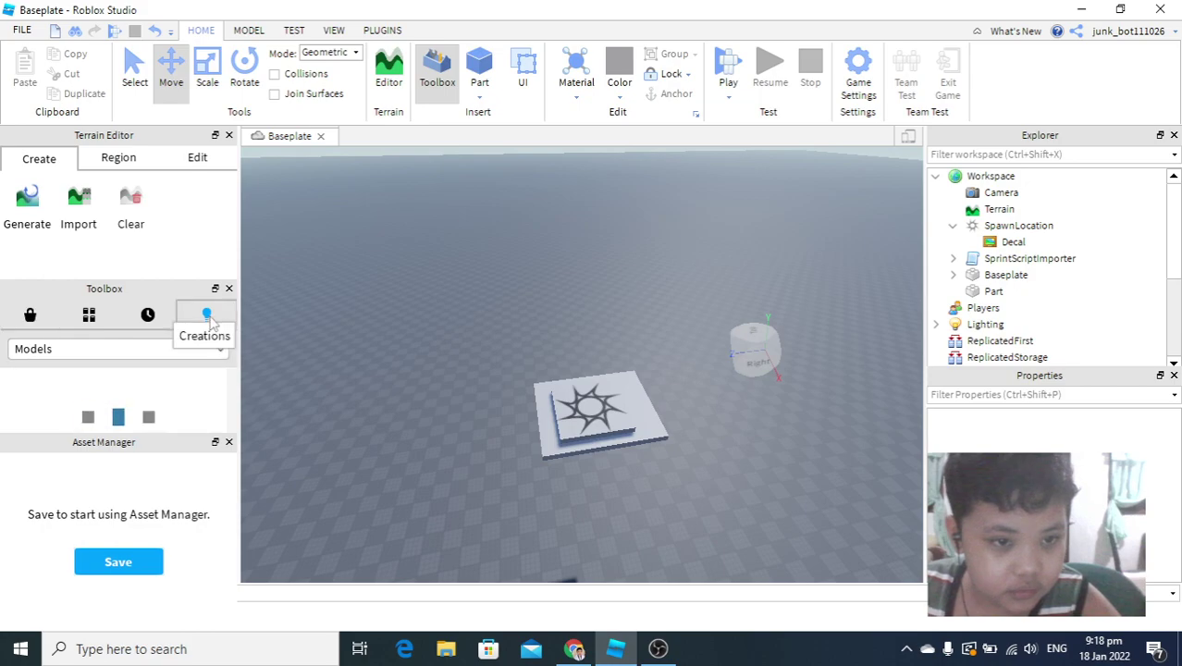
# - Show the Recent Models list in the toolbox
pyautogui.click(89, 317)
pyautogui.click(146, 317)
pyautogui.click(160, 356)
pyautogui.click(162, 356)
pyautogui.scroll(5, 524, 376)
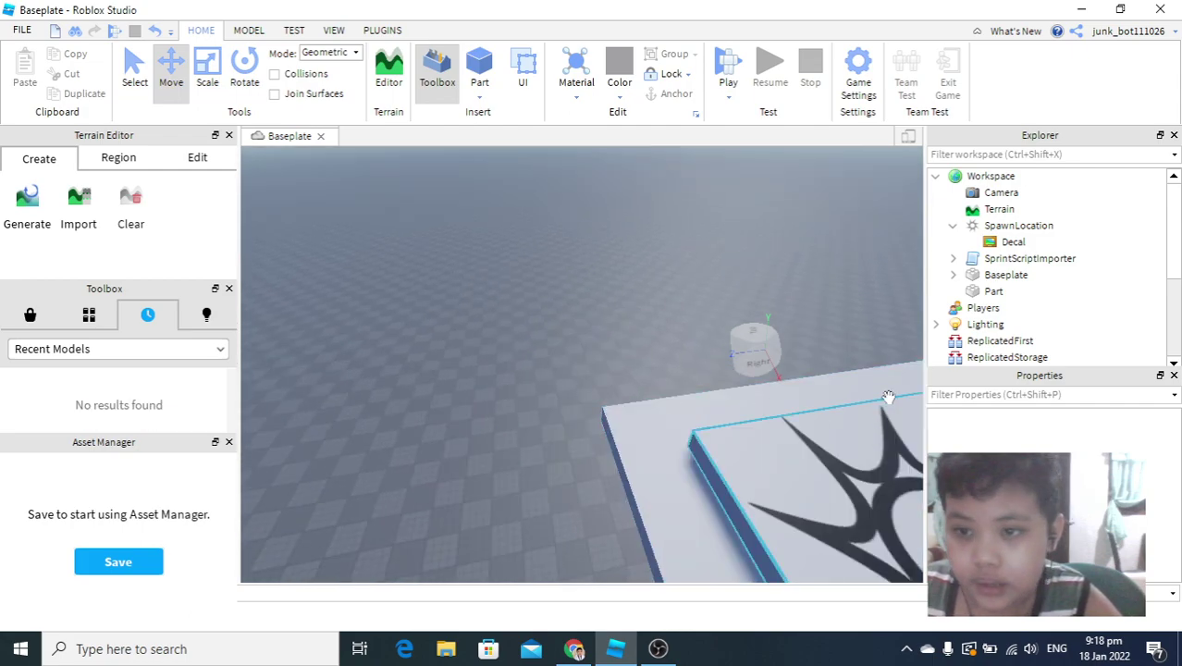
pyautogui.moveTo(564, 346); pyautogui.dragTo(564, 346, button='right')
pyautogui.scroll(-5, 564, 346)
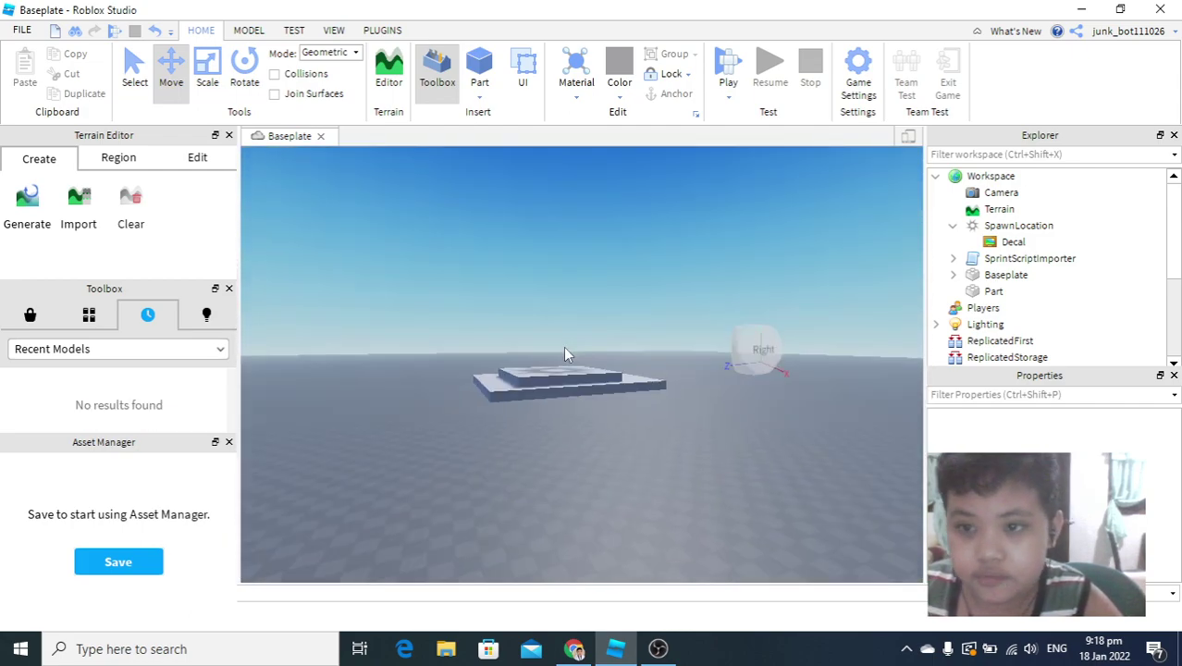
pyautogui.click(980, 193)
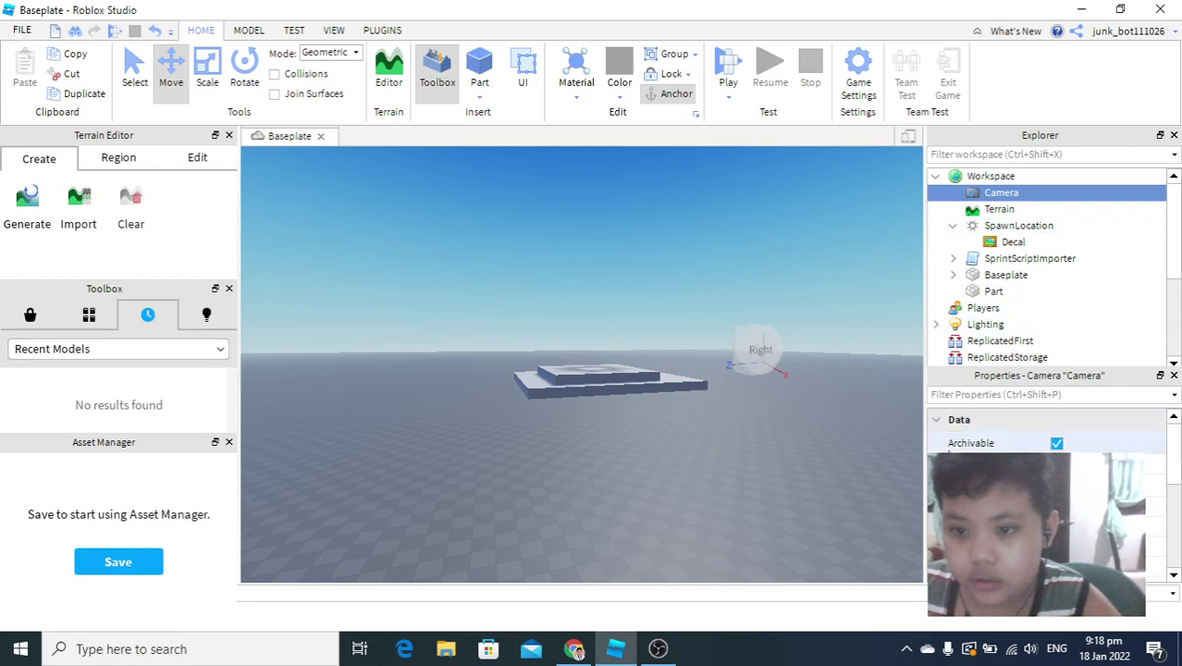
pyautogui.moveTo(872, 290); pyautogui.dragTo(866, 298, button='right')
pyautogui.scroll(3, 866, 298)
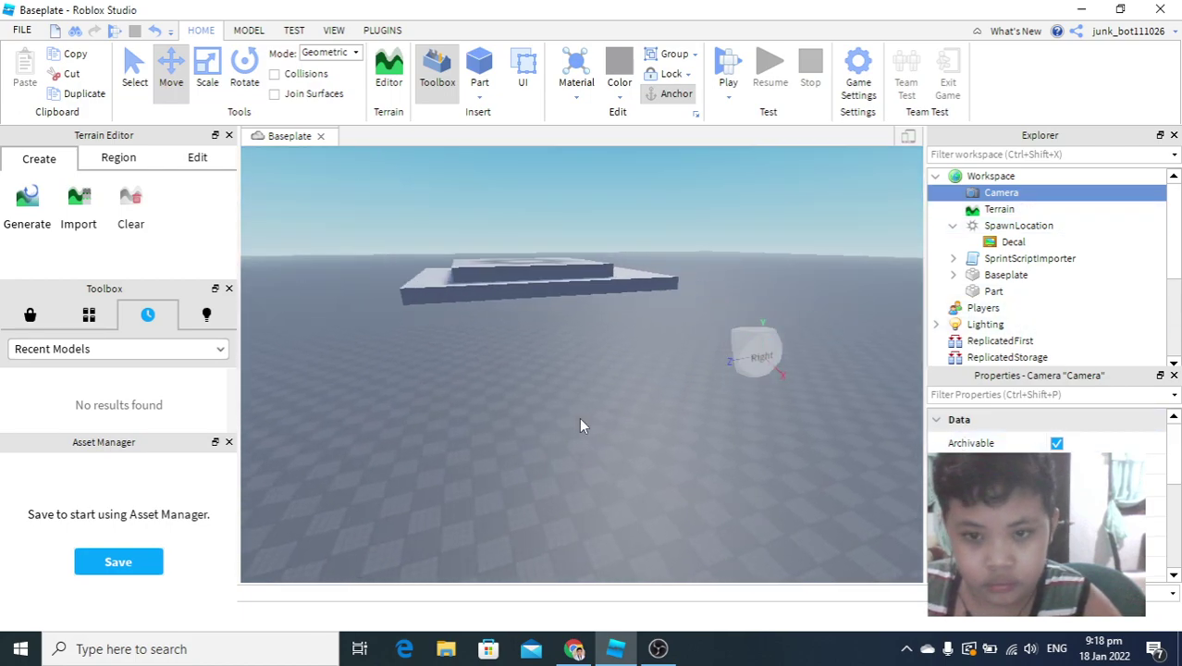
pyautogui.click(579, 417)
pyautogui.scroll(3, 638, 394)
pyautogui.moveTo(705, 362); pyautogui.dragTo(717, 362, button='right')
pyautogui.click(981, 208)
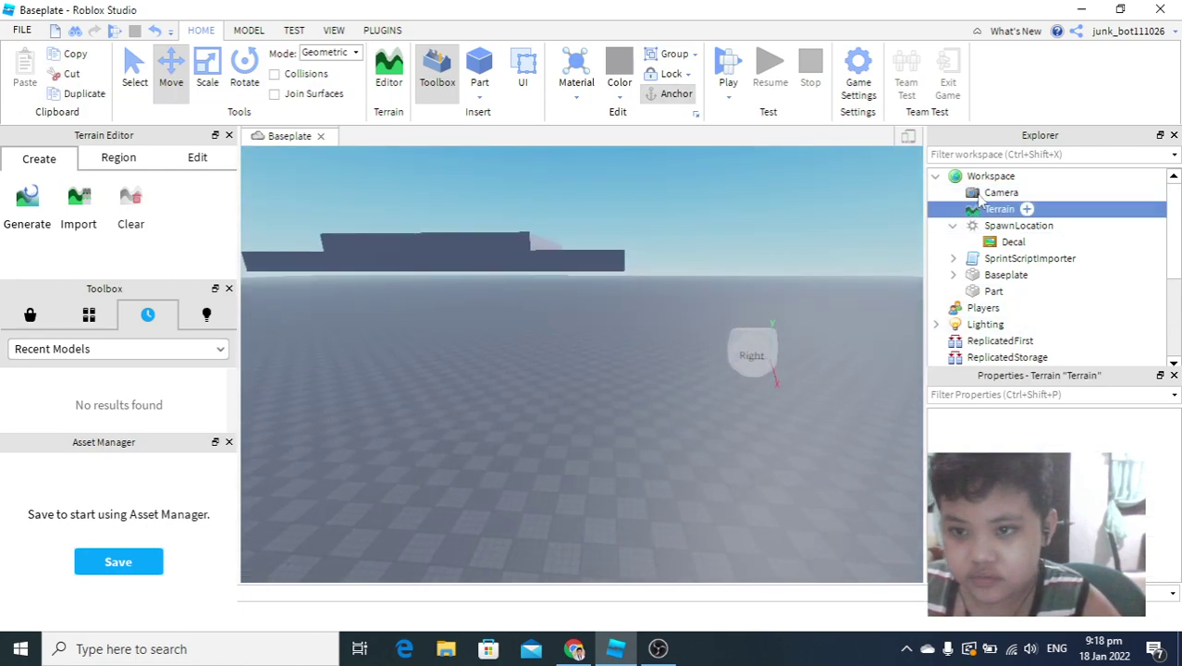
pyautogui.click(999, 194)
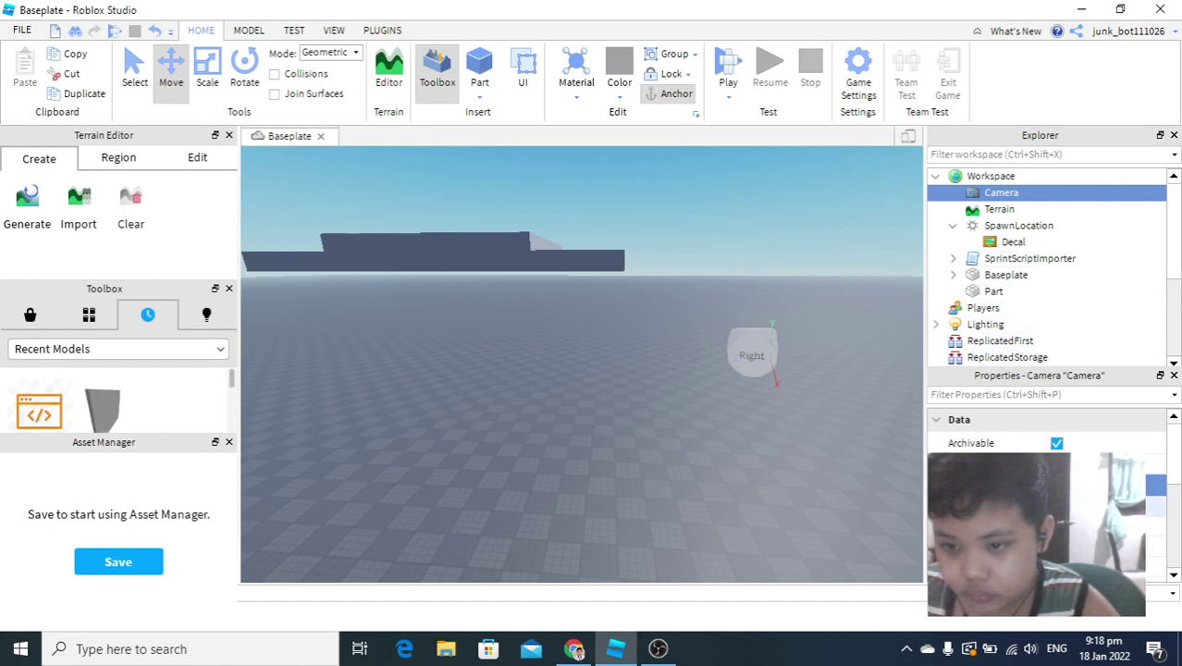
pyautogui.click(896, 391)
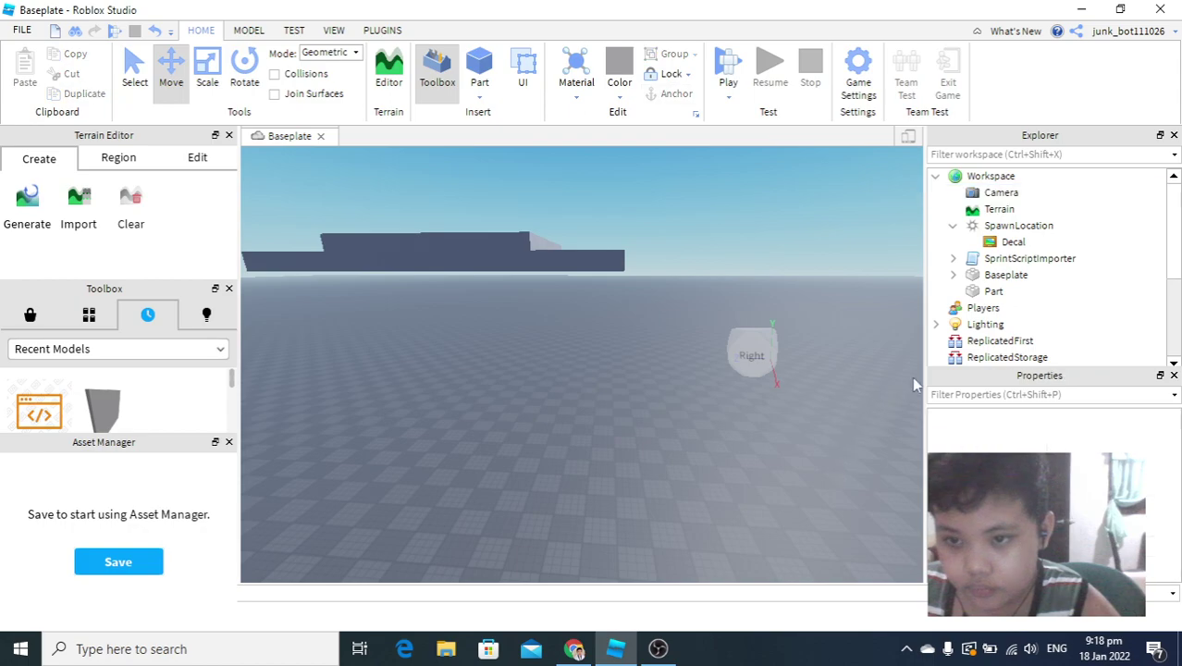
pyautogui.click(962, 178)
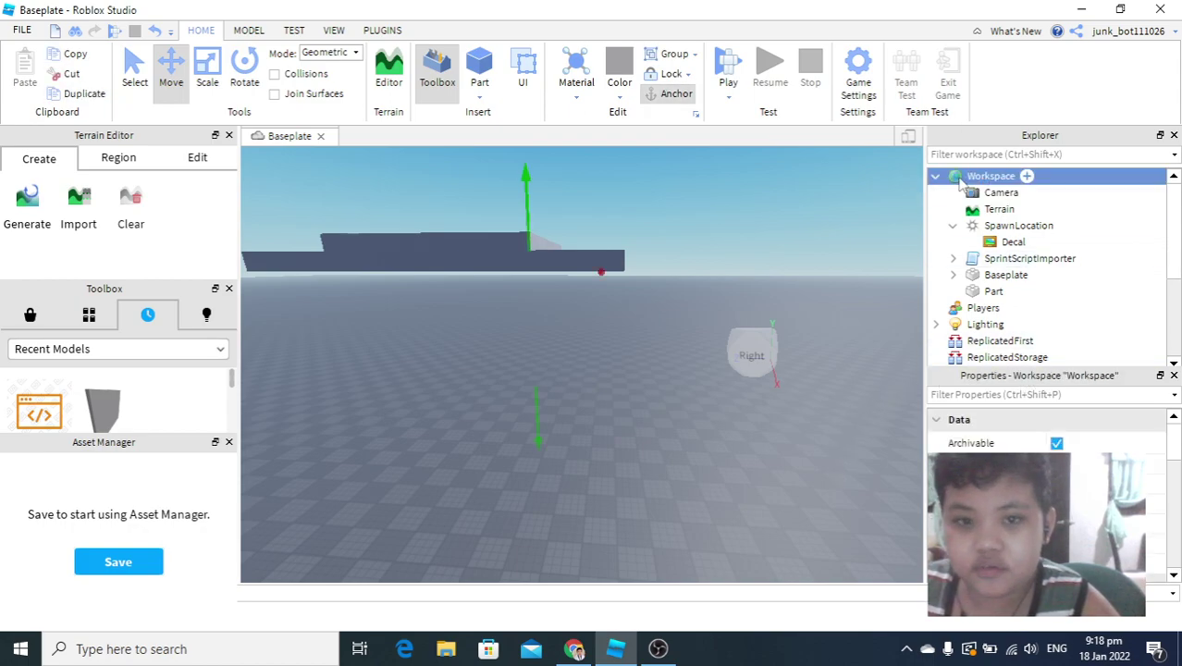
pyautogui.click(620, 325)
pyautogui.moveTo(620, 325); pyautogui.dragTo(619, 325, button='right')
pyautogui.press('s')
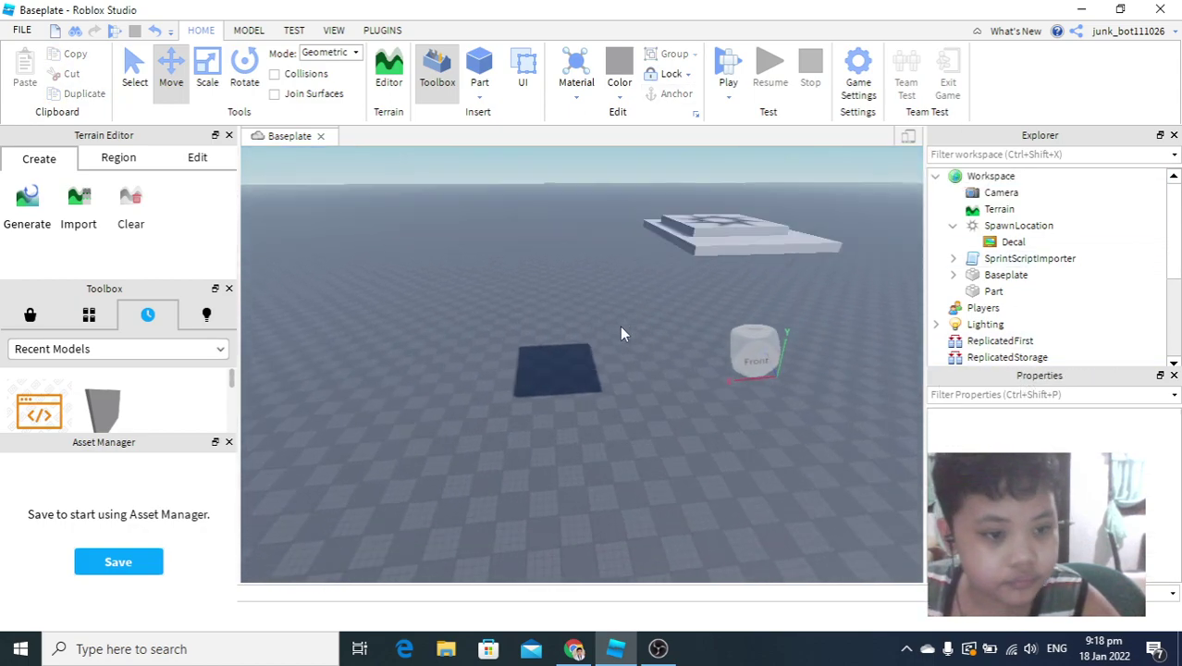
# - Insert the Shift to run model from the recent models, and dismiss the script notice and the Save Game dialog
pyautogui.scroll(-2, 102, 407)
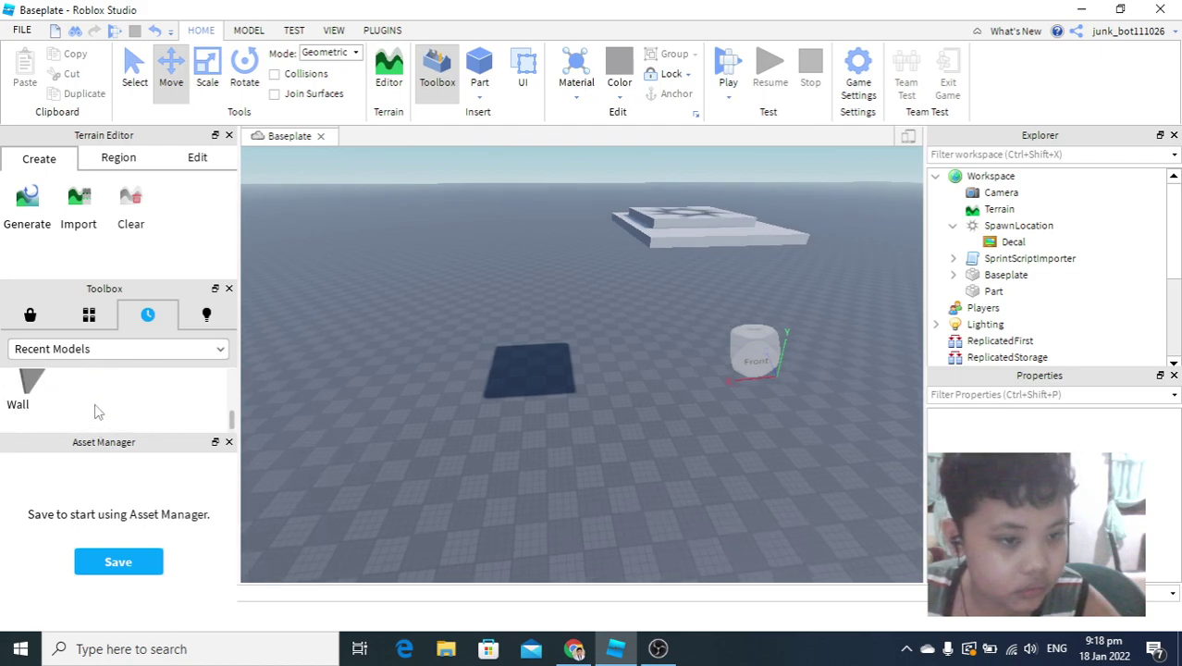
pyautogui.scroll(1, 61, 407)
pyautogui.scroll(-1, 127, 421)
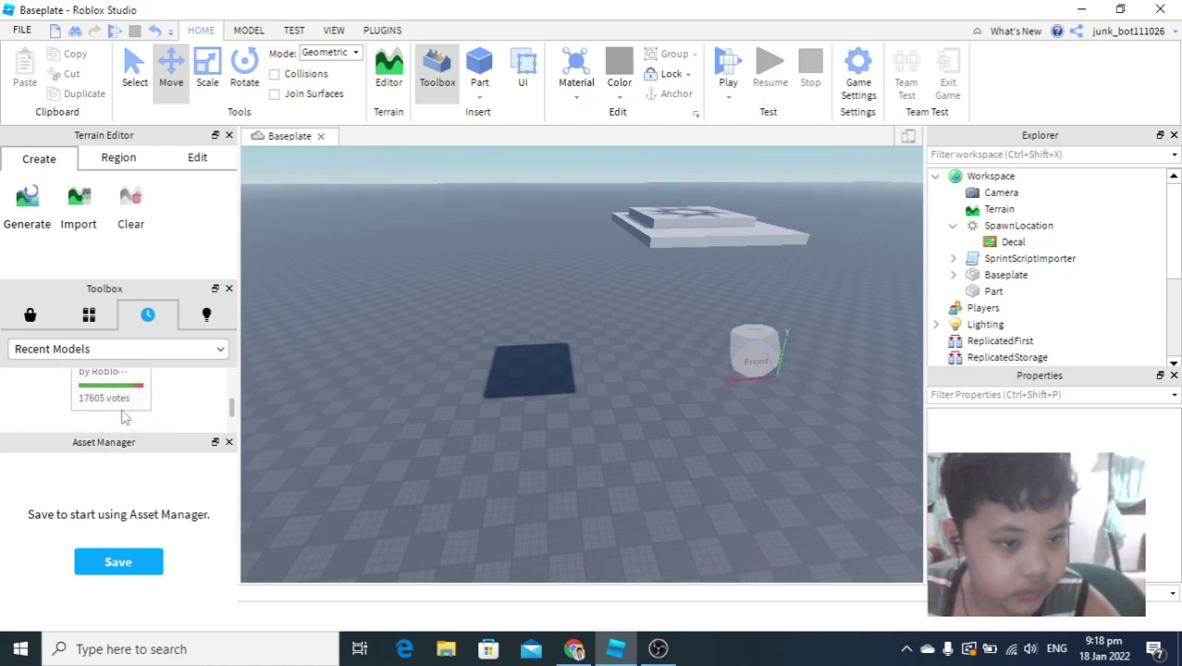
pyautogui.scroll(1, 28, 412)
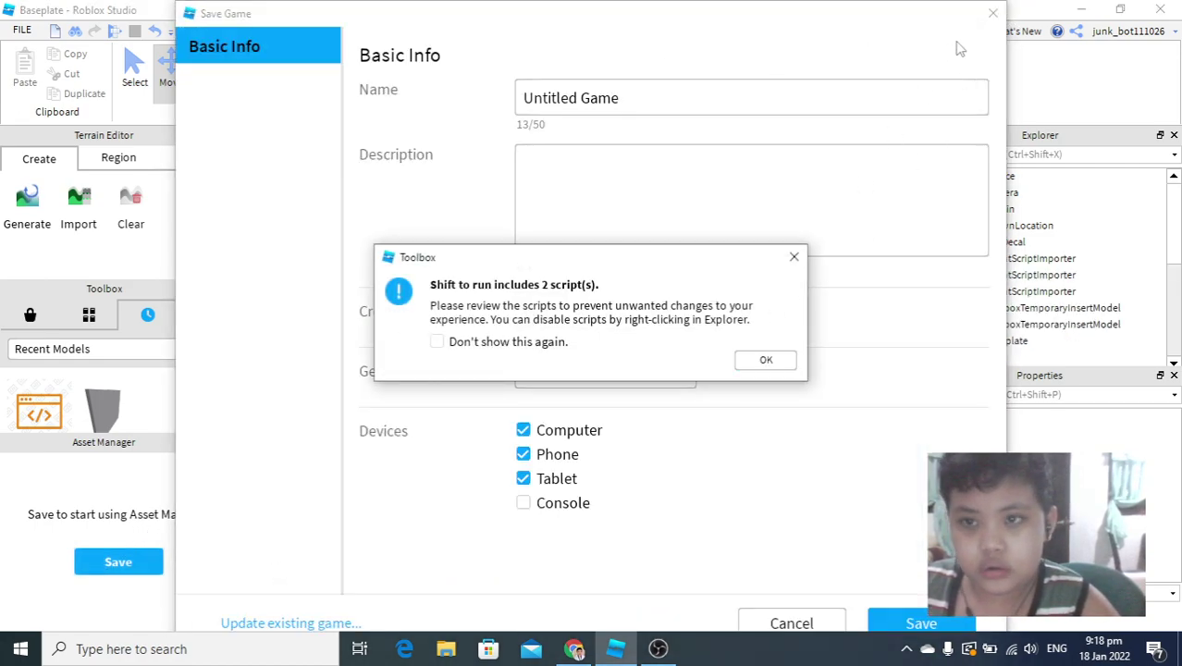
pyautogui.click(794, 257)
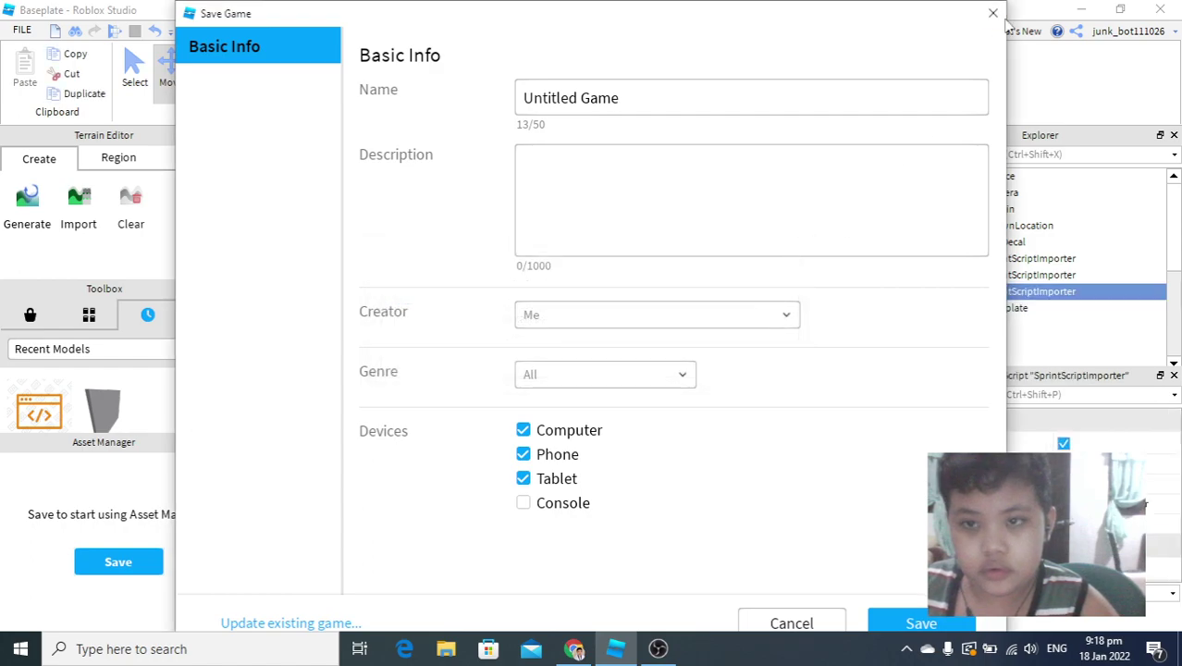
pyautogui.click(992, 13)
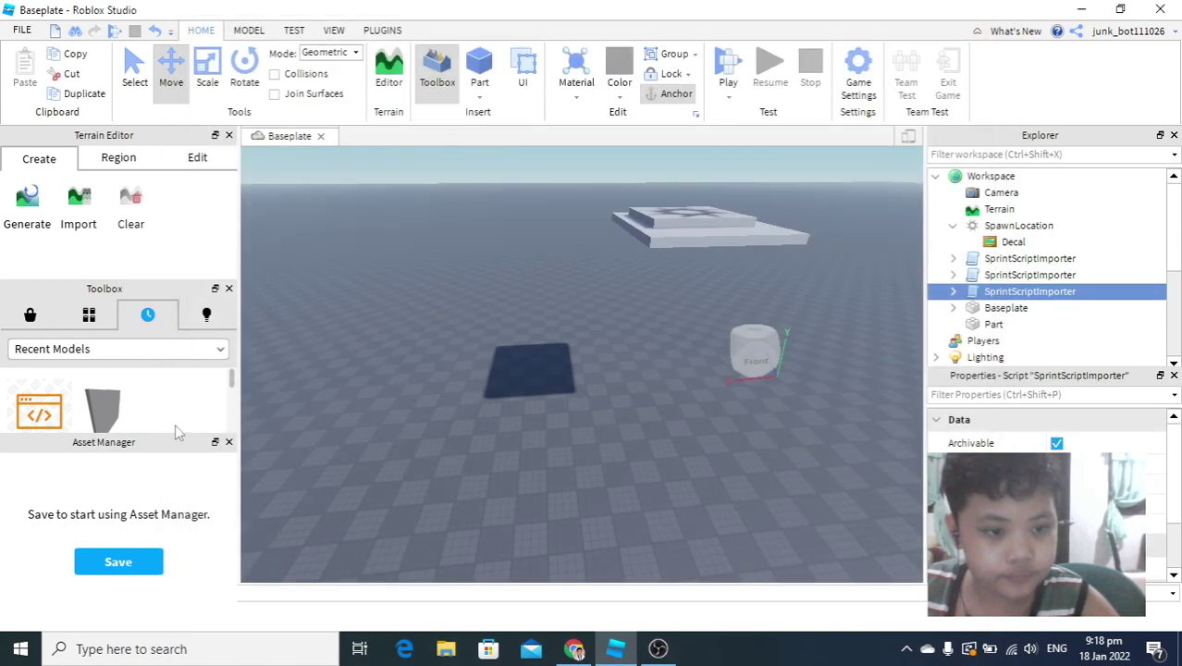
# - Close the Asset Manager and insert the Shift to run model again from its toolbox preview
pyautogui.click(229, 442)
pyautogui.scroll(-2, 99, 511)
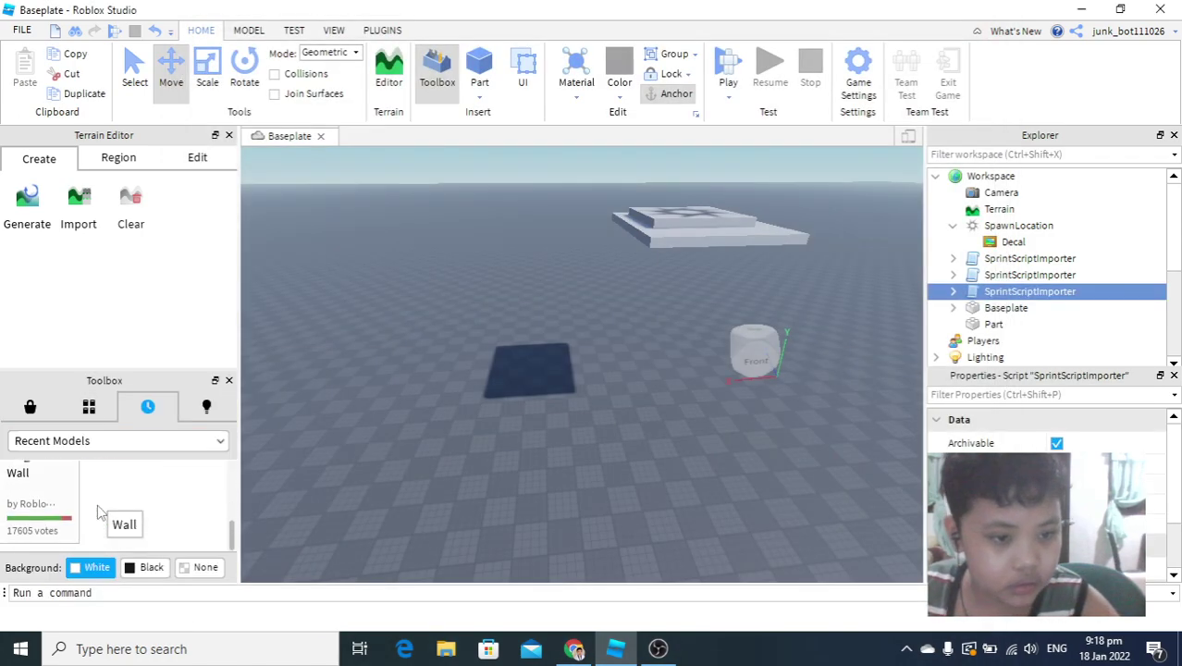
pyautogui.scroll(2, 92, 495)
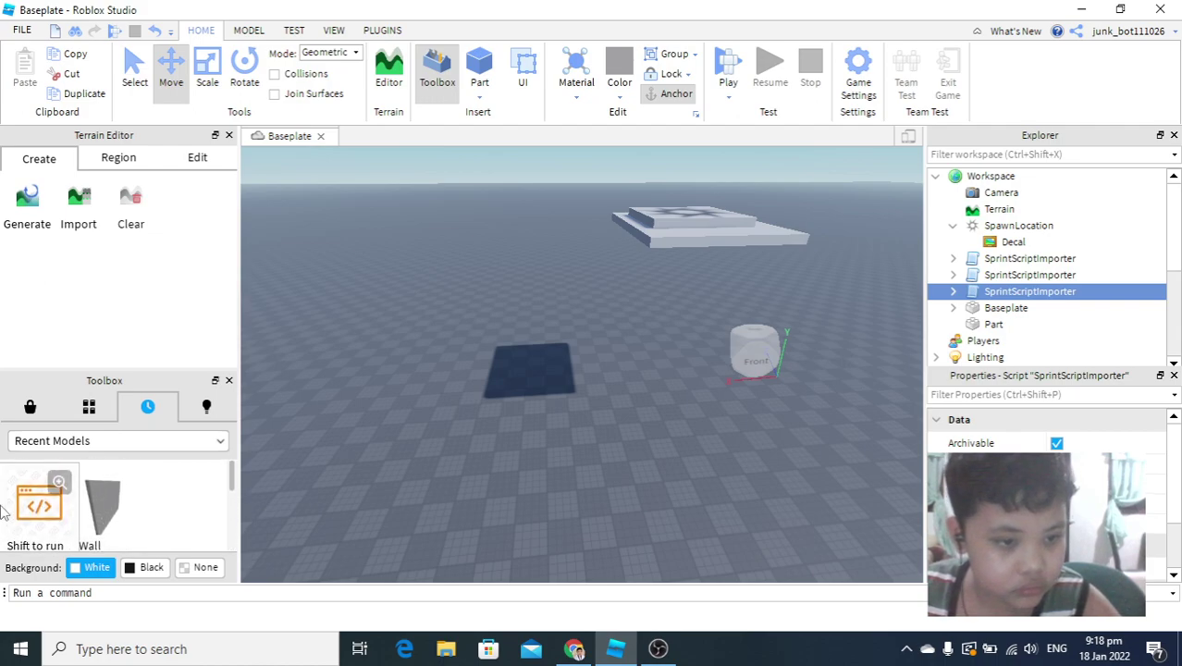
pyautogui.click(57, 480)
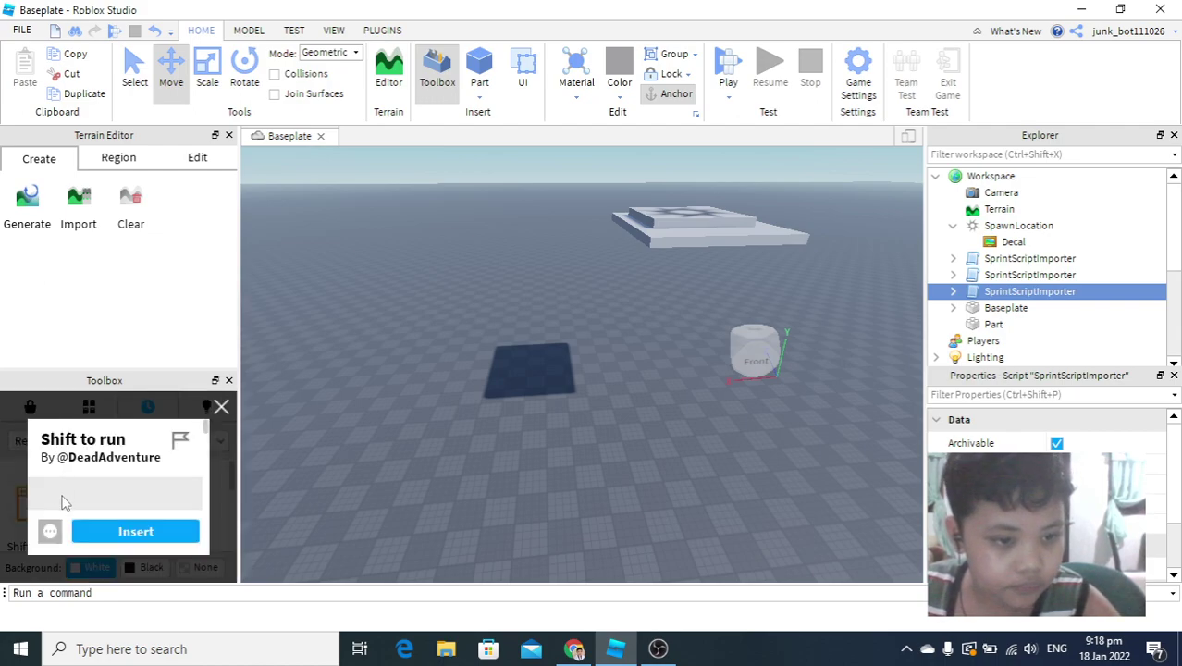
pyautogui.click(116, 533)
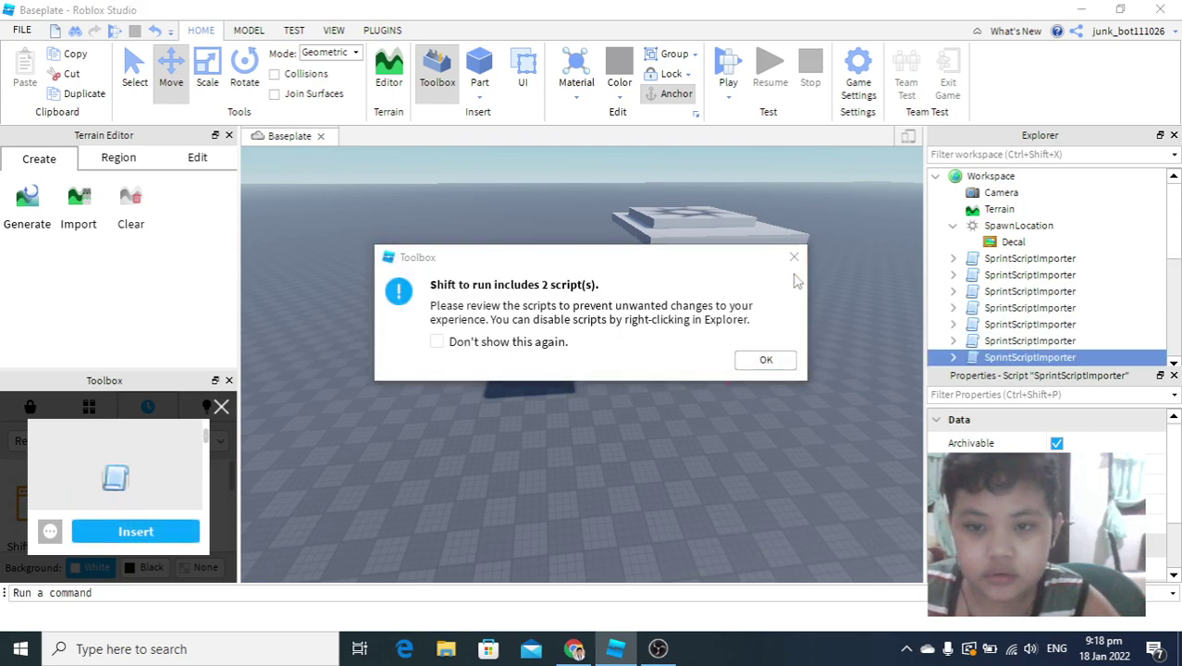
pyautogui.click(766, 360)
pyautogui.click(222, 406)
# - Insert the Wall model from the recent models near the spawn platform and dismiss the script notice
pyautogui.moveTo(339, 438); pyautogui.dragTo(300, 470, button='right')
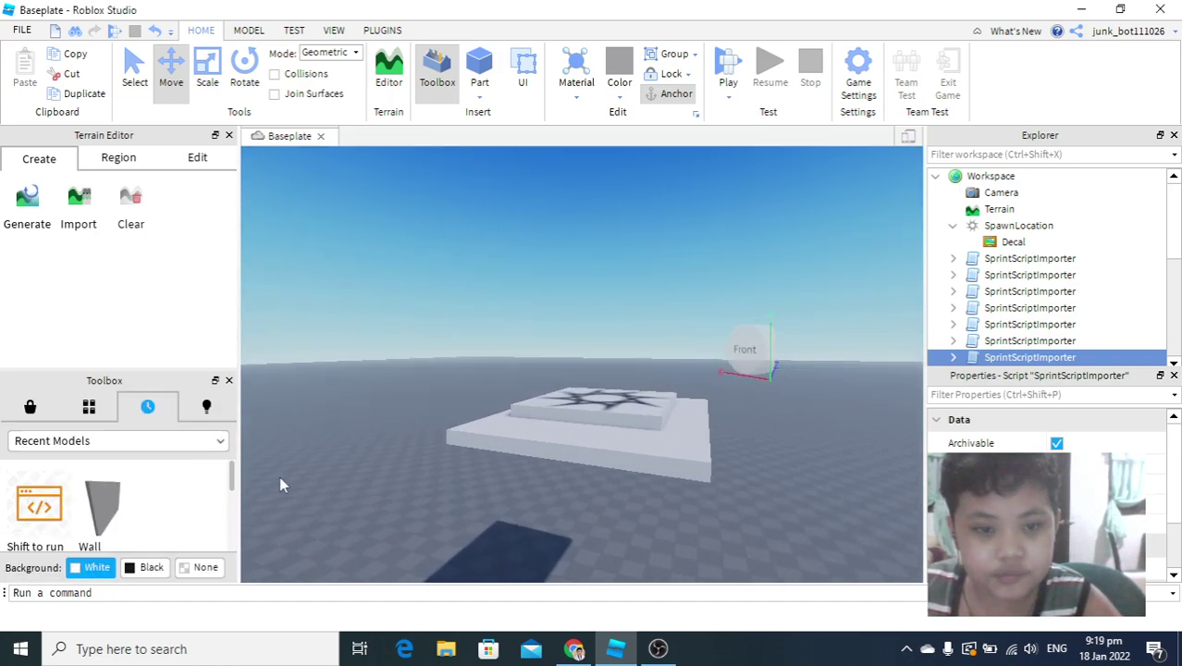
pyautogui.click(117, 509)
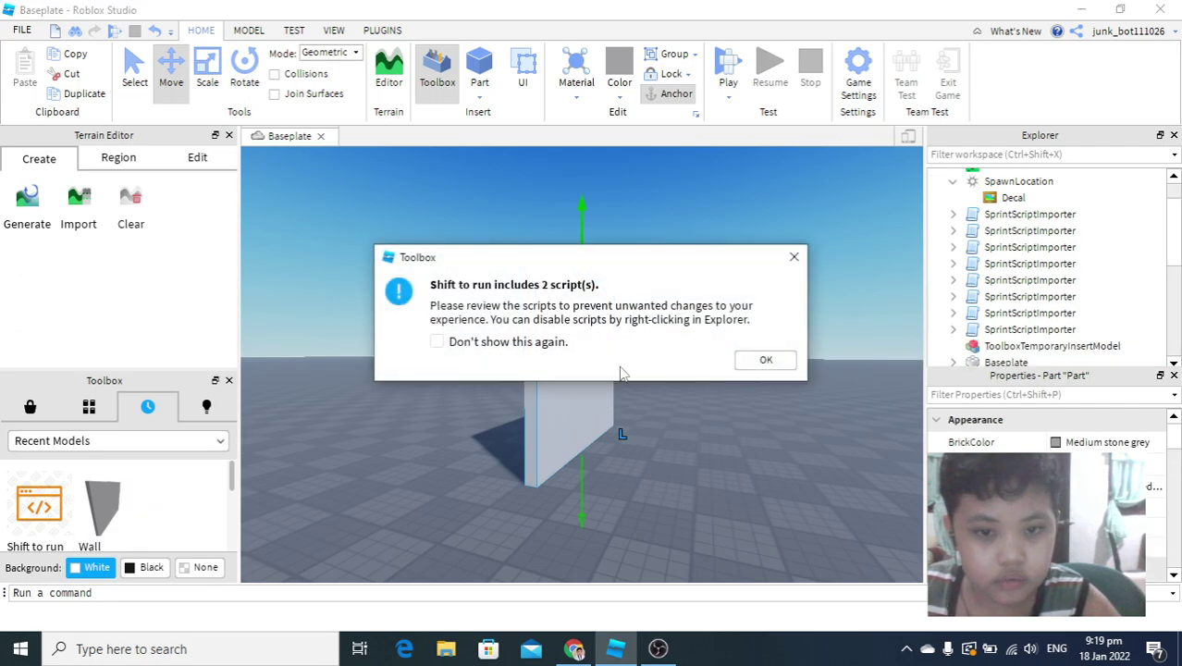
pyautogui.click(791, 256)
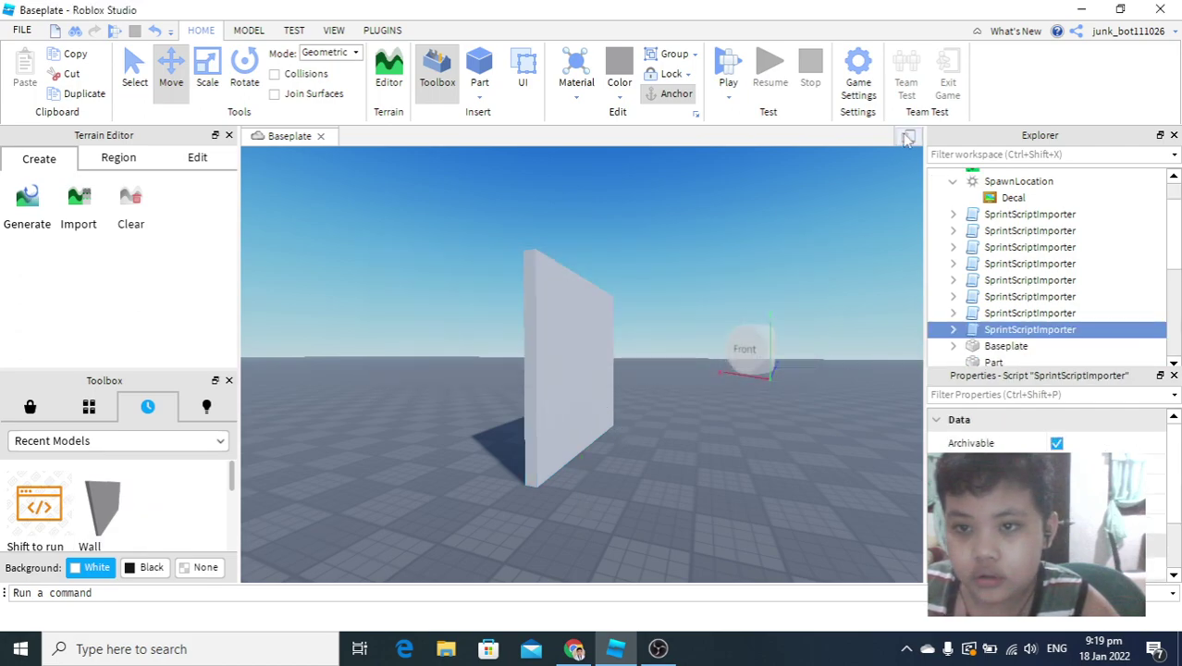
# - Preview the wall in the iPhone 7 device emulation and return to the normal viewport
pyautogui.click(908, 137)
pyautogui.moveTo(710, 324); pyautogui.dragTo(698, 324, button='right')
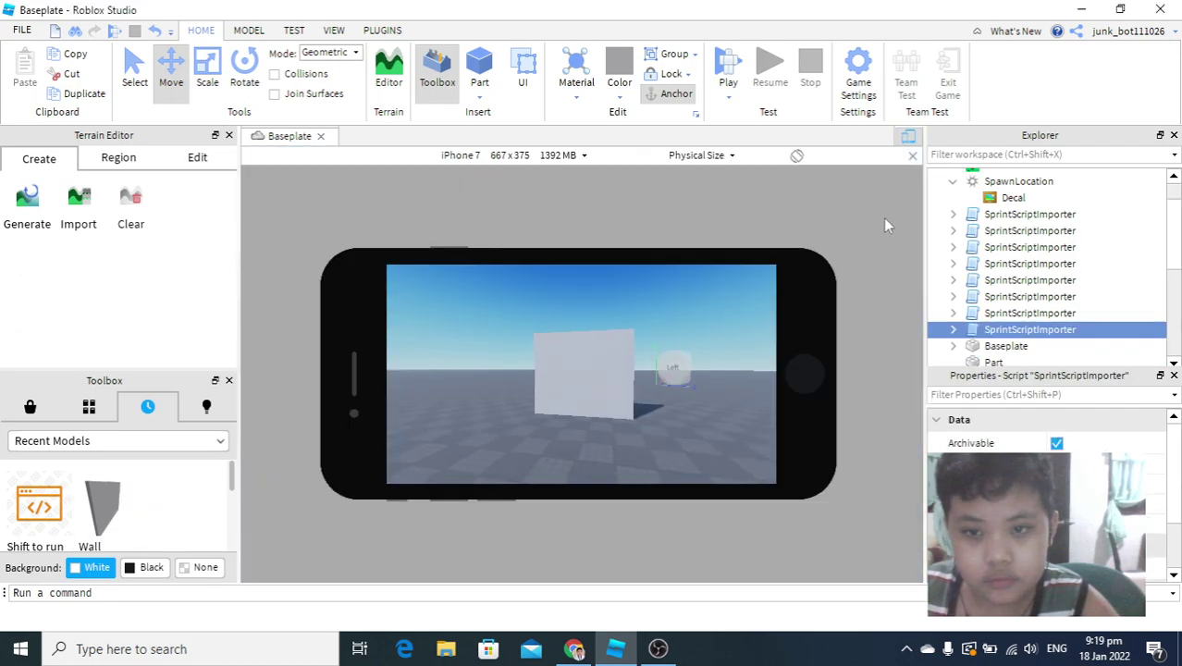
pyautogui.click(910, 137)
# - Move the wall across the baseplate to stand right beside the spawn platform
pyautogui.moveTo(768, 306); pyautogui.dragTo(657, 402, button='right')
pyautogui.moveTo(657, 402); pyautogui.dragTo(785, 381)
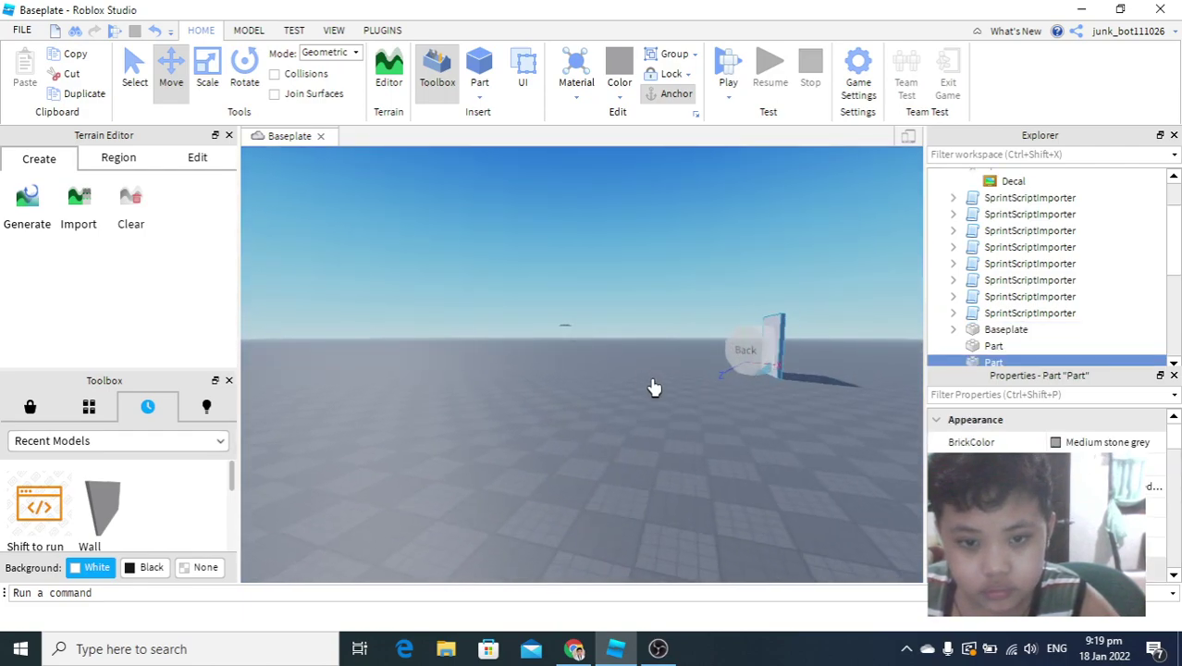
pyautogui.moveTo(645, 333); pyautogui.dragTo(644, 333, button='right')
pyautogui.scroll(4, 560, 408)
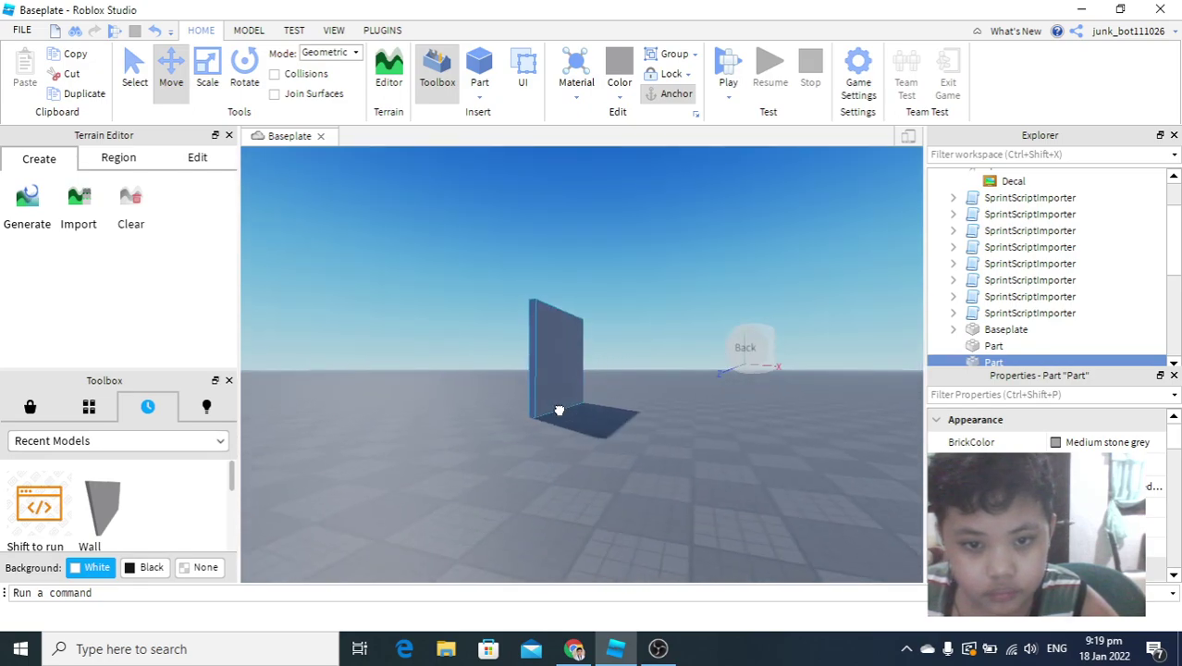
pyautogui.scroll(-2, 564, 406)
pyautogui.scroll(5, 565, 408)
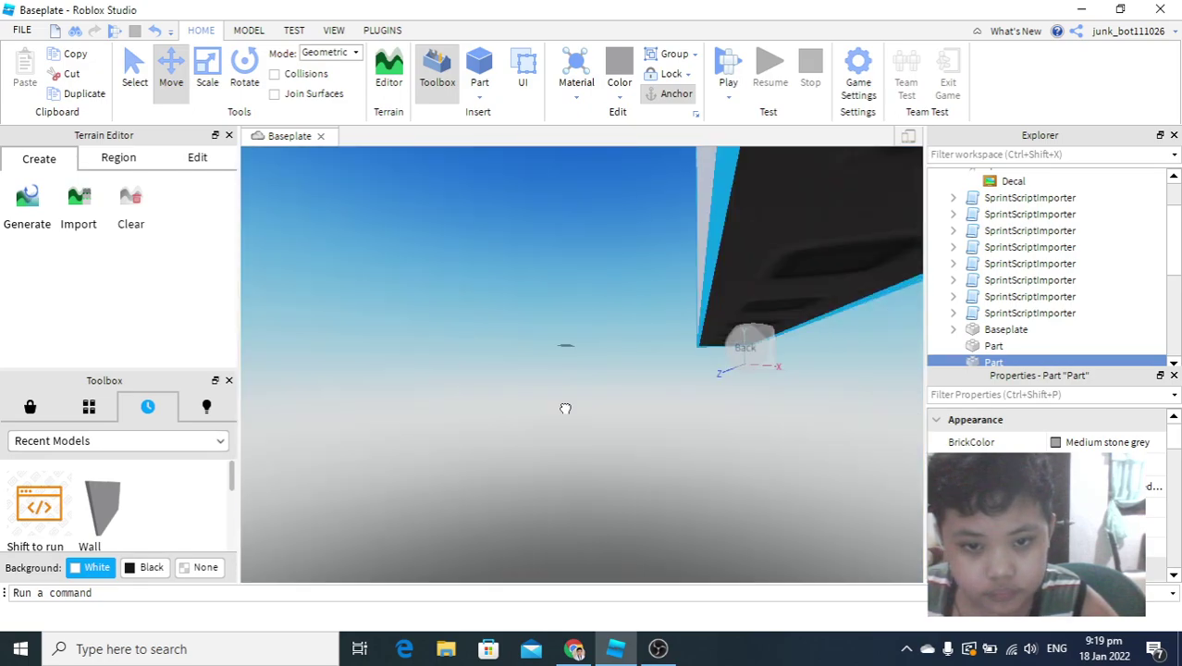
pyautogui.scroll(2, 565, 408)
pyautogui.scroll(-4, 594, 387)
pyautogui.moveTo(581, 372); pyautogui.dragTo(581, 408, button='right')
pyautogui.scroll(3, 592, 393)
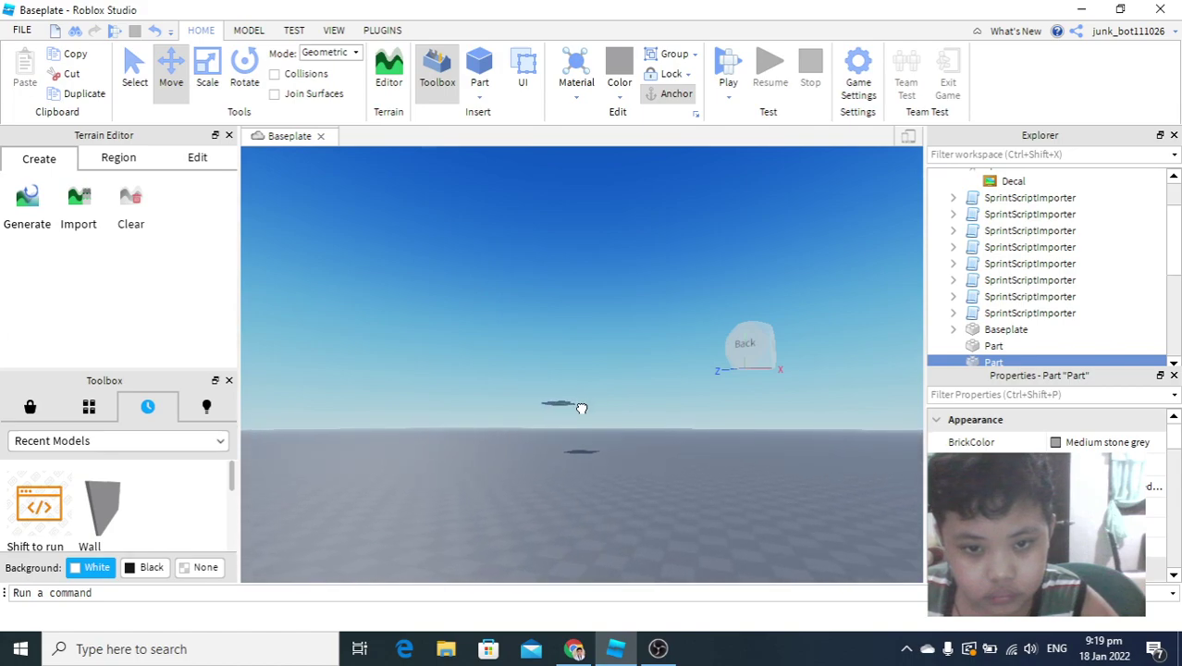
pyautogui.scroll(4, 581, 408)
pyautogui.scroll(-4, 581, 410)
pyautogui.scroll(-3, 581, 410)
pyautogui.scroll(3, 581, 407)
pyautogui.scroll(-3, 581, 411)
pyautogui.scroll(-2, 580, 410)
pyautogui.scroll(2, 581, 410)
pyautogui.moveTo(581, 409); pyautogui.dragTo(541, 396)
pyautogui.moveTo(600, 442)
pyautogui.mouseDown()
pyautogui.moveTo(654, 477)
pyautogui.moveTo(601, 443)
pyautogui.mouseUp()
pyautogui.moveTo(632, 389)
pyautogui.mouseDown()
pyautogui.moveTo(660, 383)
pyautogui.moveTo(627, 396)
pyautogui.mouseUp()
pyautogui.moveTo(442, 212); pyautogui.dragTo(356, 136, button='right')
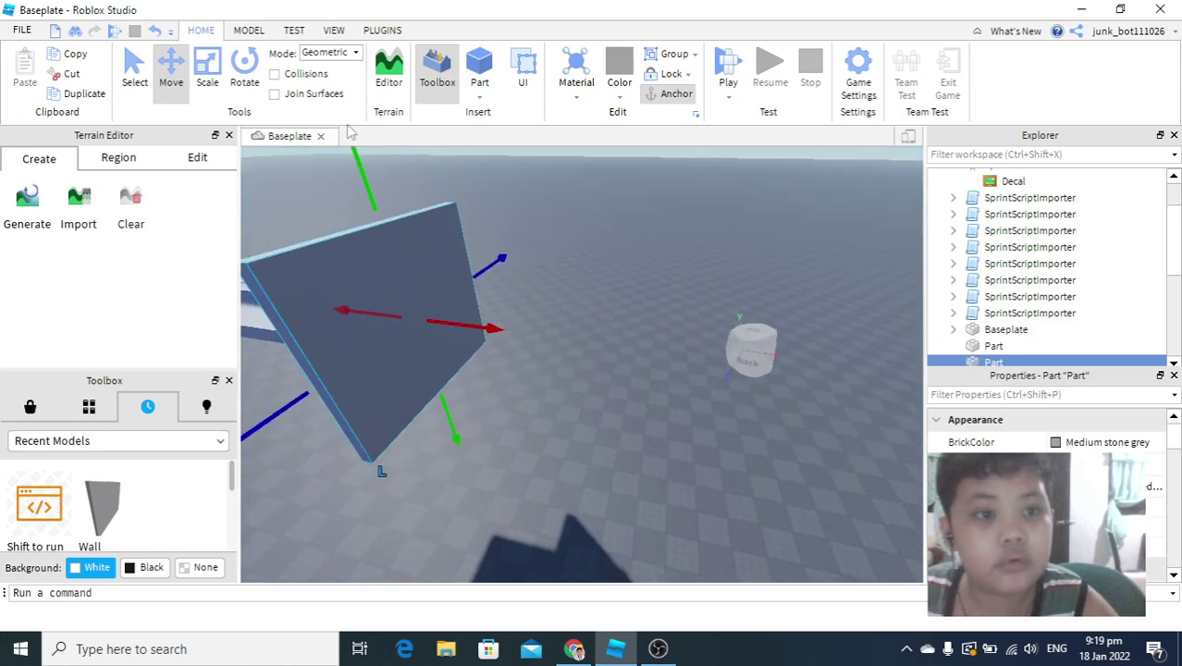
# - Rotate the wall until it lies flat beside the spawn platform
pyautogui.click(244, 67)
pyautogui.moveTo(419, 260); pyautogui.dragTo(463, 255)
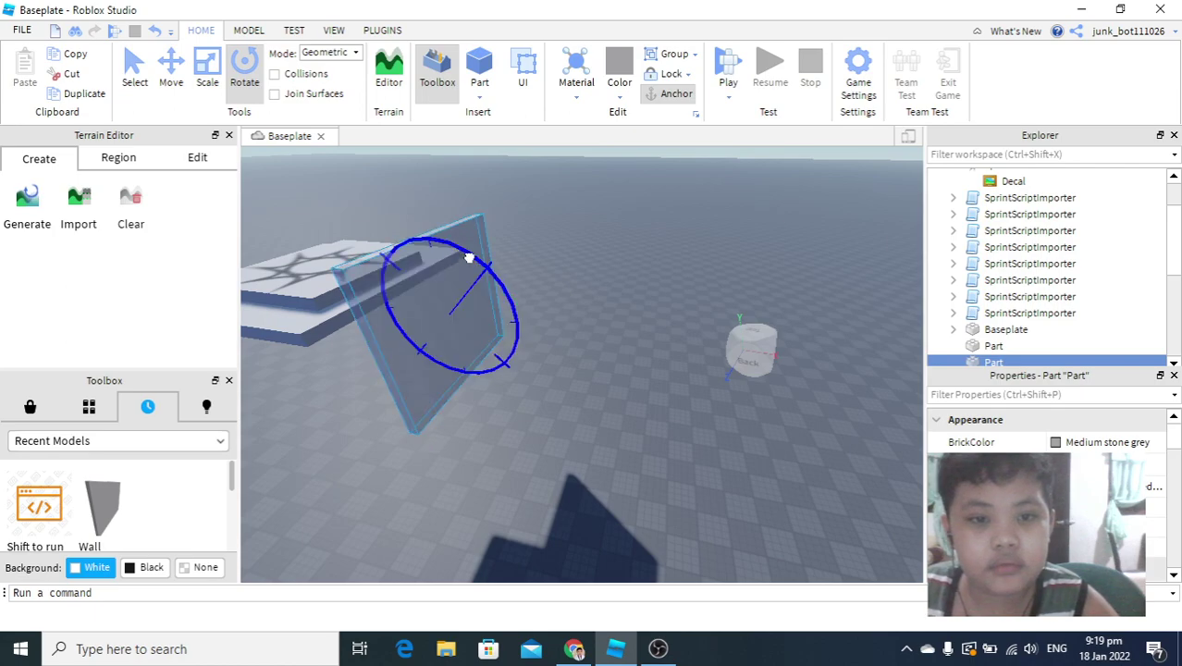
pyautogui.moveTo(532, 285); pyautogui.dragTo(483, 343)
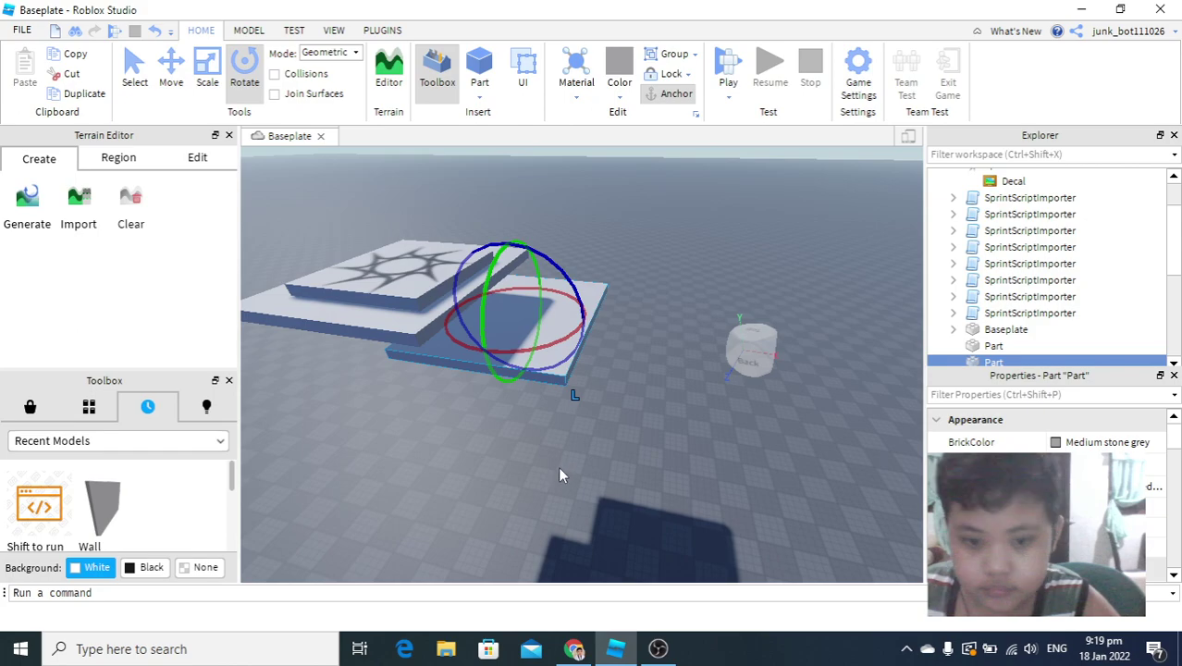
# - Check the microphone levels in the OBS Studio audio mixer and return to Roblox Studio
pyautogui.click(657, 648)
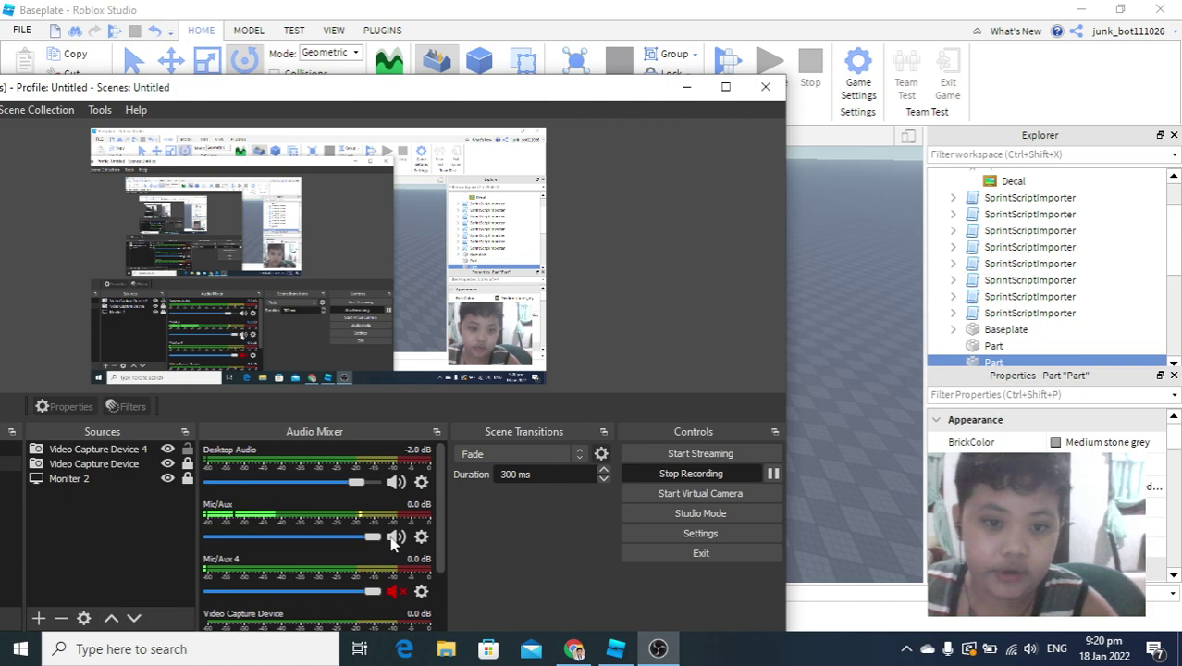
pyautogui.click(871, 385)
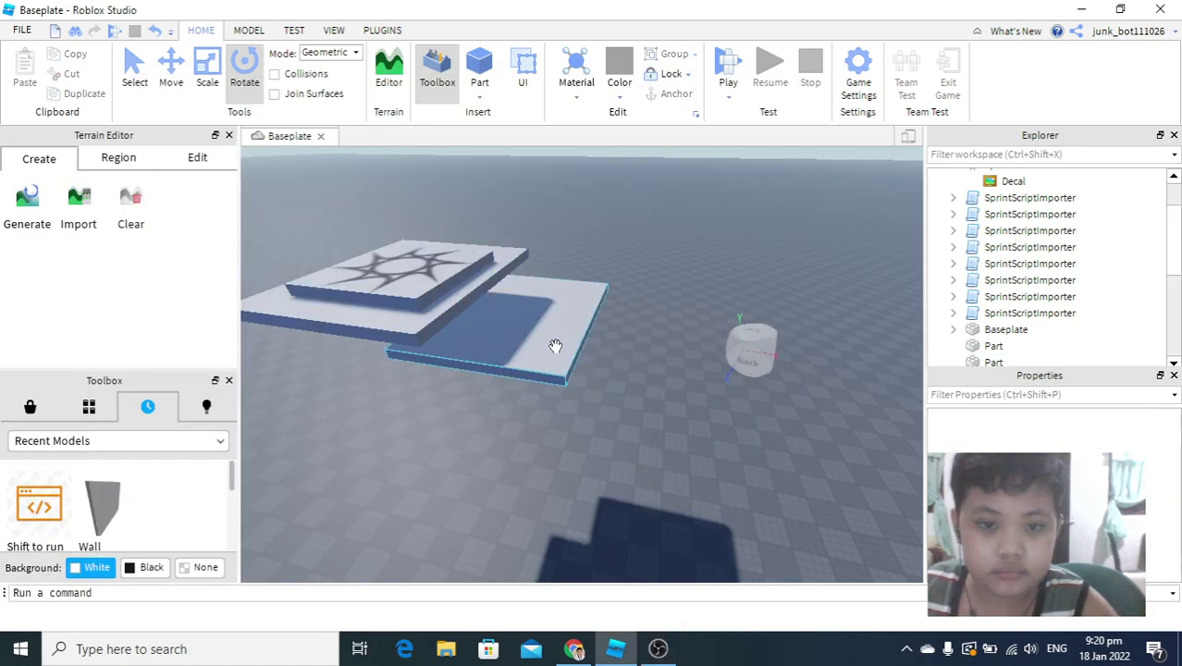
# - Move the flat wall flush against the edge of the slab under the spawn pad to extend the floor
pyautogui.moveTo(585, 321); pyautogui.dragTo(455, 308)
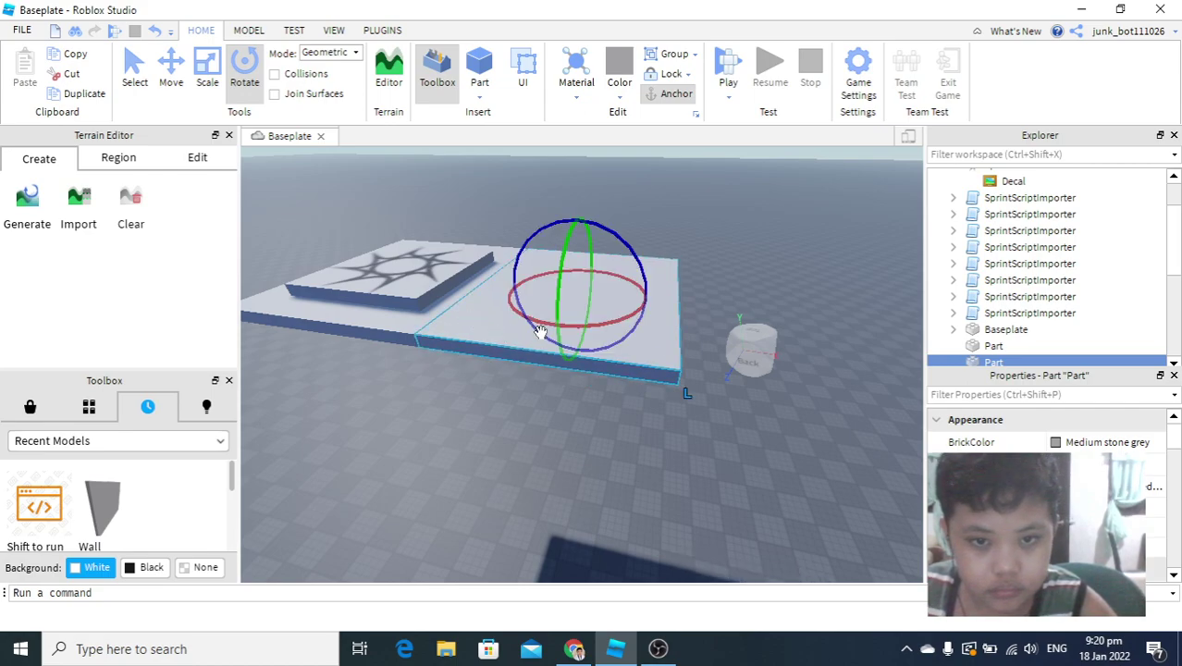
pyautogui.press('d')
pyautogui.press('s')
pyautogui.press('w')
pyautogui.press('s')
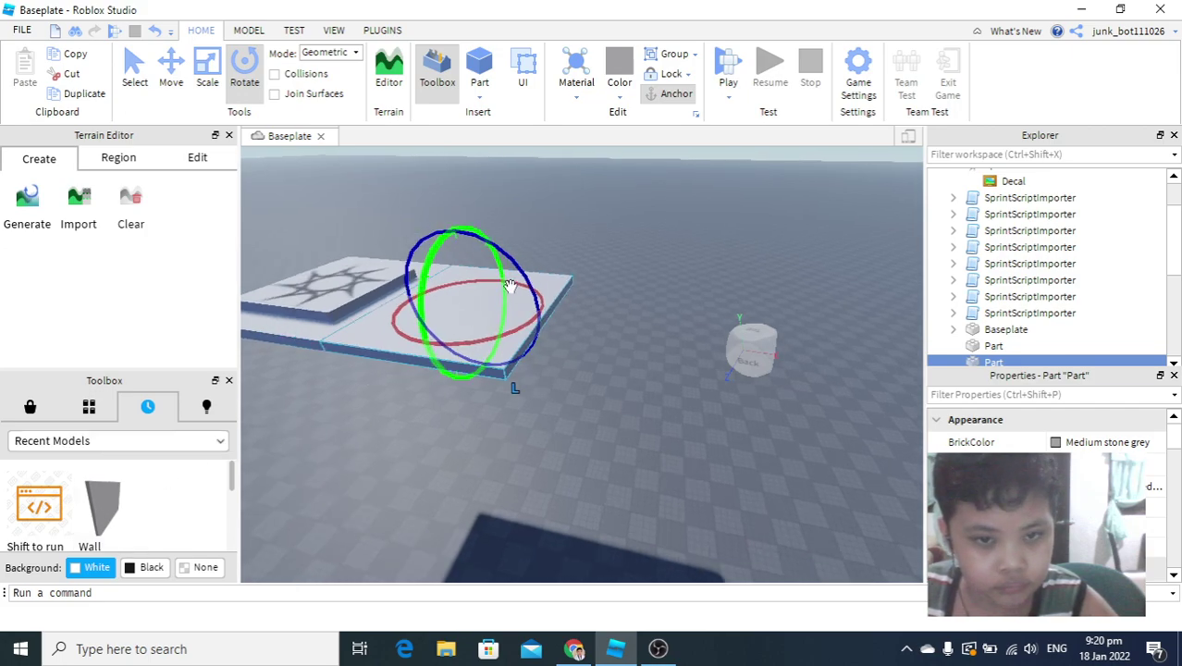
# - Duplicate the flat floor part and tilt the copy upright
pyautogui.moveTo(764, 383); pyautogui.dragTo(690, 396, button='right')
pyautogui.hotkey('ctrl', 'd')
pyautogui.hotkey('ctrl', 't')
pyautogui.rightClick(690, 396)
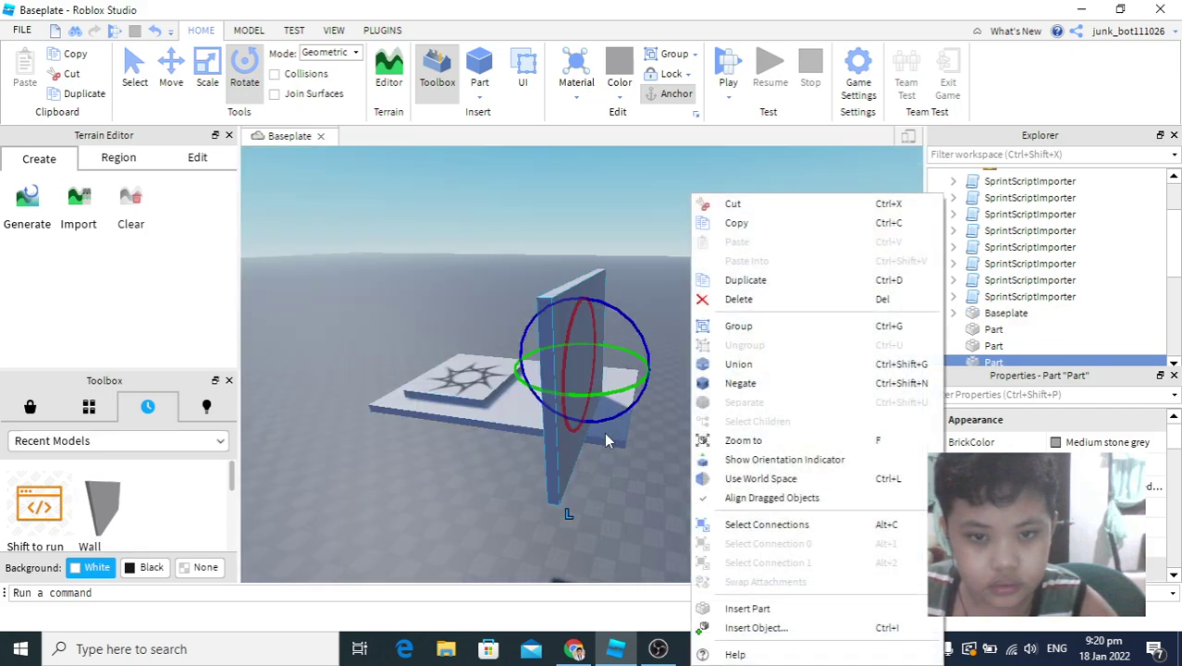
pyautogui.click(617, 272)
# - Move the upright copy across the floor so it stands between the spawn pad and the added floor part
pyautogui.moveTo(617, 272); pyautogui.dragTo(615, 272, button='right')
pyautogui.press('d')
pyautogui.moveTo(560, 295); pyautogui.dragTo(638, 389)
pyautogui.moveTo(638, 396); pyautogui.dragTo(647, 397, button='right')
pyautogui.press('d')
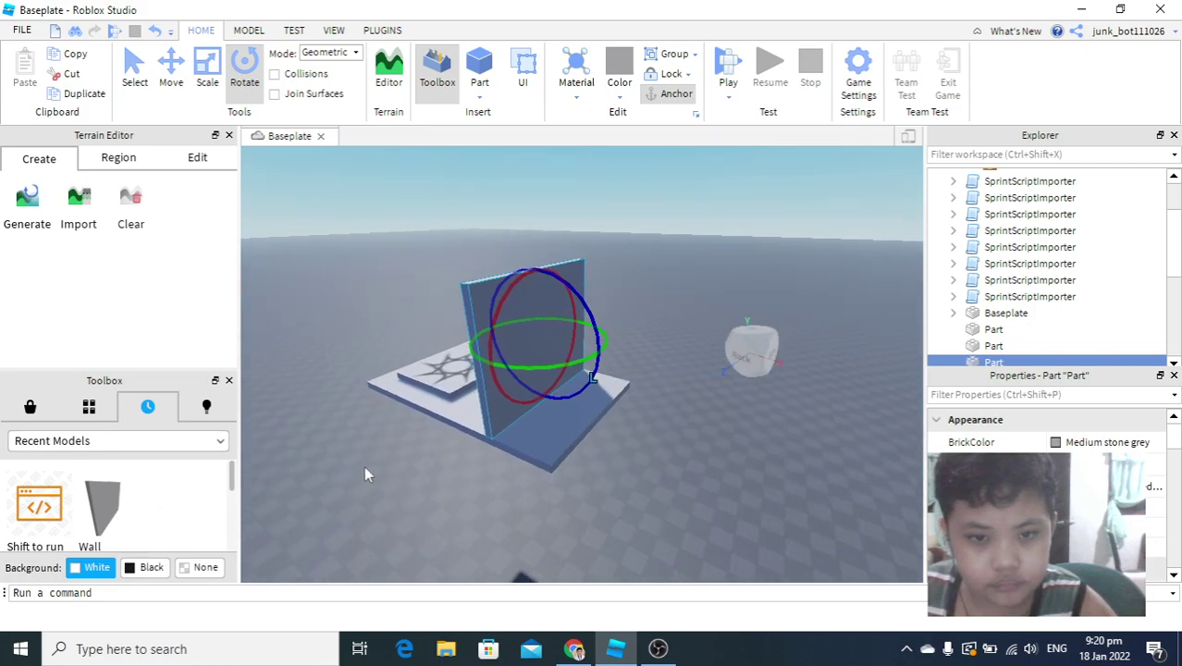
# - Insert another Wall from the recent models and duplicate it
pyautogui.press('s')
pyautogui.press('w')
pyautogui.moveTo(523, 422); pyautogui.dragTo(176, 436, button='right')
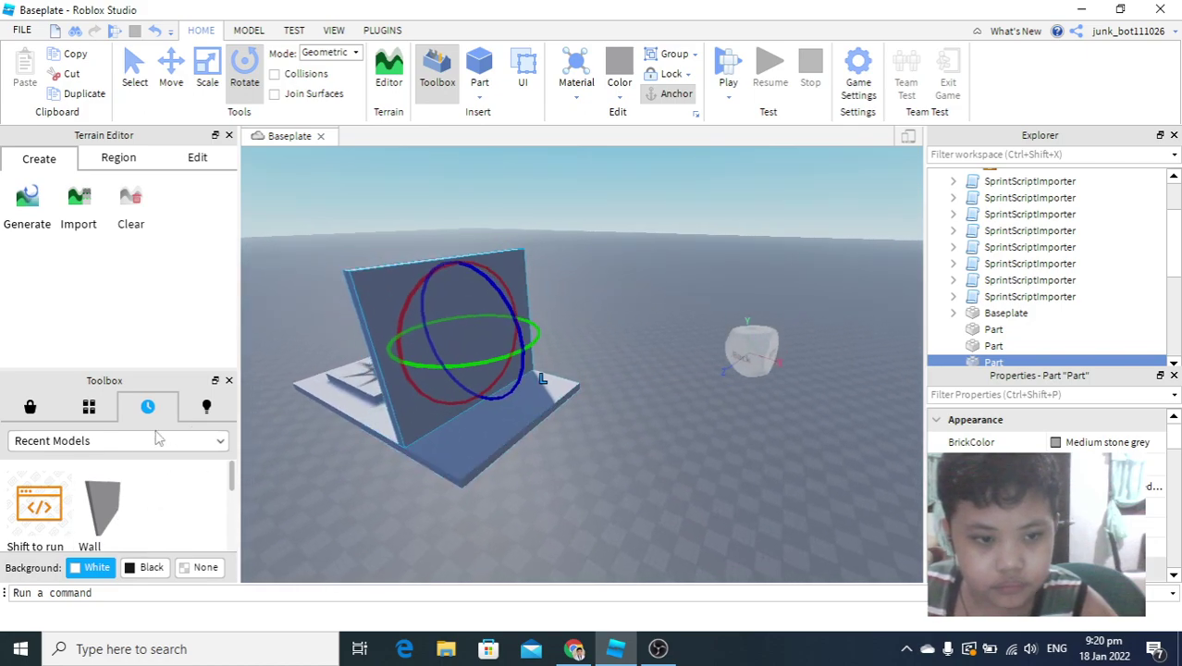
pyautogui.moveTo(444, 451); pyautogui.dragTo(506, 432, button='right')
pyautogui.press('a')
pyautogui.click(112, 502)
pyautogui.hotkey('ctrl', 'd')
pyautogui.hotkey('ctrl', 'z')
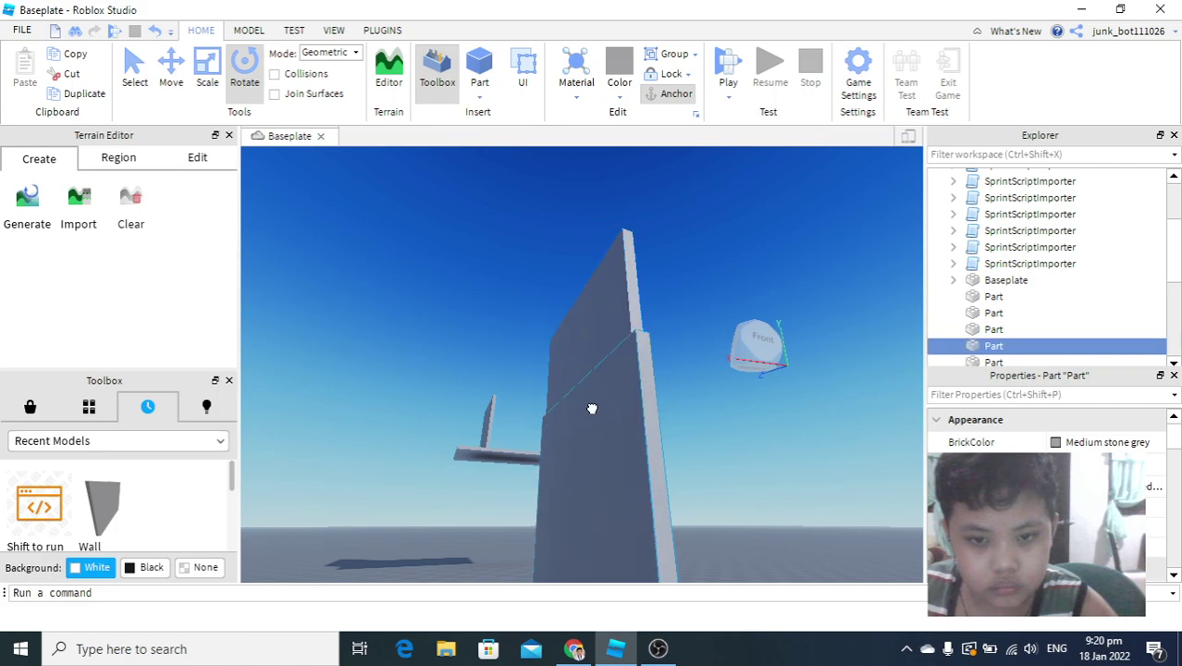
# - Rotate the nearer of the two loose upright walls beside the structure so it lies flat
pyautogui.moveTo(410, 454); pyautogui.dragTo(546, 396, button='right')
pyautogui.moveTo(569, 445); pyautogui.dragTo(564, 442, button='right')
pyautogui.scroll(-2, 671, 383)
pyautogui.scroll(5, 666, 396)
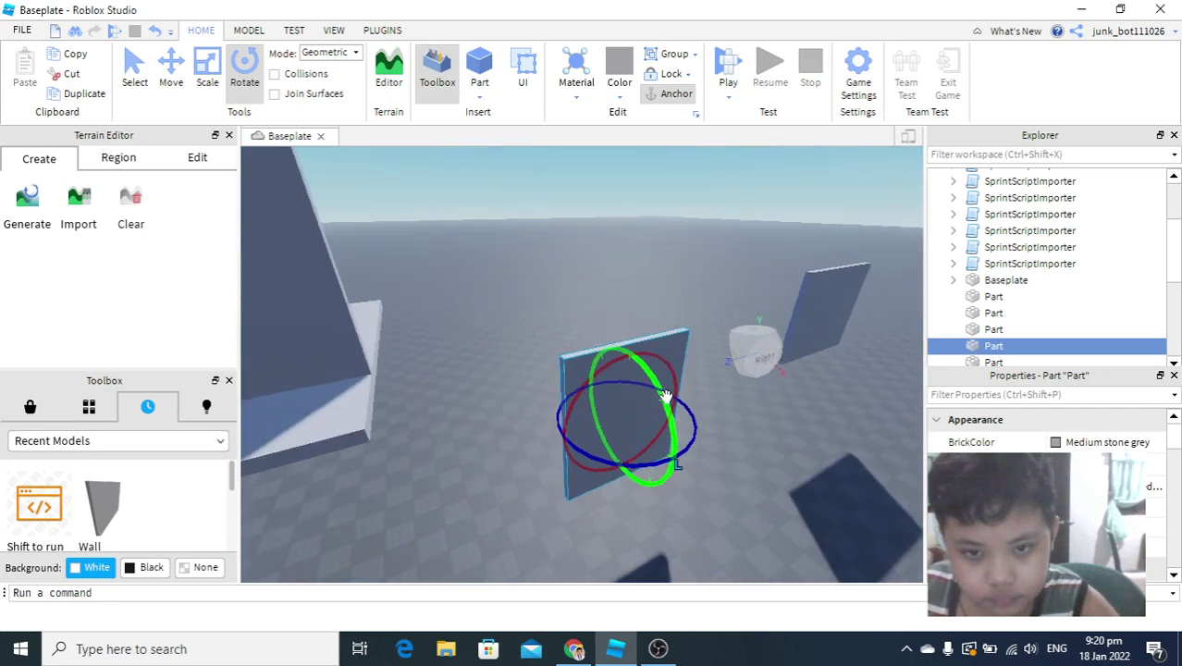
pyautogui.scroll(-3, 657, 407)
pyautogui.moveTo(645, 413); pyautogui.dragTo(644, 412, button='right')
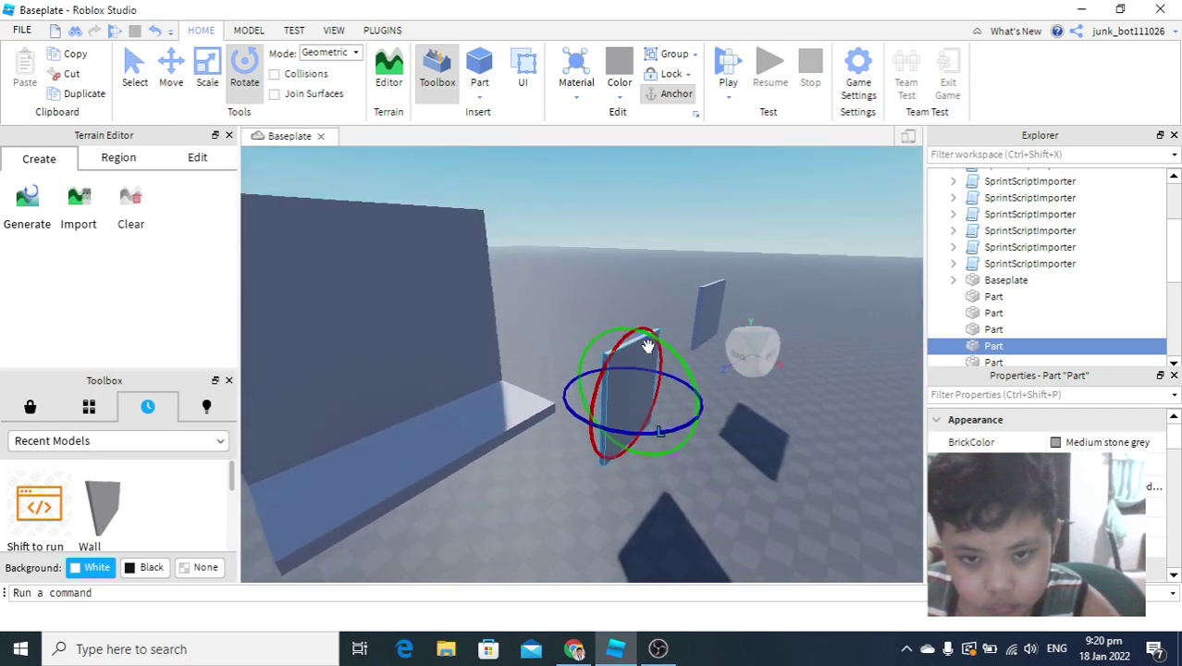
pyautogui.moveTo(660, 341); pyautogui.dragTo(722, 525)
# - Try the flat part against the outer edge of the floor and set it down on the baseplate beside the structure
pyautogui.scroll(-4, 600, 375)
pyautogui.moveTo(615, 389); pyautogui.dragTo(508, 423)
pyautogui.scroll(5, 513, 425)
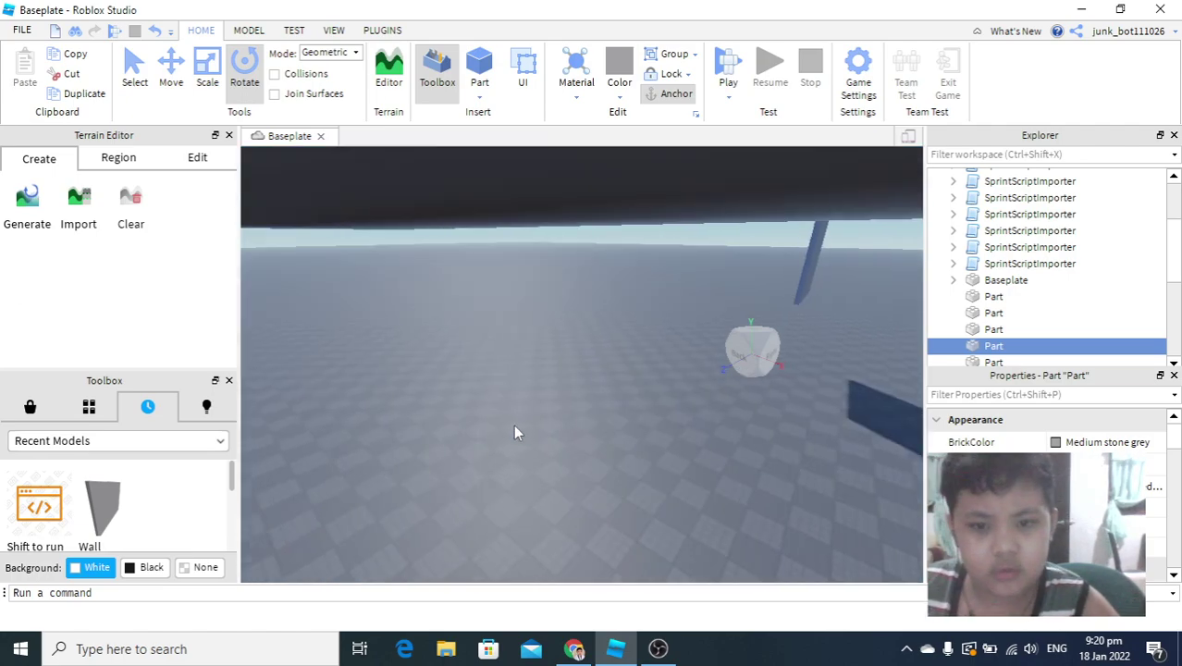
pyautogui.scroll(-6, 514, 426)
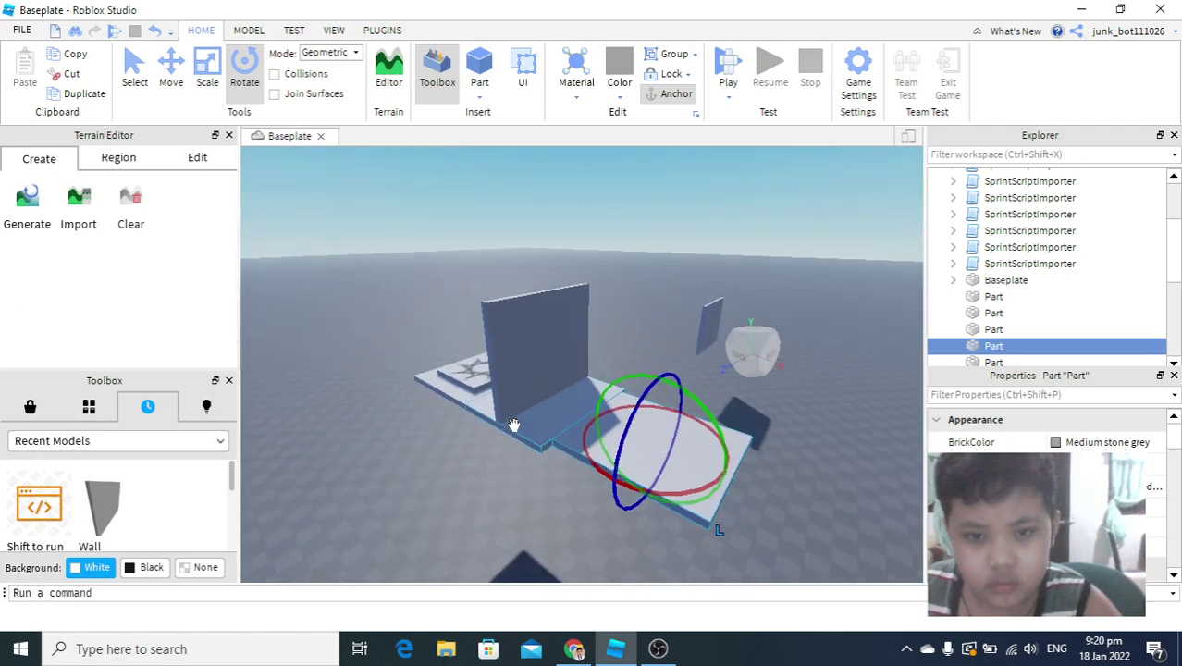
pyautogui.scroll(2, 514, 426)
pyautogui.moveTo(573, 466); pyautogui.dragTo(713, 459)
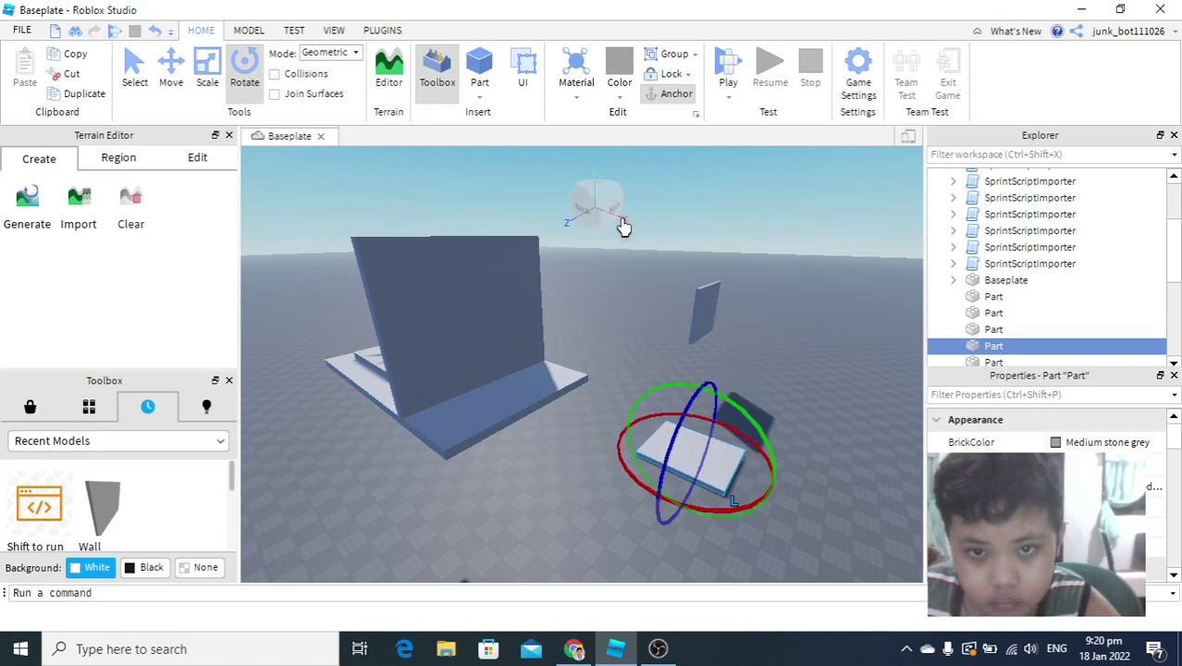
# - Move the remaining loose upright wall onto the floor next to the first standing wall
pyautogui.click(624, 226)
pyautogui.click(601, 232)
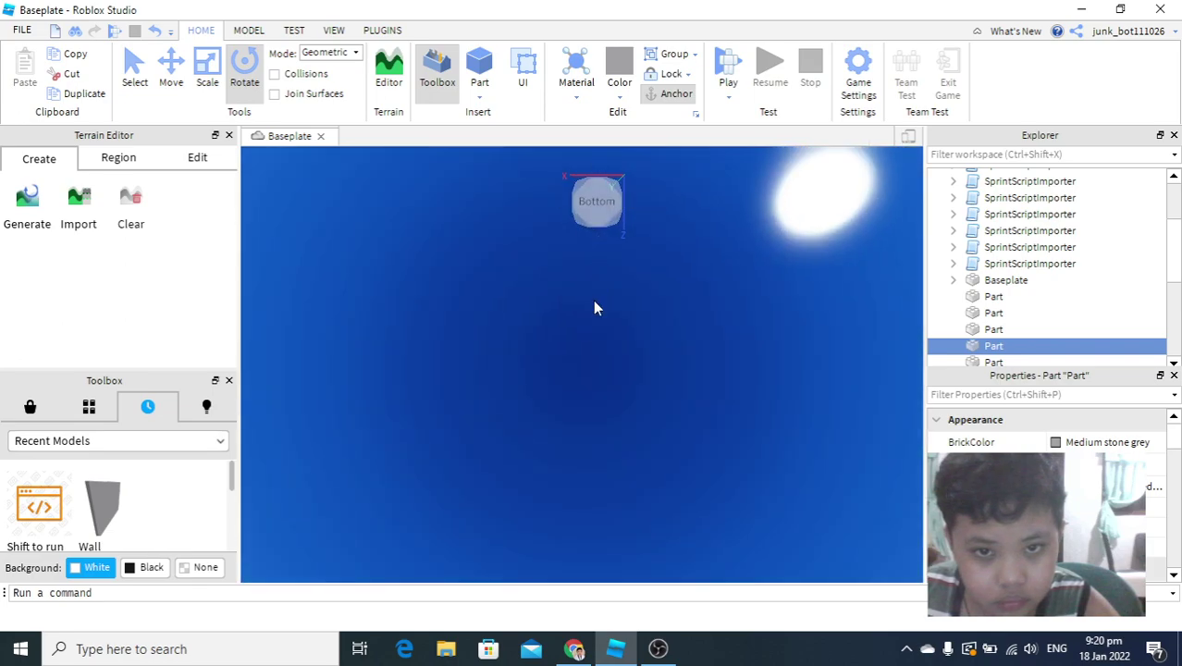
pyautogui.moveTo(595, 302); pyautogui.dragTo(595, 303, button='right')
pyautogui.scroll(-2, 566, 238)
pyautogui.moveTo(696, 273); pyautogui.dragTo(451, 388)
pyautogui.press('a')
pyautogui.moveTo(451, 388); pyautogui.dragTo(538, 306, button='right')
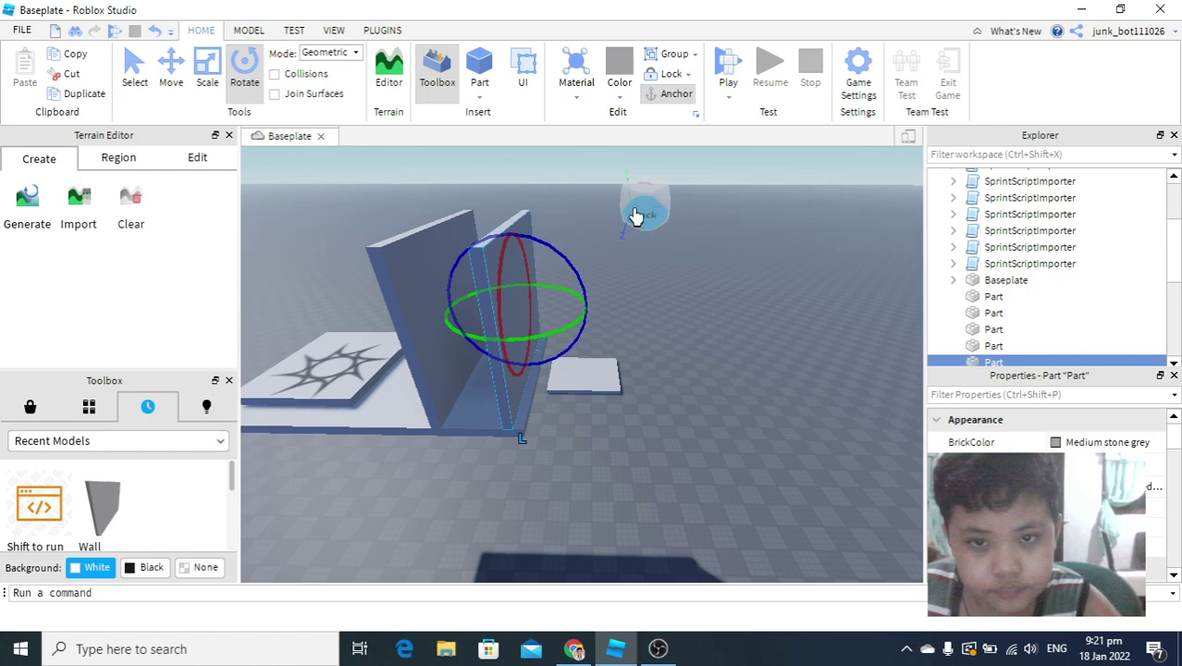
# - Rotate the second standing wall flat and move it off the floor beside the loose flat part on the baseplate
pyautogui.click(637, 212)
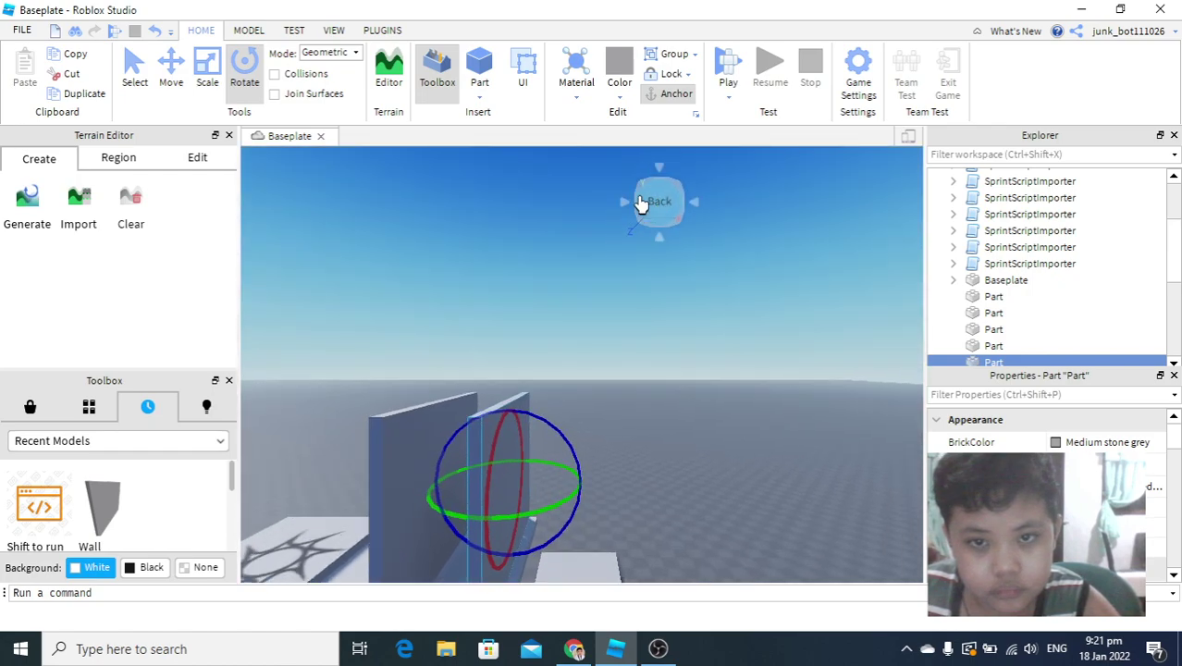
pyautogui.click(620, 205)
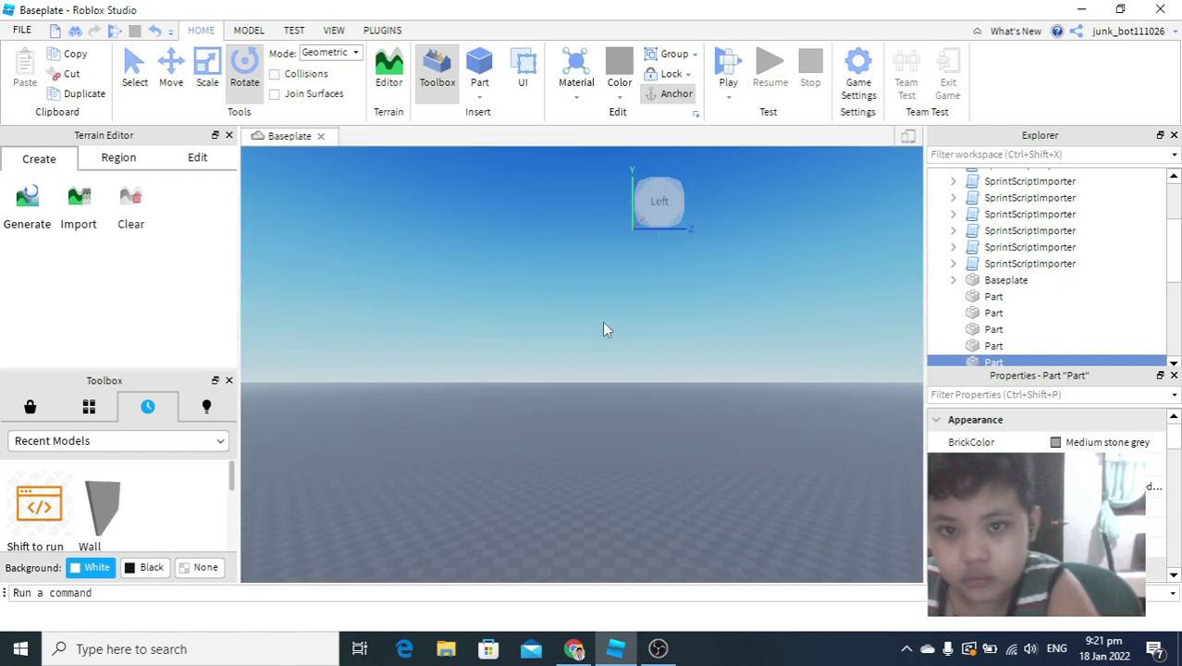
pyautogui.press('f')
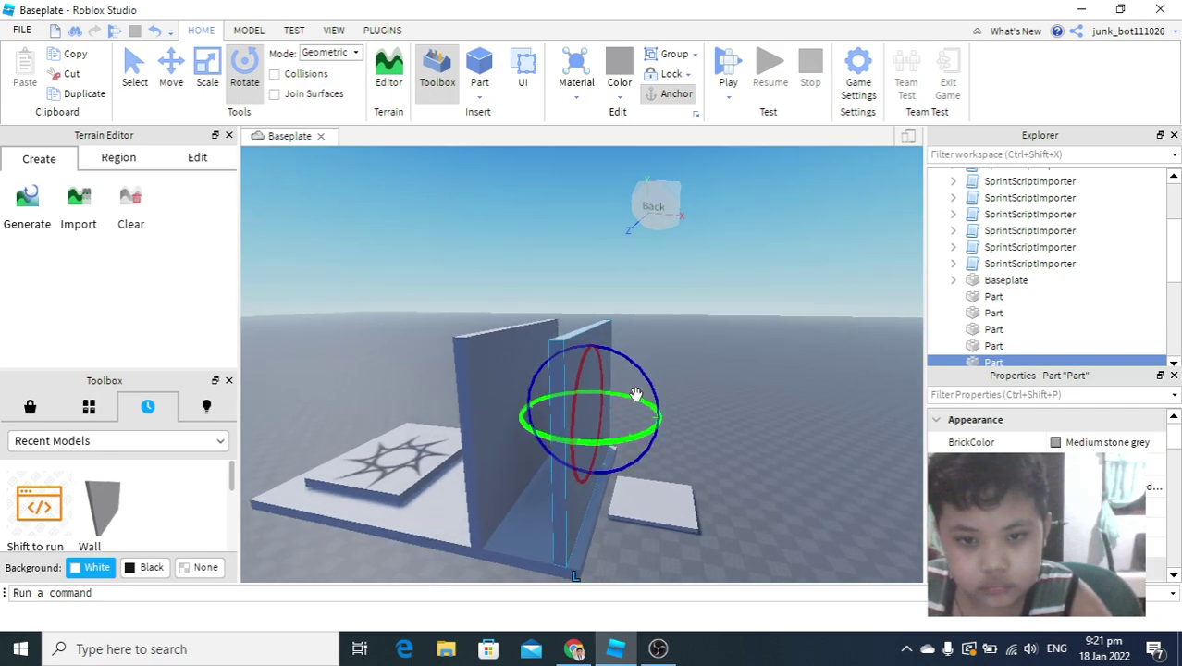
pyautogui.moveTo(645, 373); pyautogui.dragTo(678, 511)
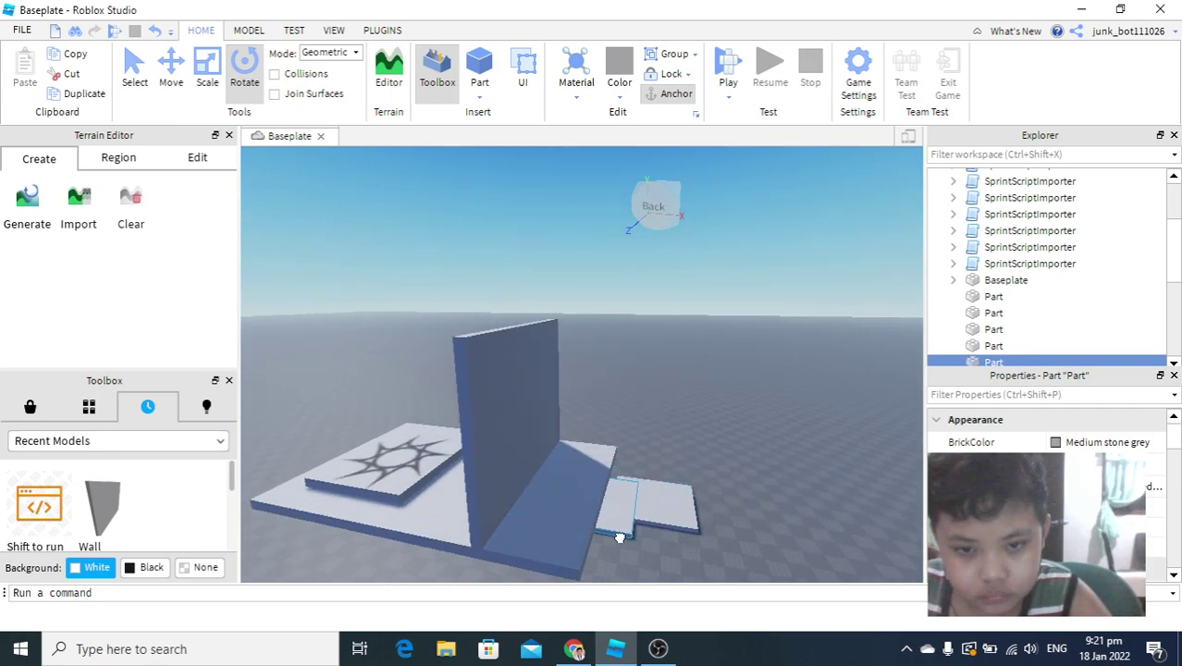
pyautogui.scroll(-1, 582, 523)
pyautogui.moveTo(596, 532); pyautogui.dragTo(558, 528)
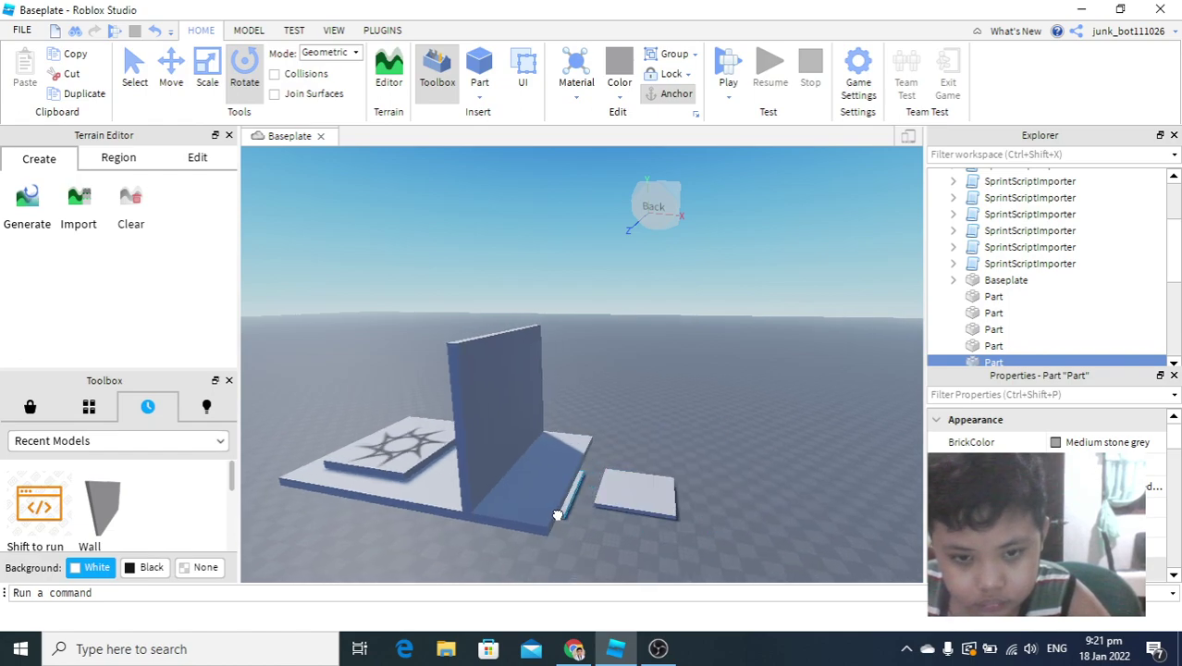
pyautogui.scroll(3, 615, 508)
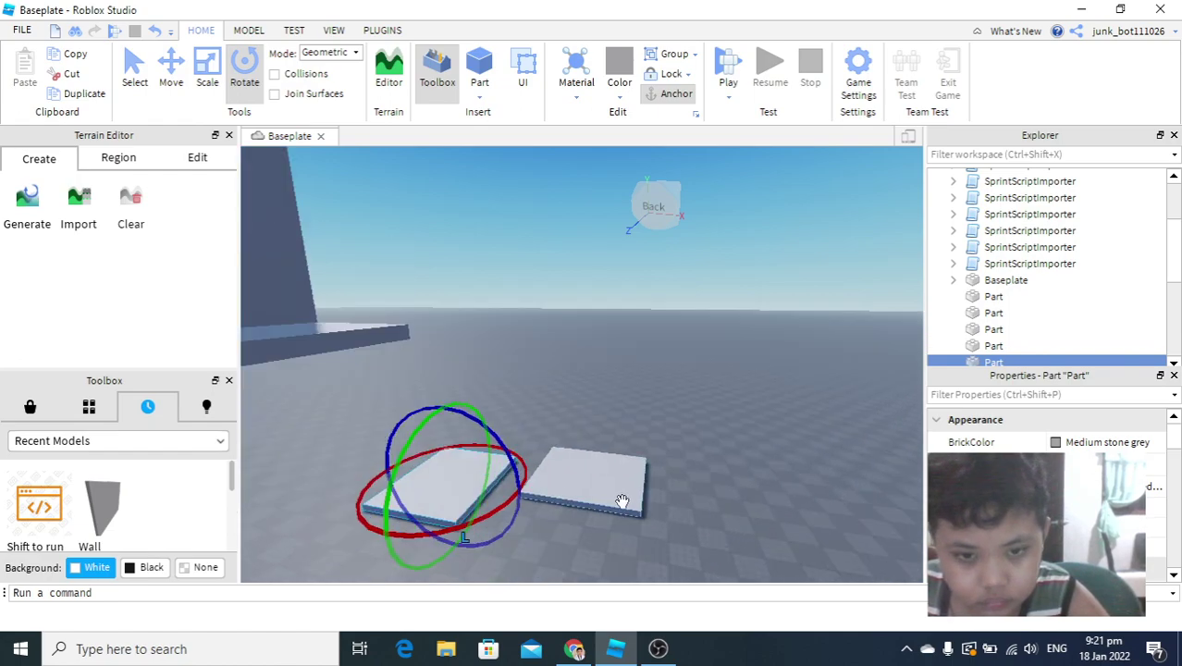
# - Move the selected flat part flush against the outer edge of the floor to extend it further
pyautogui.moveTo(615, 505); pyautogui.dragTo(603, 460, button='right')
pyautogui.moveTo(606, 487); pyautogui.dragTo(453, 334)
pyautogui.moveTo(432, 347); pyautogui.dragTo(381, 347)
pyautogui.press('d')
pyautogui.moveTo(566, 399); pyautogui.dragTo(552, 399, button='right')
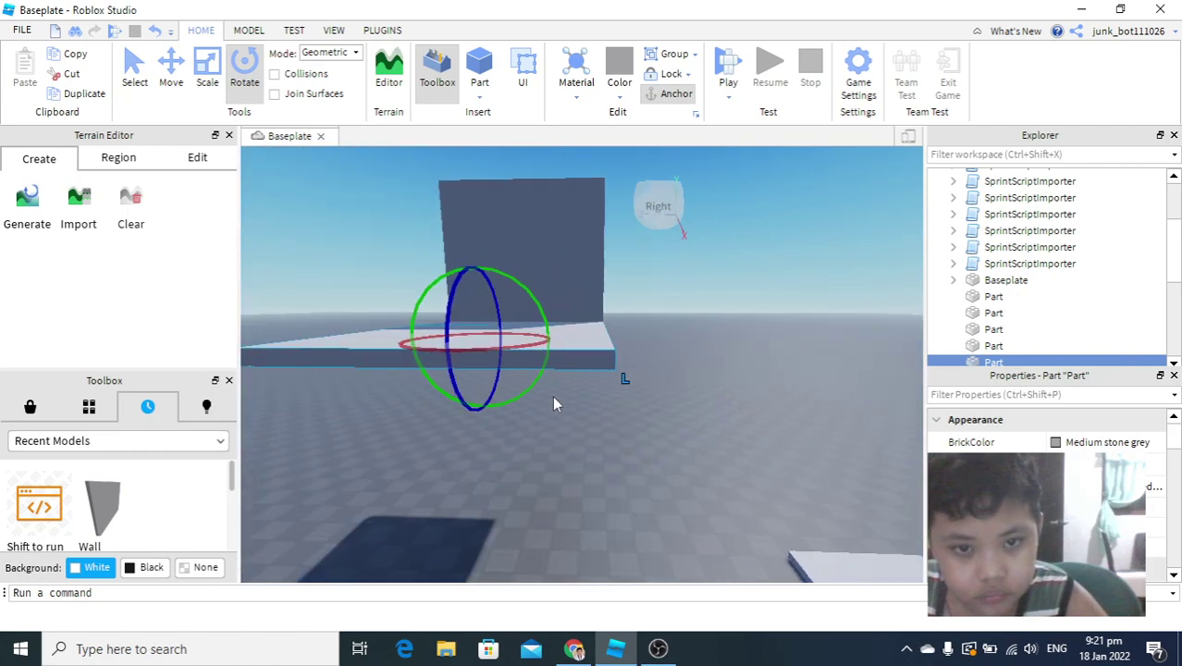
# - Pull the remaining flat part closer on the baseplate and rotate it upright
pyautogui.press('s')
pyautogui.press('d')
pyautogui.moveTo(773, 553); pyautogui.dragTo(619, 484)
pyautogui.moveTo(635, 444); pyautogui.dragTo(611, 527)
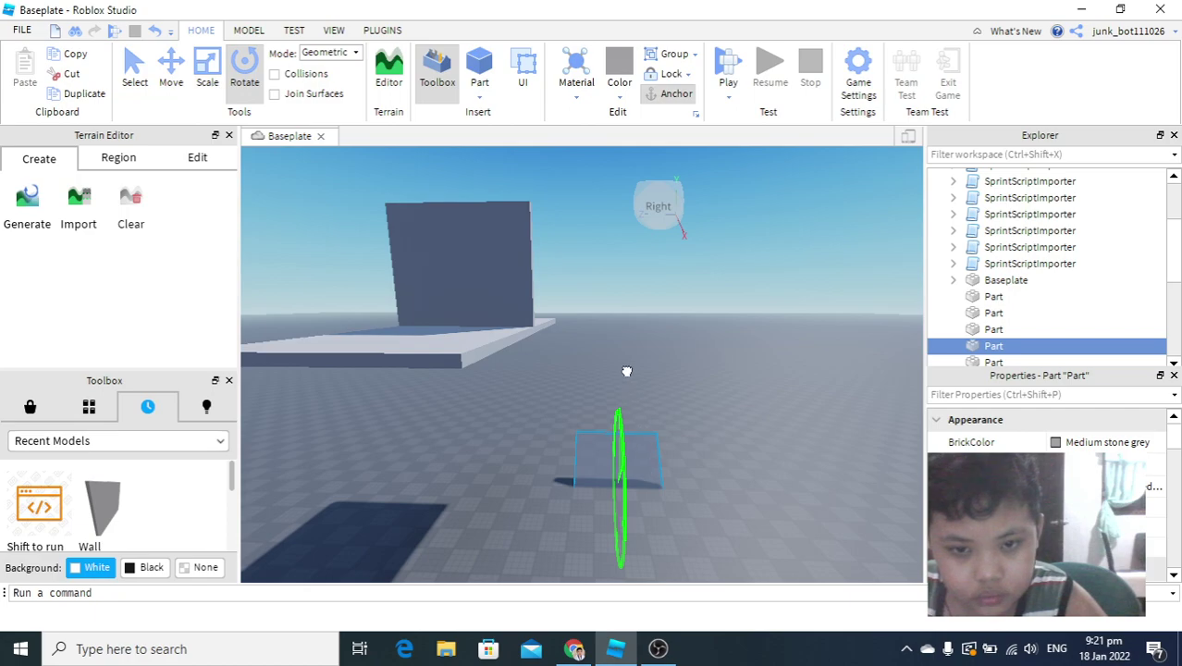
# - Try to stand the upright part on the extended floor and move it onto the baseplate behind the structure
pyautogui.moveTo(591, 478); pyautogui.dragTo(490, 285)
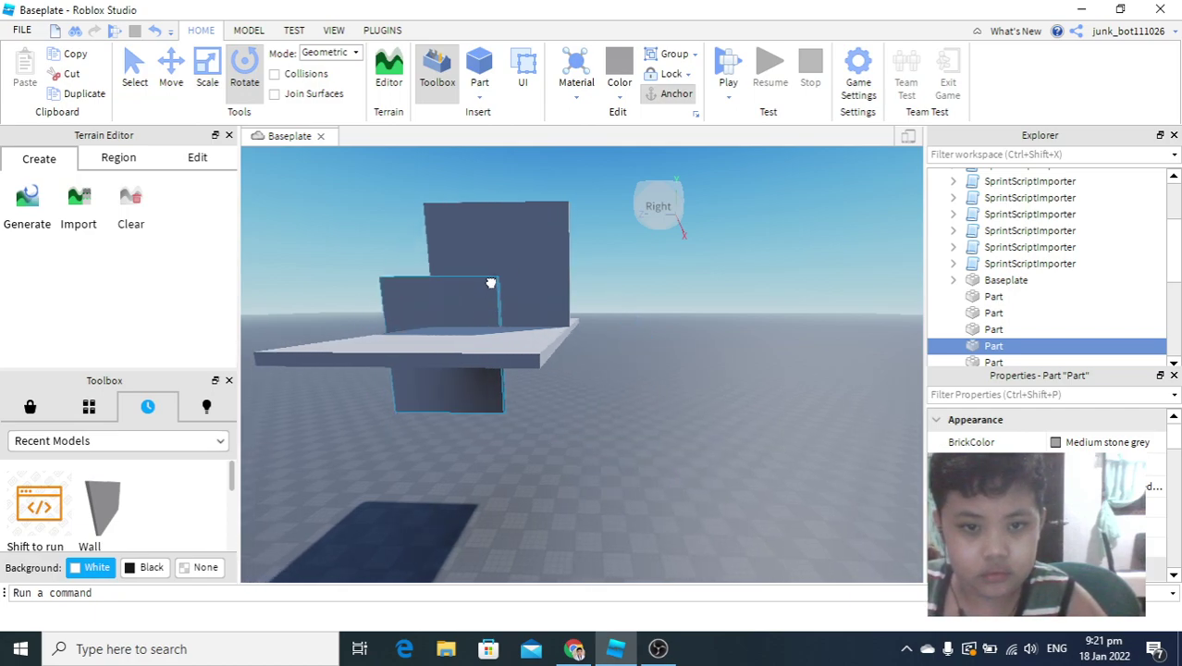
pyautogui.moveTo(503, 224); pyautogui.dragTo(611, 305)
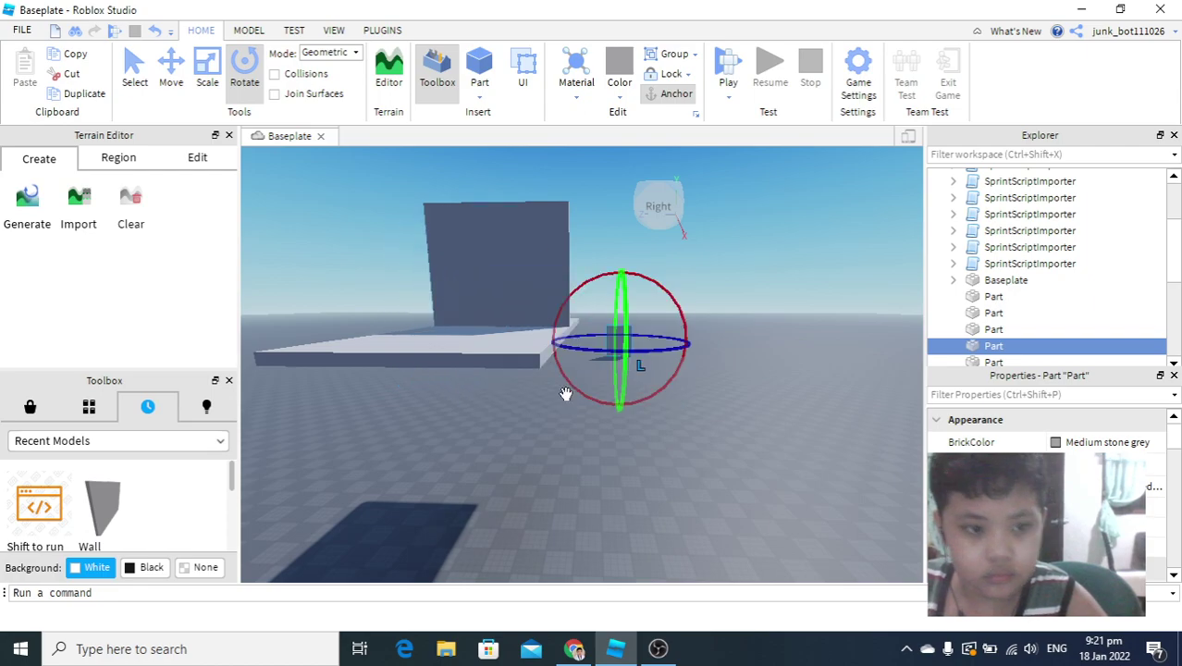
pyautogui.moveTo(609, 383); pyautogui.dragTo(608, 383)
# - Duplicate the loose upright part on the baseplate and focus the view on it
pyautogui.moveTo(703, 408); pyautogui.dragTo(651, 428, button='right')
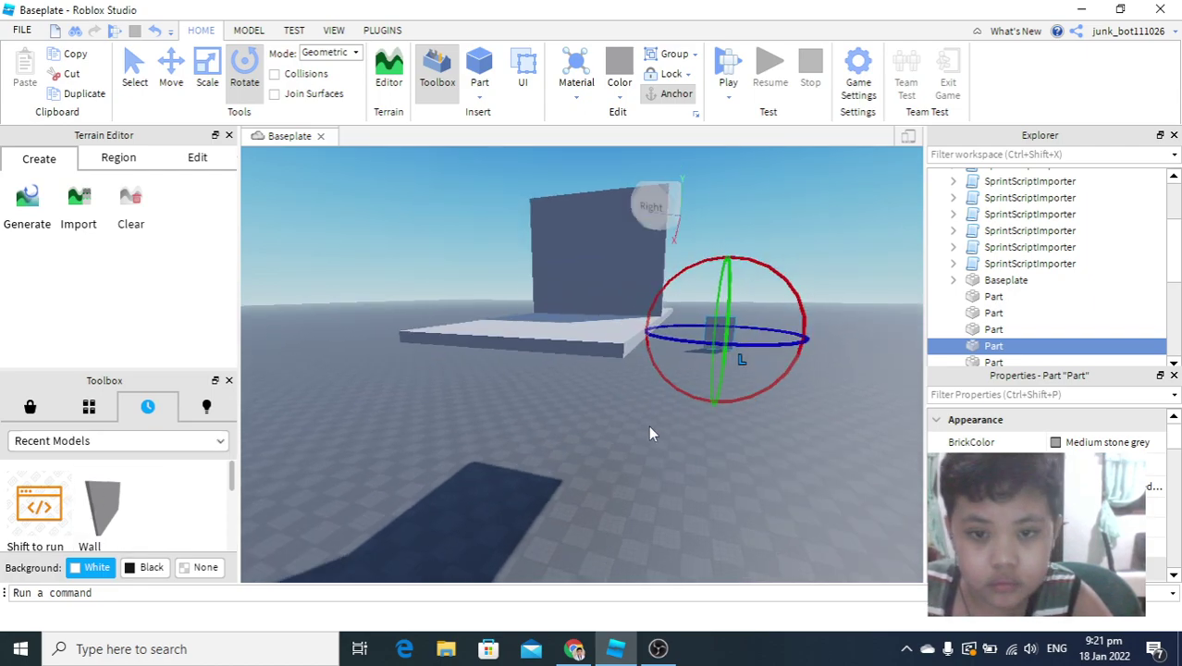
pyautogui.press('s')
pyautogui.press('d')
pyautogui.click(709, 335)
pyautogui.press('f')
pyautogui.press('d')
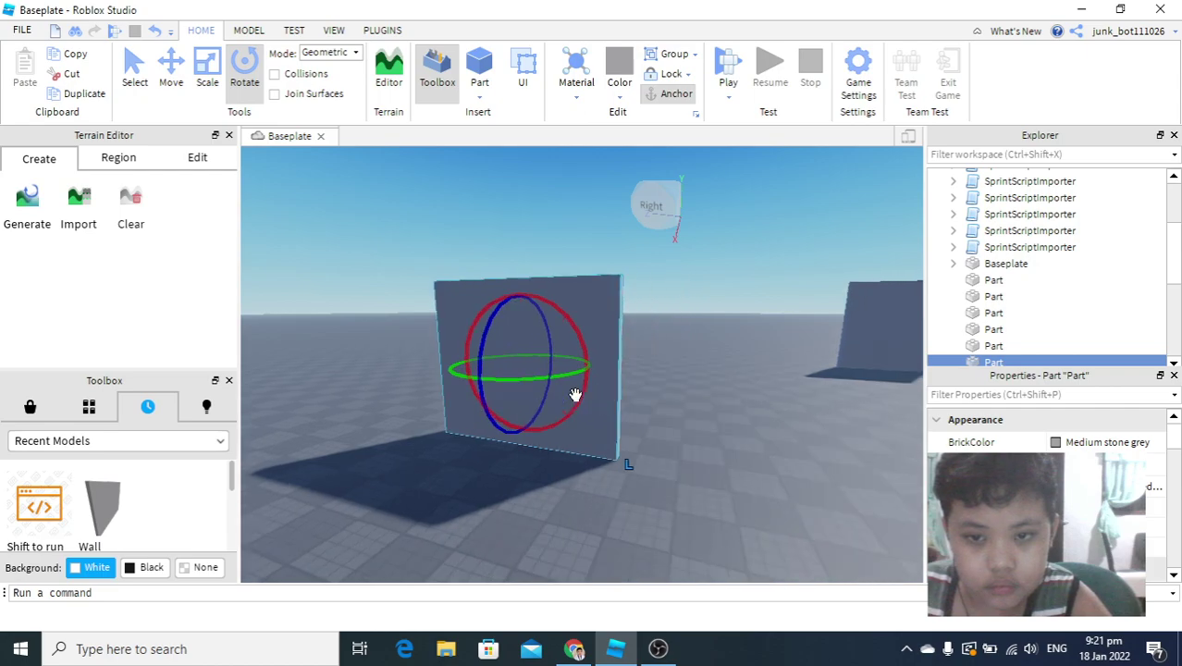
# - Move the upright copy onto the floor as a second wall, between the first wall and the newest floor section
pyautogui.moveTo(557, 309); pyautogui.dragTo(398, 422, button='right')
pyautogui.press('w')
pyautogui.press('d')
pyautogui.click(398, 421)
pyautogui.moveTo(394, 415); pyautogui.dragTo(450, 520)
pyautogui.press('d')
pyautogui.press('s')
pyautogui.press('a')
pyautogui.moveTo(394, 401); pyautogui.dragTo(676, 402)
pyautogui.press('d')
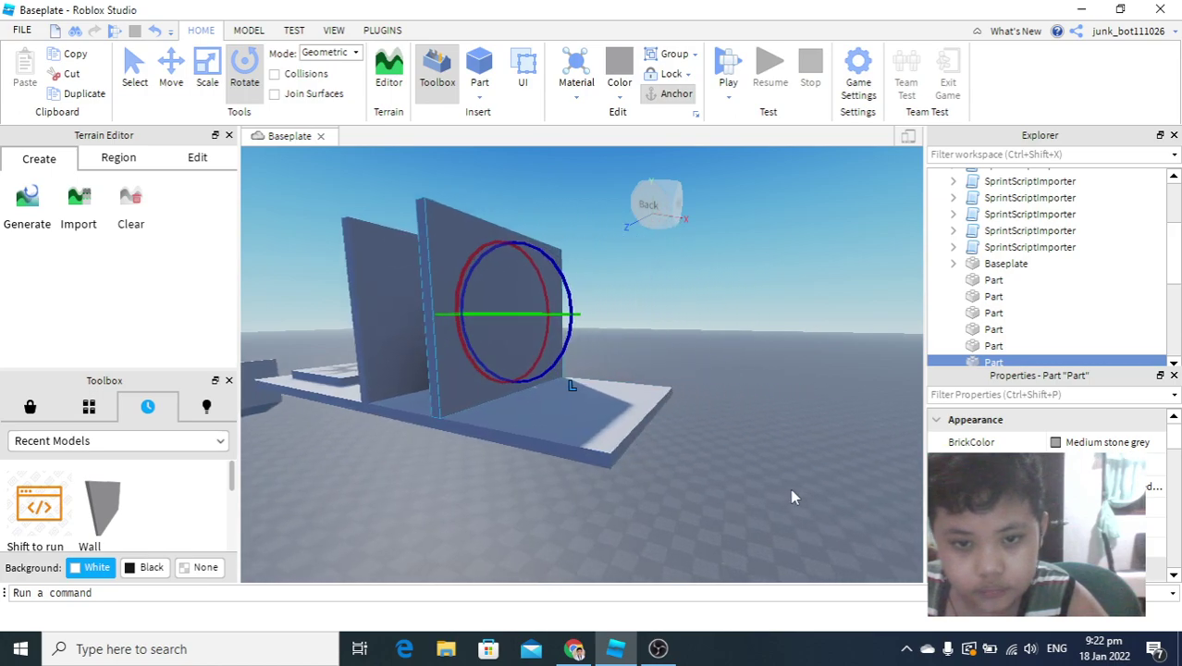
# - Duplicate the second wall and move the copy off the structure onto the baseplate
pyautogui.press('s')
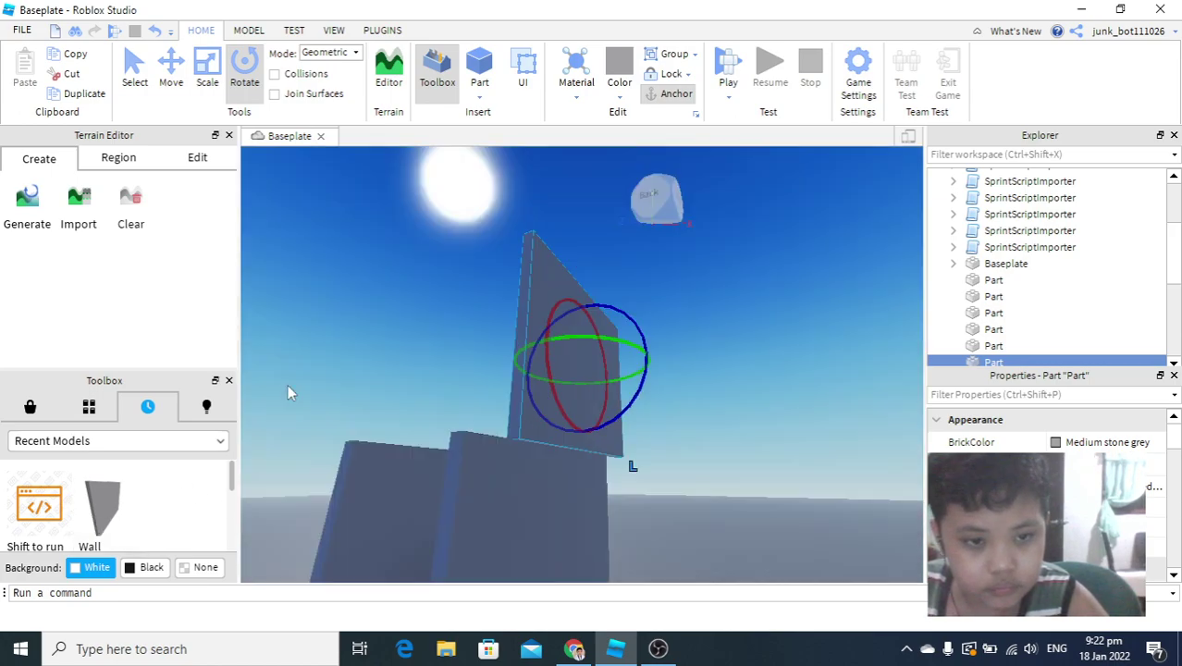
pyautogui.click(409, 421)
pyautogui.moveTo(588, 407); pyautogui.dragTo(652, 444)
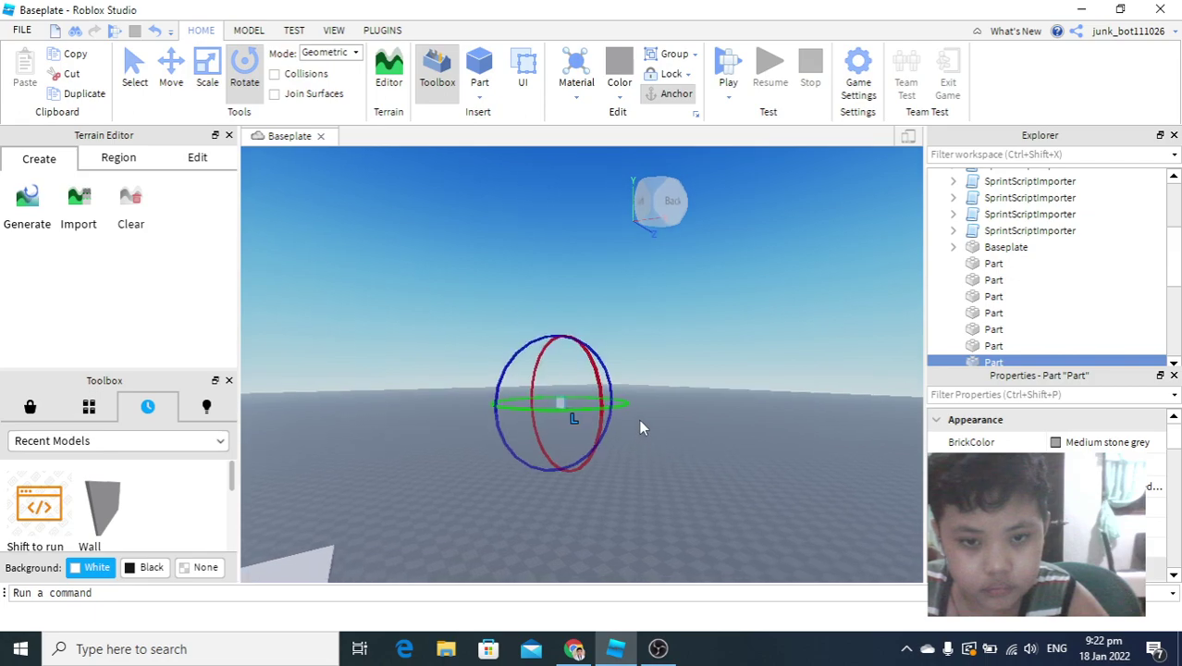
# - Zoom in on the distant wall copy and reposition it on the baseplate, keeping it upright
pyautogui.moveTo(526, 390); pyautogui.dragTo(497, 347, button='right')
pyautogui.press('s')
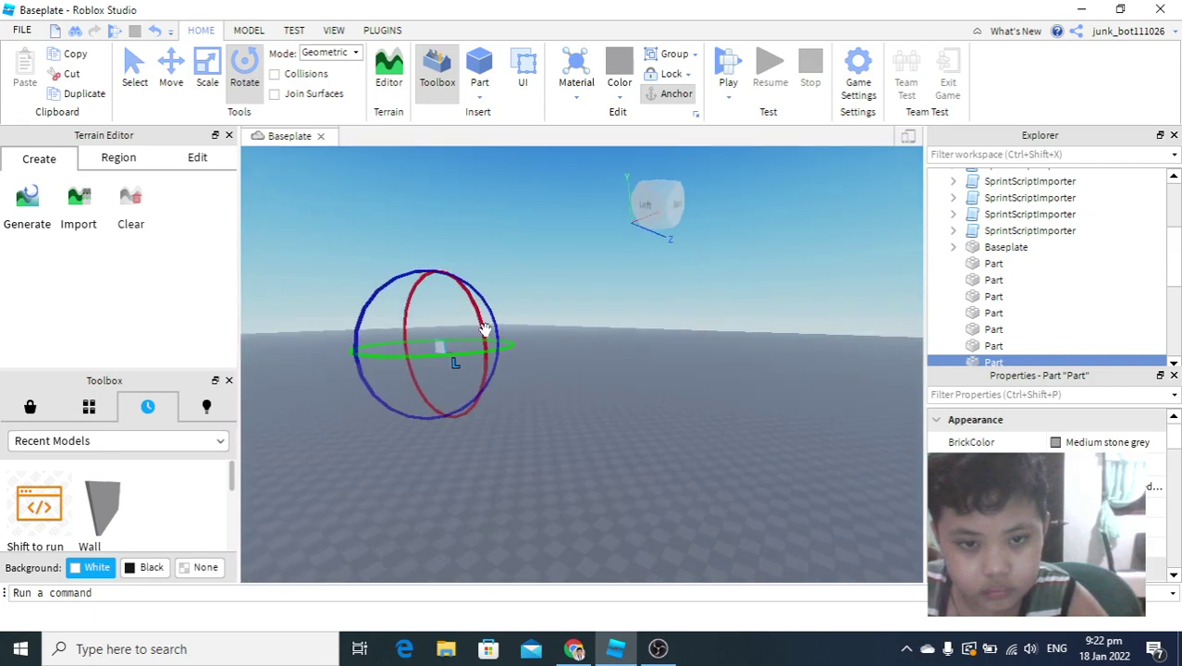
pyautogui.scroll(3, 446, 351)
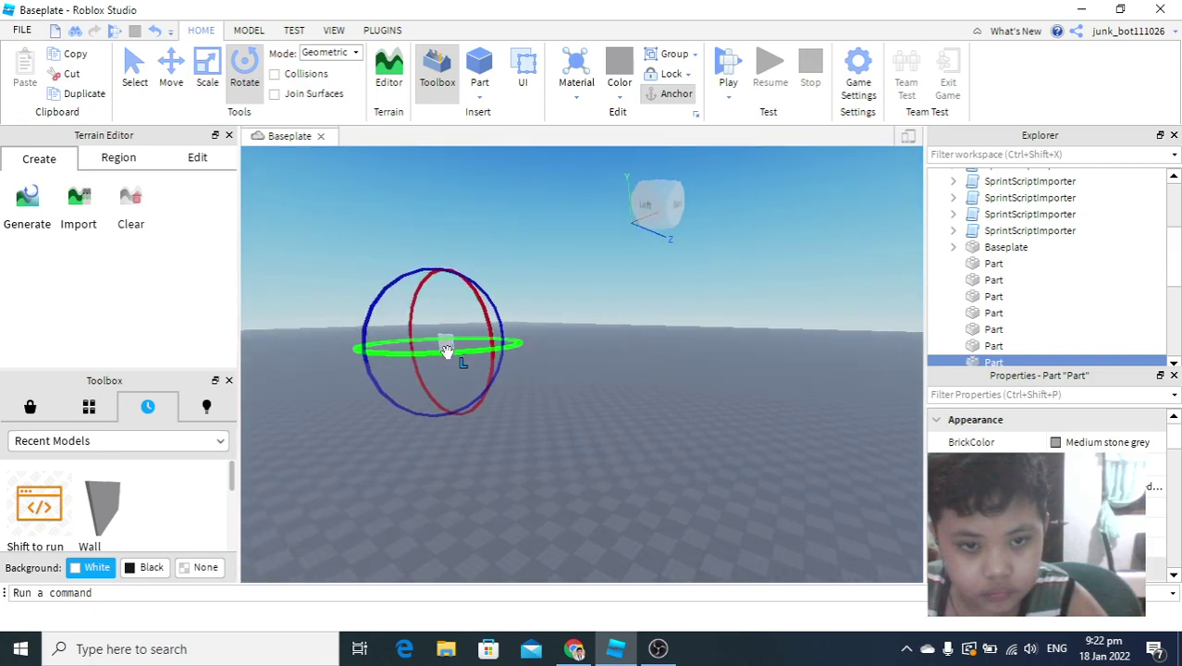
pyautogui.moveTo(842, 366); pyautogui.dragTo(798, 361, button='right')
pyautogui.scroll(10, 616, 368)
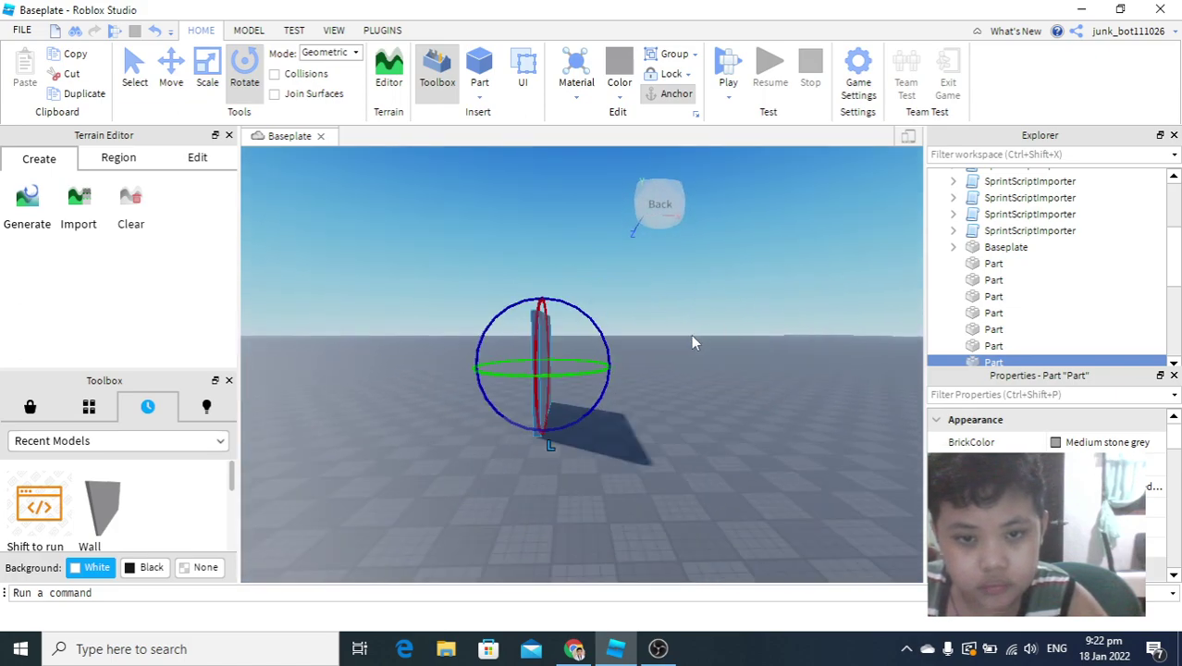
pyautogui.click(359, 286)
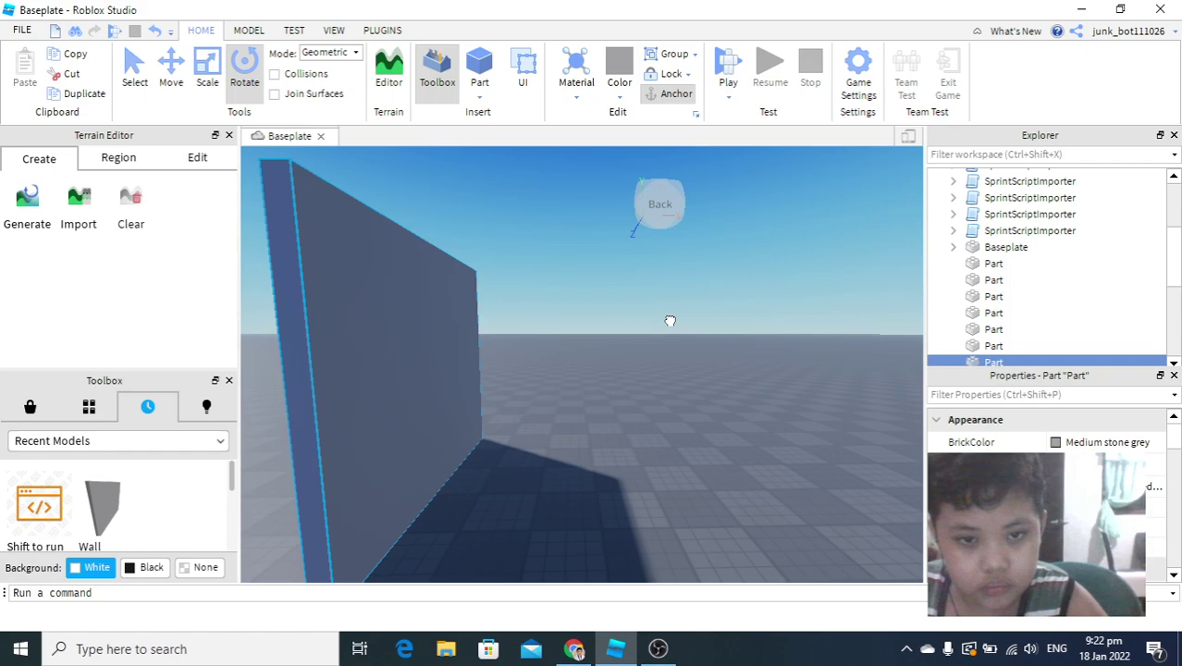
pyautogui.moveTo(670, 321); pyautogui.dragTo(666, 436)
pyautogui.moveTo(665, 435); pyautogui.dragTo(592, 346, button='right')
pyautogui.moveTo(507, 296); pyautogui.dragTo(358, 270)
pyautogui.moveTo(451, 266); pyautogui.dragTo(351, 435)
pyautogui.moveTo(740, 415); pyautogui.dragTo(740, 416, button='right')
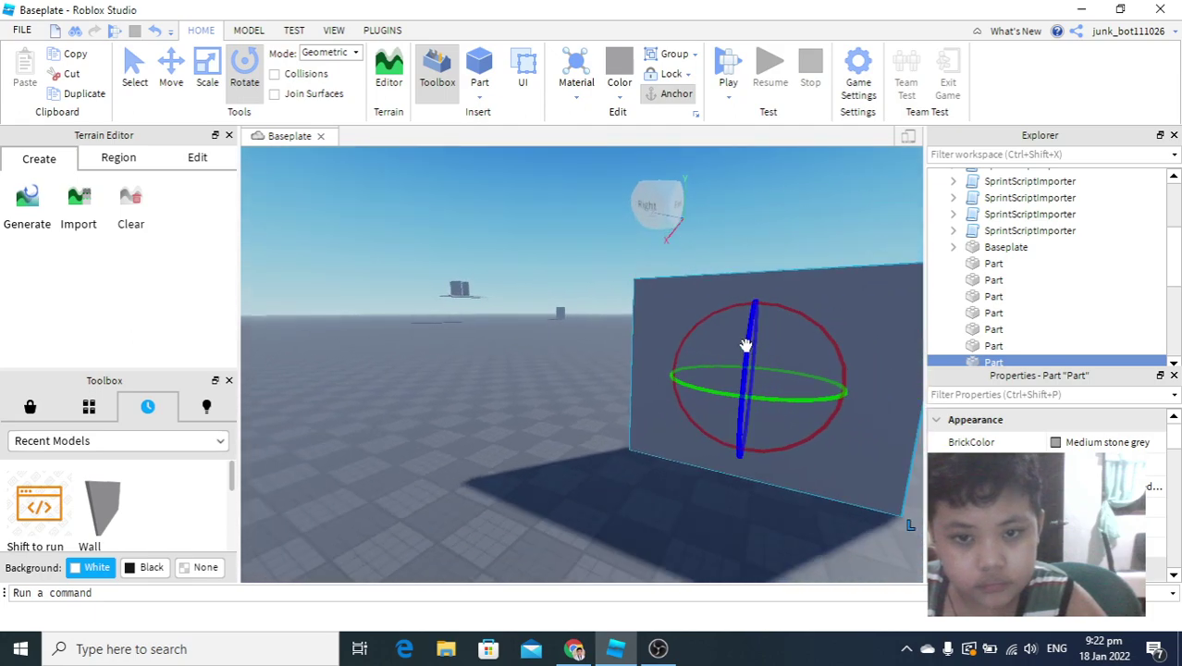
# - Move the wall copy to the structure and position it at the far end of the floor
pyautogui.moveTo(681, 317); pyautogui.dragTo(469, 240)
pyautogui.scroll(2, 479, 284)
pyautogui.scroll(5, 439, 291)
pyautogui.moveTo(437, 293); pyautogui.dragTo(472, 328)
pyautogui.moveTo(704, 408); pyautogui.dragTo(704, 408, button='right')
pyautogui.scroll(-4, 697, 333)
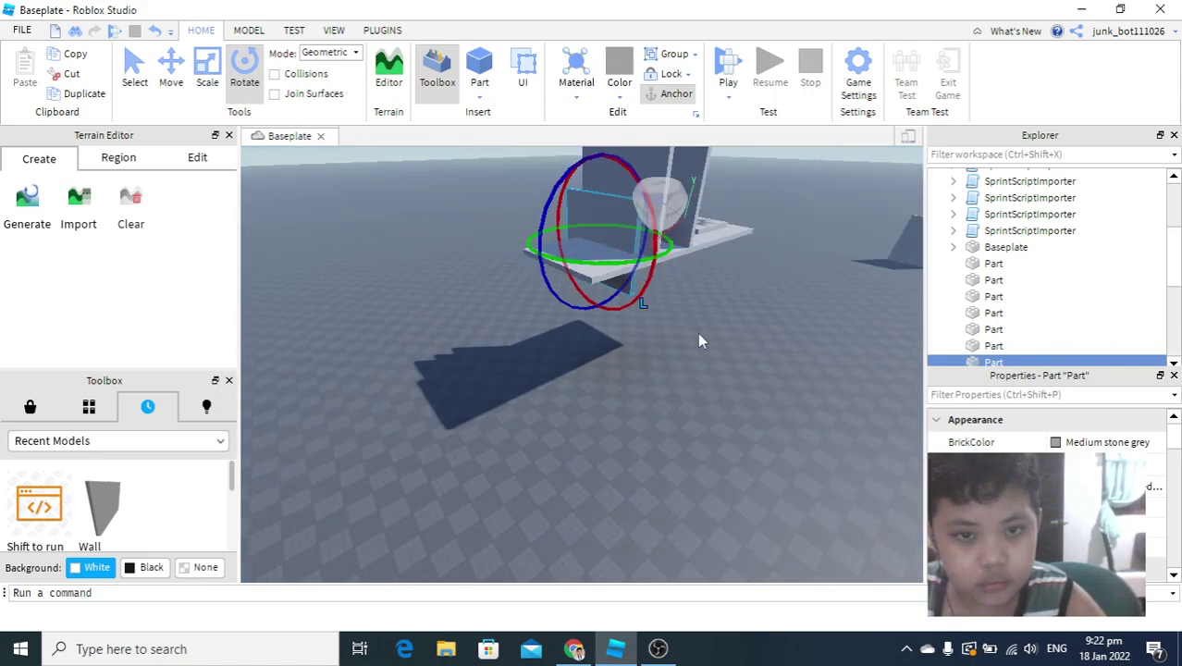
pyautogui.scroll(5, 697, 332)
pyautogui.moveTo(697, 333); pyautogui.dragTo(622, 375, button='right')
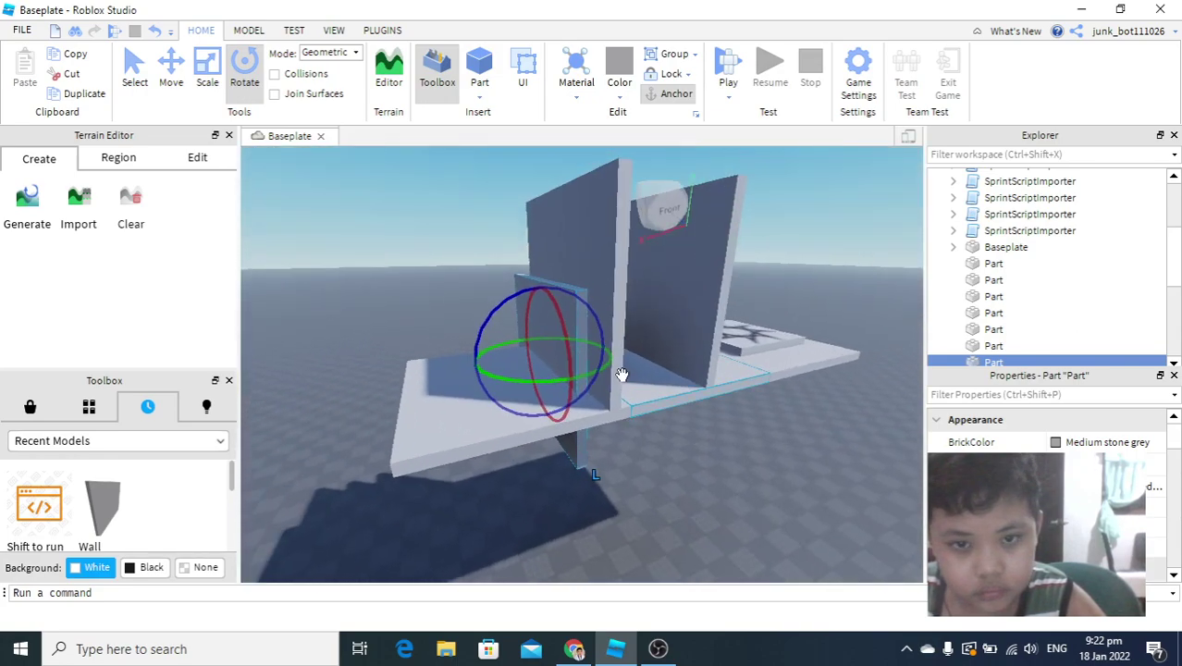
pyautogui.moveTo(409, 267); pyautogui.dragTo(511, 431)
pyautogui.scroll(-3, 622, 459)
# - Reposition the spare wall so it stands upright on the baseplate beyond the spawn end of the structure
pyautogui.moveTo(335, 519); pyautogui.dragTo(336, 528, button='right')
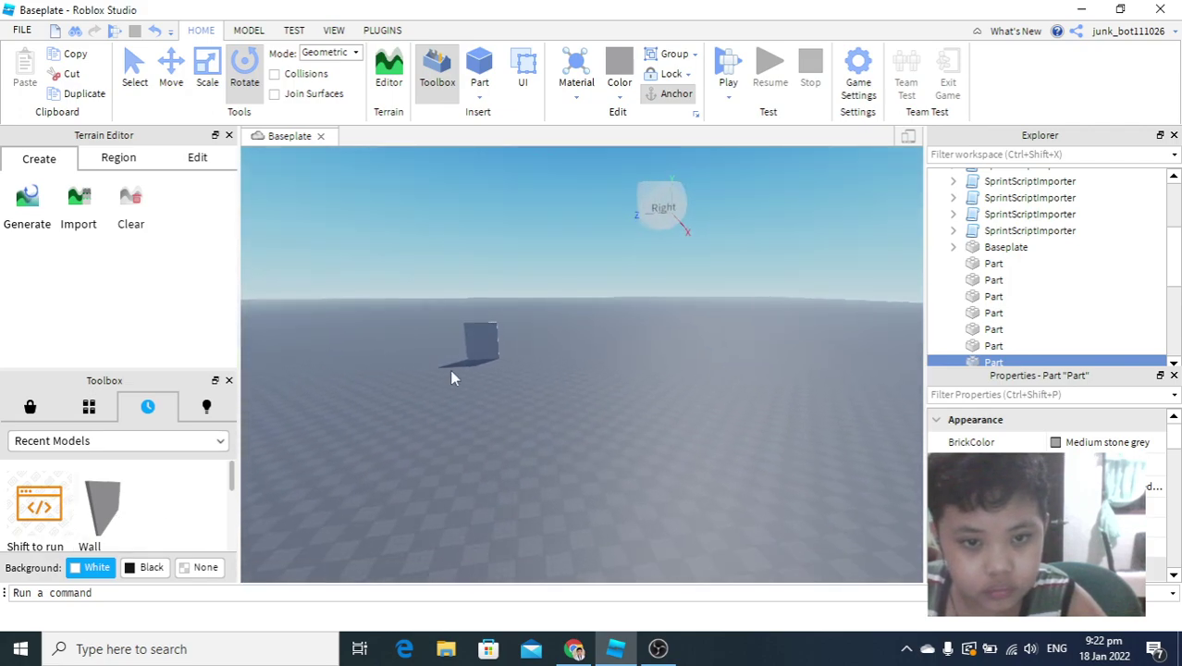
pyautogui.moveTo(486, 341); pyautogui.dragTo(550, 436)
pyautogui.moveTo(550, 435); pyautogui.dragTo(629, 405, button='right')
pyautogui.press('s')
pyautogui.press('d')
pyautogui.press('w')
pyautogui.press('s')
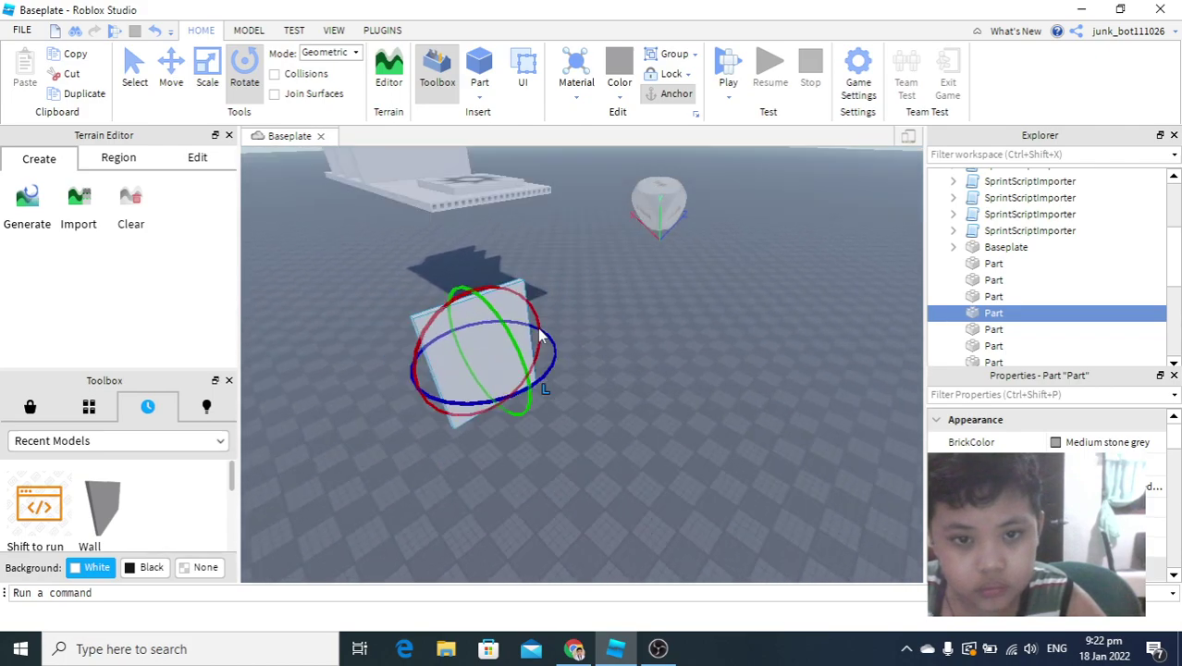
pyautogui.press('w')
pyautogui.moveTo(493, 311); pyautogui.dragTo(502, 276)
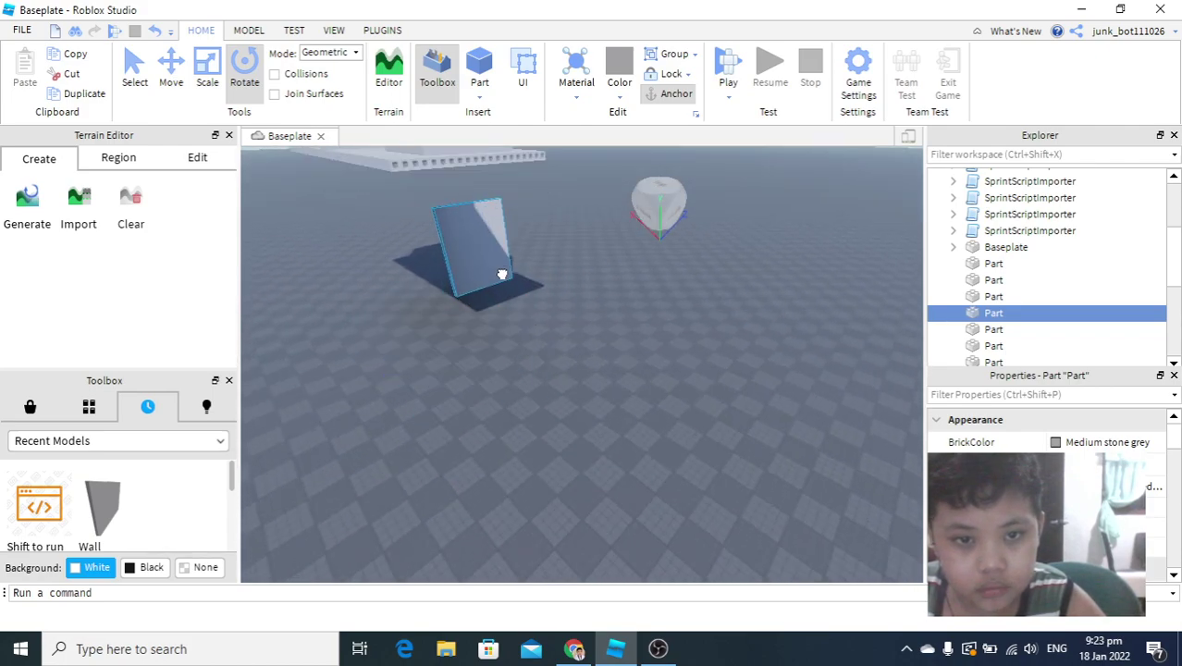
pyautogui.moveTo(503, 332); pyautogui.dragTo(544, 368)
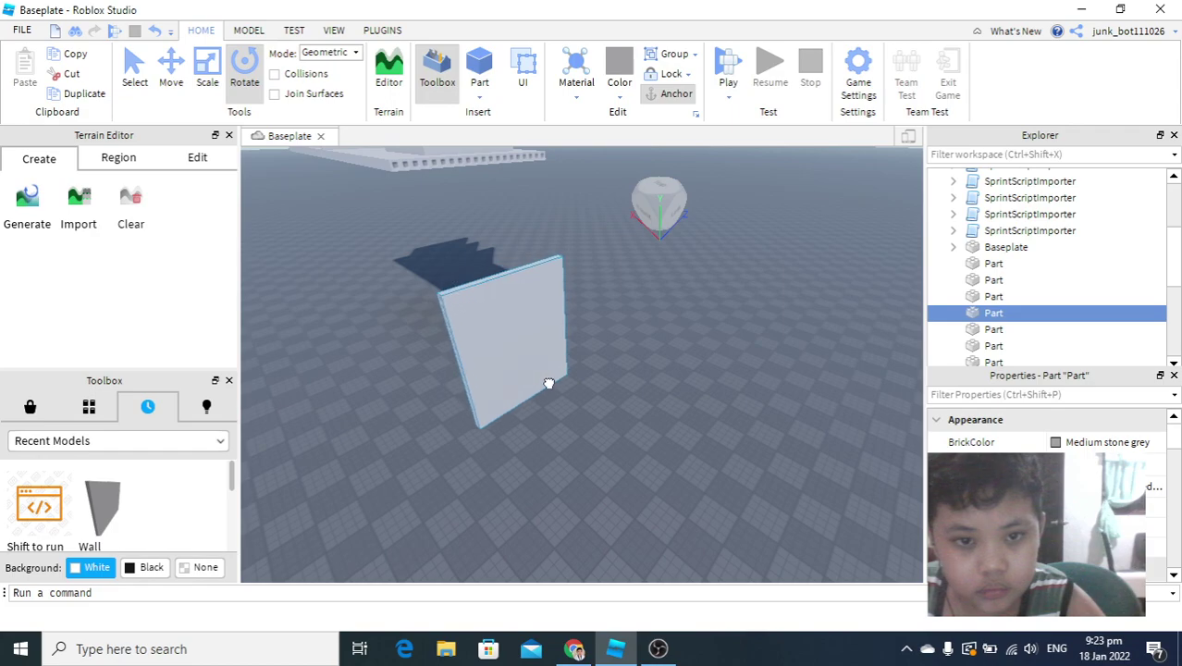
pyautogui.moveTo(561, 382); pyautogui.dragTo(667, 363, button='right')
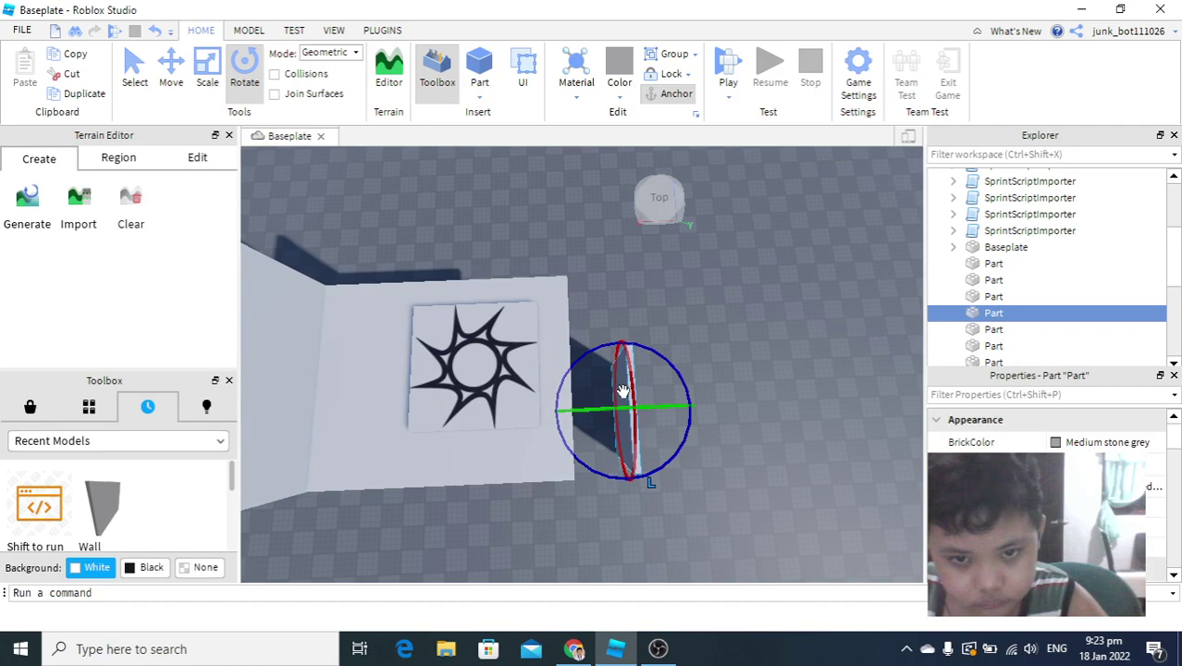
pyautogui.moveTo(573, 398); pyautogui.dragTo(645, 400, button='right')
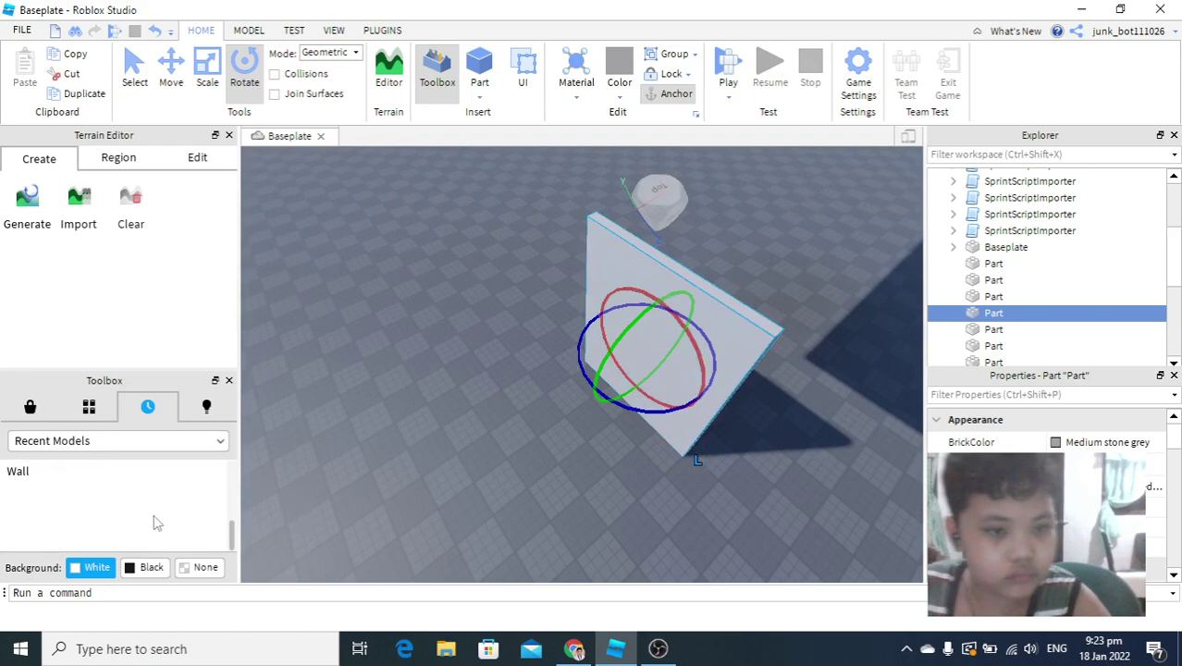
# - Apply the Grass material to the spare wall on the baseplate and clear the selection
pyautogui.scroll(2, 86, 500)
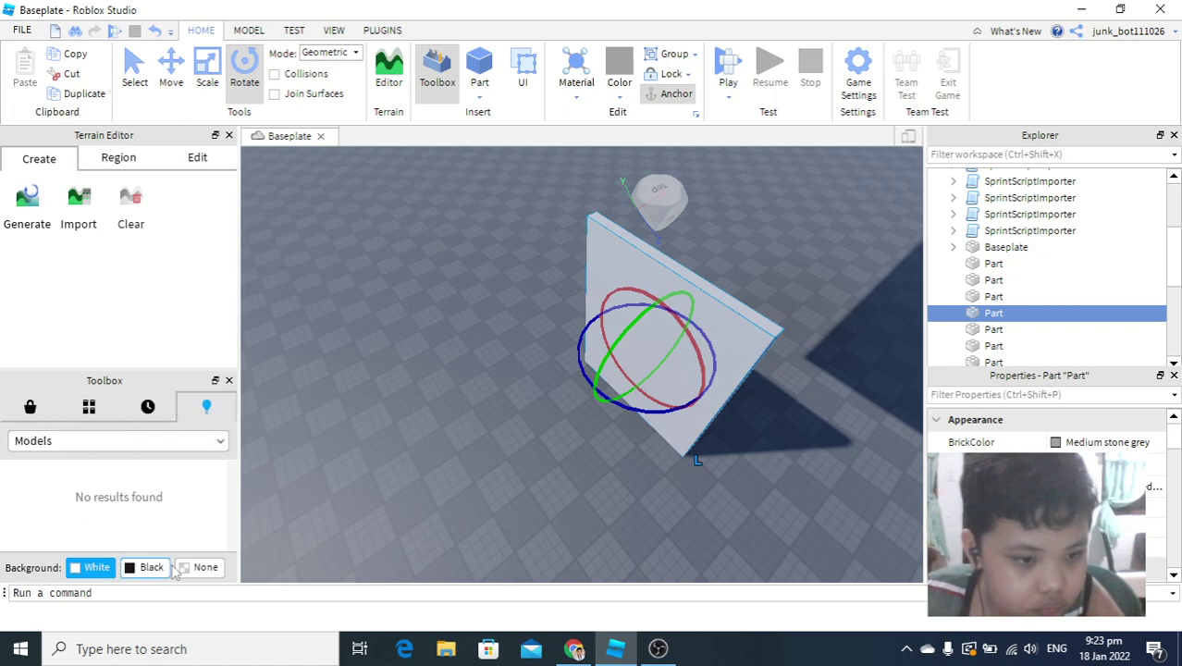
pyautogui.moveTo(426, 504); pyautogui.dragTo(424, 508, button='right')
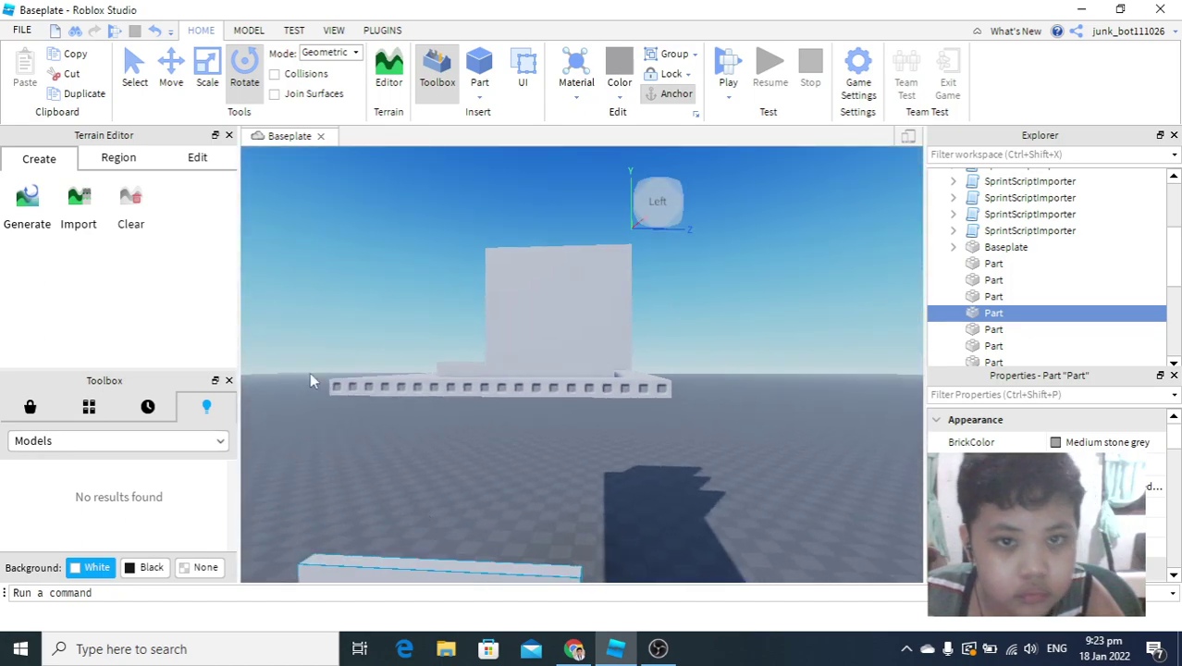
pyautogui.click(583, 96)
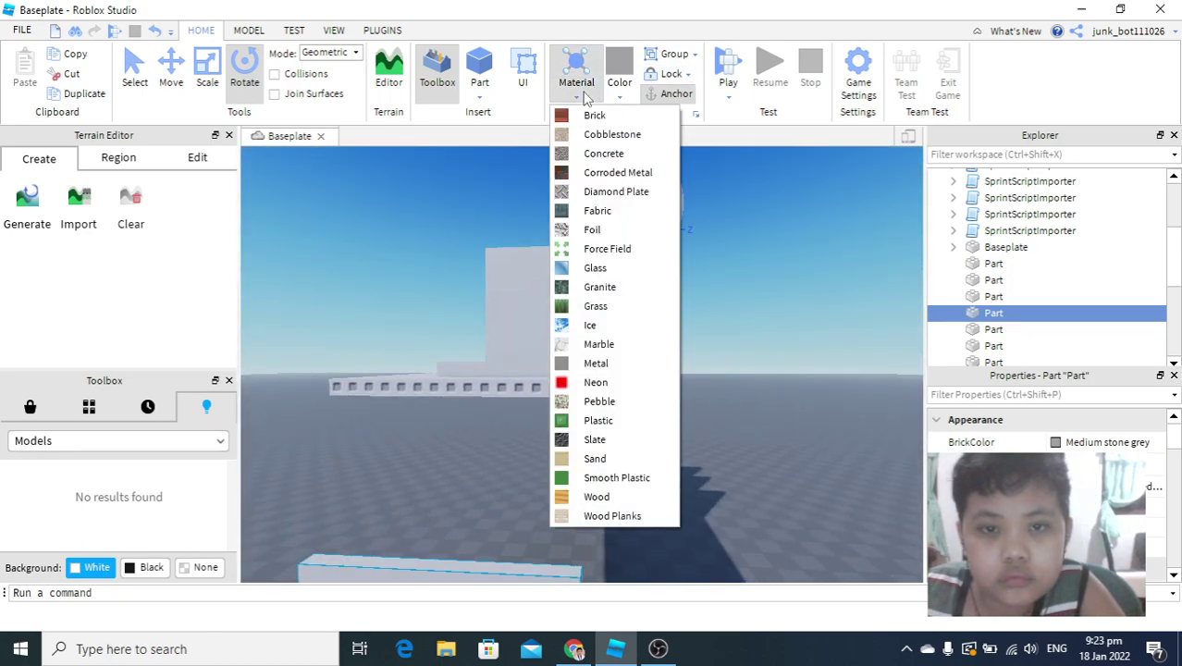
pyautogui.click(609, 306)
pyautogui.moveTo(619, 366); pyautogui.dragTo(662, 434, button='right')
pyautogui.click(661, 434)
pyautogui.press('s')
pyautogui.press('d')
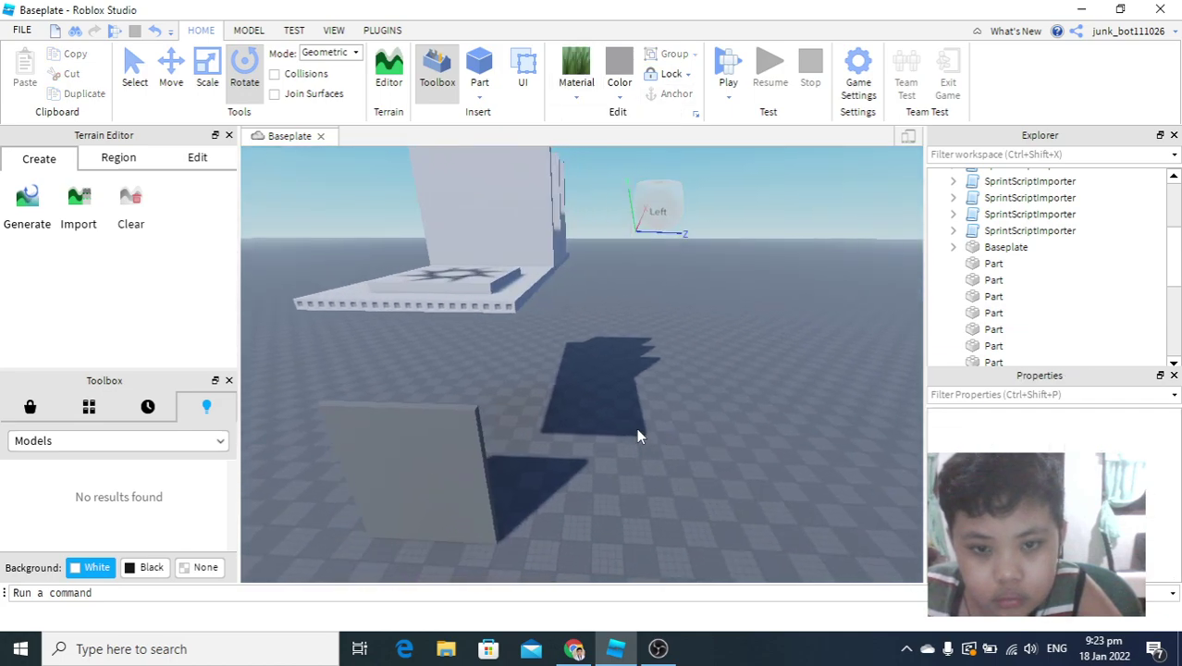
pyautogui.rightClick(636, 434)
pyautogui.click(581, 436)
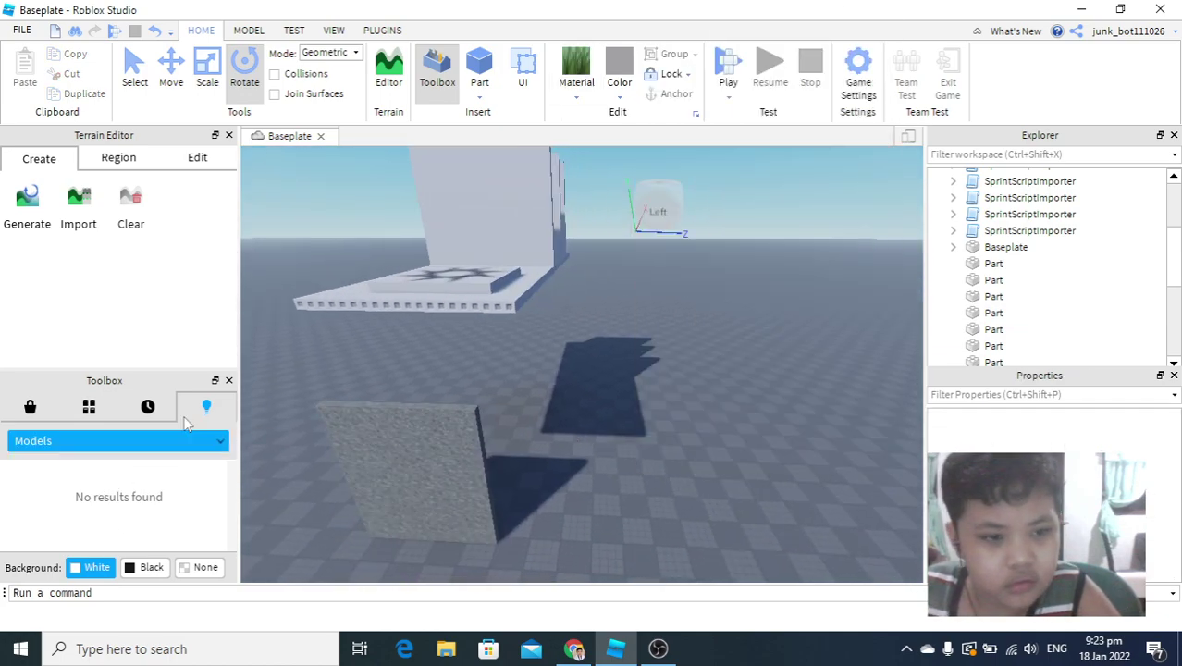
# - Start a playtest of the place and switch the window to full screen
pyautogui.moveTo(777, 324); pyautogui.dragTo(777, 324, button='right')
pyautogui.click(728, 74)
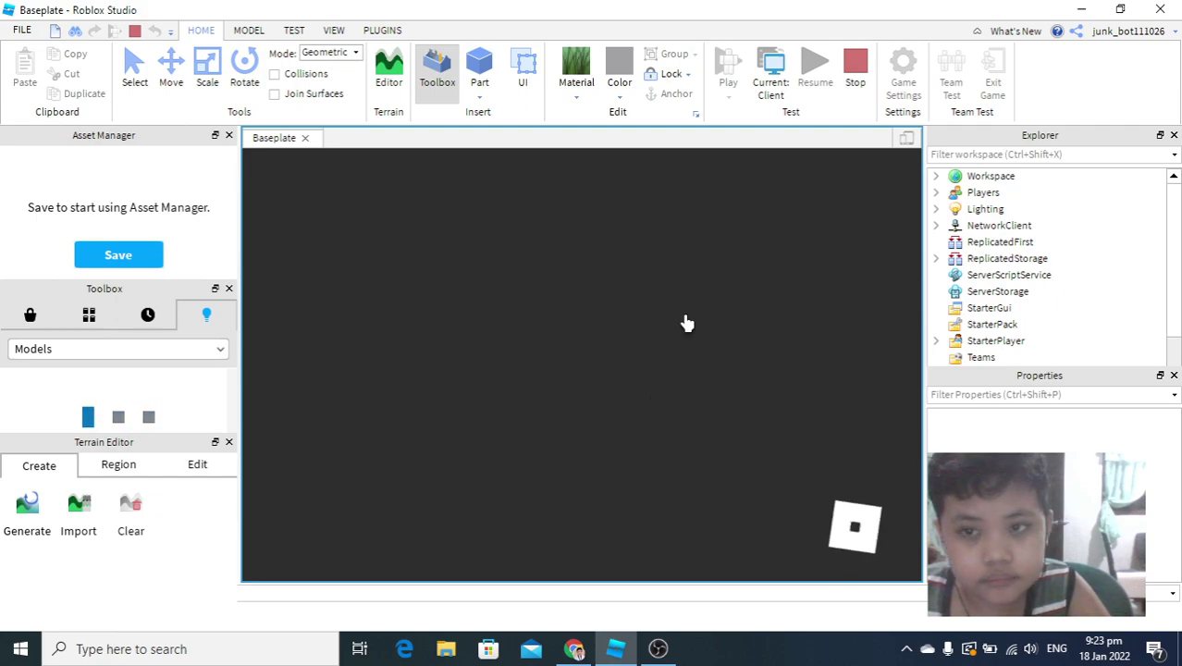
pyautogui.doubleClick(863, 9)
pyautogui.doubleClick(825, 34)
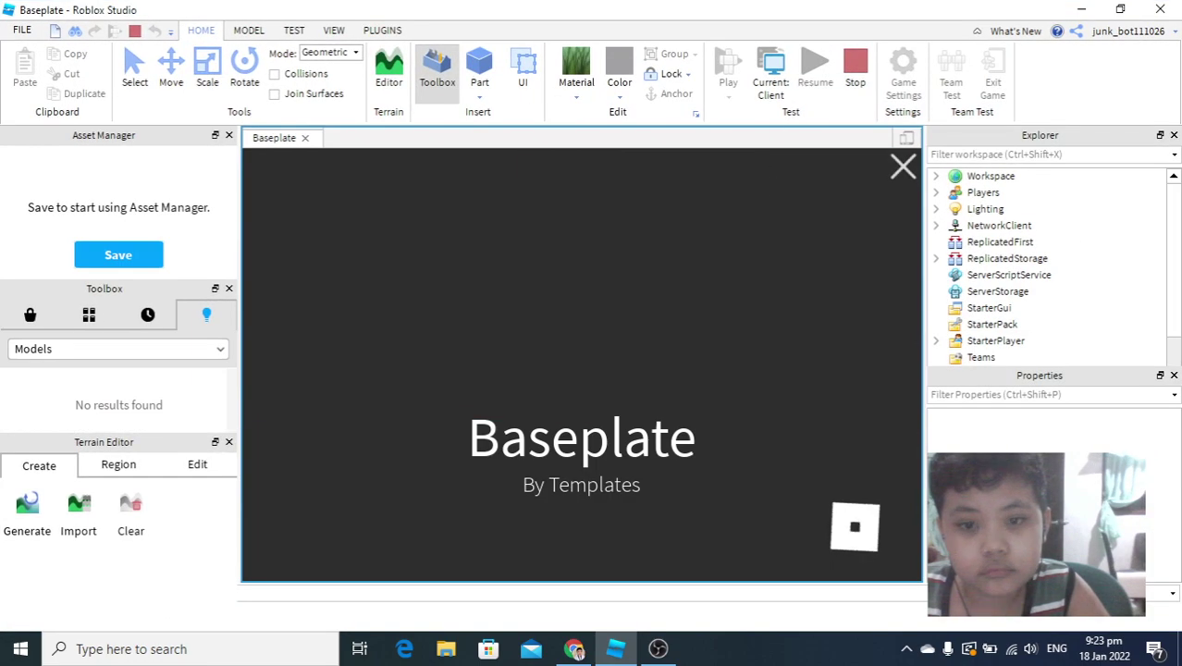
pyautogui.press('F11')
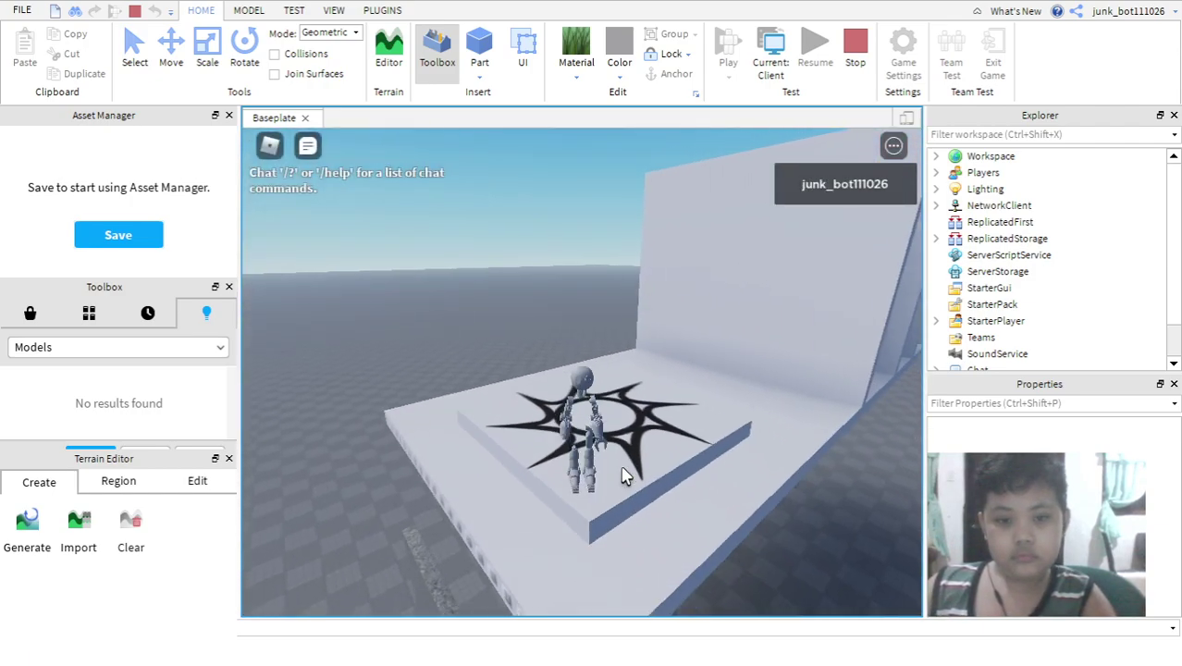
# - Walk the character past the walls and down onto the baseplate to inspect the structure, and end the playtest
pyautogui.press('d')
pyautogui.press('w')
pyautogui.moveTo(622, 469); pyautogui.dragTo(623, 469, button='right')
pyautogui.press('d')
pyautogui.press('w')
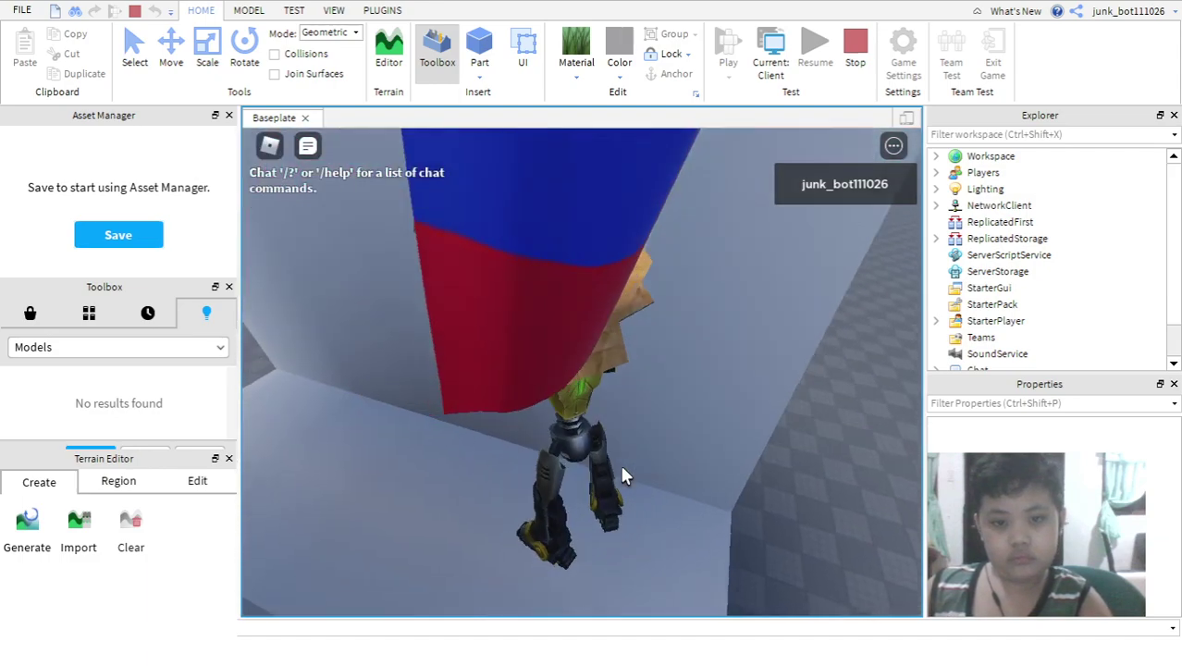
pyautogui.press('d')
pyautogui.moveTo(622, 468); pyautogui.dragTo(623, 468, button='right')
pyautogui.press('s')
pyautogui.scroll(-6, 720, 469)
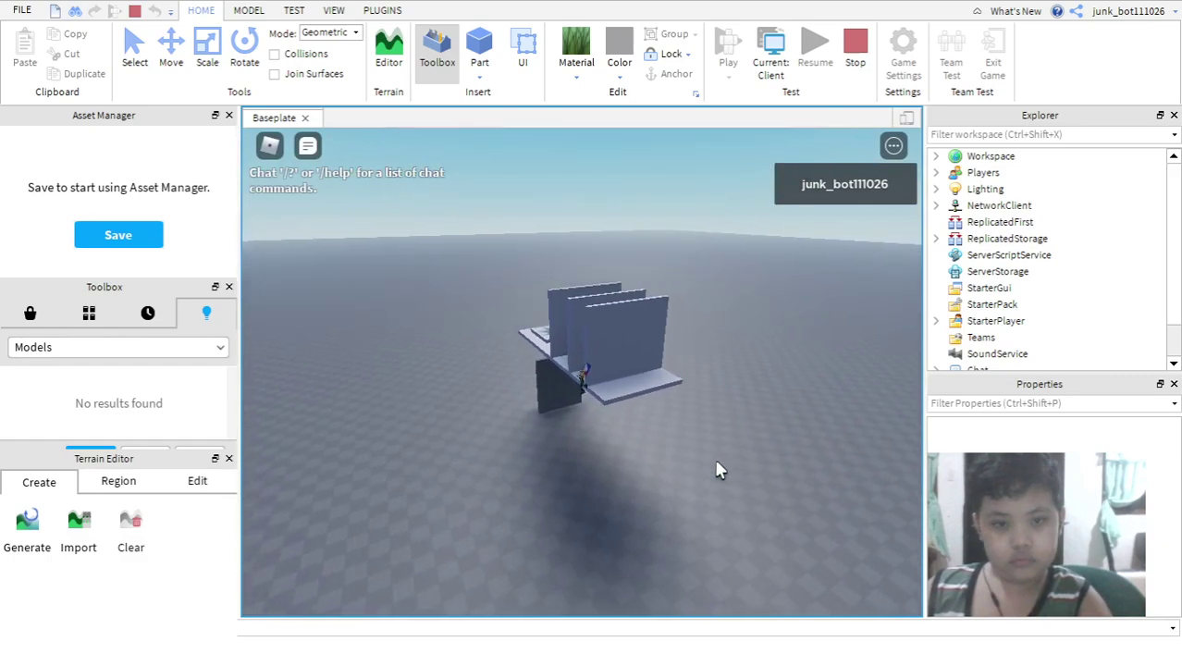
pyautogui.press('s')
pyautogui.moveTo(719, 470); pyautogui.dragTo(720, 470, button='right')
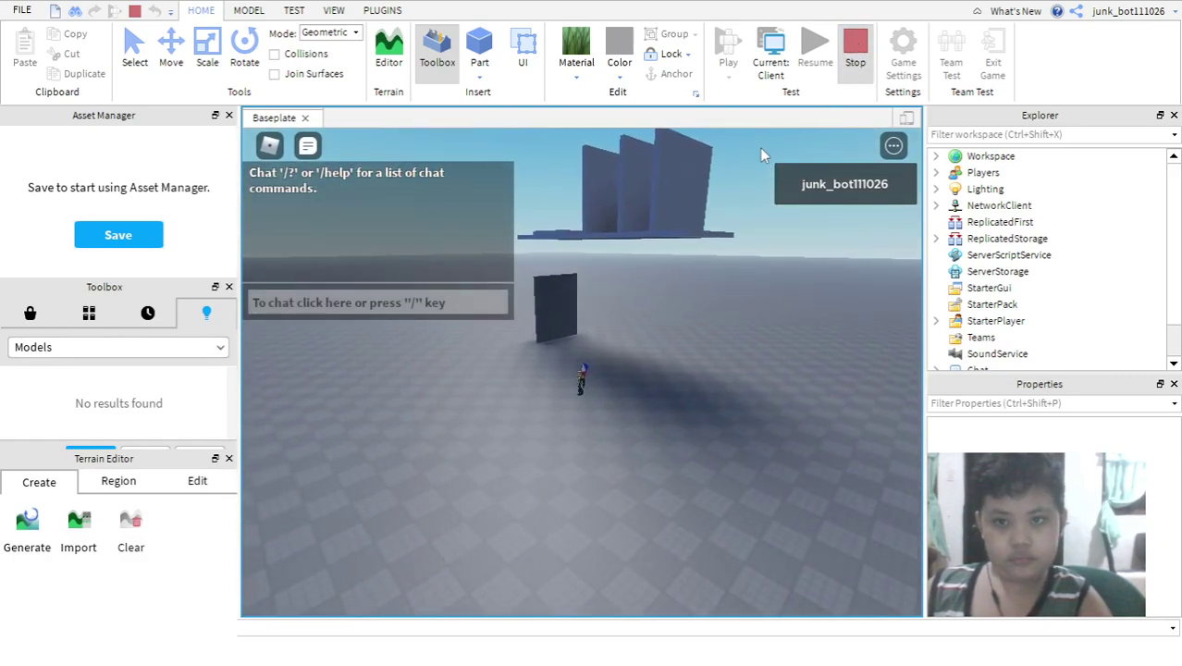
pyautogui.hotkey('shift', 'F5')
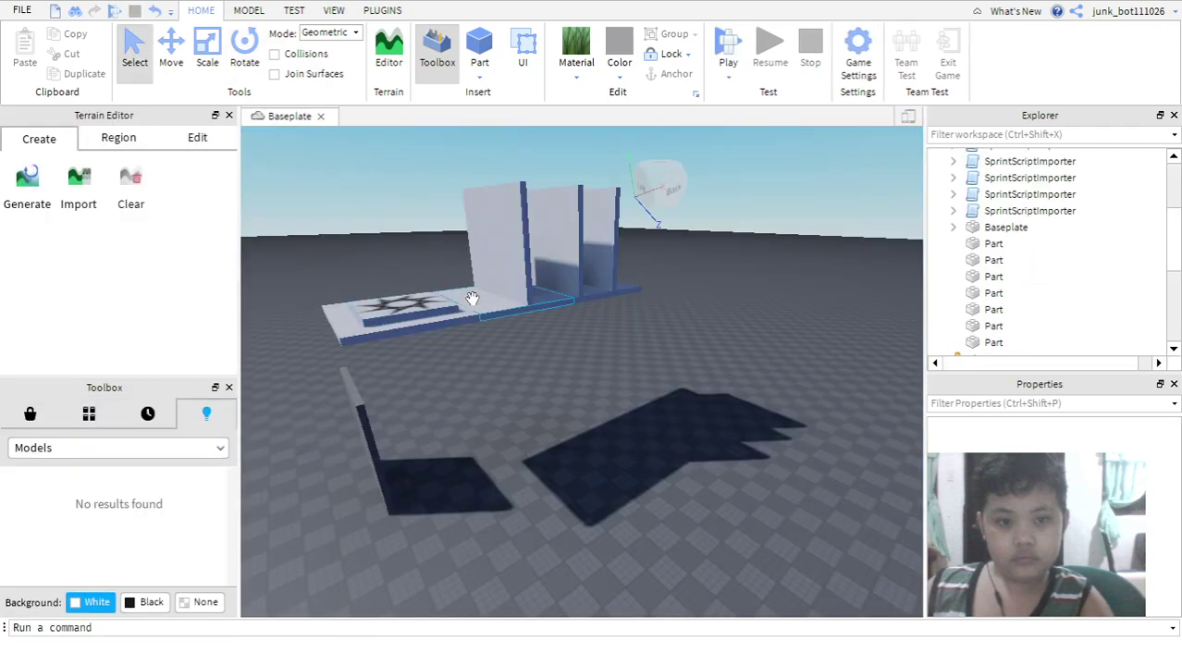
# - Move the grass wall across the baseplate, farther away from the spawn platform
pyautogui.press('a')
pyautogui.press('w')
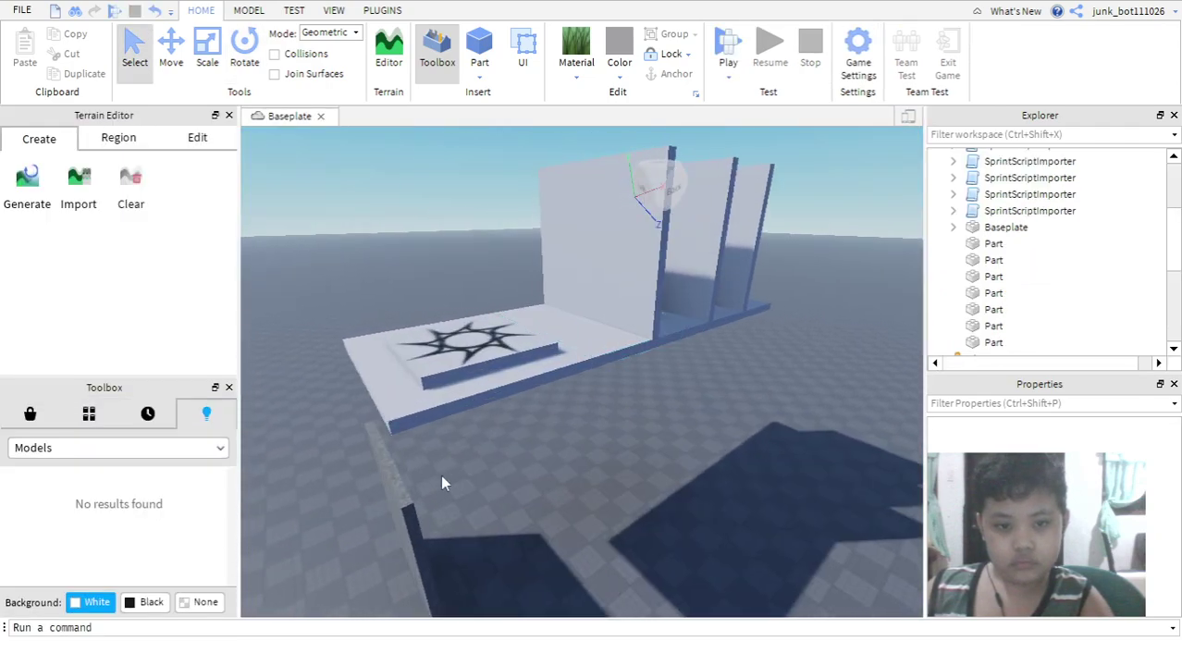
pyautogui.press('a')
pyautogui.press('a')
pyautogui.press('s')
pyautogui.moveTo(576, 482); pyautogui.dragTo(369, 398)
pyautogui.press('d')
# - Clear all terrain from the place
pyautogui.click(130, 190)
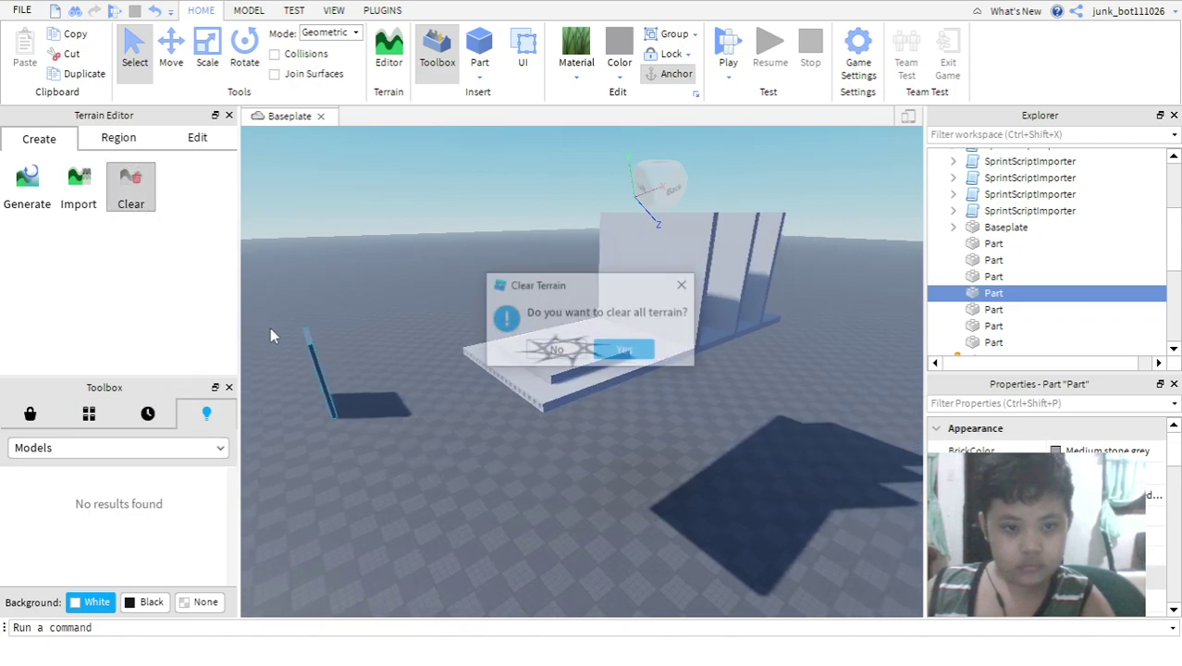
pyautogui.click(637, 352)
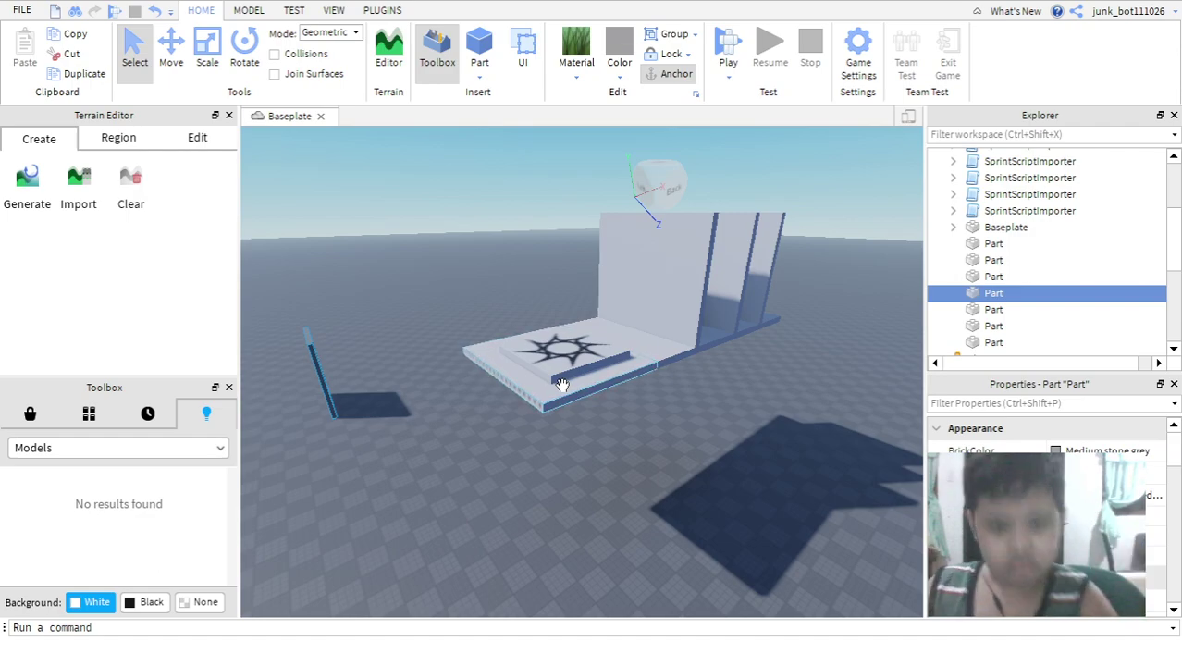
pyautogui.moveTo(550, 390); pyautogui.dragTo(497, 392, button='right')
pyautogui.press('a')
# - Browse the recent models in the Toolbox and switch to the My Models collection
pyautogui.click(998, 245)
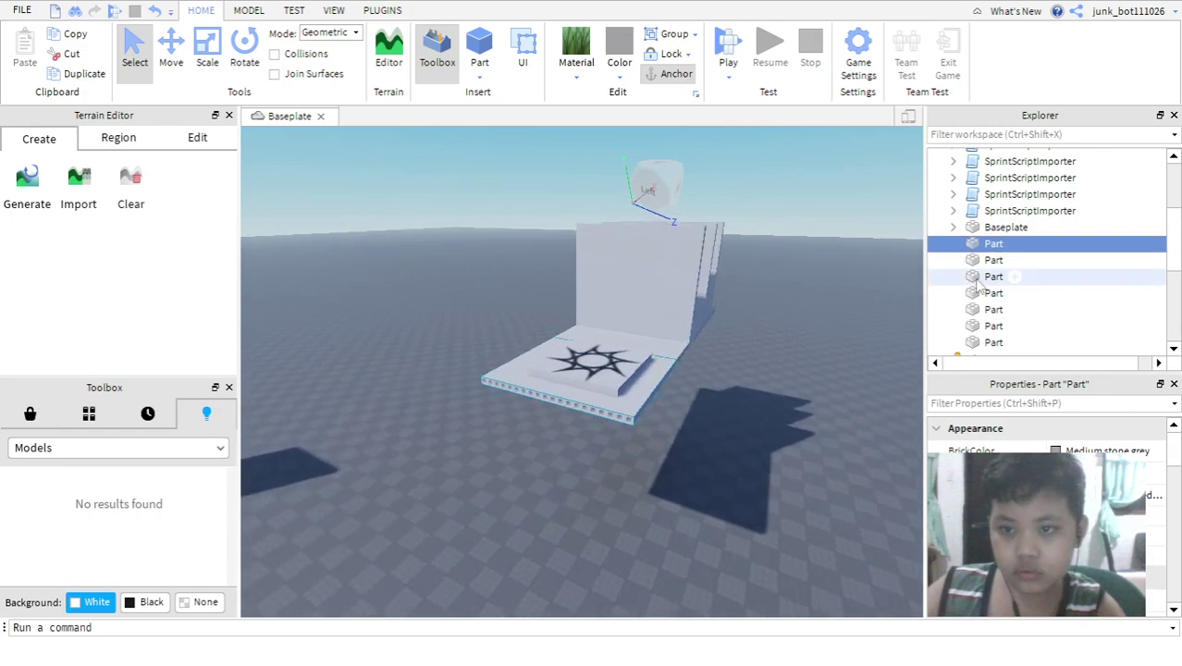
pyautogui.click(1026, 211)
pyautogui.moveTo(870, 470); pyautogui.dragTo(413, 420, button='right')
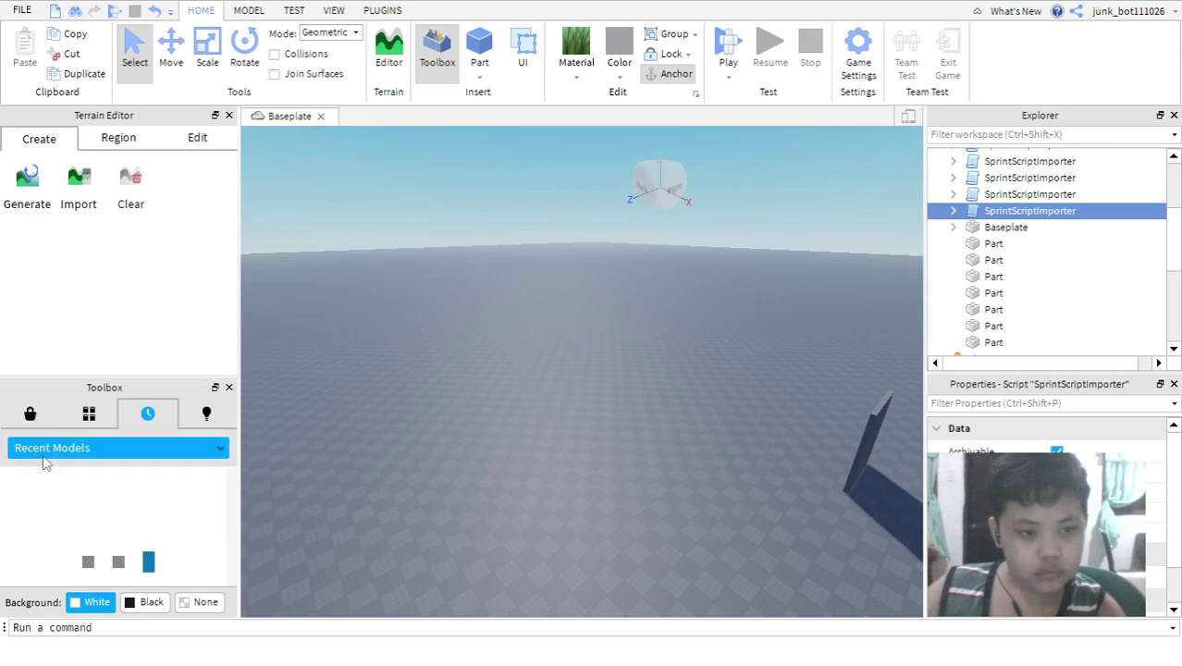
pyautogui.click(79, 452)
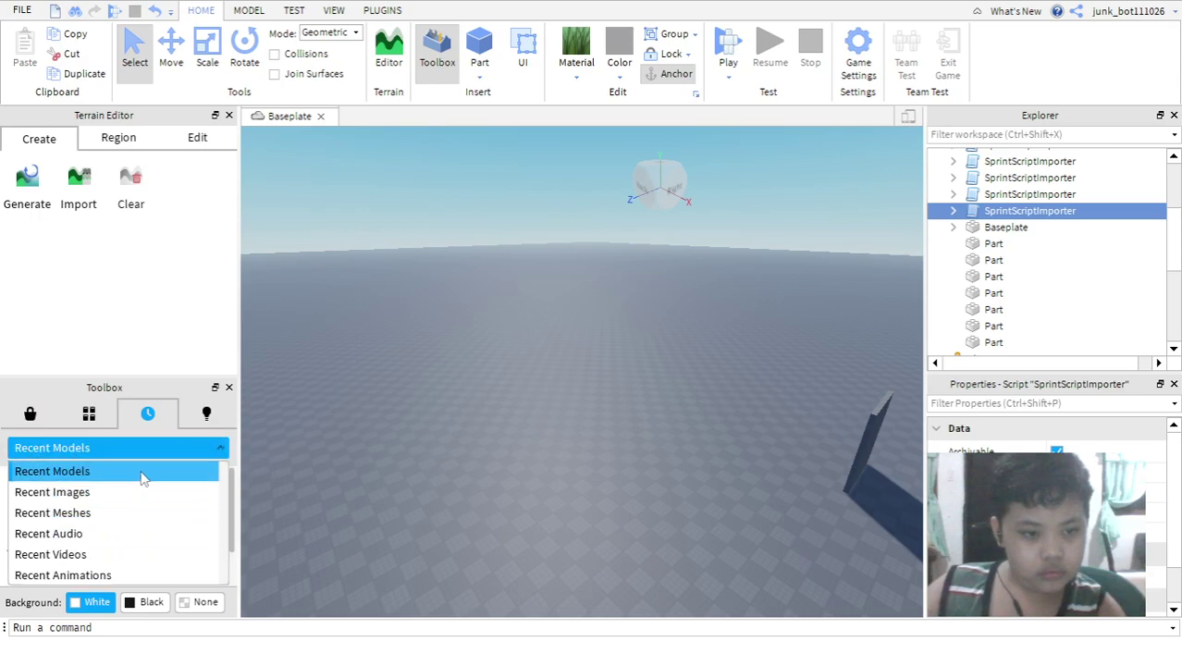
pyautogui.click(157, 449)
pyautogui.scroll(-1, 115, 545)
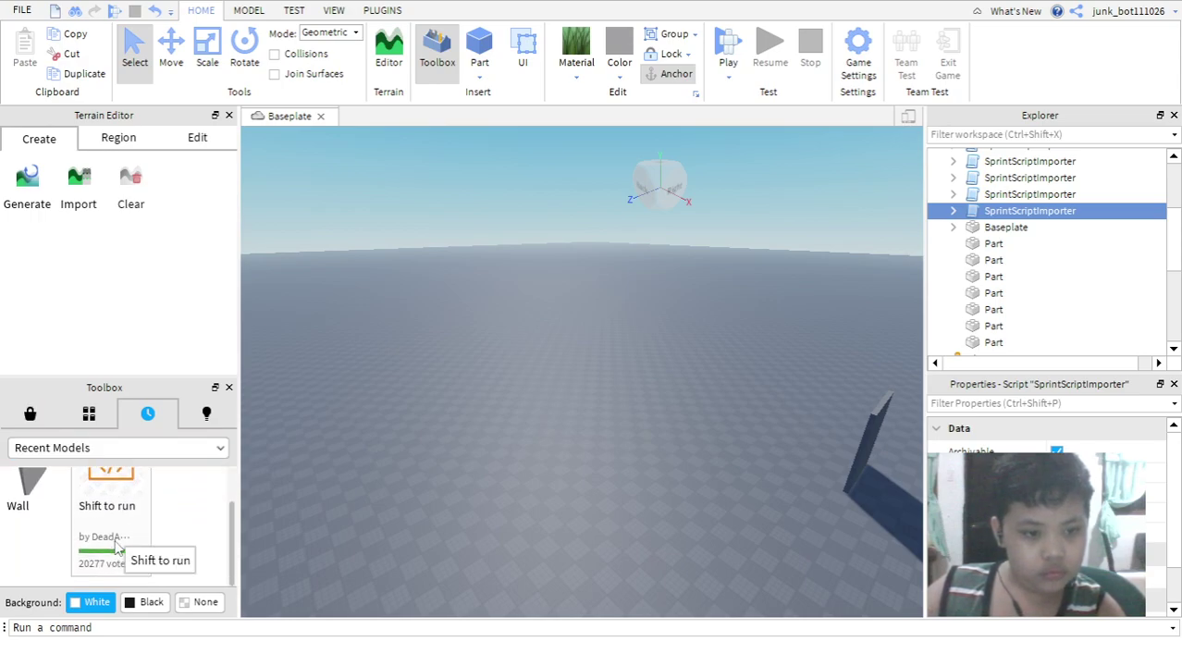
pyautogui.click(169, 448)
pyautogui.click(92, 530)
pyautogui.moveTo(277, 498); pyautogui.dragTo(315, 496, button='right')
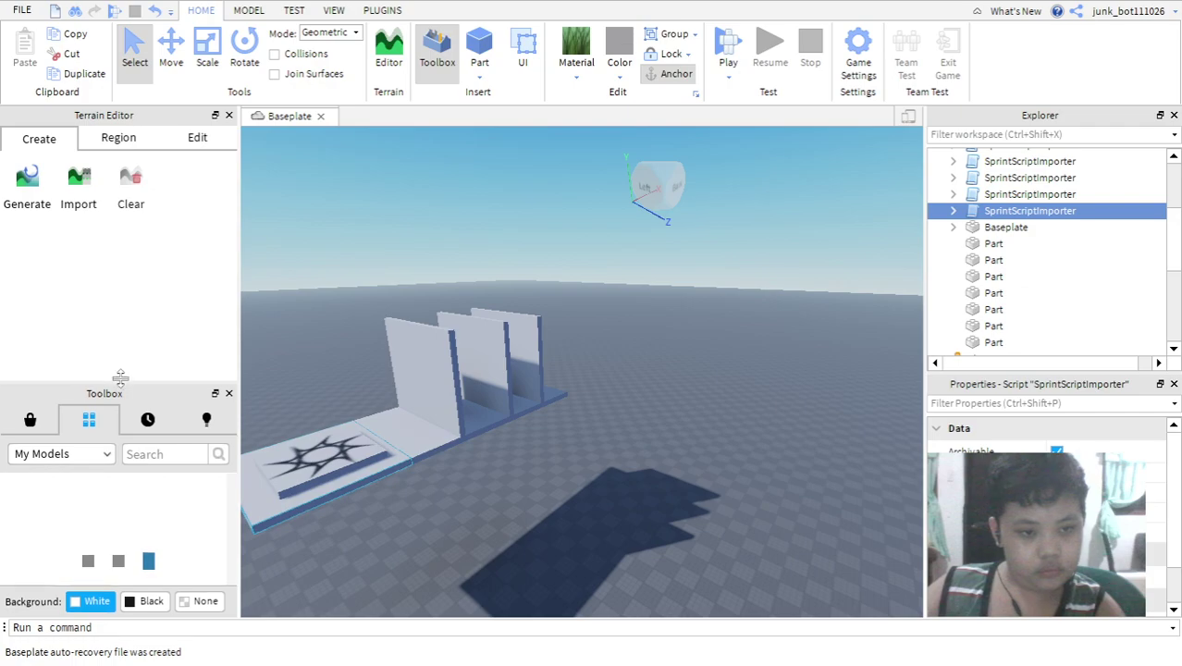
# - Insert two copies of the 2019 Valor V47 GTS car from My Models and acknowledge the script notice
pyautogui.moveTo(118, 379); pyautogui.dragTo(130, 306)
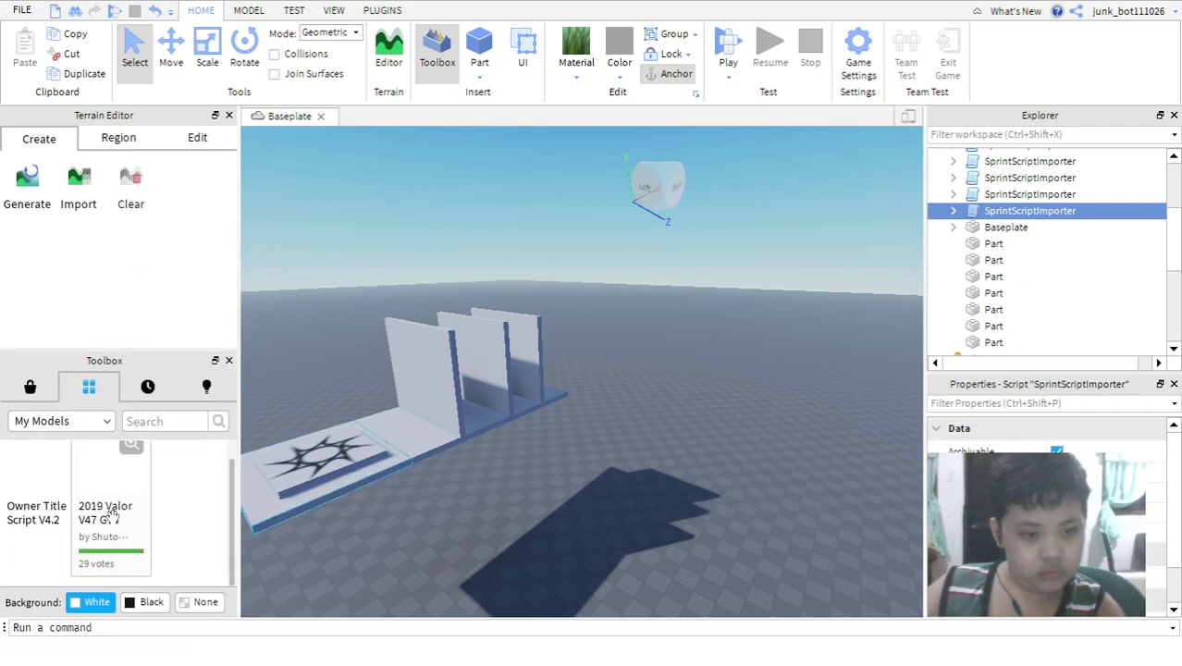
pyautogui.click(67, 422)
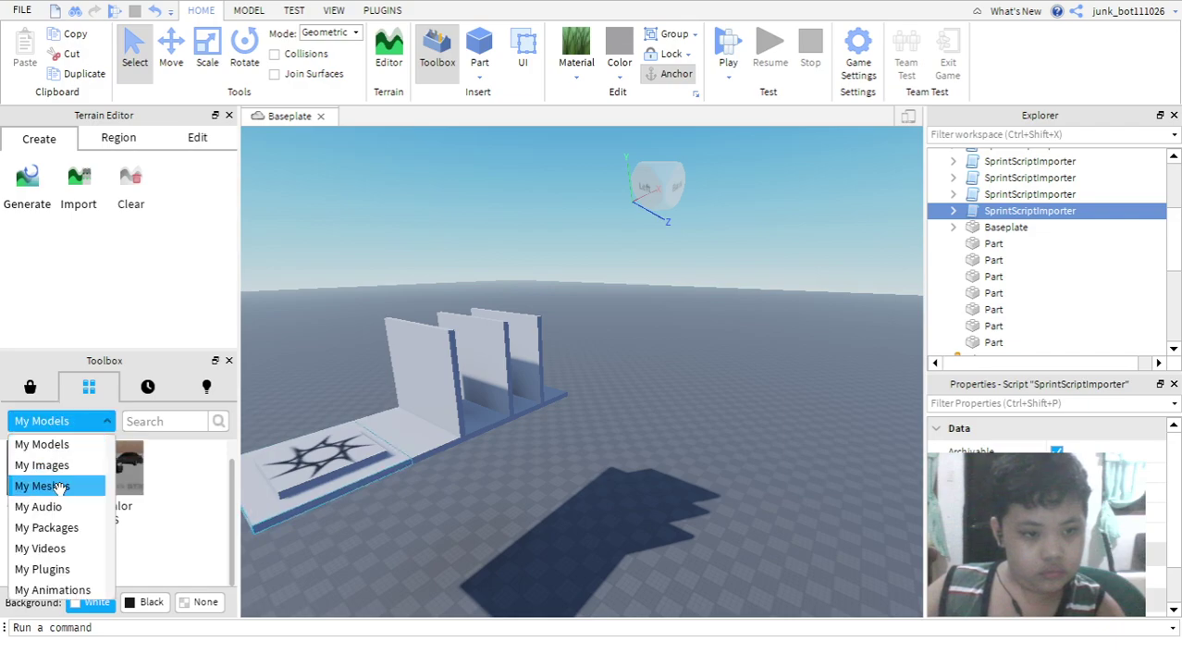
pyautogui.click(139, 466)
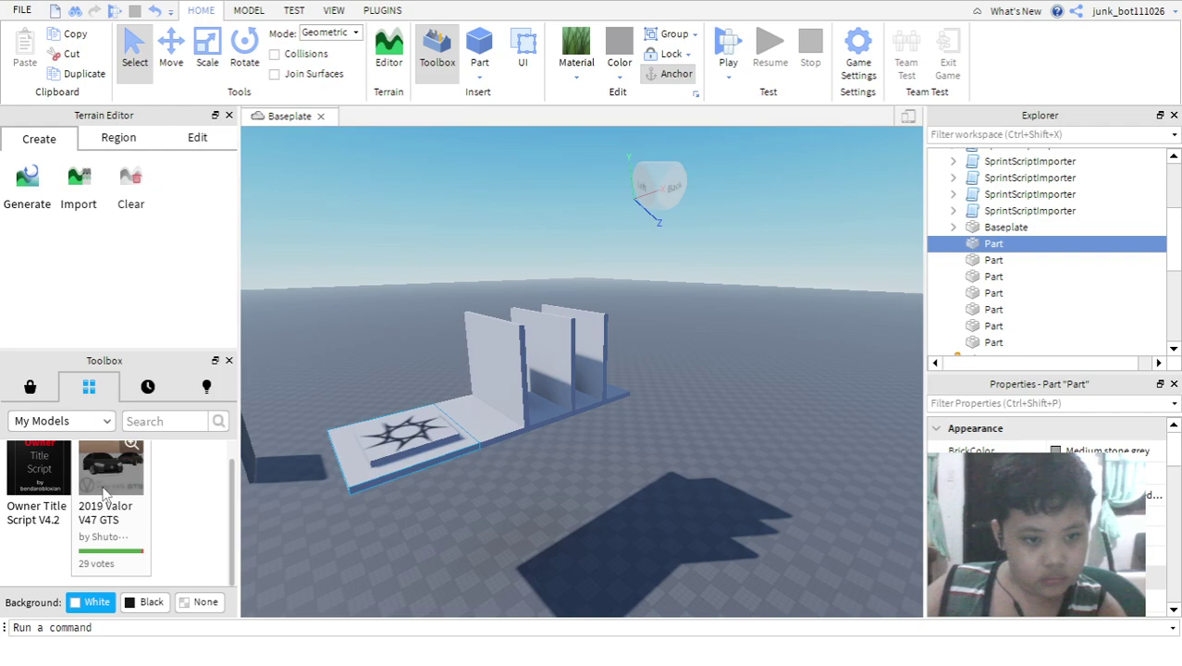
pyautogui.moveTo(543, 491); pyautogui.dragTo(460, 445, button='right')
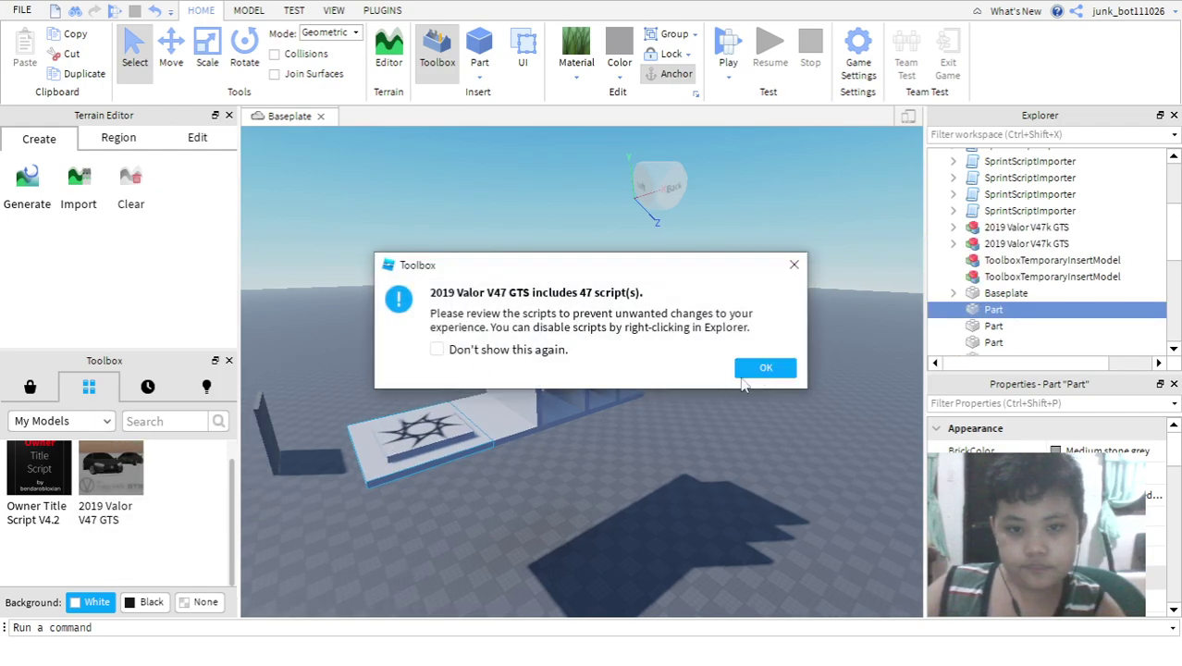
pyautogui.click(758, 370)
# - Move both car models onto the open baseplate, side by side near the structure's shadow
pyautogui.moveTo(520, 270); pyautogui.dragTo(577, 559)
pyautogui.moveTo(529, 294); pyautogui.dragTo(567, 565)
pyautogui.moveTo(520, 296); pyautogui.dragTo(586, 568)
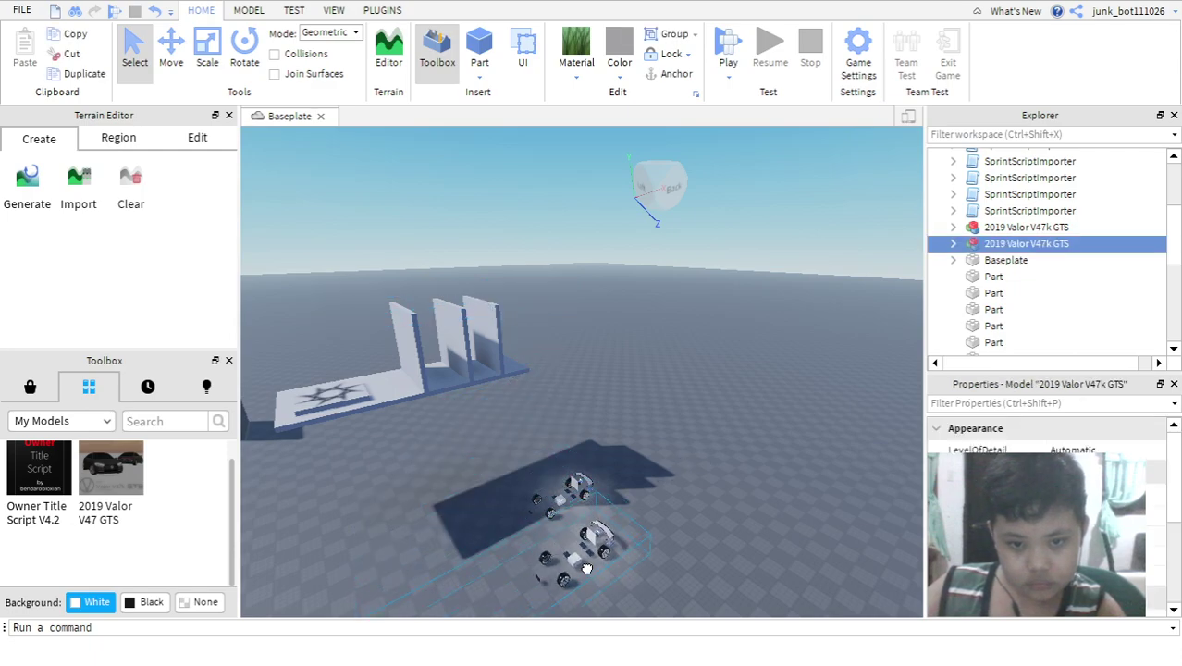
pyautogui.press('f')
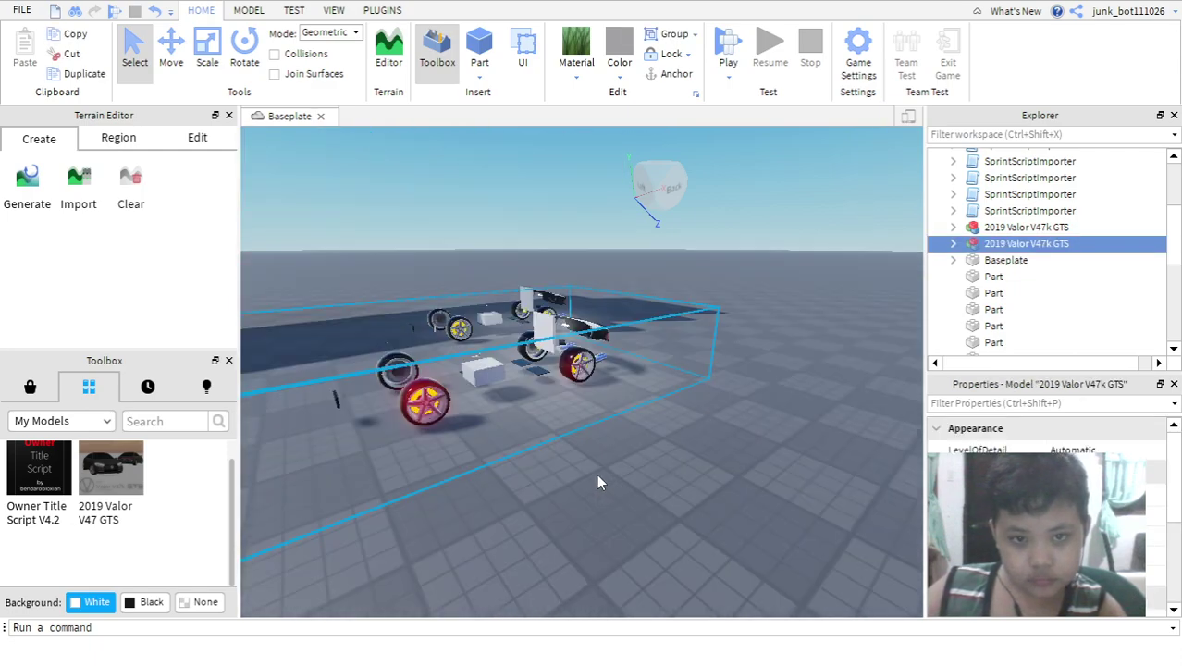
pyautogui.scroll(-2, 597, 473)
pyautogui.scroll(-3, 721, 421)
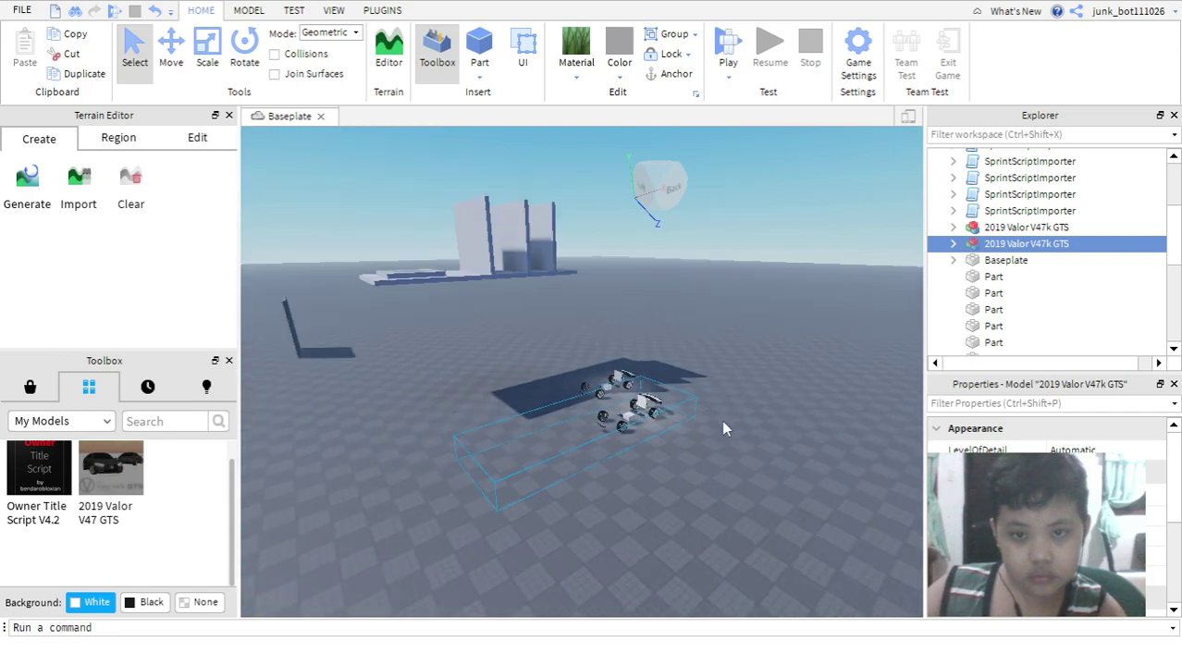
pyautogui.moveTo(721, 420); pyautogui.dragTo(721, 419, button='right')
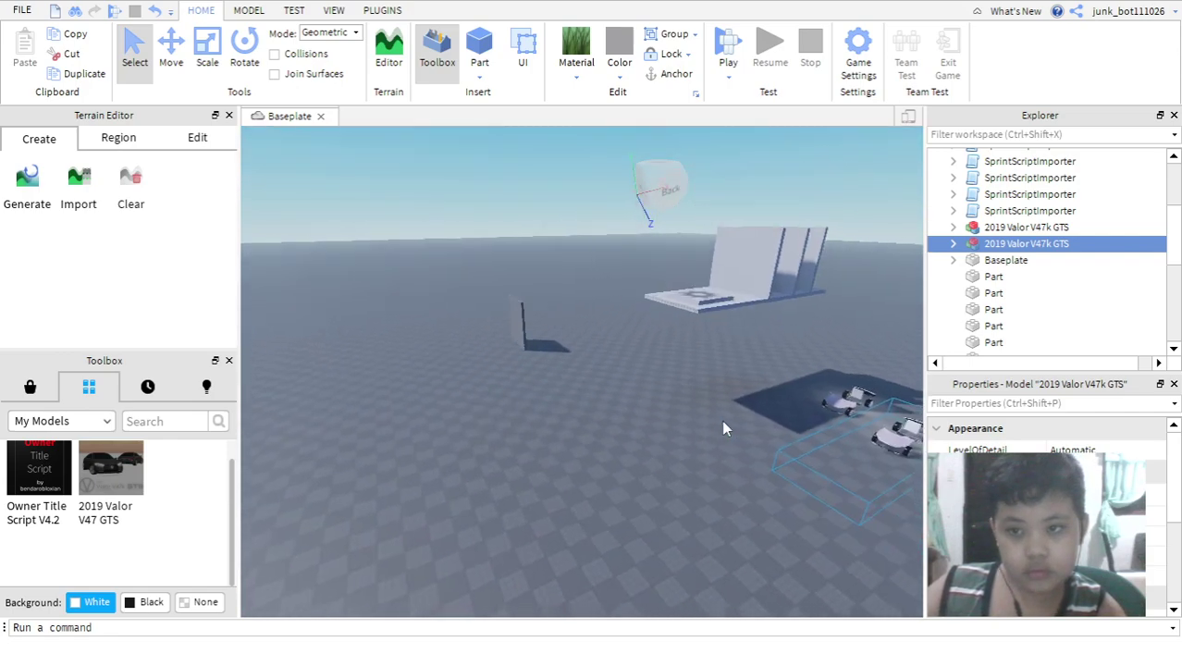
# - Move the grass wall across the baseplate, back toward the structure and the cars
pyautogui.scroll(5, 721, 419)
pyautogui.moveTo(404, 272); pyautogui.dragTo(604, 426)
pyautogui.moveTo(604, 425)
pyautogui.mouseDown(button='right')
pyautogui.moveTo(564, 418)
pyautogui.moveTo(587, 433)
pyautogui.moveTo(585, 424)
pyautogui.mouseUp(button='right')
pyautogui.scroll(3, 585, 423)
pyautogui.scroll(-6, 585, 424)
pyautogui.moveTo(596, 472); pyautogui.dragTo(602, 615)
pyautogui.press('d')
pyautogui.press('a')
pyautogui.press('a')
pyautogui.press('d')
pyautogui.press('w')
# - Adjust the grass wall's position so it stands in front of the structure's spawn end
pyautogui.moveTo(625, 294); pyautogui.dragTo(625, 294, button='right')
pyautogui.press('s')
pyautogui.moveTo(516, 381); pyautogui.dragTo(594, 446)
pyautogui.press('s')
pyautogui.moveTo(694, 363); pyautogui.dragTo(694, 364, button='right')
pyautogui.press('w')
pyautogui.press('w')
pyautogui.press('a')
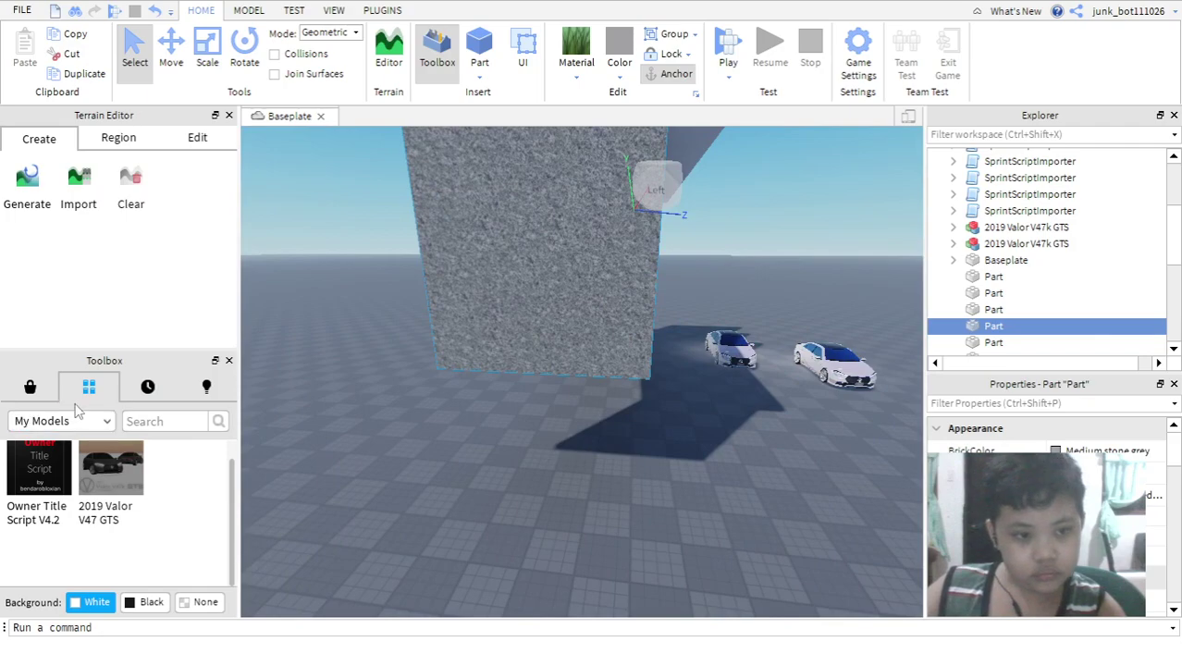
# - Insert another Wall from the recently used models
pyautogui.click(165, 390)
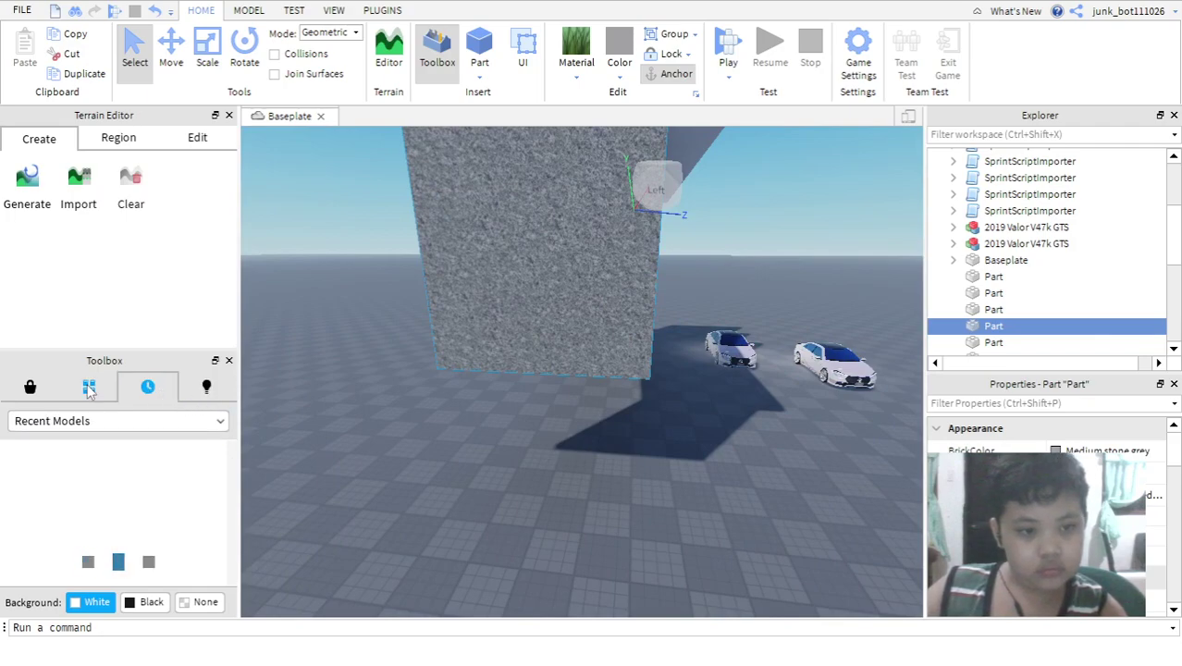
pyautogui.click(78, 421)
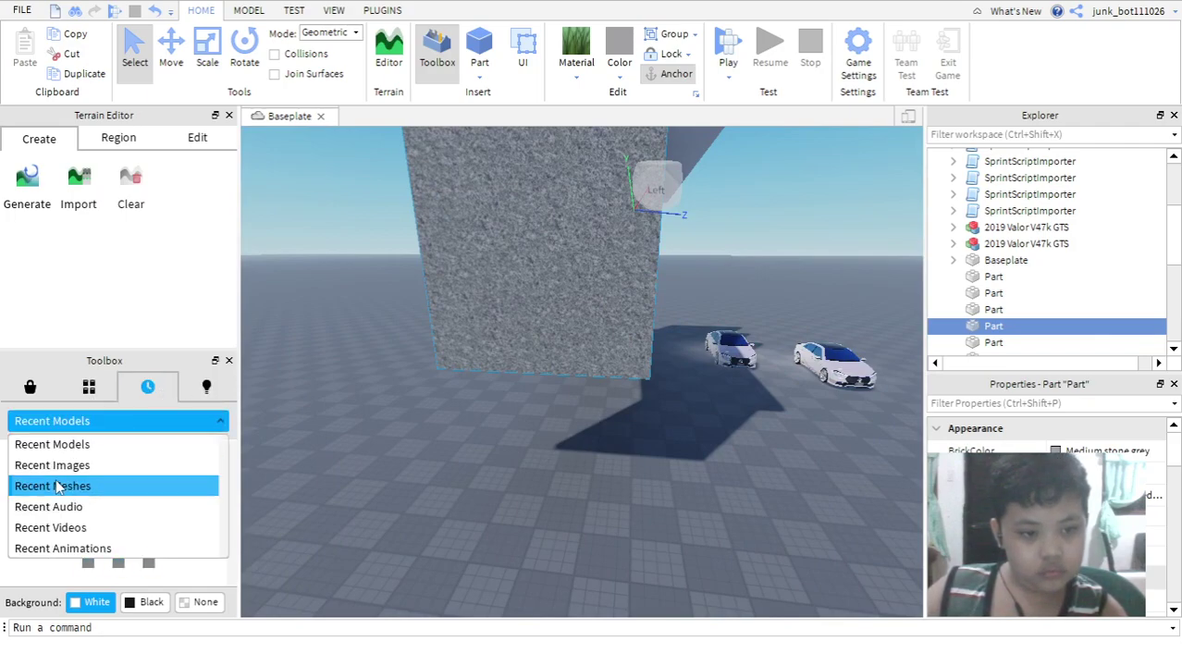
pyautogui.click(51, 444)
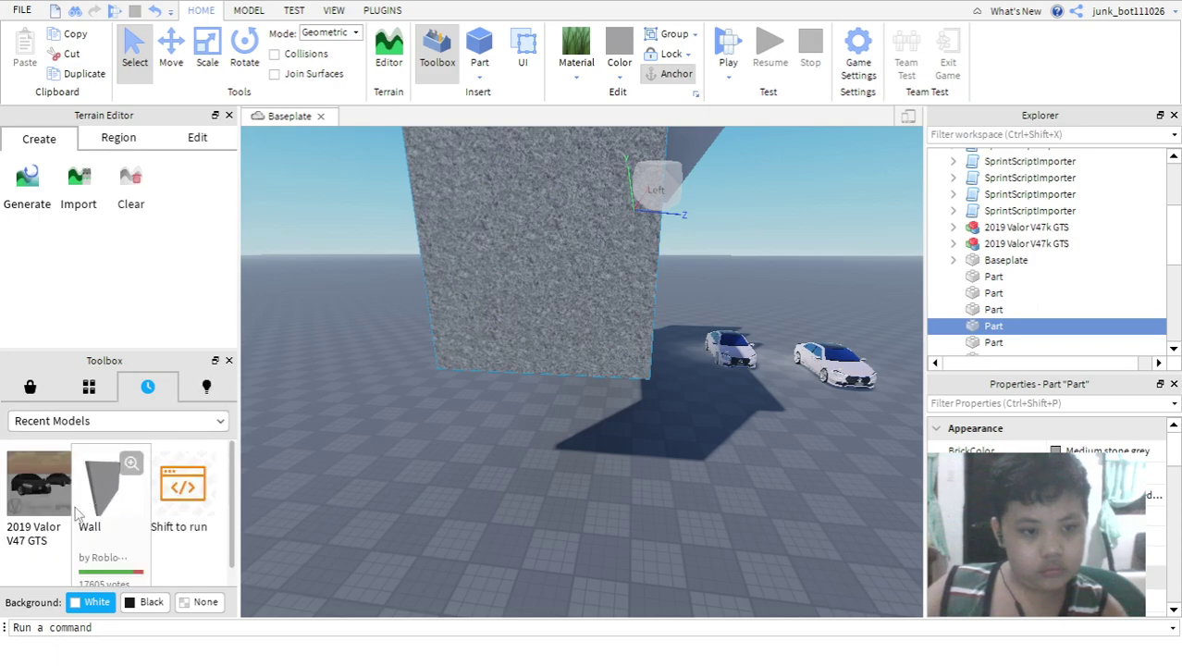
pyautogui.moveTo(484, 445); pyautogui.dragTo(484, 445, button='right')
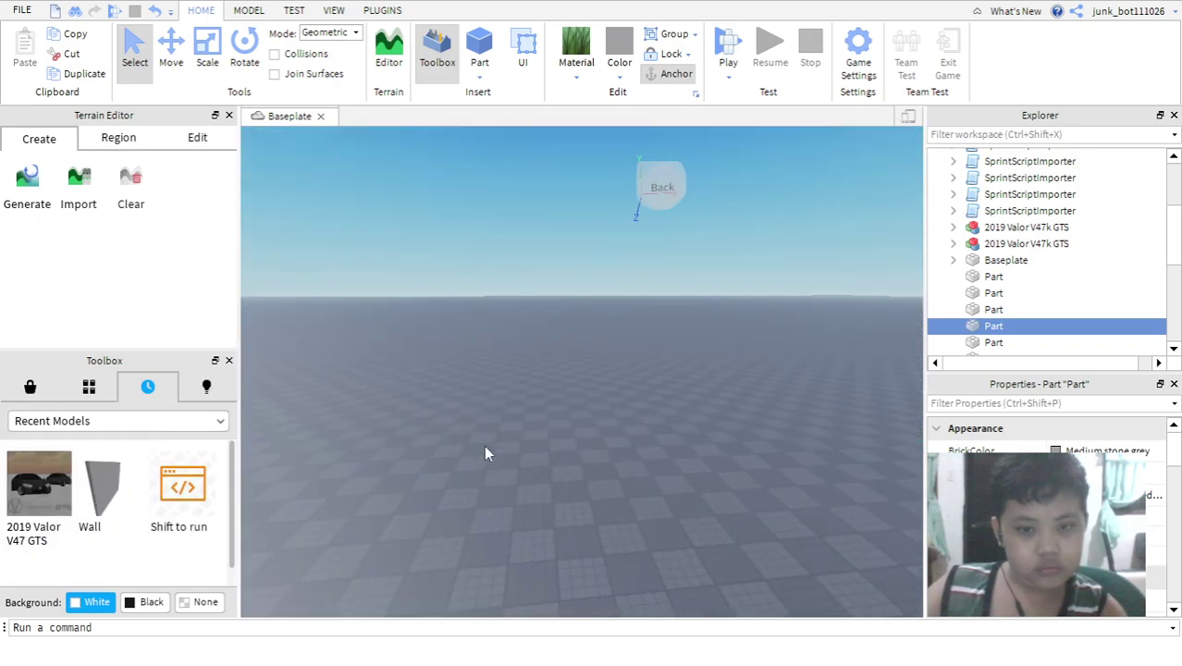
# - Move the new wall across the baseplate and stand it directly beneath the grass wall at the structure's end
pyautogui.moveTo(585, 379); pyautogui.dragTo(543, 382, button='right')
pyautogui.moveTo(663, 484)
pyautogui.mouseDown(button='right')
pyautogui.moveTo(583, 416)
pyautogui.moveTo(662, 486)
pyautogui.mouseUp(button='right')
pyautogui.moveTo(662, 486); pyautogui.dragTo(750, 545)
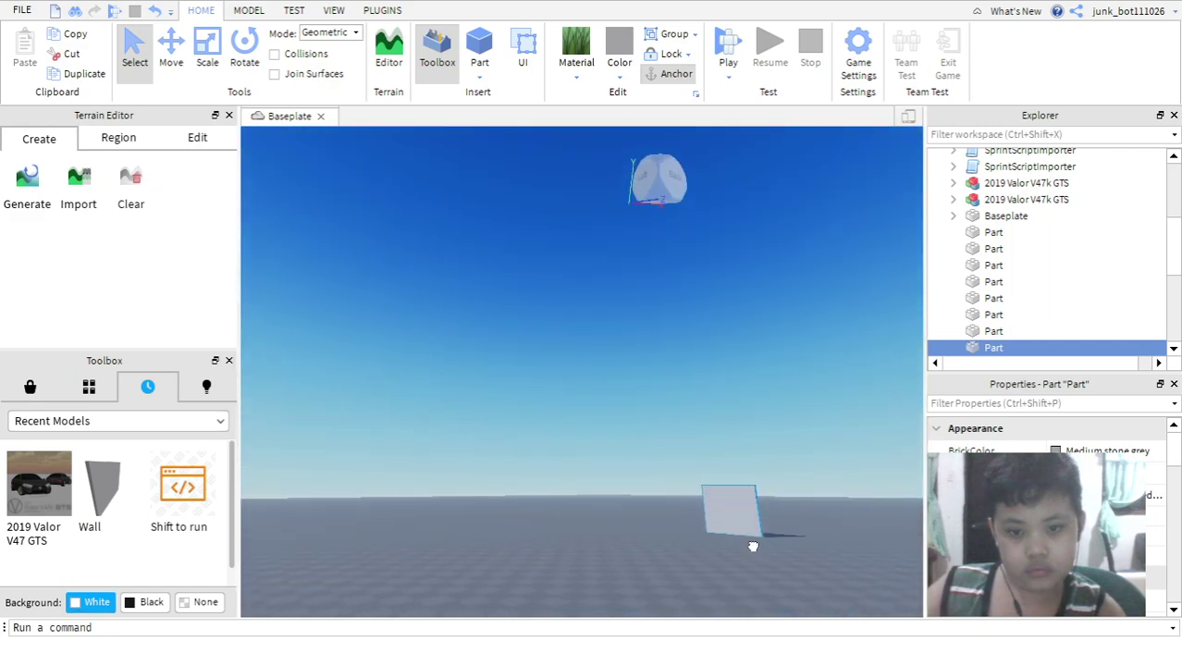
pyautogui.moveTo(684, 446); pyautogui.dragTo(591, 412, button='right')
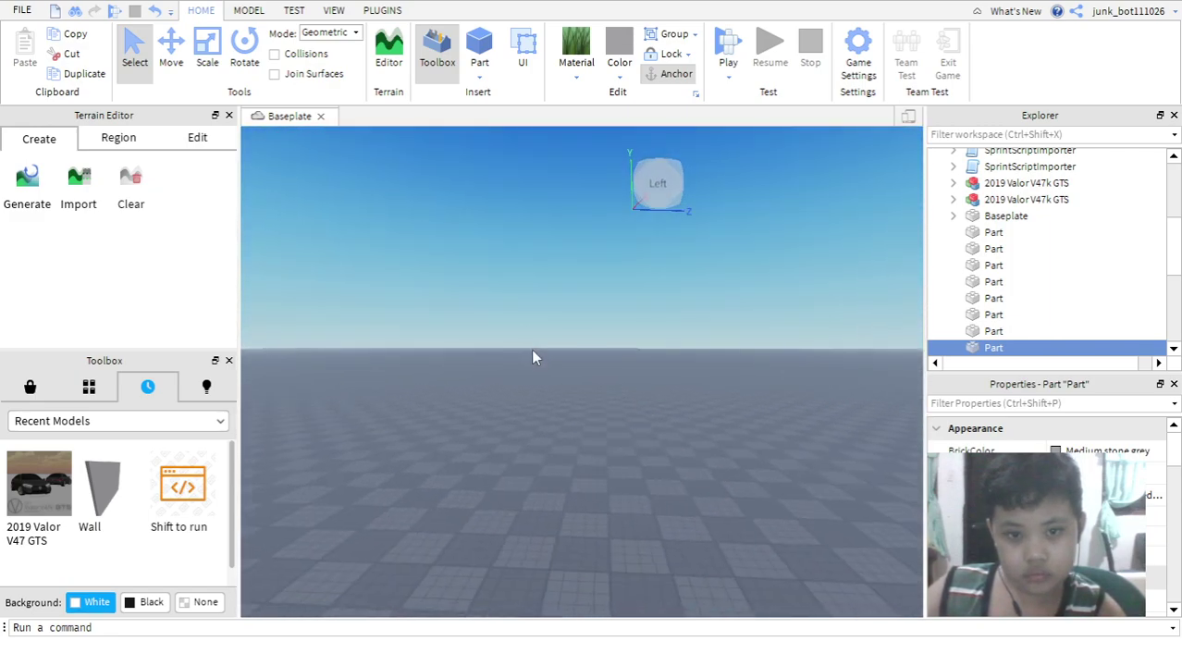
pyautogui.moveTo(566, 352); pyautogui.dragTo(724, 370, button='right')
pyautogui.press('w')
pyautogui.click(638, 359)
pyautogui.moveTo(876, 390); pyautogui.dragTo(399, 500)
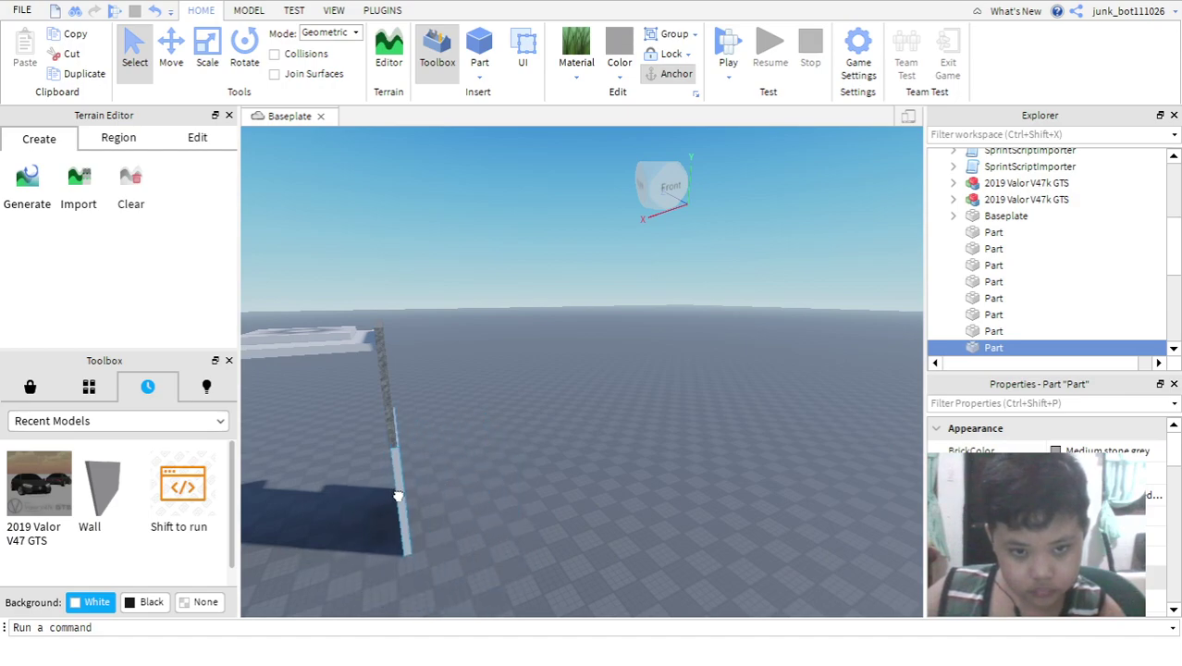
pyautogui.press('d')
pyautogui.moveTo(581, 412); pyautogui.dragTo(581, 412, button='right')
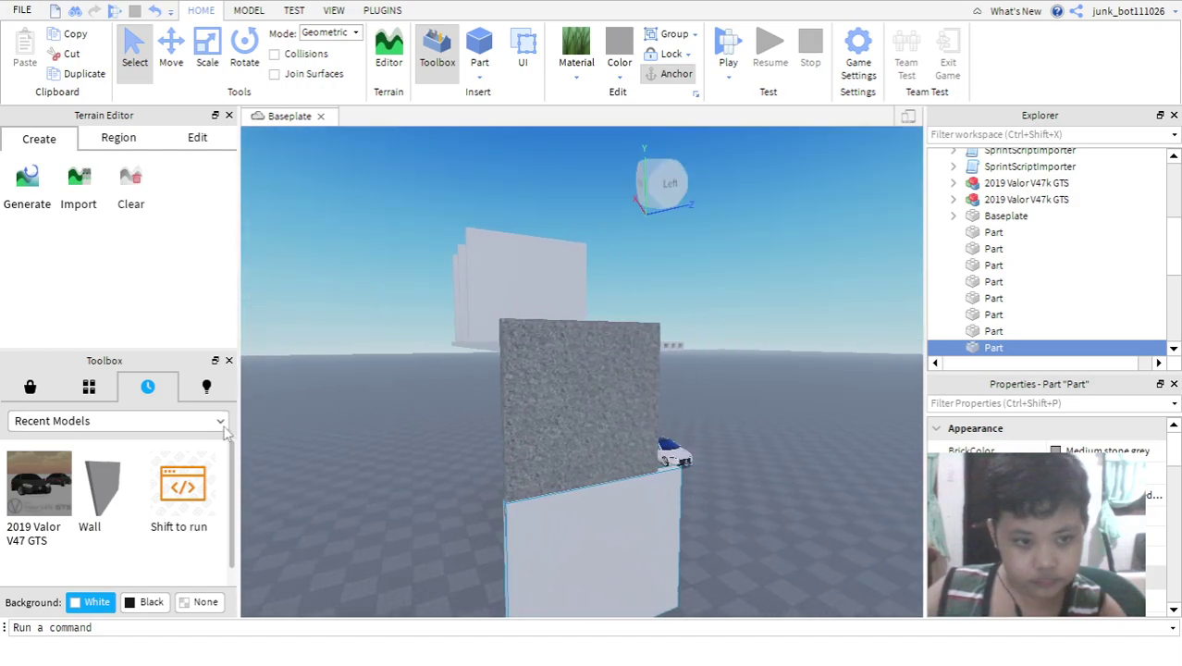
pyautogui.click(143, 420)
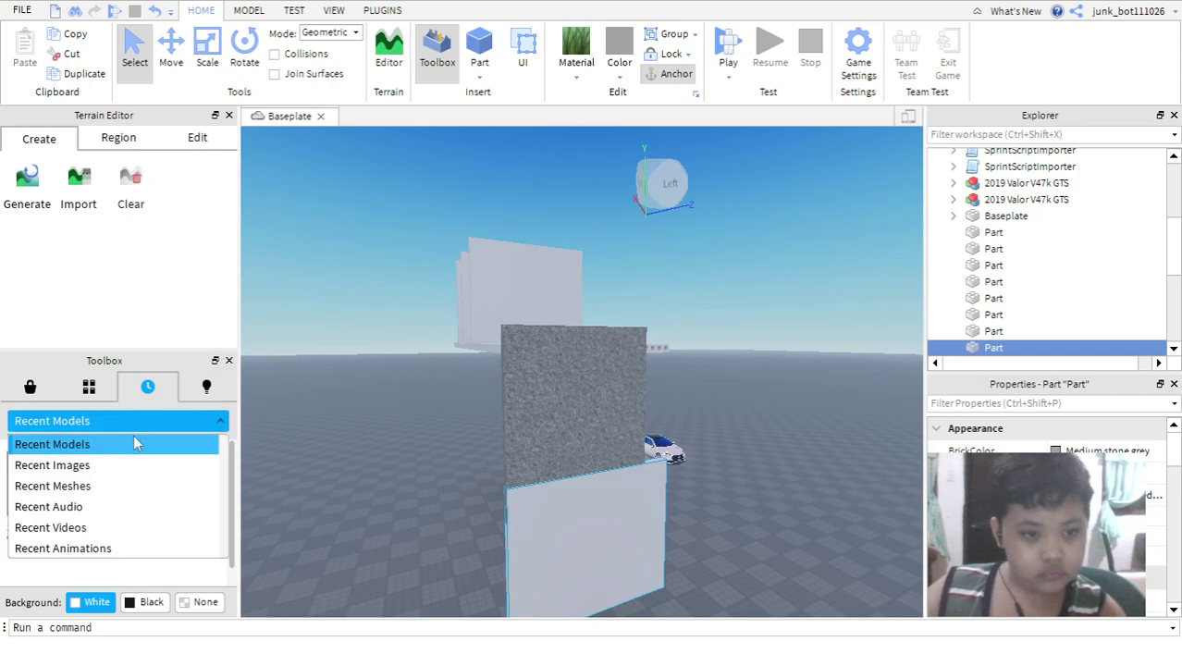
pyautogui.click(137, 437)
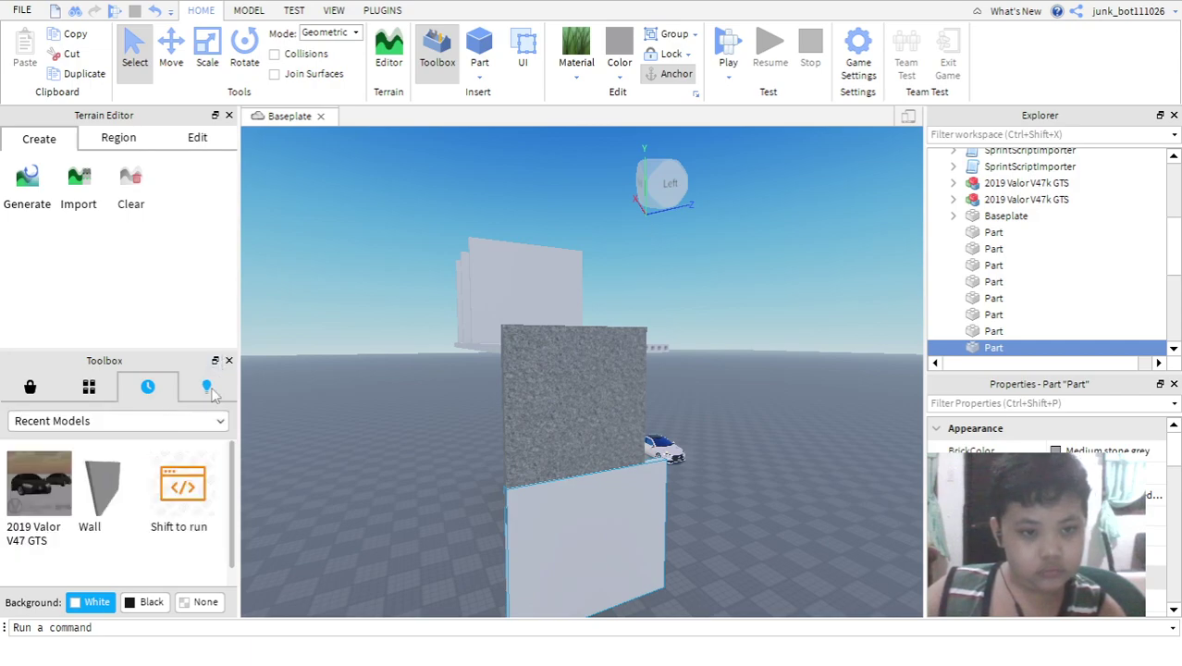
pyautogui.click(207, 387)
pyautogui.click(130, 420)
pyautogui.click(132, 427)
pyautogui.click(84, 388)
# - Search the marketplace models for "ladders"
pyautogui.click(46, 391)
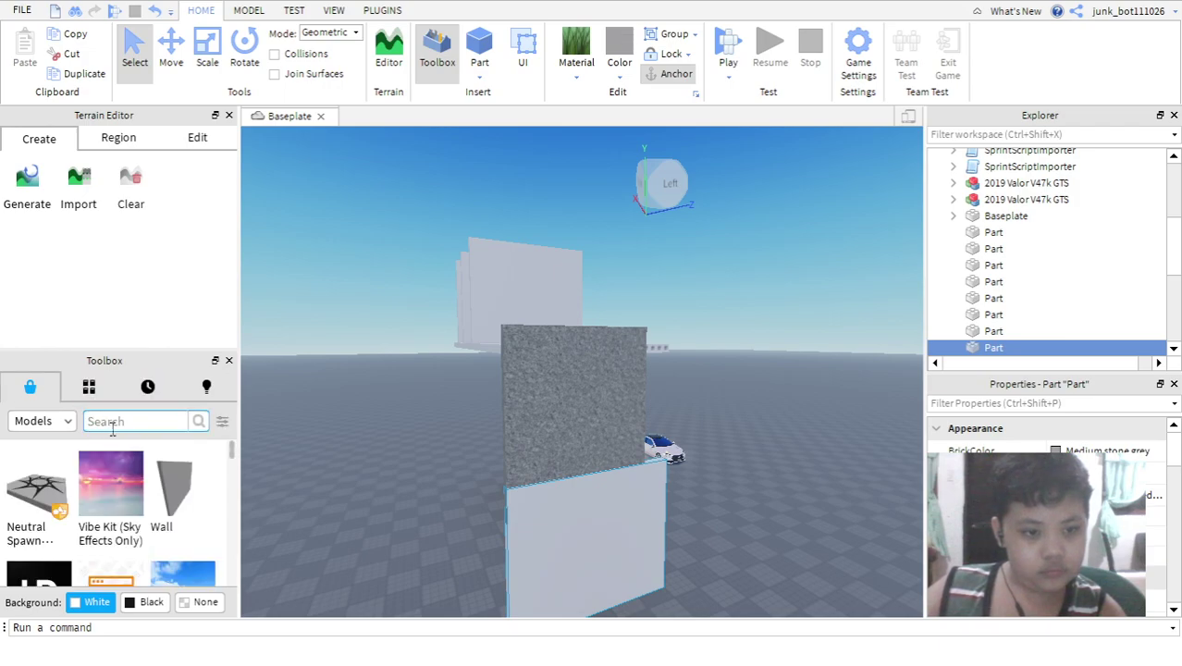
pyautogui.scroll(-3, 167, 509)
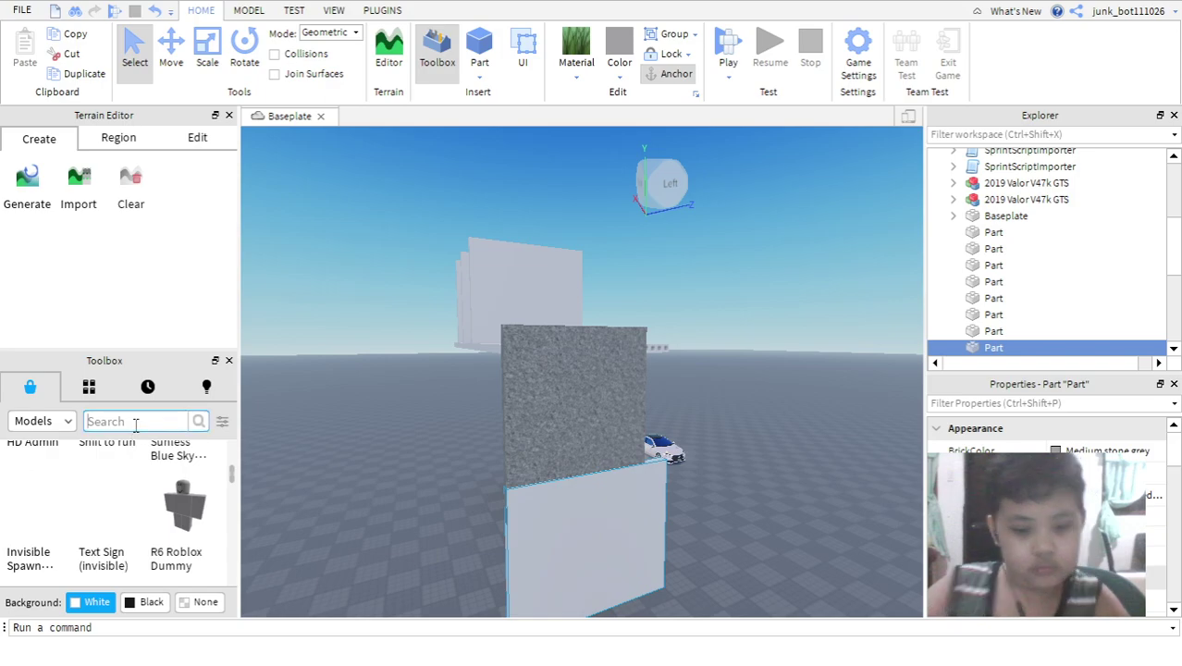
pyautogui.click(135, 421)
pyautogui.write('lad')
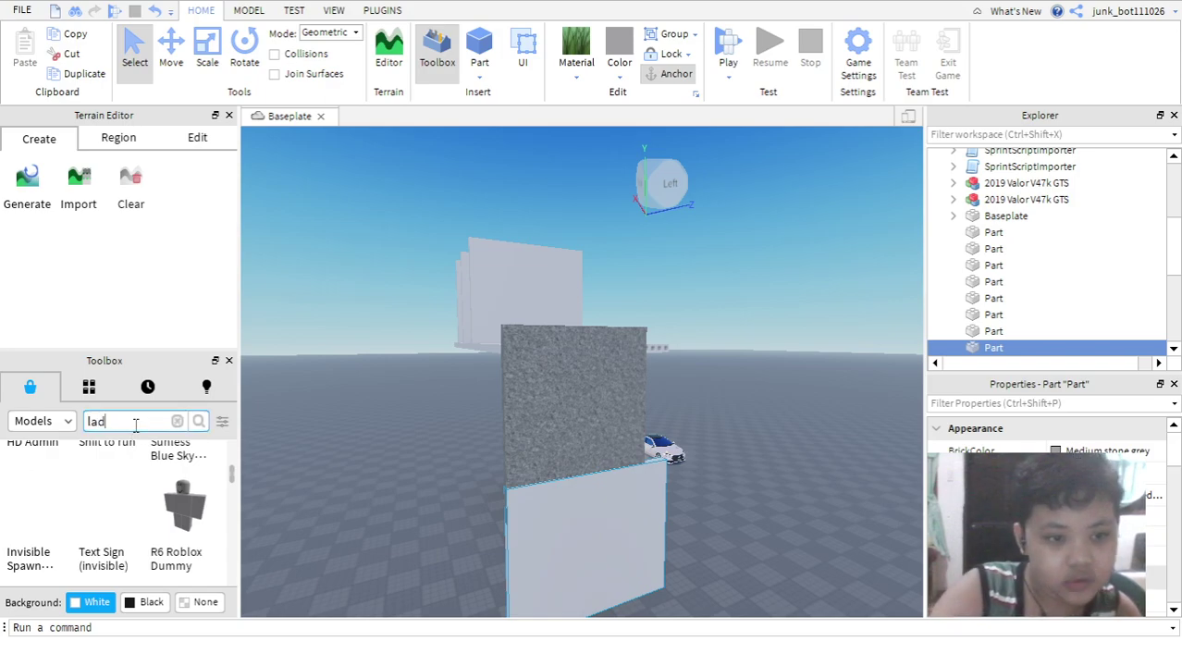
pyautogui.write('ders')
pyautogui.press('Return')
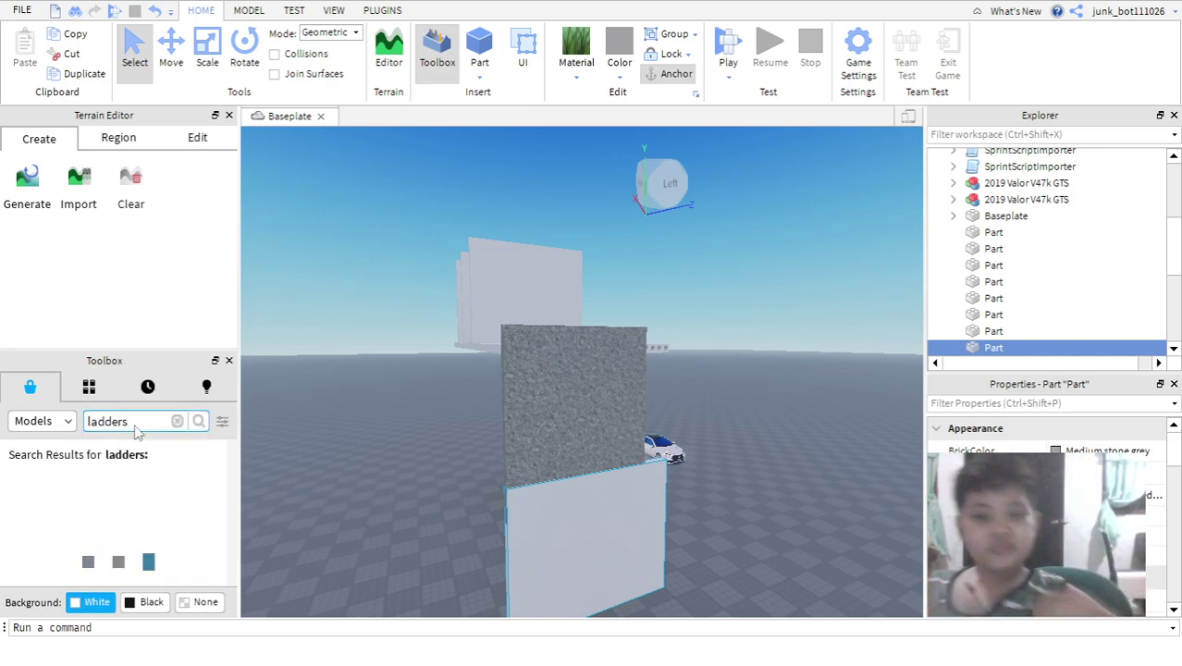
pyautogui.scroll(-2, 117, 504)
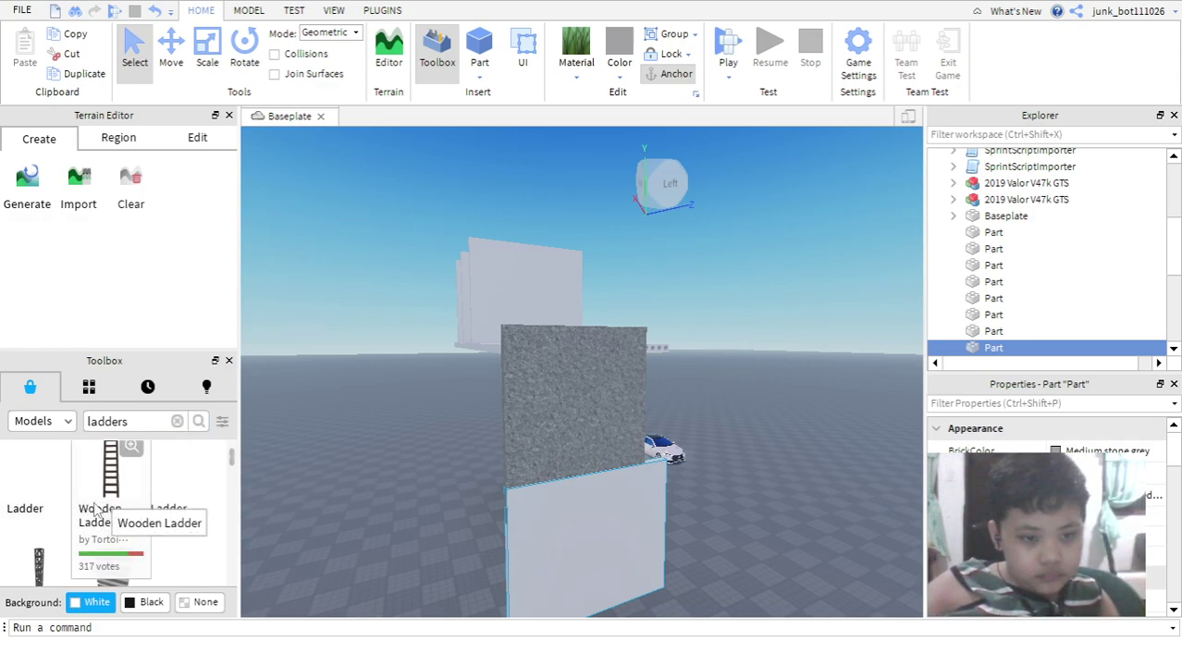
# - Insert the truss ladder from the search results and browse the other ladder models
pyautogui.click(84, 508)
pyautogui.scroll(-3, 328, 527)
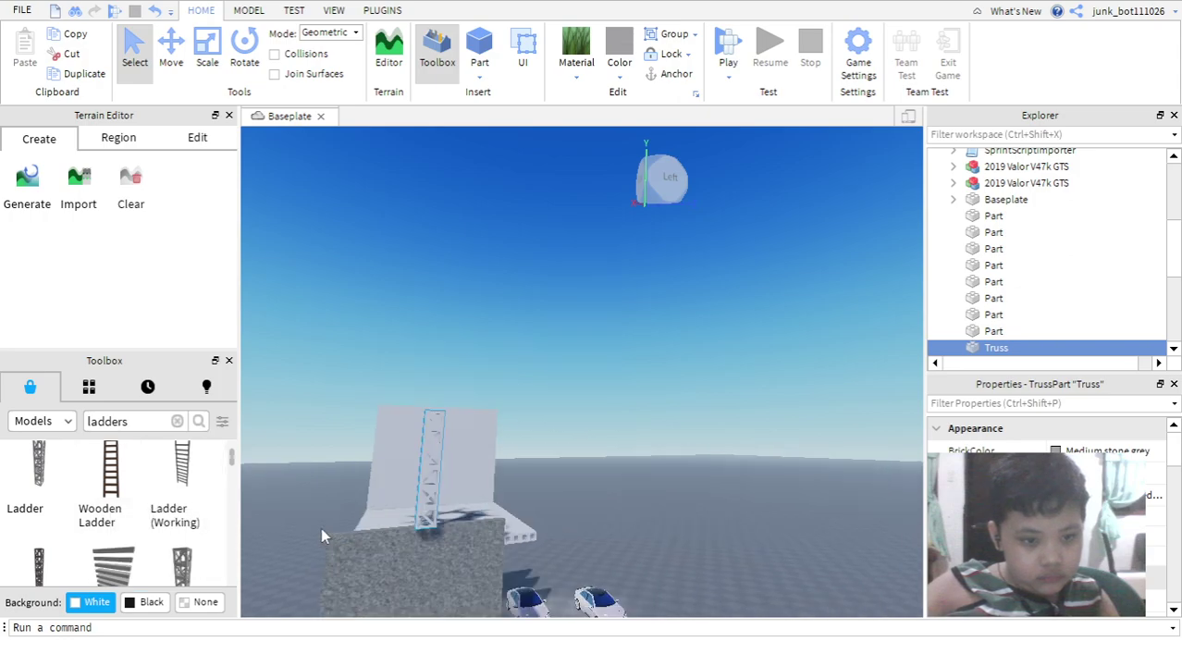
pyautogui.scroll(-4, 154, 538)
pyautogui.scroll(2, 151, 546)
pyautogui.scroll(-4, 151, 546)
pyautogui.scroll(-3, 96, 525)
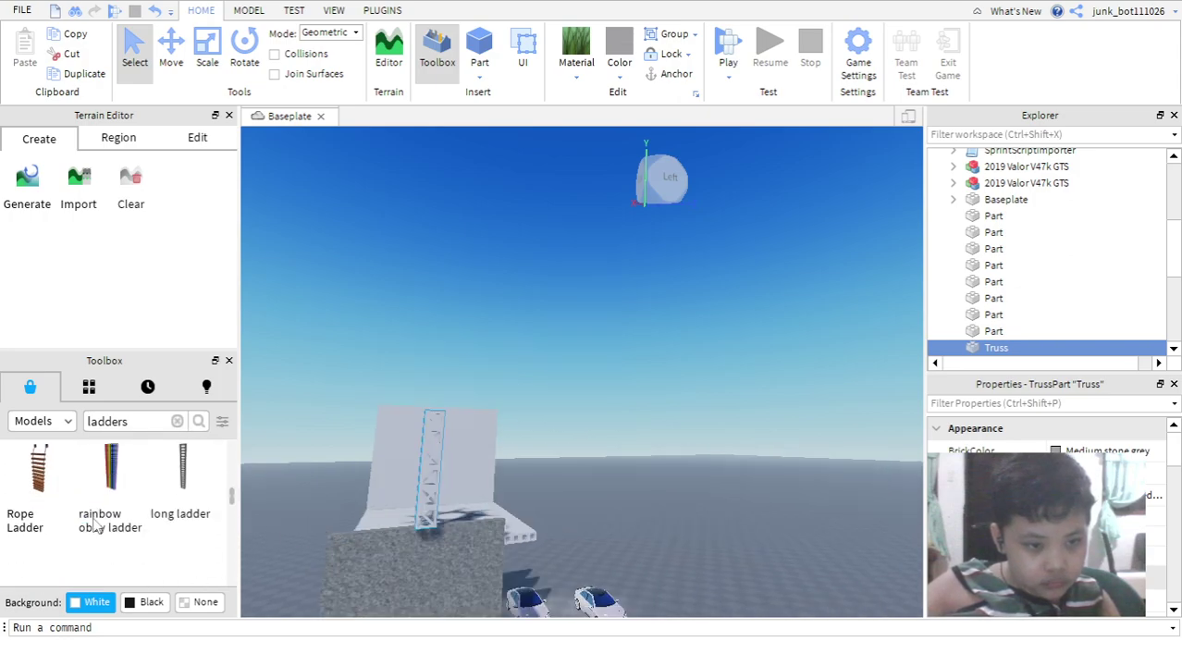
pyautogui.scroll(3, 396, 495)
# - Move the truss ladder off the structure onto the open baseplate beside the stacked walls
pyautogui.moveTo(550, 539); pyautogui.dragTo(565, 589, button='right')
pyautogui.moveTo(566, 588); pyautogui.dragTo(518, 560)
pyautogui.press('s')
pyautogui.press('d')
pyautogui.moveTo(637, 494); pyautogui.dragTo(637, 495, button='right')
pyautogui.press('w')
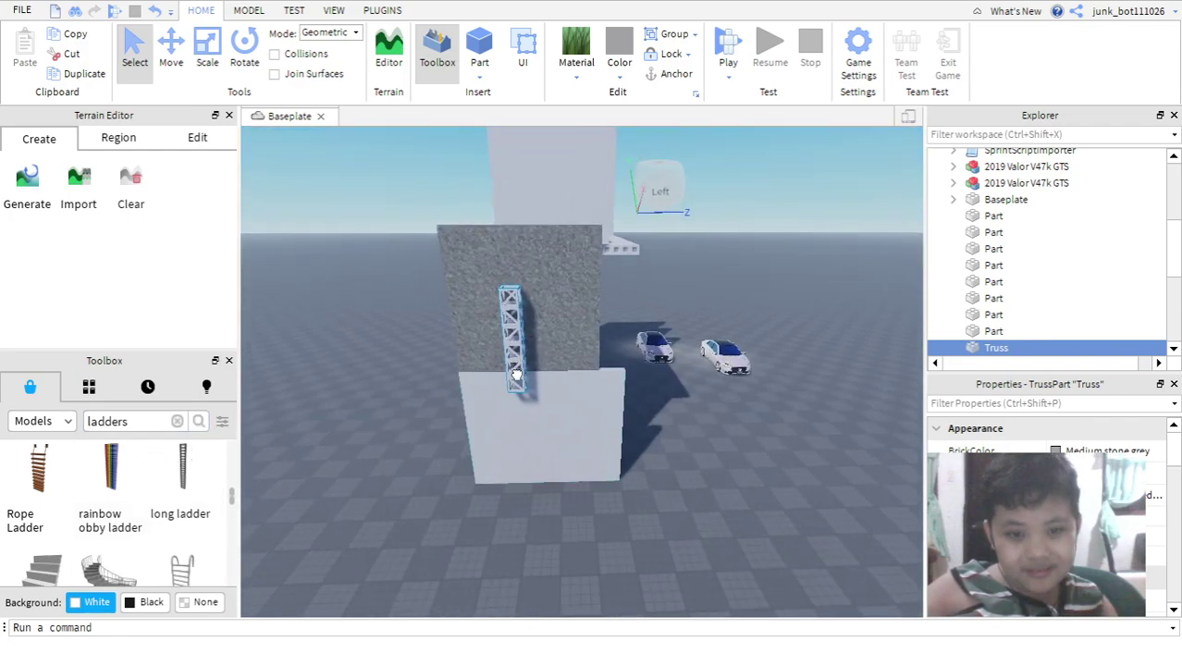
pyautogui.moveTo(516, 370); pyautogui.dragTo(319, 456)
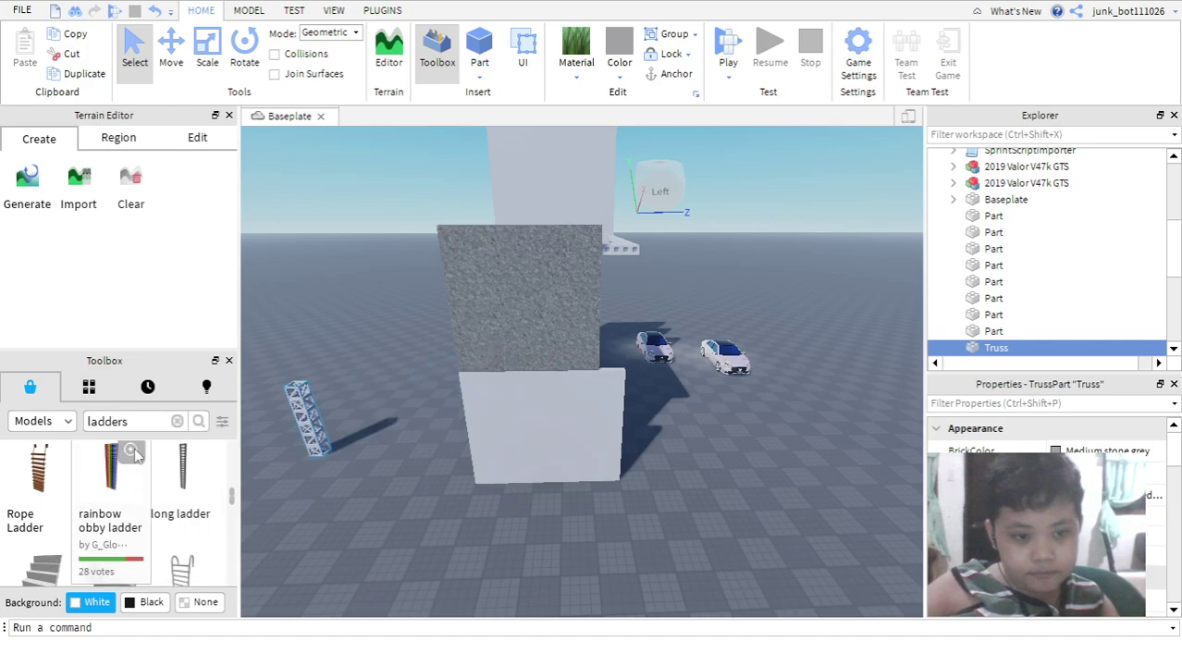
# - Insert the rainbow obby ladder and lower it in front of the stacked walls, leaving its preview closed
pyautogui.click(132, 452)
pyautogui.click(115, 566)
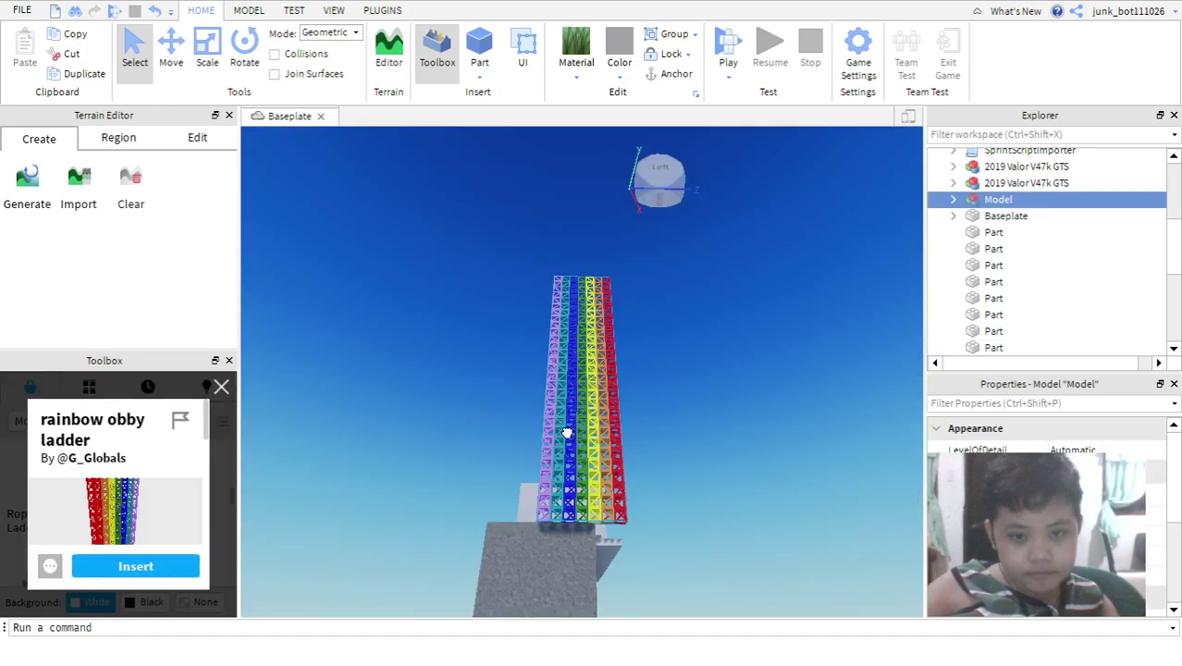
pyautogui.moveTo(567, 433); pyautogui.dragTo(582, 625)
pyautogui.moveTo(614, 372); pyautogui.dragTo(572, 370, button='right')
pyautogui.click(486, 382)
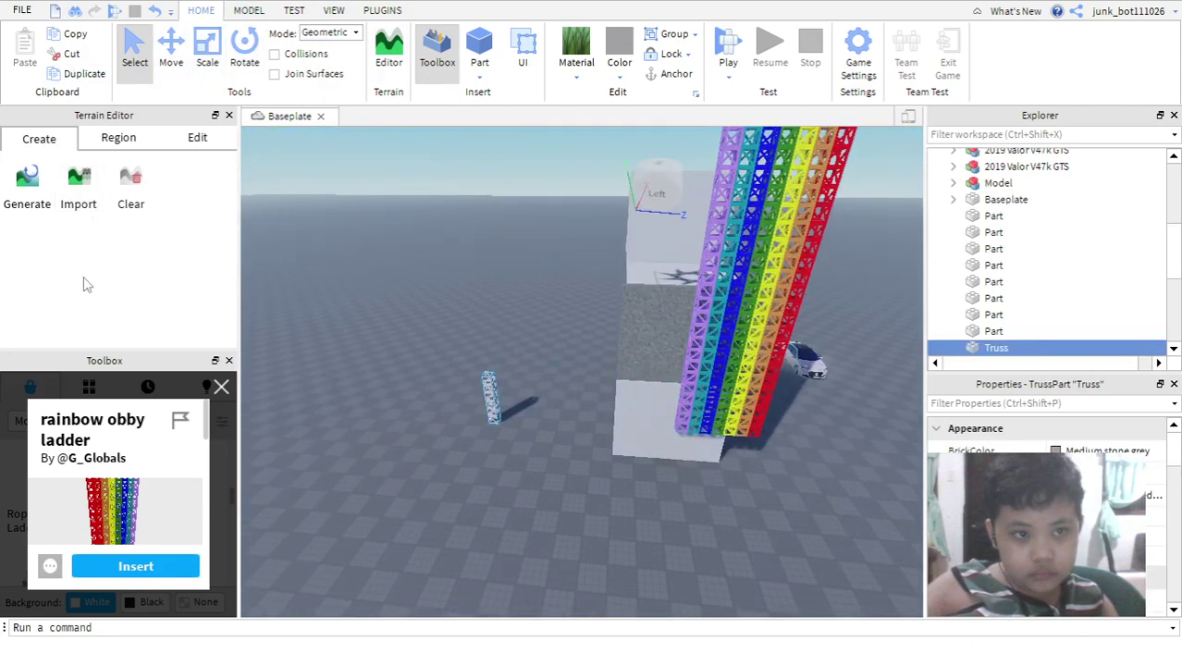
pyautogui.click(219, 386)
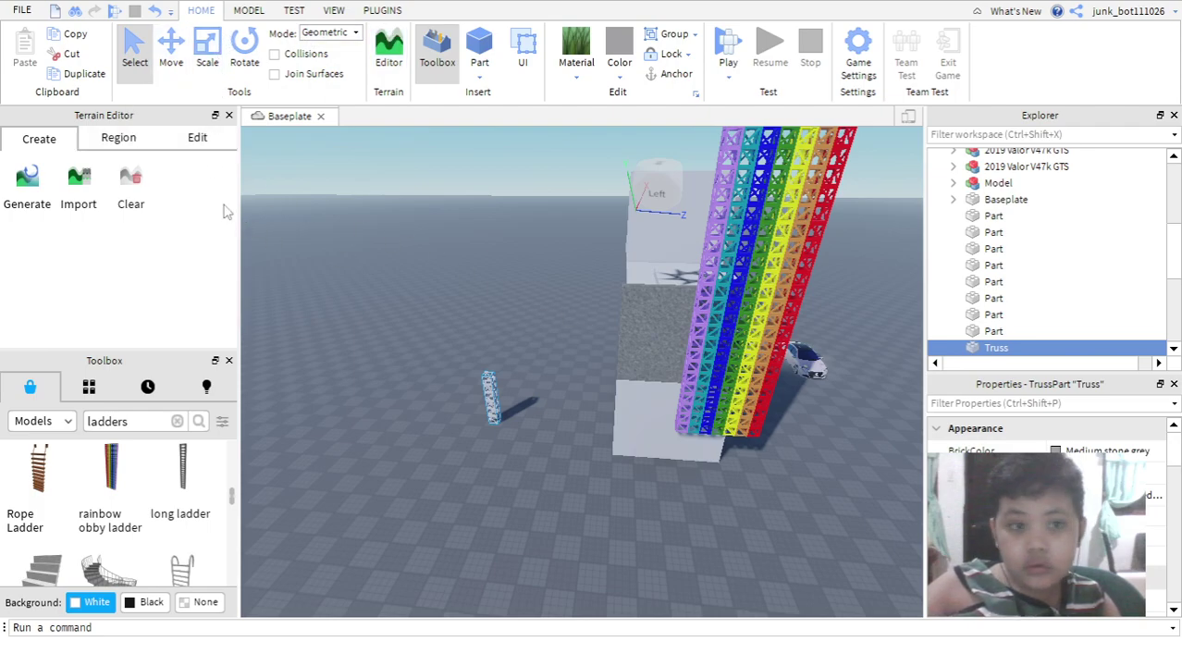
# - Clear all terrain from the place
pyautogui.click(130, 181)
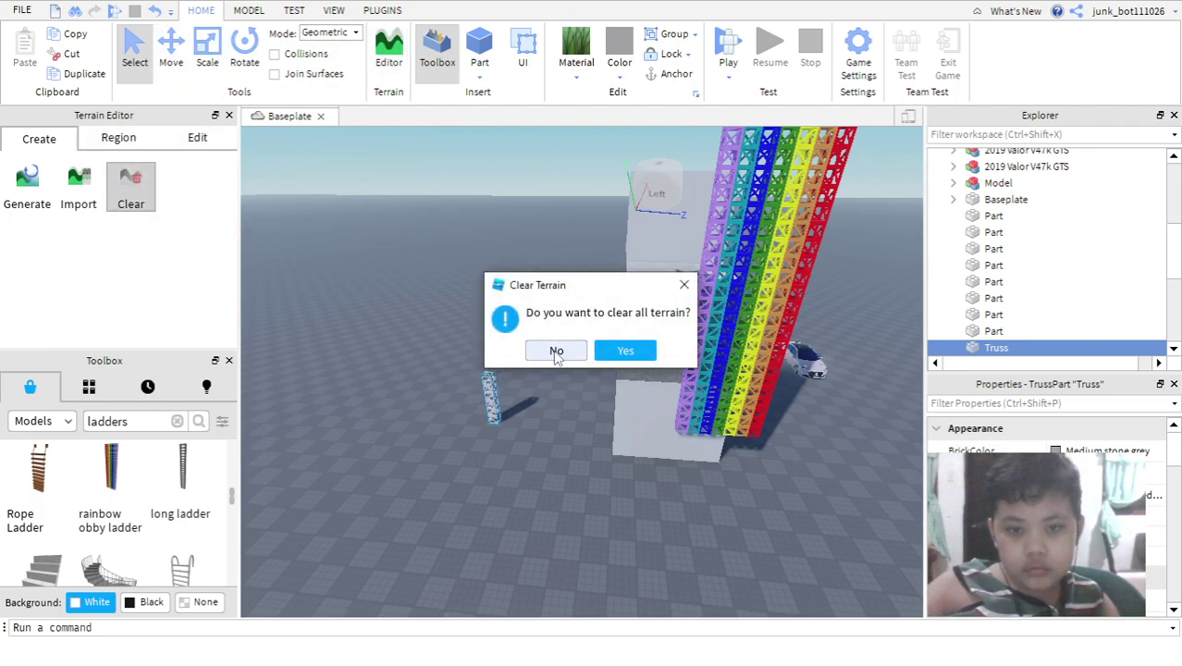
pyautogui.click(599, 349)
# - Place the rainbow ladder upright against the stacked walls and stand the small truss ladder at its purple edge
pyautogui.moveTo(702, 285); pyautogui.dragTo(638, 516)
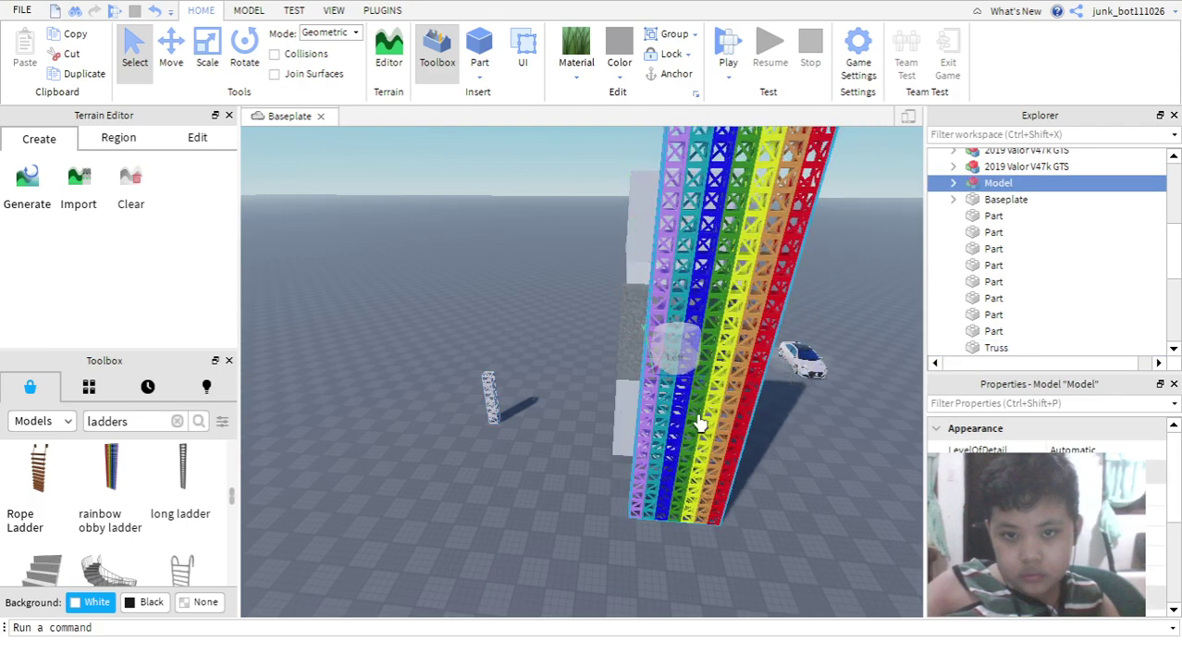
pyautogui.moveTo(683, 465); pyautogui.dragTo(669, 385)
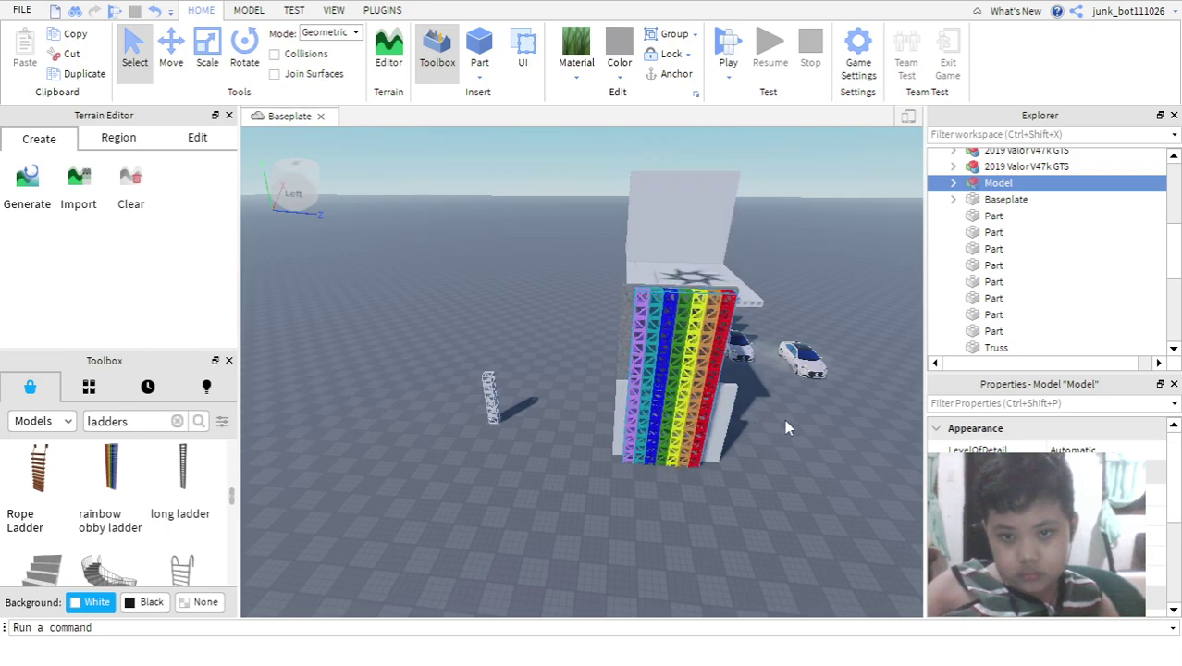
pyautogui.moveTo(487, 384); pyautogui.dragTo(541, 396)
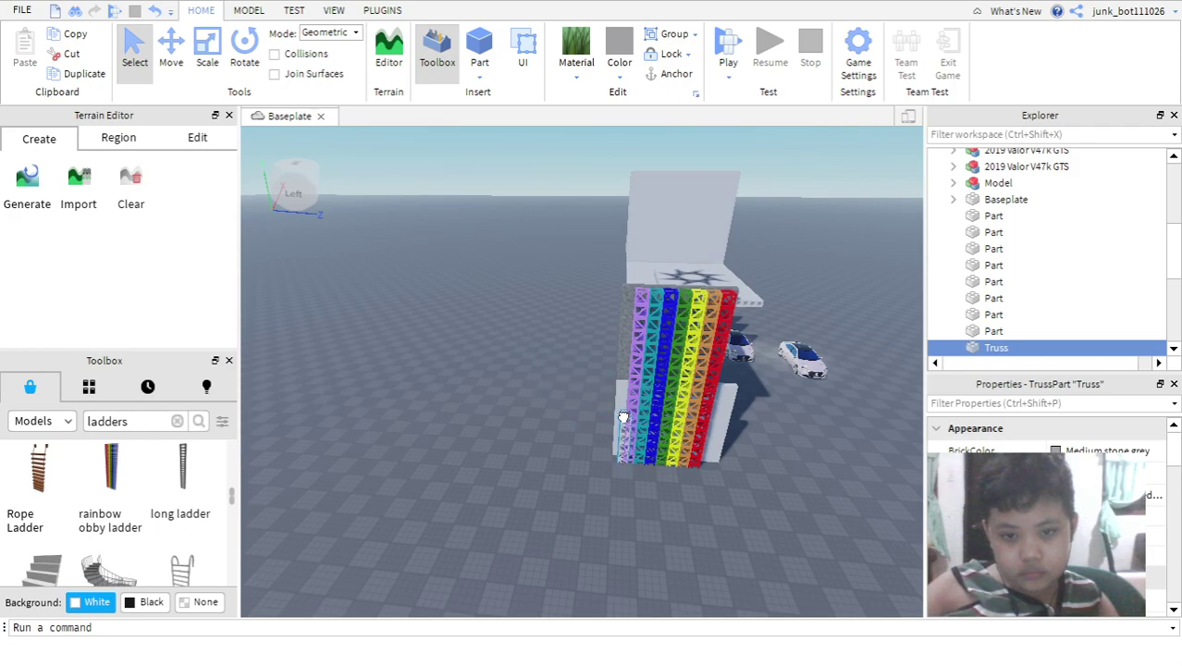
# - Examine the rainbow ladder's fit against the walls and spawn platform from the front, side and above
pyautogui.scroll(-3, 632, 463)
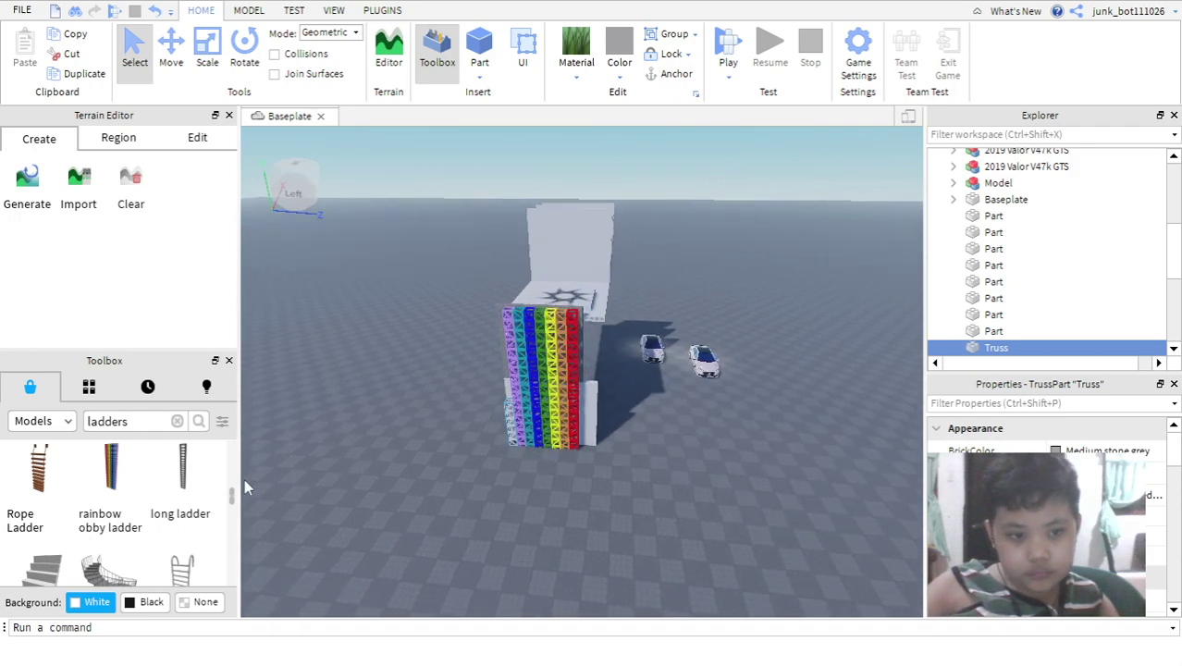
pyautogui.scroll(5, 422, 513)
pyautogui.scroll(8, 516, 473)
pyautogui.moveTo(556, 402); pyautogui.dragTo(531, 395, button='right')
pyautogui.scroll(-8, 567, 415)
pyautogui.moveTo(621, 413); pyautogui.dragTo(621, 413, button='right')
pyautogui.scroll(-6, 620, 414)
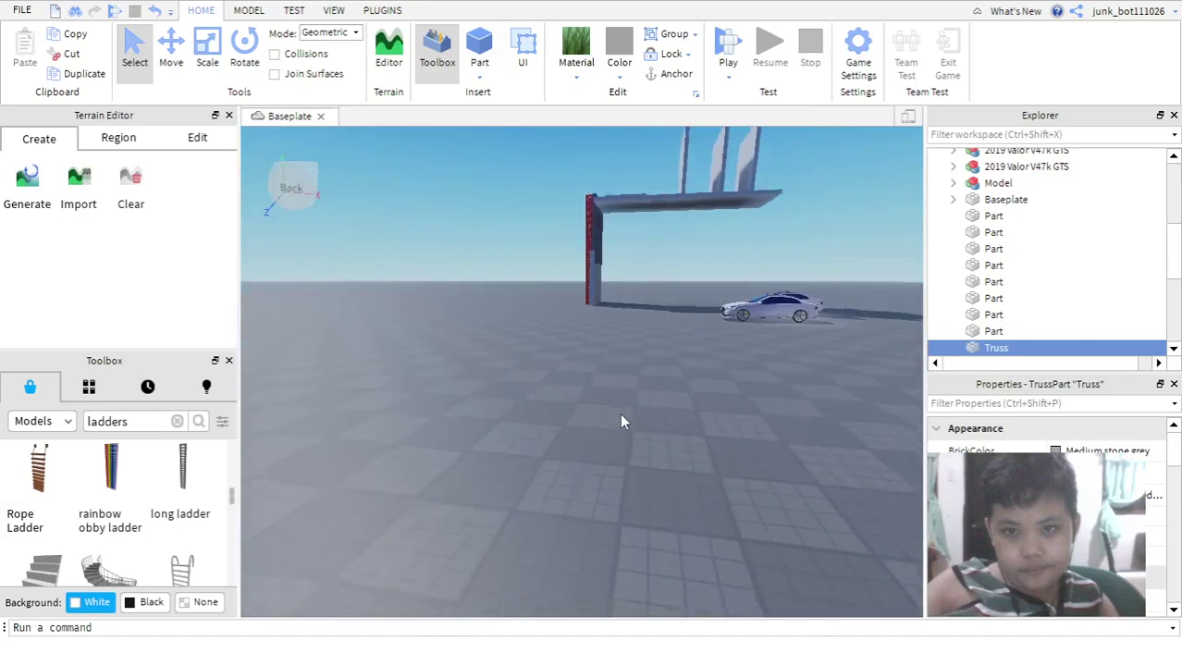
pyautogui.moveTo(632, 340); pyautogui.dragTo(633, 340, button='right')
pyautogui.scroll(2, 633, 347)
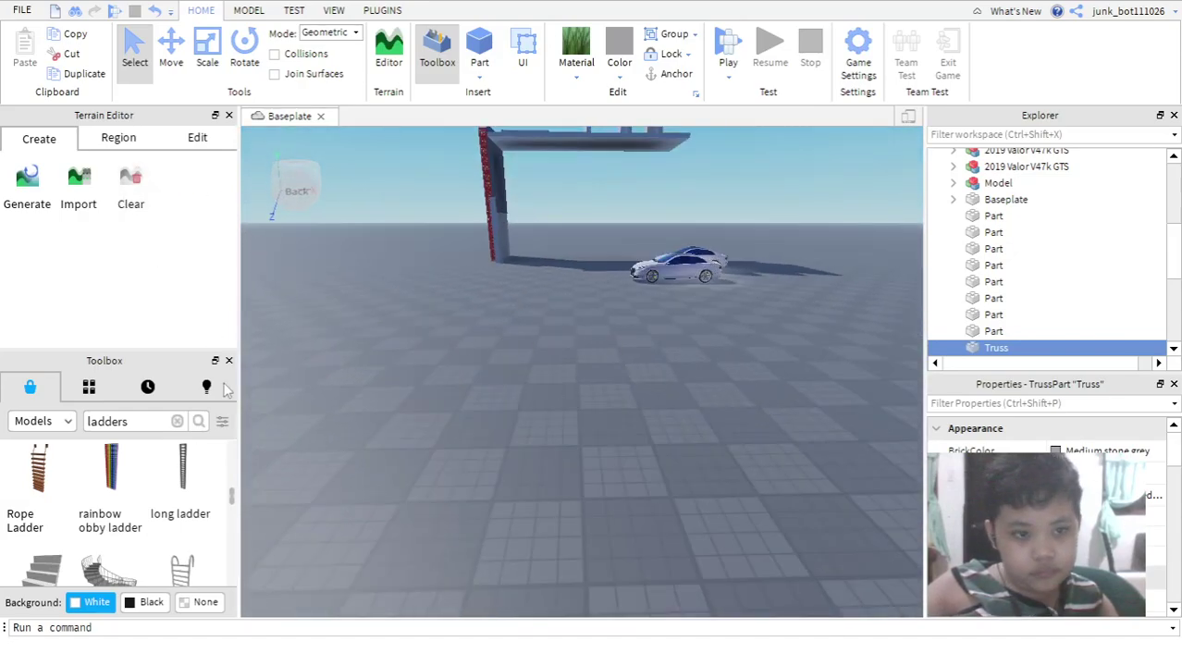
pyautogui.press('w')
pyautogui.press('d')
pyautogui.scroll(-2, 117, 485)
pyautogui.moveTo(336, 408); pyautogui.dragTo(450, 499, button='right')
pyautogui.press('w')
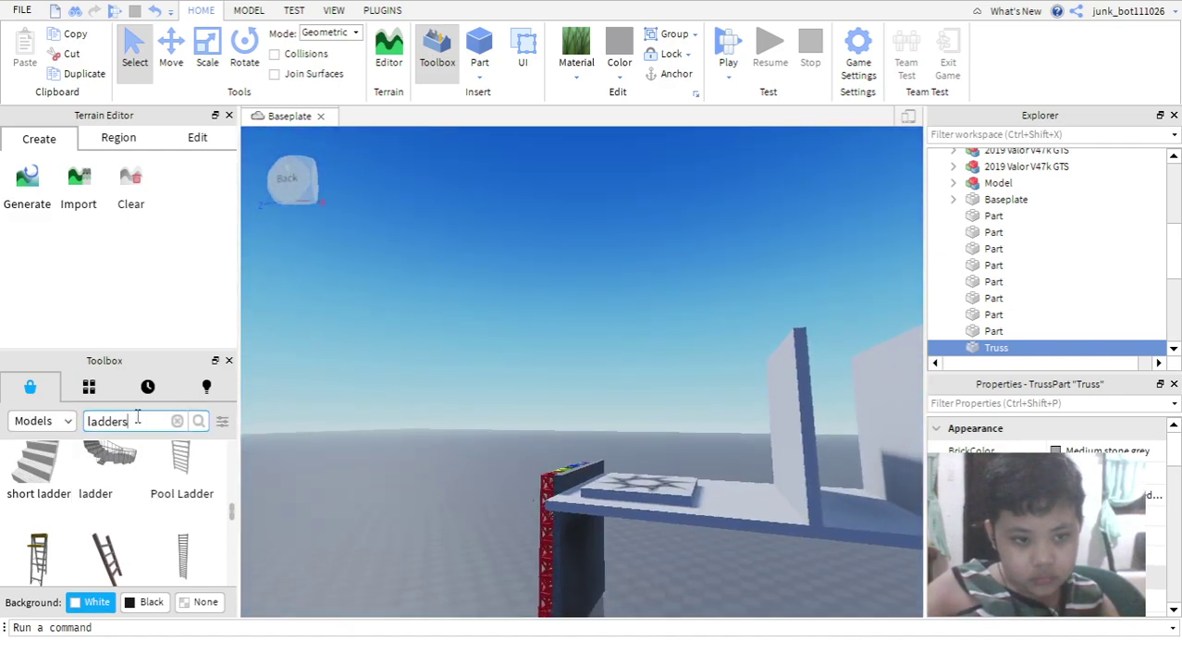
# - Search the marketplace models for "wall"
pyautogui.click(137, 421)
pyautogui.press('BackSpace')
pyautogui.press('BackSpace')
pyautogui.press('BackSpace')
pyautogui.press('BackSpace')
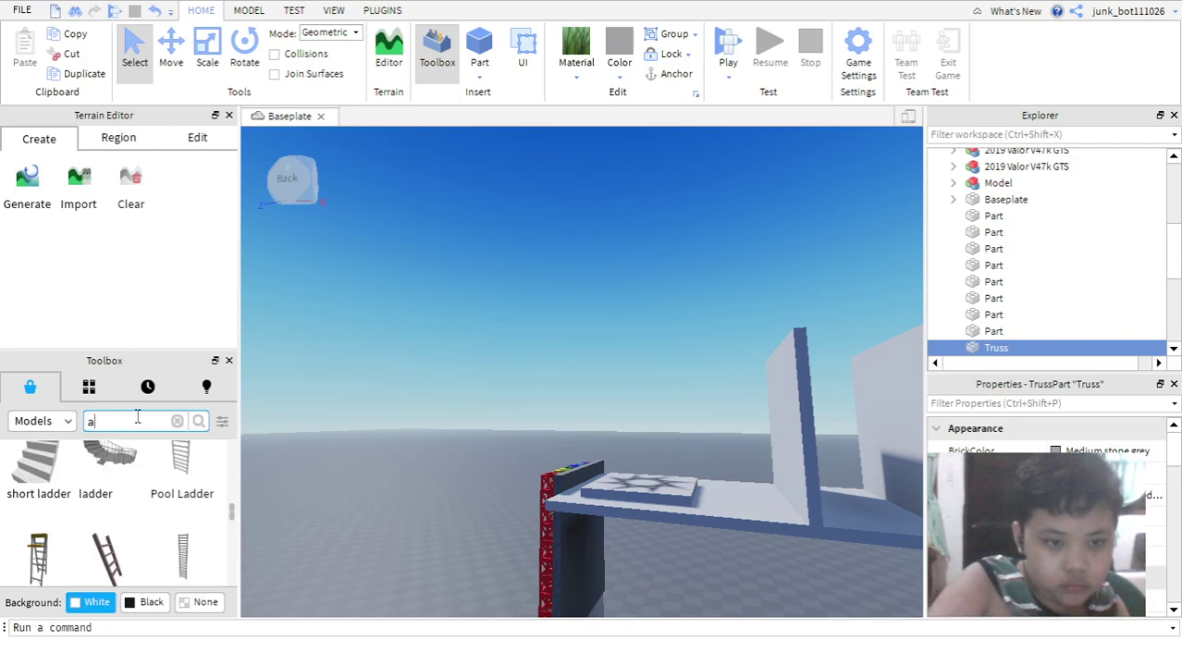
pyautogui.write('wall')
pyautogui.press('Return')
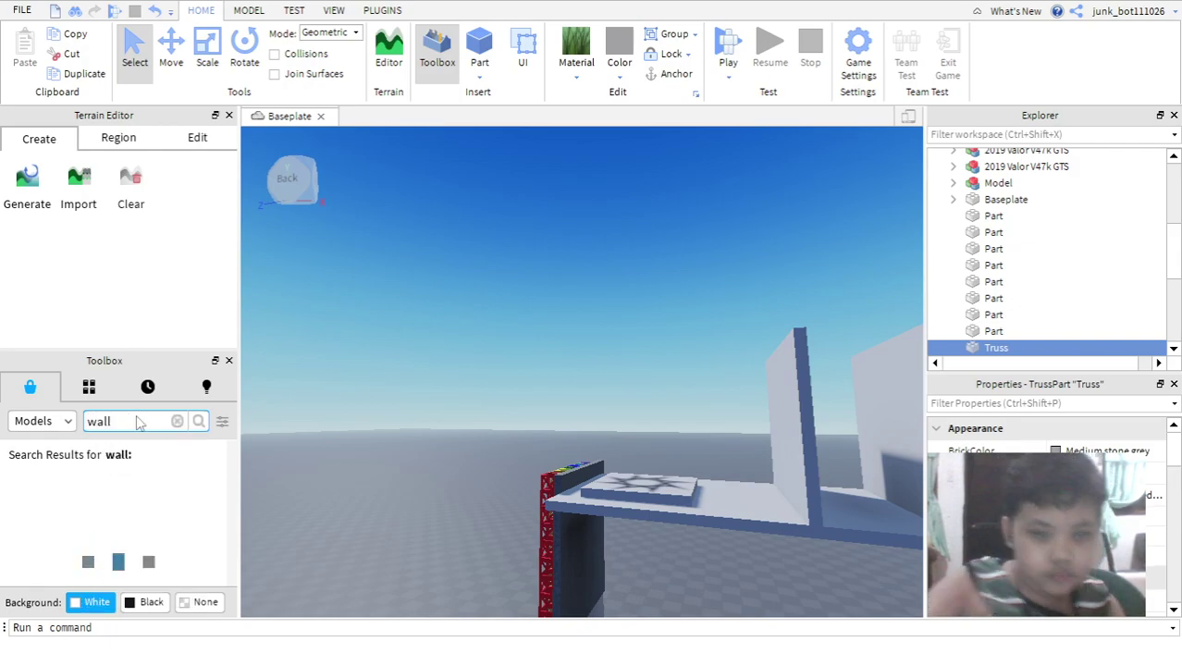
# - Insert another Wall from the search results onto the open baseplate
pyautogui.moveTo(435, 408); pyautogui.dragTo(422, 398, button='right')
pyautogui.press('d')
pyautogui.scroll(-1, 159, 518)
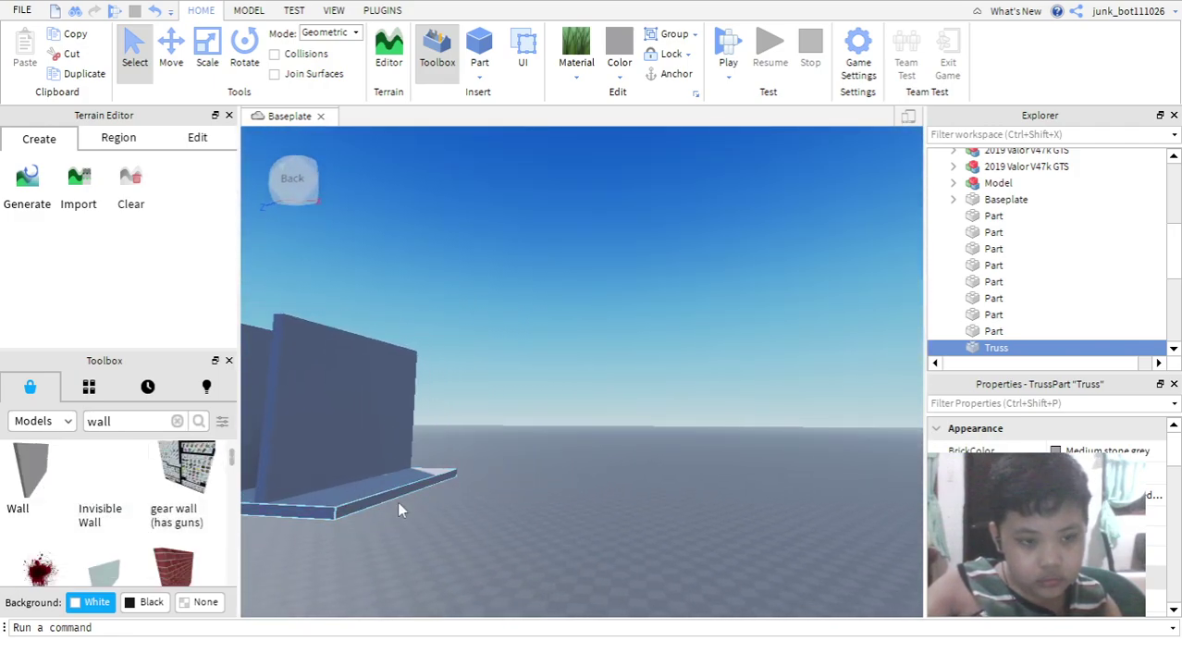
pyautogui.moveTo(393, 493); pyautogui.dragTo(381, 502, button='right')
pyautogui.scroll(-1, 177, 497)
pyautogui.scroll(3, 106, 518)
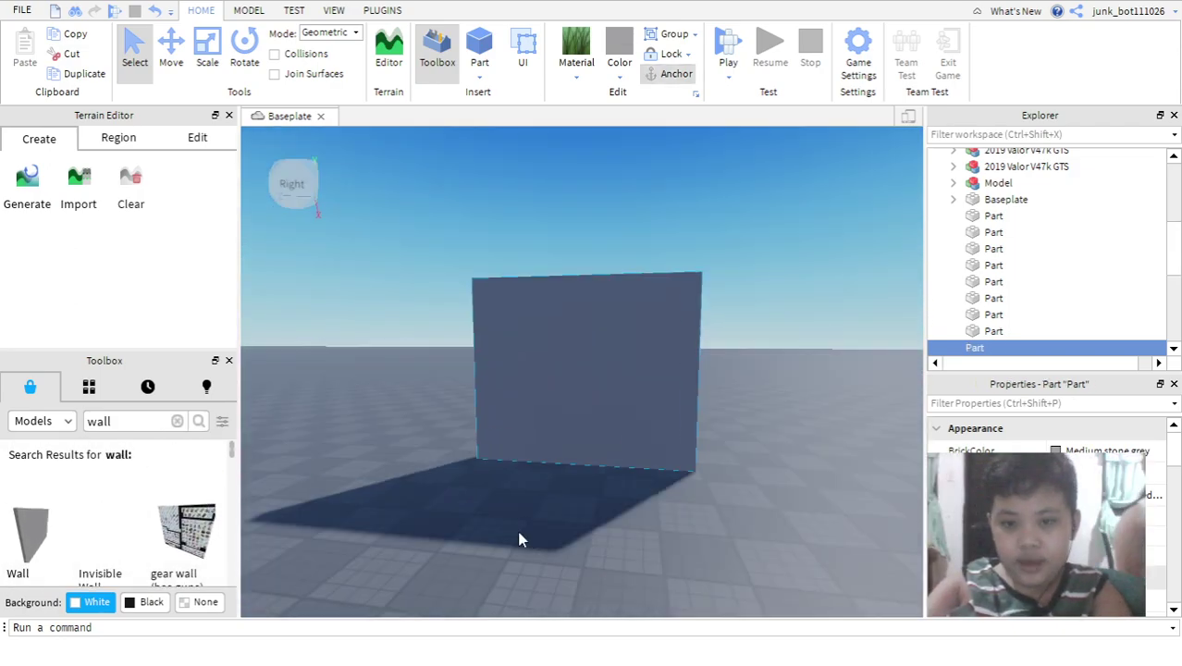
# - Carry the newly inserted wall across the baseplate to the raised floor-and-wall structure
pyautogui.scroll(5, 528, 422)
pyautogui.moveTo(589, 377); pyautogui.dragTo(518, 211, button='right')
pyautogui.scroll(-2, 604, 353)
pyautogui.scroll(-5, 581, 335)
pyautogui.scroll(5, 578, 331)
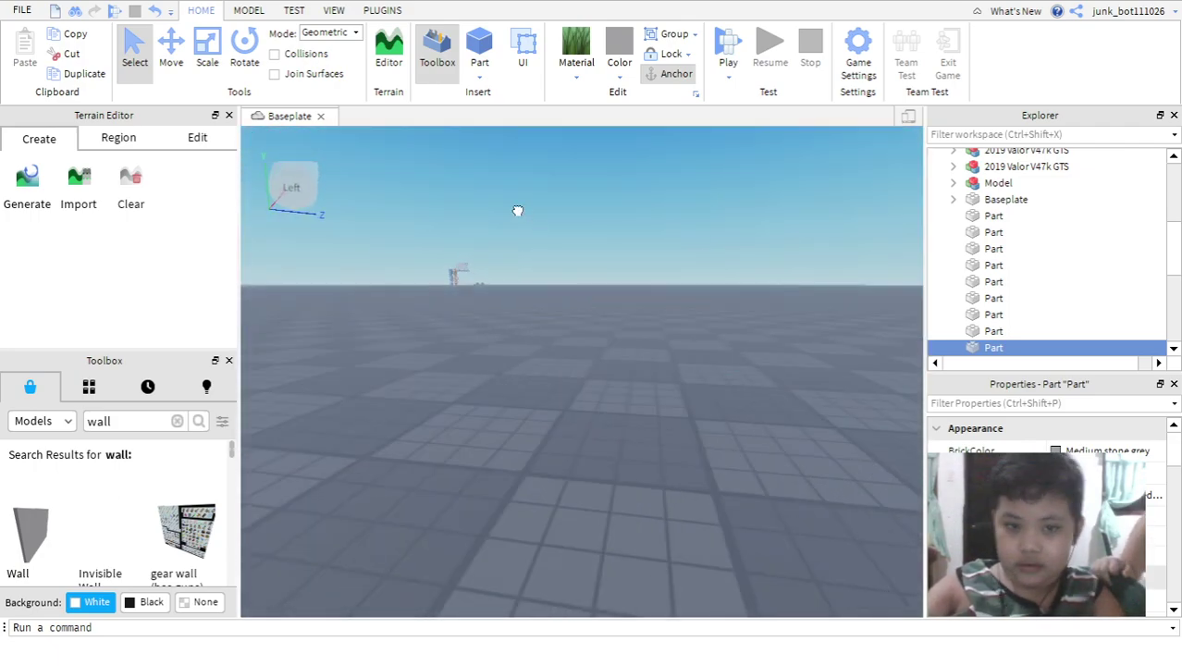
pyautogui.scroll(-5, 440, 278)
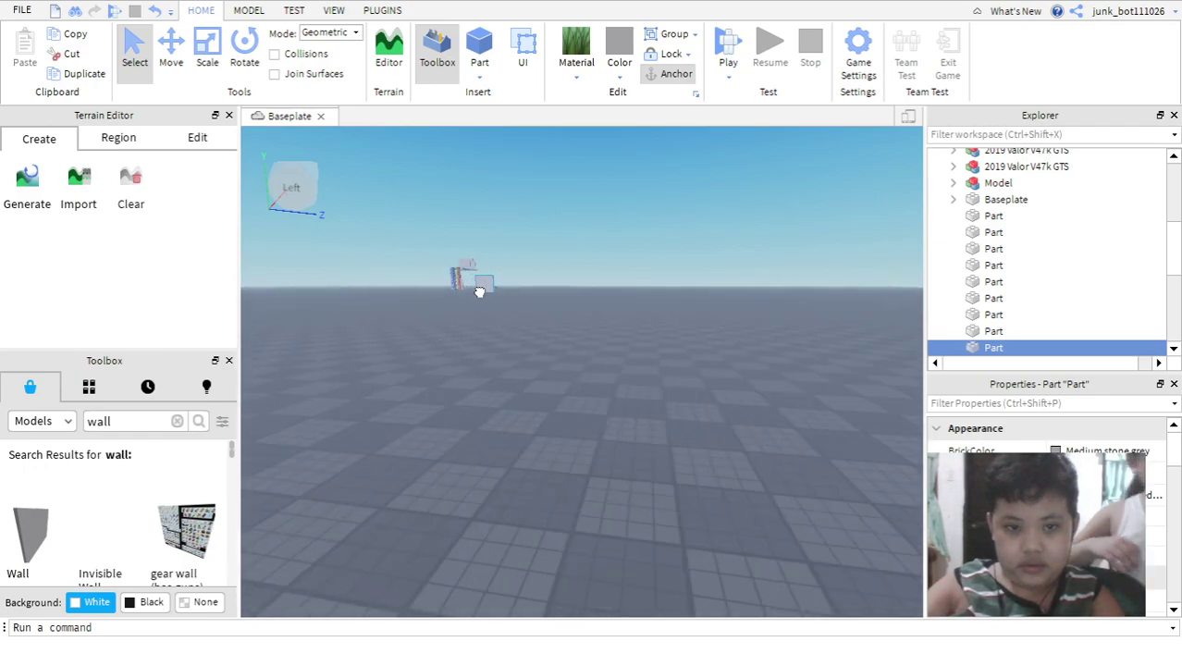
pyautogui.scroll(5, 477, 292)
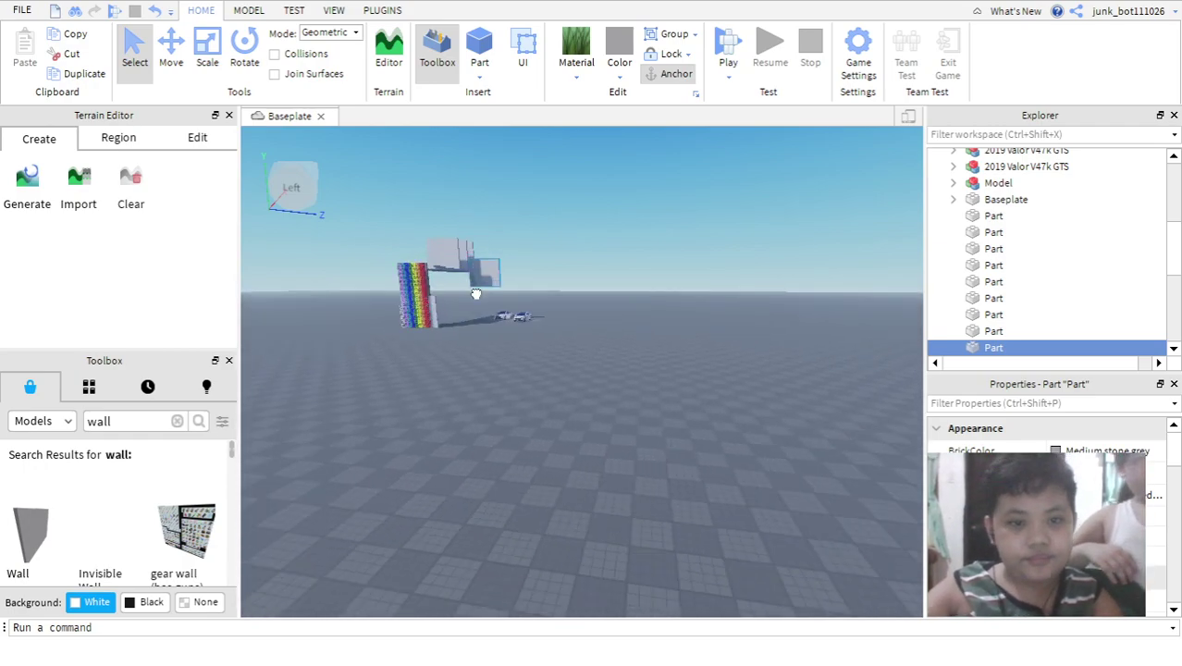
pyautogui.scroll(5, 483, 203)
pyautogui.scroll(5, 464, 356)
pyautogui.moveTo(464, 356); pyautogui.dragTo(465, 357, button='right')
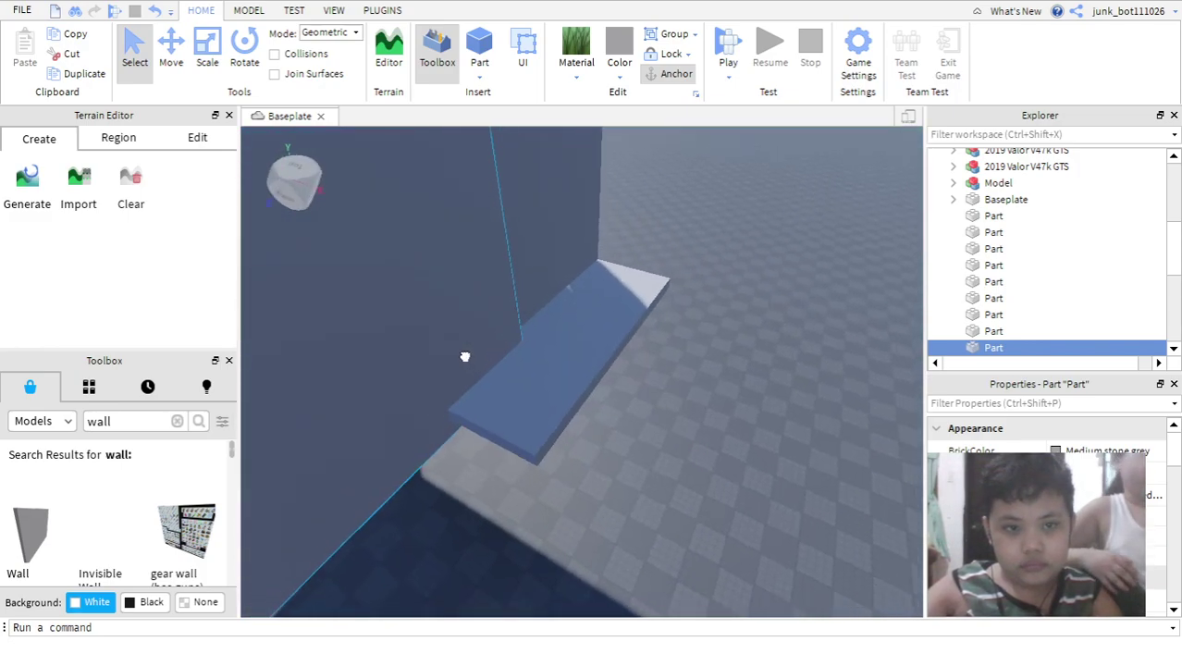
# - Set the wall down on the ground beside the end of the raised floor
pyautogui.scroll(-5, 465, 357)
pyautogui.moveTo(465, 357); pyautogui.dragTo(577, 491)
pyautogui.scroll(-3, 577, 491)
pyautogui.moveTo(467, 313)
pyautogui.mouseDown(button='right')
pyautogui.moveTo(481, 291)
pyautogui.moveTo(468, 314)
pyautogui.moveTo(460, 308)
pyautogui.mouseUp(button='right')
pyautogui.scroll(3, 481, 292)
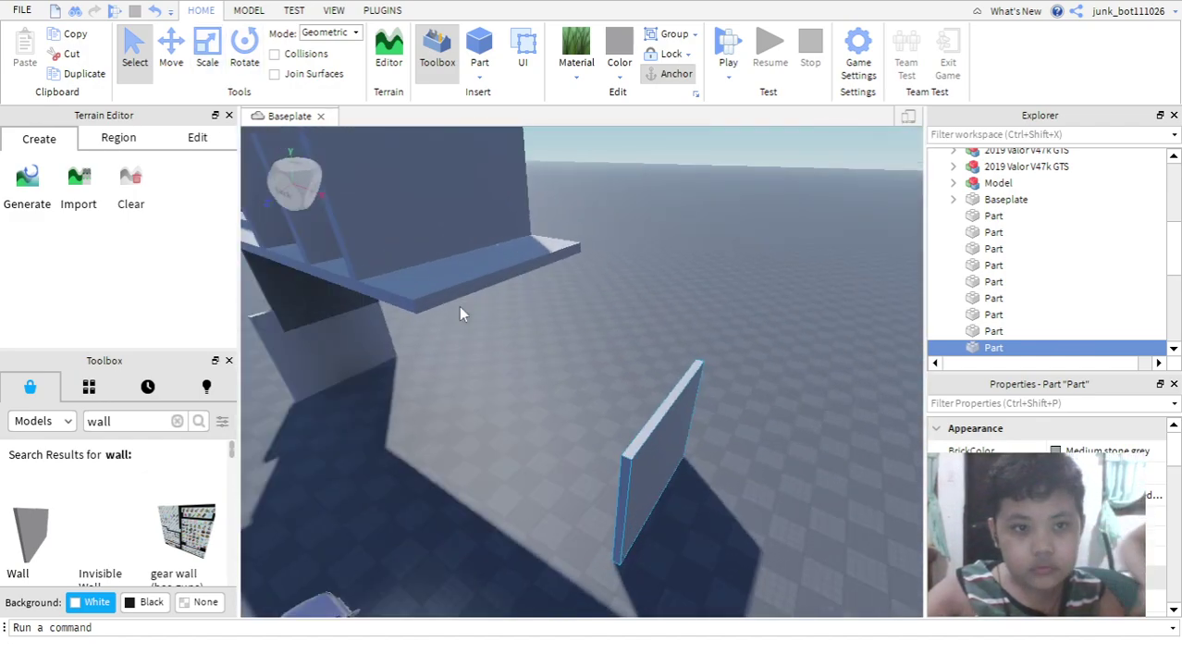
# - Rotate the wall flat and attach it to the end of the raised floor as an extension
pyautogui.click(256, 52)
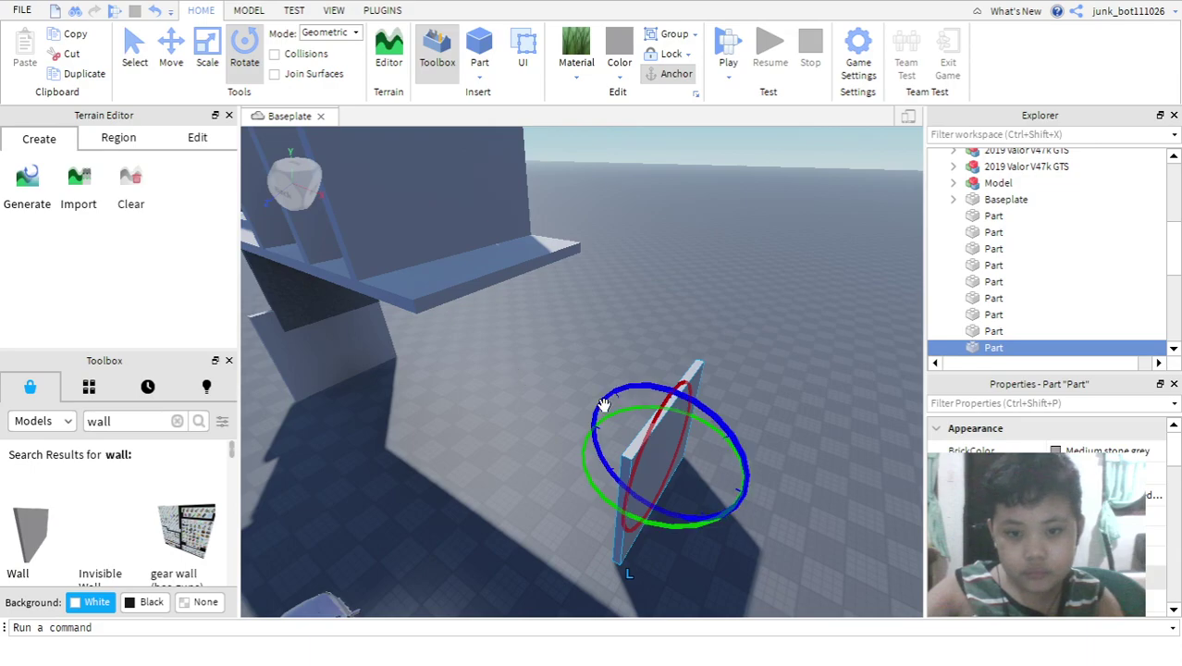
pyautogui.moveTo(603, 404); pyautogui.dragTo(724, 421)
pyautogui.moveTo(589, 503); pyautogui.dragTo(545, 415)
pyautogui.moveTo(602, 459); pyautogui.dragTo(468, 286)
pyautogui.moveTo(461, 274); pyautogui.dragTo(461, 275, button='right')
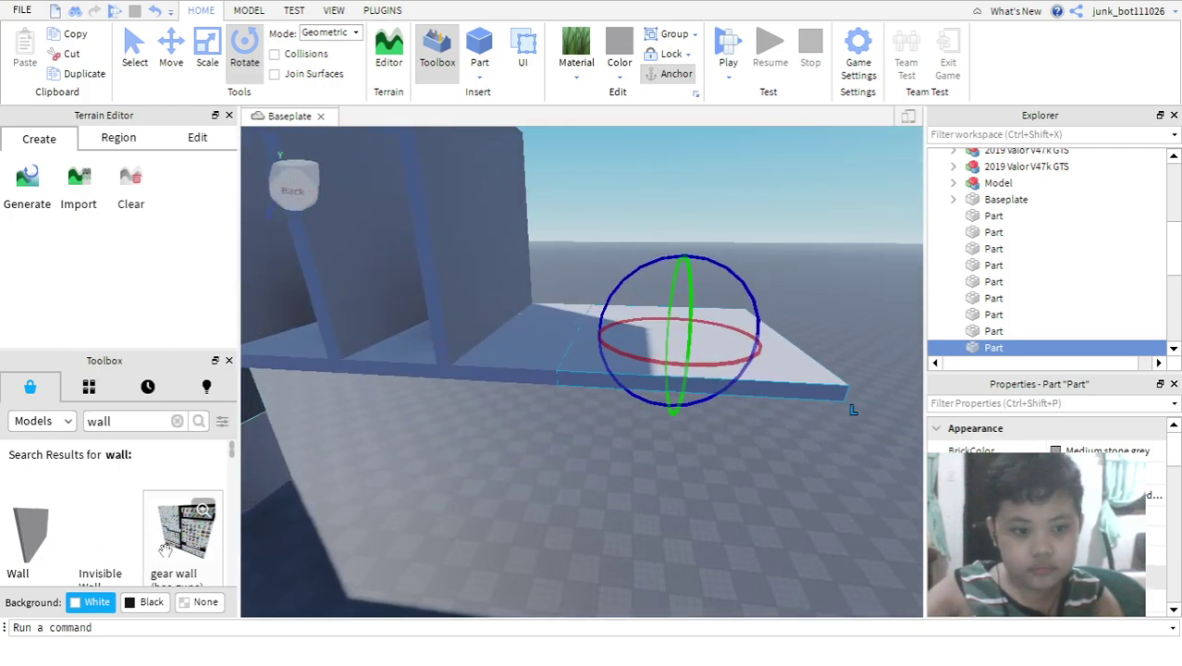
# - Insert more Wall models and stand them upright in the row on the raised floor
pyautogui.click(58, 511)
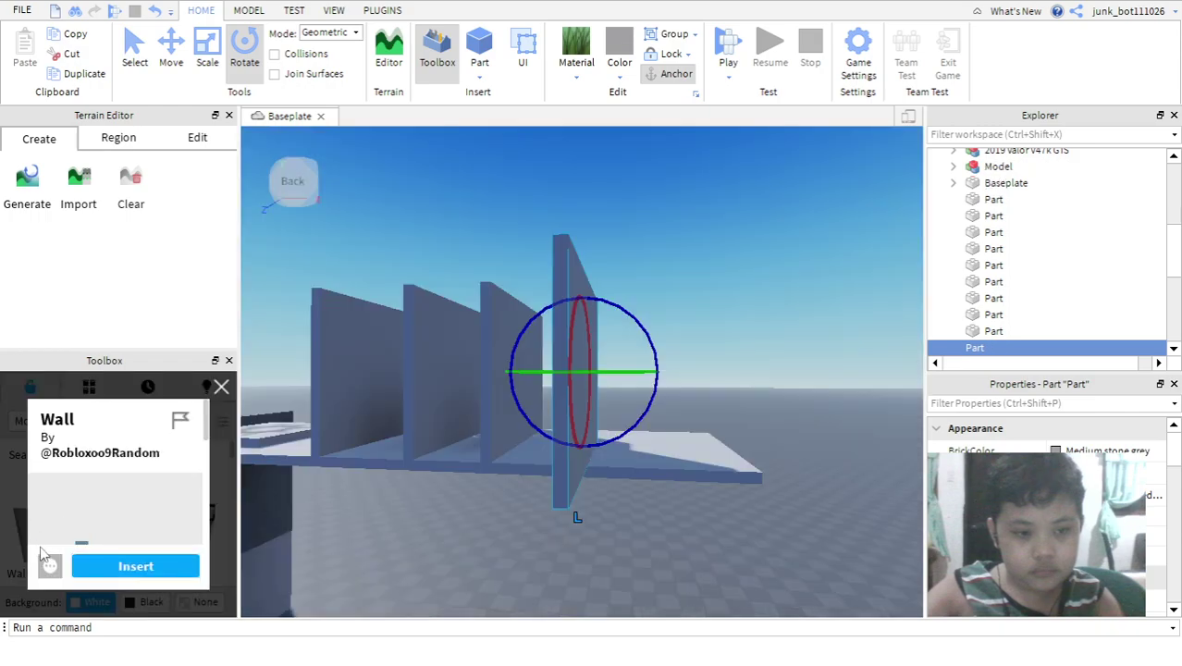
pyautogui.click(222, 387)
pyautogui.moveTo(601, 454)
pyautogui.mouseDown(button='right')
pyautogui.moveTo(628, 464)
pyautogui.moveTo(560, 458)
pyautogui.moveTo(610, 449)
pyautogui.mouseUp(button='right')
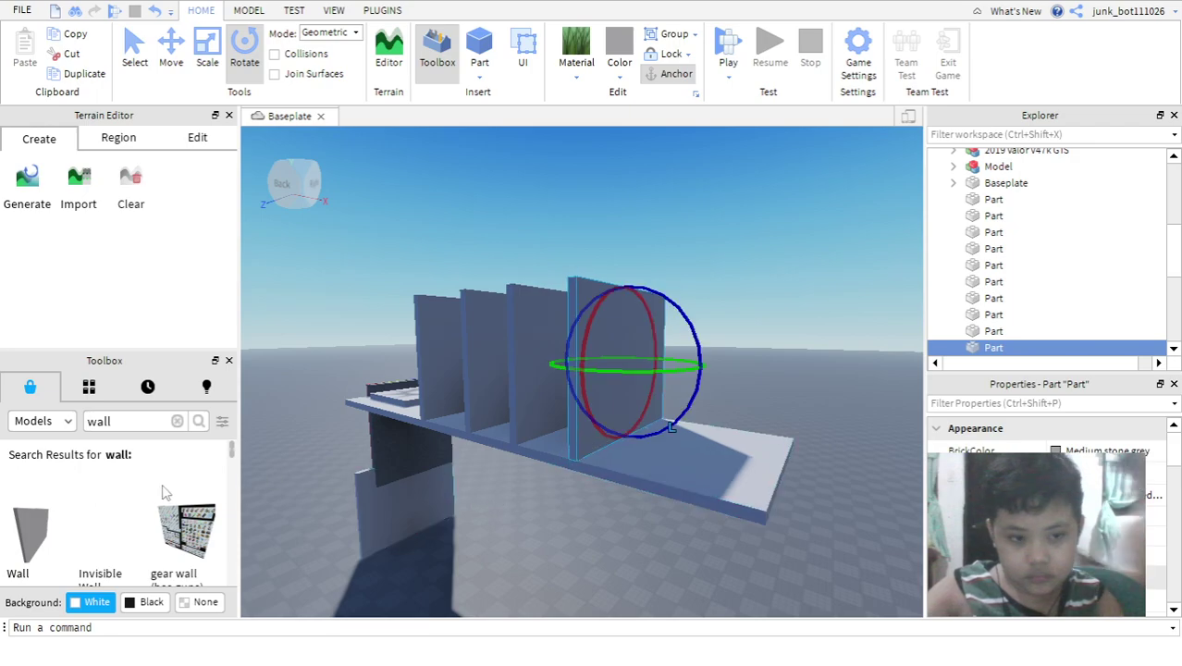
pyautogui.moveTo(671, 427); pyautogui.dragTo(667, 500, button='right')
pyautogui.click(39, 538)
pyautogui.moveTo(526, 441); pyautogui.dragTo(601, 581)
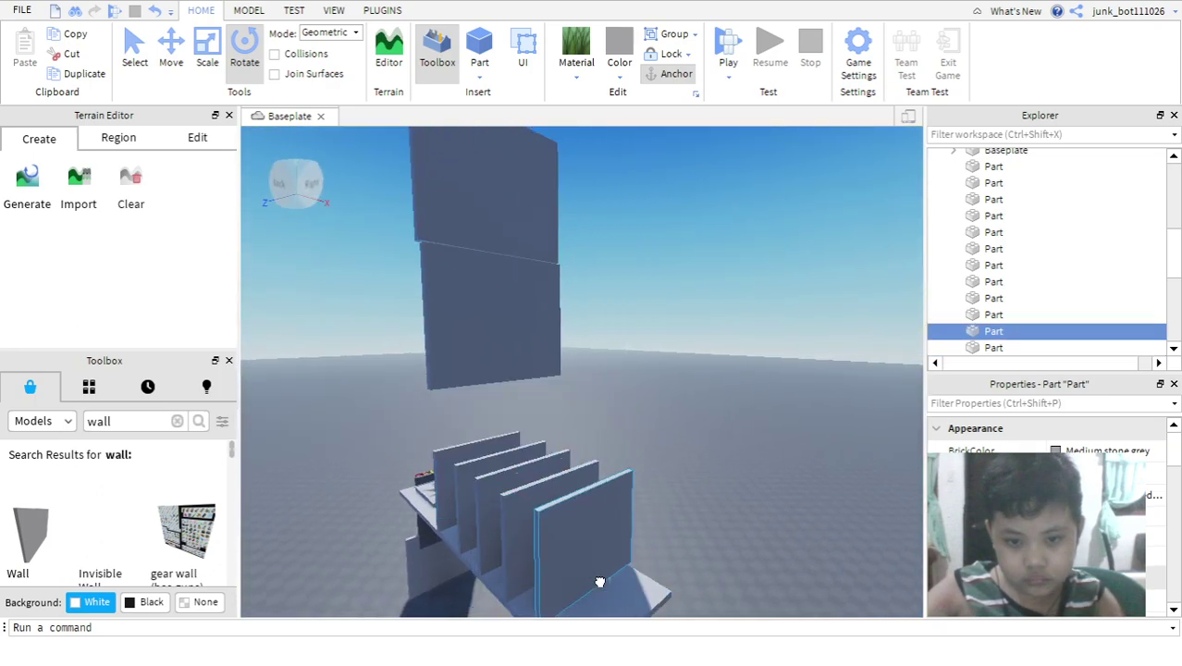
# - Bring another wall down beside the raised floor, rotate it flat and move it against the floor's end
pyautogui.moveTo(723, 464); pyautogui.dragTo(446, 332, button='right')
pyautogui.moveTo(447, 332); pyautogui.dragTo(561, 534)
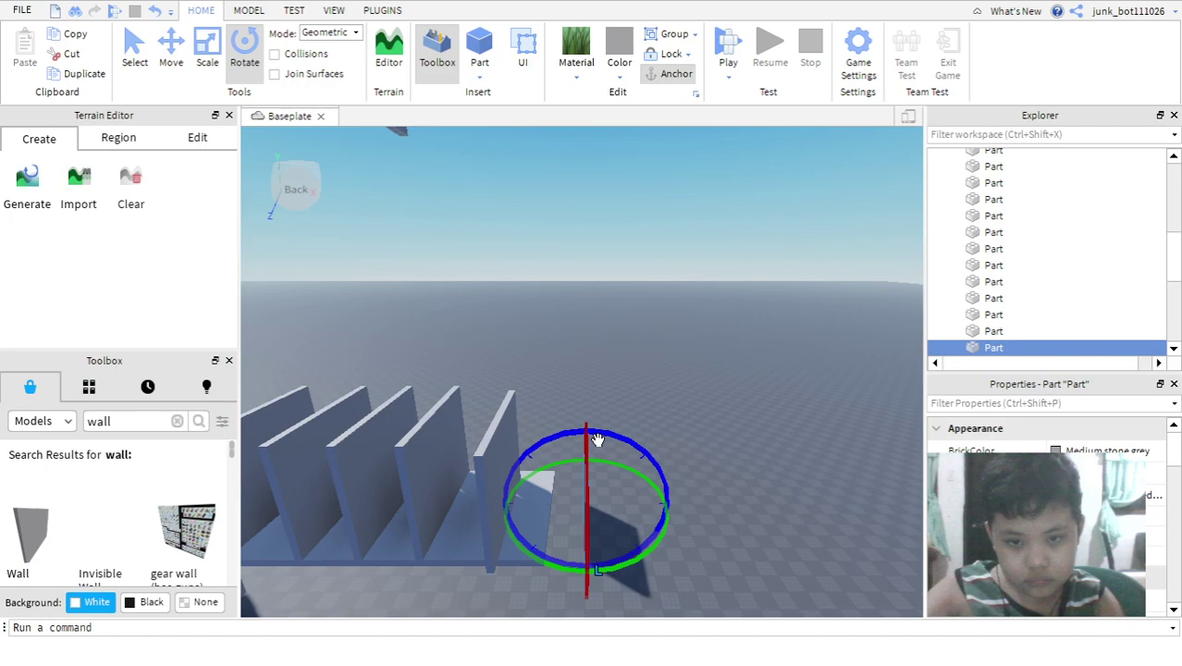
pyautogui.moveTo(597, 439); pyautogui.dragTo(715, 497)
pyautogui.moveTo(548, 499); pyautogui.dragTo(460, 520)
# - Examine how the walls and floor sections fit together from above, below and the side
pyautogui.scroll(4, 499, 535)
pyautogui.scroll(-4, 503, 537)
pyautogui.moveTo(506, 542); pyautogui.dragTo(509, 387, button='right')
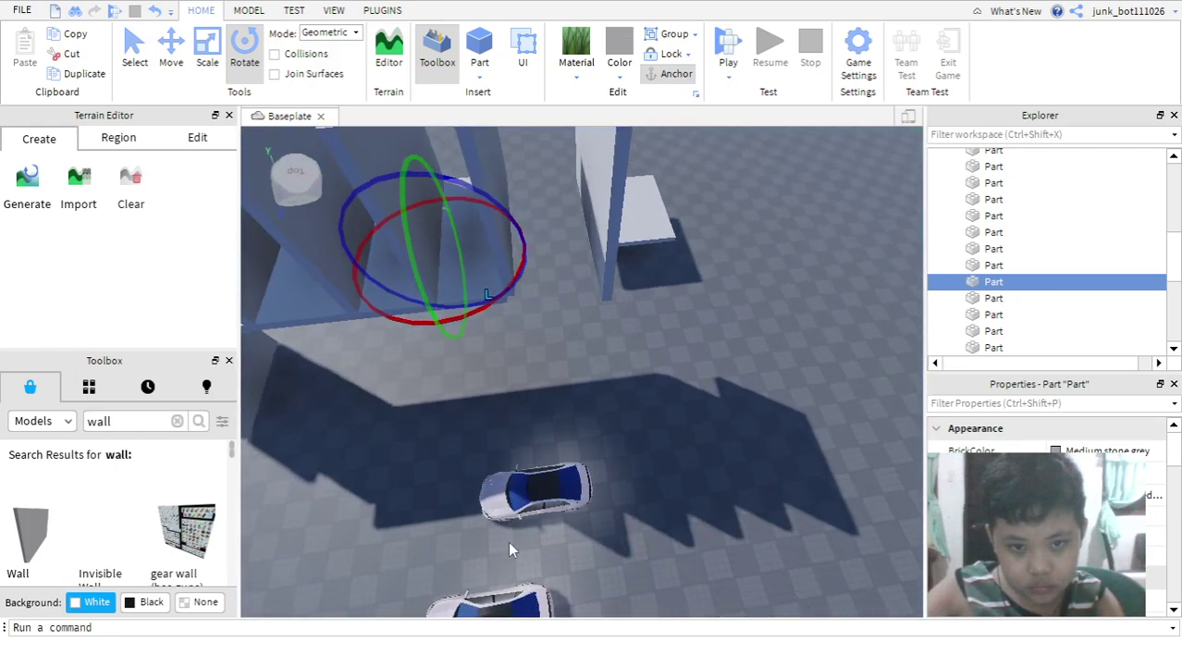
pyautogui.moveTo(698, 452); pyautogui.dragTo(662, 439, button='right')
pyautogui.moveTo(631, 430); pyautogui.dragTo(606, 437)
pyautogui.scroll(5, 607, 437)
pyautogui.moveTo(606, 437); pyautogui.dragTo(606, 436, button='right')
pyautogui.moveTo(606, 436); pyautogui.dragTo(606, 437)
pyautogui.moveTo(606, 437); pyautogui.dragTo(607, 438, button='right')
pyautogui.scroll(-5, 607, 438)
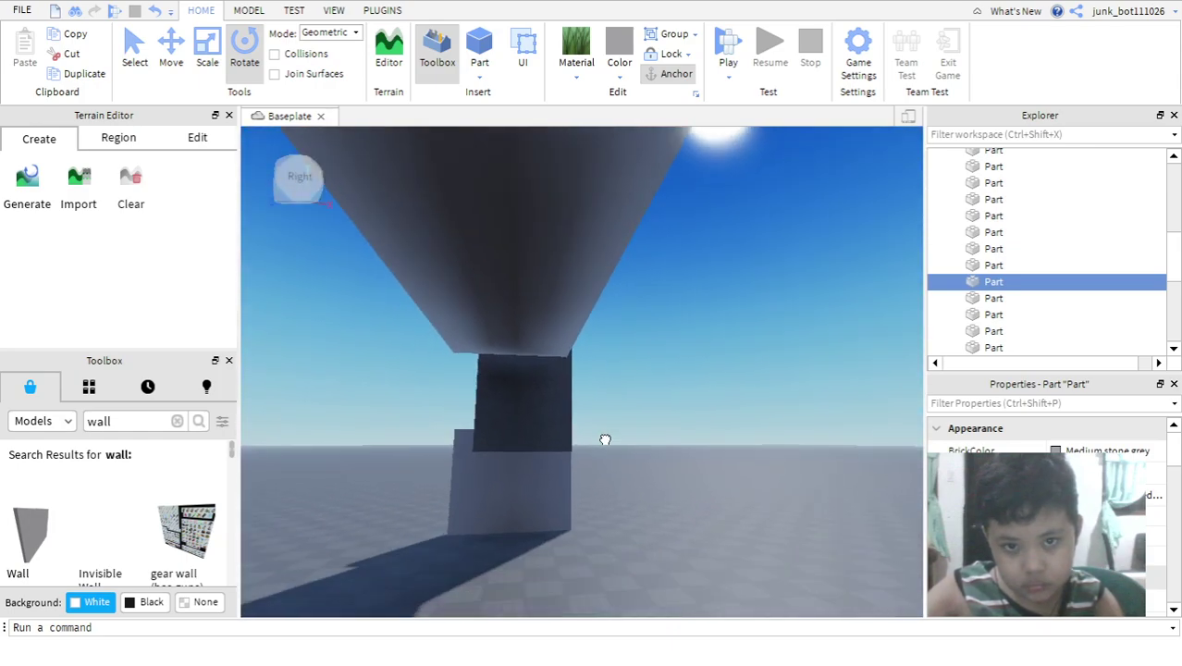
pyautogui.moveTo(606, 437); pyautogui.dragTo(603, 438)
pyautogui.moveTo(607, 438); pyautogui.dragTo(603, 438, button='right')
pyautogui.moveTo(603, 438); pyautogui.dragTo(486, 206)
pyautogui.press('s')
pyautogui.moveTo(611, 263); pyautogui.dragTo(614, 267, button='right')
pyautogui.press('w')
pyautogui.moveTo(711, 316); pyautogui.dragTo(706, 333, button='right')
pyautogui.press('a')
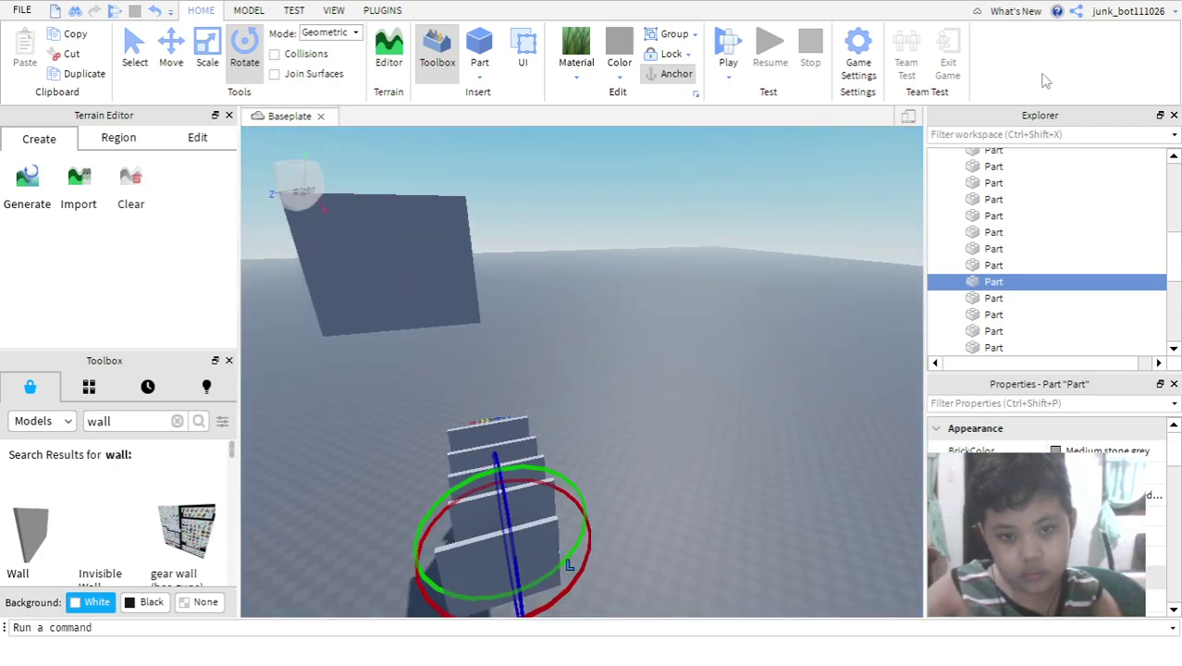
# - Lay a wall flat against the end of the raised floor beyond the last upright wall
pyautogui.moveTo(858, 254); pyautogui.dragTo(679, 428, button='right')
pyautogui.scroll(3, 679, 428)
pyautogui.moveTo(682, 402); pyautogui.dragTo(493, 439)
pyautogui.moveTo(455, 375); pyautogui.dragTo(493, 417)
pyautogui.scroll(-3, 449, 387)
pyautogui.moveTo(592, 424); pyautogui.dragTo(543, 393)
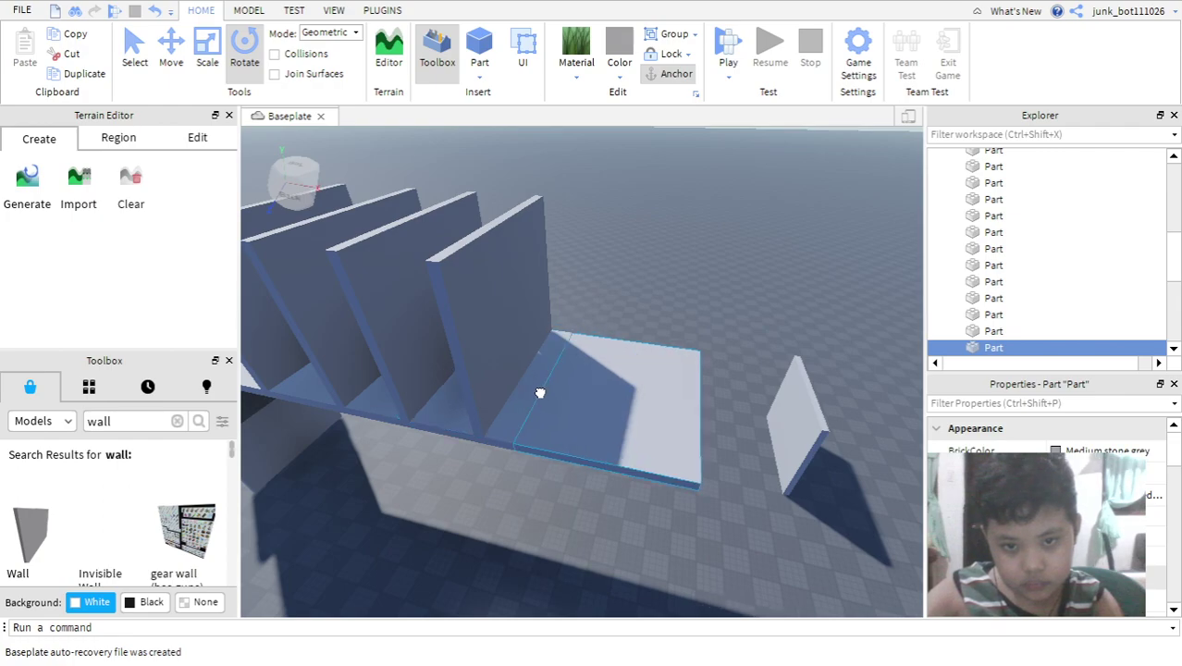
# - Stand the loose ground wall upright on the new floor section and add another Wall
pyautogui.moveTo(799, 449); pyautogui.dragTo(558, 417)
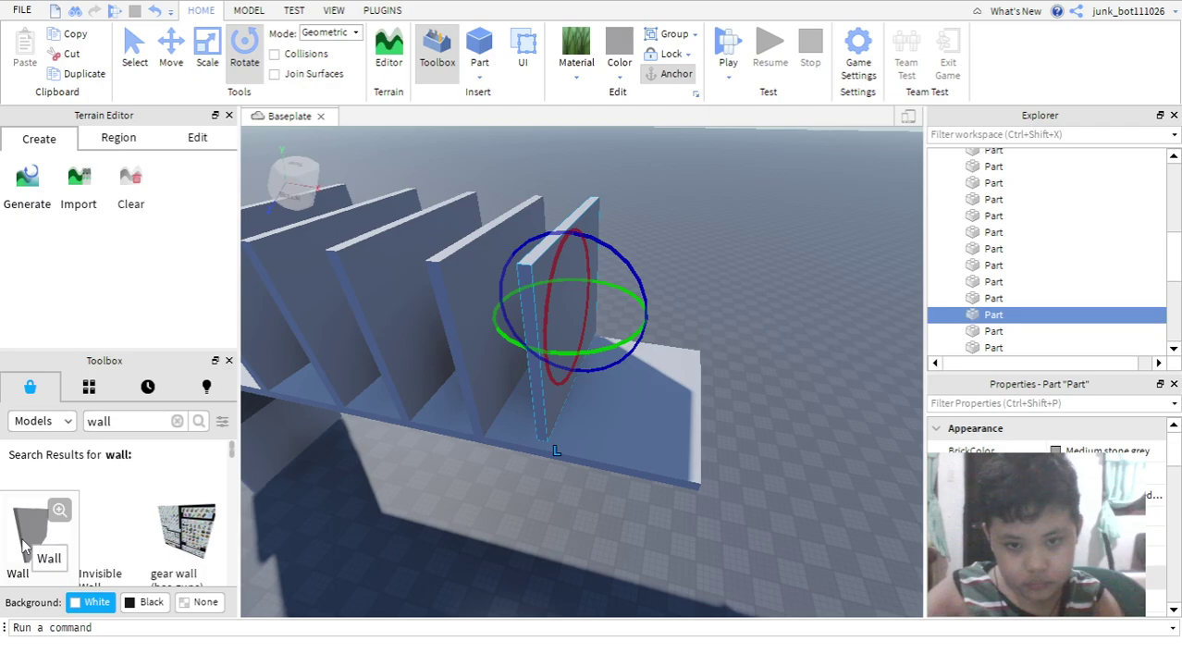
pyautogui.hotkey('ctrl', 'd')
pyautogui.moveTo(532, 333); pyautogui.dragTo(530, 339, button='right')
pyautogui.moveTo(530, 339); pyautogui.dragTo(530, 340)
pyautogui.moveTo(842, 437); pyautogui.dragTo(841, 435, button='right')
pyautogui.moveTo(746, 229); pyautogui.dragTo(746, 222, button='right')
pyautogui.scroll(2, 746, 222)
pyautogui.moveTo(647, 235); pyautogui.dragTo(635, 239)
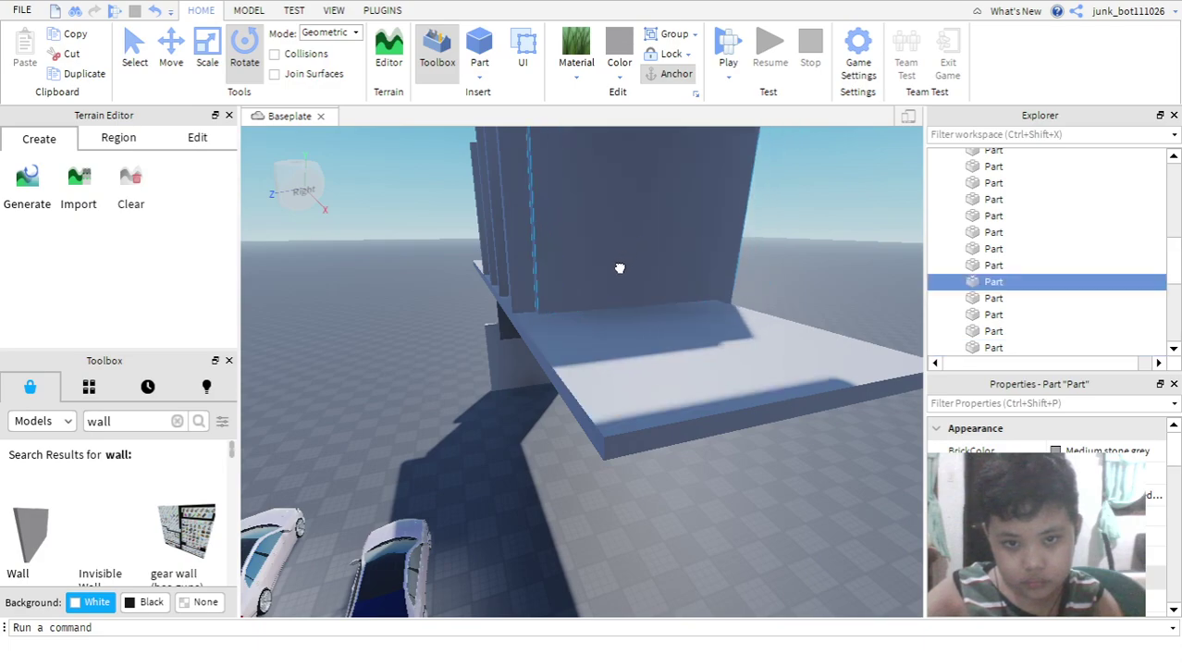
pyautogui.scroll(-6, 624, 250)
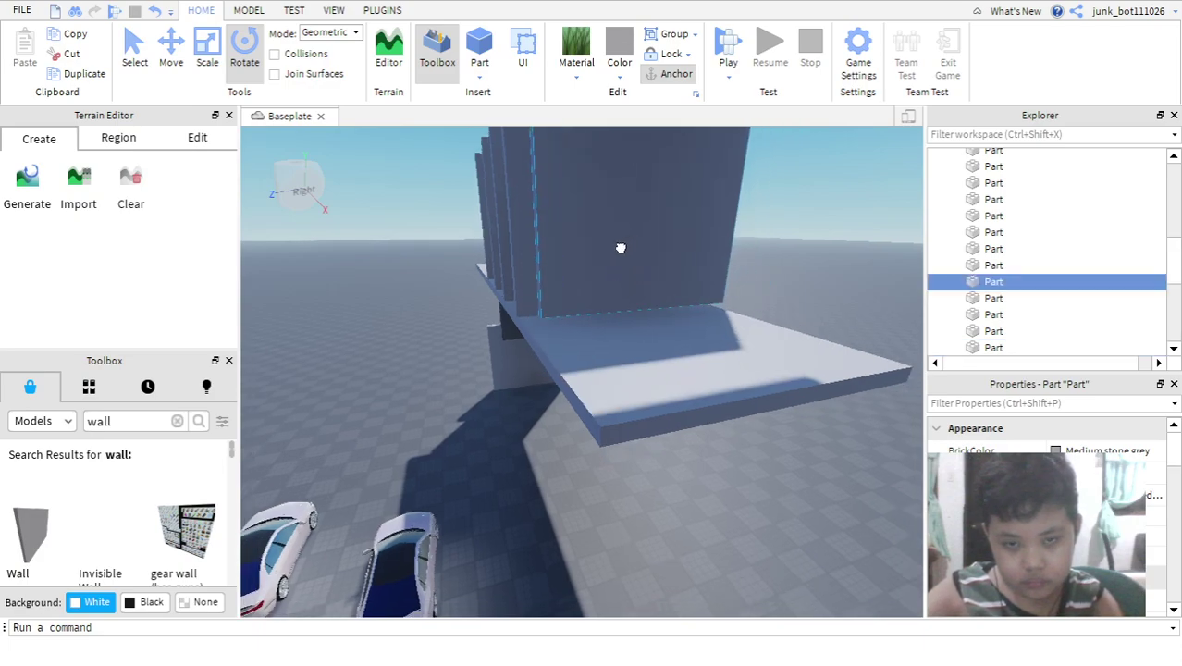
pyautogui.scroll(-2, 603, 331)
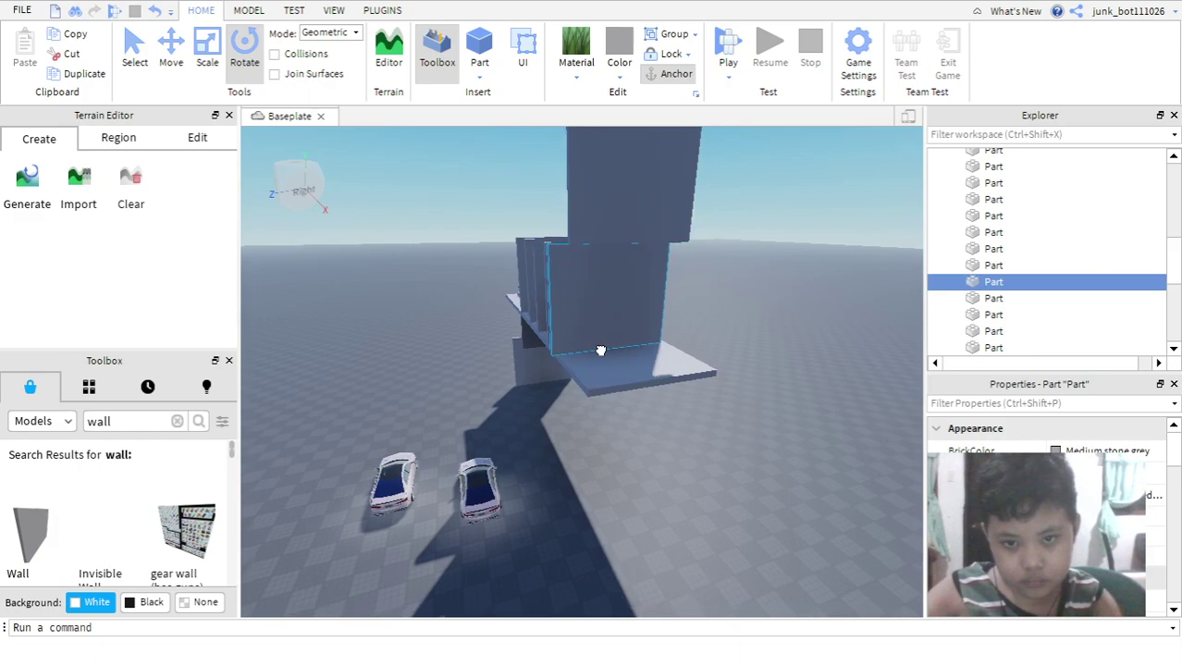
# - Slide the last upright wall outward along the floor to leave a gap to its neighbour
pyautogui.scroll(2, 695, 366)
pyautogui.moveTo(696, 368); pyautogui.dragTo(712, 369, button='right')
pyautogui.scroll(3, 715, 370)
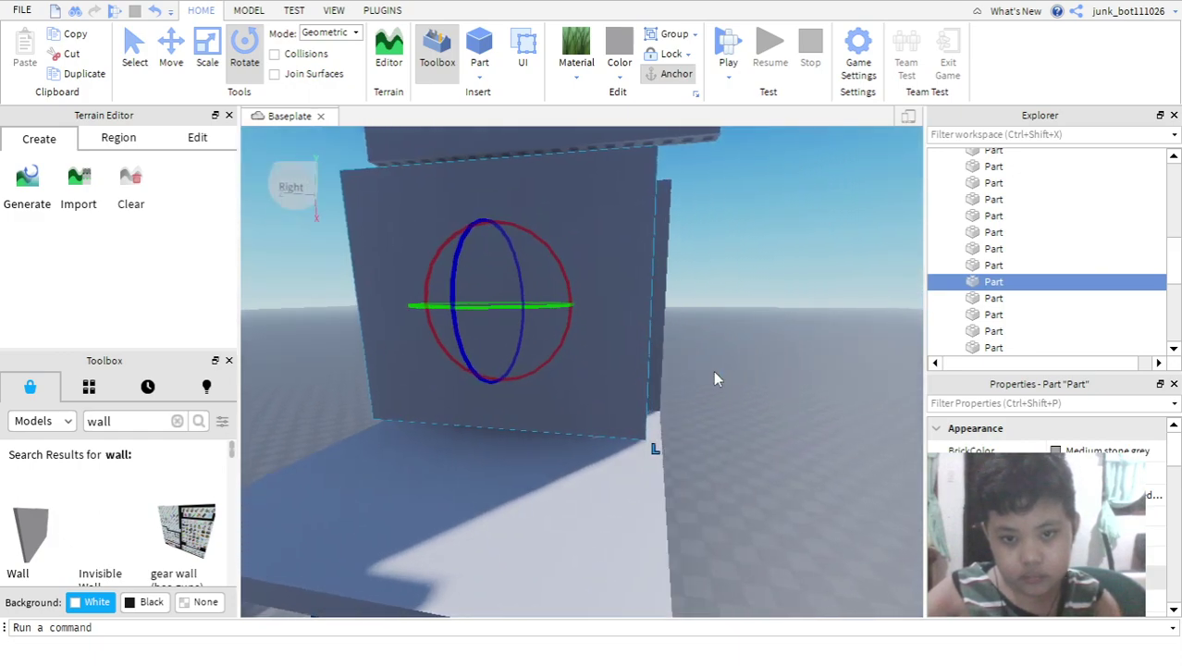
pyautogui.moveTo(621, 330); pyautogui.dragTo(619, 327, button='right')
pyautogui.moveTo(666, 248); pyautogui.dragTo(672, 273)
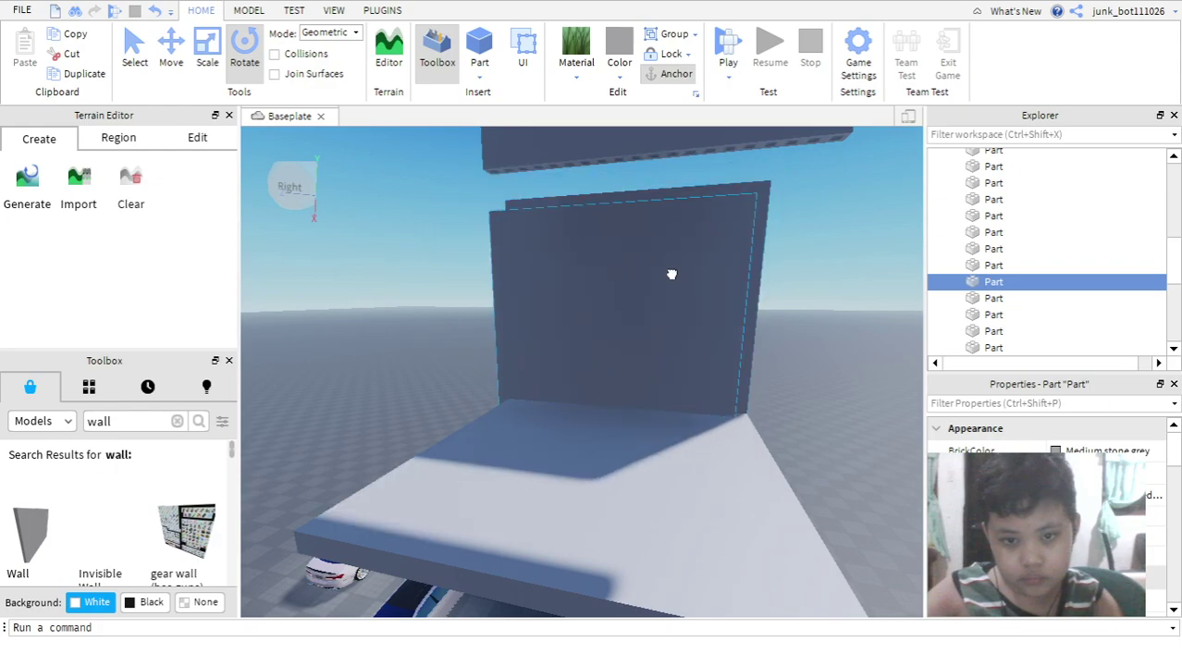
pyautogui.moveTo(682, 331); pyautogui.dragTo(700, 471)
pyautogui.press('d')
pyautogui.moveTo(724, 474)
pyautogui.mouseDown(button='right')
pyautogui.moveTo(694, 473)
pyautogui.moveTo(721, 474)
pyautogui.mouseUp(button='right')
pyautogui.press('d')
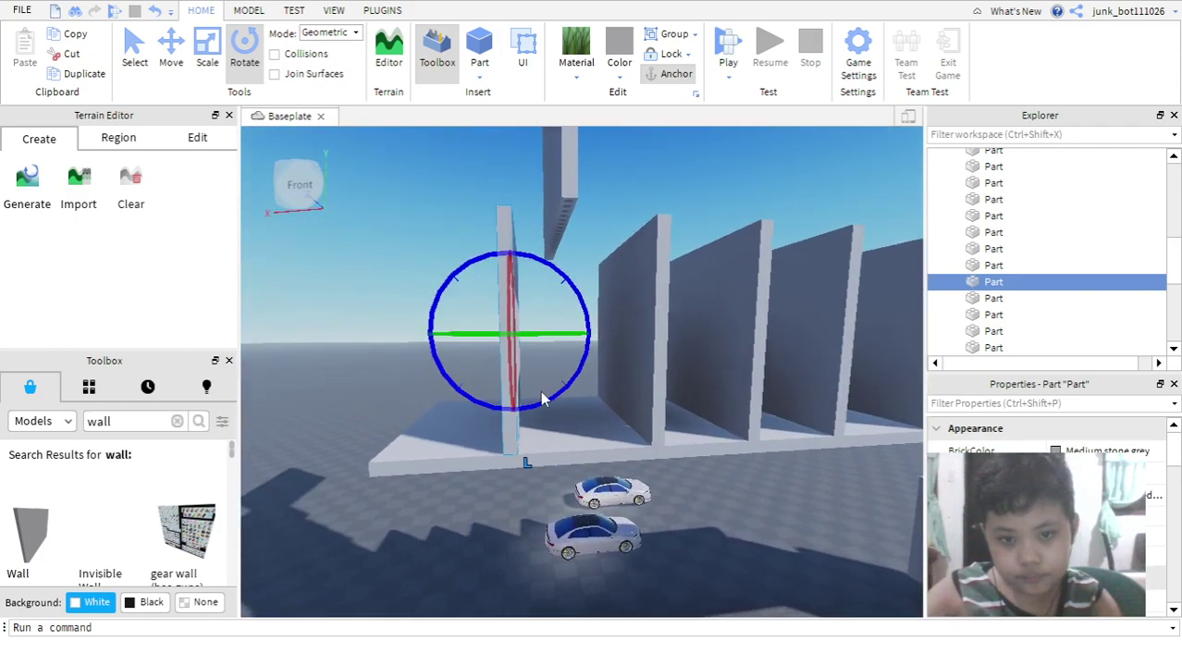
# - Align the outermost upright wall with the side edges of the raised floor
pyautogui.press('a')
pyautogui.moveTo(632, 483); pyautogui.dragTo(630, 487, button='right')
pyautogui.scroll(5, 610, 407)
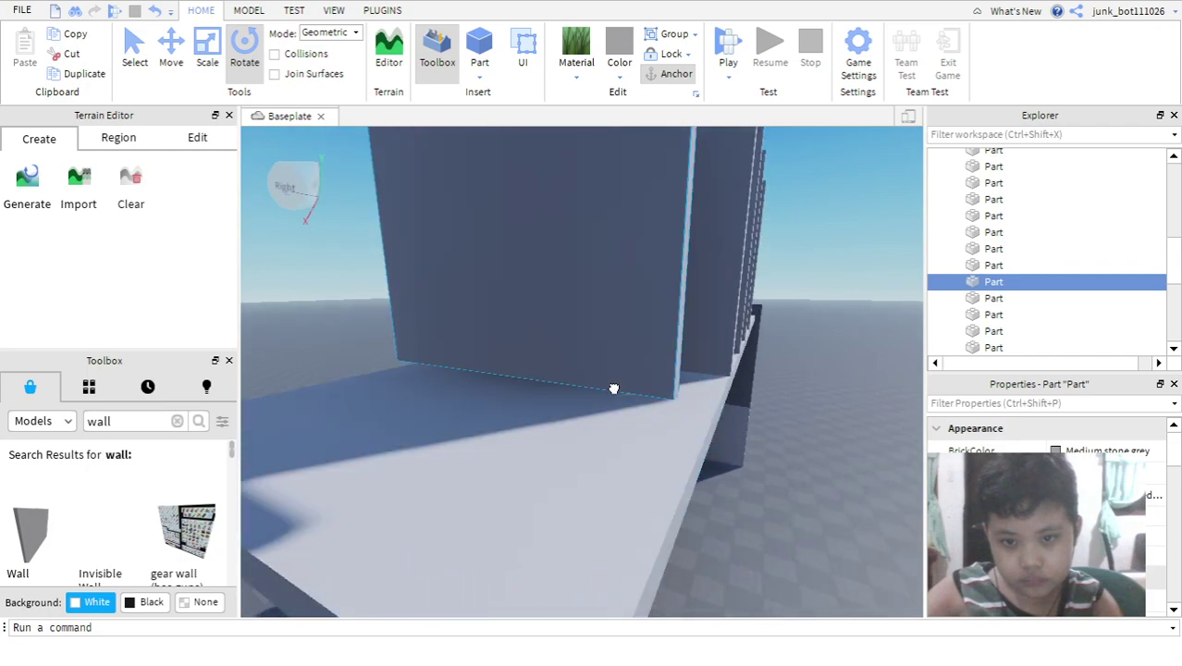
pyautogui.scroll(3, 638, 398)
pyautogui.press('d')
pyautogui.press('d')
pyautogui.press('d')
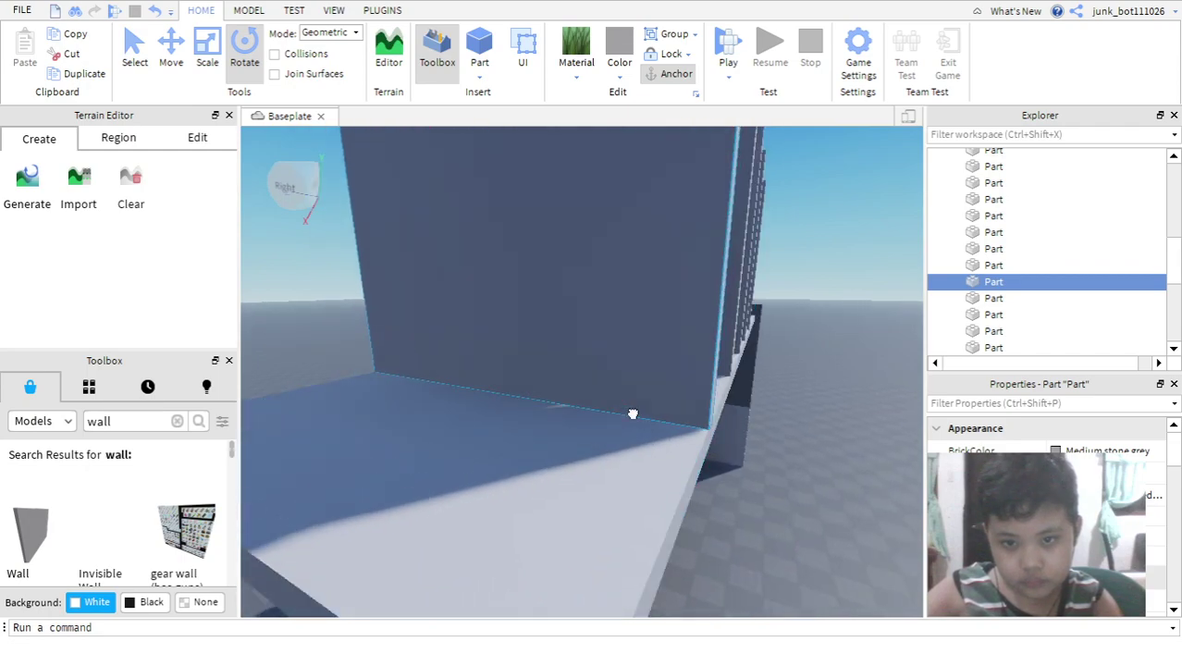
pyautogui.moveTo(675, 423); pyautogui.dragTo(663, 468, button='right')
# - Bring the floating wall down beside the cars, rotate it flat and move it towards the raised floor's end
pyautogui.scroll(-4, 667, 474)
pyautogui.press('a')
pyautogui.press('a')
pyautogui.scroll(-1, 675, 282)
pyautogui.moveTo(649, 164); pyautogui.dragTo(525, 449)
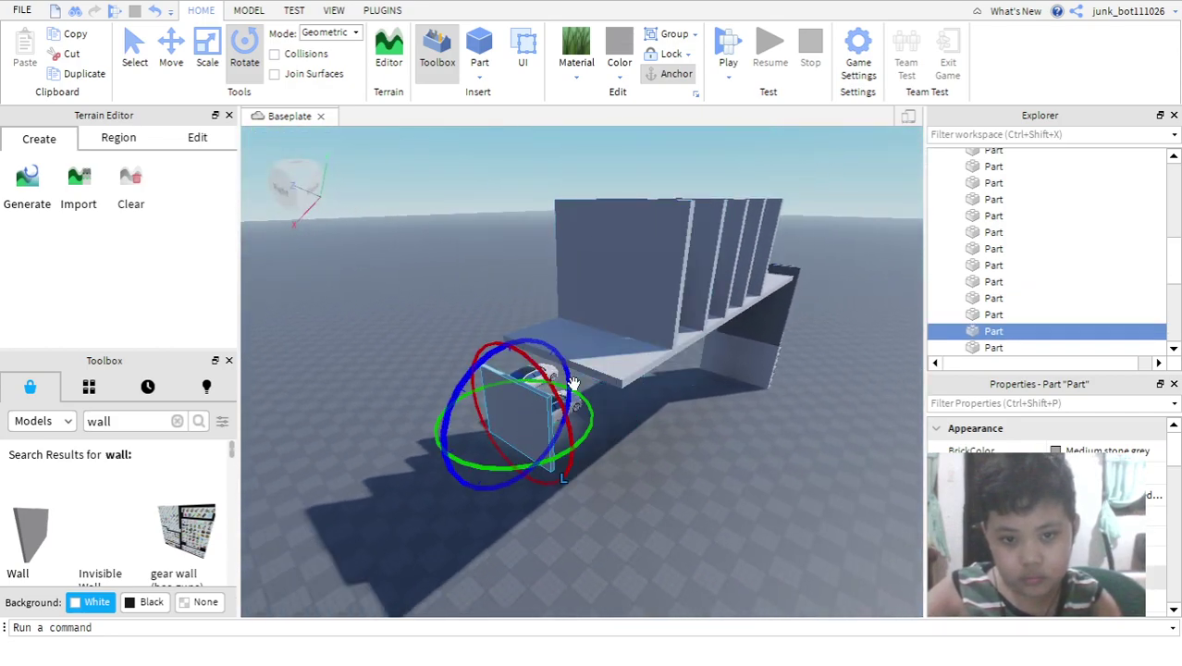
pyautogui.moveTo(562, 378); pyautogui.dragTo(598, 445)
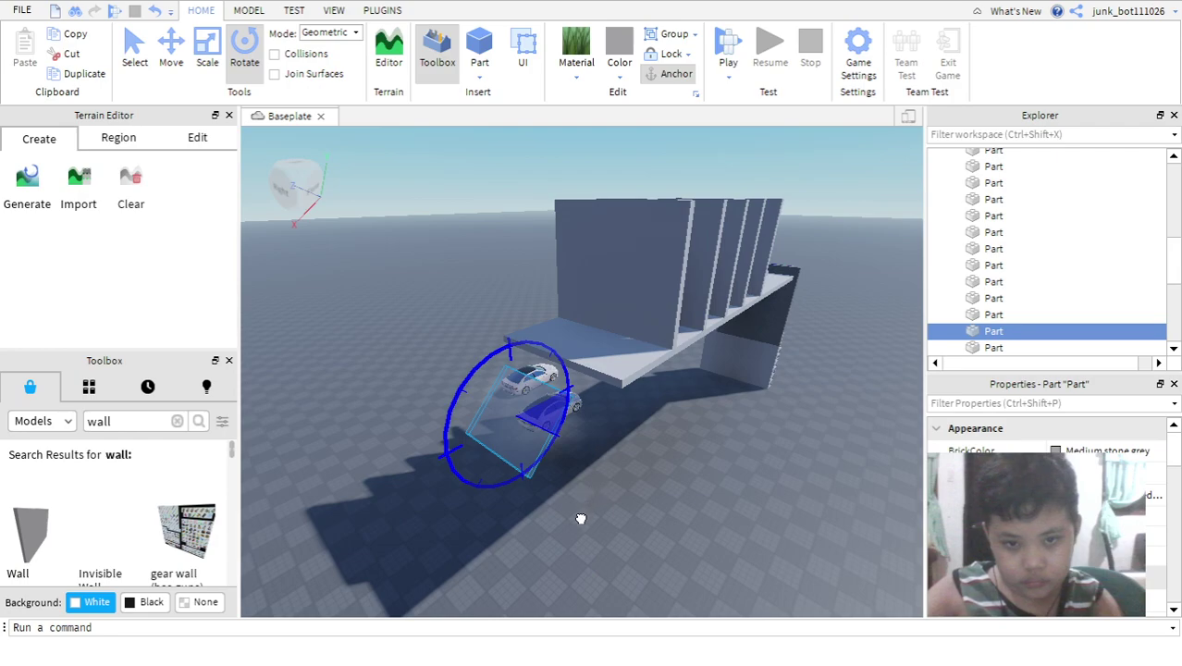
pyautogui.moveTo(525, 392); pyautogui.dragTo(525, 345)
# - Fit the flat wall flush against the end of the raised floor as its next section
pyautogui.moveTo(639, 448); pyautogui.dragTo(638, 447, button='right')
pyautogui.press('w')
pyautogui.moveTo(638, 447); pyautogui.dragTo(646, 429)
pyautogui.hotkey('ctrl', 'z')
pyautogui.press('d')
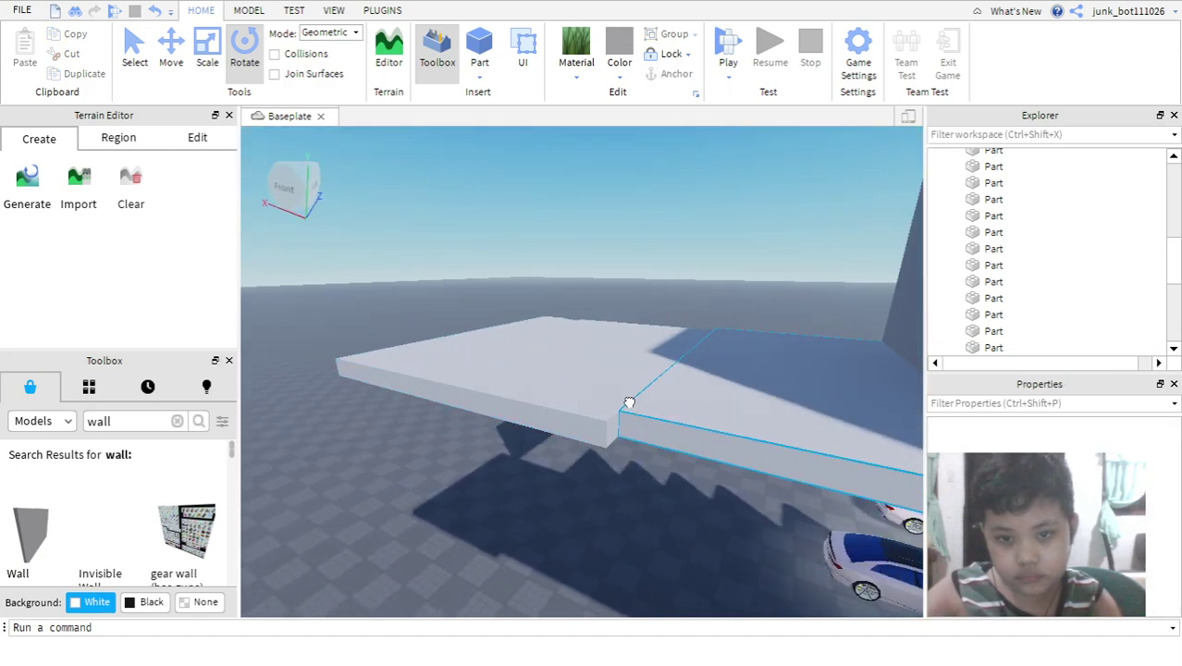
pyautogui.click(629, 402)
pyautogui.moveTo(588, 391); pyautogui.dragTo(662, 415)
pyautogui.moveTo(663, 415); pyautogui.dragTo(606, 396, button='right')
pyautogui.moveTo(662, 414); pyautogui.dragTo(678, 328)
pyautogui.press('s')
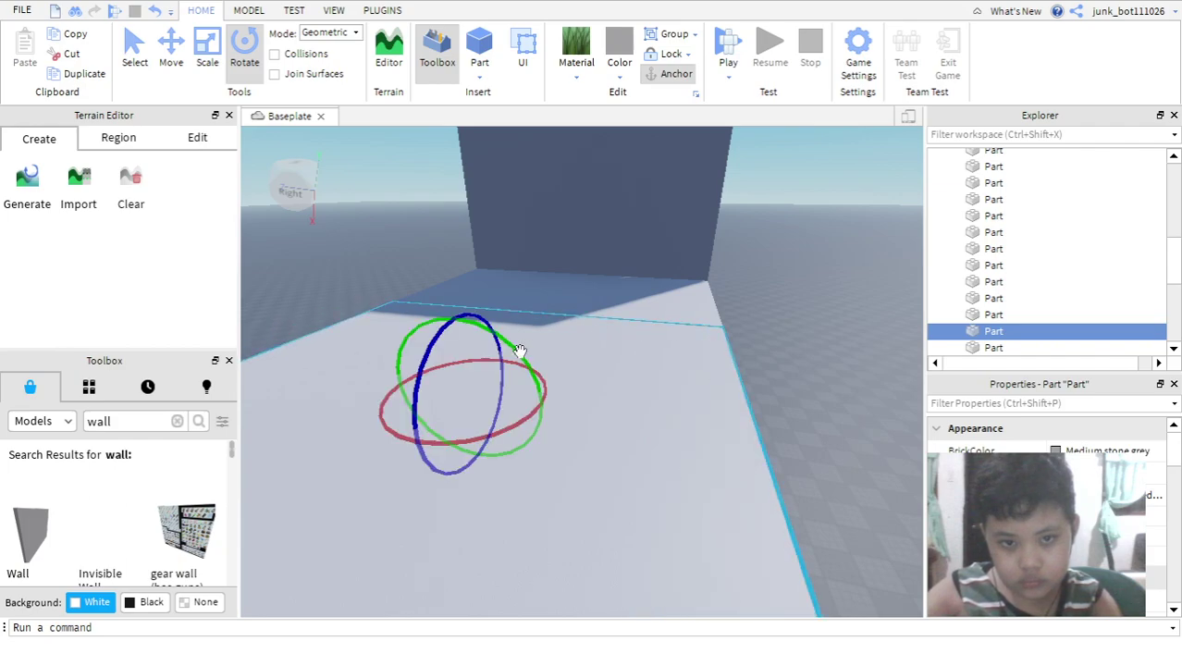
# - Stand another wall upright on the newest floor section, spaced out from the existing row
pyautogui.scroll(-10, 631, 380)
pyautogui.moveTo(586, 236); pyautogui.dragTo(488, 405)
pyautogui.scroll(4, 586, 397)
pyautogui.moveTo(735, 409); pyautogui.dragTo(472, 513, button='right')
pyautogui.press('d')
pyautogui.moveTo(478, 513); pyautogui.dragTo(576, 549)
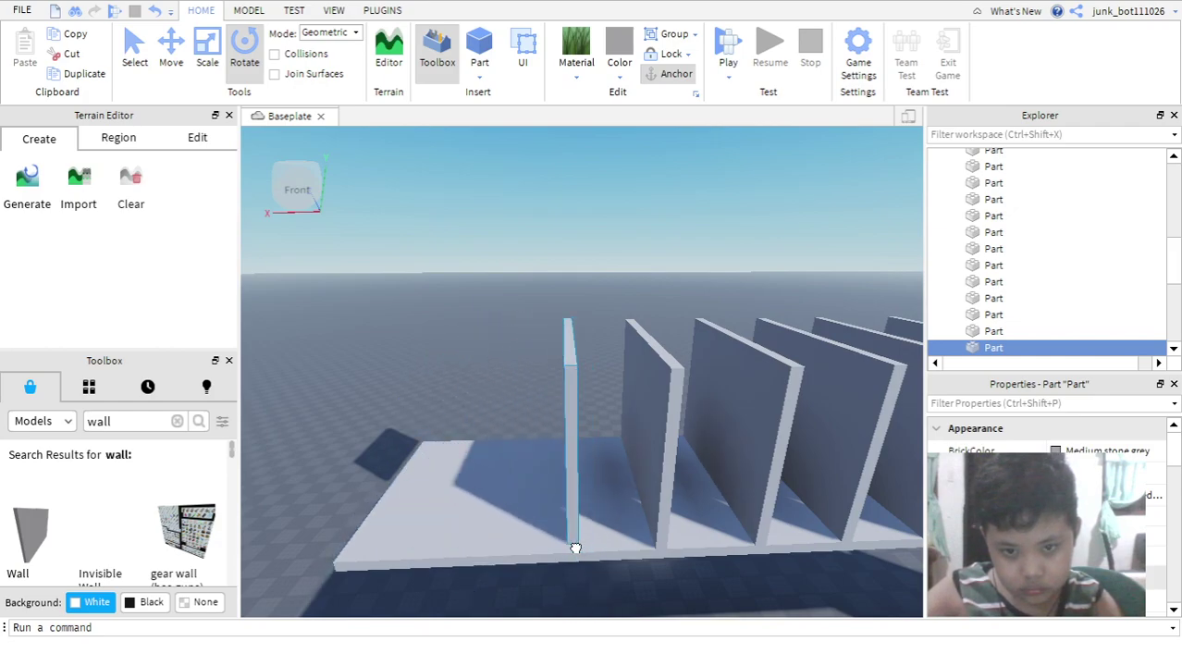
# - Bring the remaining floating wall down and stand it upright at the outer end of the row
pyautogui.scroll(-5, 568, 515)
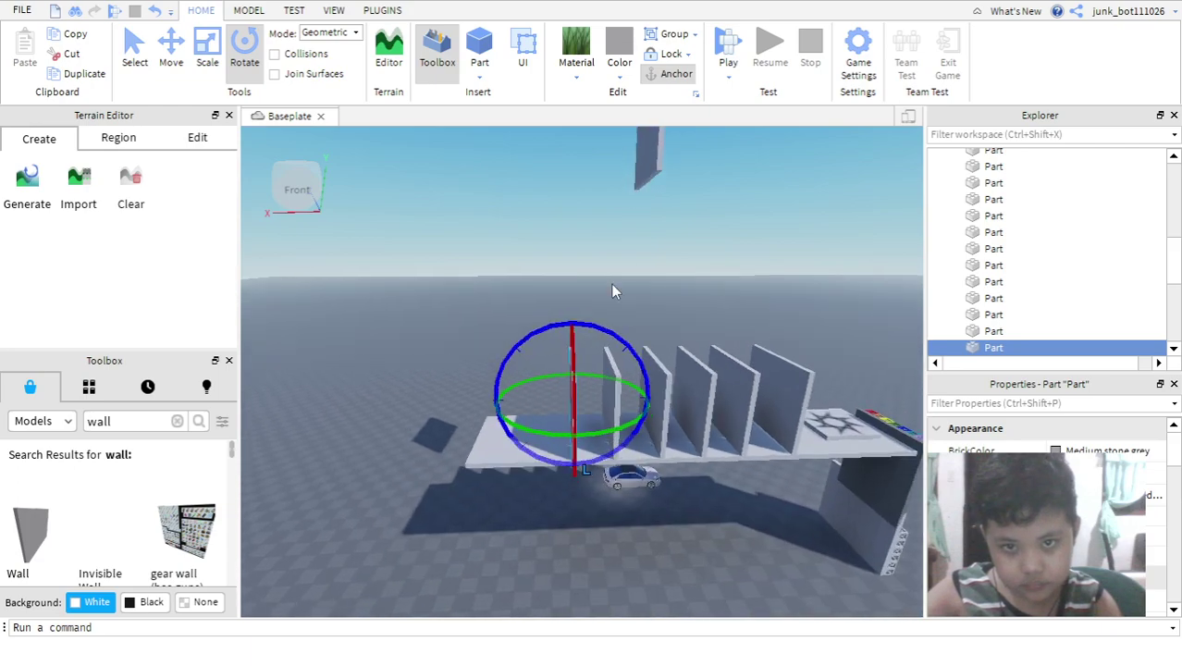
pyautogui.moveTo(645, 174); pyautogui.dragTo(500, 481)
pyautogui.scroll(1, 546, 396)
pyautogui.scroll(-3, 526, 476)
pyautogui.scroll(3, 557, 426)
pyautogui.press('a')
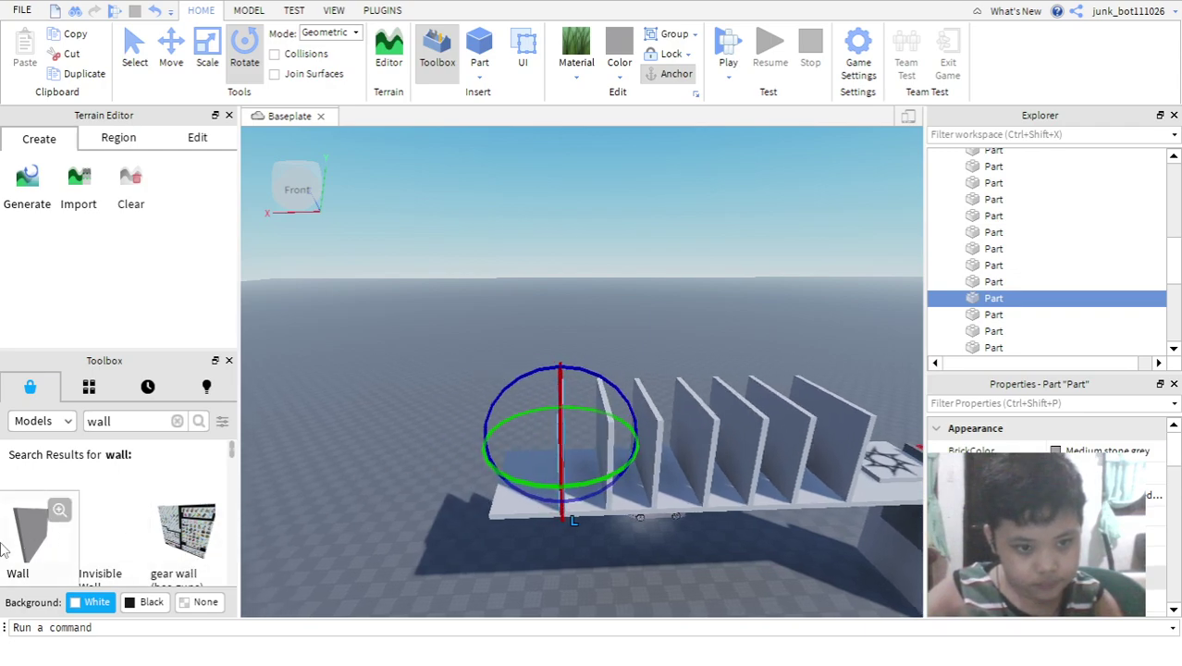
# - Look over the row of walls and browse the wall models in the marketplace results
pyautogui.moveTo(554, 349); pyautogui.dragTo(554, 349, button='right')
pyautogui.press('a')
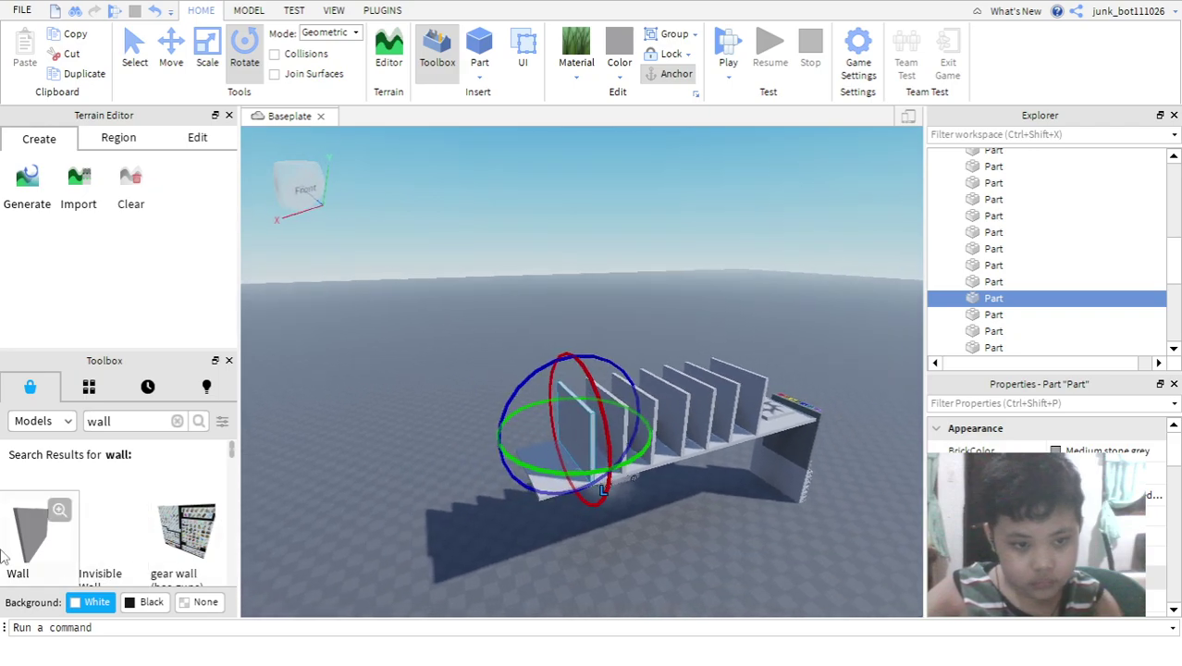
pyautogui.press('w')
pyautogui.moveTo(653, 306); pyautogui.dragTo(640, 337, button='right')
pyautogui.scroll(-3, 130, 490)
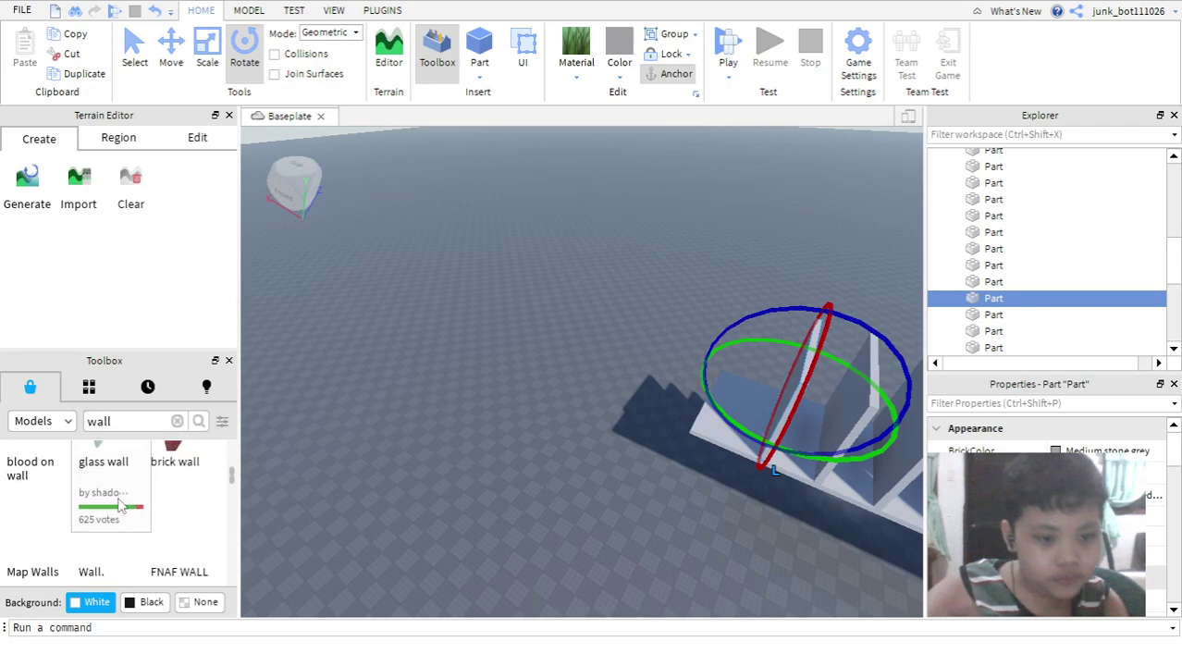
pyautogui.scroll(-4, 162, 510)
pyautogui.scroll(6, 143, 507)
pyautogui.scroll(3, 142, 508)
# - Insert another Wall and position an upright wall near the outer end of the raised floor
pyautogui.click(66, 511)
pyautogui.press('s')
pyautogui.moveTo(670, 559); pyautogui.dragTo(298, 312, button='right')
pyautogui.moveTo(378, 288); pyautogui.dragTo(672, 332)
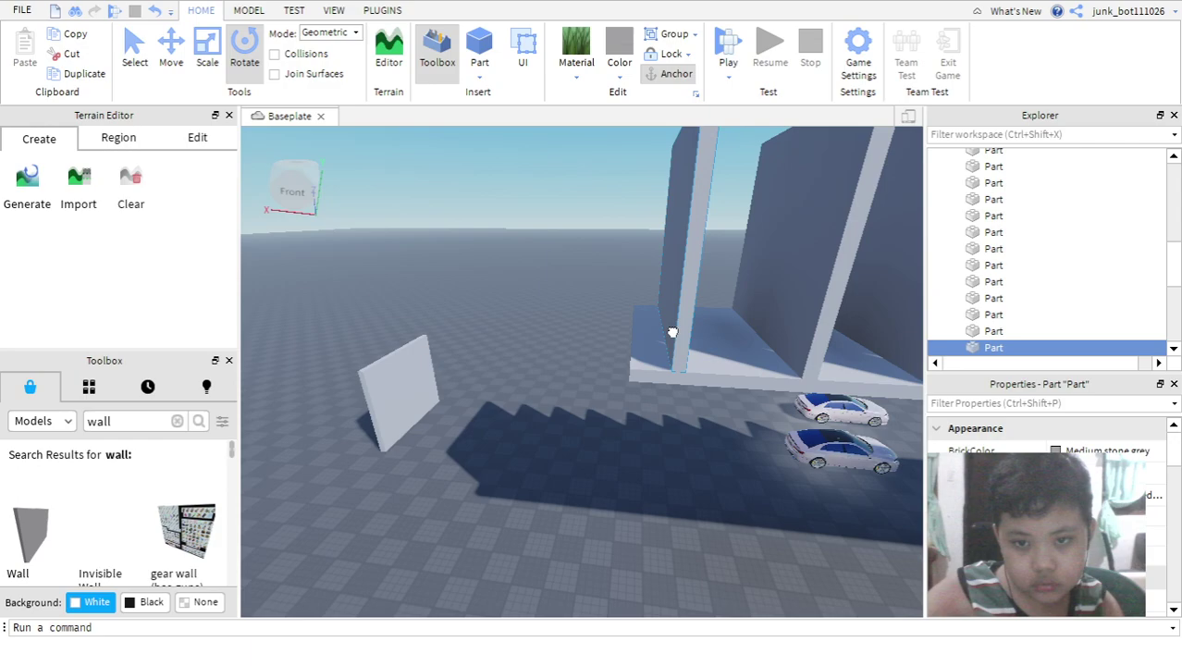
# - Select the loose wall standing on the baseplate, bring it closer to the raised structure and rotate it towards lying flat
pyautogui.click(438, 370)
pyautogui.moveTo(422, 376); pyautogui.dragTo(542, 446)
pyautogui.scroll(2, 538, 450)
pyautogui.scroll(-3, 542, 446)
pyautogui.moveTo(624, 378); pyautogui.dragTo(599, 342)
pyautogui.moveTo(532, 372); pyautogui.dragTo(521, 474)
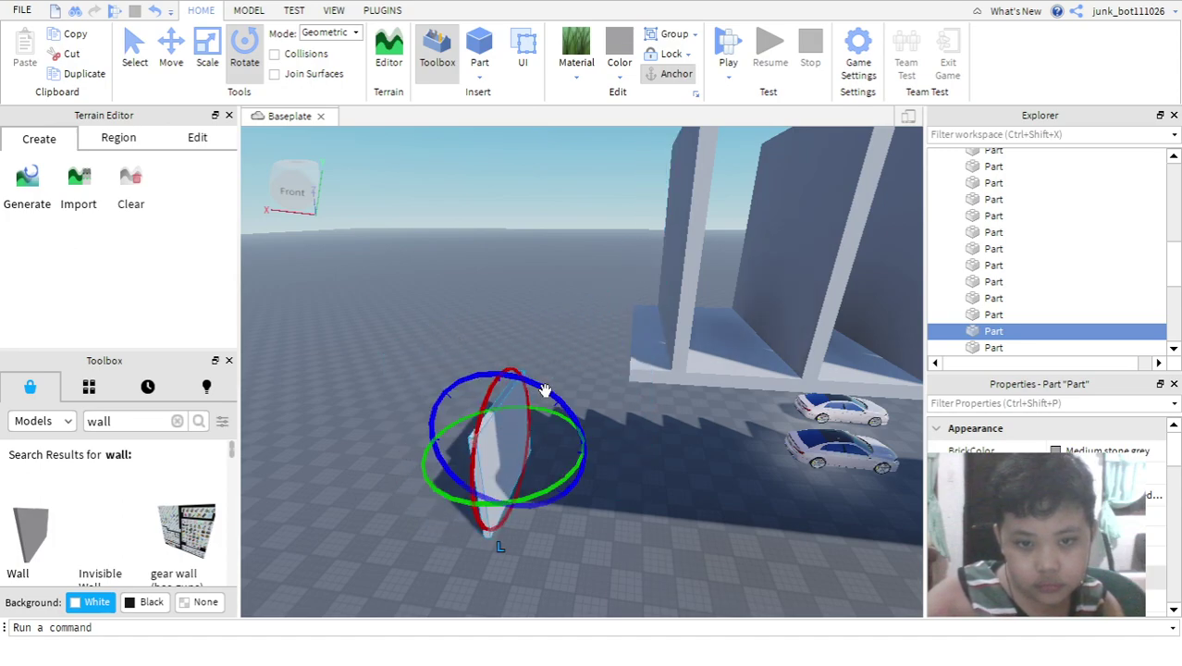
pyautogui.moveTo(546, 390); pyautogui.dragTo(615, 455)
# - Try to position the flat wall at the outer end of the raised floor as another floor section
pyautogui.moveTo(499, 462); pyautogui.dragTo(656, 400)
pyautogui.moveTo(658, 398); pyautogui.dragTo(657, 400, button='right')
pyautogui.moveTo(657, 399); pyautogui.dragTo(656, 399)
pyautogui.moveTo(657, 399); pyautogui.dragTo(656, 399, button='right')
pyautogui.moveTo(656, 400); pyautogui.dragTo(657, 399)
pyautogui.moveTo(657, 399); pyautogui.dragTo(657, 399, button='right')
pyautogui.scroll(-5, 570, 467)
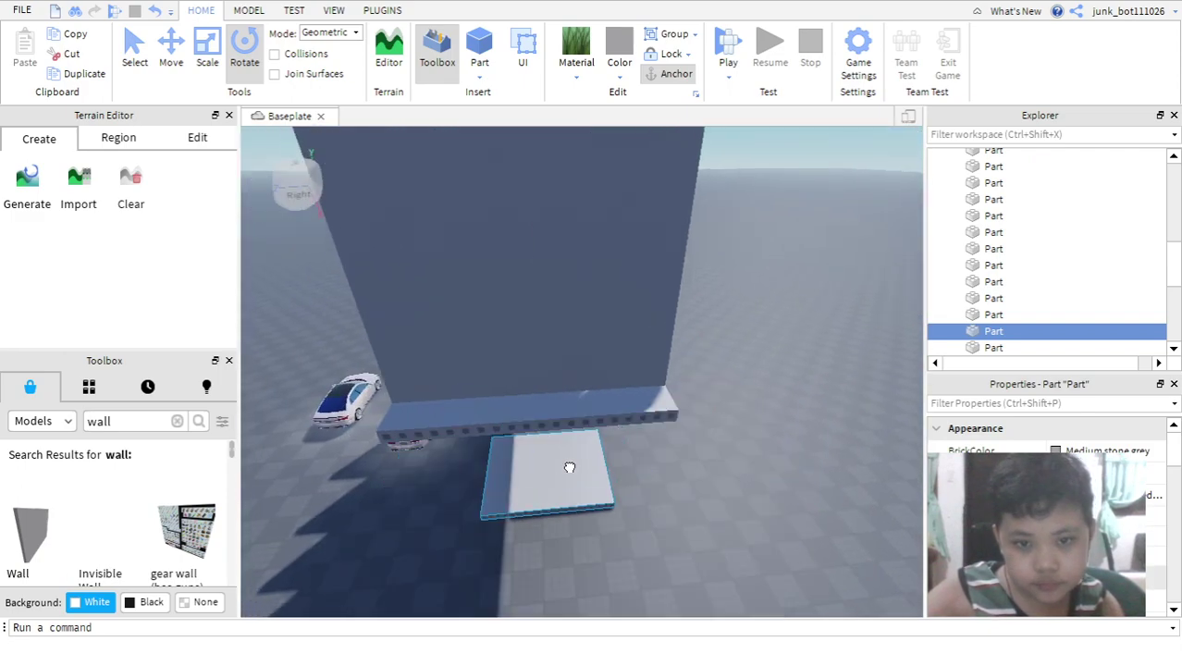
pyautogui.moveTo(557, 429); pyautogui.dragTo(593, 417)
pyautogui.scroll(-5, 499, 476)
pyautogui.moveTo(493, 483); pyautogui.dragTo(11, 520, button='right')
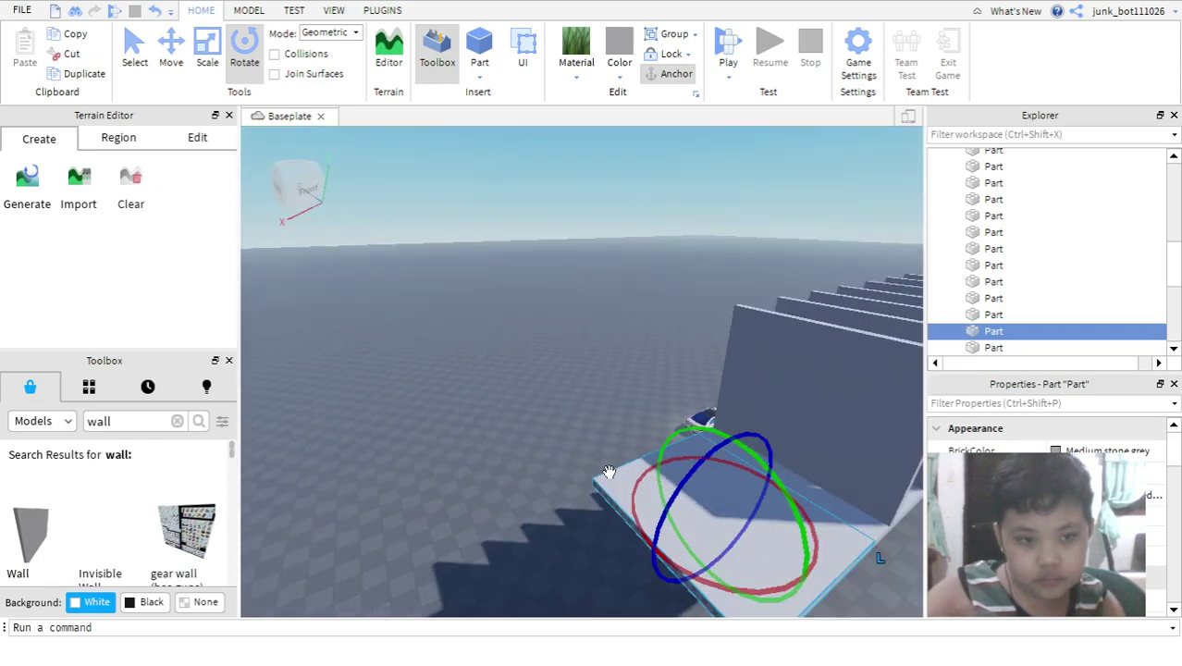
pyautogui.press('d')
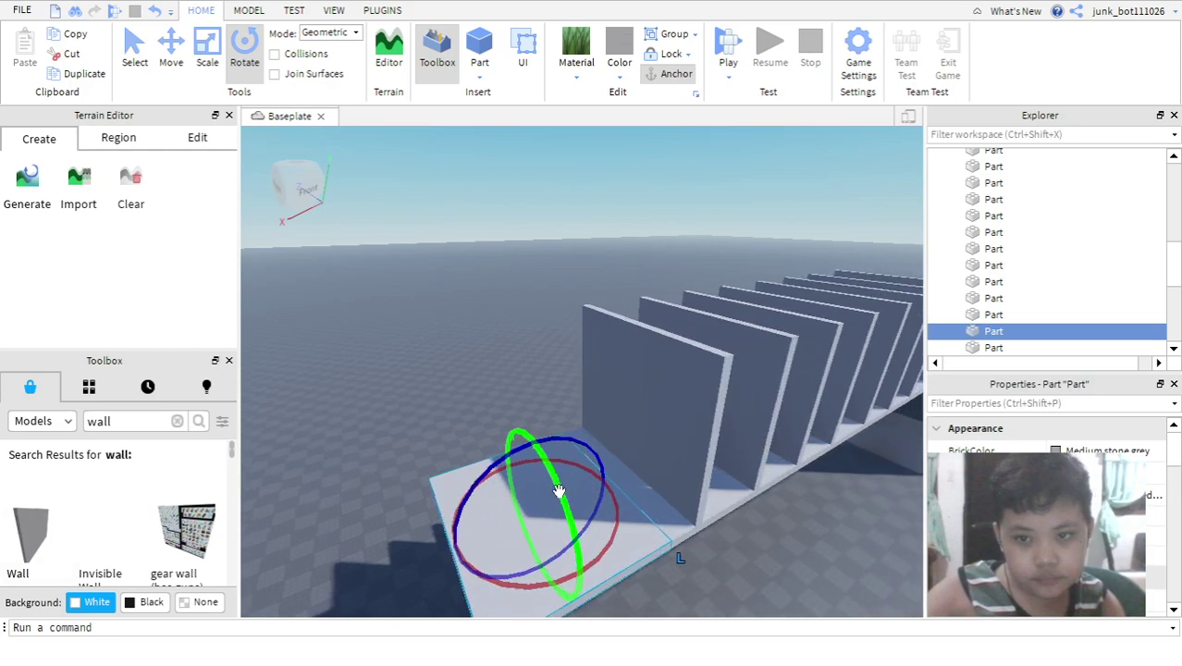
pyautogui.press('d')
pyautogui.press('s')
pyautogui.press('a')
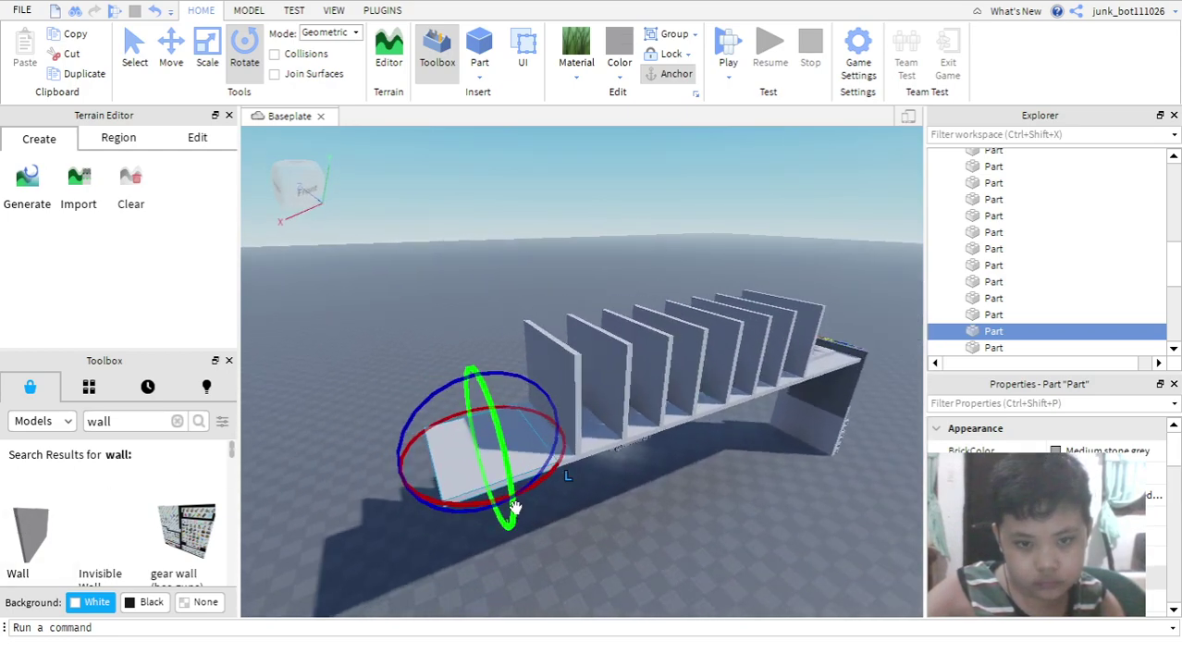
# - Move the flat wall off the floor's outer end and down underneath the raised structure near the cars
pyautogui.moveTo(474, 474); pyautogui.dragTo(451, 477)
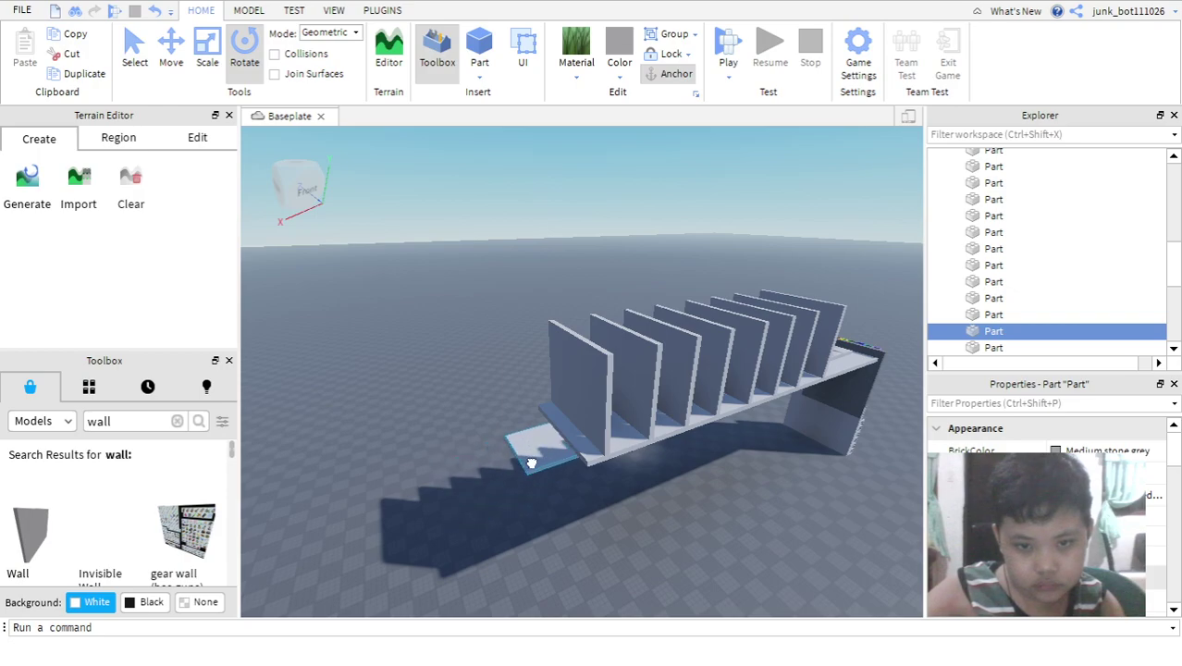
pyautogui.press('a')
pyautogui.moveTo(551, 447); pyautogui.dragTo(591, 448)
pyautogui.moveTo(588, 449); pyautogui.dragTo(591, 449, button='right')
pyautogui.moveTo(591, 449); pyautogui.dragTo(415, 460)
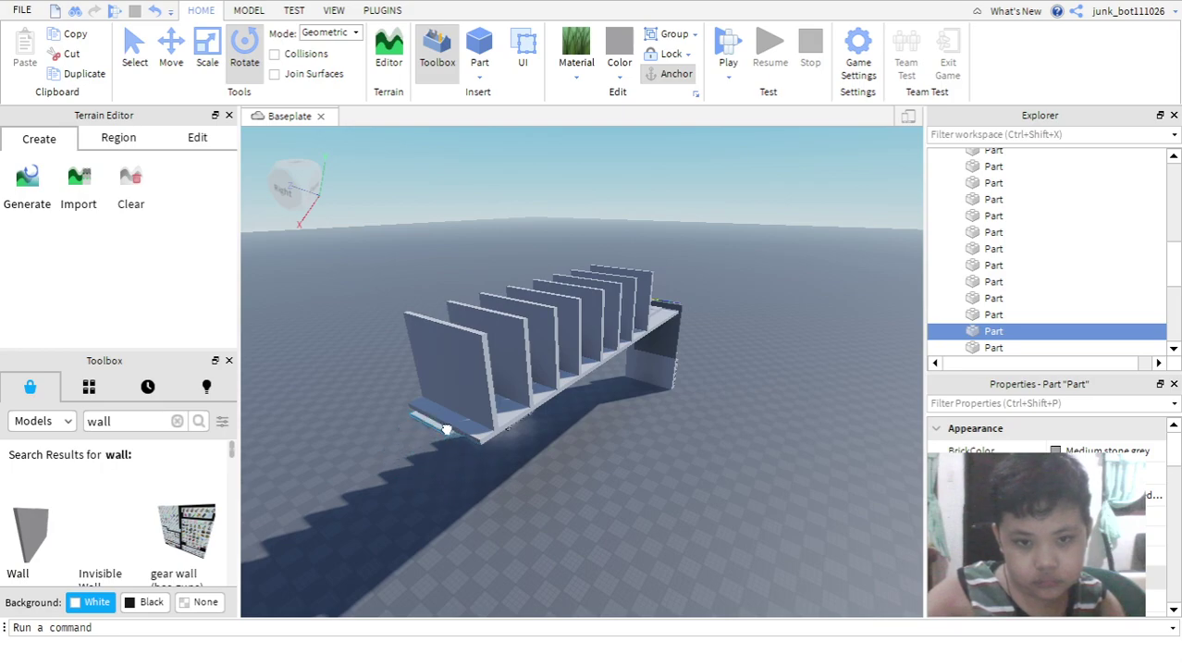
pyautogui.press('a')
pyautogui.moveTo(448, 441); pyautogui.dragTo(385, 431)
pyautogui.press('d')
pyautogui.press('w')
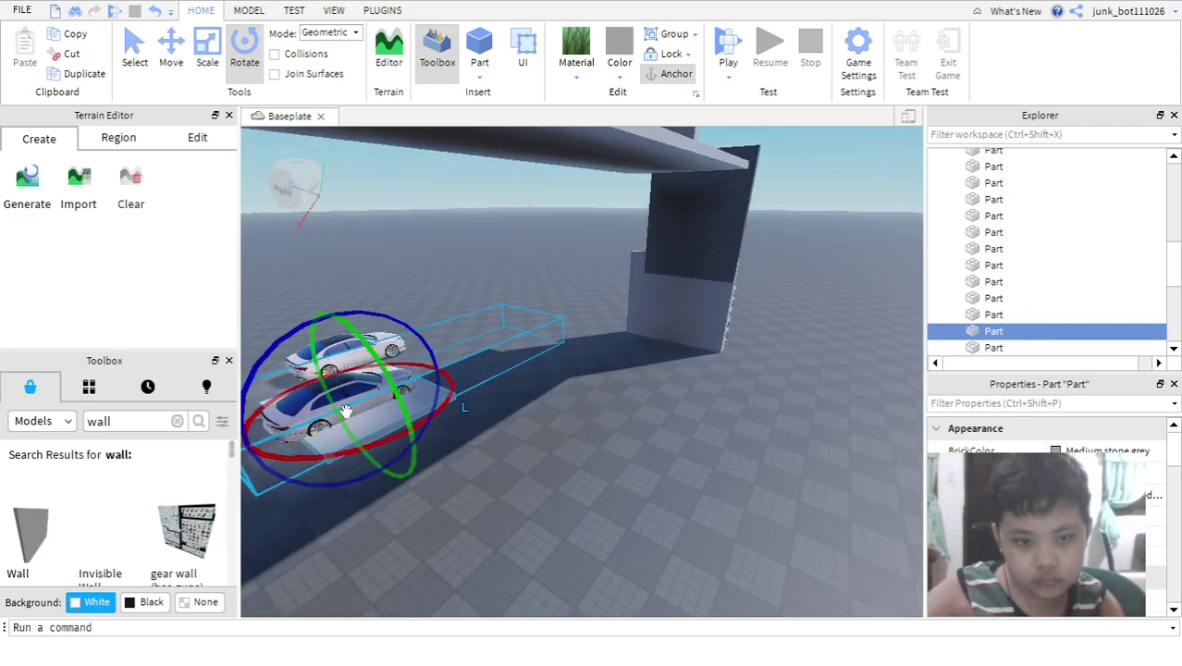
# - Select one of the 2019 Valor V47k GTS cars beneath the raised floor and reposition it
pyautogui.click(347, 403)
pyautogui.moveTo(360, 410); pyautogui.dragTo(354, 405)
pyautogui.moveTo(346, 398); pyautogui.dragTo(388, 423, button='right')
pyautogui.moveTo(467, 439); pyautogui.dragTo(578, 467)
pyautogui.press('w')
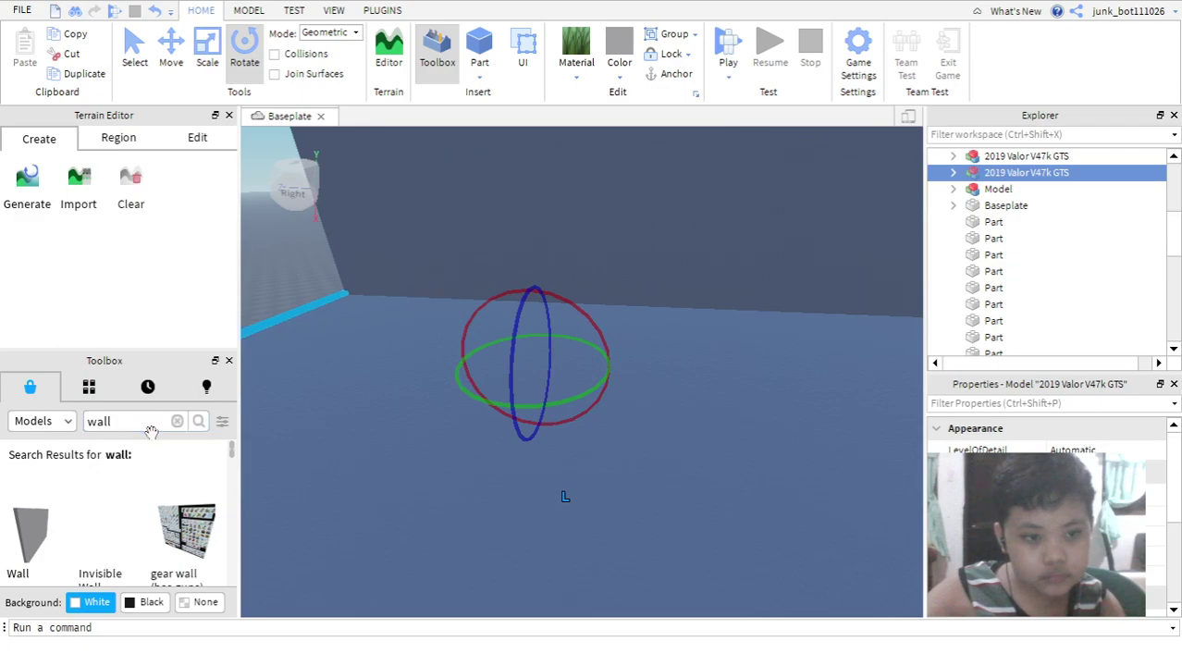
# - Search the model marketplace for mountains instead of walls
pyautogui.click(153, 421)
pyautogui.press('BackSpace')
pyautogui.press('BackSpace')
pyautogui.press('BackSpace')
pyautogui.press('BackSpace')
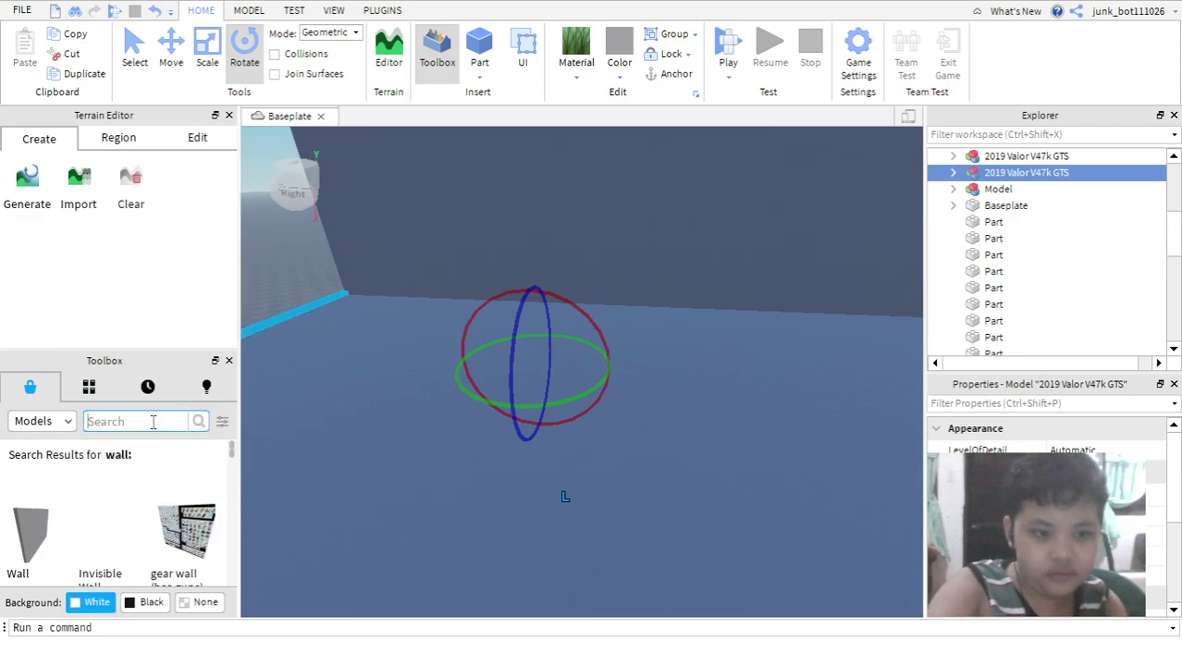
pyautogui.write('mountains')
pyautogui.press('Return')
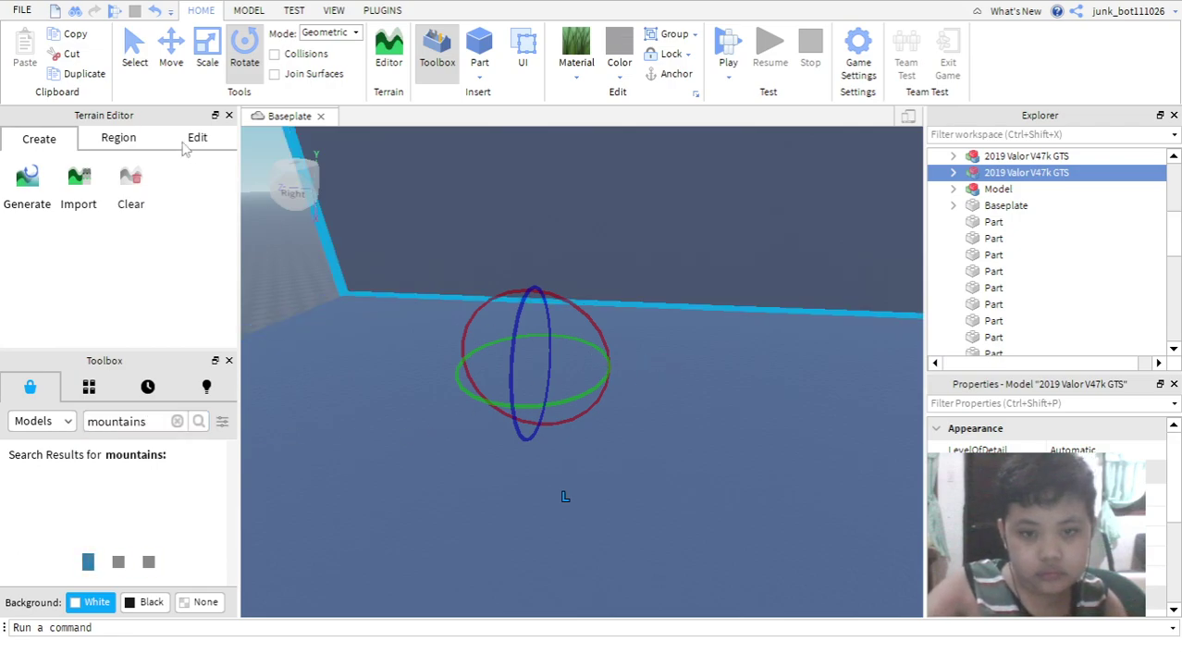
# - Browse the mountain models in the marketplace results and compare their thumbnails
pyautogui.moveTo(259, 241); pyautogui.dragTo(479, 411, button='right')
pyautogui.scroll(-1, 180, 514)
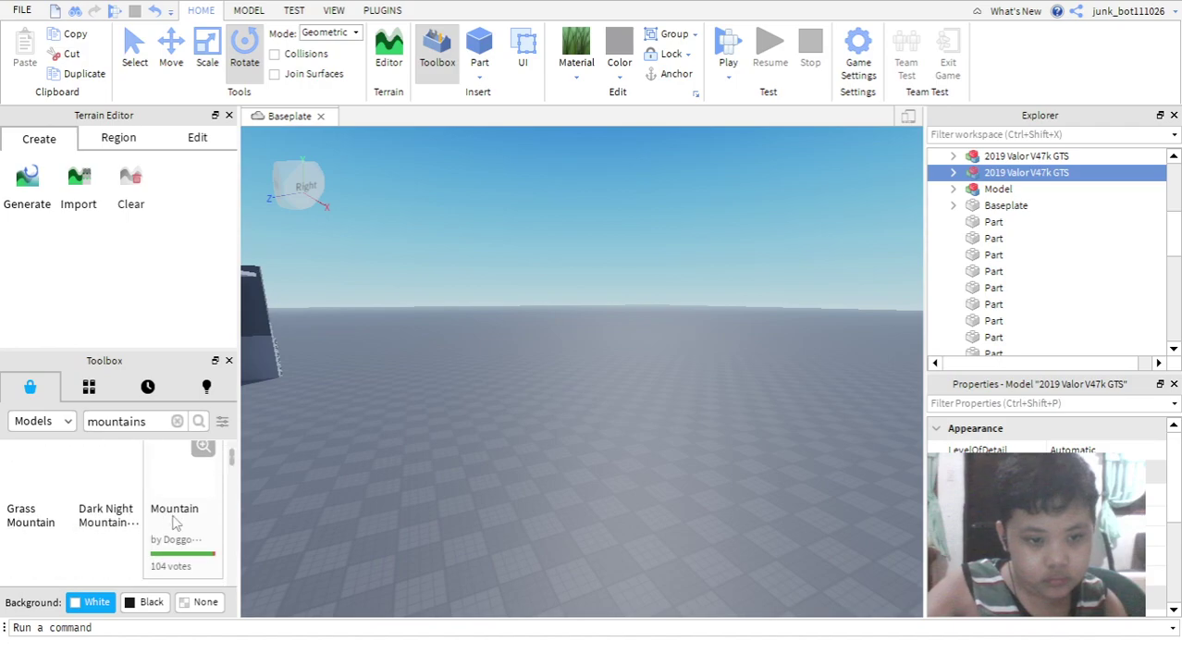
pyautogui.scroll(-2, 180, 518)
pyautogui.scroll(3, 165, 525)
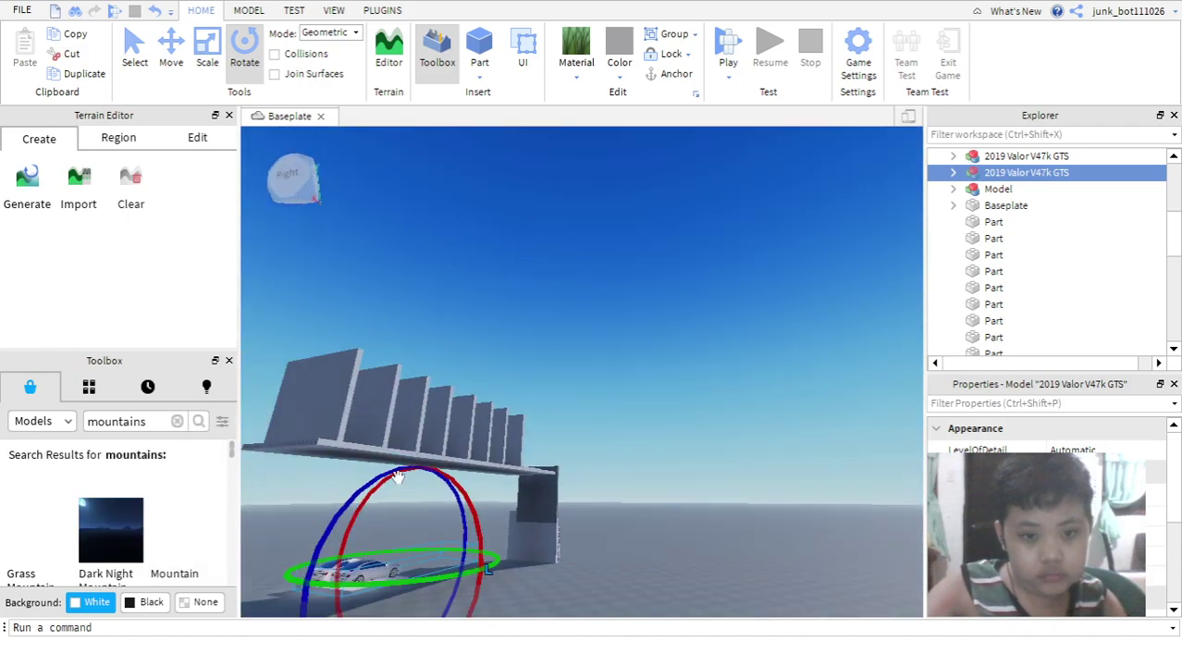
pyautogui.moveTo(397, 477); pyautogui.dragTo(397, 477, button='right')
pyautogui.press('d')
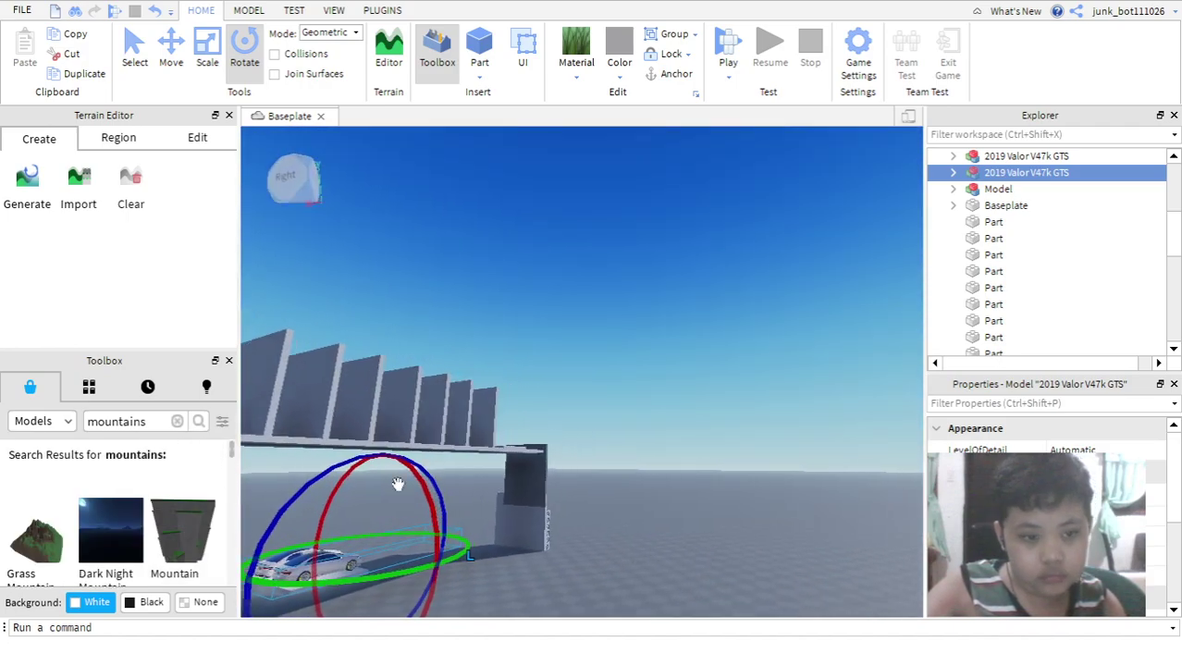
pyautogui.scroll(-2, 157, 567)
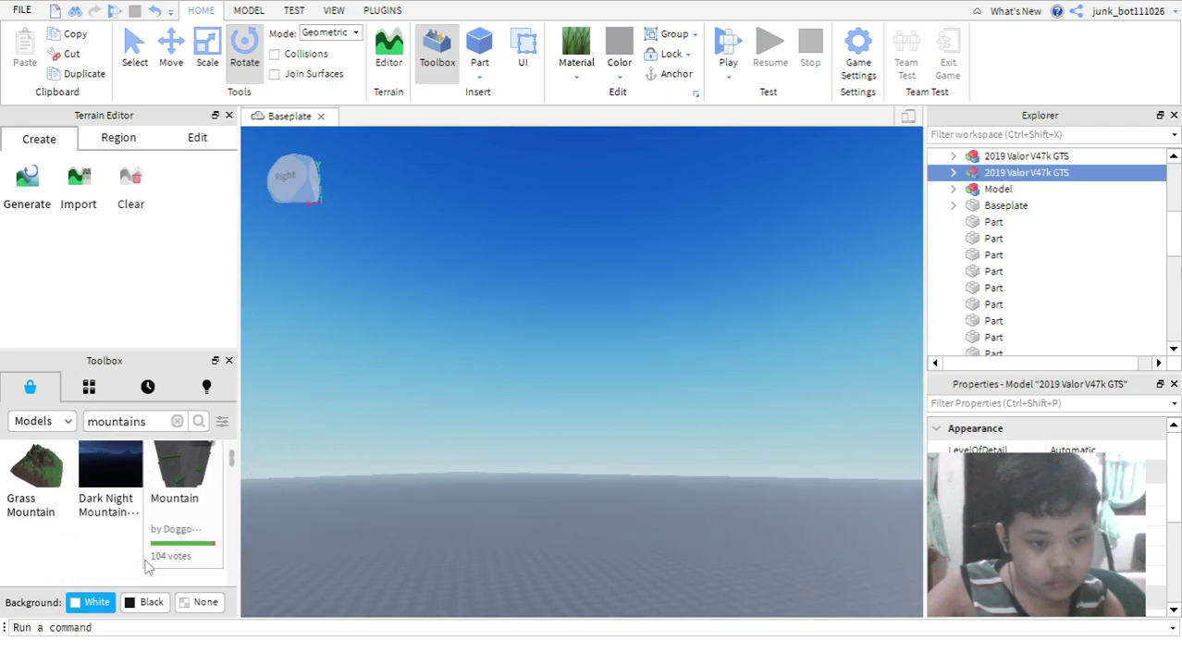
pyautogui.moveTo(480, 491); pyautogui.dragTo(483, 472, button='right')
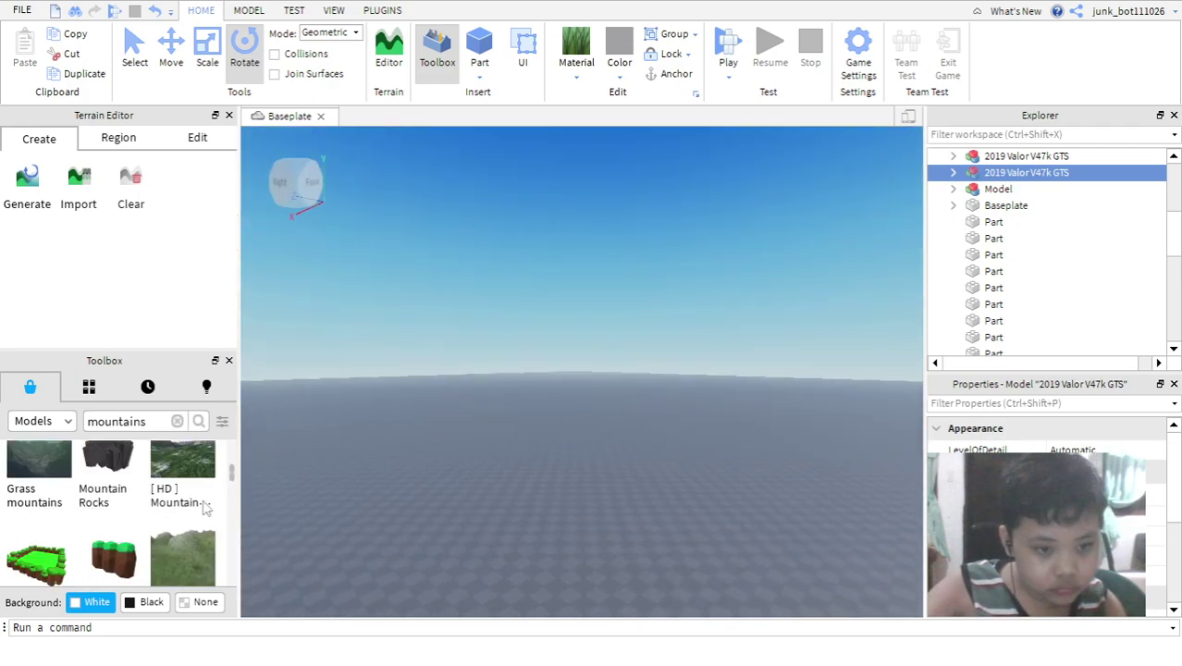
pyautogui.scroll(-1, 165, 524)
pyautogui.scroll(-2, 130, 566)
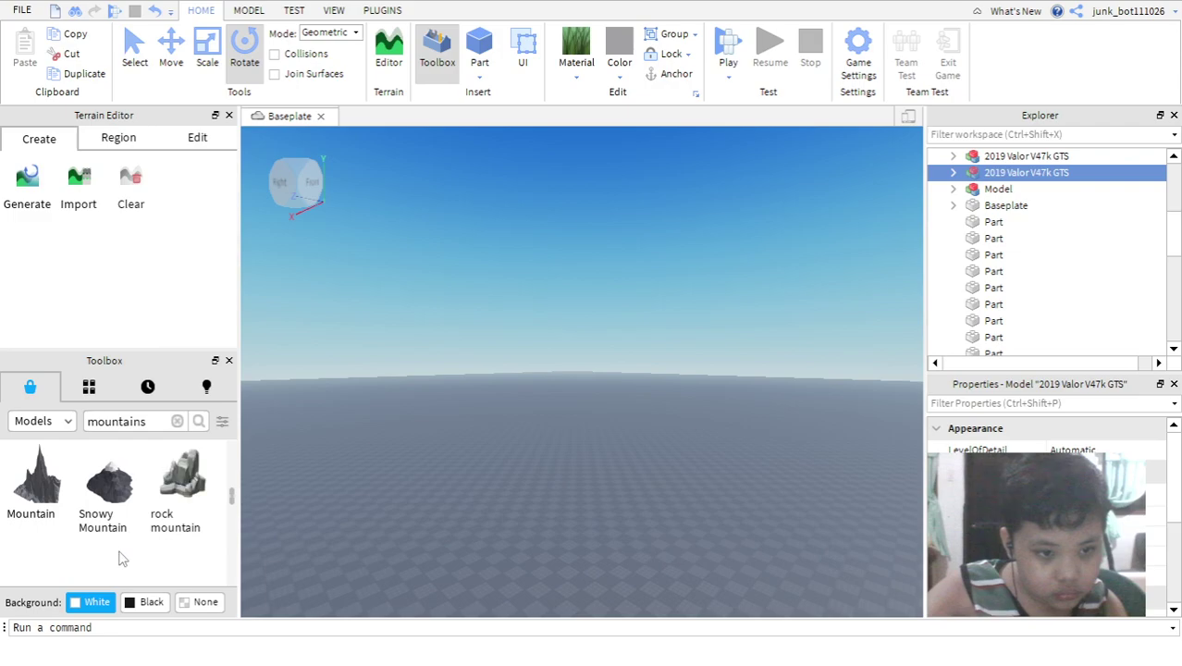
pyautogui.scroll(5, 109, 518)
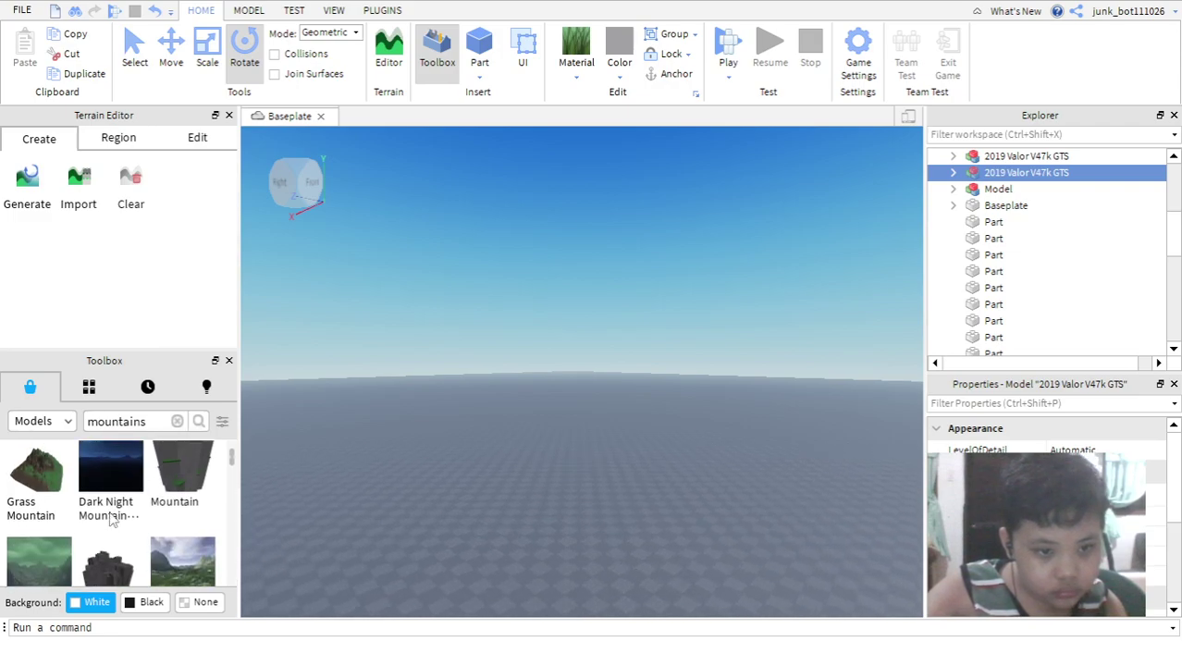
pyautogui.scroll(-2, 101, 518)
pyautogui.scroll(-2, 74, 528)
pyautogui.scroll(-4, 74, 528)
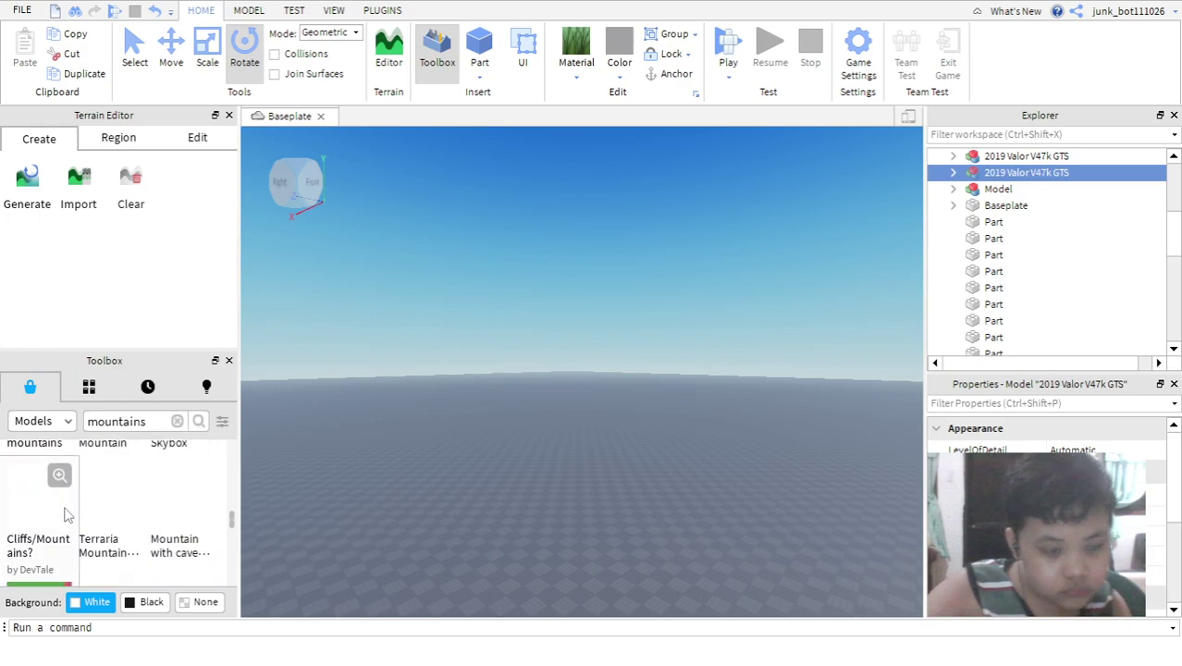
pyautogui.scroll(2, 92, 509)
pyautogui.scroll(-2, 100, 498)
pyautogui.scroll(-2, 100, 499)
pyautogui.scroll(2, 100, 499)
pyautogui.scroll(-2, 102, 503)
pyautogui.scroll(-1, 108, 507)
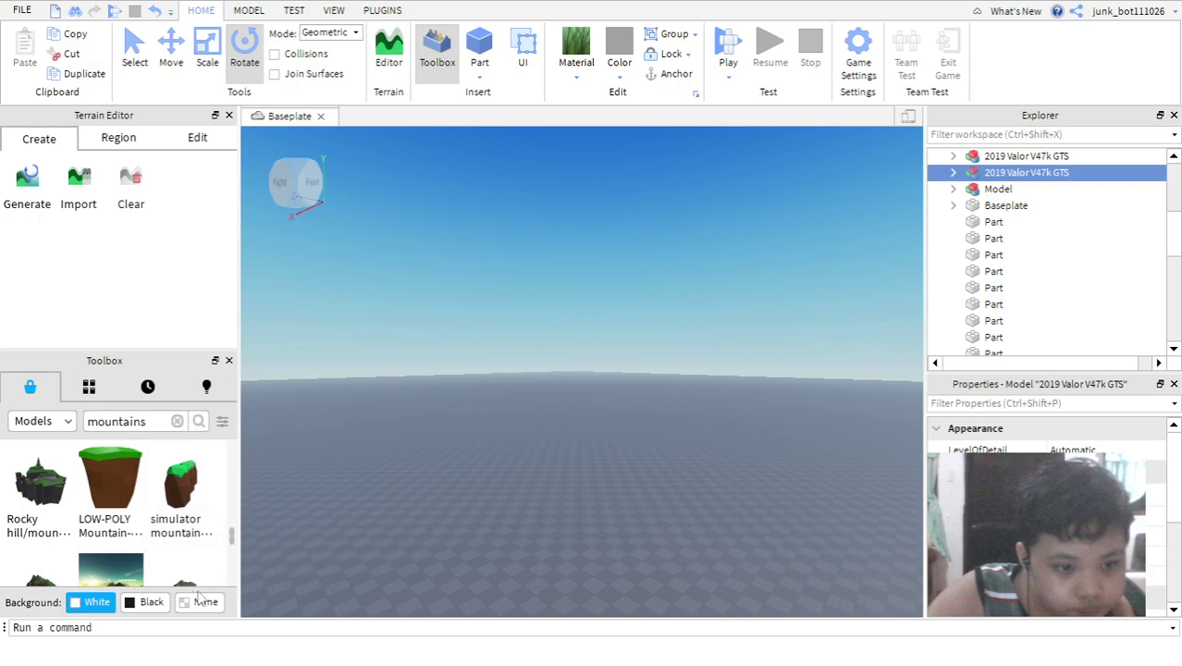
pyautogui.scroll(-2, 176, 578)
pyautogui.scroll(2, 130, 526)
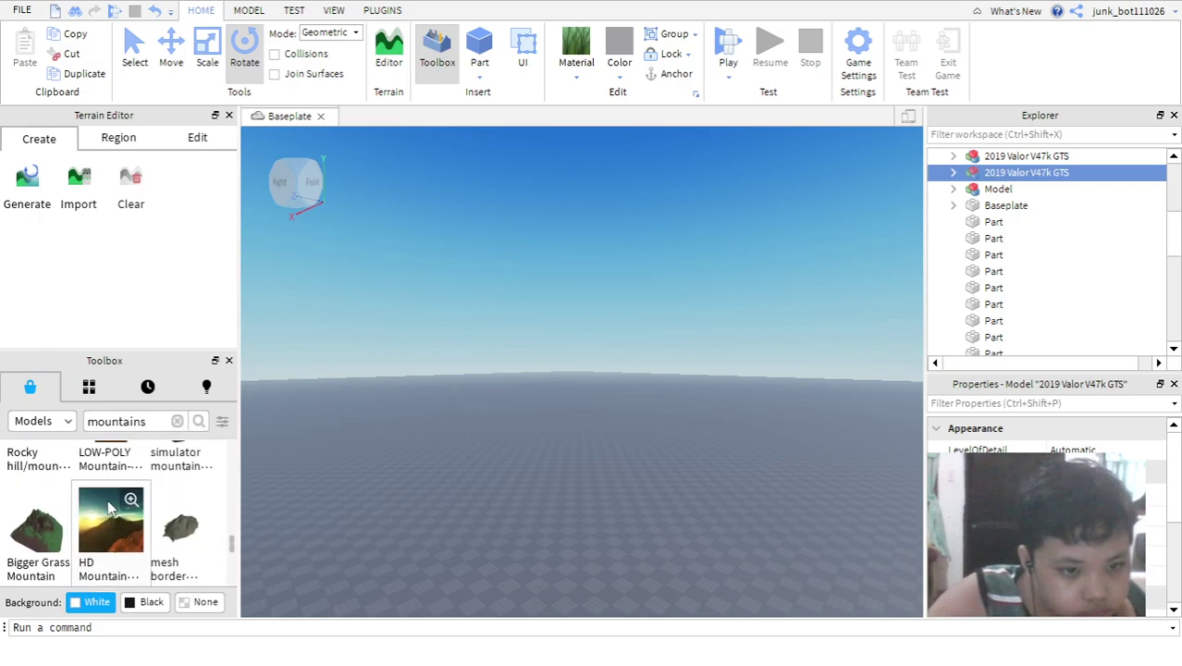
pyautogui.scroll(-5, 179, 571)
# - Insert the Mountain with cave and torches model, acknowledge its script notice, and place it beside the obstacle structure
pyautogui.moveTo(505, 518); pyautogui.dragTo(505, 518, button='right')
pyautogui.click(486, 438)
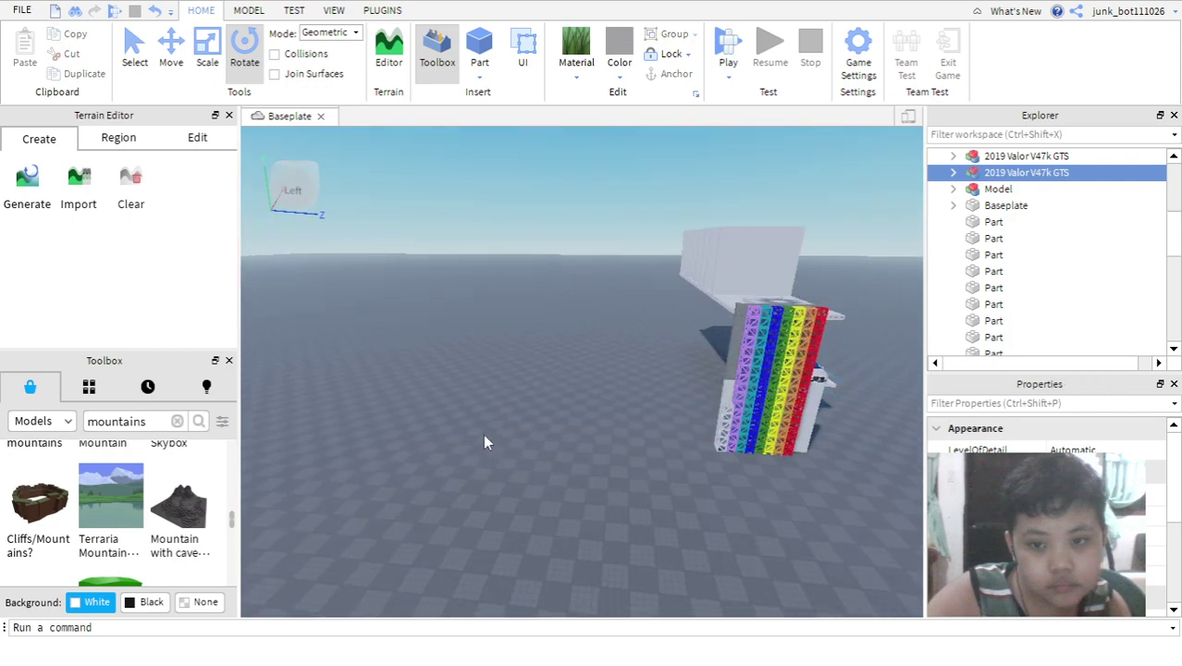
pyautogui.press('s')
pyautogui.moveTo(309, 466)
pyautogui.mouseDown(button='right')
pyautogui.moveTo(280, 466)
pyautogui.moveTo(296, 480)
pyautogui.mouseUp(button='right')
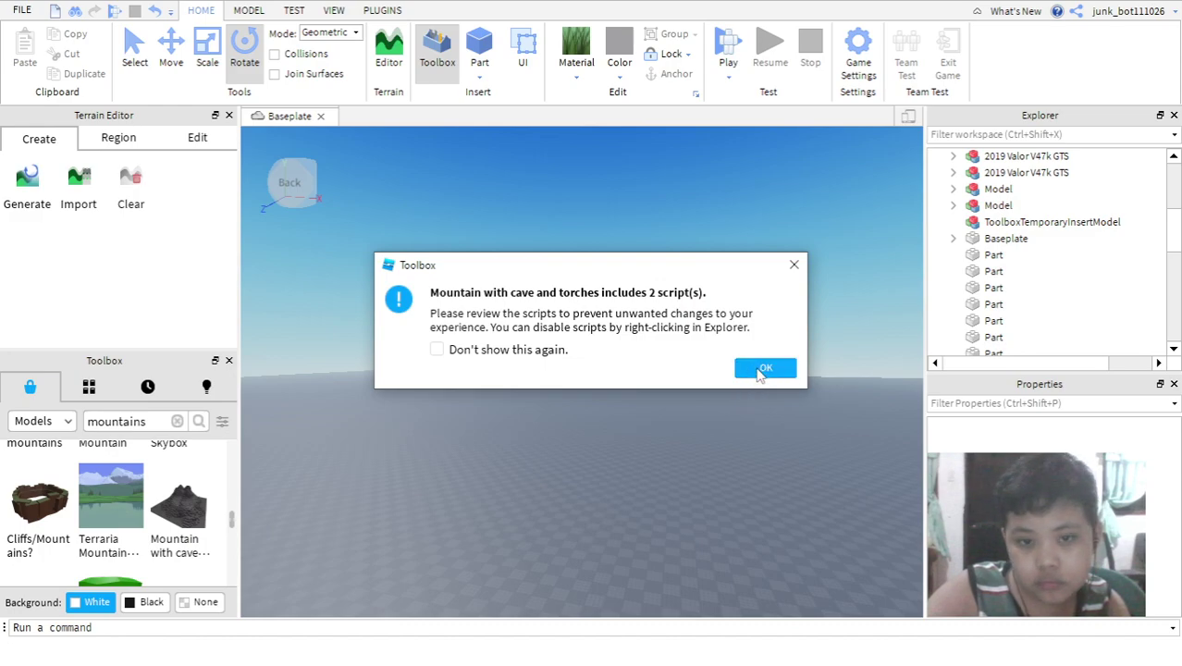
pyautogui.click(759, 370)
pyautogui.moveTo(721, 426); pyautogui.dragTo(716, 423, button='right')
pyautogui.moveTo(546, 407); pyautogui.dragTo(516, 504)
pyautogui.moveTo(548, 347); pyautogui.dragTo(580, 435)
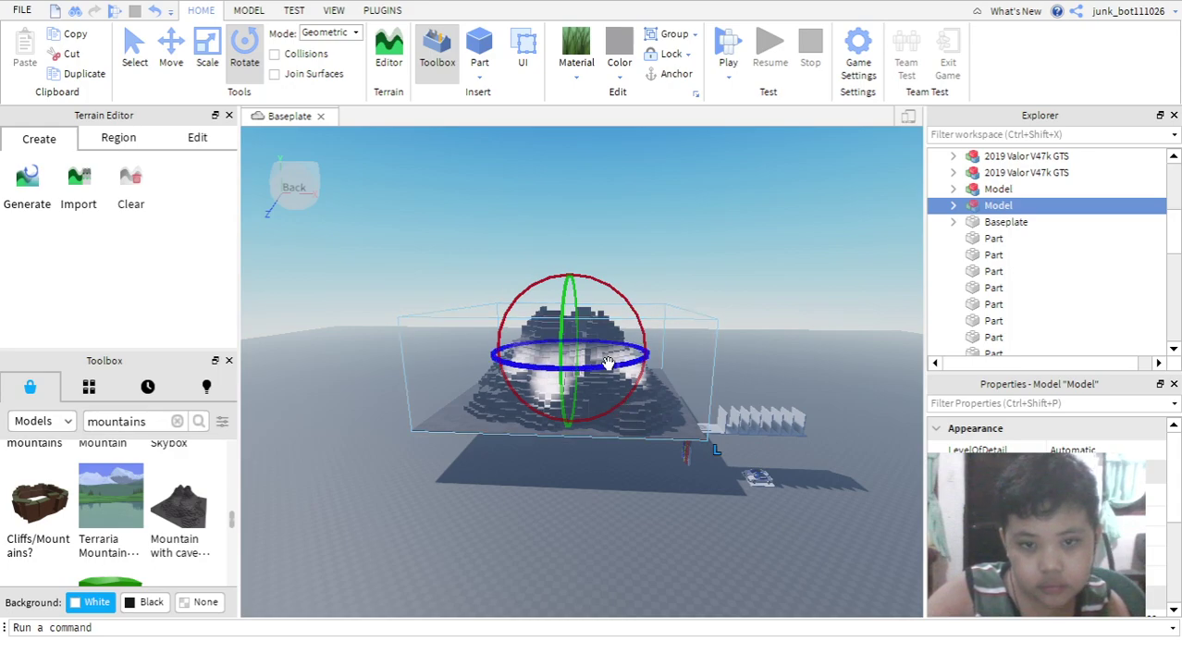
# - Clear all terrain from the place and confirm the removal
pyautogui.click(134, 193)
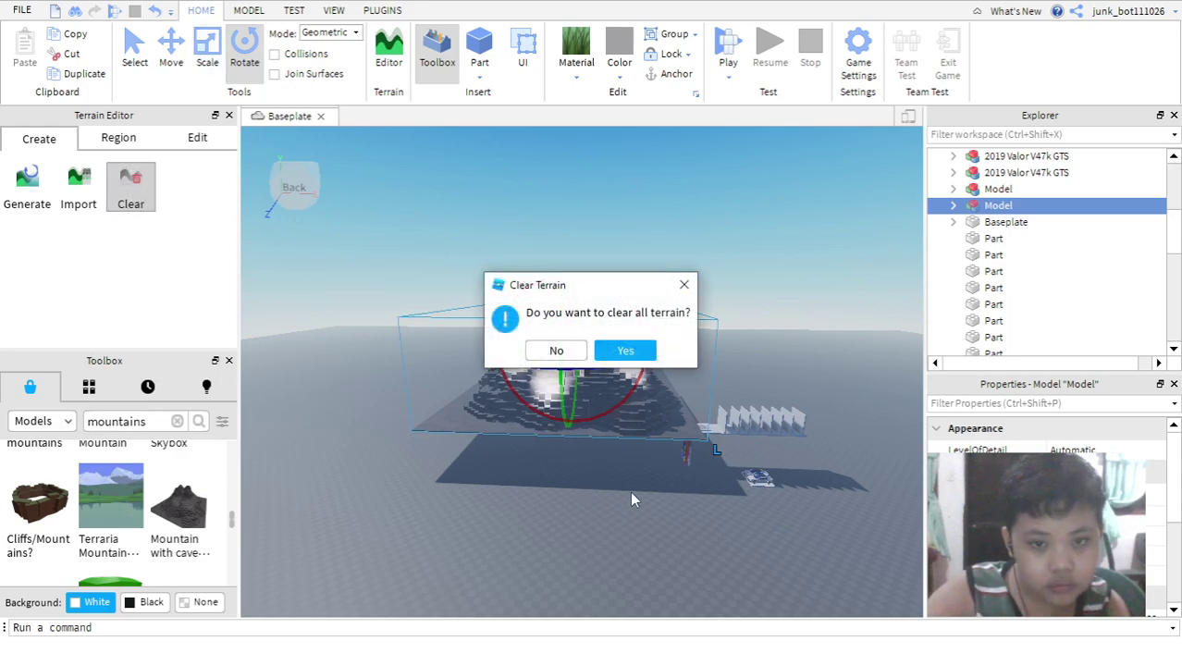
pyautogui.click(620, 355)
# - Look further through the mountain results and insert the green mesh mountain
pyautogui.scroll(-10, 128, 497)
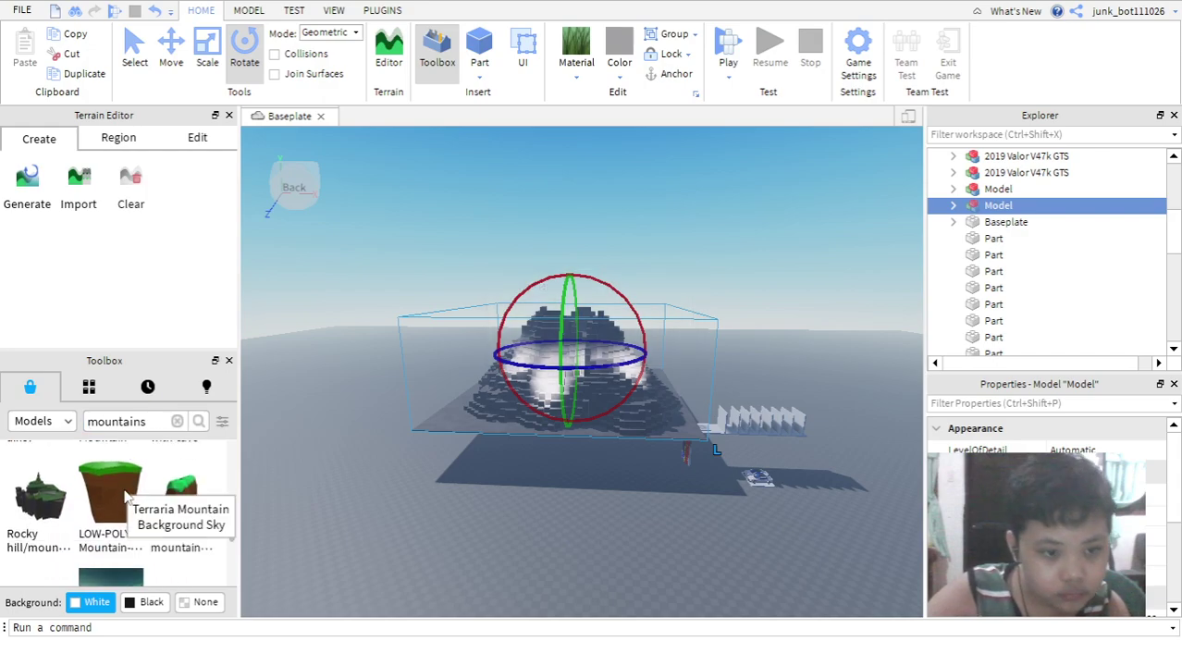
pyautogui.scroll(-3, 128, 498)
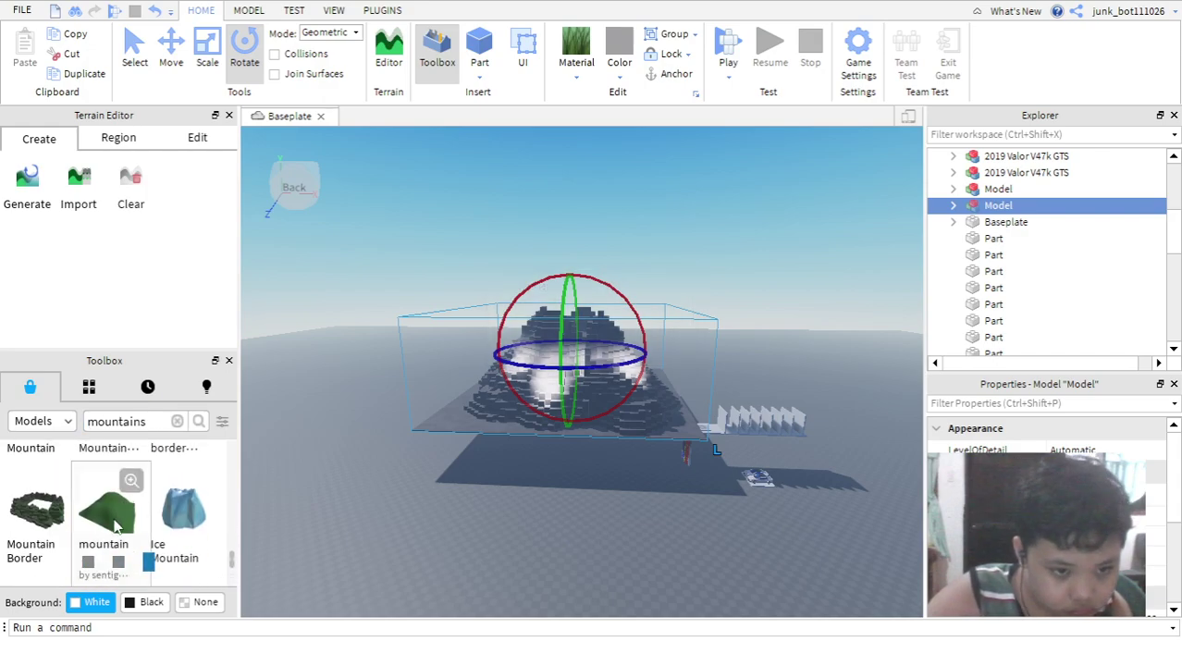
pyautogui.scroll(-4, 148, 546)
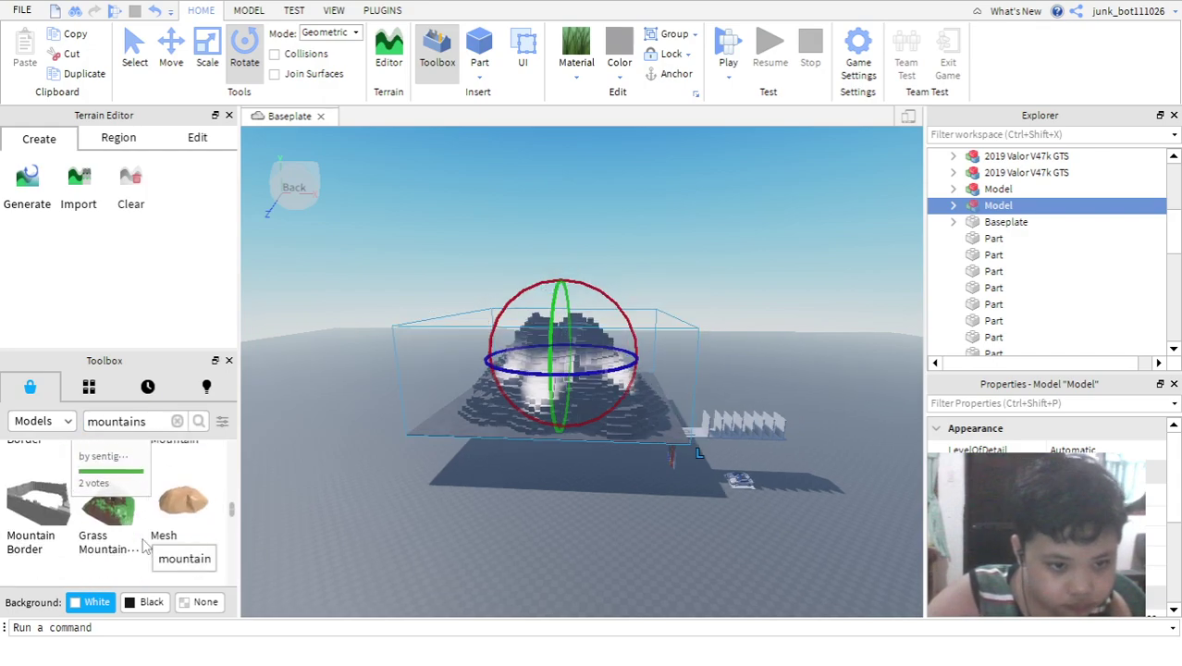
pyautogui.scroll(2, 143, 539)
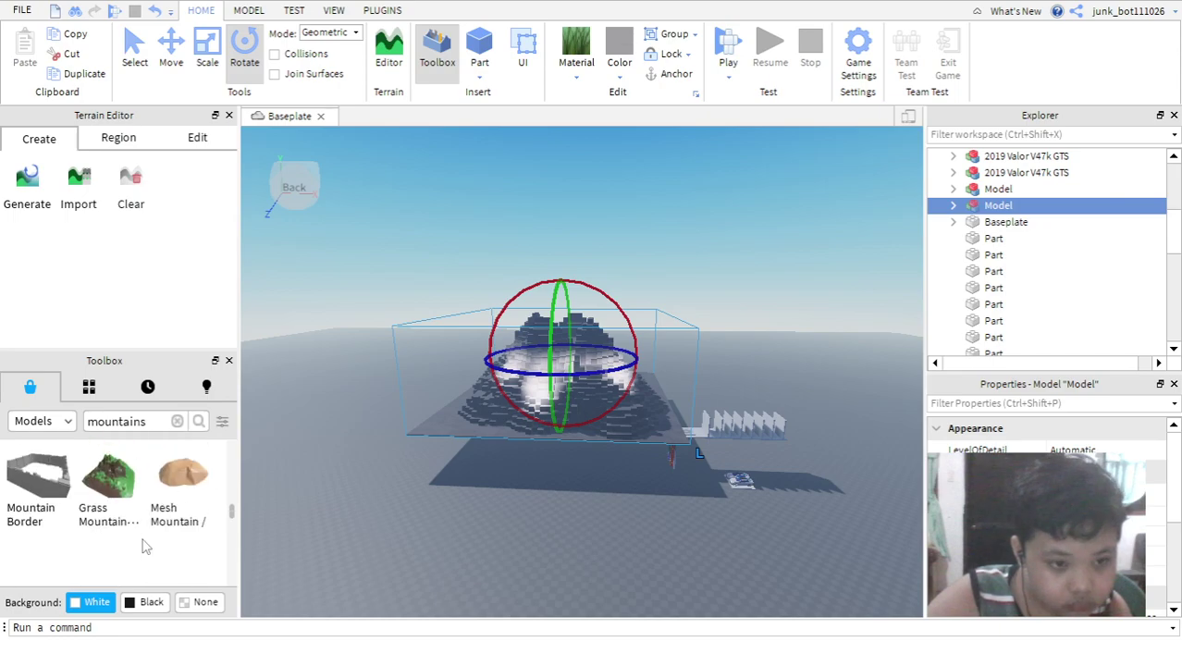
pyautogui.click(142, 540)
pyautogui.scroll(-3, 143, 539)
pyautogui.scroll(2, 467, 481)
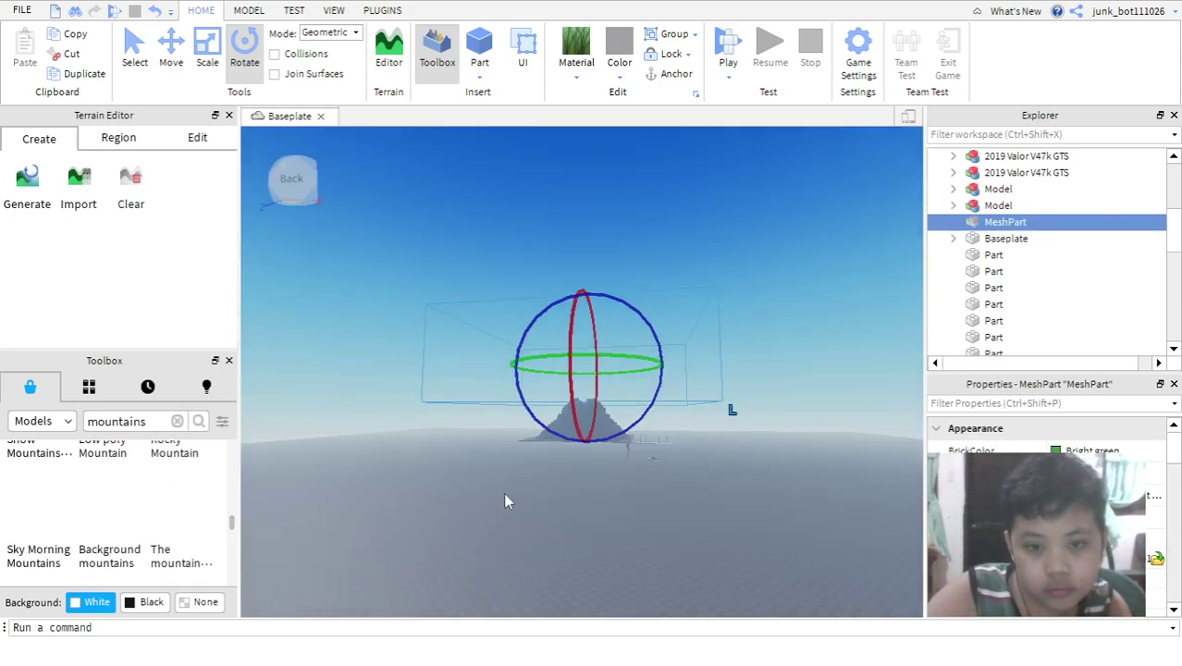
# - Position the large green mesh mountain over the area around the cave mountain
pyautogui.moveTo(505, 490); pyautogui.dragTo(500, 492, button='right')
pyautogui.moveTo(600, 362); pyautogui.dragTo(633, 419)
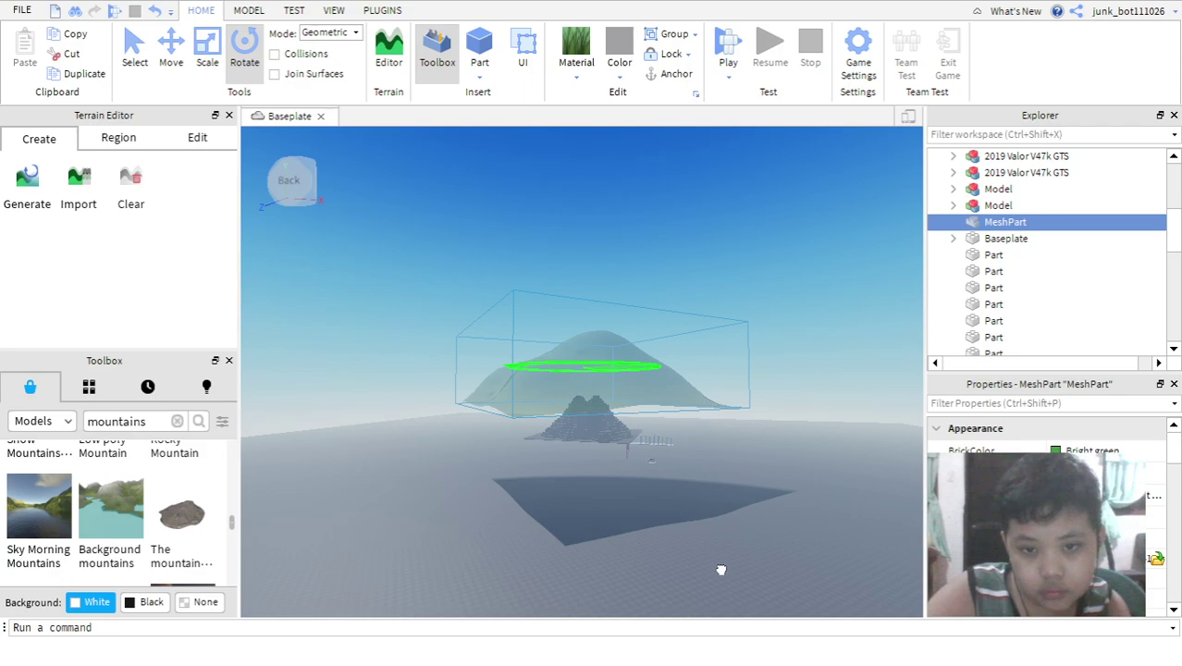
pyautogui.moveTo(718, 566); pyautogui.dragTo(740, 591)
pyautogui.moveTo(617, 471); pyautogui.dragTo(617, 475, button='right')
pyautogui.scroll(5, 627, 497)
pyautogui.moveTo(624, 566); pyautogui.dragTo(623, 571, button='right')
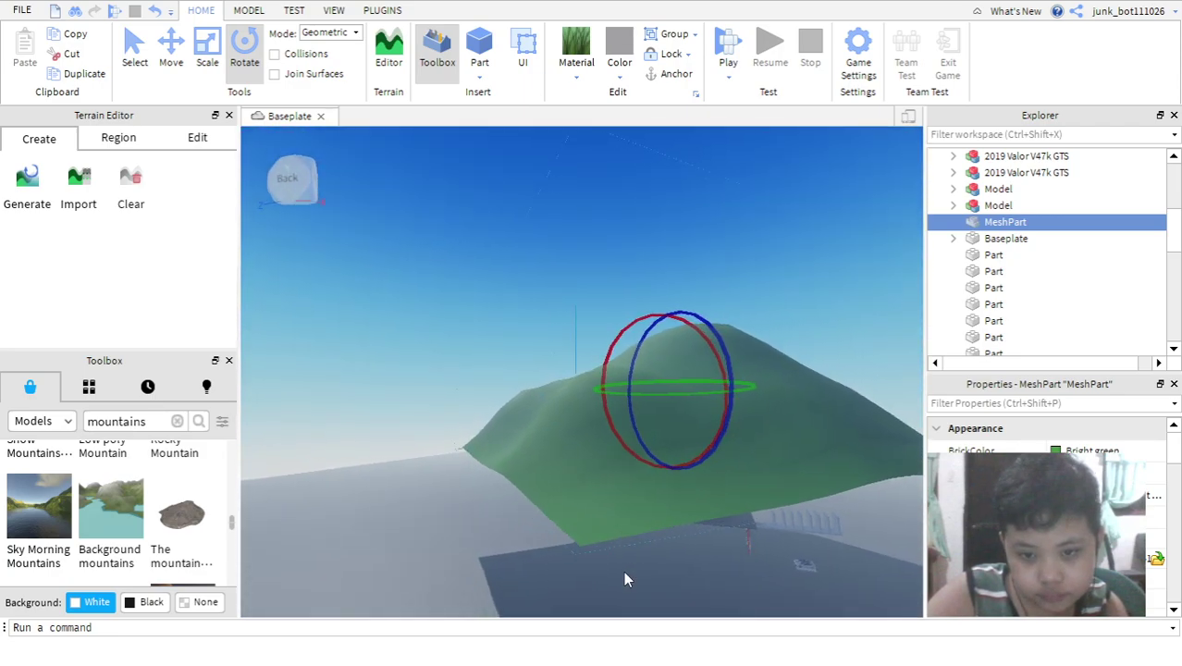
pyautogui.scroll(4, 623, 571)
# - Select the cave mountain model and run the terrain clearing once more
pyautogui.moveTo(687, 455); pyautogui.dragTo(434, 569)
pyautogui.scroll(1, 96, 495)
pyautogui.scroll(-1, 96, 495)
pyautogui.click(130, 185)
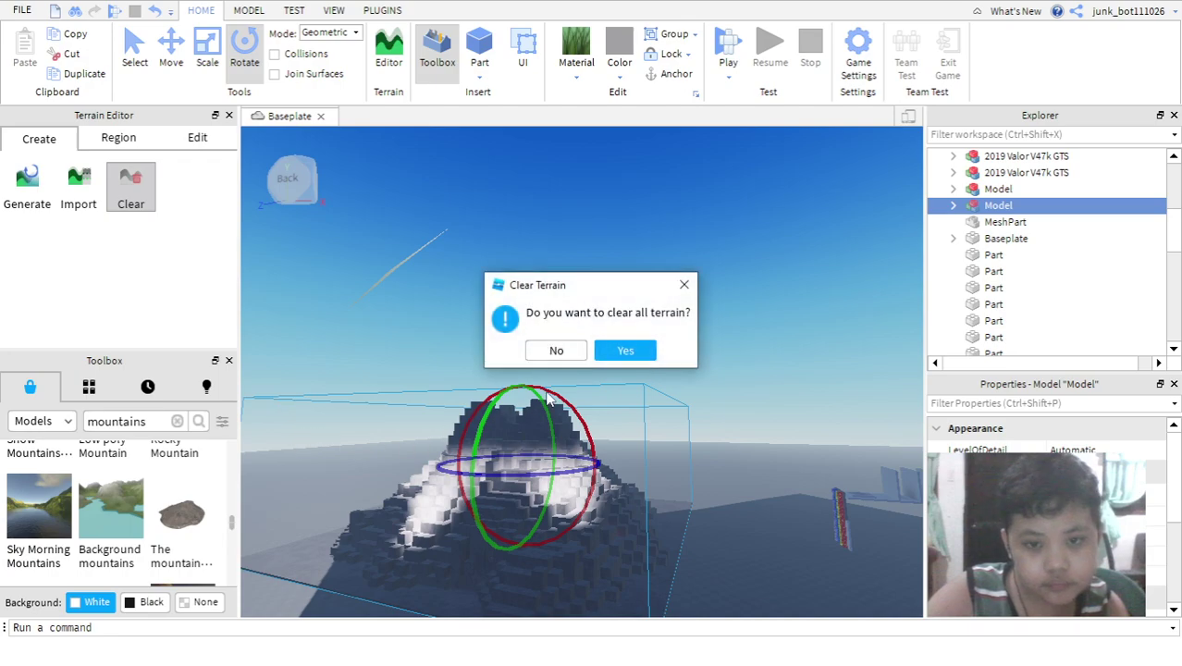
pyautogui.click(621, 360)
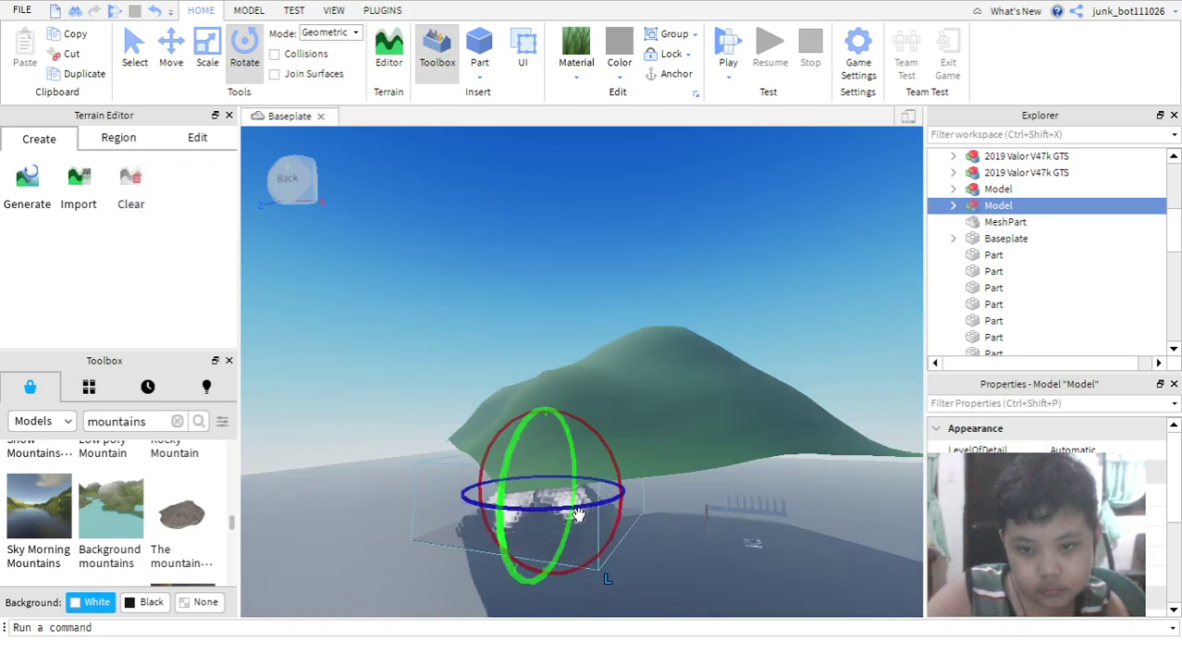
# - Move the cave mountain model away from the green mountain onto an open area of the baseplate
pyautogui.moveTo(579, 516); pyautogui.dragTo(616, 549, button='right')
pyautogui.moveTo(357, 167); pyautogui.dragTo(876, 384)
pyautogui.moveTo(680, 407); pyautogui.dragTo(592, 398, button='right')
pyautogui.moveTo(718, 362); pyautogui.dragTo(359, 329)
pyautogui.scroll(5, 111, 504)
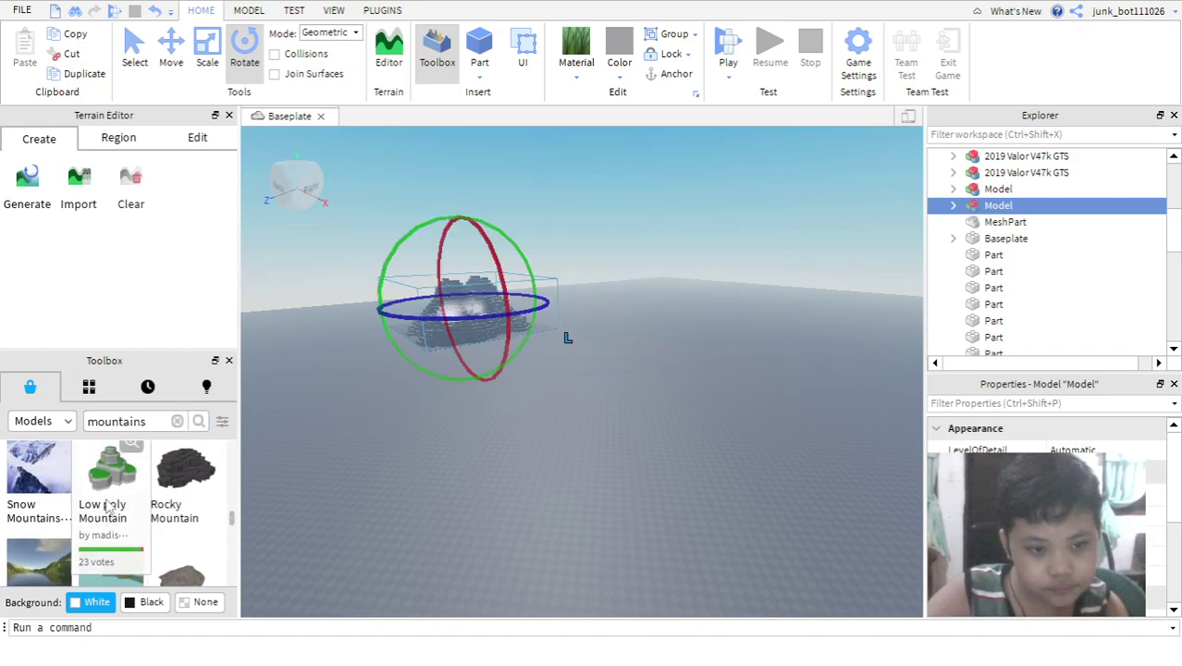
# - Insert two copies of the green mesh mountain from the marketplace results and move one onto the open baseplate
pyautogui.scroll(-5, 116, 518)
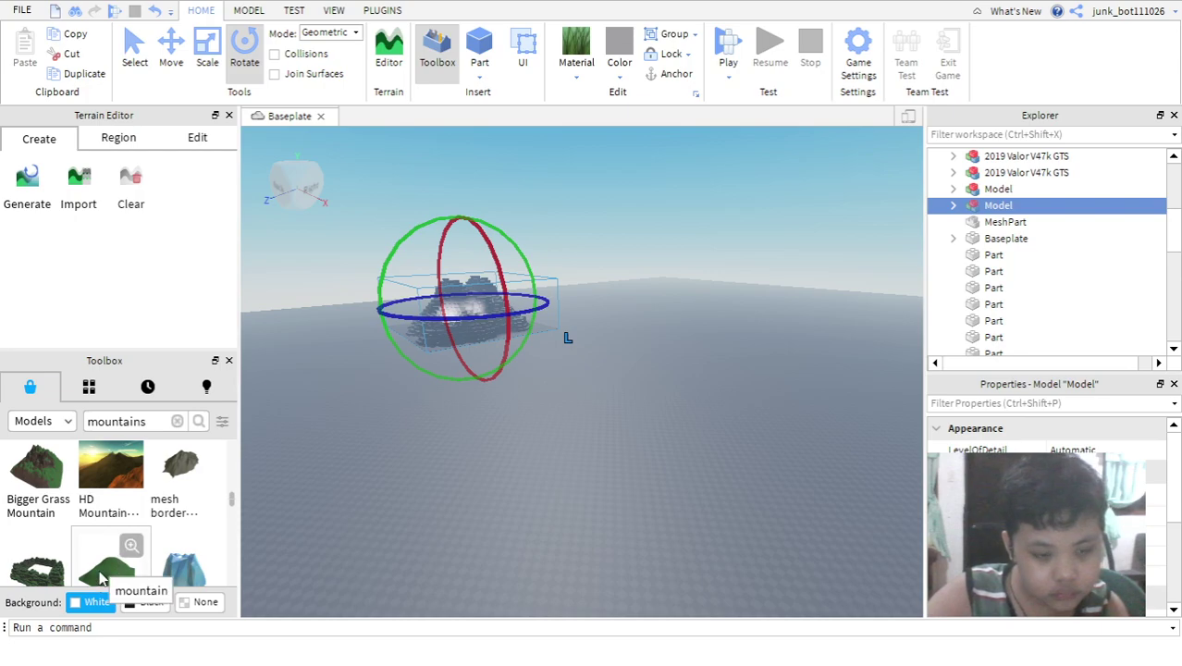
pyautogui.click(101, 574)
pyautogui.moveTo(539, 469); pyautogui.dragTo(534, 470, button='right')
pyautogui.moveTo(465, 275); pyautogui.dragTo(762, 511)
pyautogui.moveTo(766, 451); pyautogui.dragTo(750, 451, button='right')
pyautogui.press('f')
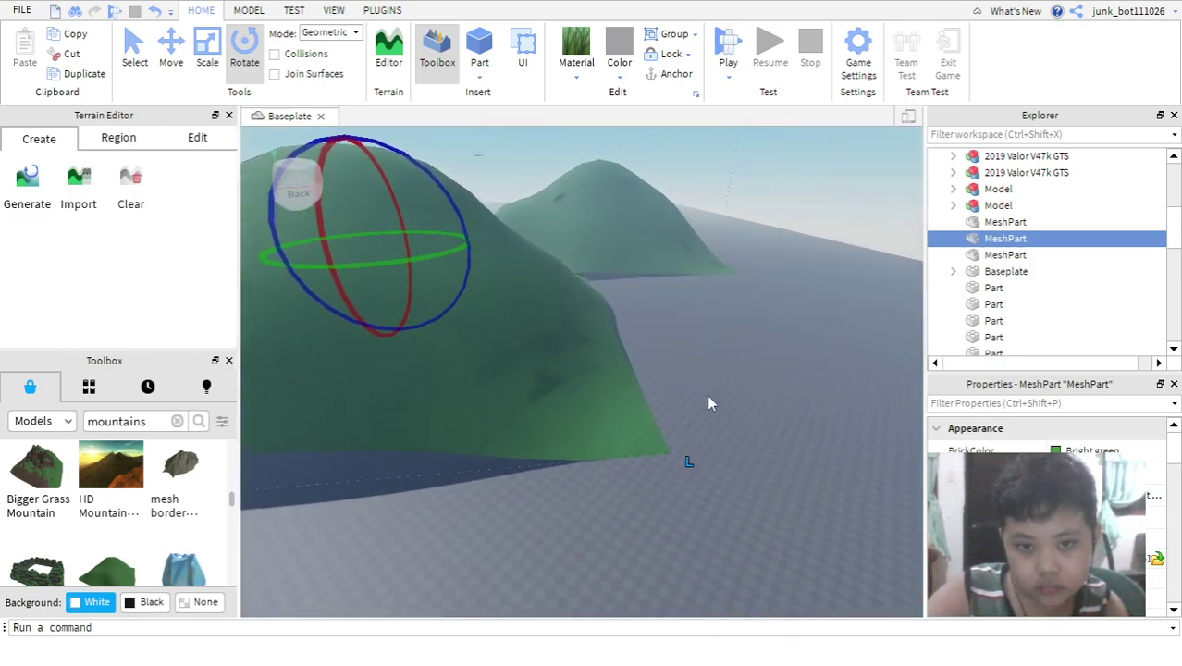
# - Move the other new green mesh mountain to a separate open area of the baseplate
pyautogui.scroll(10, 702, 383)
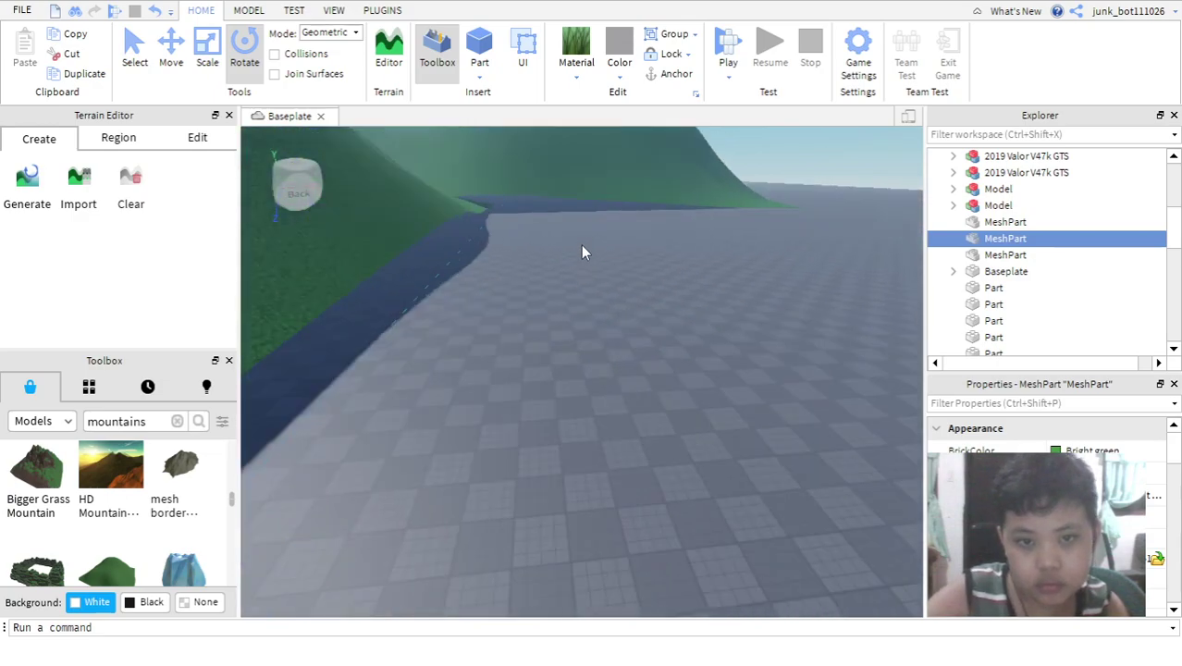
pyautogui.moveTo(581, 245); pyautogui.dragTo(628, 472, button='right')
pyautogui.moveTo(680, 444); pyautogui.dragTo(543, 636, button='right')
pyautogui.moveTo(534, 481); pyautogui.dragTo(536, 214, button='right')
pyautogui.moveTo(535, 215); pyautogui.dragTo(830, 316)
pyautogui.moveTo(665, 300); pyautogui.dragTo(666, 305, button='right')
pyautogui.press('f')
# - Look further through the mountain results, insert the rocky Mountain Mountains model and place it on an open part of the baseplate
pyautogui.scroll(-3, 123, 525)
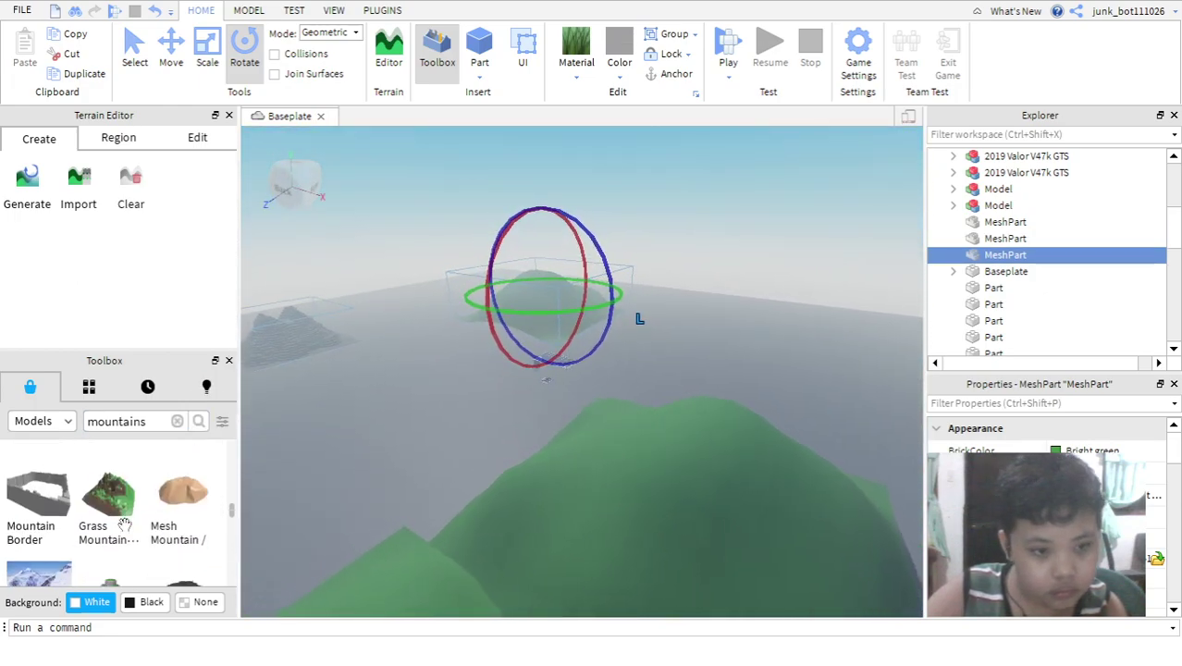
pyautogui.scroll(-5, 124, 525)
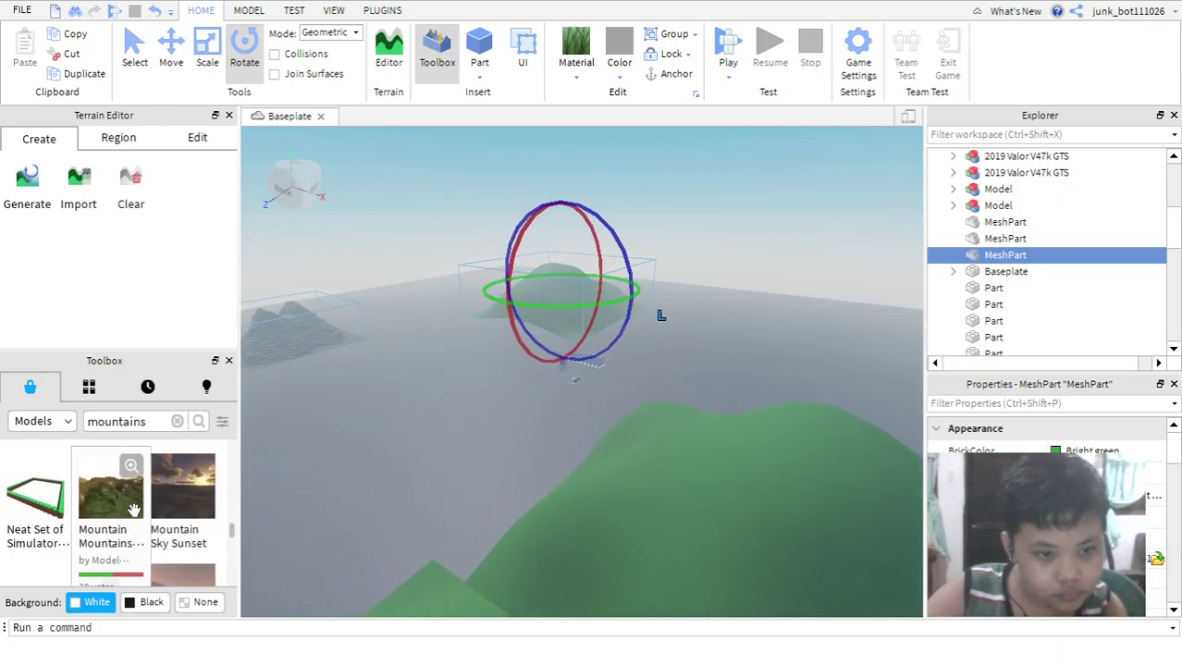
pyautogui.scroll(2, 134, 509)
pyautogui.moveTo(382, 459); pyautogui.dragTo(385, 458, button='right')
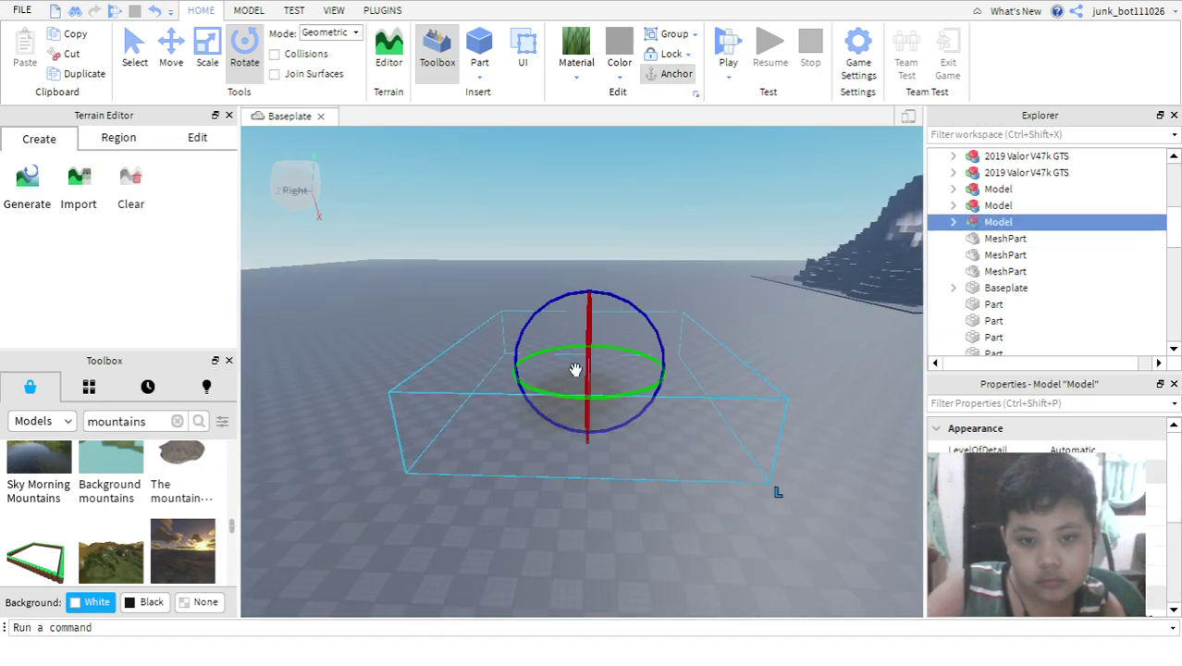
pyautogui.moveTo(484, 427); pyautogui.dragTo(520, 432)
# - Examine the rocky mountain model from several sides and look through more of the mountain results
pyautogui.moveTo(534, 438); pyautogui.dragTo(538, 439, button='right')
pyautogui.press('d')
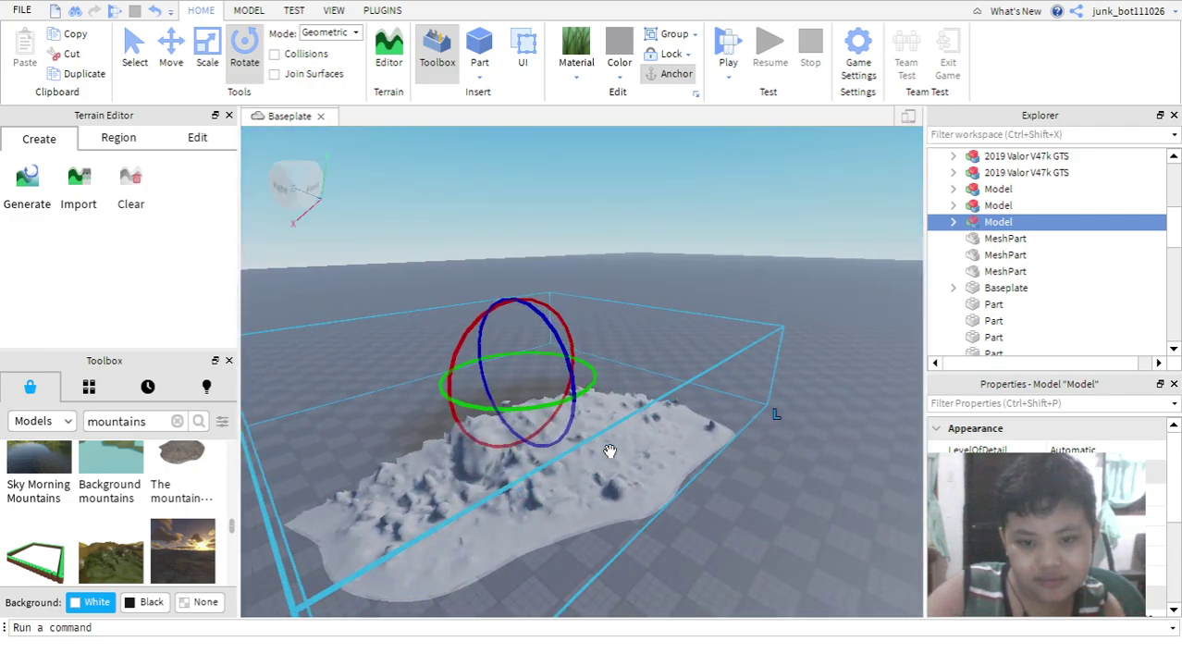
pyautogui.press('w')
pyautogui.moveTo(615, 461); pyautogui.dragTo(355, 481, button='right')
pyautogui.press('d')
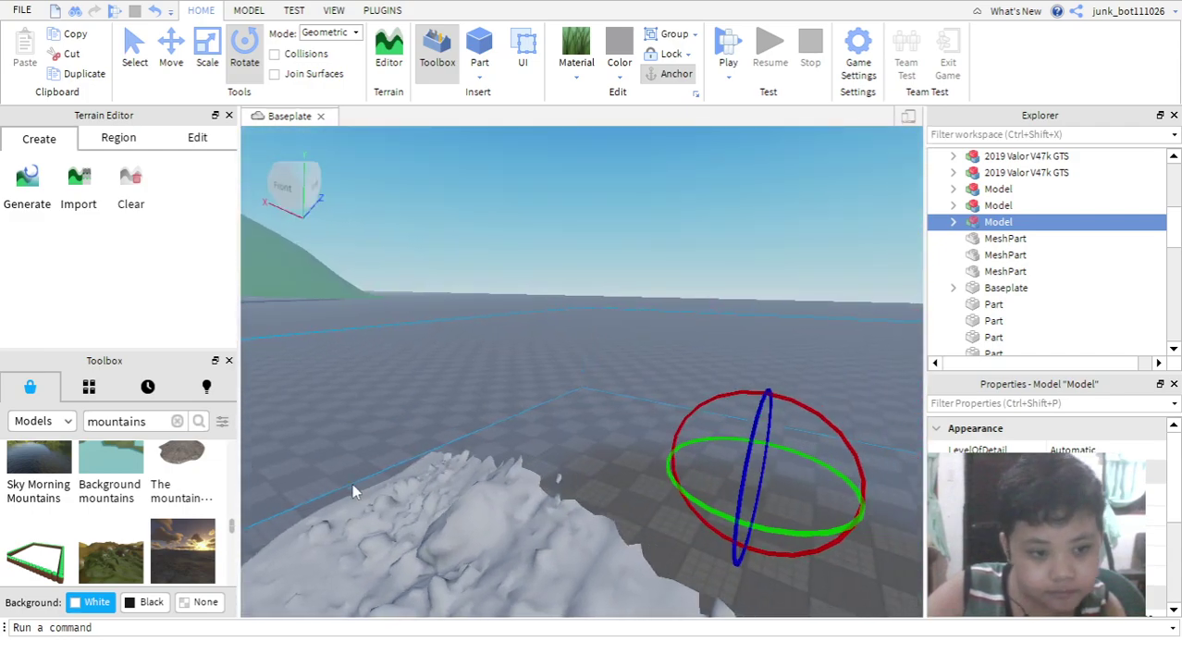
pyautogui.scroll(-1, 117, 560)
pyautogui.scroll(-3, 121, 513)
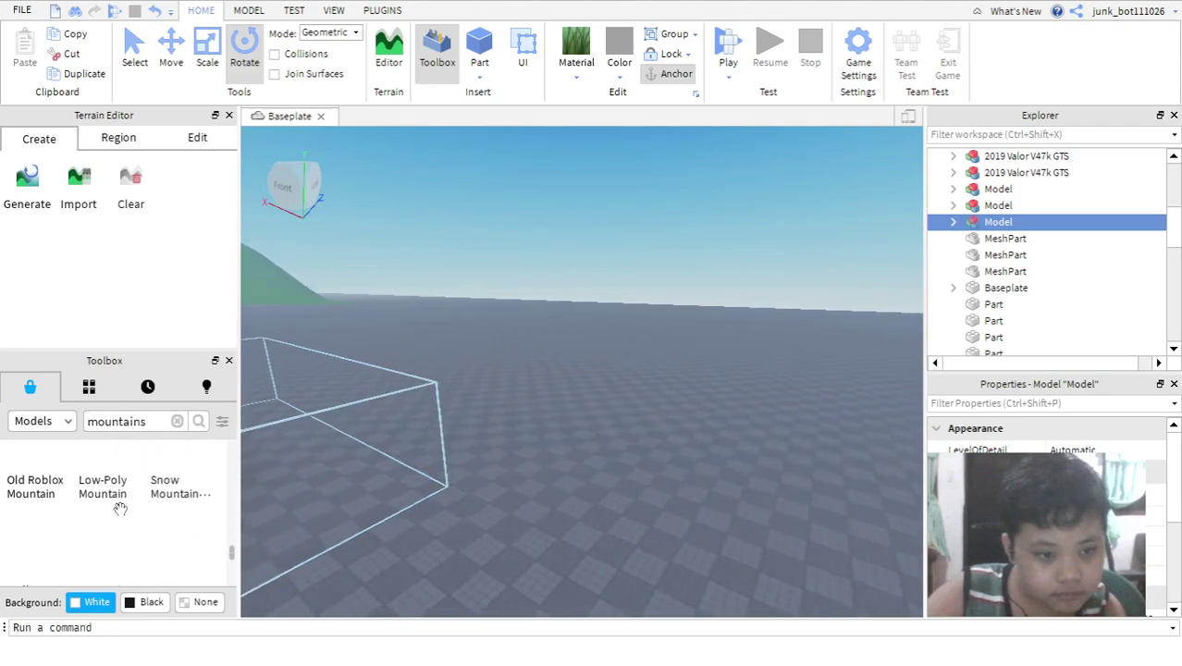
pyautogui.moveTo(773, 519); pyautogui.dragTo(766, 503, button='right')
pyautogui.moveTo(636, 507); pyautogui.dragTo(554, 462, button='right')
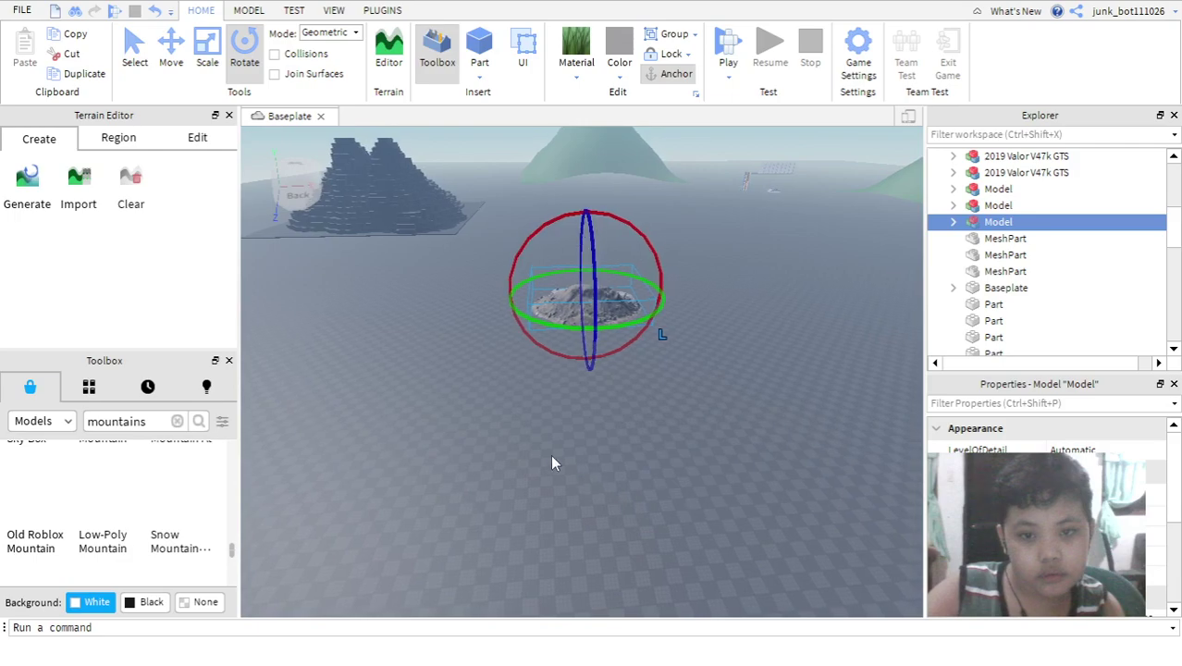
# - Search the marketplace models for "cars"
pyautogui.click(177, 421)
pyautogui.write('ars')
pyautogui.press('Return')
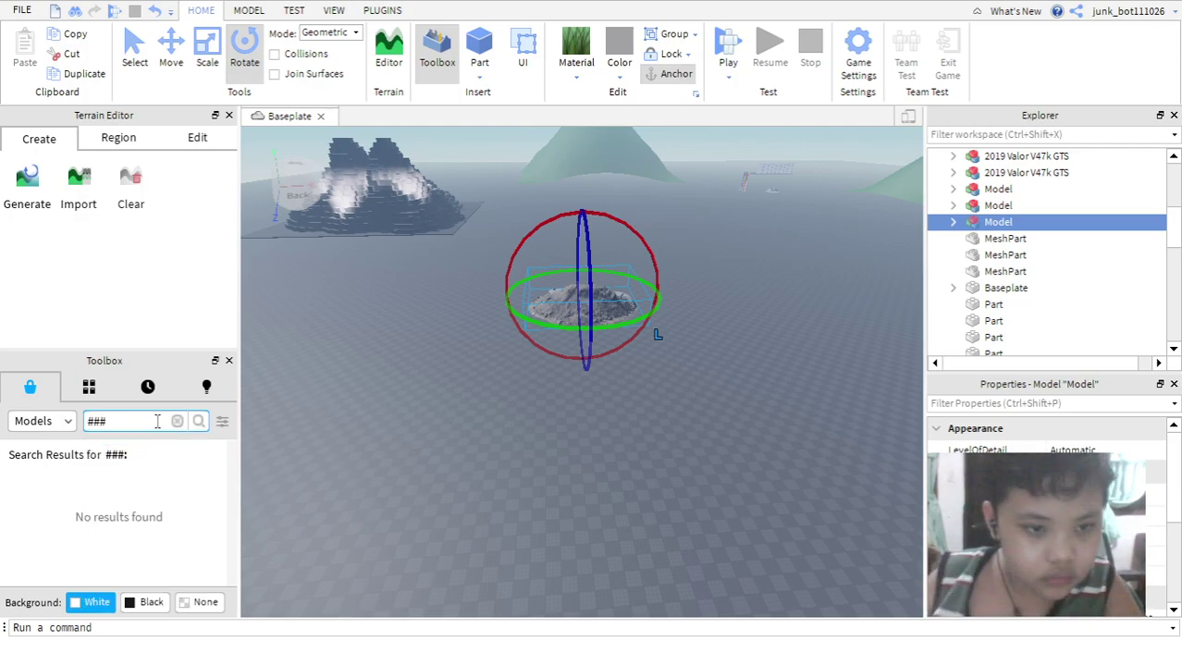
pyautogui.write('ca')
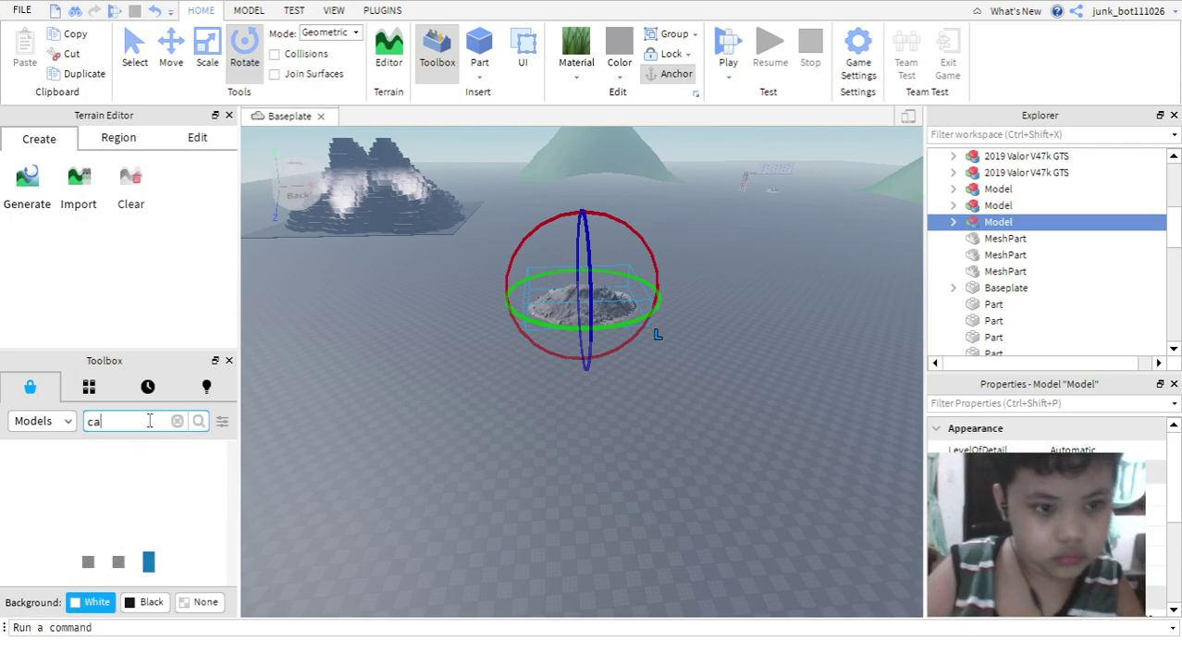
pyautogui.write('rs')
pyautogui.press('Return')
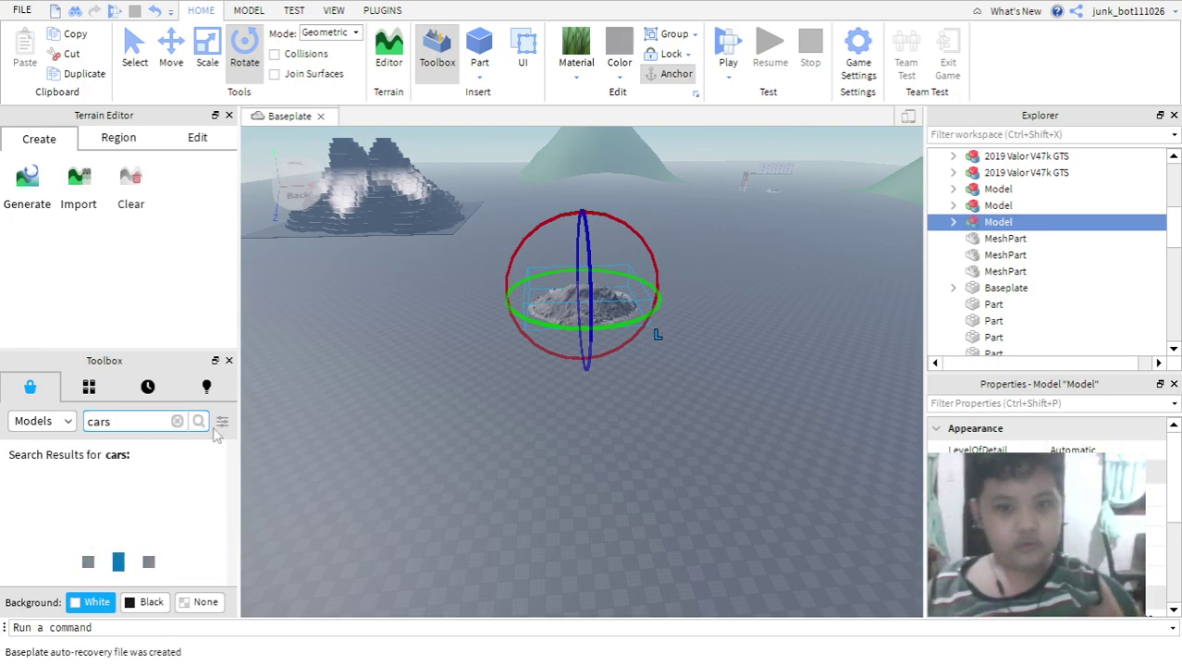
# - Look through the car results, insert the blue sport car model and dismiss its script notice
pyautogui.moveTo(491, 415); pyautogui.dragTo(494, 415, button='right')
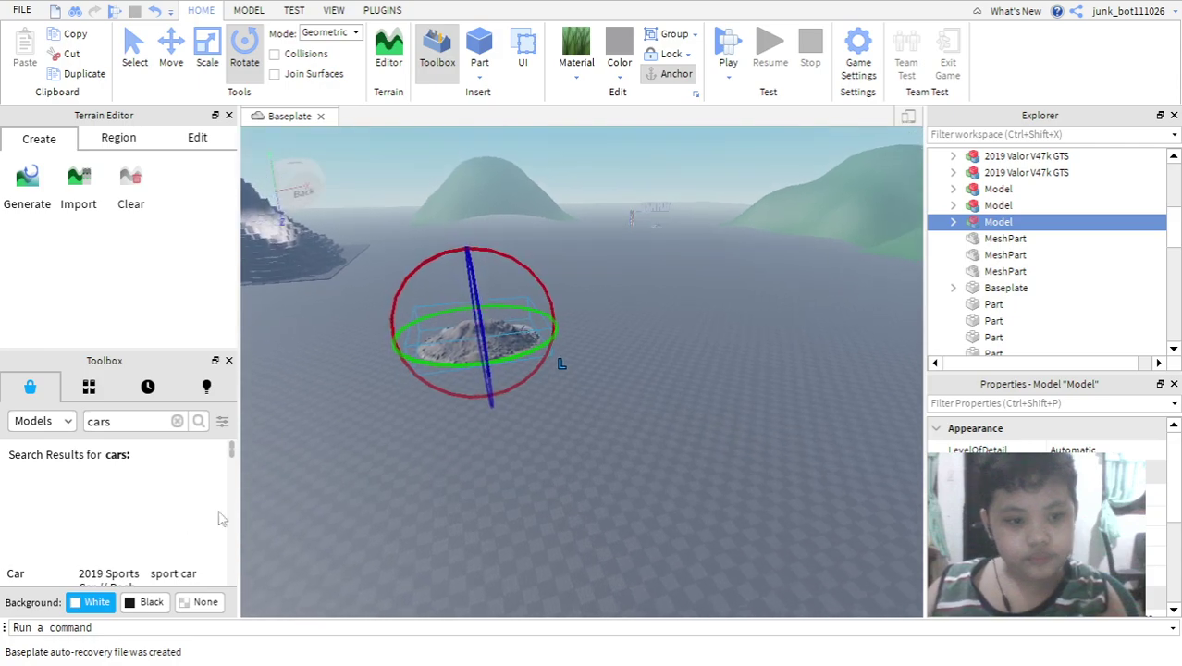
pyautogui.scroll(-3, 171, 528)
pyautogui.scroll(-1, 172, 527)
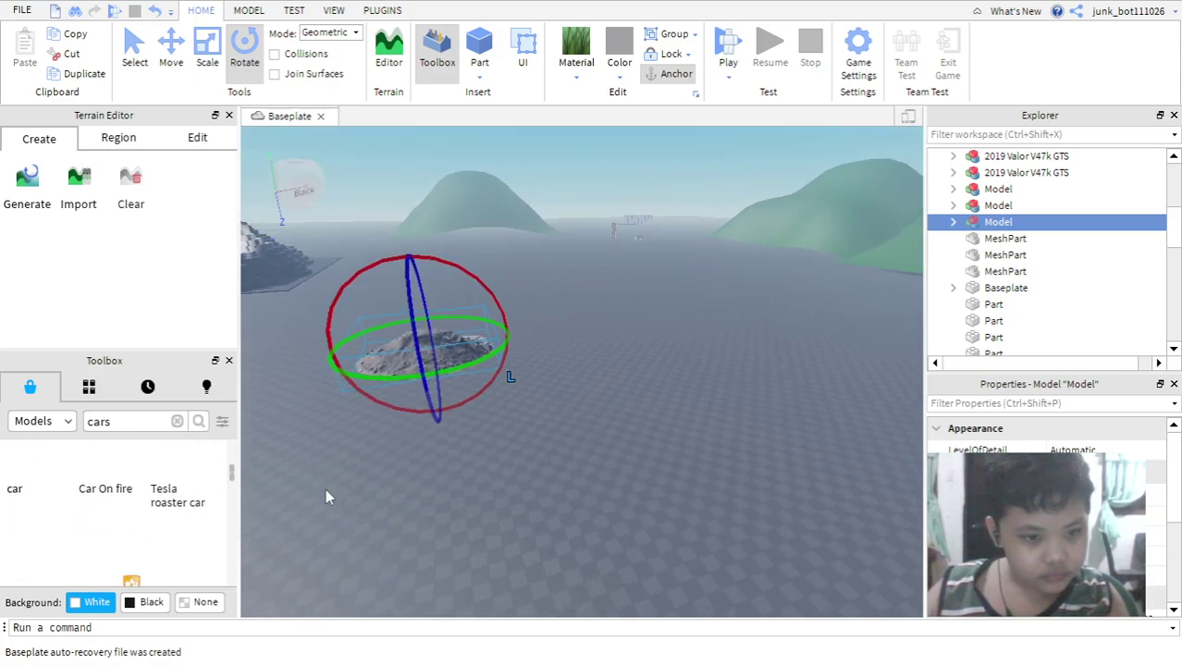
pyautogui.moveTo(327, 483); pyautogui.dragTo(324, 488, button='right')
pyautogui.scroll(-1, 194, 560)
pyautogui.scroll(1, 73, 529)
pyautogui.scroll(1, 92, 553)
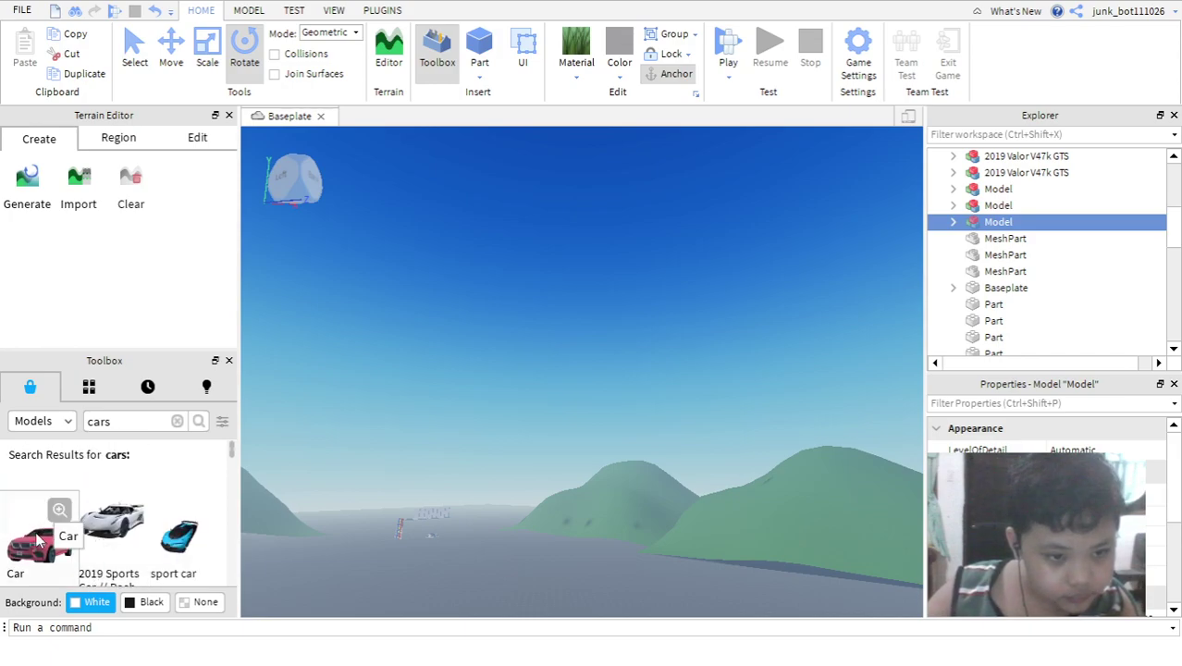
pyautogui.moveTo(500, 586); pyautogui.dragTo(500, 587, button='right')
pyautogui.moveTo(501, 592); pyautogui.dragTo(505, 588, button='right')
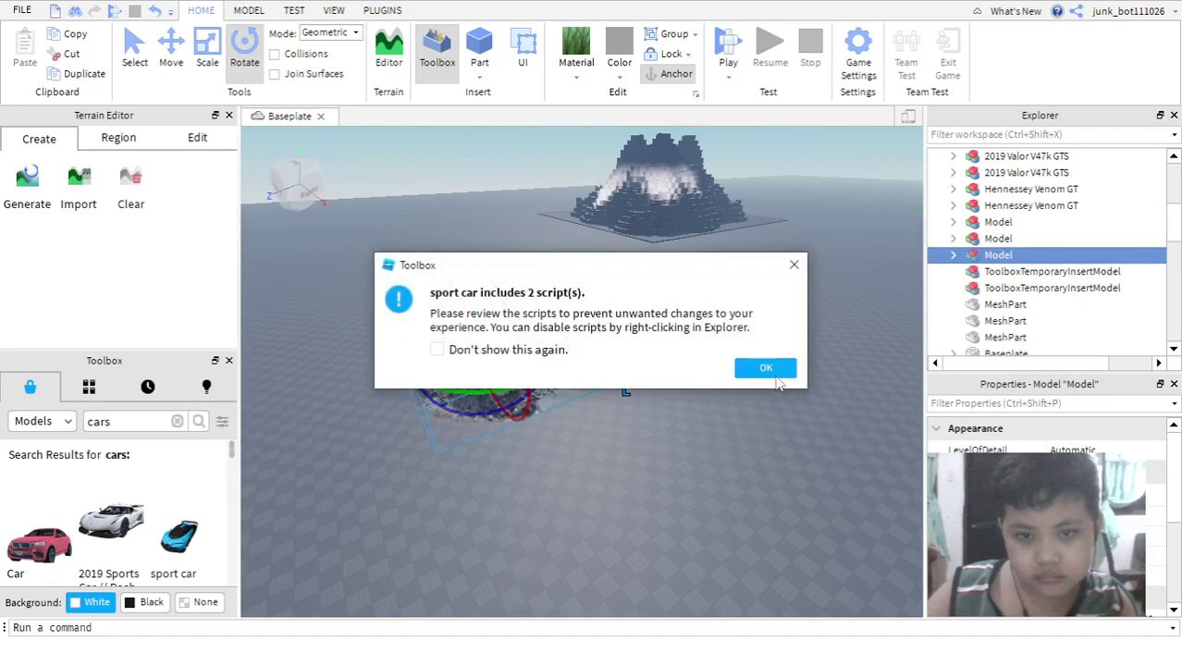
pyautogui.click(775, 375)
# - Move a blue sport car clear of the rocky mountain, and insert the pink Car and the 2019 Sports Car models
pyautogui.moveTo(671, 409); pyautogui.dragTo(668, 408, button='right')
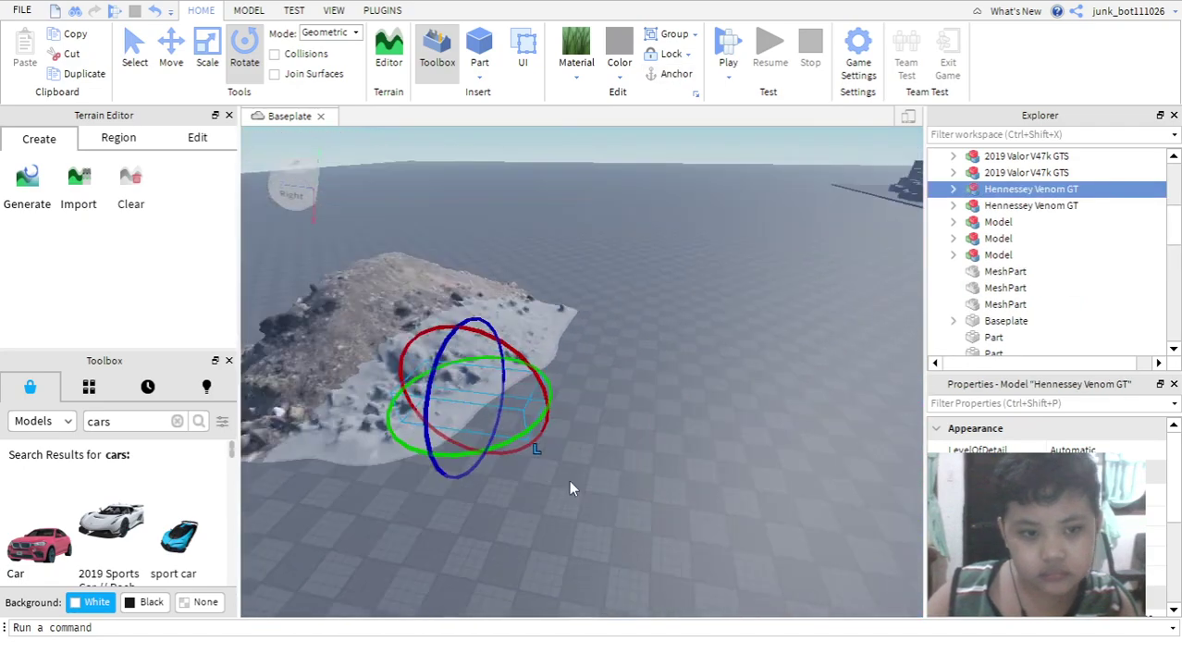
pyautogui.scroll(-3, 570, 480)
pyautogui.moveTo(662, 419); pyautogui.dragTo(814, 436)
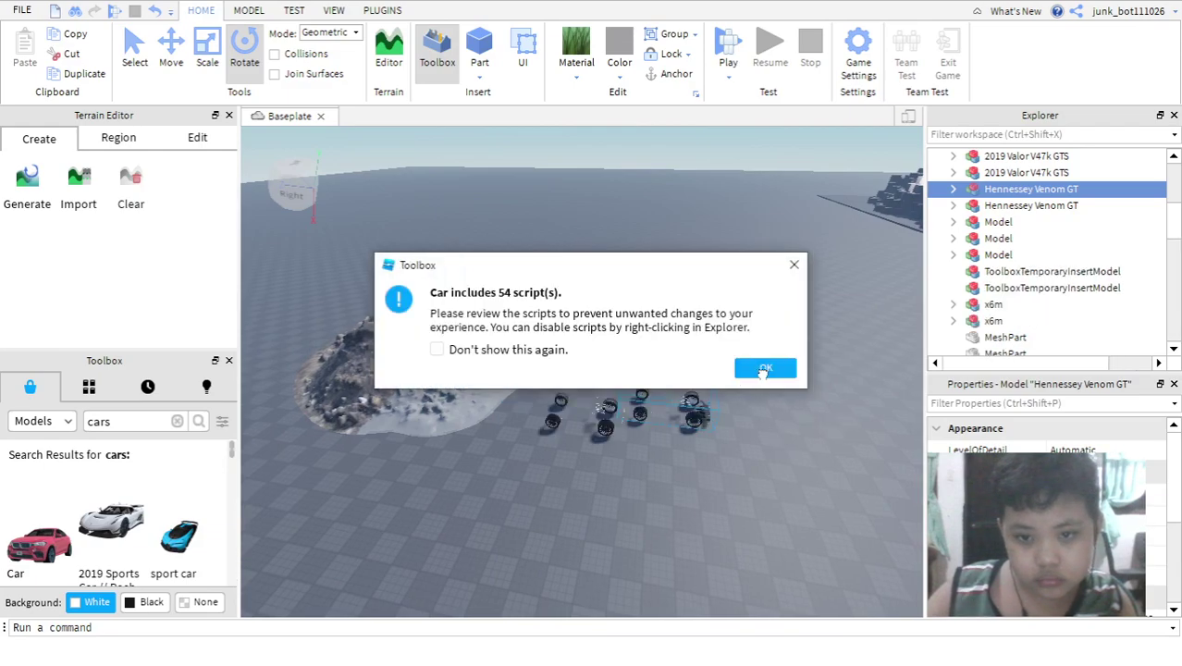
pyautogui.click(766, 367)
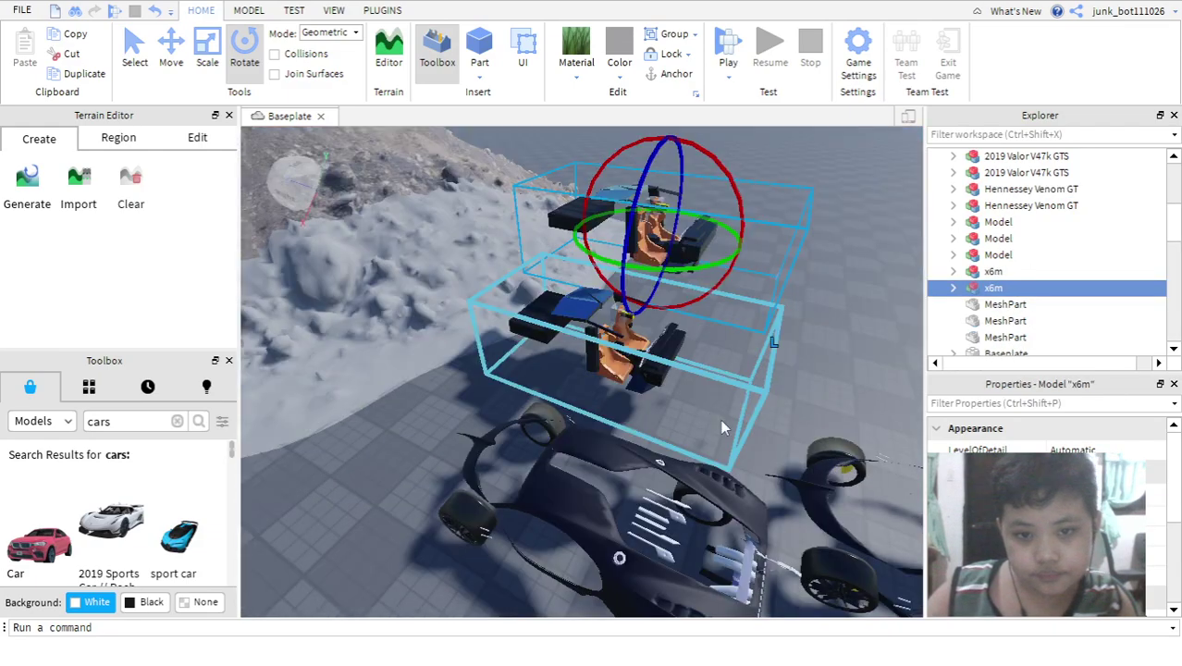
pyautogui.click(778, 369)
# - Move one blue Hennessey Venom GT from the rocky mountain across the baseplate to the obstacle structure
pyautogui.press('s')
pyautogui.moveTo(778, 370); pyautogui.dragTo(761, 399, button='right')
pyautogui.moveTo(770, 421); pyautogui.dragTo(705, 393)
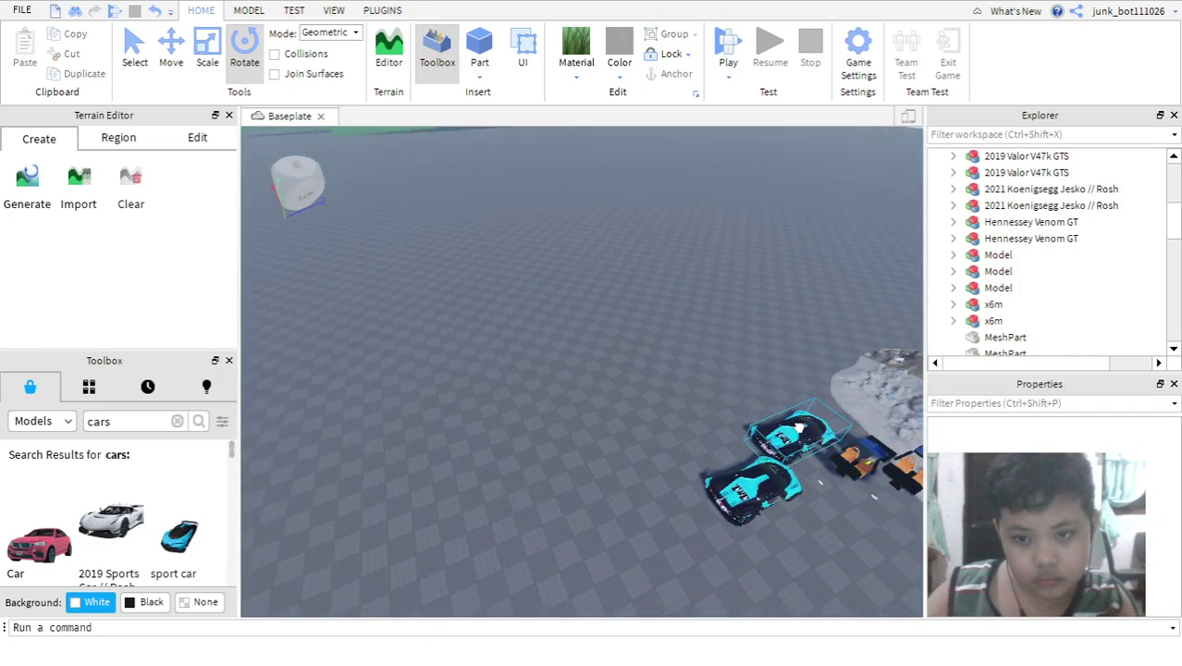
pyautogui.moveTo(798, 427); pyautogui.dragTo(550, 270)
pyautogui.moveTo(697, 306); pyautogui.dragTo(585, 307, button='right')
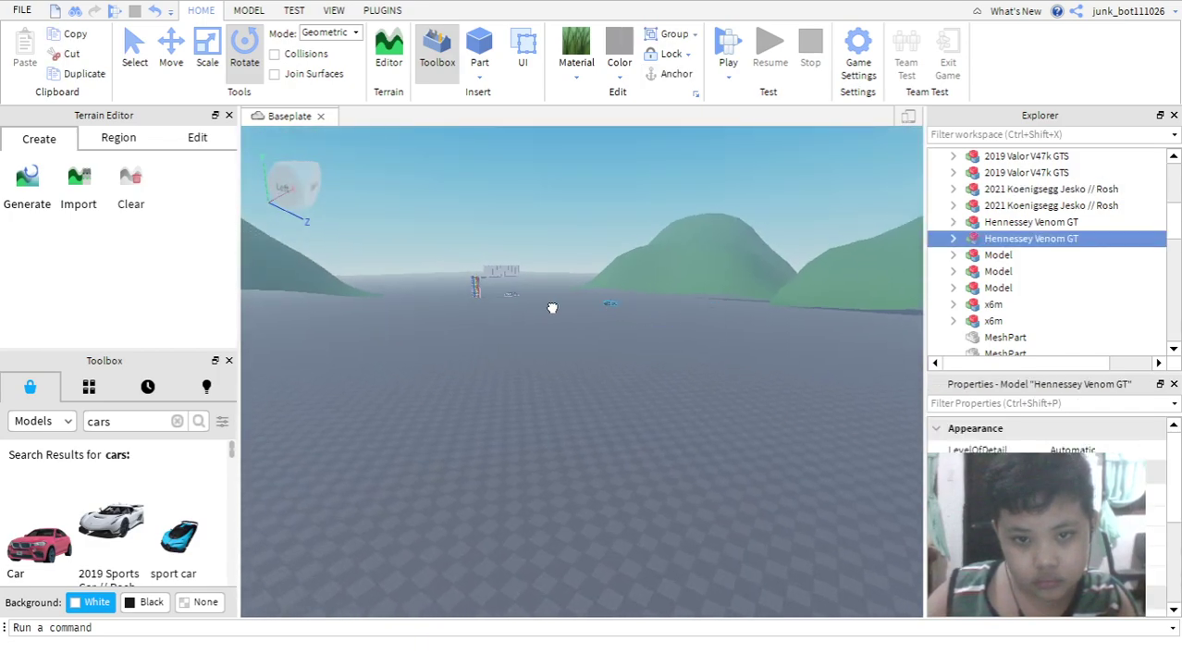
pyautogui.moveTo(498, 296); pyautogui.dragTo(492, 295)
# - Bring the second blue Hennessey Venom GT across the baseplate to the area in front of the obstacle structure
pyautogui.moveTo(674, 361); pyautogui.dragTo(765, 462, button='right')
pyautogui.click(759, 511)
pyautogui.moveTo(797, 525); pyautogui.dragTo(538, 352)
pyautogui.moveTo(610, 329); pyautogui.dragTo(652, 350, button='right')
pyautogui.scroll(6, 586, 354)
pyautogui.moveTo(586, 354); pyautogui.dragTo(607, 367)
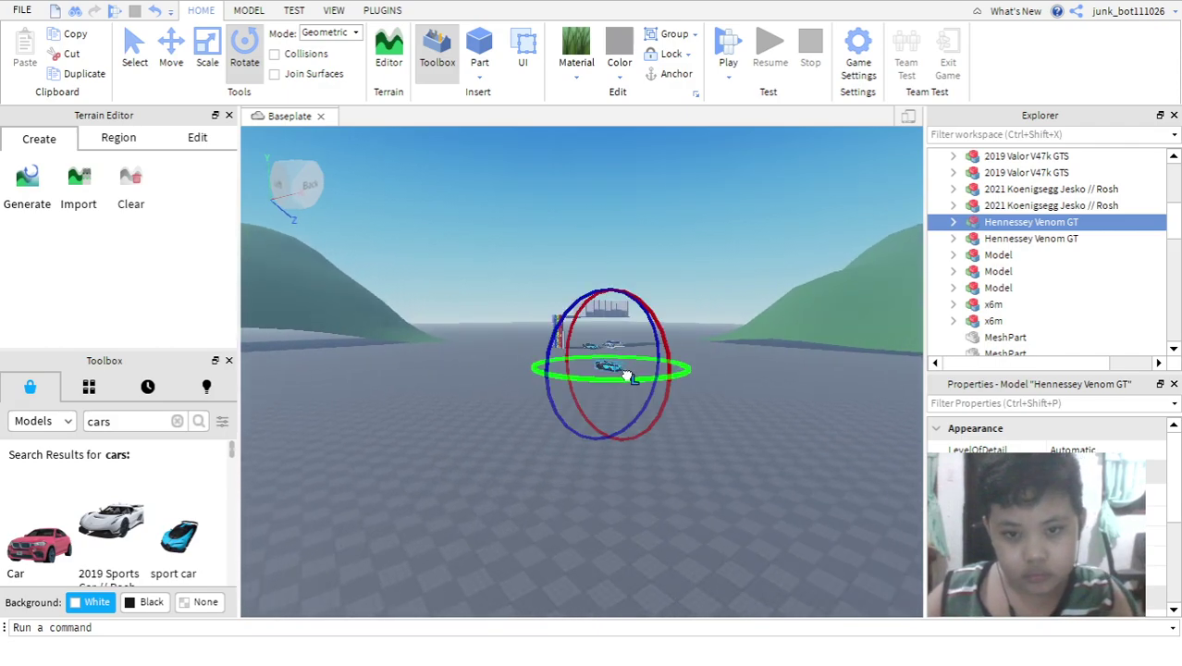
pyautogui.moveTo(628, 376); pyautogui.dragTo(629, 373, button='right')
pyautogui.scroll(10, 603, 367)
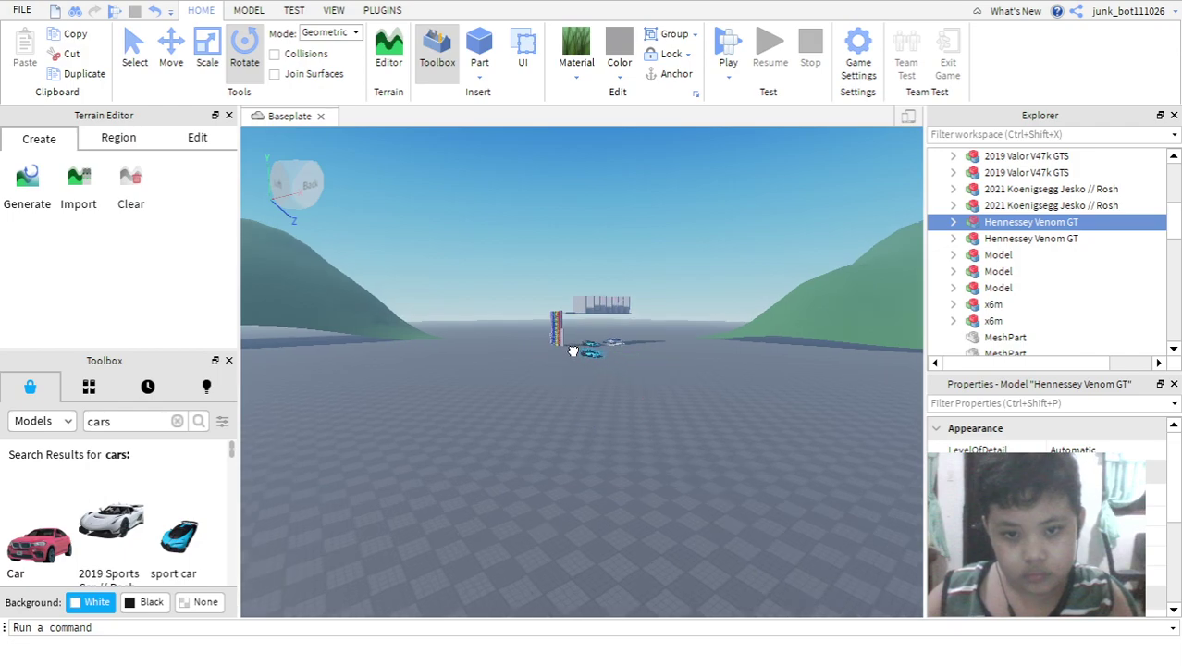
pyautogui.click(573, 357)
# - Reposition a blue Hennessey Venom GT to line it up with the parked cars beside the rainbow wall
pyautogui.scroll(5, 584, 331)
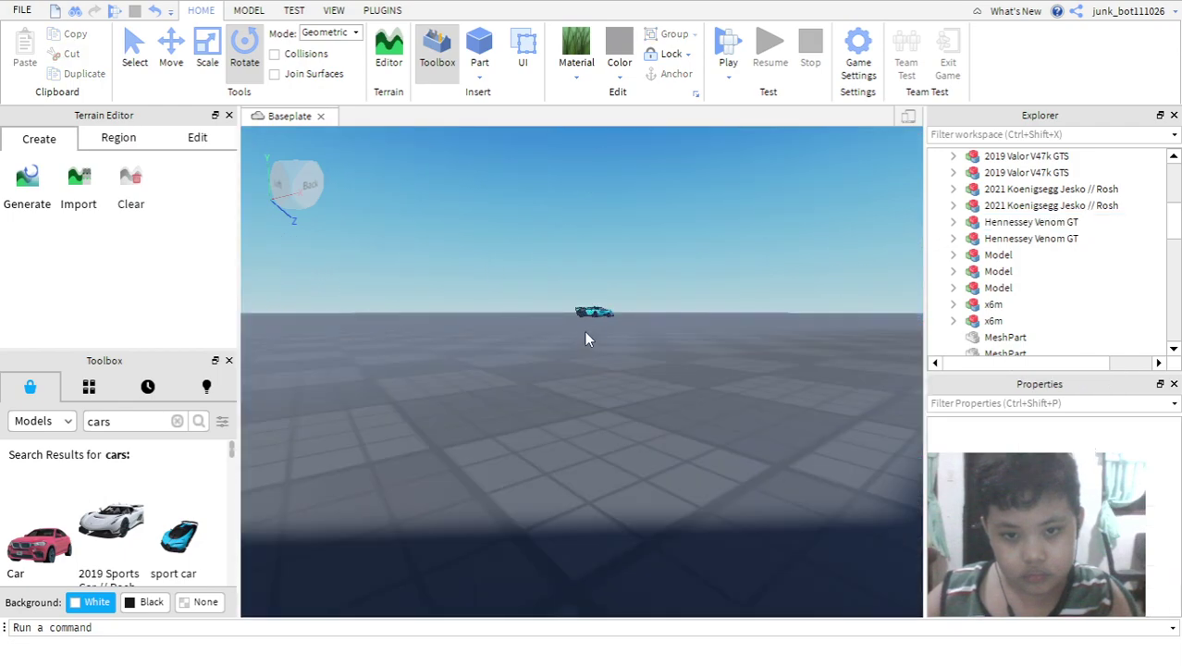
pyautogui.scroll(-5, 600, 344)
pyautogui.moveTo(599, 349); pyautogui.dragTo(597, 361, button='right')
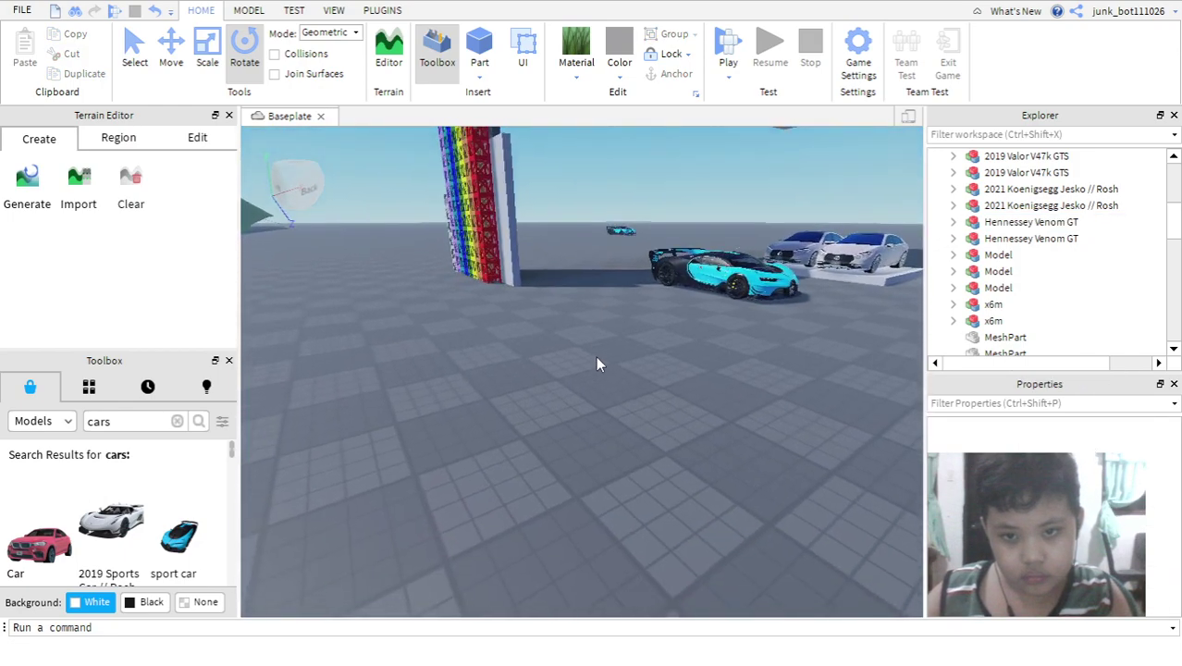
pyautogui.scroll(-5, 606, 338)
pyautogui.scroll(5, 585, 205)
pyautogui.moveTo(588, 171); pyautogui.dragTo(589, 174, button='right')
pyautogui.moveTo(570, 180); pyautogui.dragTo(585, 347)
# - Return to the cars by the rocky mountain and set one pink x6m on the ground beside the other
pyautogui.moveTo(585, 347)
pyautogui.mouseDown(button='right')
pyautogui.moveTo(572, 342)
pyautogui.moveTo(586, 357)
pyautogui.mouseUp(button='right')
pyautogui.scroll(8, 585, 356)
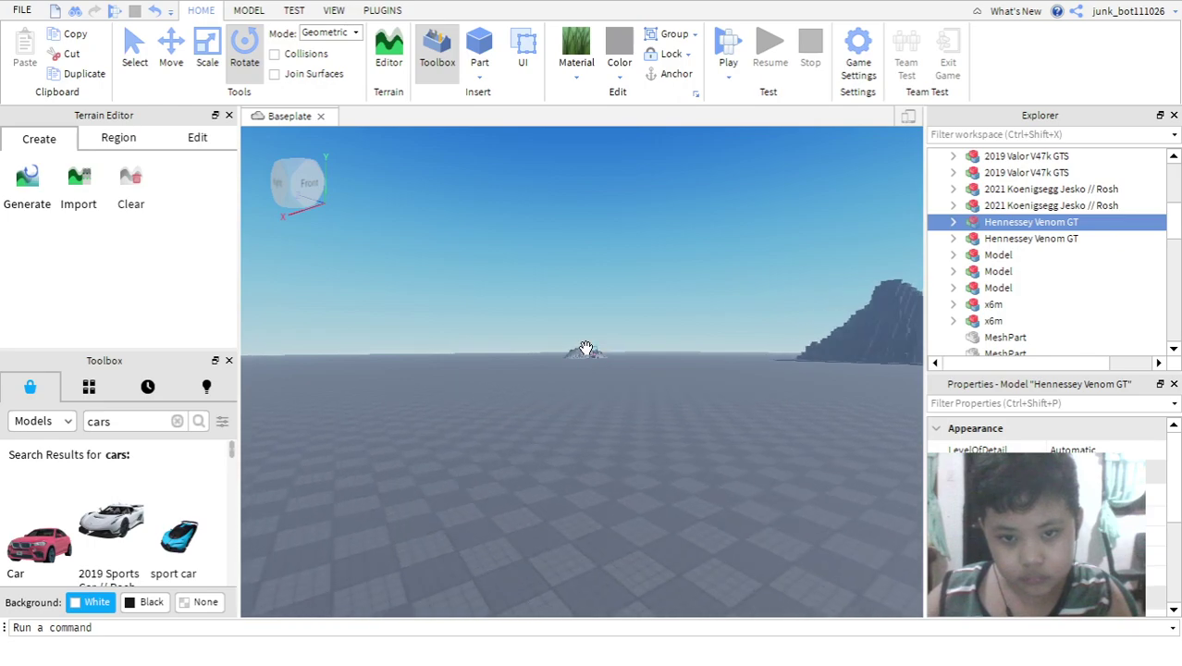
pyautogui.scroll(5, 585, 348)
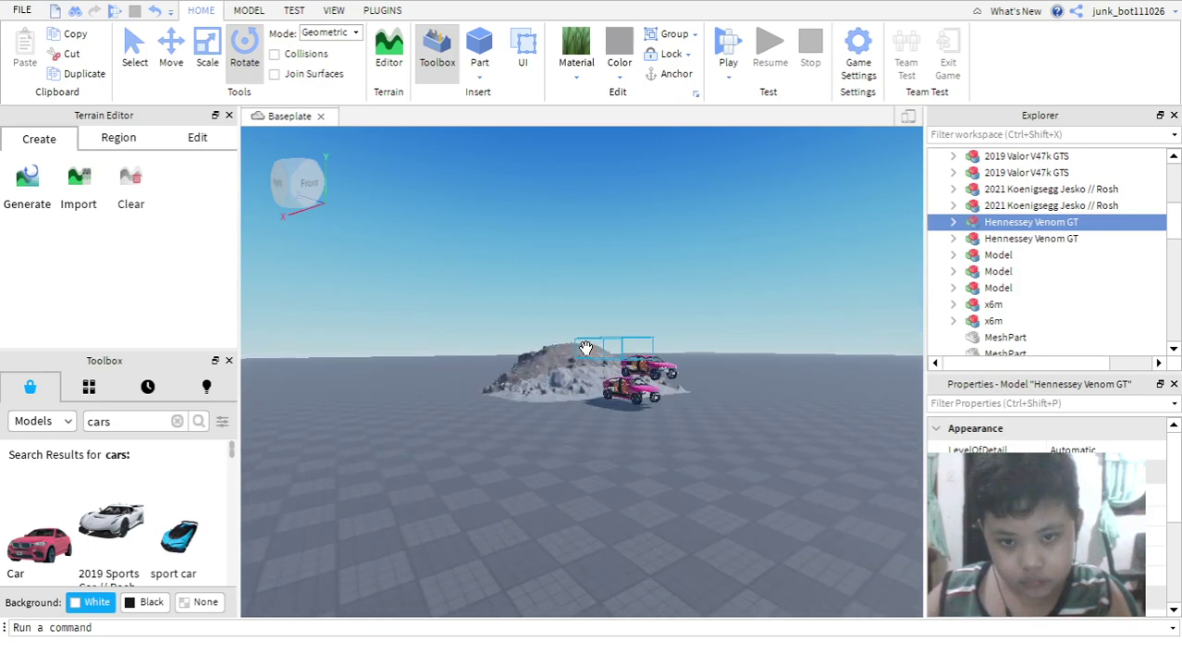
pyautogui.click(675, 368)
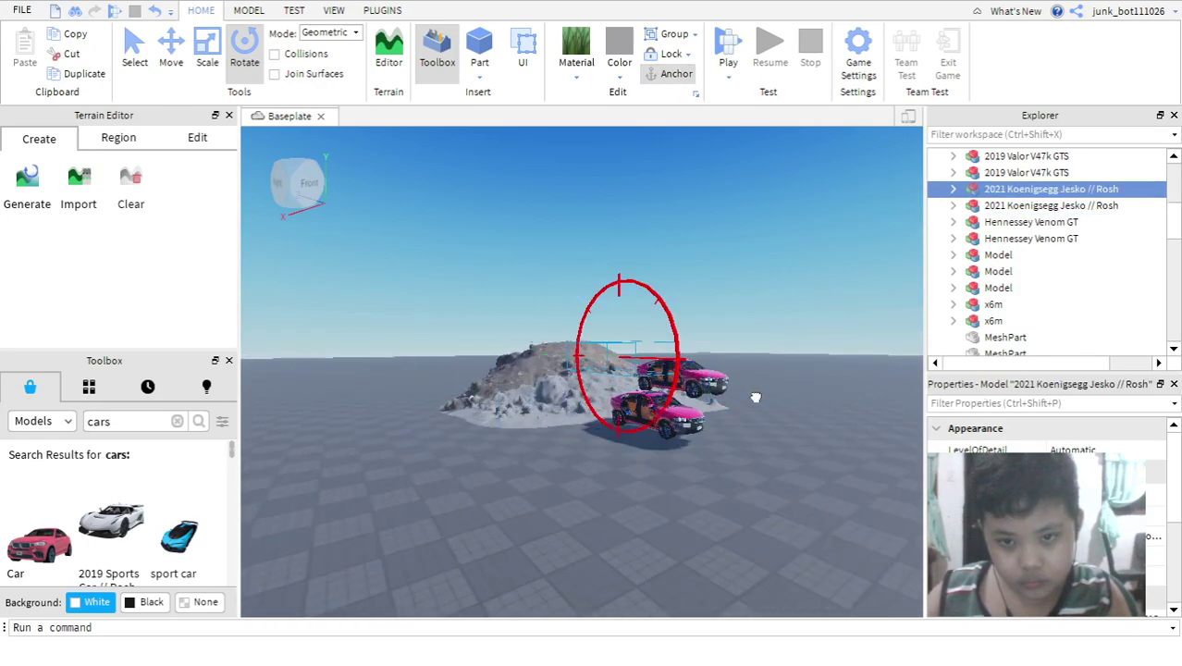
pyautogui.moveTo(700, 380); pyautogui.dragTo(623, 445)
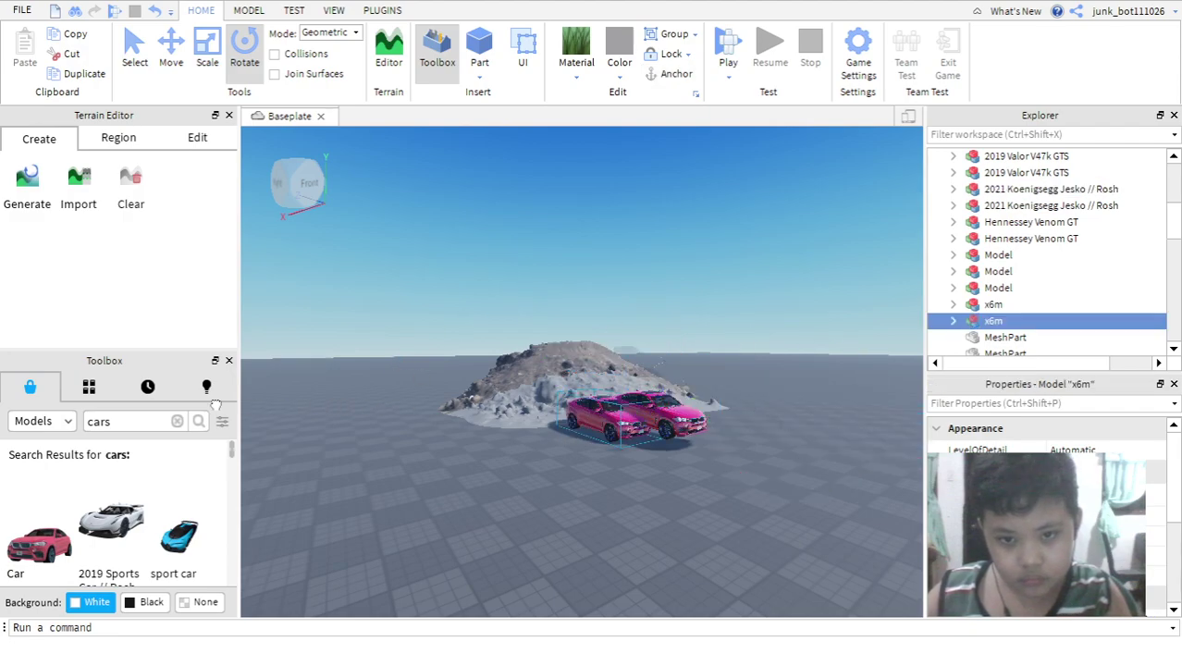
# - Move one pink x6m across the baseplate into the row of cars by the obstacle structure
pyautogui.moveTo(216, 404); pyautogui.dragTo(1021, 450)
pyautogui.moveTo(643, 389); pyautogui.dragTo(557, 319)
pyautogui.scroll(8, 557, 255)
pyautogui.scroll(10, 557, 318)
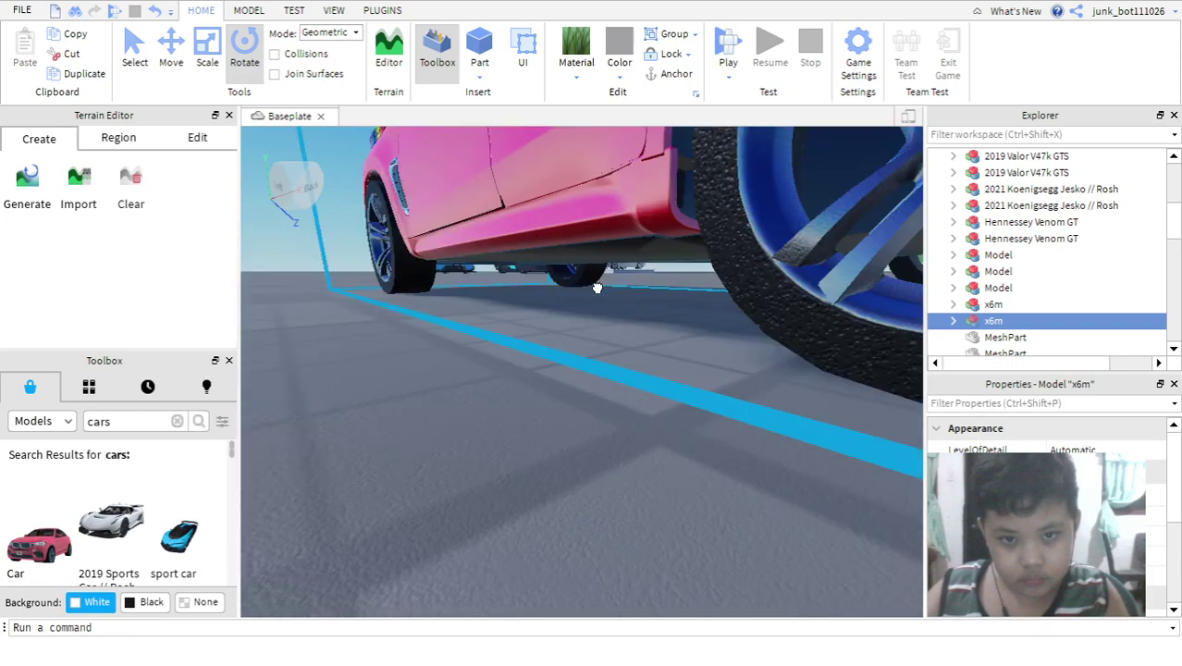
pyautogui.scroll(-10, 596, 289)
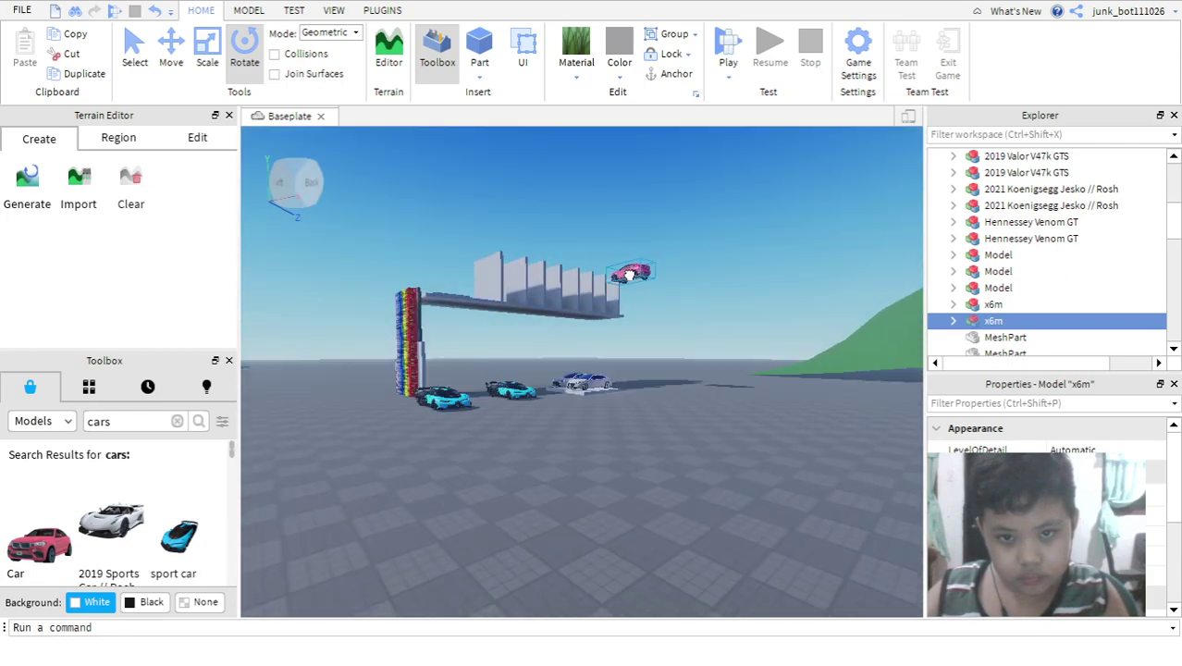
pyautogui.scroll(2, 629, 275)
pyautogui.moveTo(632, 270); pyautogui.dragTo(469, 500)
# - Move the remaining pink x6m from the rocky mountain into the gap between the two blue cars in the row
pyautogui.moveTo(540, 442); pyautogui.dragTo(680, 414, button='right')
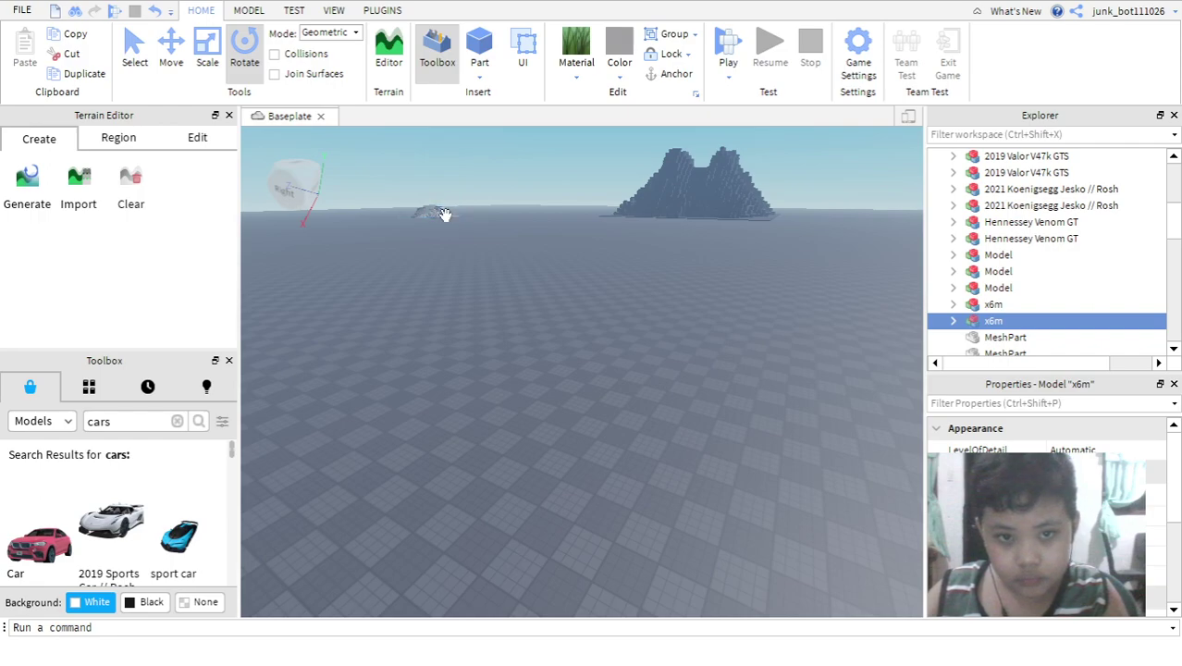
pyautogui.click(445, 215)
pyautogui.click(566, 338)
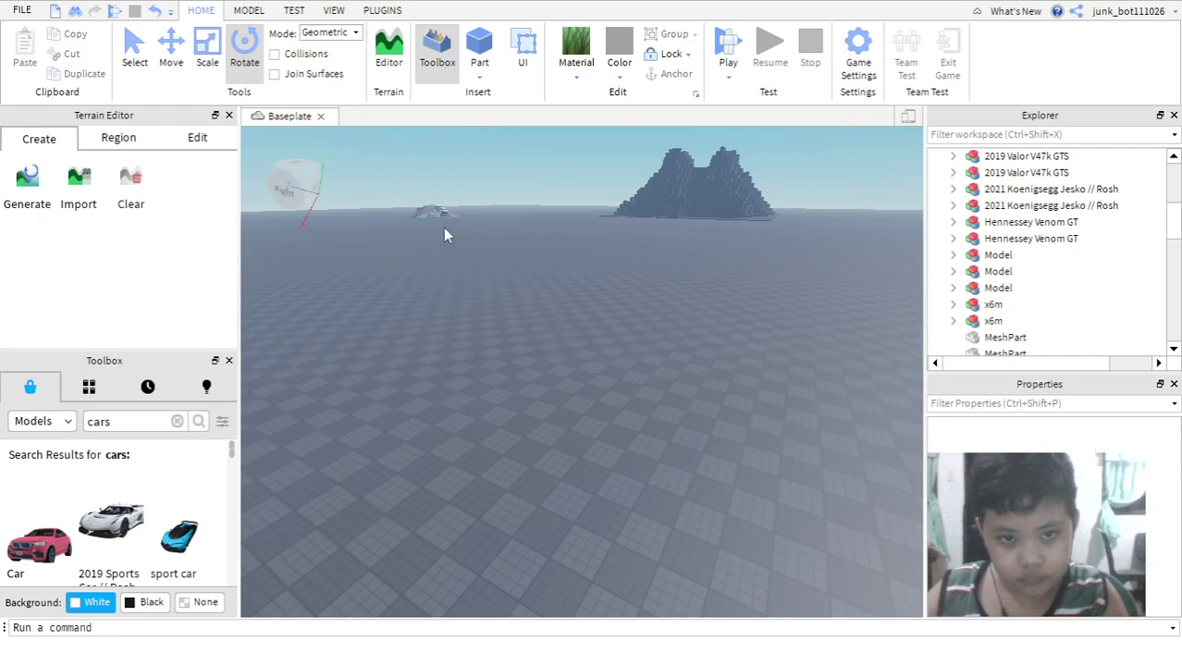
pyautogui.moveTo(512, 285); pyautogui.dragTo(631, 429)
pyautogui.moveTo(628, 427); pyautogui.dragTo(630, 429, button='right')
pyautogui.moveTo(631, 429); pyautogui.dragTo(653, 425)
pyautogui.moveTo(630, 429); pyautogui.dragTo(653, 424, button='right')
pyautogui.moveTo(653, 424); pyautogui.dragTo(706, 400)
pyautogui.moveTo(690, 420); pyautogui.dragTo(707, 400, button='right')
pyautogui.moveTo(706, 399); pyautogui.dragTo(550, 254)
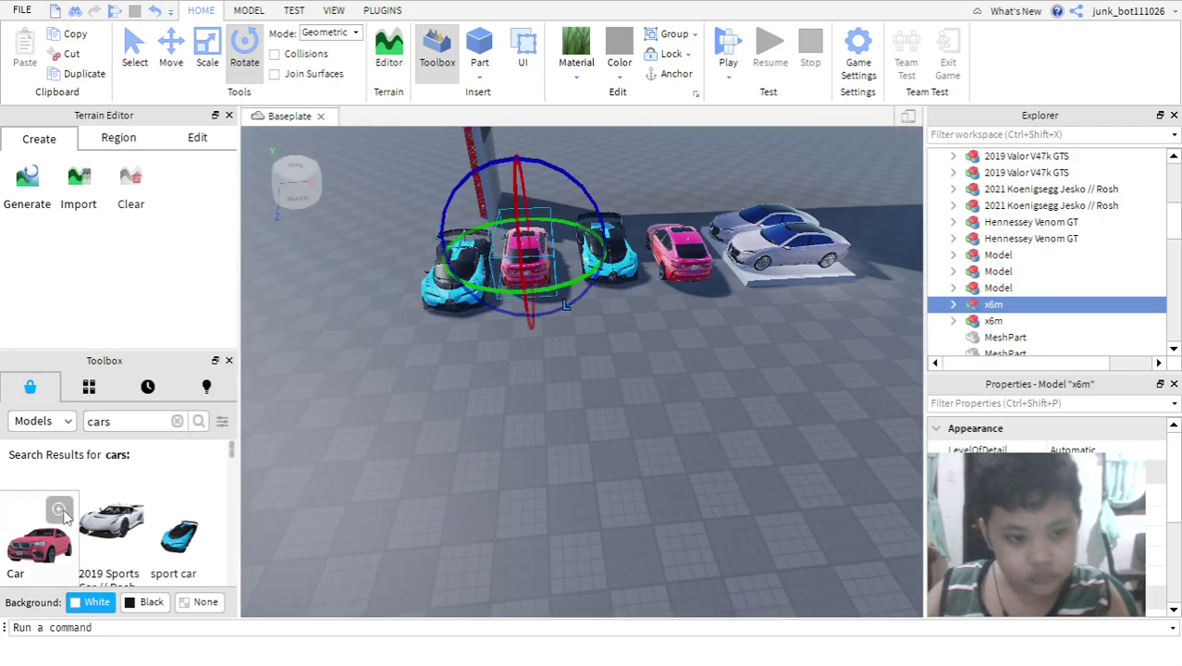
# - Browse the marketplace car models and insert one Future Car and two OFF-ROAD CAR models, acknowledging the script notices
pyautogui.scroll(-5, 67, 521)
pyautogui.scroll(-2, 67, 521)
pyautogui.scroll(1, 121, 524)
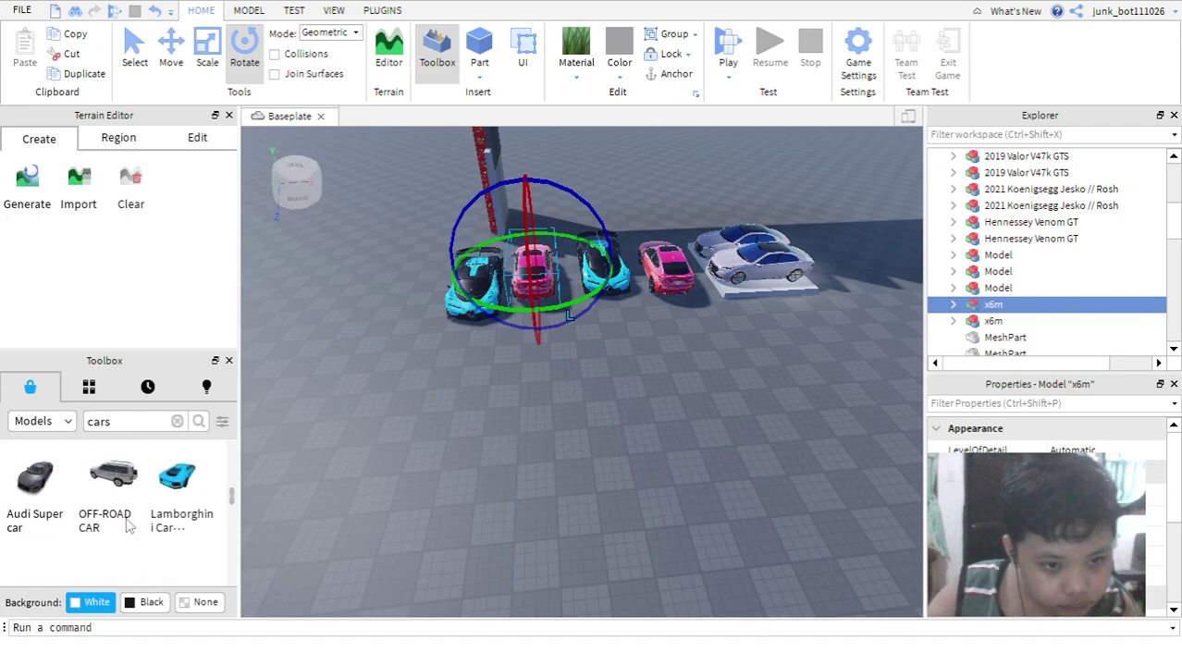
pyautogui.scroll(-2, 110, 497)
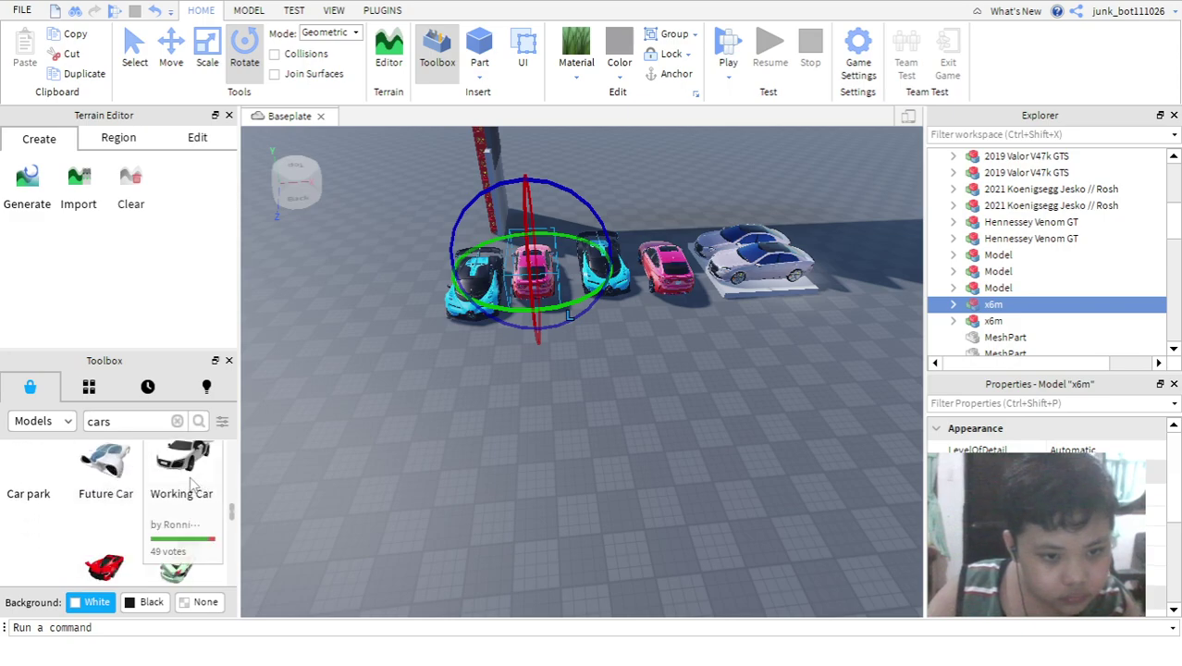
pyautogui.scroll(-2, 82, 580)
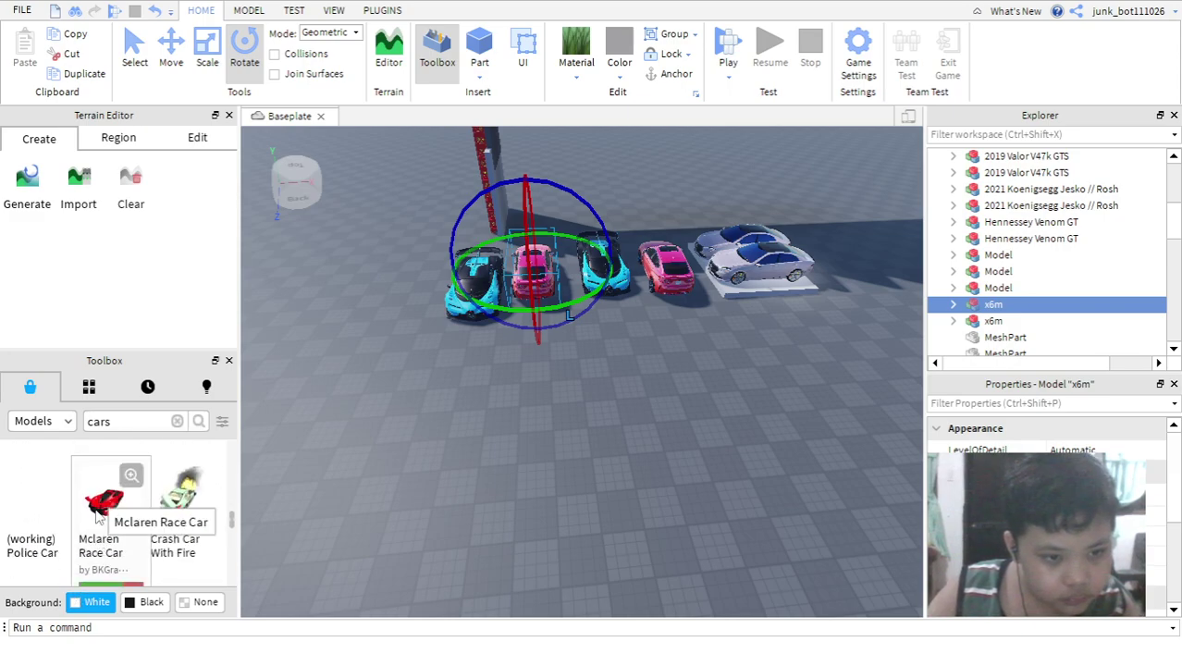
pyautogui.scroll(2, 97, 518)
pyautogui.moveTo(382, 498); pyautogui.dragTo(407, 499, button='right')
pyautogui.click(766, 368)
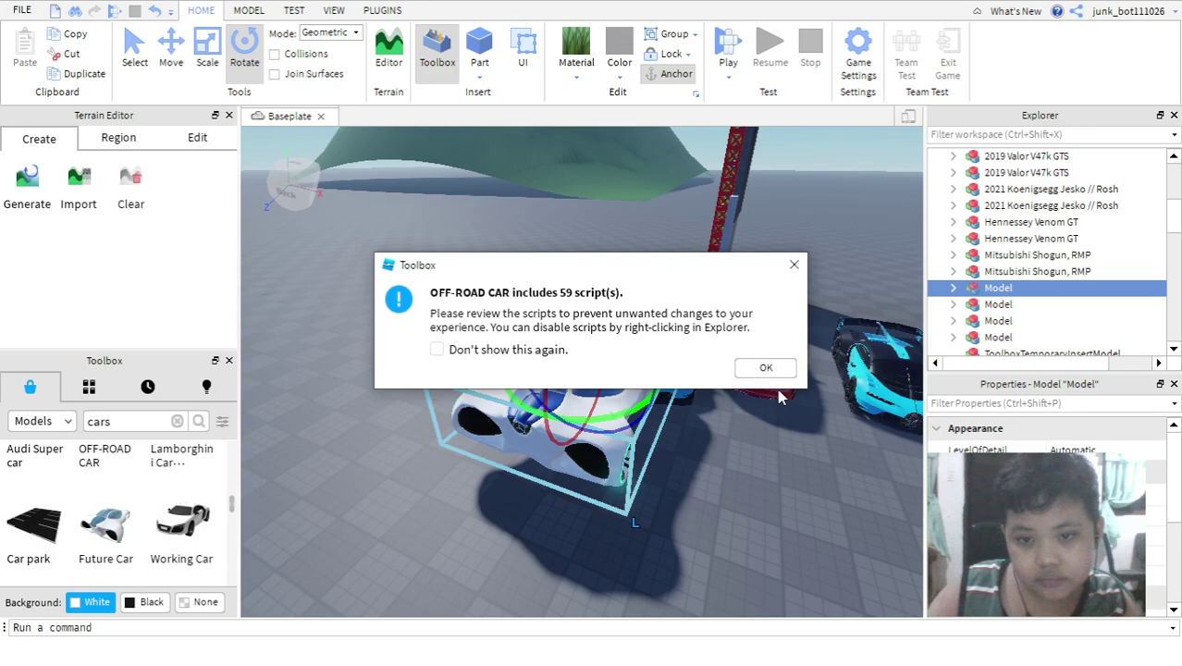
pyautogui.click(765, 368)
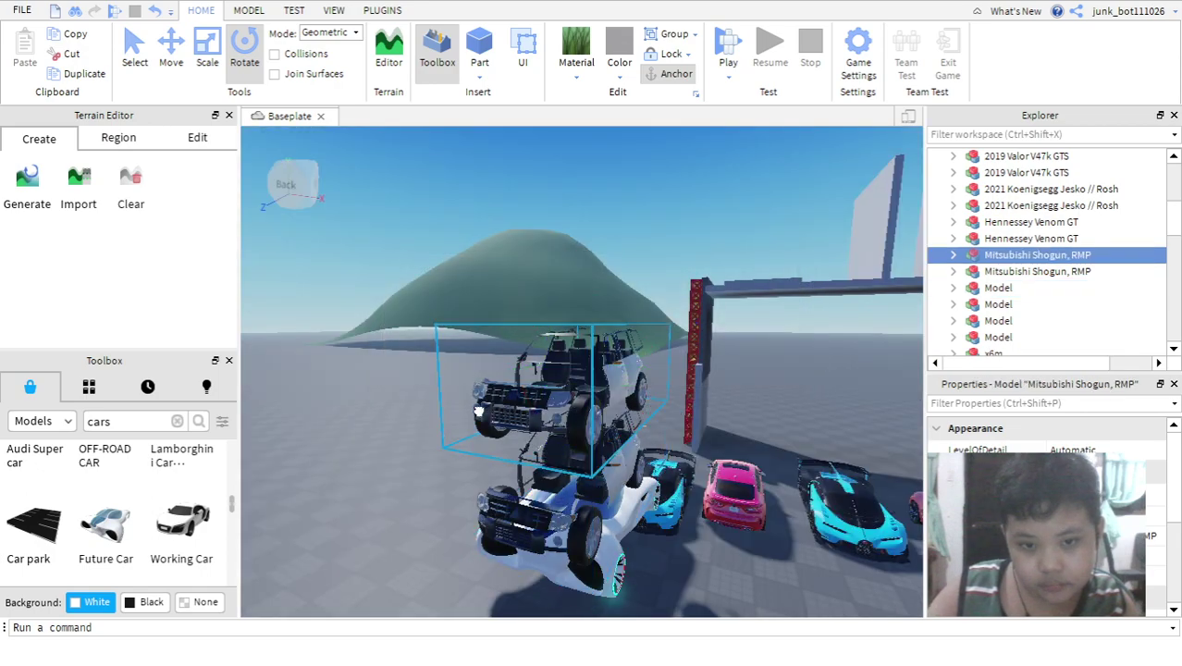
# - Set the two white Mitsubishi Shoguns on the ground side by side next to the white future car
pyautogui.moveTo(387, 448); pyautogui.dragTo(409, 527)
pyautogui.moveTo(525, 544); pyautogui.dragTo(466, 508)
pyautogui.moveTo(537, 555); pyautogui.dragTo(539, 516)
pyautogui.click(490, 463)
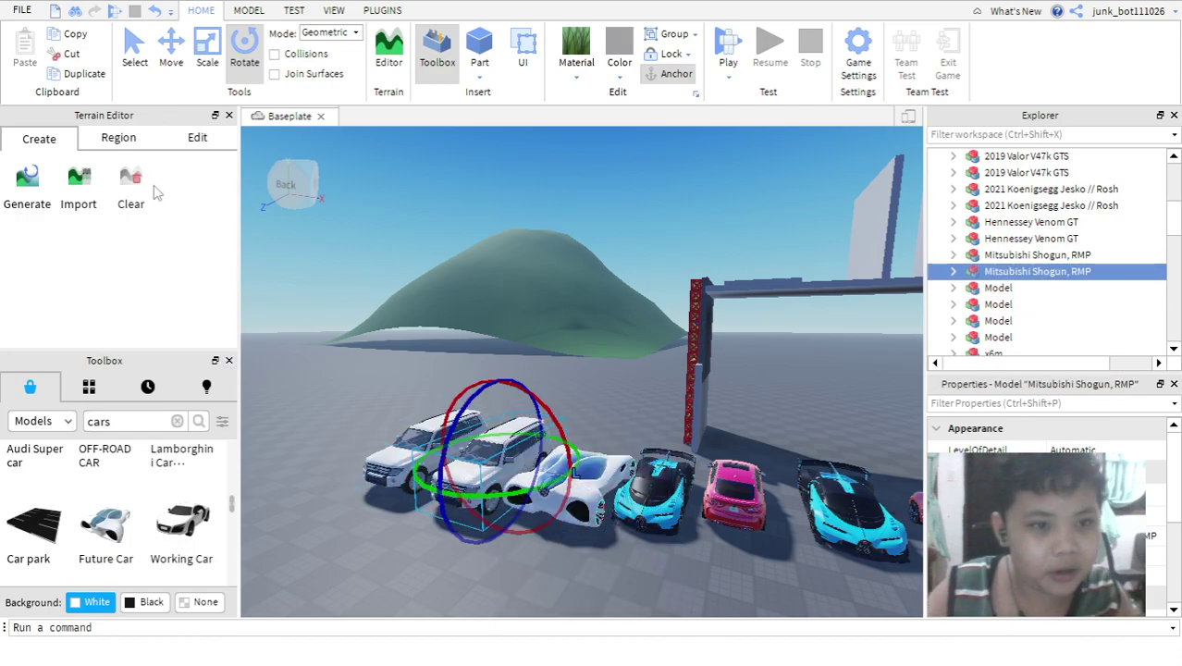
pyautogui.click(625, 352)
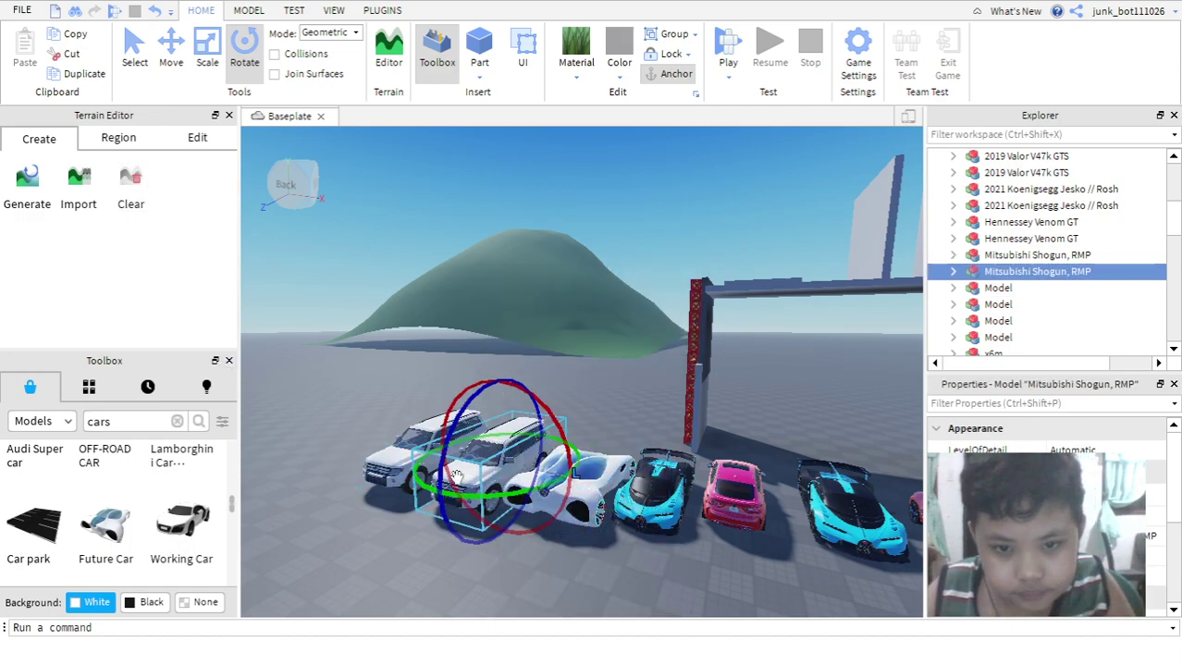
# - Move the blue Hennessey Venom GT from between the pink cars to the open ground in front of the pink x6m nearest the white sedans
pyautogui.moveTo(478, 482); pyautogui.dragTo(479, 483, button='right')
pyautogui.press('a')
pyautogui.press('d')
pyautogui.scroll(6, 655, 411)
pyautogui.moveTo(649, 390); pyautogui.dragTo(658, 432, button='right')
pyautogui.scroll(-5, 559, 248)
pyautogui.moveTo(559, 248)
pyautogui.mouseDown(button='right')
pyautogui.moveTo(572, 290)
pyautogui.moveTo(575, 240)
pyautogui.mouseUp(button='right')
pyautogui.scroll(6, 573, 290)
pyautogui.scroll(6, 600, 331)
pyautogui.moveTo(601, 331); pyautogui.dragTo(602, 331, button='right')
pyautogui.scroll(-5, 605, 337)
pyautogui.moveTo(507, 378); pyautogui.dragTo(720, 563)
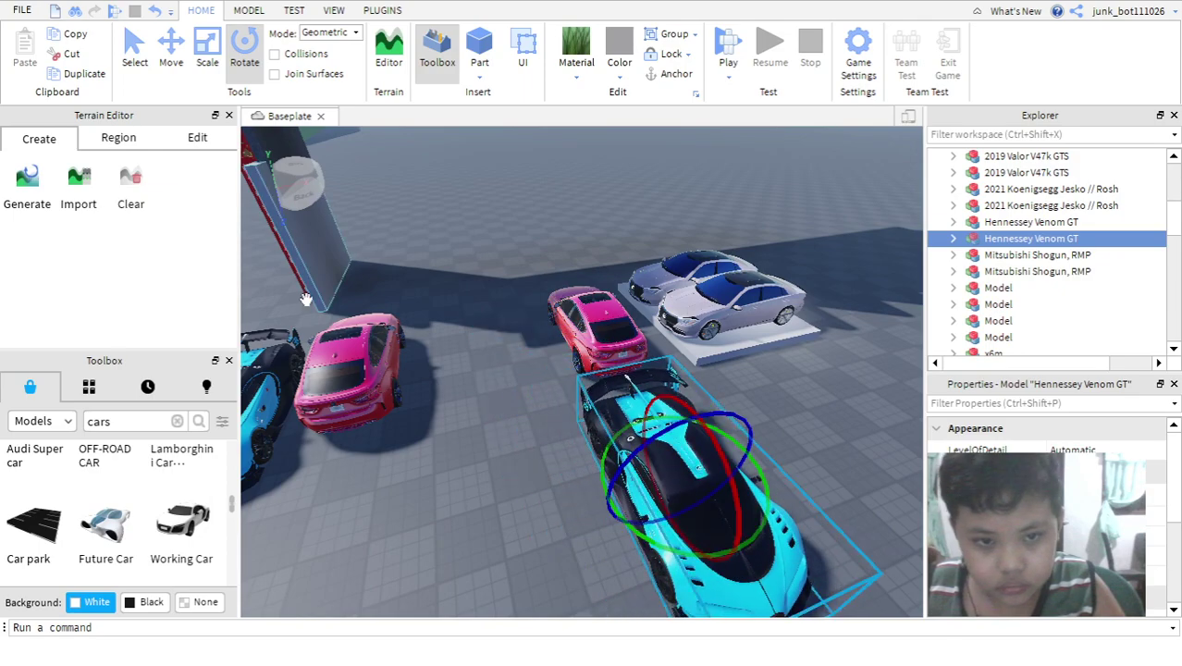
# - Park the two pink x6m cars side by side and place the other blue Hennessey Venom GT beside its twin in front
pyautogui.moveTo(333, 348); pyautogui.dragTo(508, 377)
pyautogui.scroll(-4, 508, 376)
pyautogui.moveTo(378, 396); pyautogui.dragTo(551, 469)
# - Park the two Mitsubishi Shoguns end to end beside the pink and blue cars, with the future car next to them
pyautogui.press('a')
pyautogui.press('s')
pyautogui.moveTo(370, 433); pyautogui.dragTo(594, 365)
pyautogui.click(281, 433)
pyautogui.moveTo(281, 433); pyautogui.dragTo(639, 468)
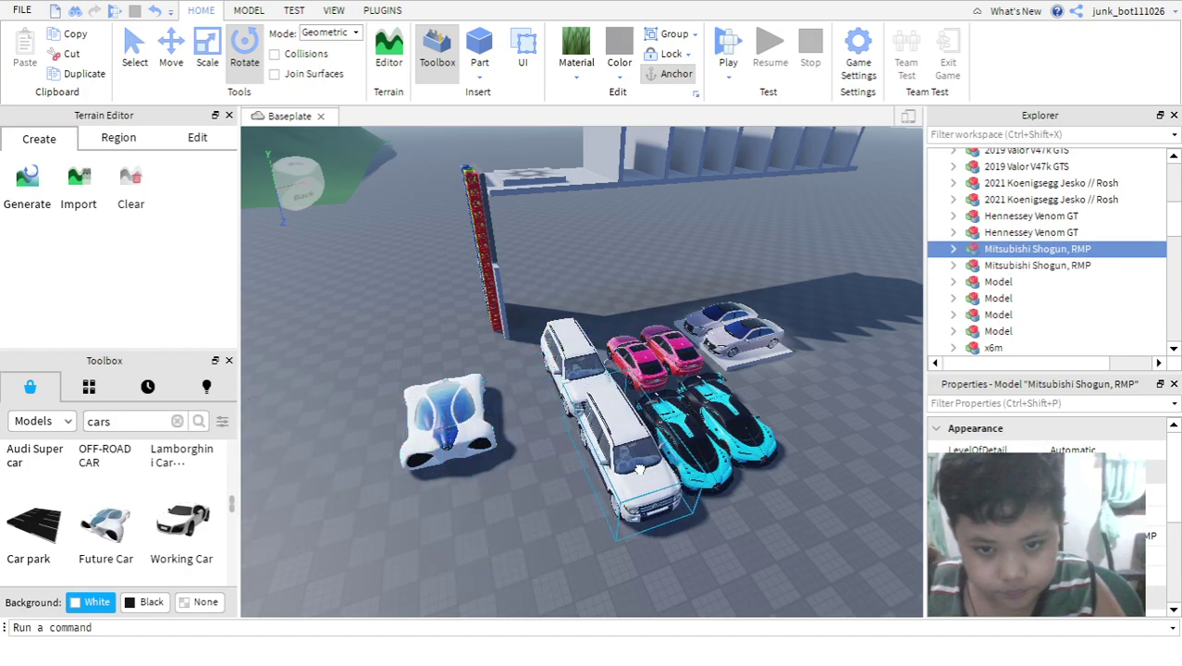
pyautogui.click(461, 410)
pyautogui.moveTo(460, 411); pyautogui.dragTo(490, 411)
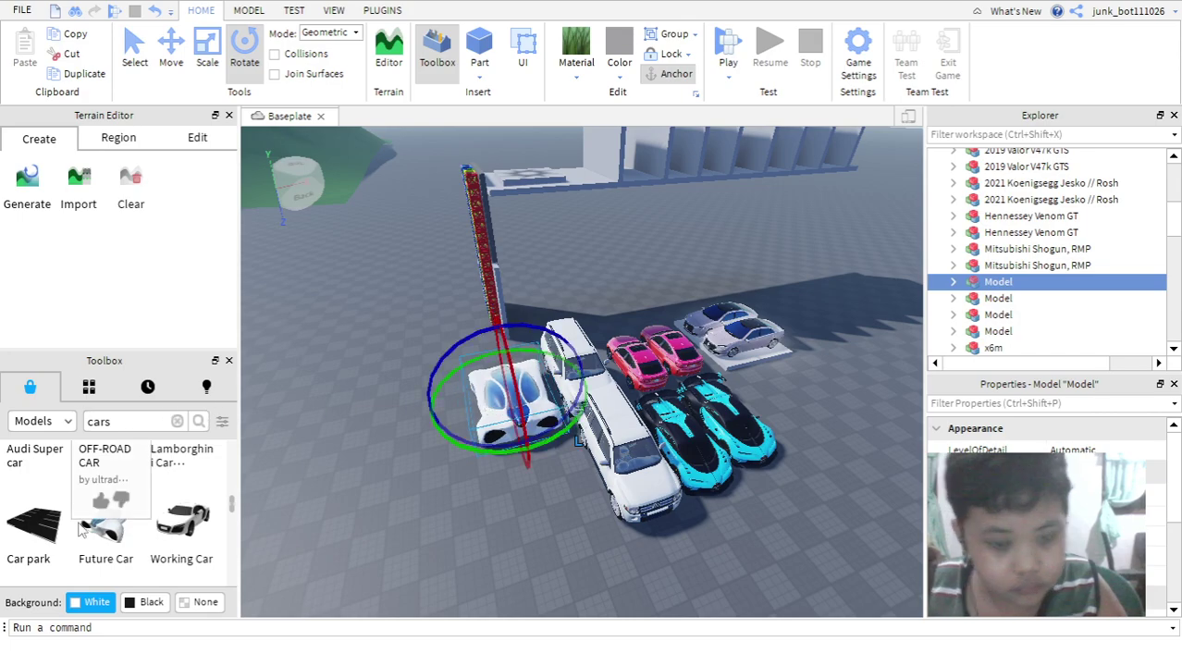
# - Browse further car models and check the recently used audio, meshes, images and animations in the toolbox
pyautogui.scroll(-6, 83, 525)
pyautogui.press('a')
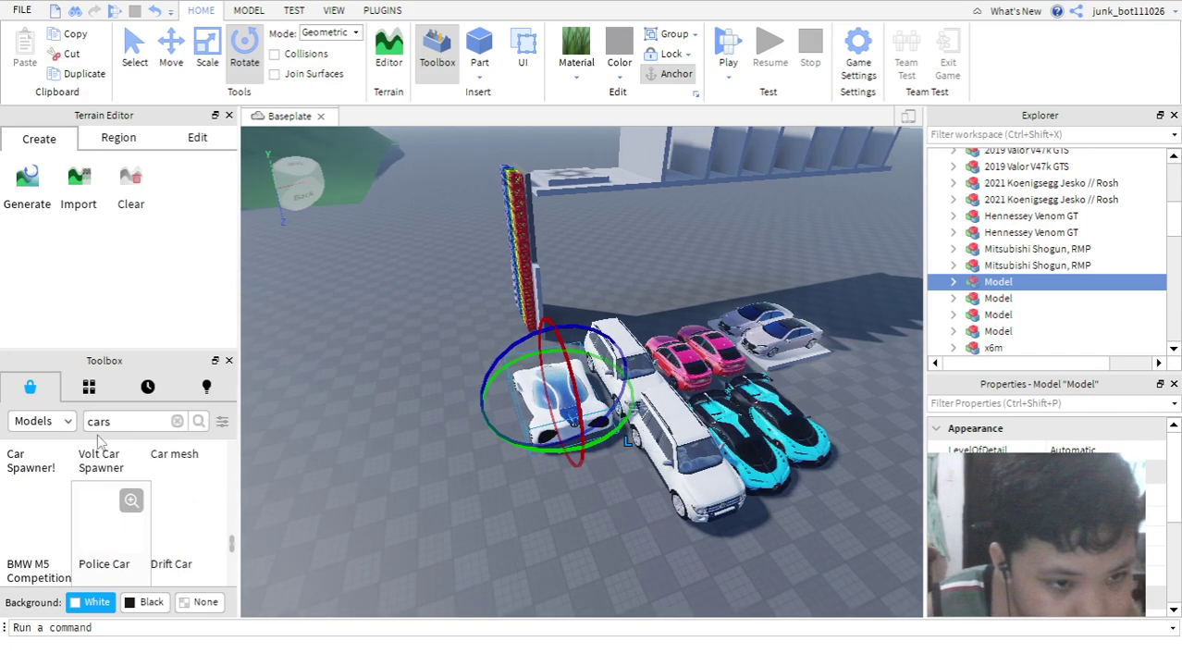
pyautogui.press('a')
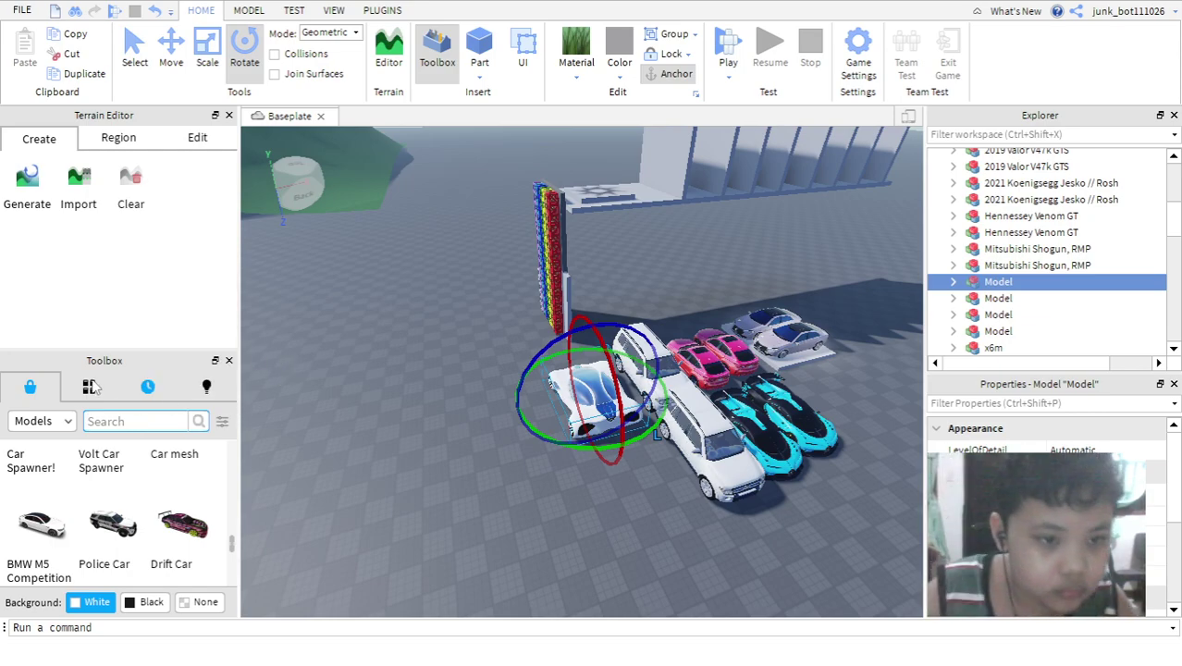
pyautogui.click(139, 388)
pyautogui.click(134, 422)
pyautogui.click(113, 505)
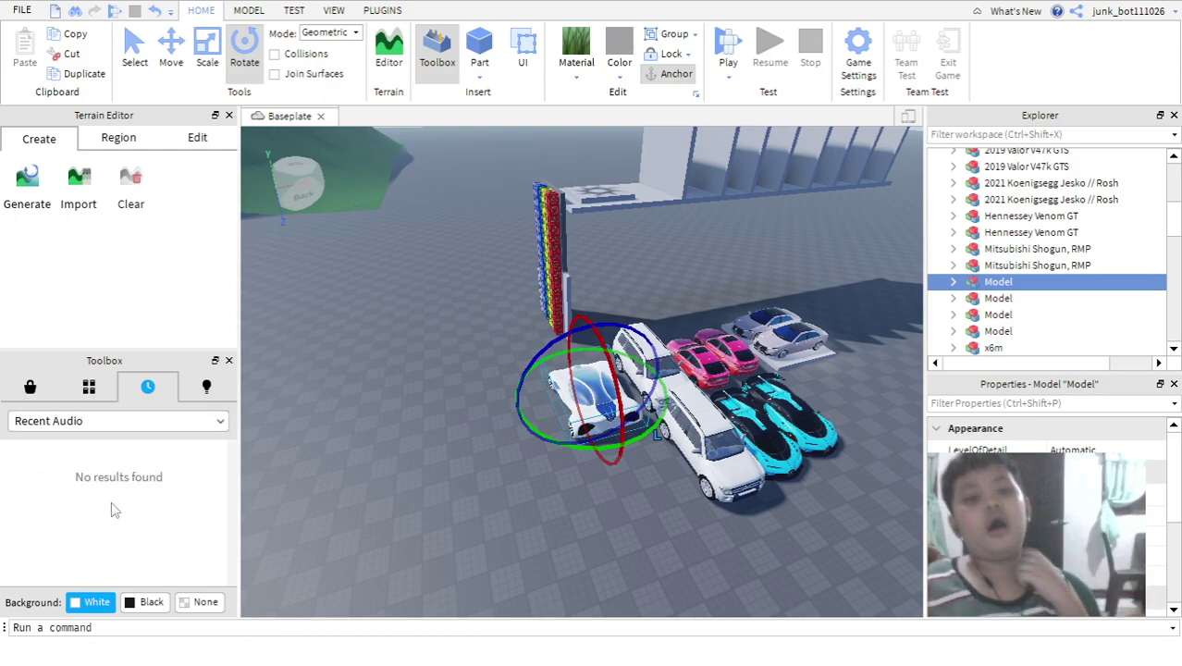
pyautogui.click(134, 422)
pyautogui.click(111, 483)
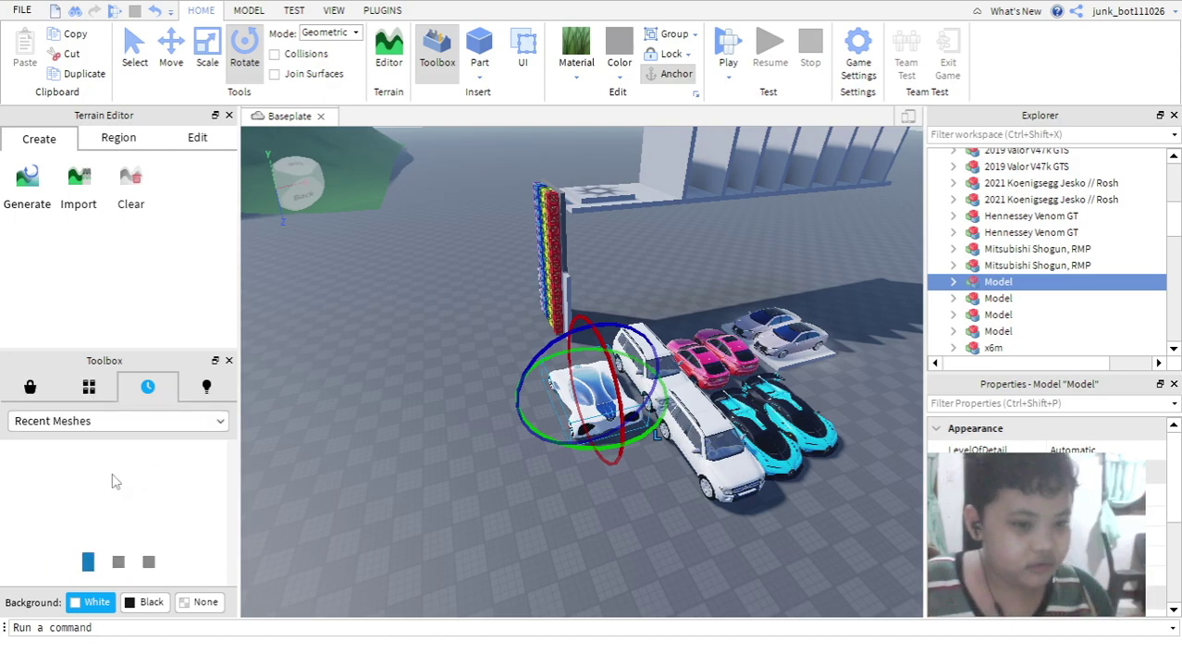
pyautogui.click(139, 427)
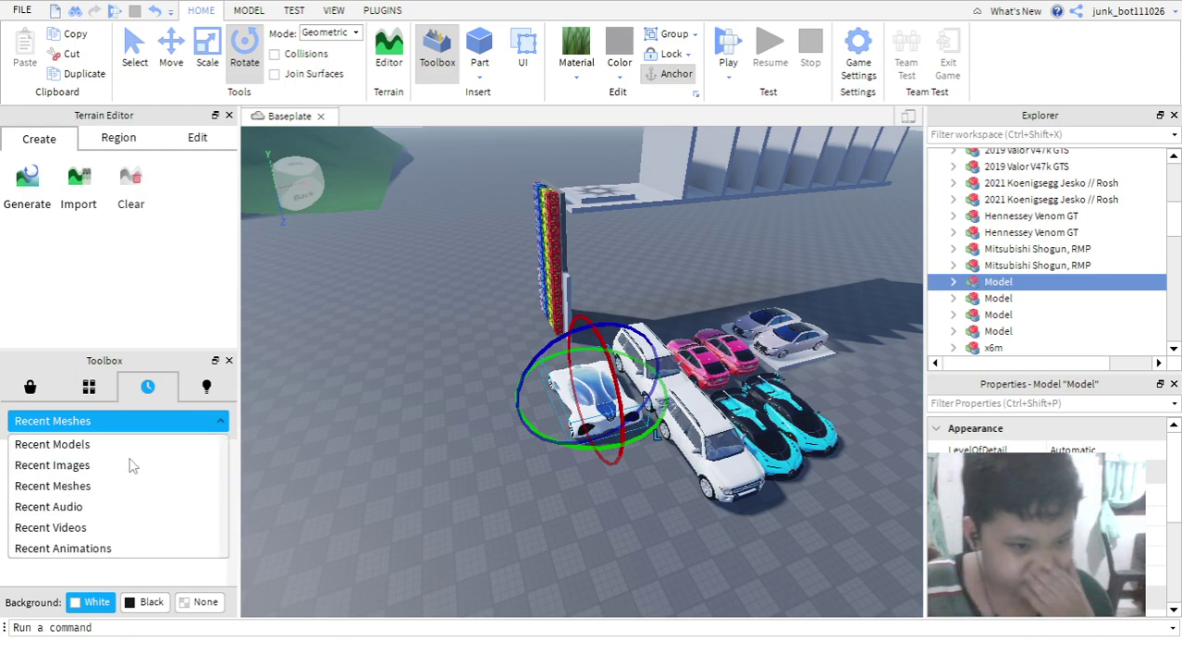
pyautogui.click(133, 466)
pyautogui.click(121, 424)
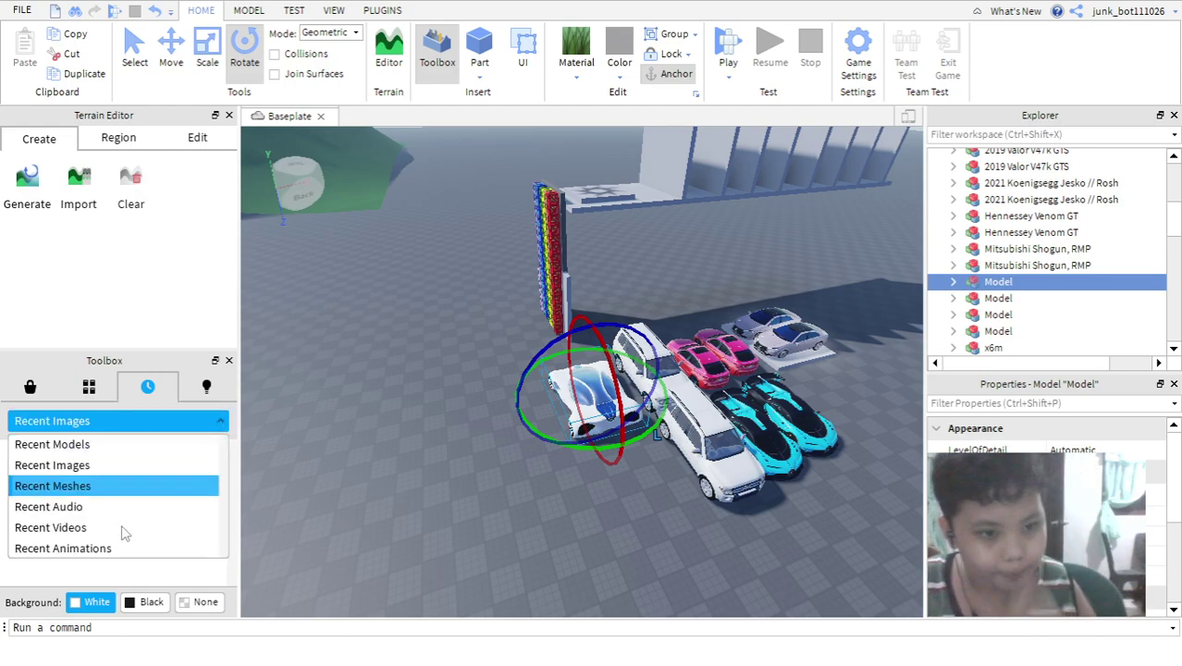
pyautogui.click(121, 550)
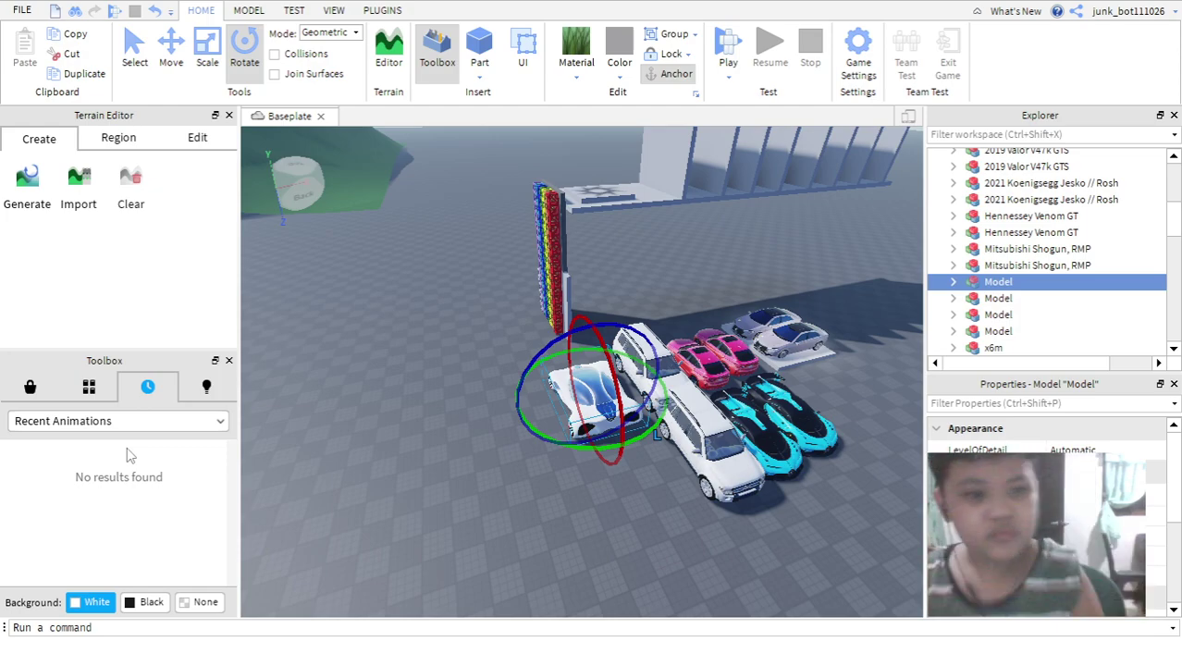
# - Search the marketplace models for "mountain" and insert another green mountain
pyautogui.click(132, 139)
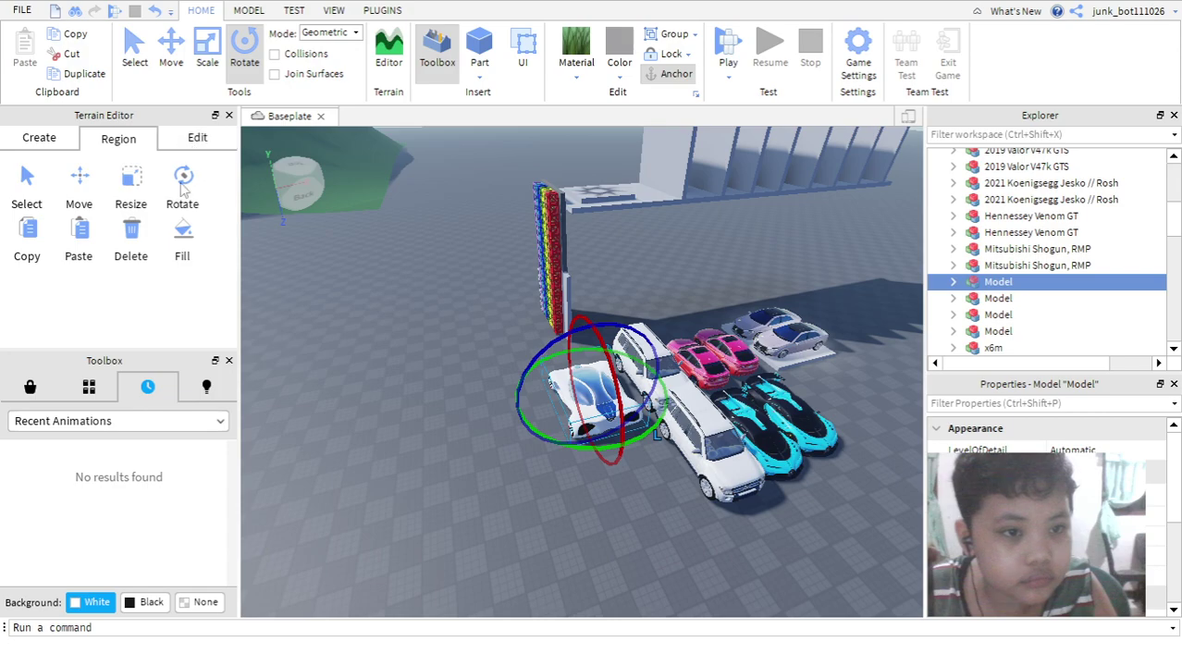
pyautogui.moveTo(486, 446); pyautogui.dragTo(527, 407, button='right')
pyautogui.scroll(-4, 543, 380)
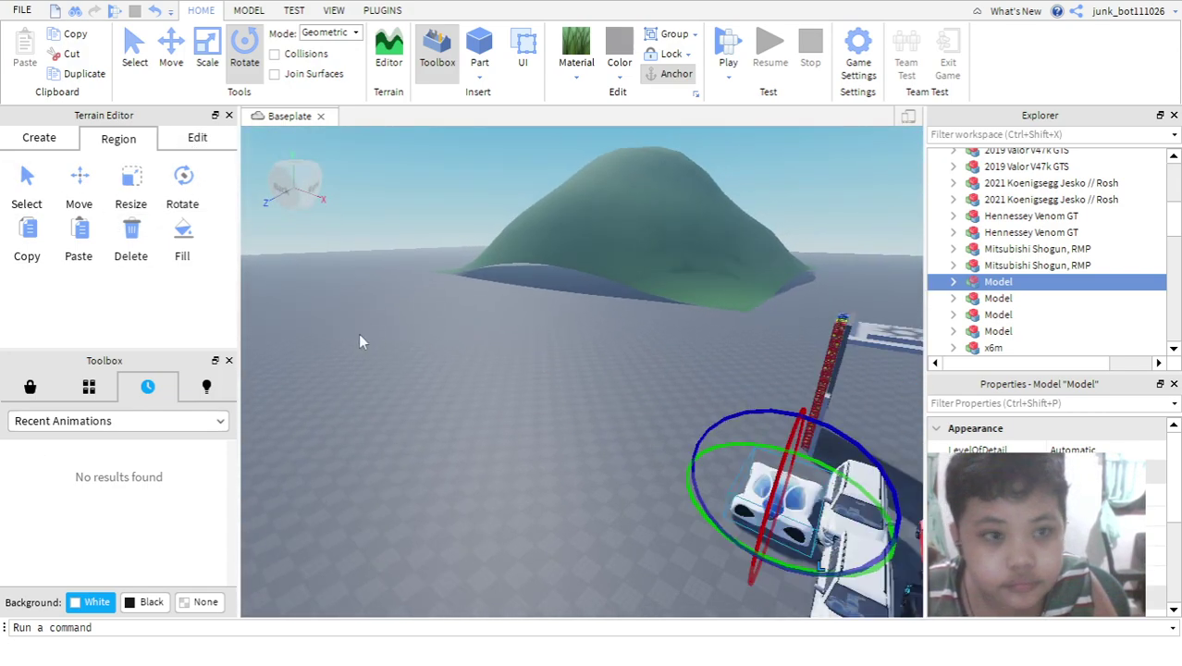
pyautogui.scroll(-3, 375, 339)
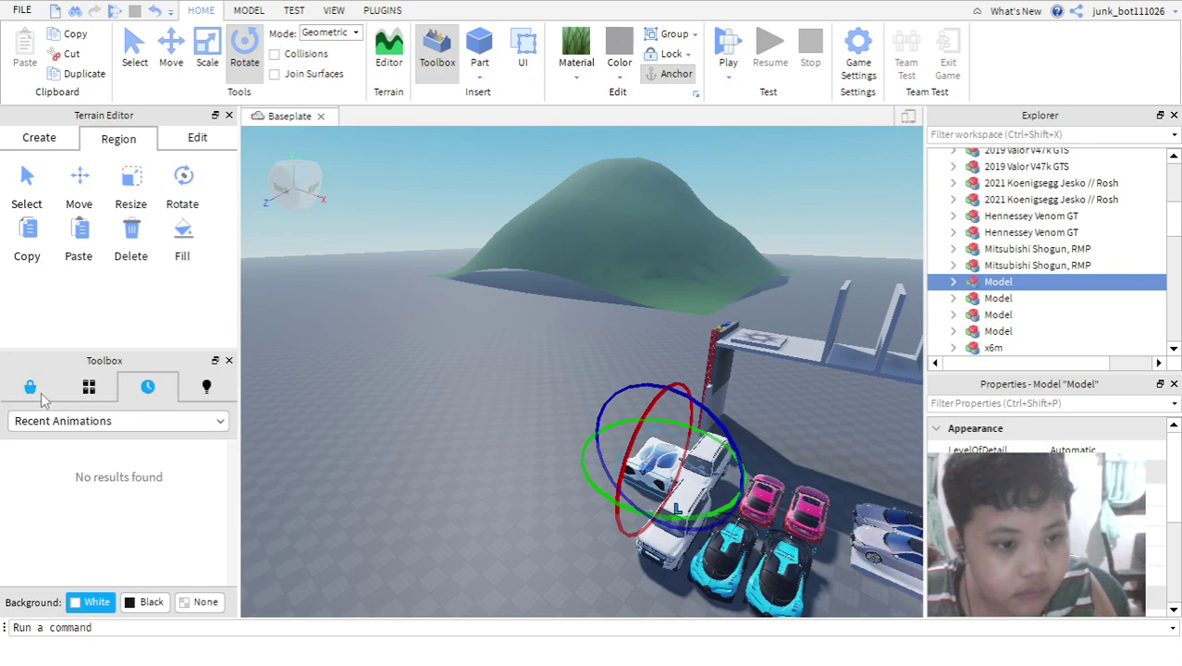
pyautogui.click(31, 388)
pyautogui.write('mountain')
pyautogui.press('Return')
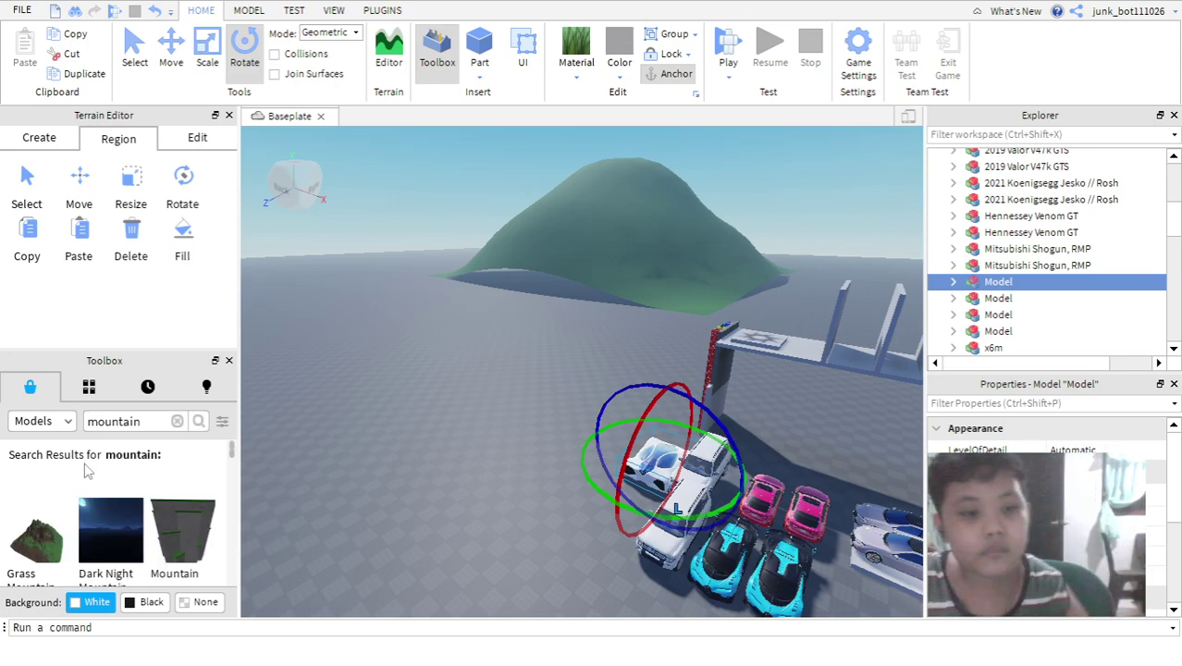
pyautogui.scroll(-10, 85, 566)
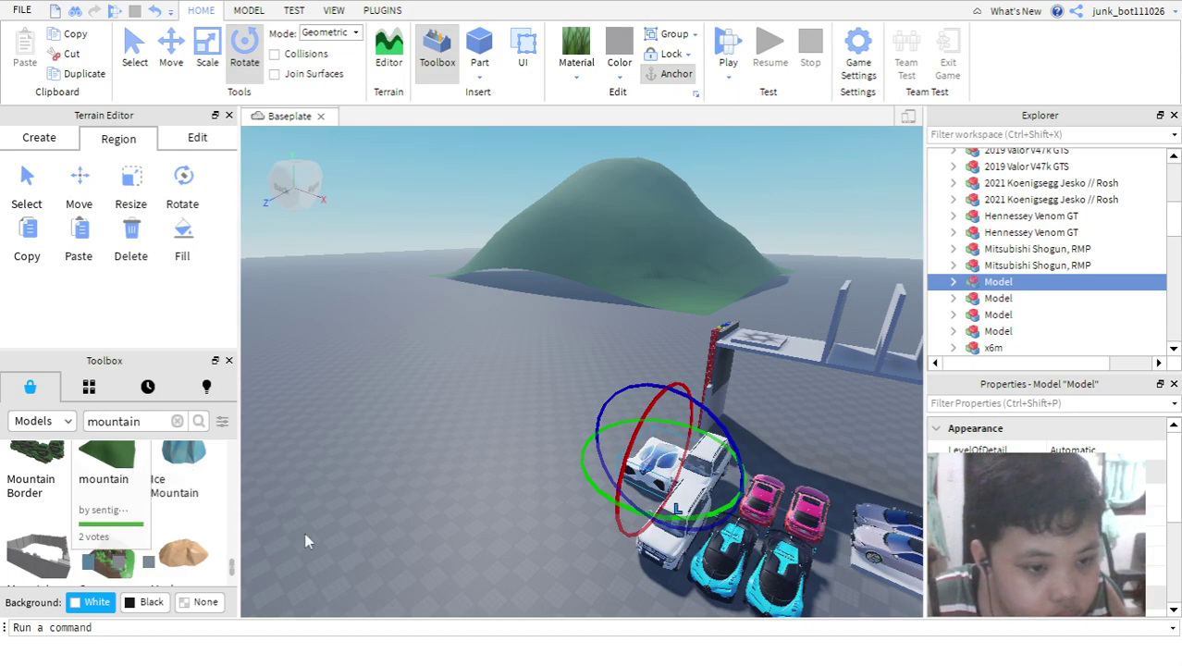
pyautogui.moveTo(404, 466)
pyautogui.mouseDown(button='right')
pyautogui.moveTo(489, 473)
pyautogui.moveTo(404, 466)
pyautogui.mouseUp(button='right')
pyautogui.scroll(10, 502, 461)
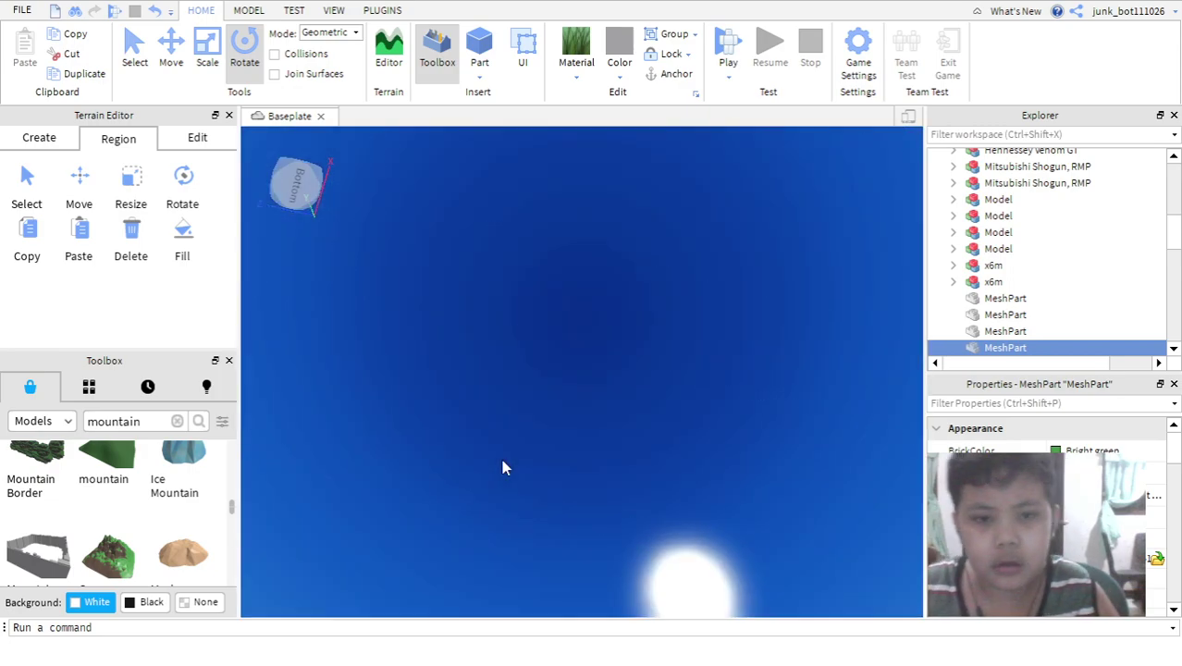
# - Move the new green mountain off the obstacle structure so it sits beside the lone green mountain
pyautogui.moveTo(502, 461); pyautogui.dragTo(534, 374, button='right')
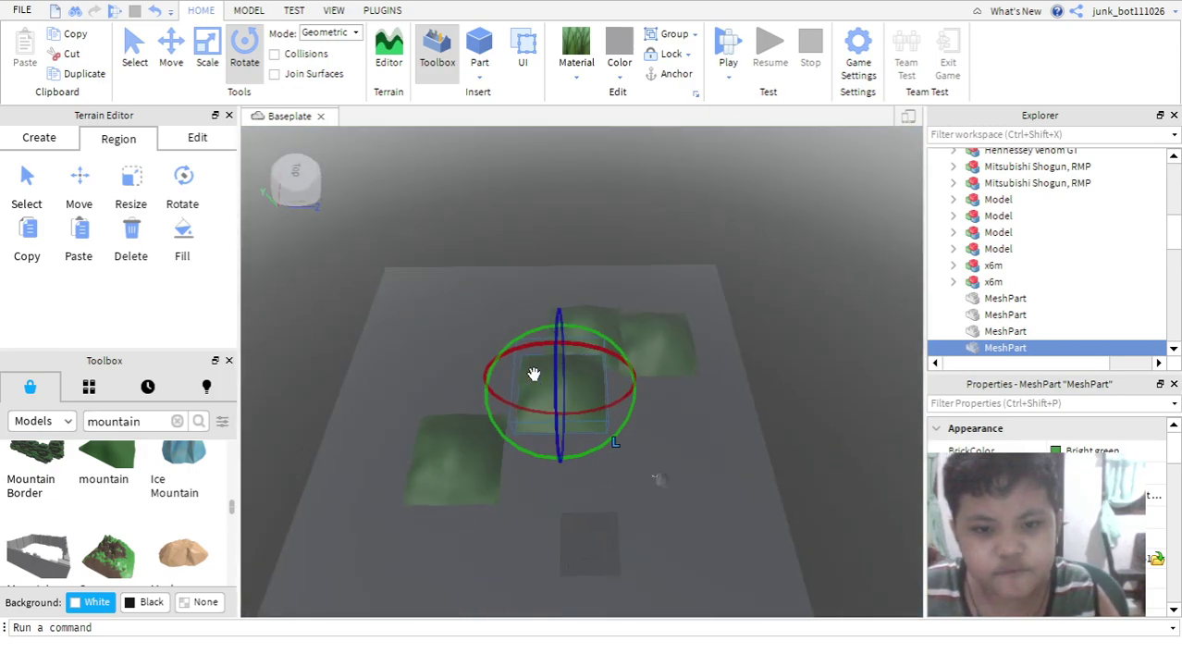
pyautogui.scroll(3, 533, 374)
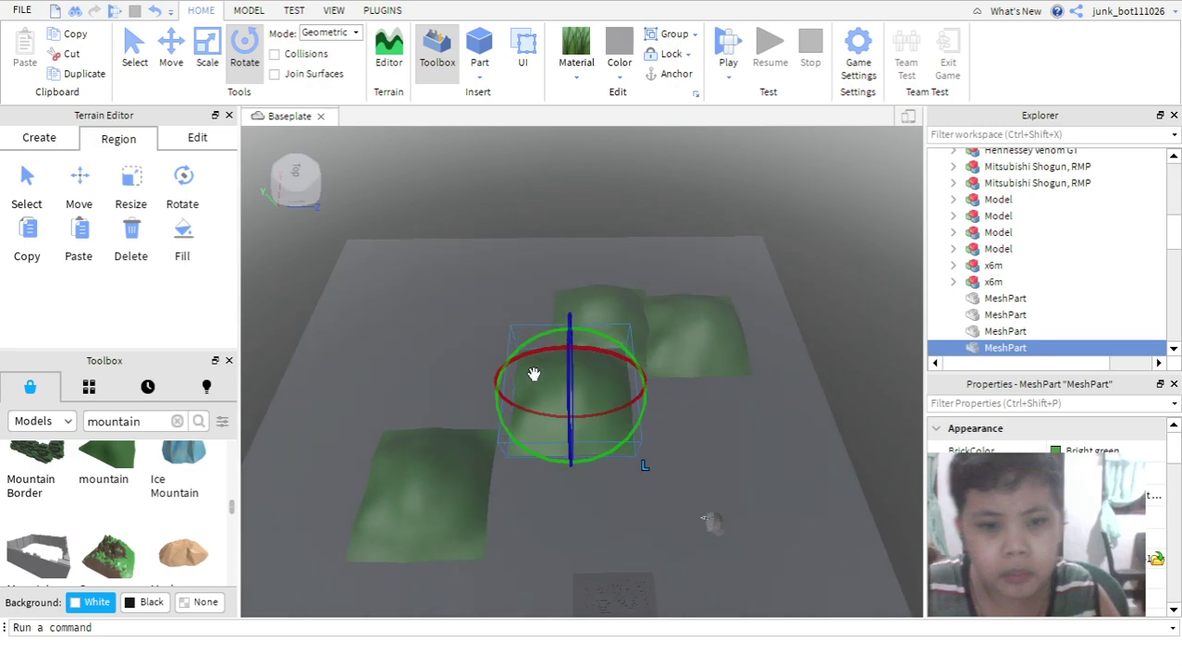
pyautogui.moveTo(567, 389); pyautogui.dragTo(552, 526)
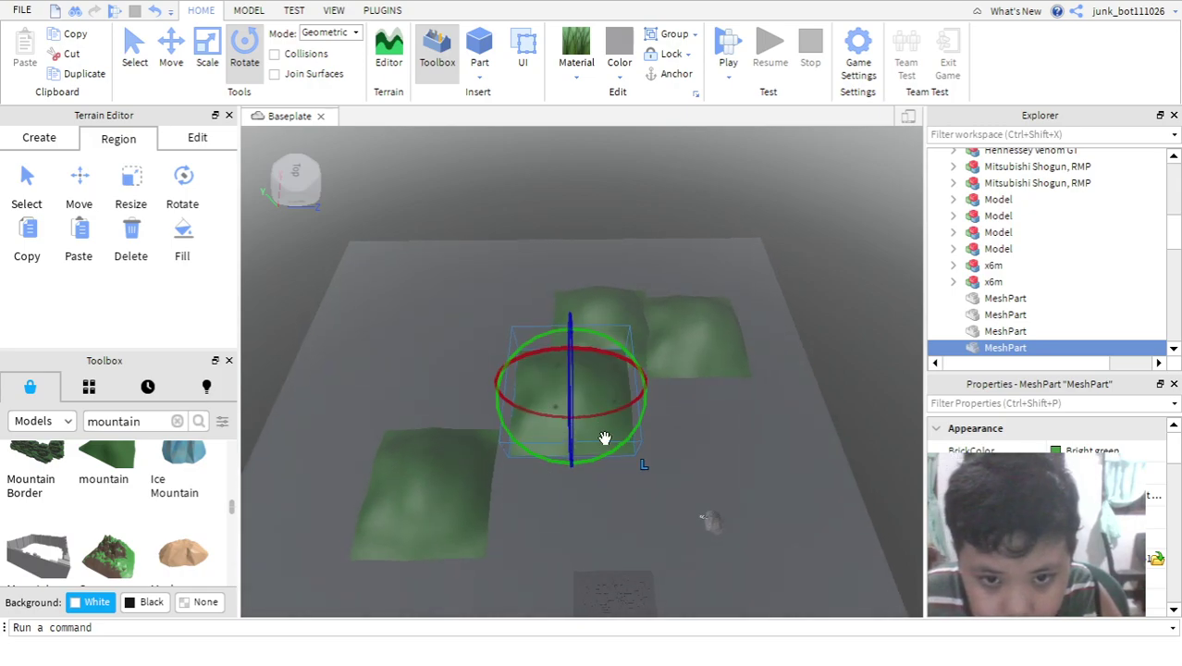
pyautogui.scroll(5, 604, 437)
pyautogui.moveTo(601, 438); pyautogui.dragTo(544, 607)
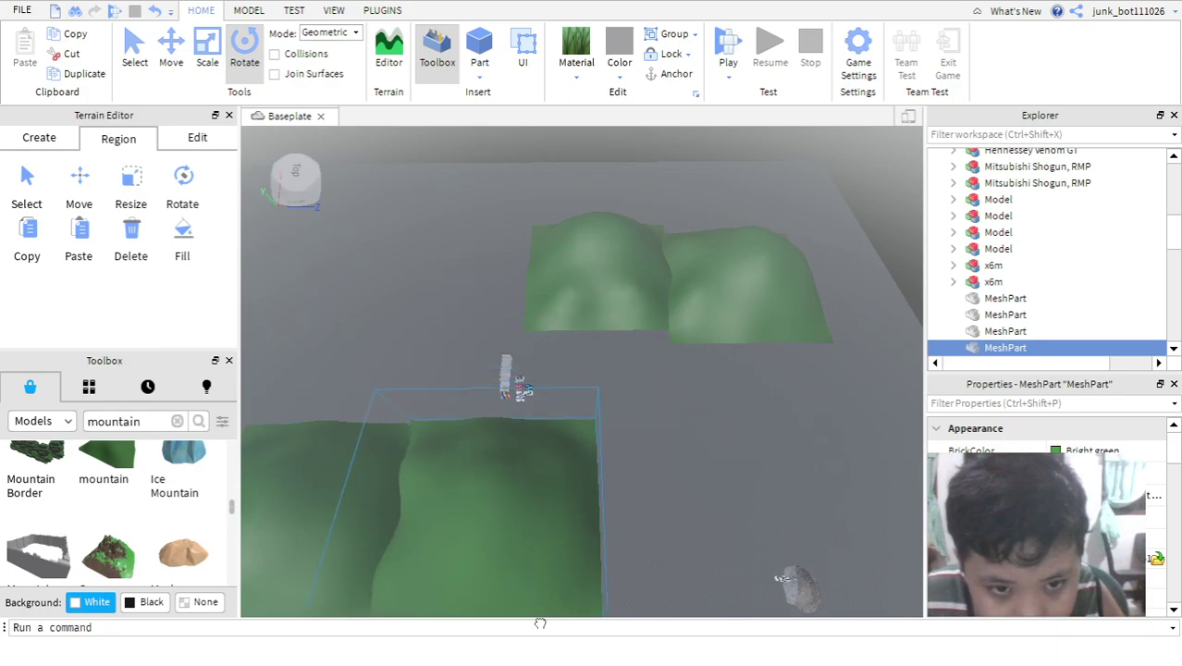
pyautogui.rightClick(576, 414)
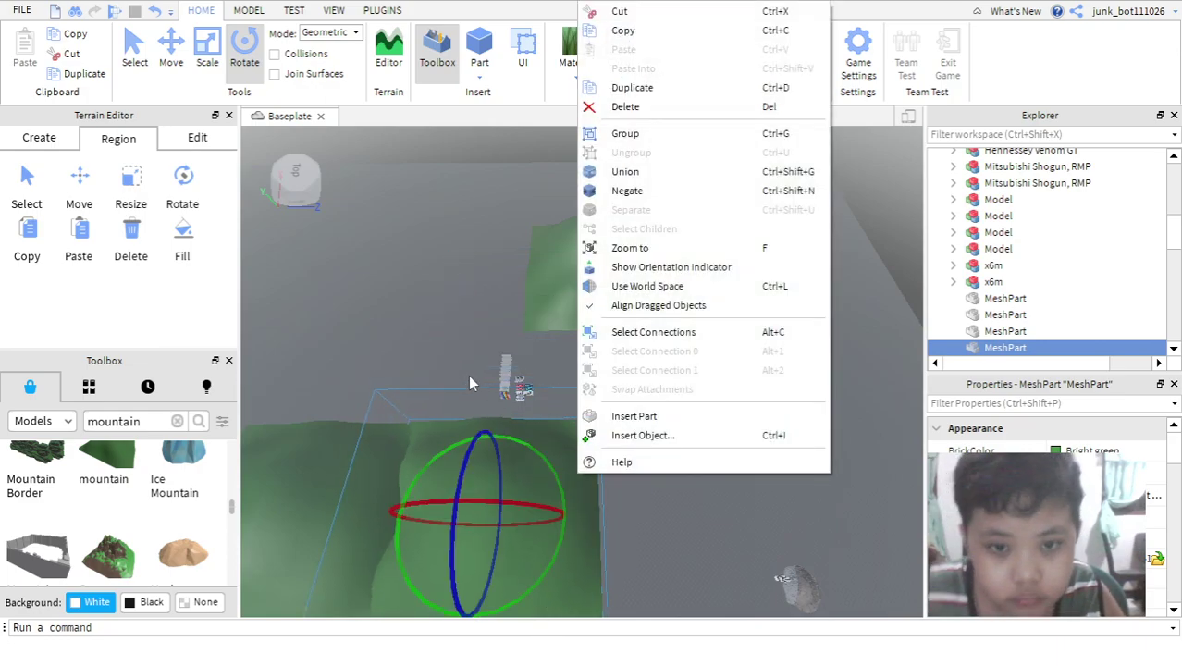
pyautogui.click(453, 370)
pyautogui.scroll(7, 453, 369)
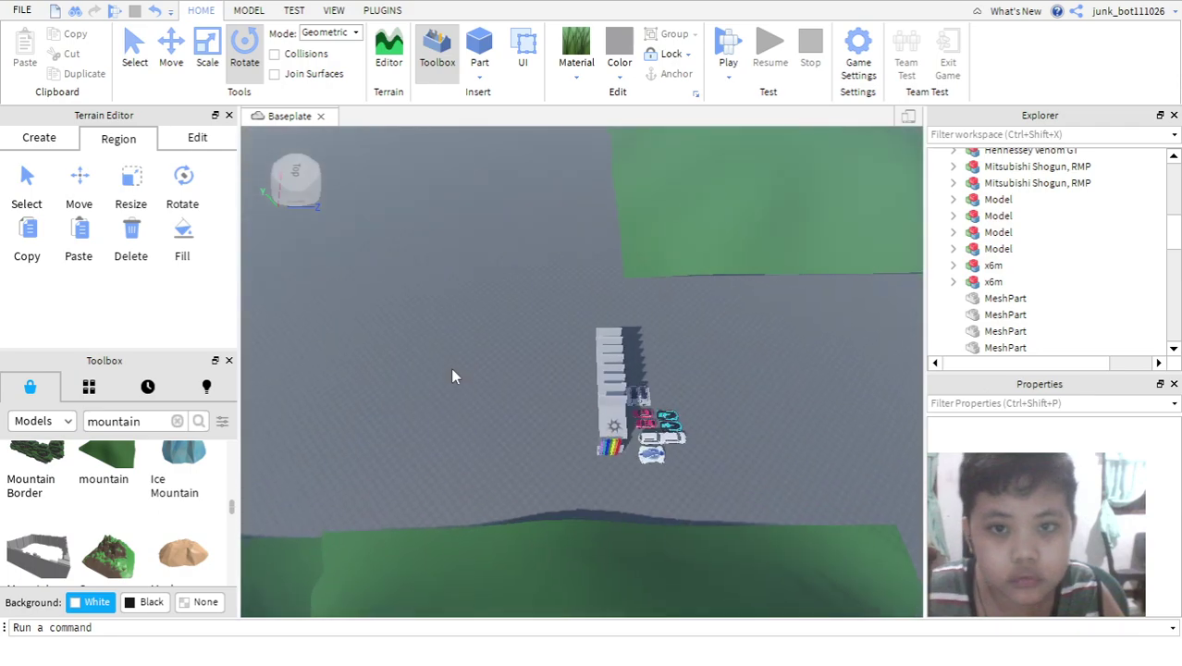
# - Search the marketplace models for "a sign"
pyautogui.click(177, 421)
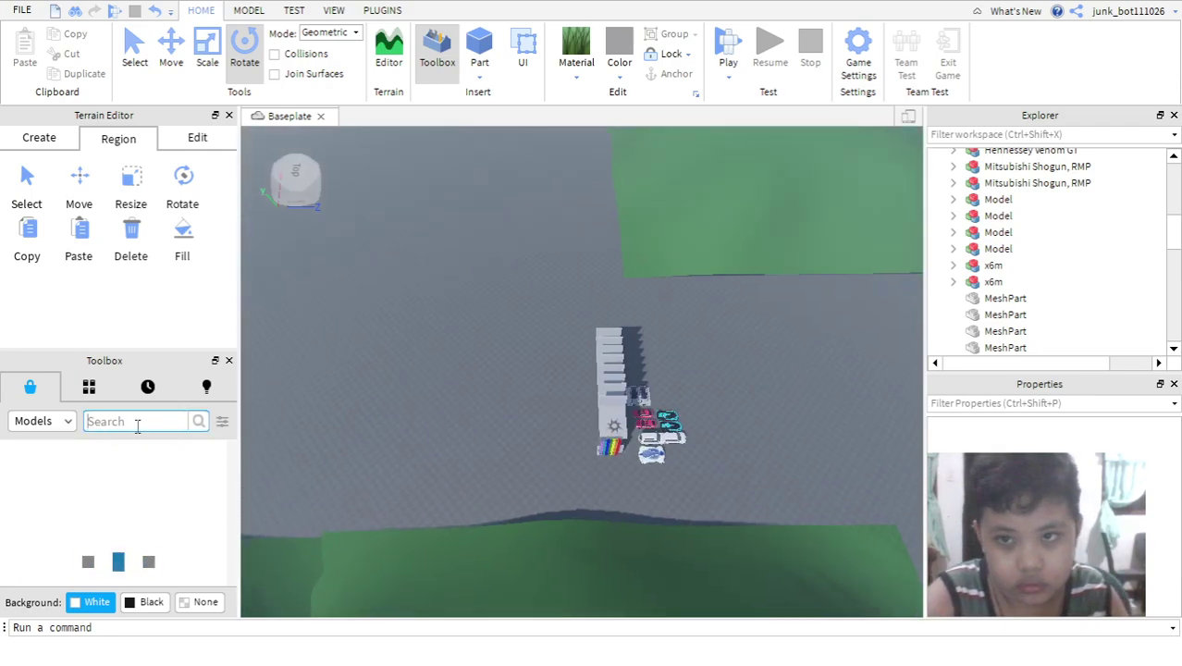
pyautogui.write('sign')
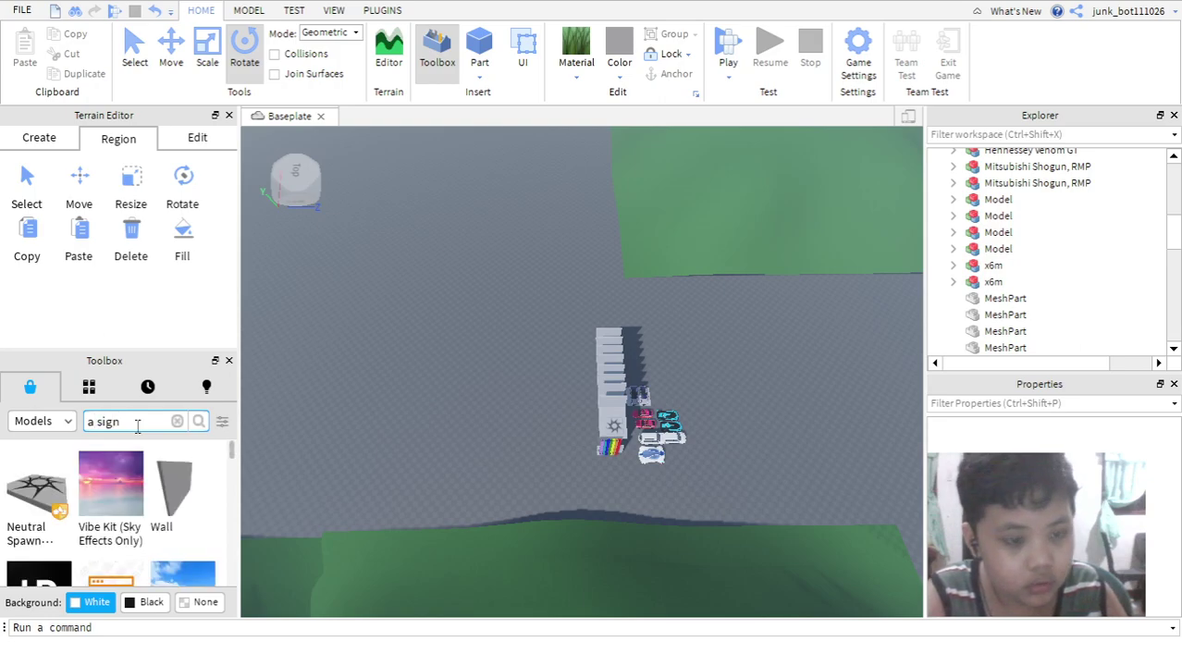
pyautogui.press('Return')
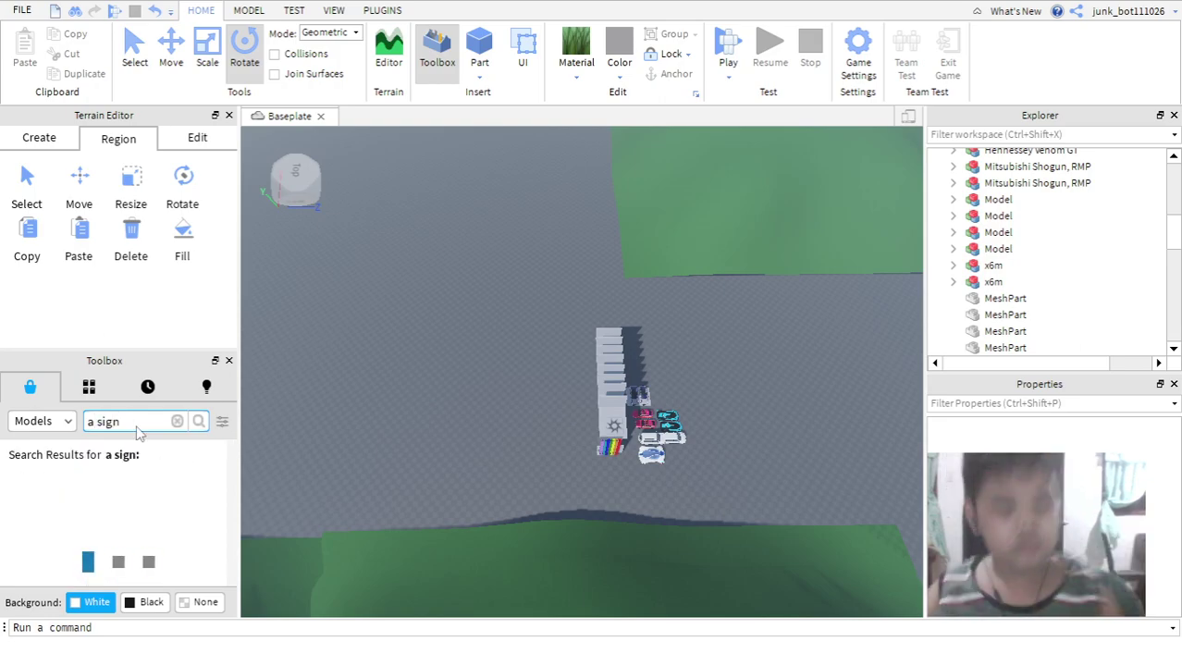
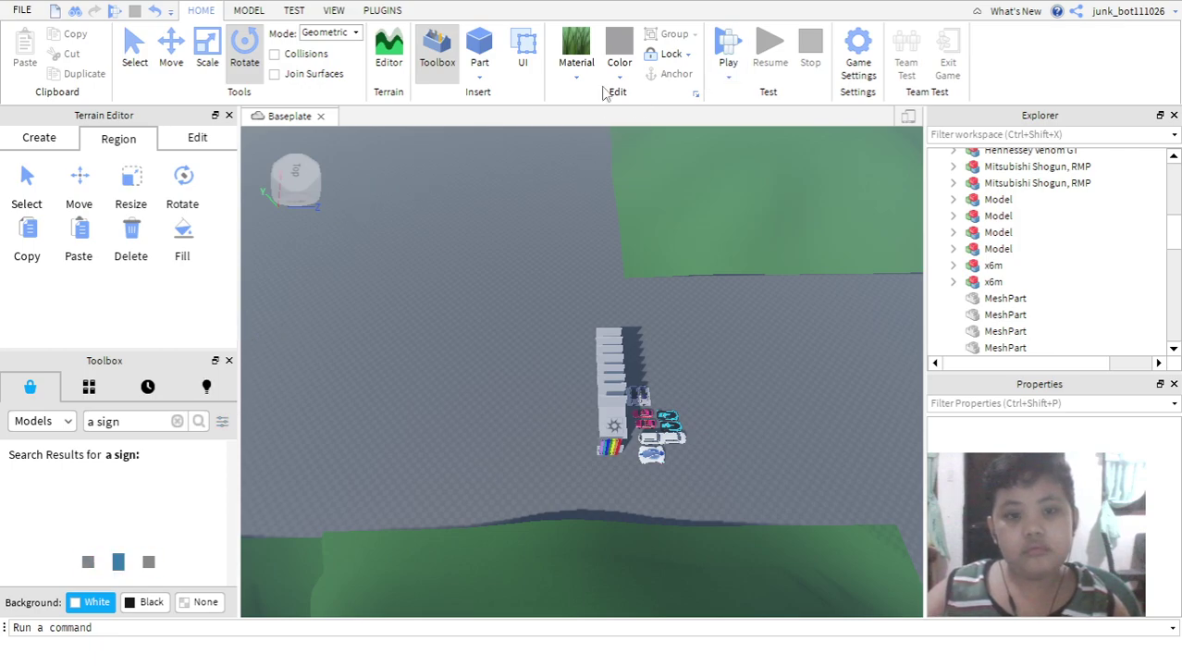
# - Open the Game Settings and close them without saving
pyautogui.click(859, 51)
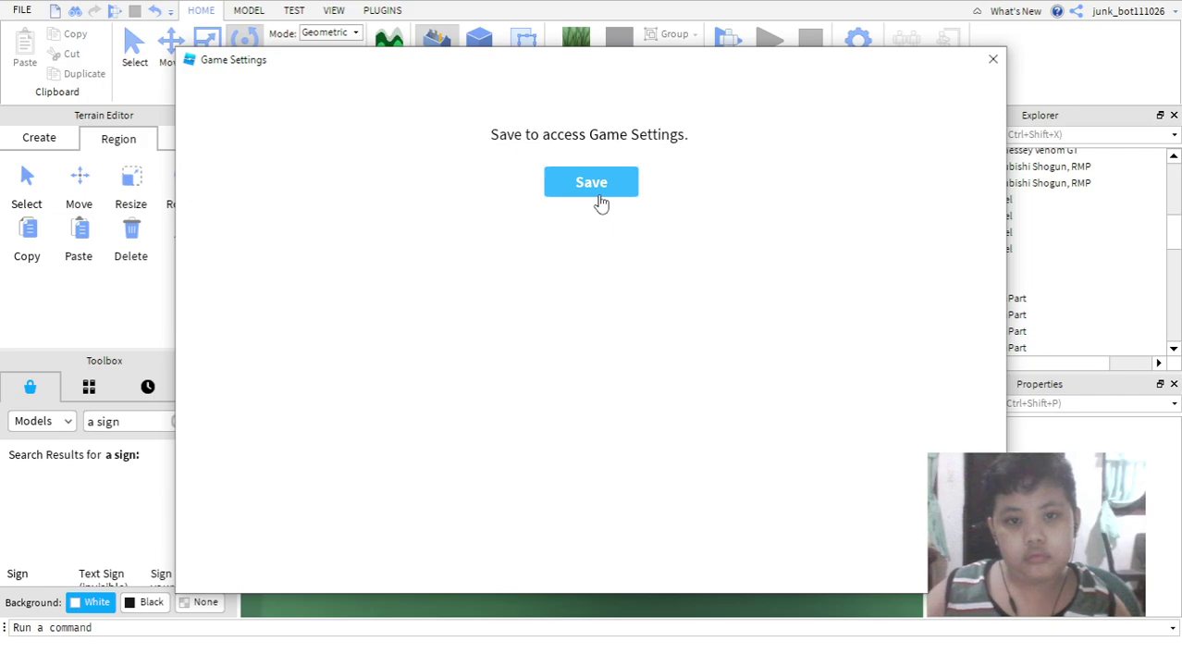
pyautogui.click(991, 63)
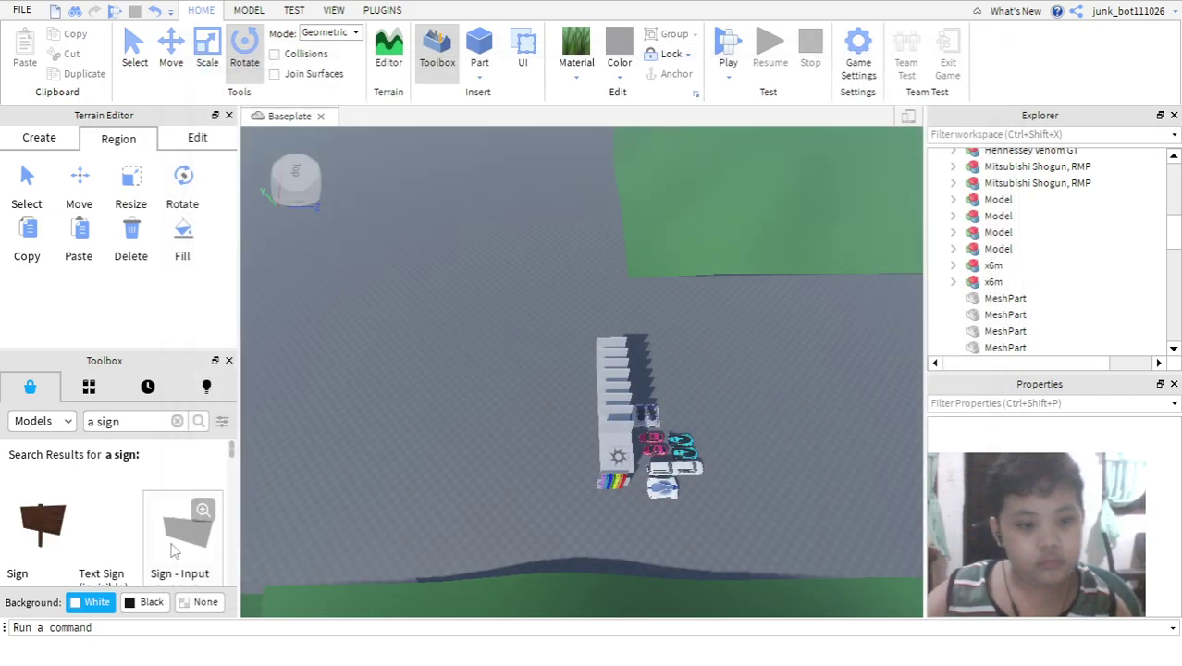
# - Insert the white "Sign - Input your own…" model from the marketplace results into the scene
pyautogui.scroll(-2, 171, 518)
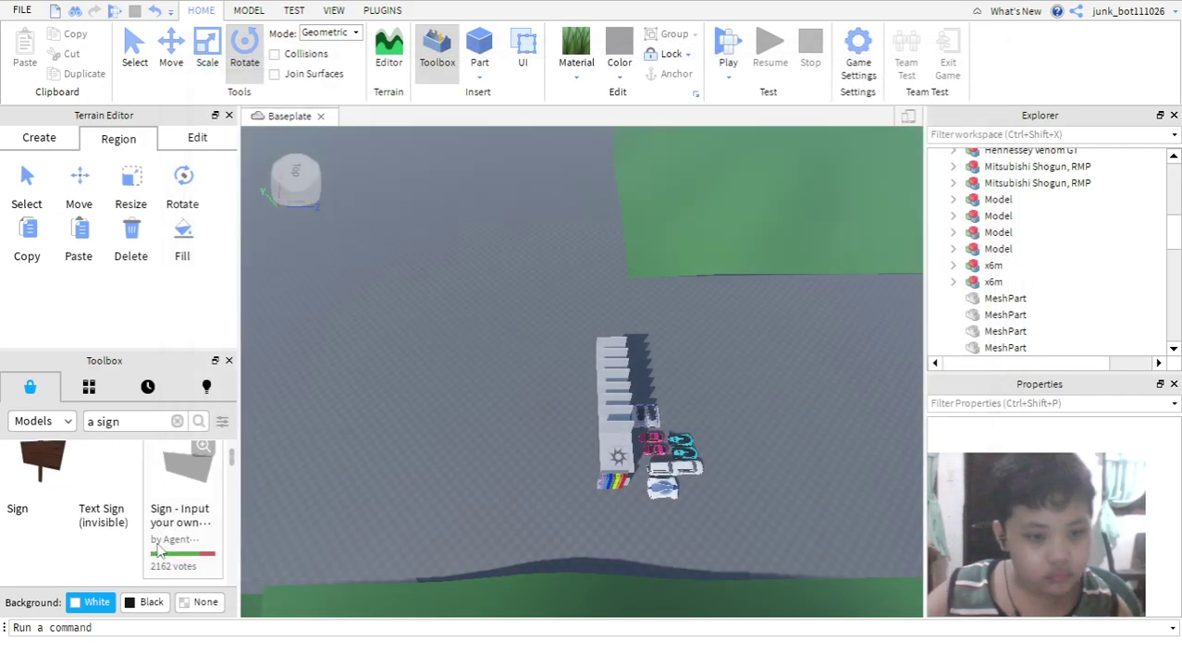
pyautogui.click(176, 486)
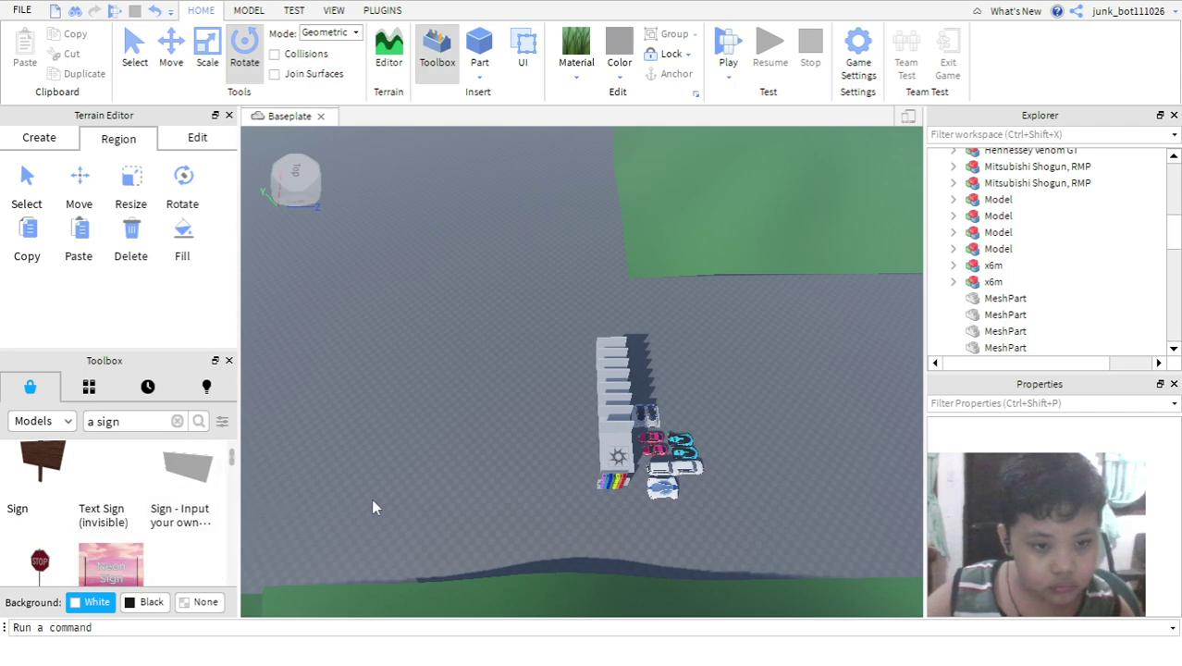
pyautogui.scroll(-6, 505, 437)
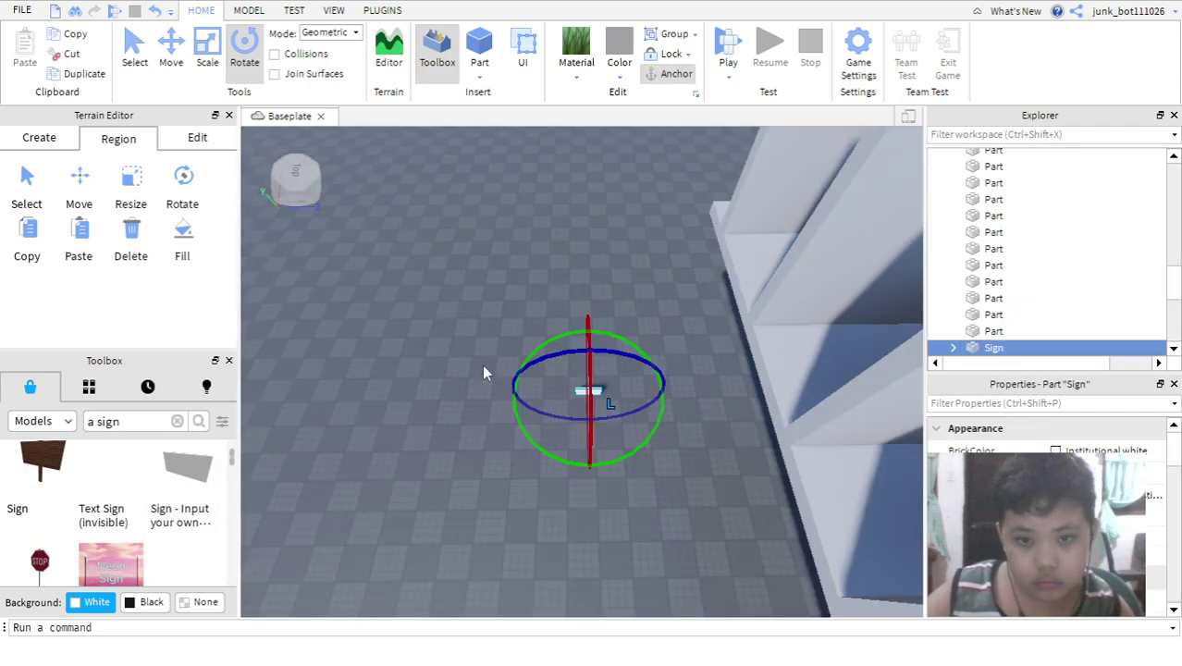
# - Move the white sign from beside the obstacle structure onto the baseplate near the parked white cars
pyautogui.moveTo(587, 429); pyautogui.dragTo(549, 452, button='right')
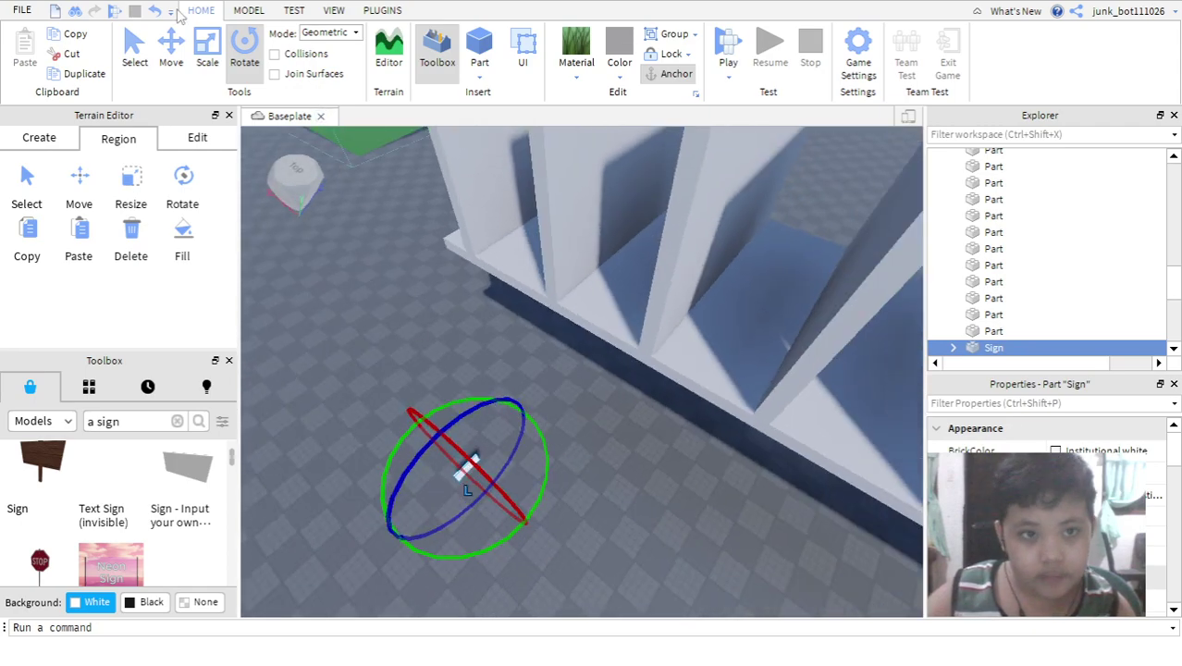
pyautogui.click(141, 55)
pyautogui.moveTo(465, 469); pyautogui.dragTo(498, 468)
pyautogui.moveTo(693, 415); pyautogui.dragTo(625, 421)
pyautogui.scroll(5, 624, 421)
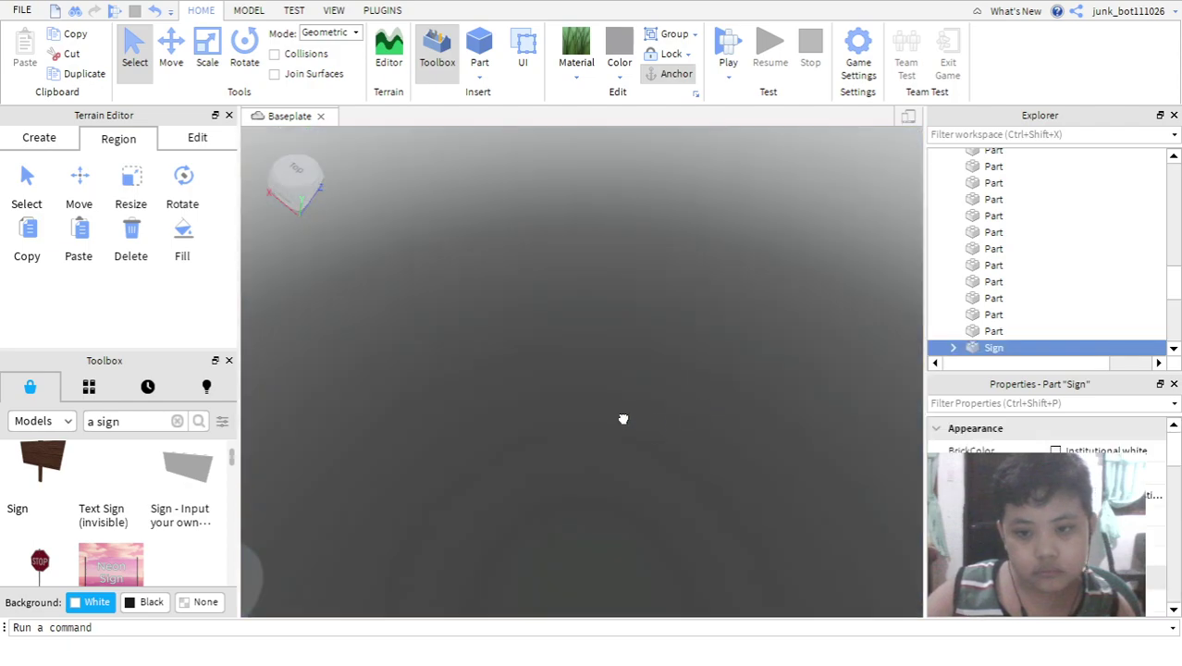
pyautogui.scroll(-5, 619, 358)
pyautogui.moveTo(618, 358); pyautogui.dragTo(606, 378)
pyautogui.moveTo(606, 379); pyautogui.dragTo(610, 377, button='right')
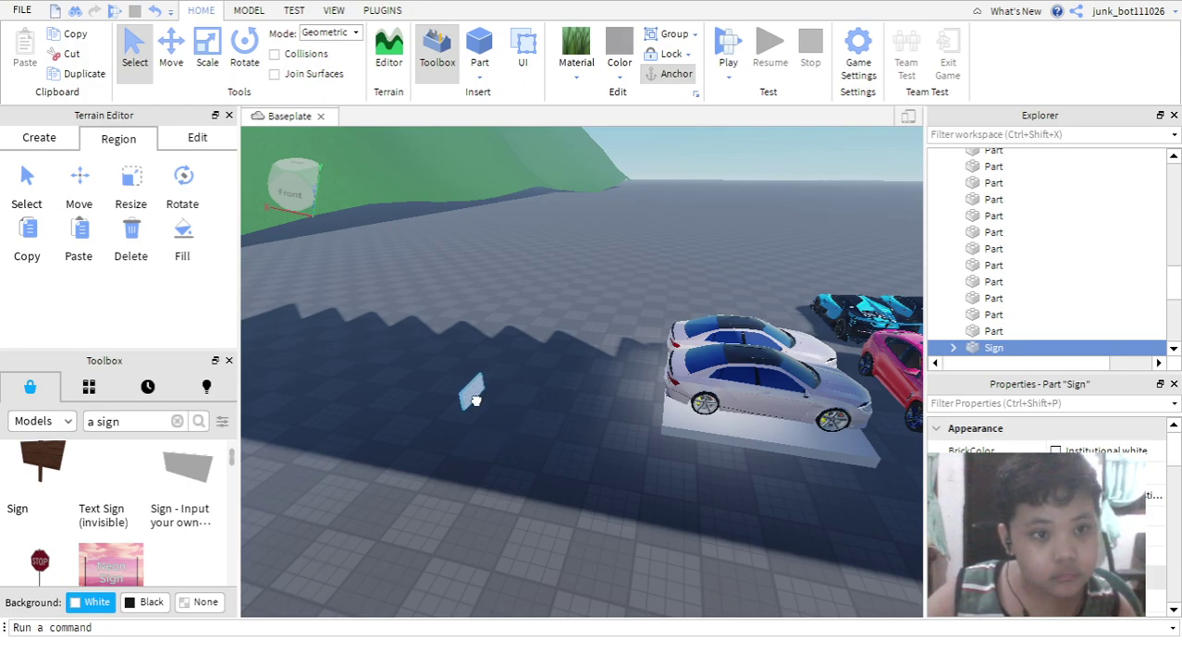
# - Enlarge the small white sign part beside the cars, scaling up both its height and its width
pyautogui.scroll(3, 476, 400)
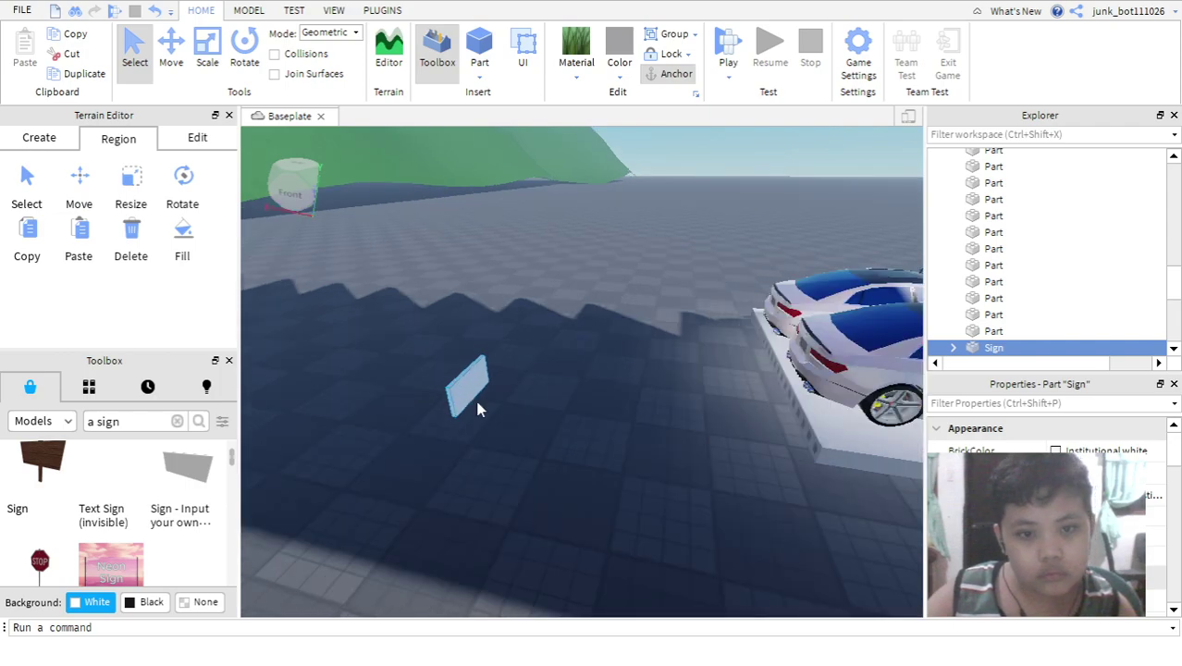
pyautogui.click(208, 50)
pyautogui.moveTo(442, 381); pyautogui.dragTo(473, 240)
pyautogui.moveTo(490, 317); pyautogui.dragTo(564, 261)
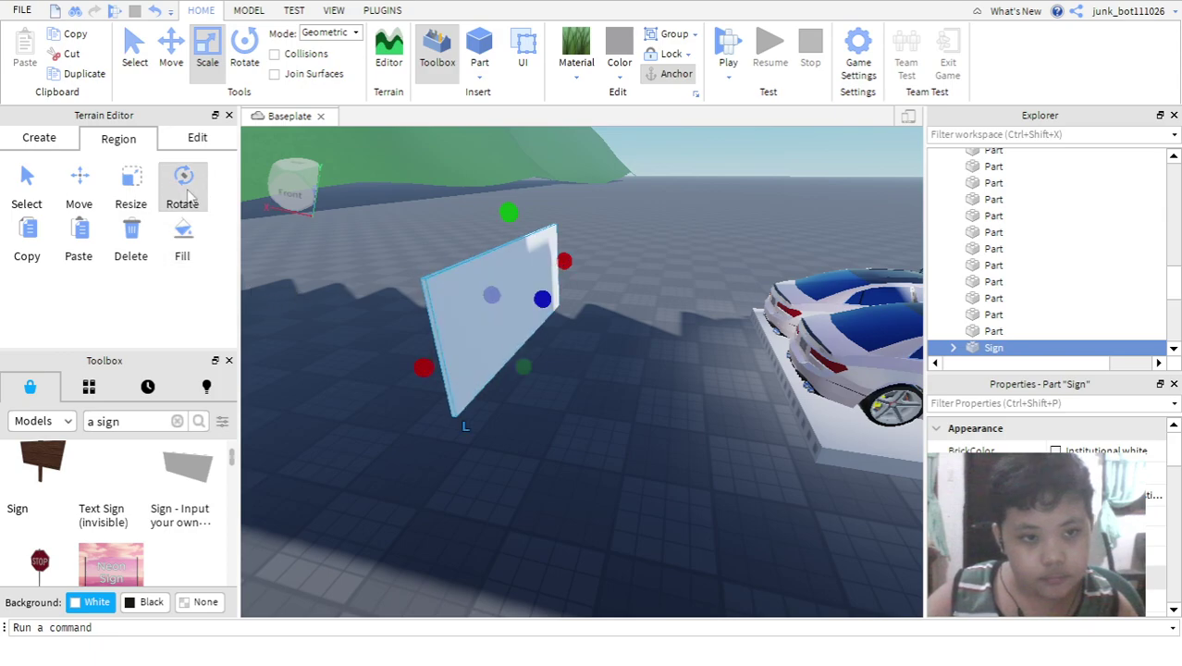
pyautogui.click(182, 248)
pyautogui.scroll(-3, 158, 333)
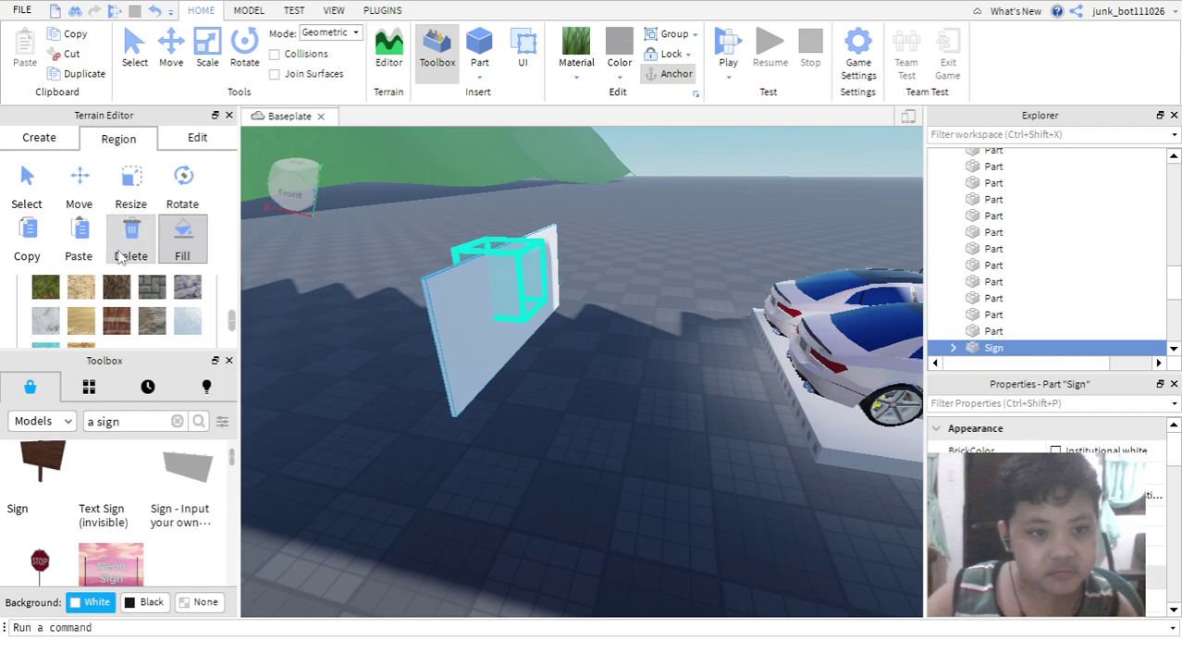
pyautogui.click(27, 181)
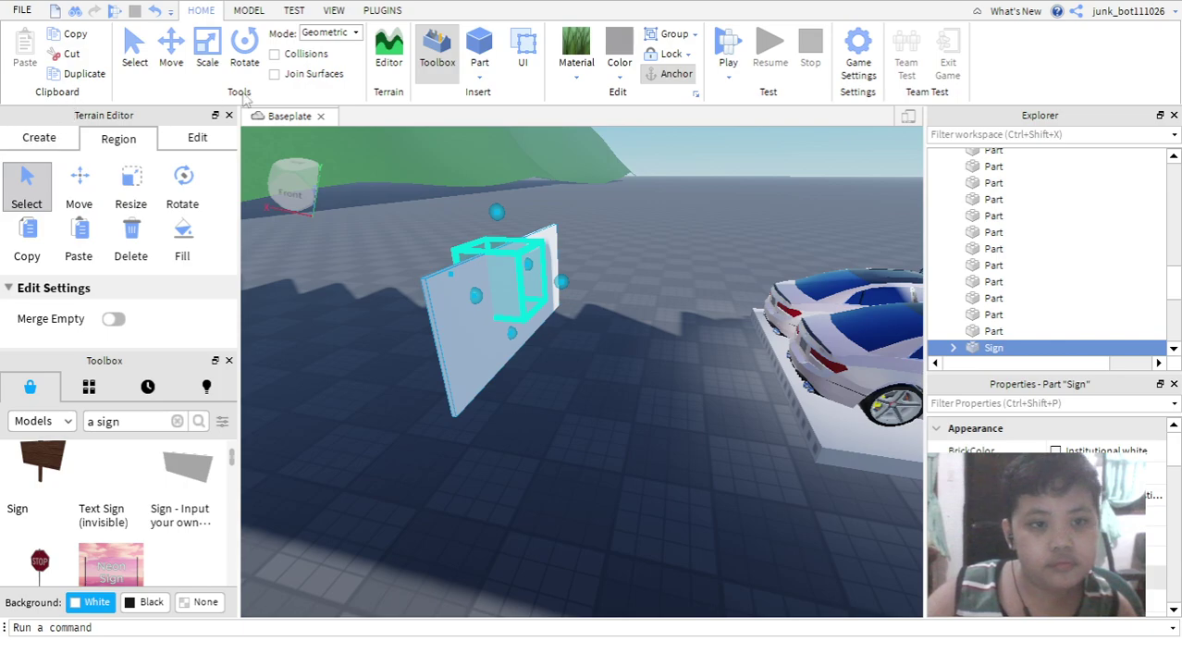
# - Look through the remaining sign models and search the model library for "city"
pyautogui.scroll(-3, 138, 511)
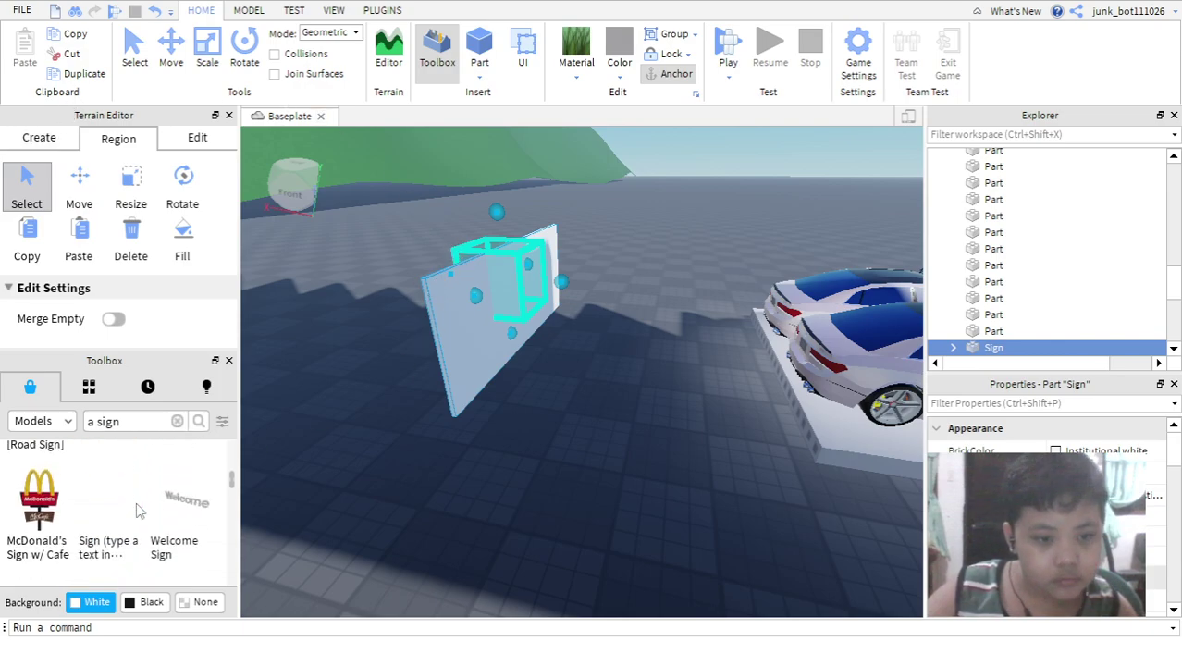
pyautogui.scroll(-2, 138, 510)
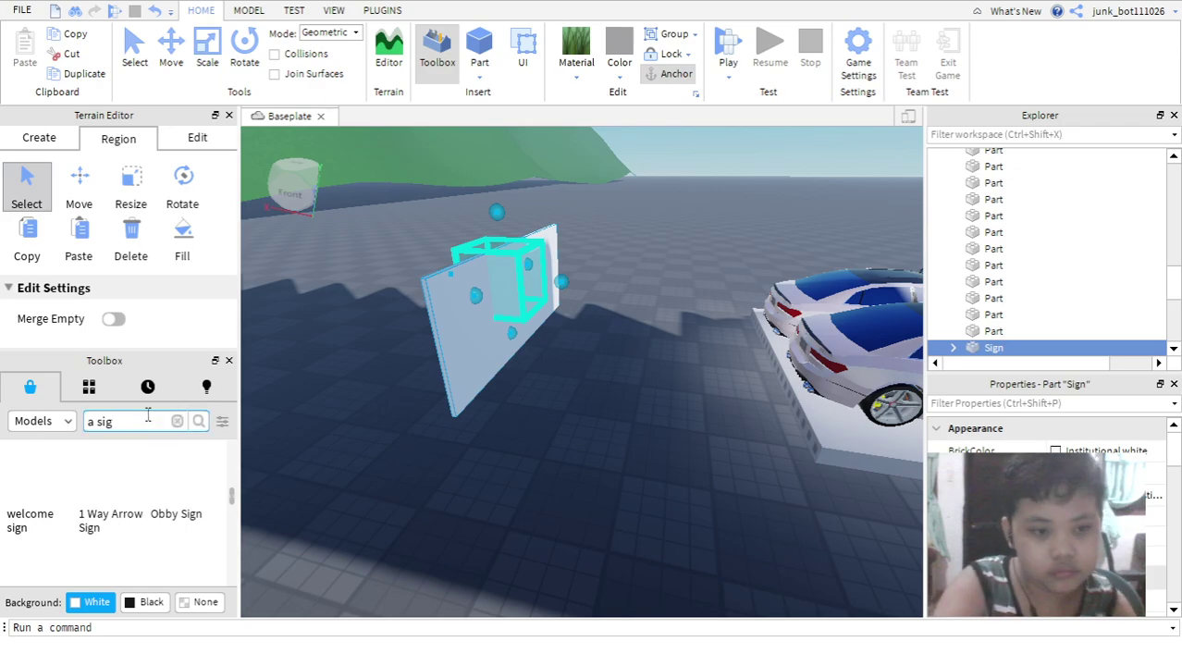
pyautogui.write('city')
pyautogui.press('Return')
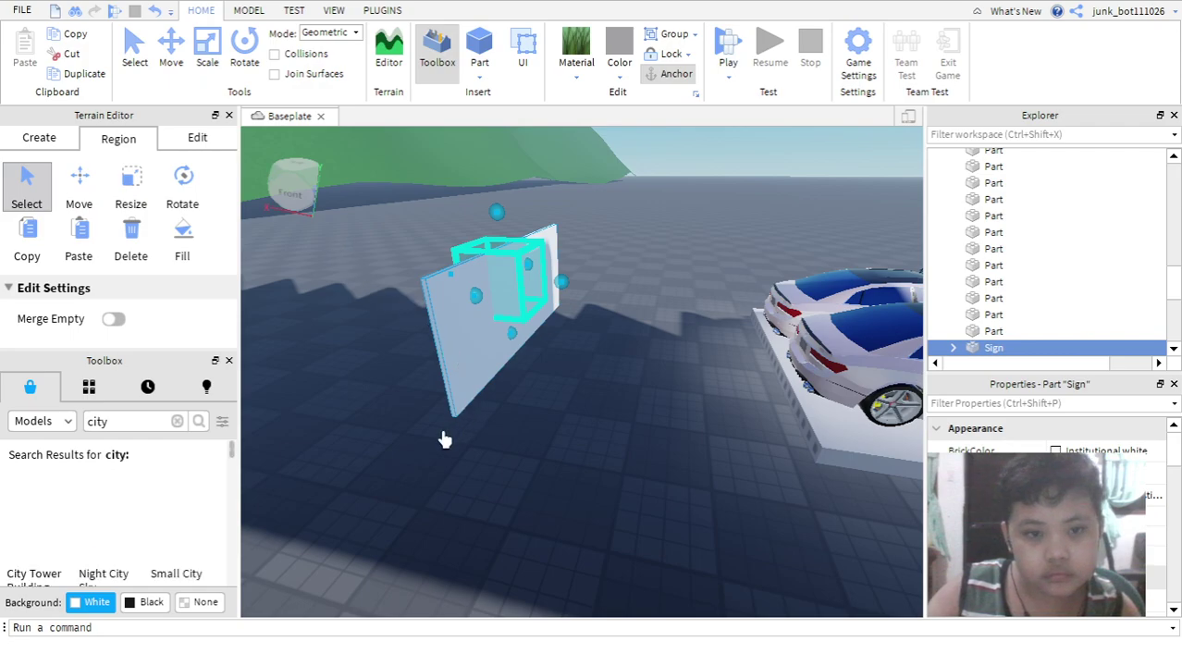
# - Look through the city models and insert the Small City model into the map
pyautogui.scroll(-10, 433, 465)
pyautogui.moveTo(792, 399); pyautogui.dragTo(792, 400, button='right')
pyautogui.scroll(3, 793, 399)
pyautogui.scroll(-1, 168, 511)
pyautogui.scroll(-1, 167, 515)
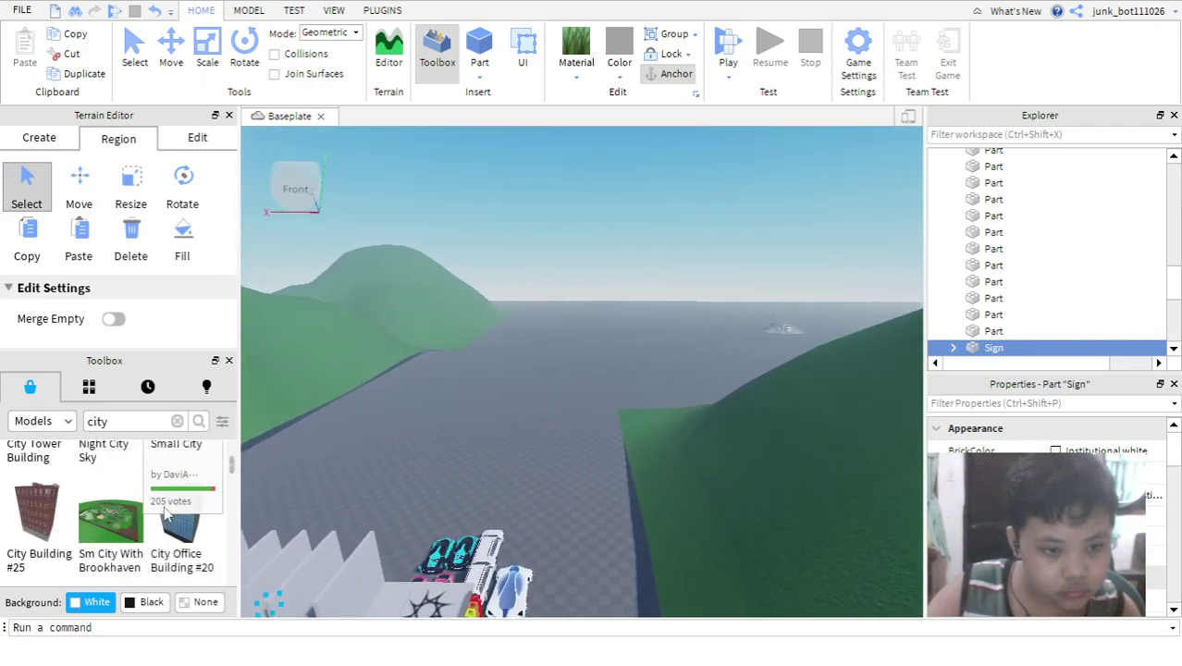
pyautogui.scroll(-2, 151, 524)
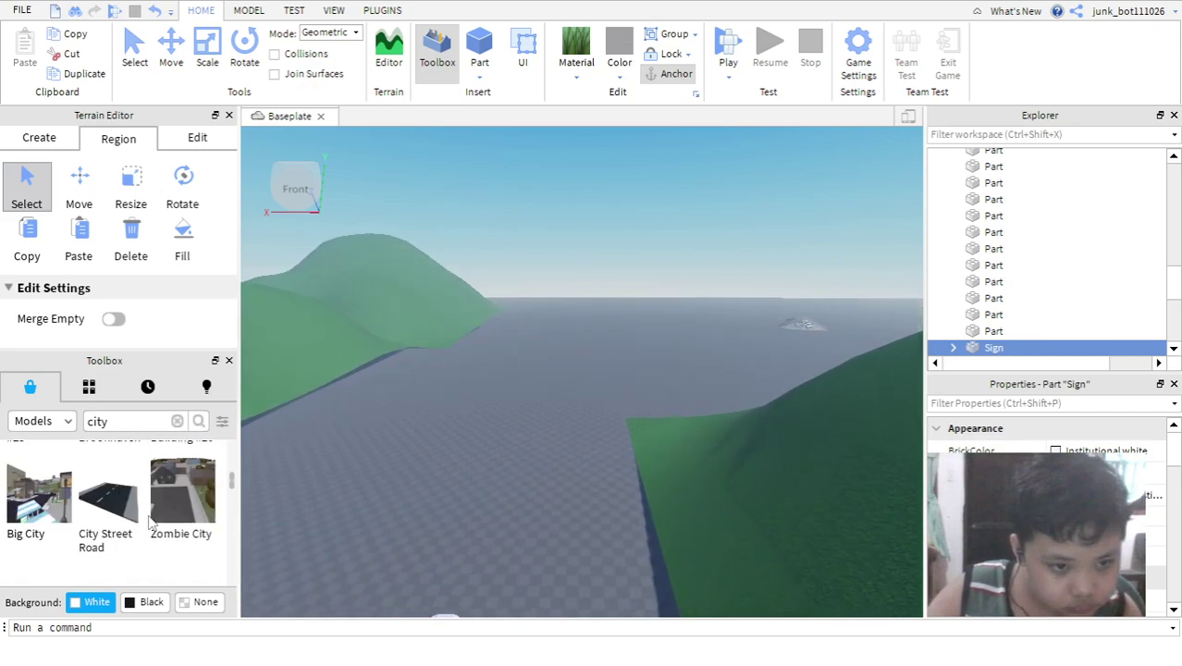
pyautogui.scroll(3, 151, 521)
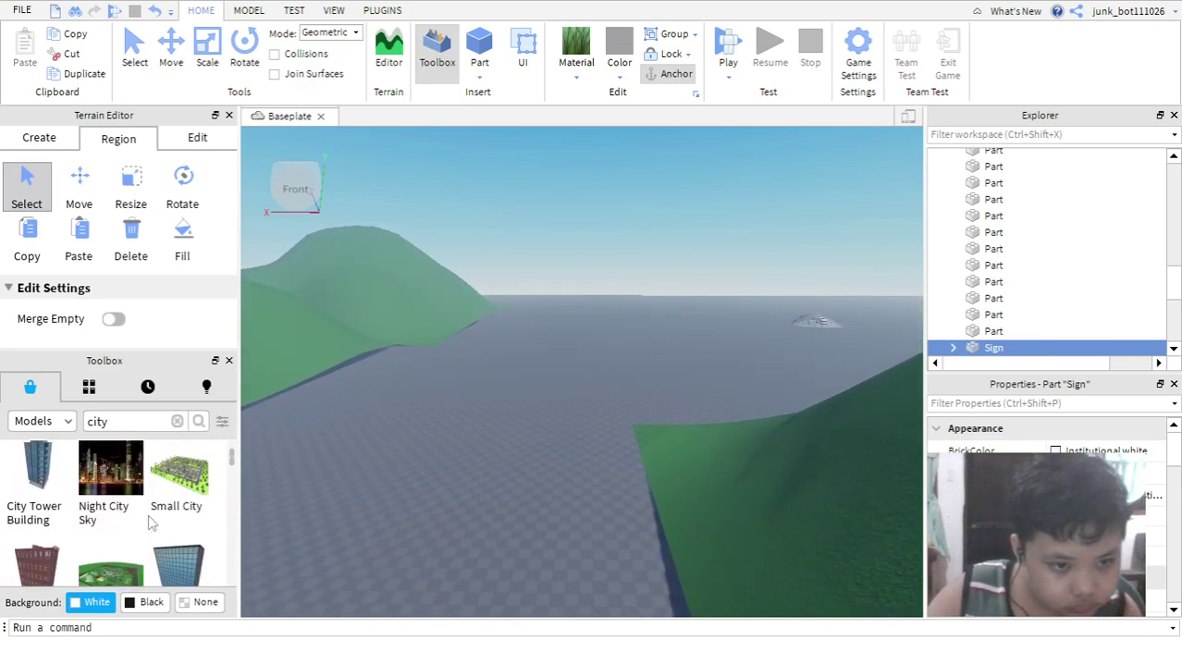
pyautogui.click(191, 495)
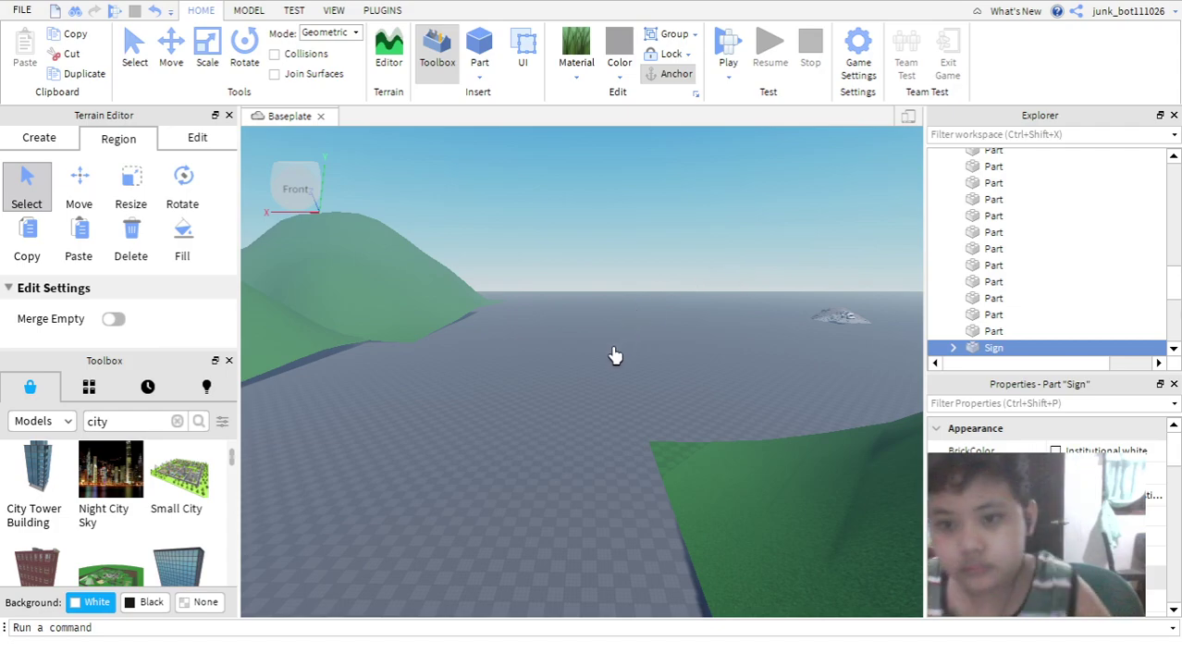
pyautogui.press('s')
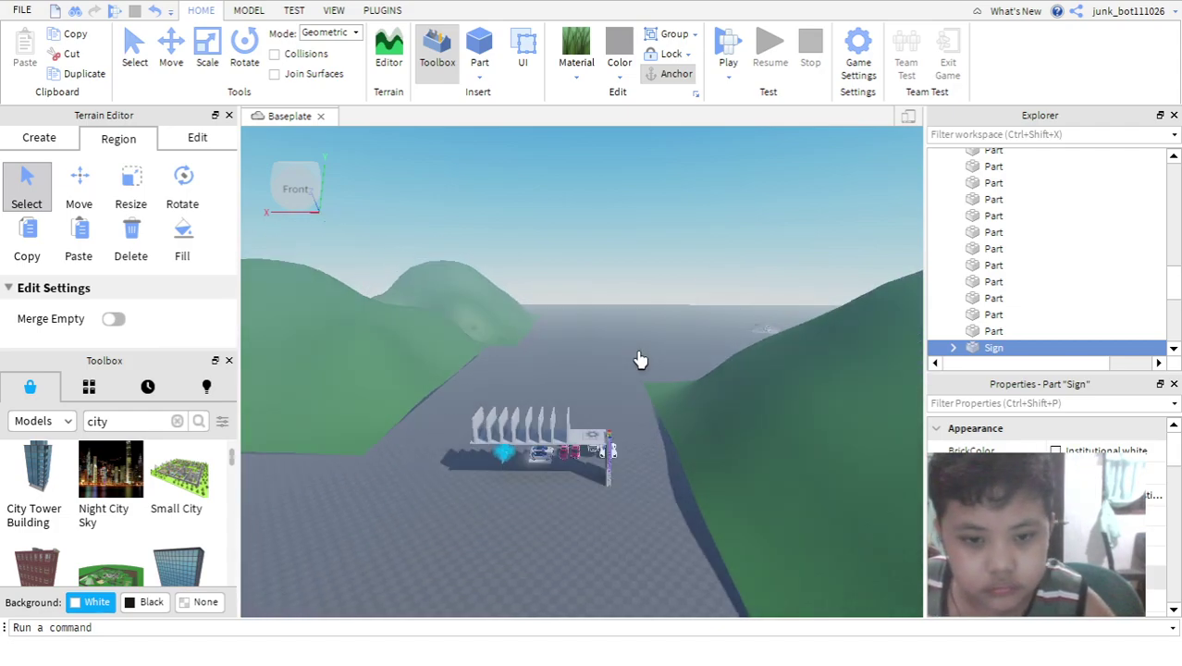
pyautogui.scroll(-2, 640, 360)
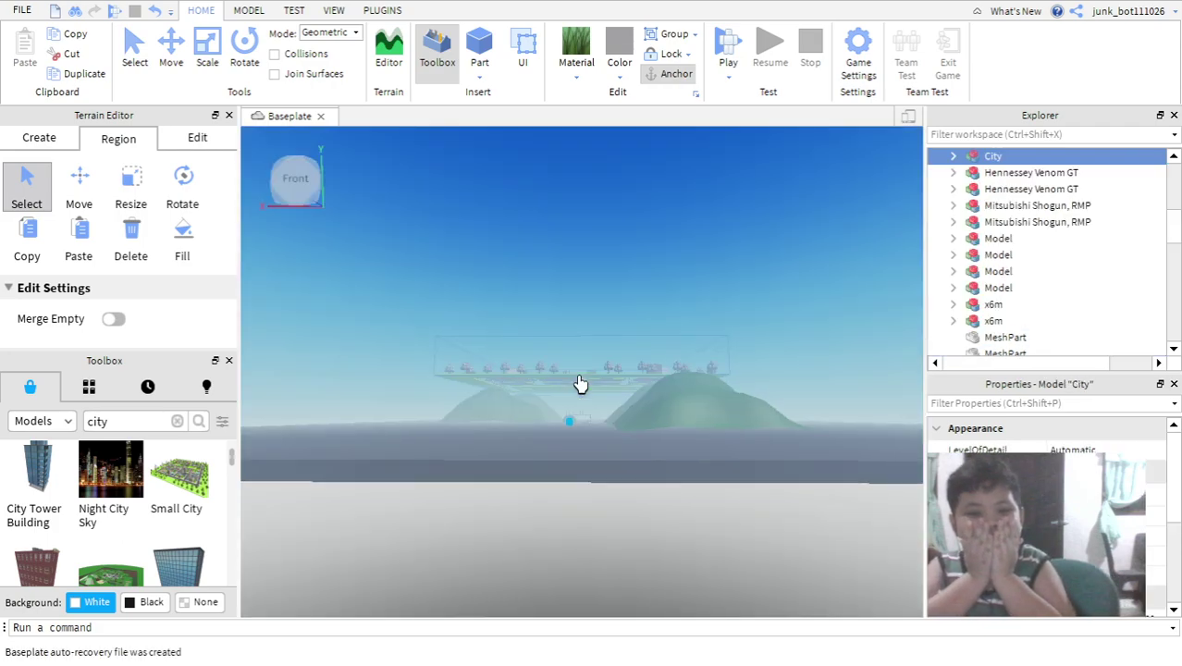
# - Examine the inserted city's buildings, streets and placement relative to the hills and baseplate
pyautogui.scroll(6, 581, 383)
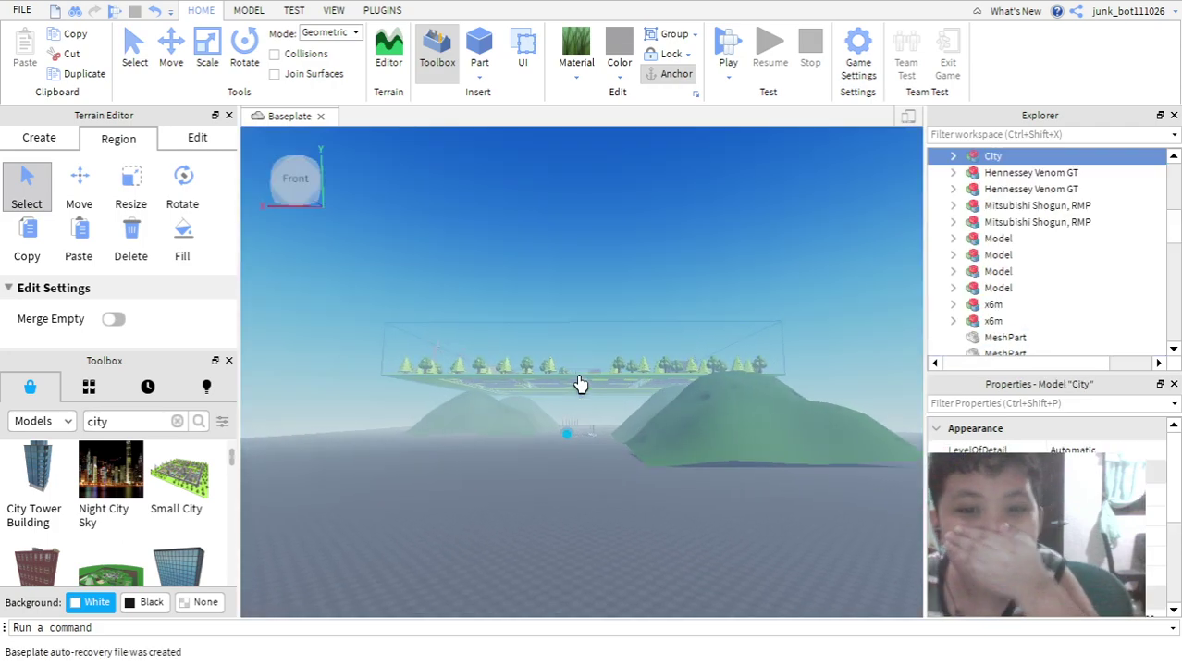
pyautogui.press('w')
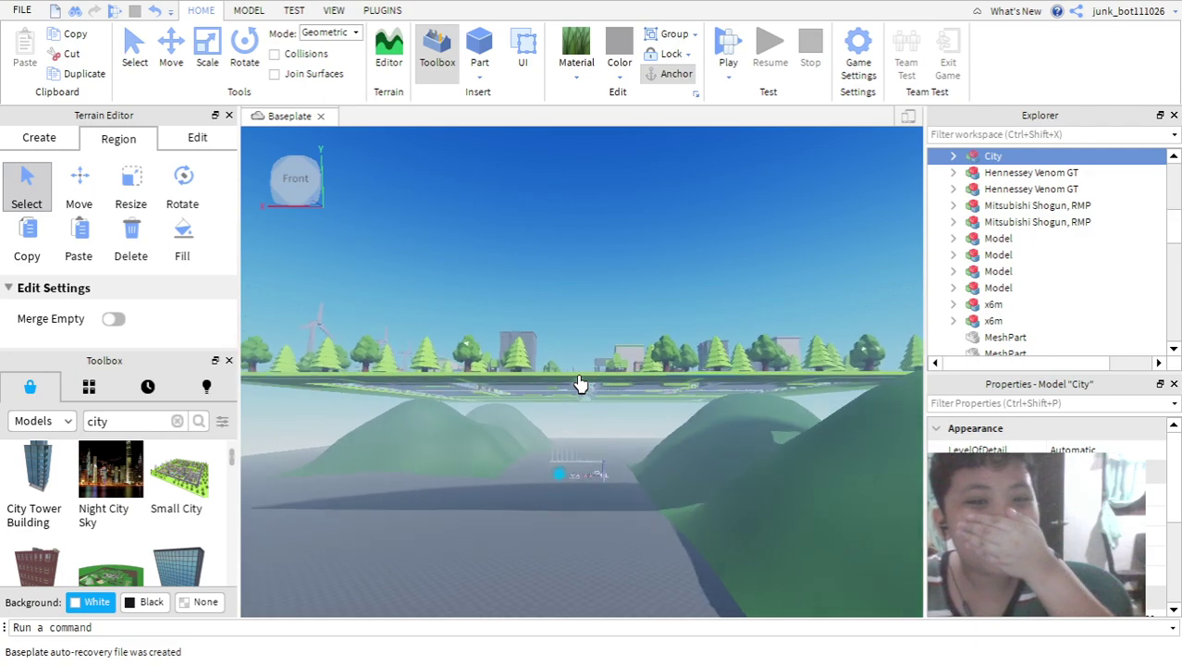
pyautogui.press('w')
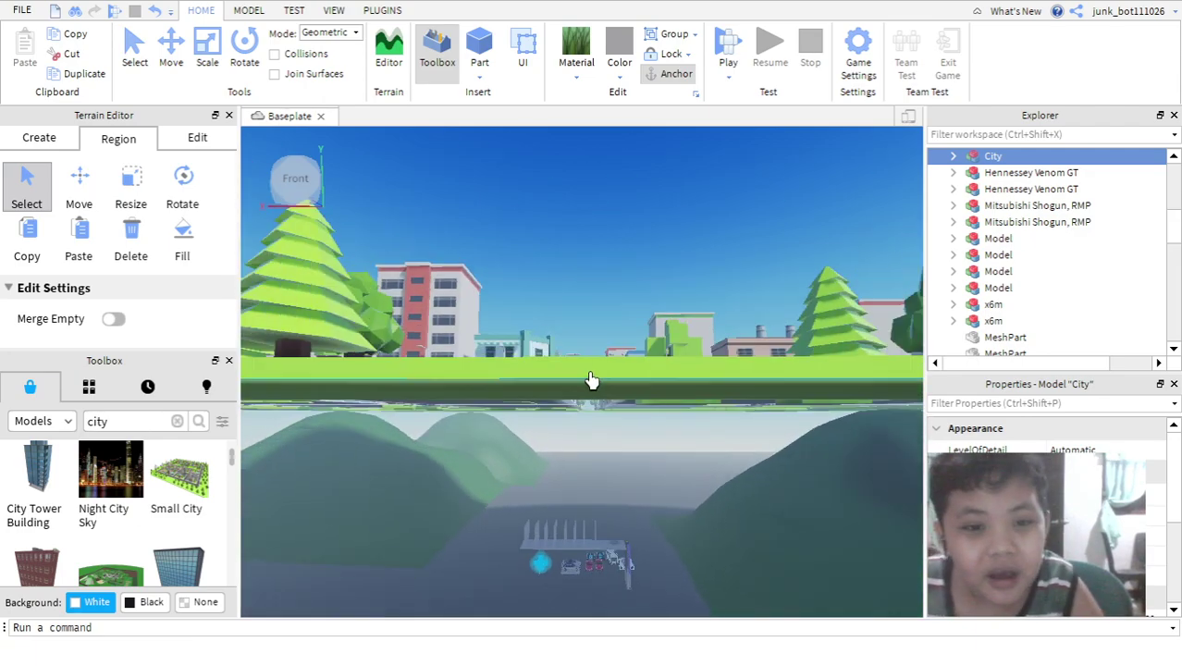
pyautogui.press('w')
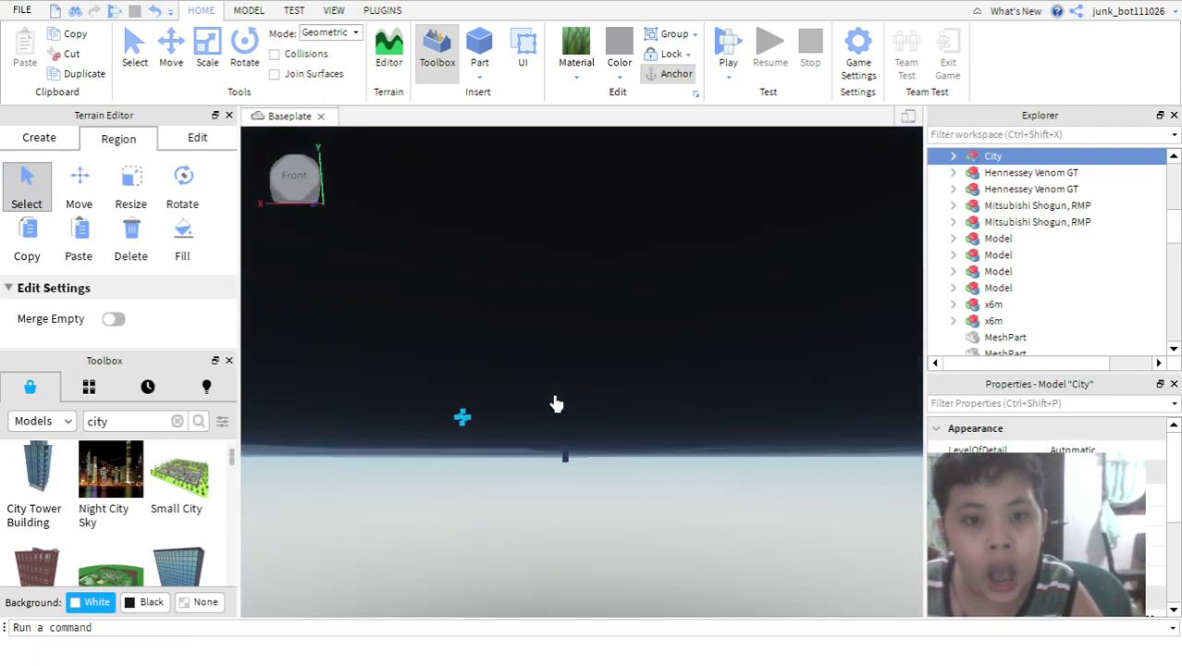
pyautogui.scroll(8, 543, 288)
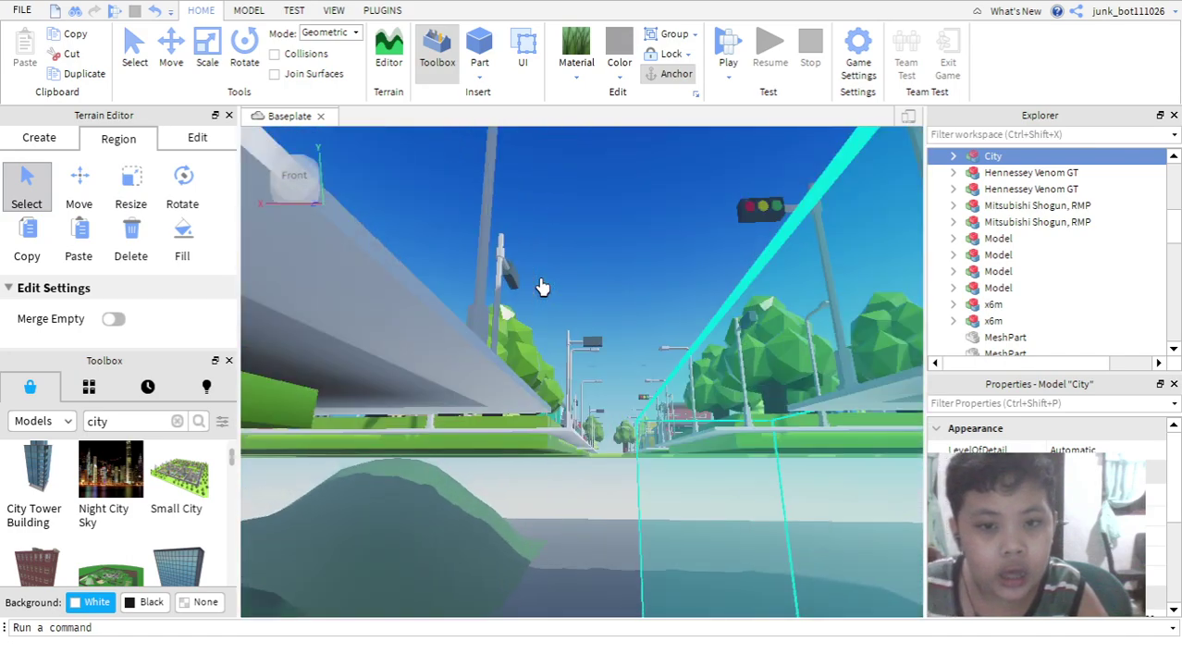
pyautogui.scroll(5, 543, 288)
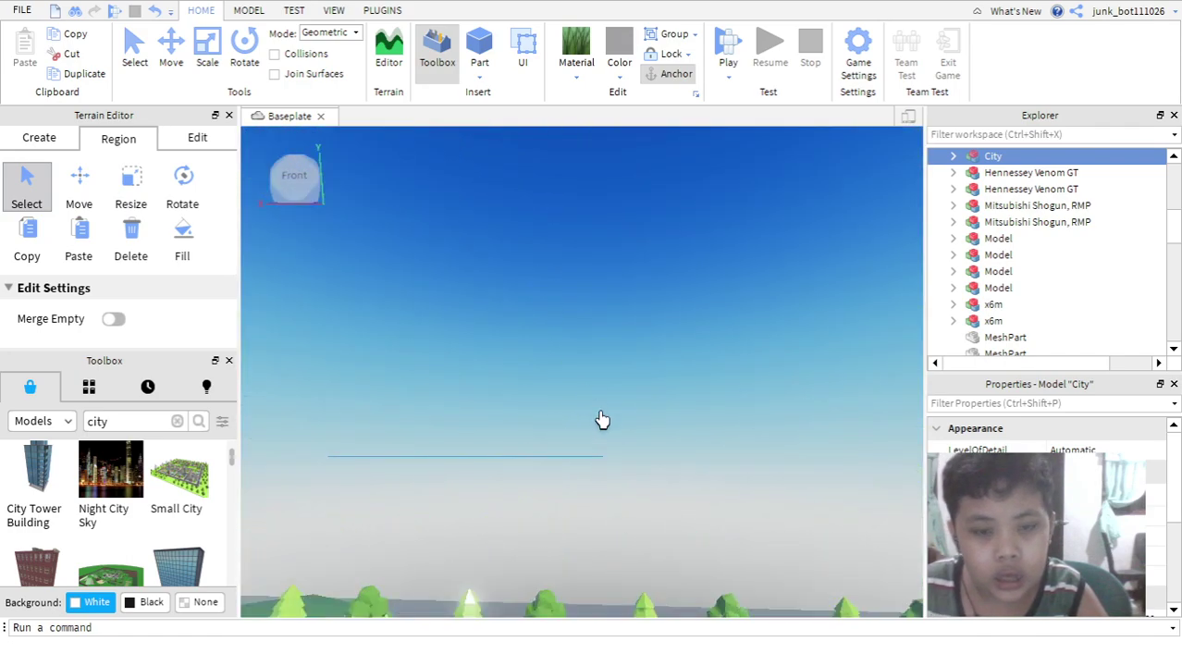
pyautogui.press('f')
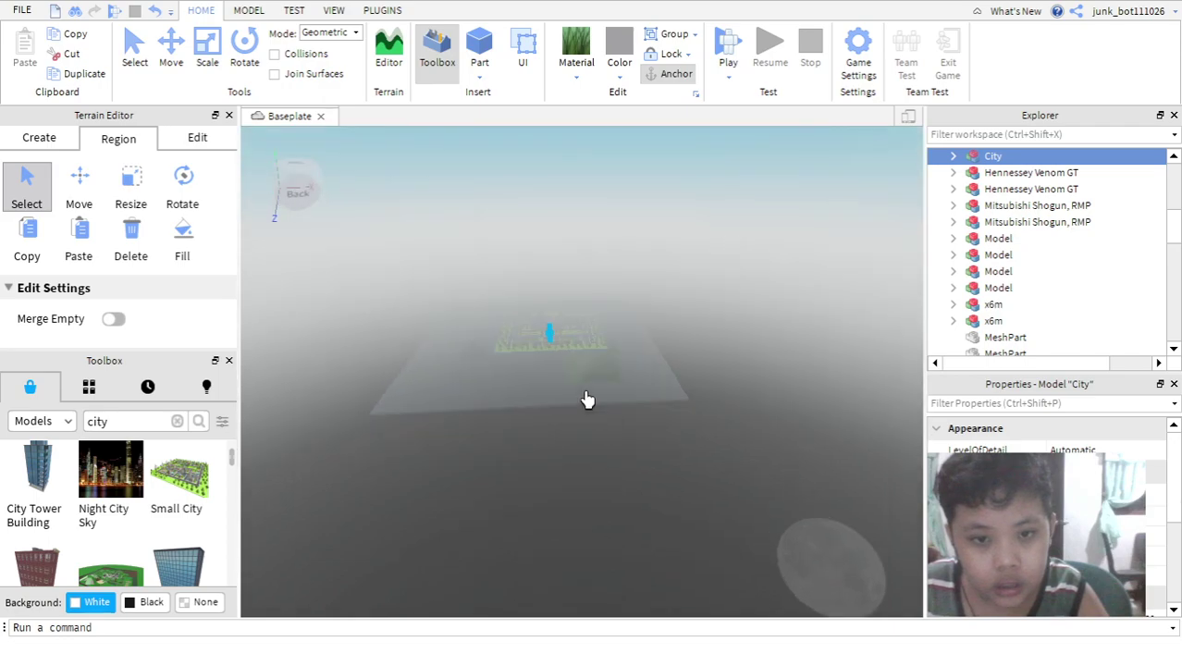
# - Move the whole City model down onto the baseplate beside the large green hill
pyautogui.moveTo(589, 401); pyautogui.dragTo(588, 400, button='right')
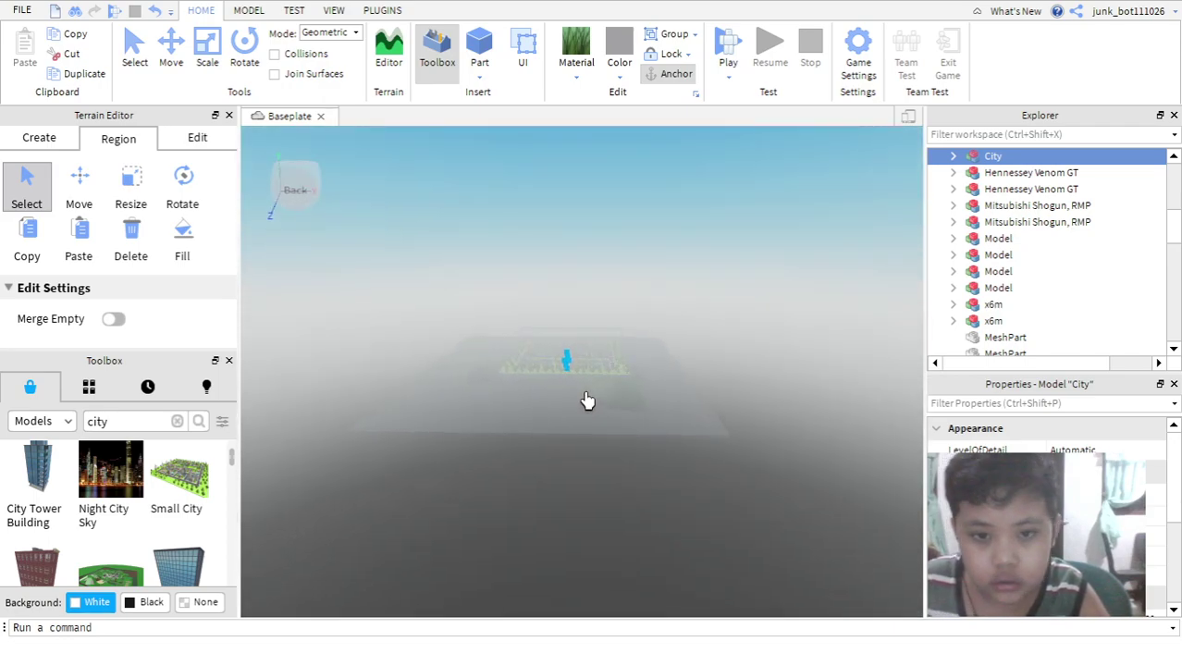
pyautogui.scroll(5, 588, 401)
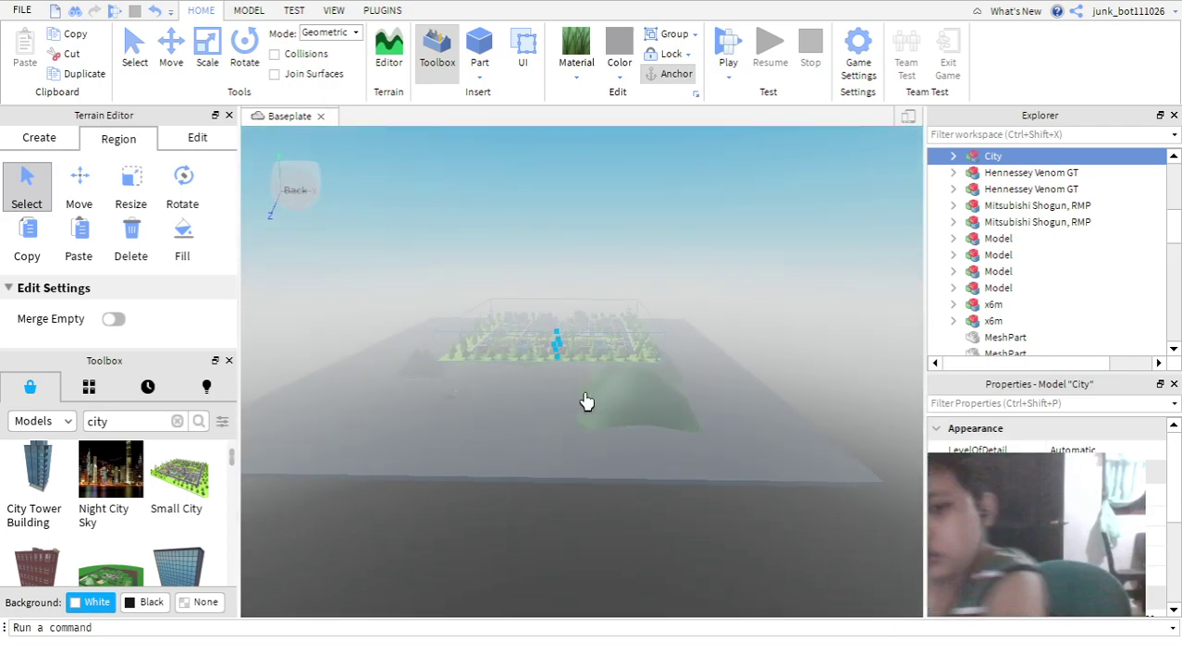
pyautogui.scroll(3, 587, 401)
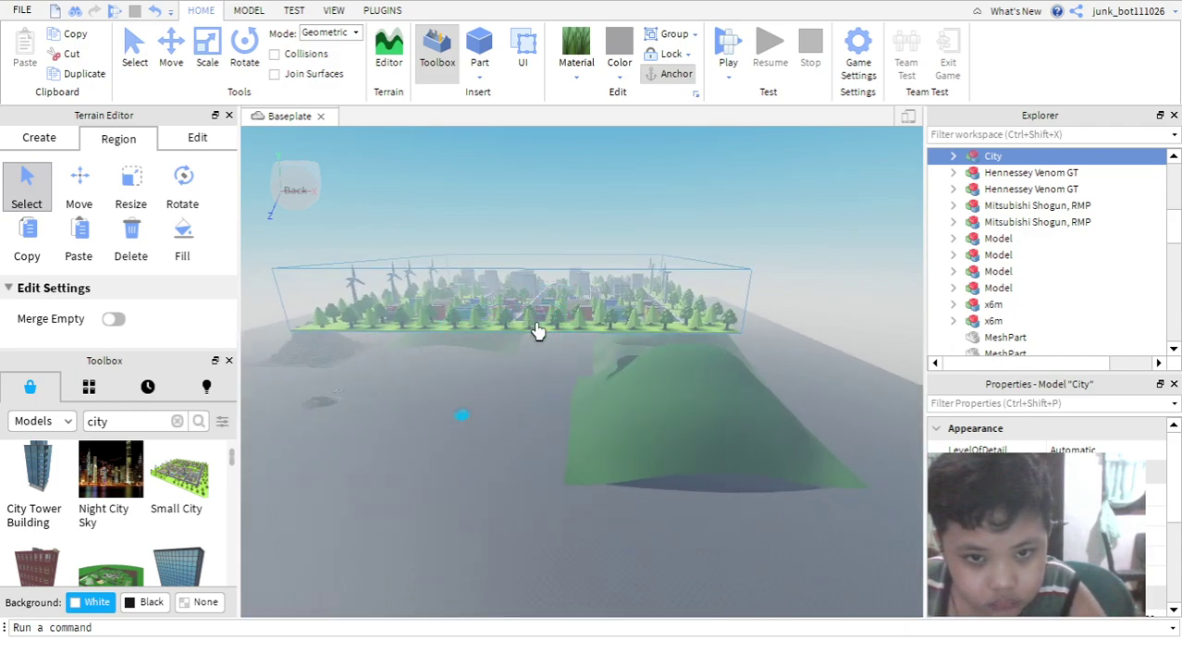
pyautogui.click(211, 65)
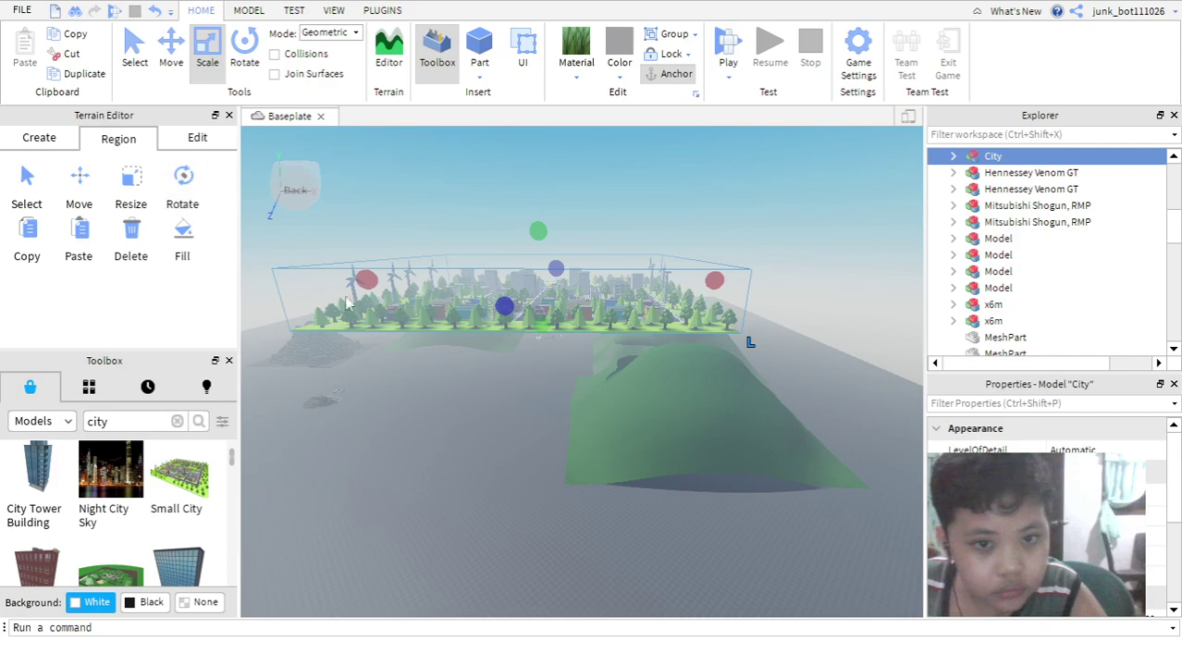
pyautogui.moveTo(476, 329); pyautogui.dragTo(174, 640)
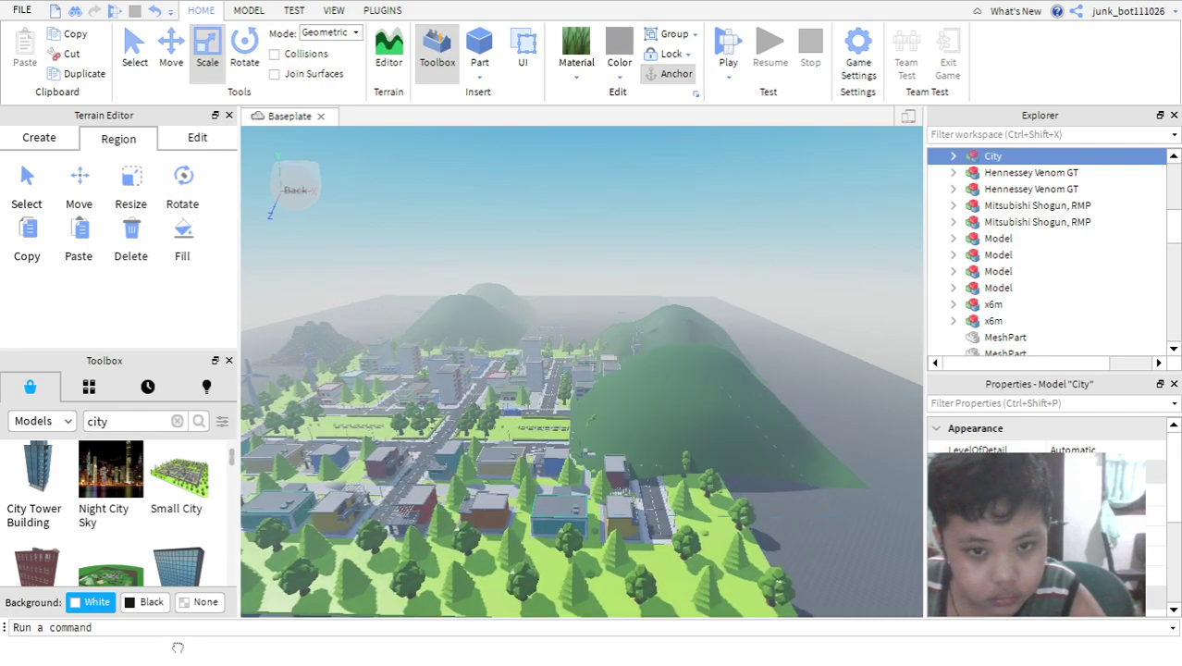
# - Move the two green hill mesh parts that overlap the city away from its buildings
pyautogui.click(631, 300)
pyautogui.scroll(-4, 647, 213)
pyautogui.scroll(5, 646, 226)
pyautogui.scroll(5, 645, 226)
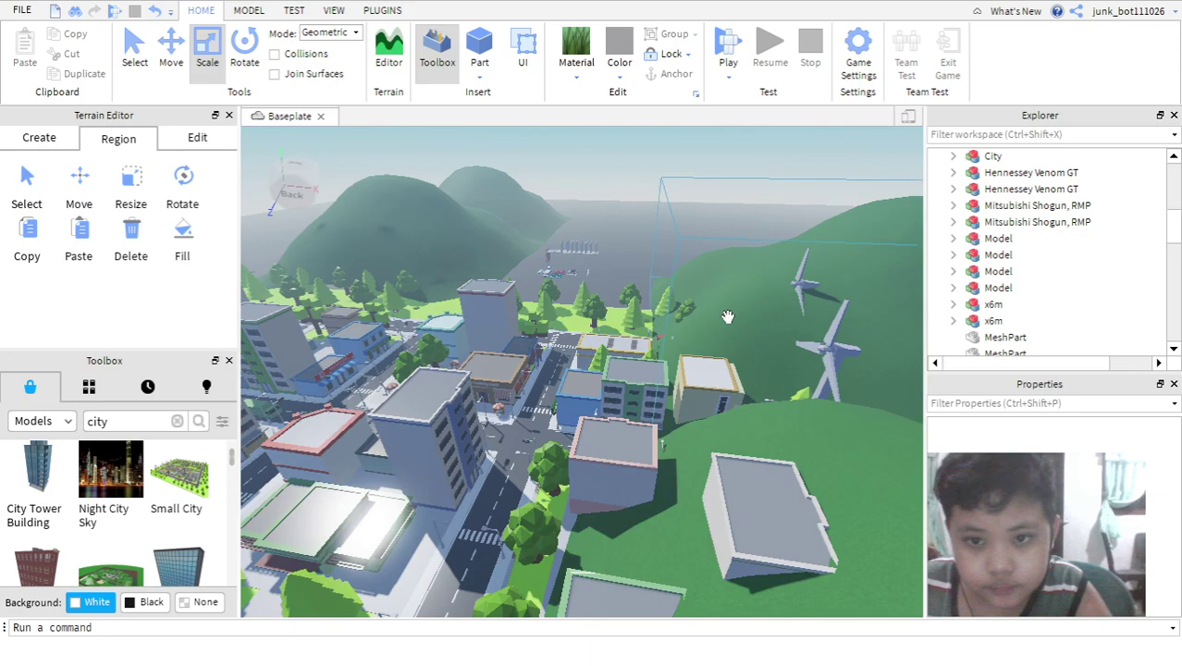
pyautogui.click(745, 222)
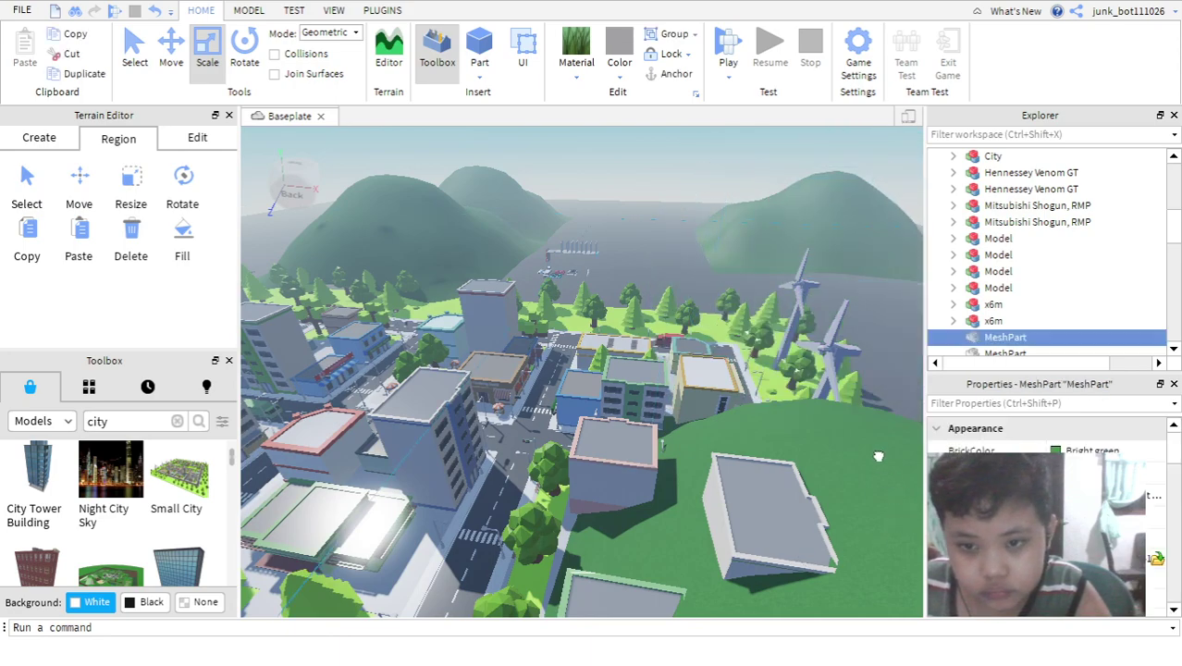
pyautogui.click(883, 467)
pyautogui.click(721, 221)
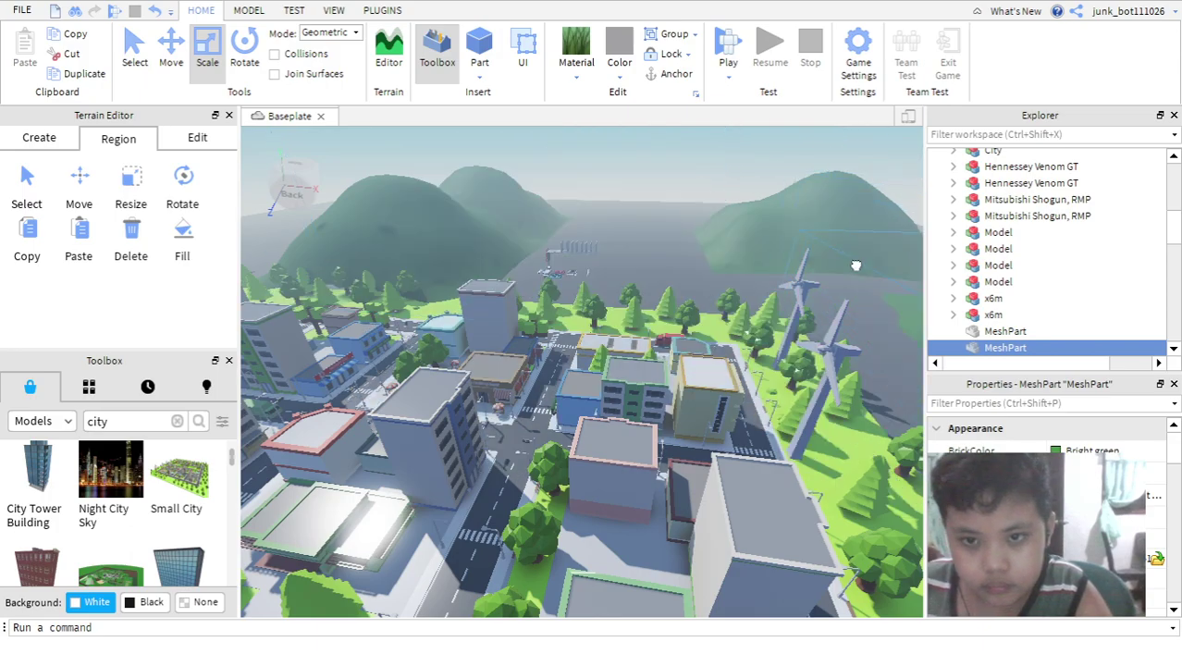
# - Select the City model and shift it sideways along the baseplate, away from the remaining hills
pyautogui.moveTo(686, 277); pyautogui.dragTo(686, 275, button='right')
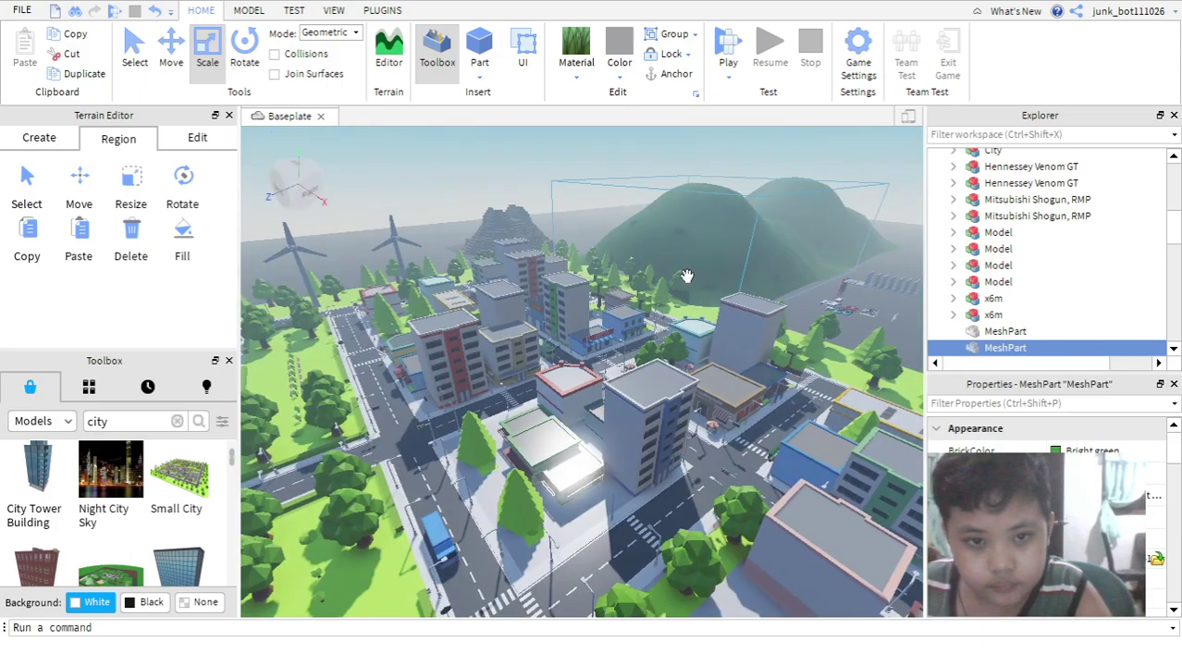
pyautogui.press('a')
pyautogui.moveTo(574, 430); pyautogui.dragTo(481, 430)
pyautogui.scroll(-2, 642, 273)
pyautogui.scroll(-3, 642, 272)
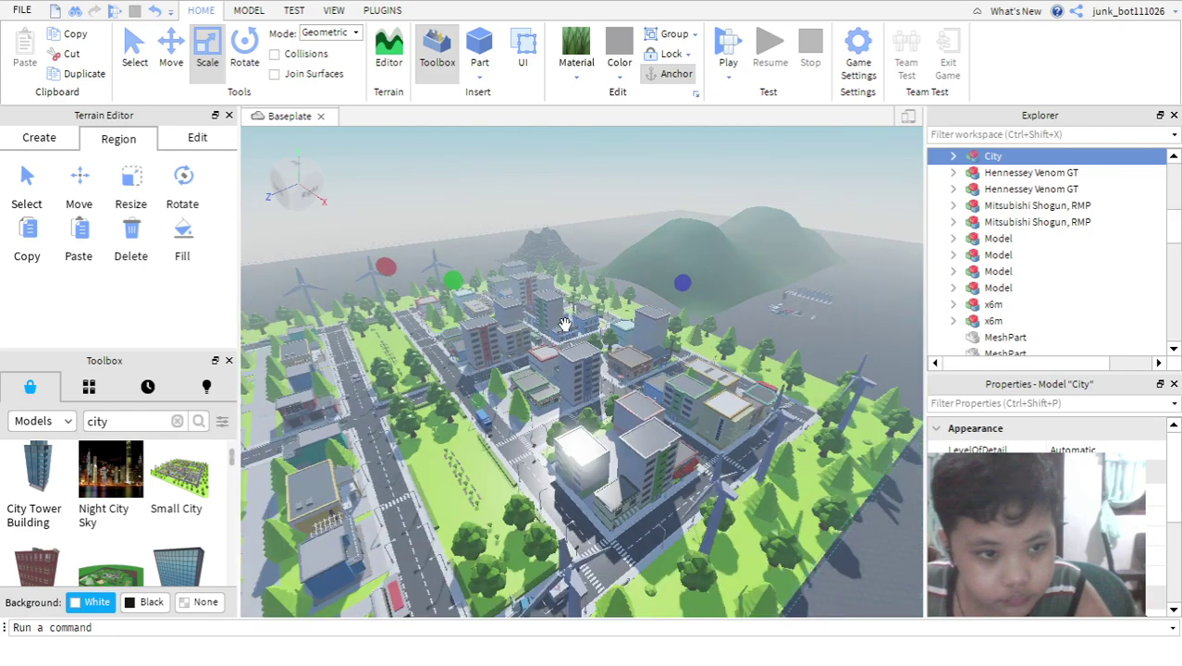
# - Browse the city search results for more buildings and vehicles to add to the map
pyautogui.scroll(-5, 115, 528)
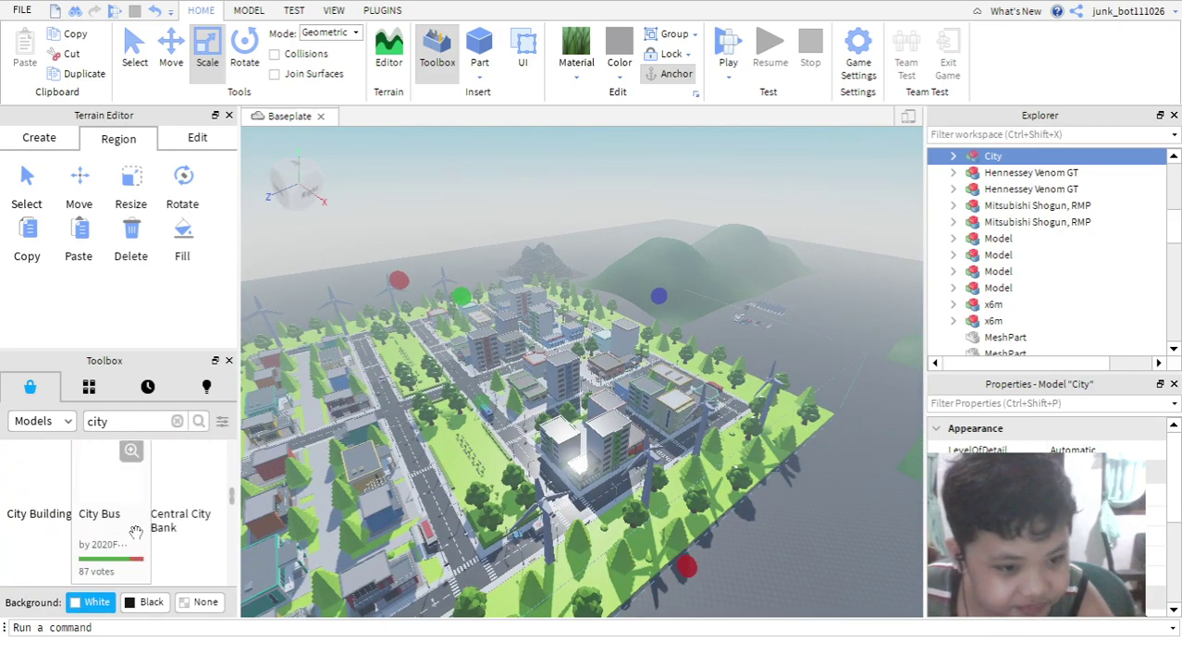
pyautogui.scroll(1, 115, 528)
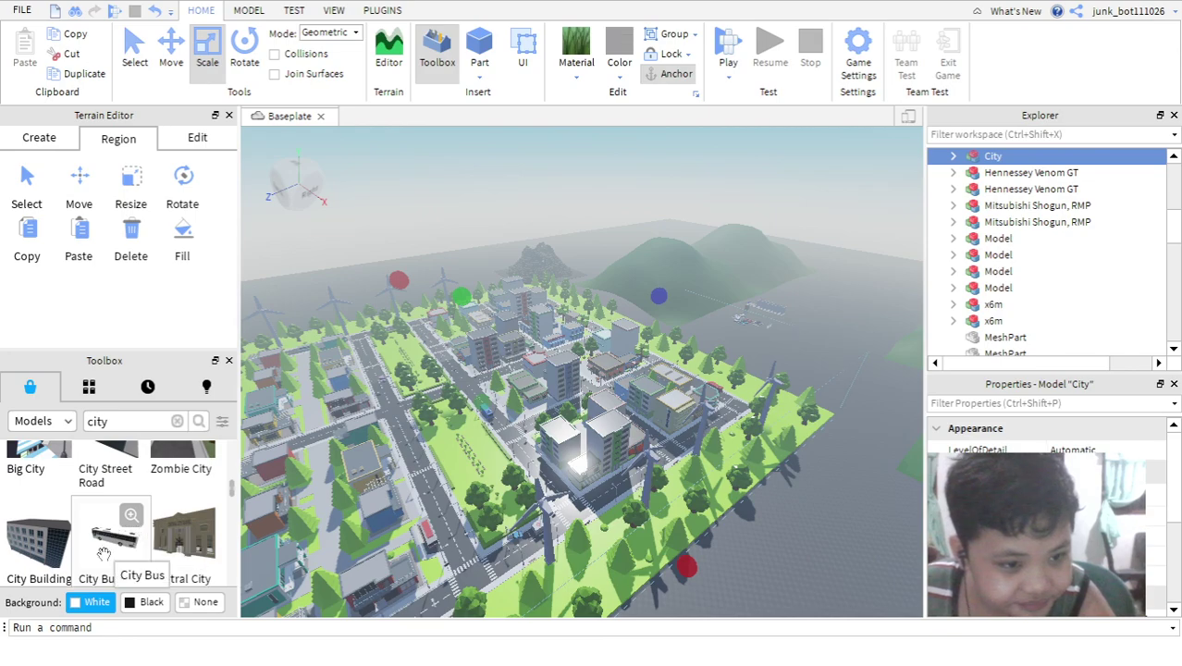
pyautogui.scroll(-3, 105, 544)
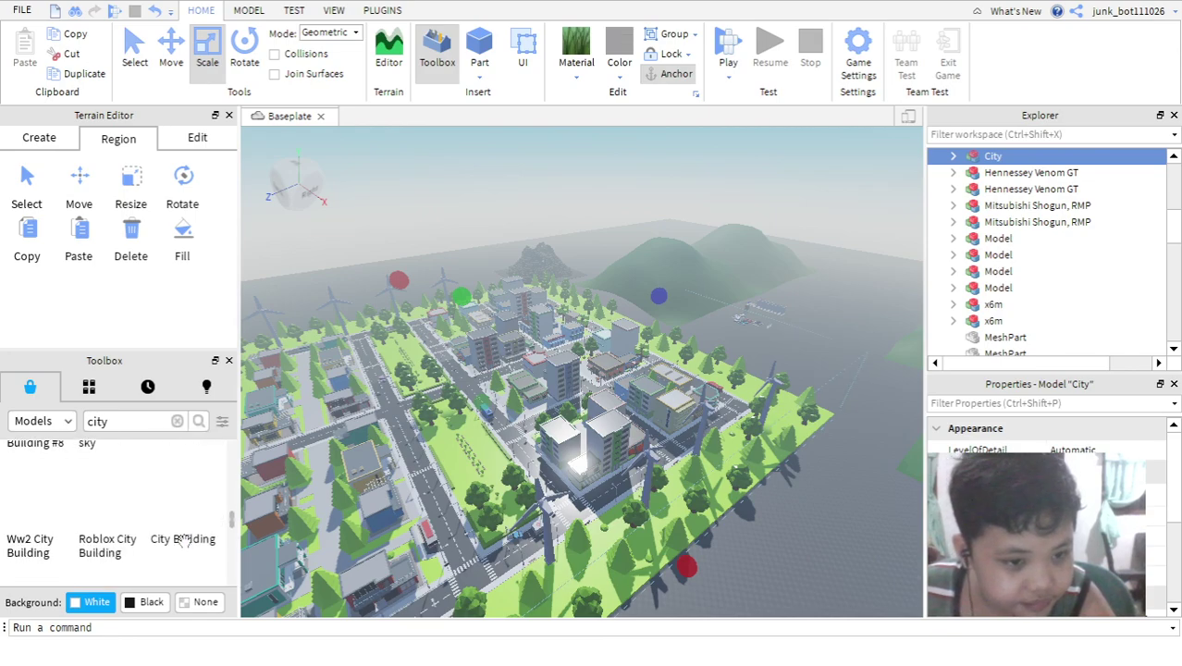
pyautogui.scroll(1, 186, 542)
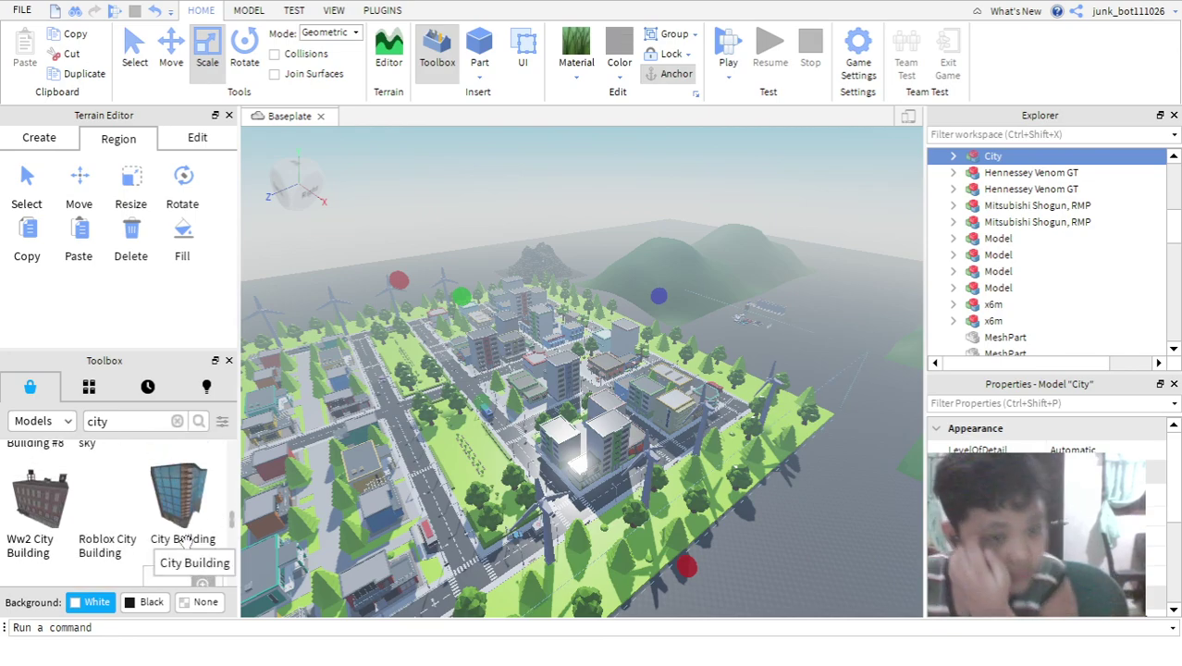
pyautogui.scroll(-2, 186, 541)
pyautogui.scroll(2, 186, 541)
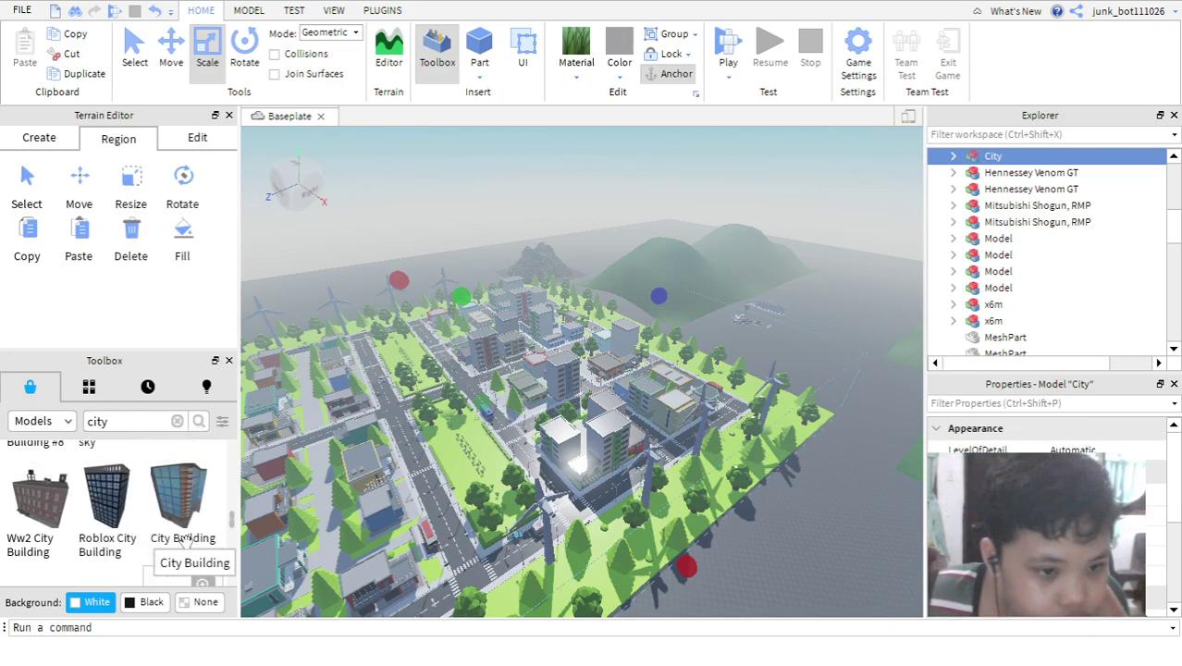
# - Search the model library for "sirens" and look through the results for a suitable siren
pyautogui.click(175, 422)
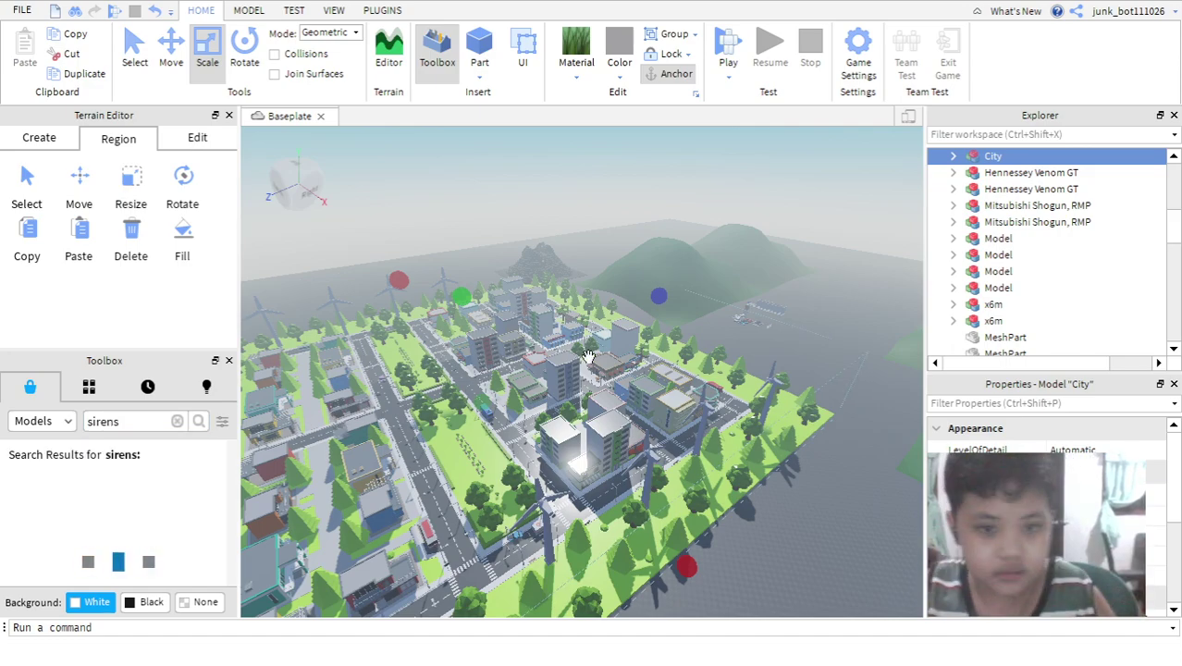
pyautogui.moveTo(734, 294); pyautogui.dragTo(736, 291, button='right')
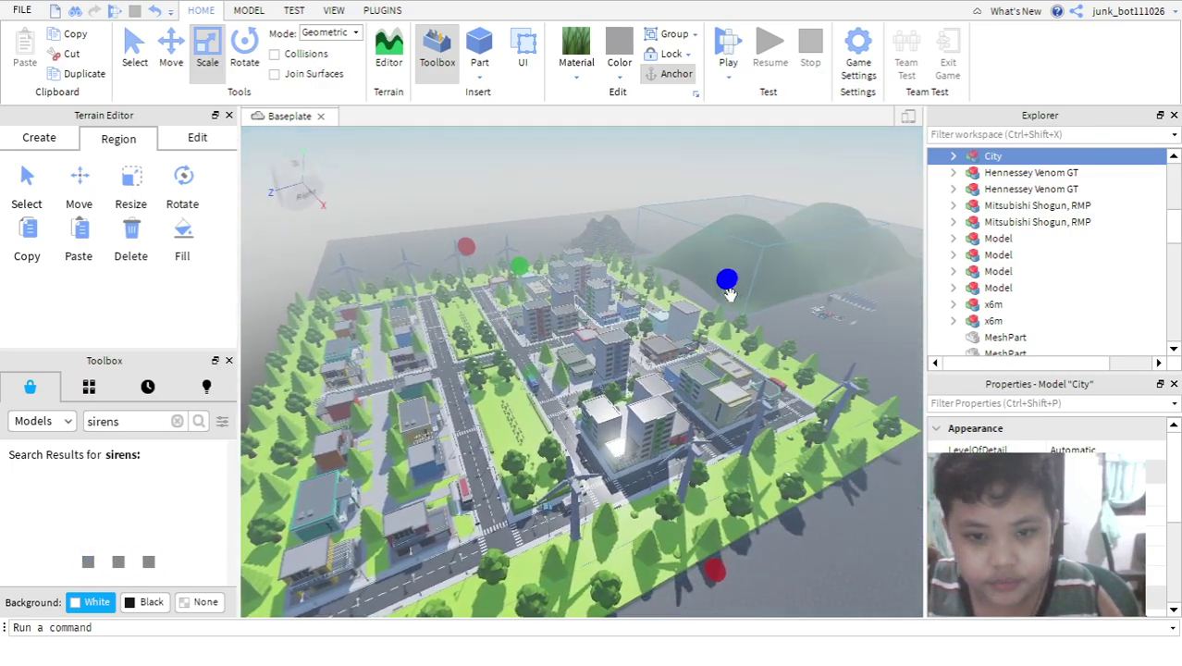
pyautogui.scroll(2, 513, 413)
pyautogui.scroll(-1, 74, 480)
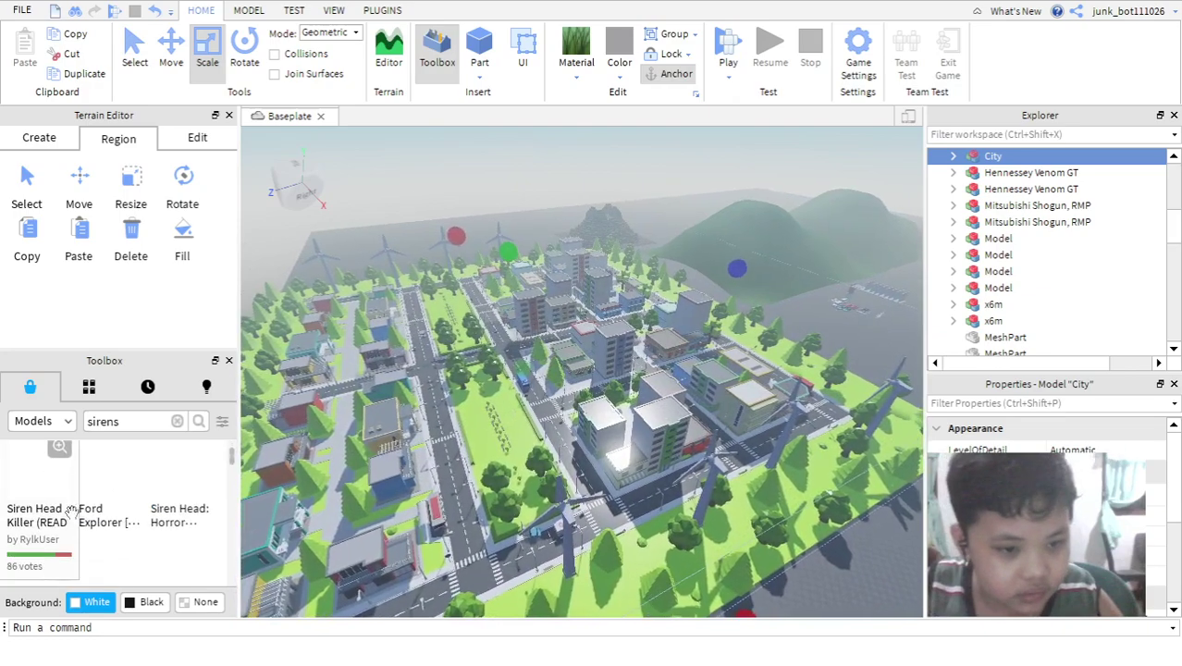
pyautogui.scroll(-4, 120, 514)
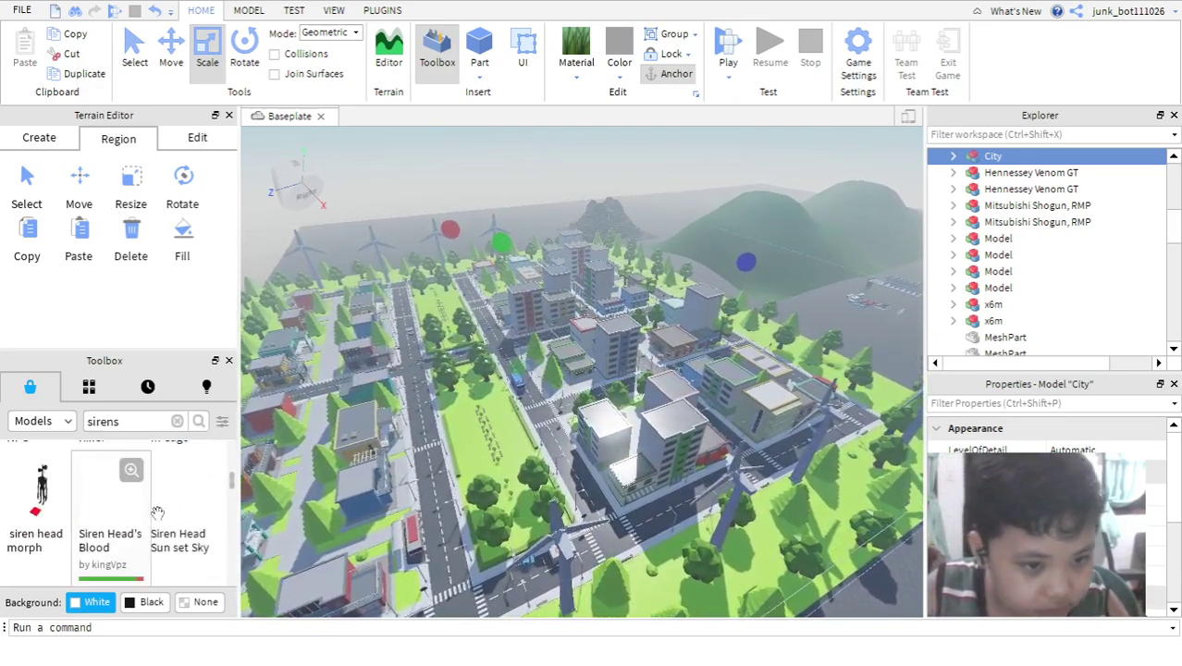
pyautogui.scroll(-4, 159, 499)
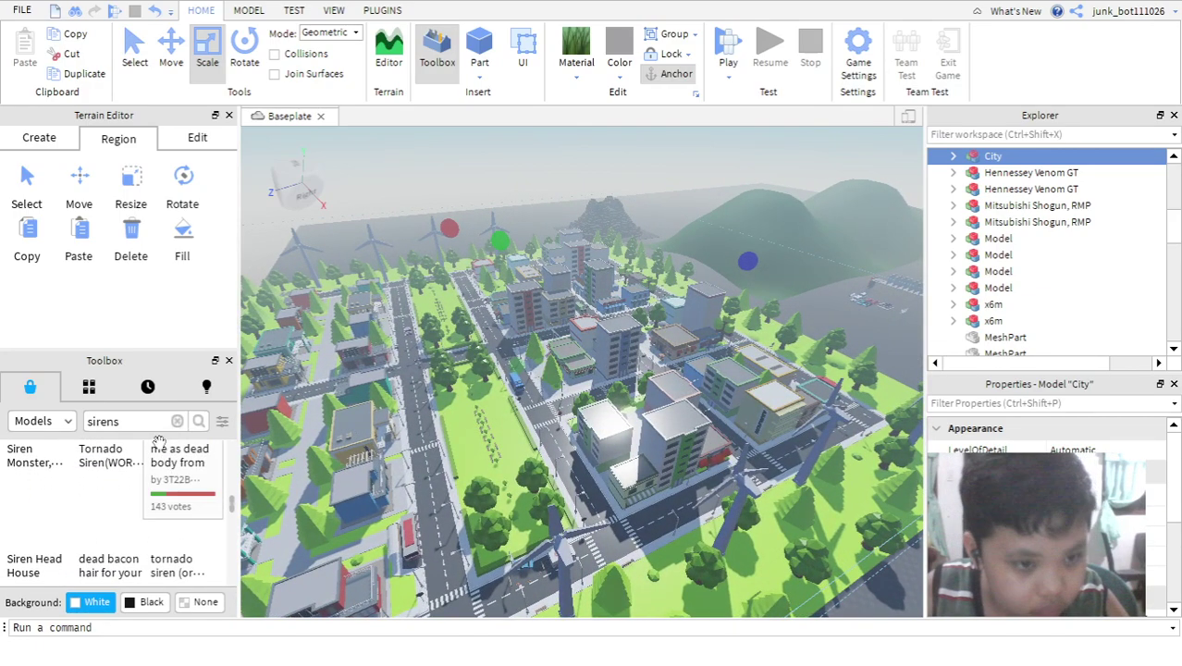
pyautogui.scroll(-3, 122, 512)
pyautogui.scroll(3, 122, 512)
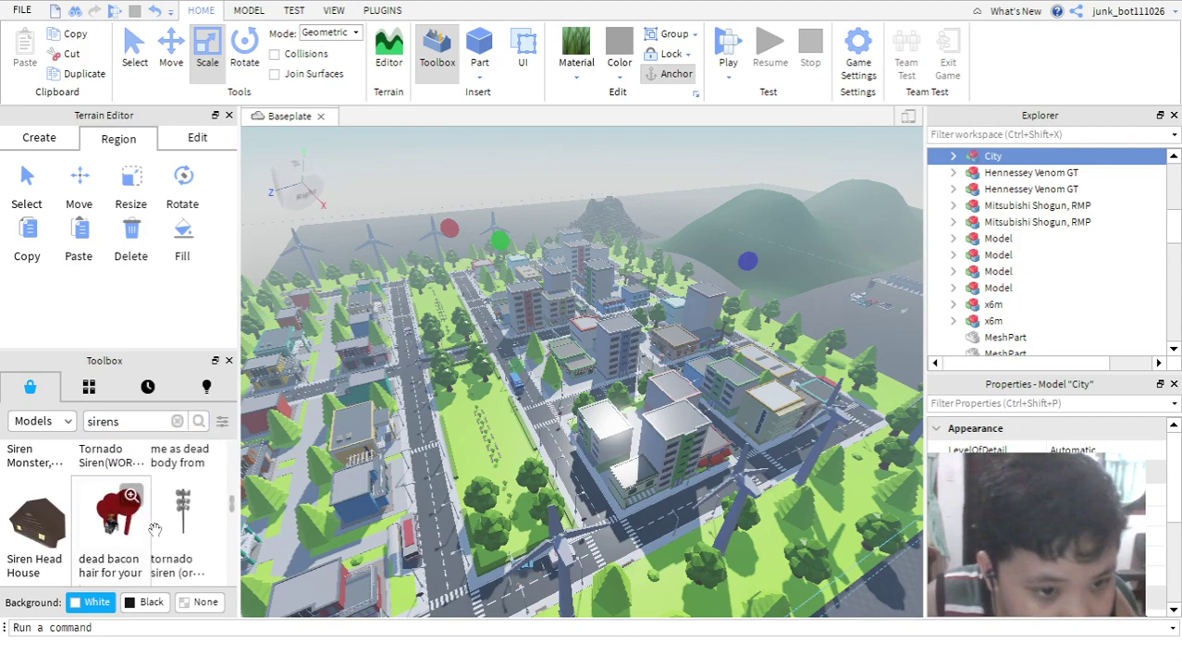
pyautogui.scroll(-5, 134, 528)
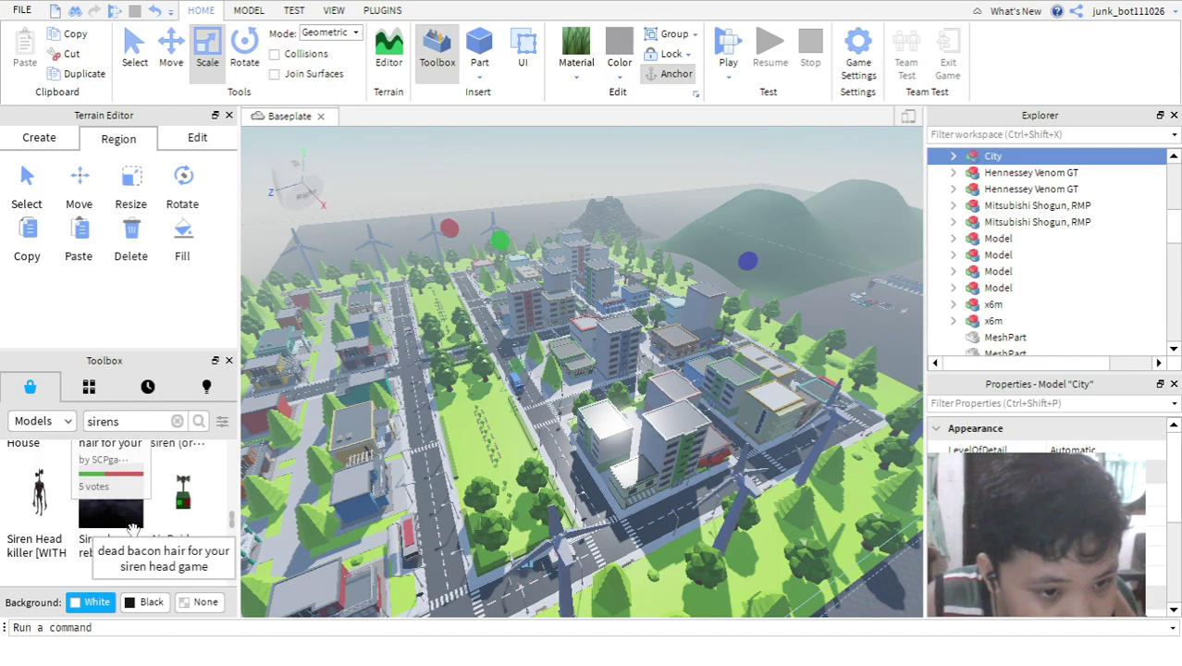
# - Replace the model search term with "tornado sirens" and run the search
pyautogui.click(140, 423)
pyautogui.press('BackSpace')
pyautogui.press('BackSpace')
pyautogui.press('BackSpace')
pyautogui.press('BackSpace')
pyautogui.press('BackSpace')
pyautogui.press('BackSpace')
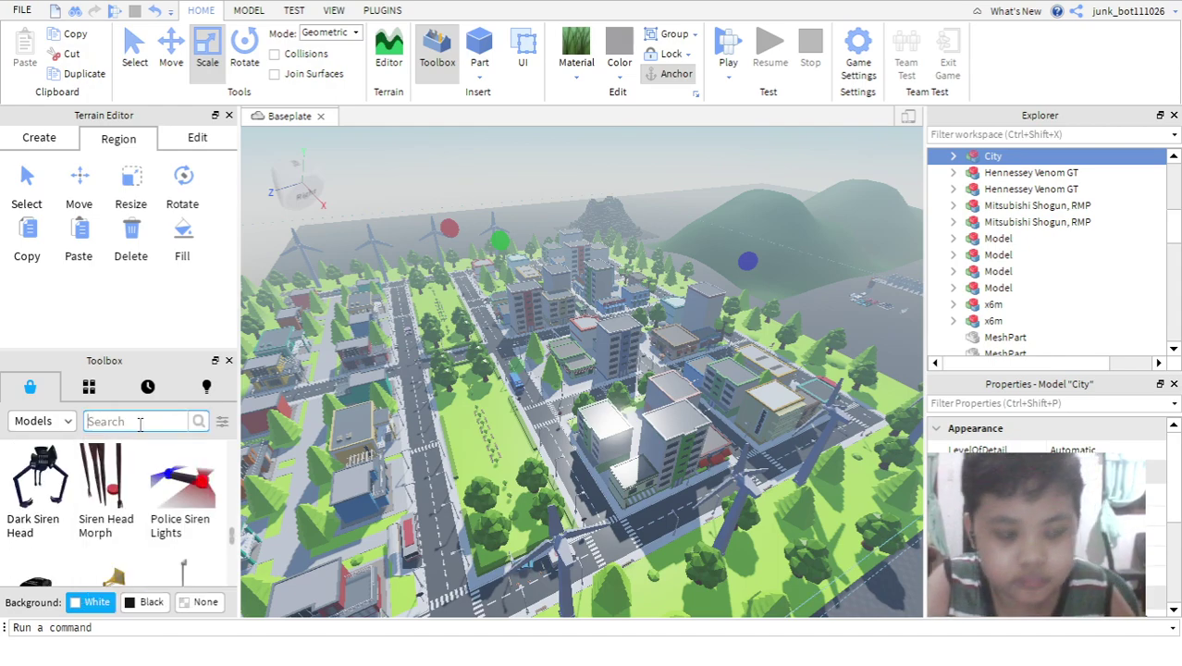
pyautogui.write('tornado si')
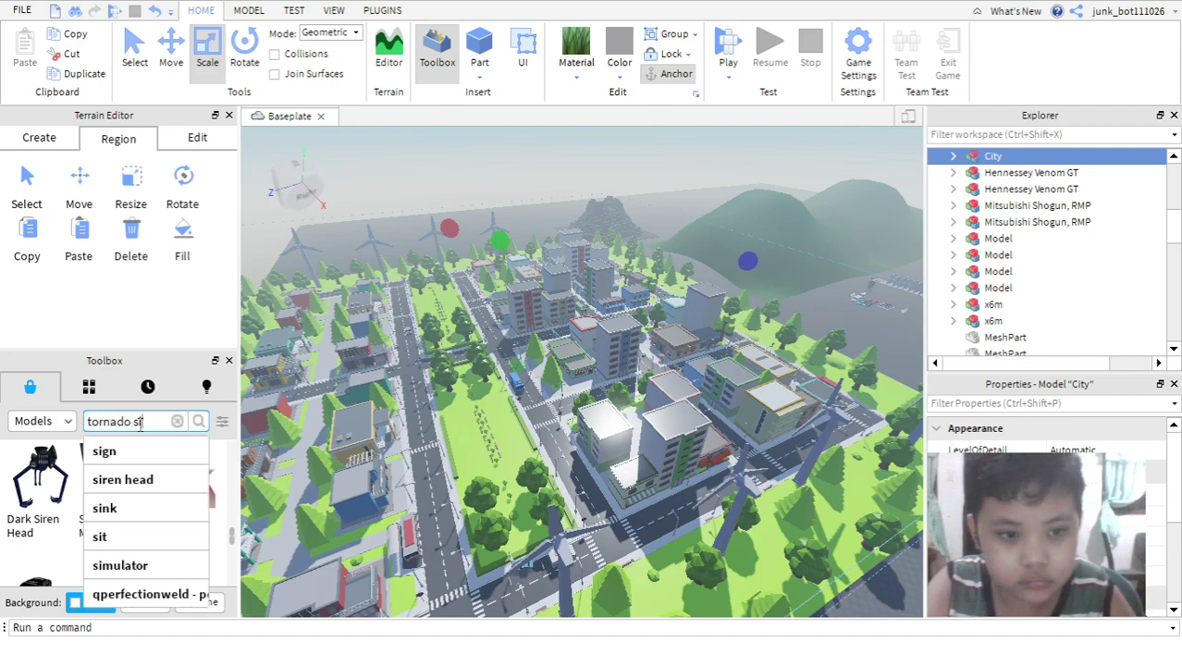
pyautogui.write('ren')
pyautogui.press('Return')
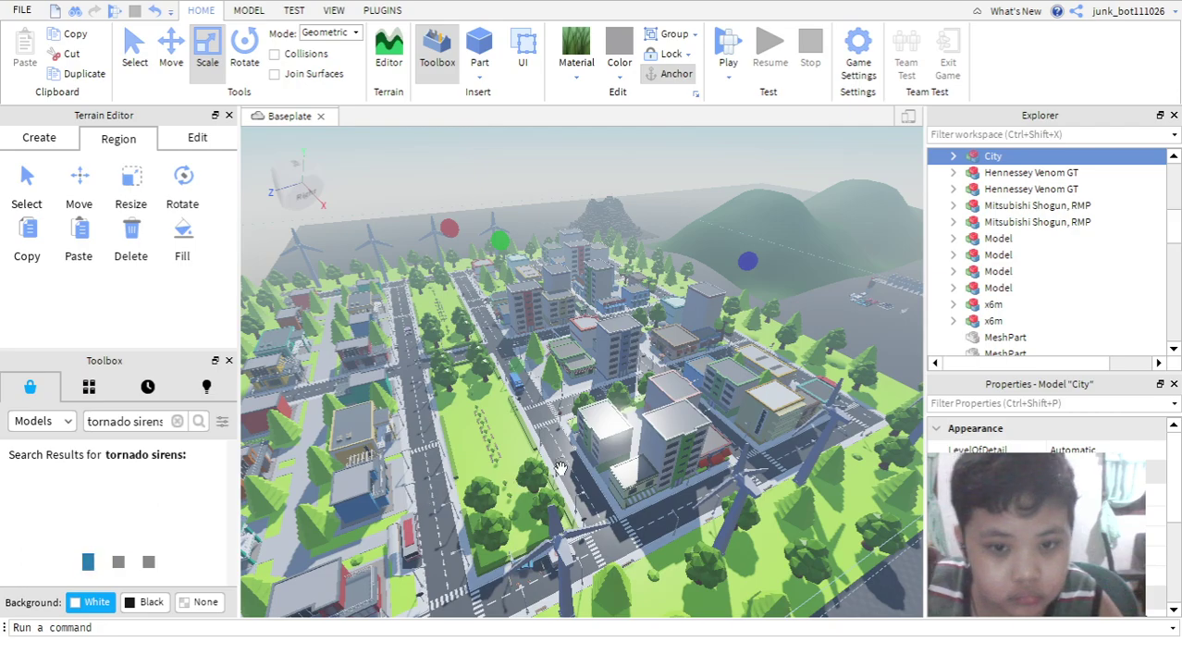
# - Accept the City Bus script notice and try to shift the inserted bus toward the city road
pyautogui.scroll(6, 560, 470)
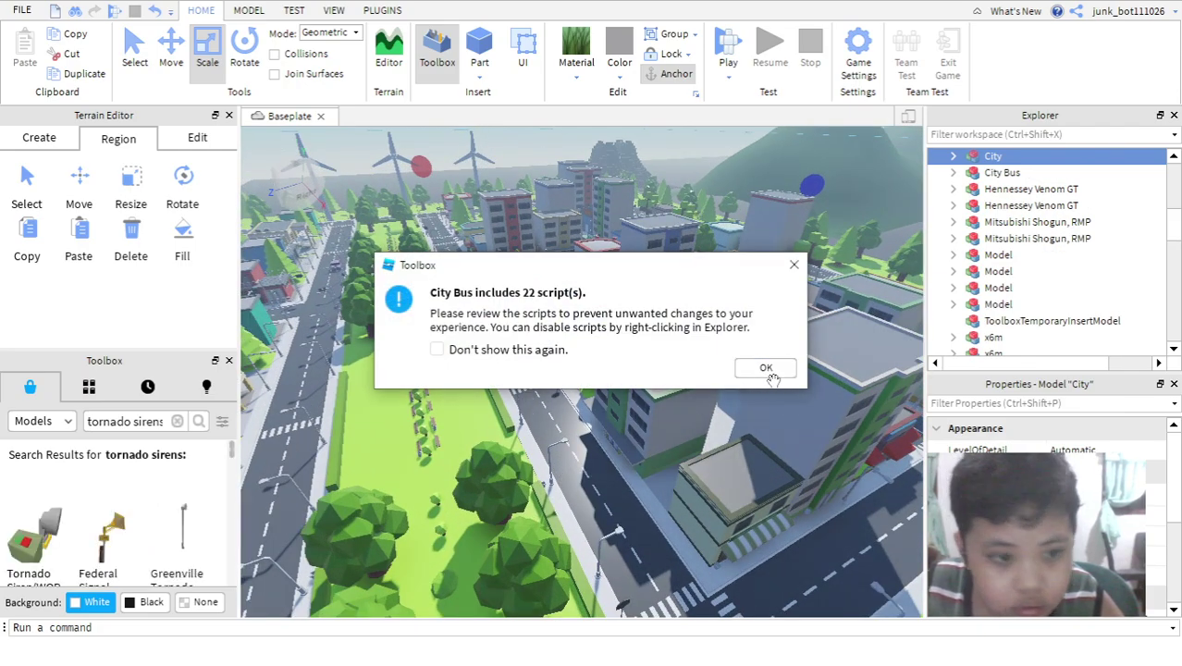
pyautogui.click(764, 368)
pyautogui.scroll(-1, 118, 549)
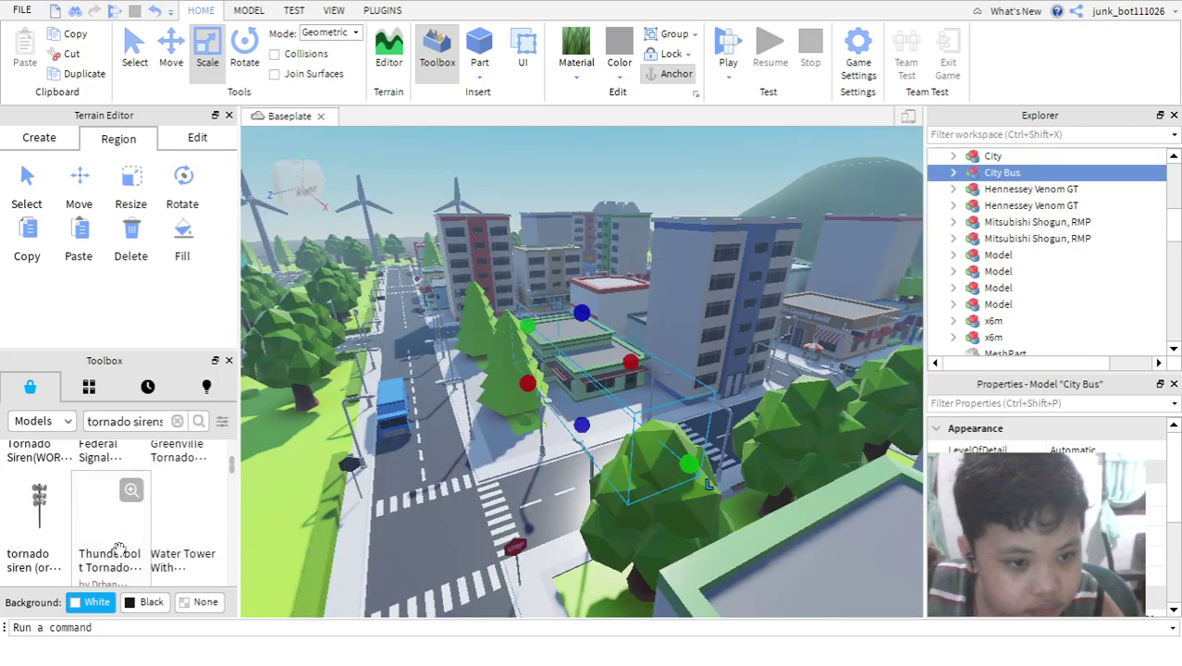
pyautogui.moveTo(608, 412); pyautogui.dragTo(455, 566)
pyautogui.click(439, 476)
# - Deselect the City model and look through the tornado siren models while viewing the streets from above
pyautogui.scroll(-2, 454, 467)
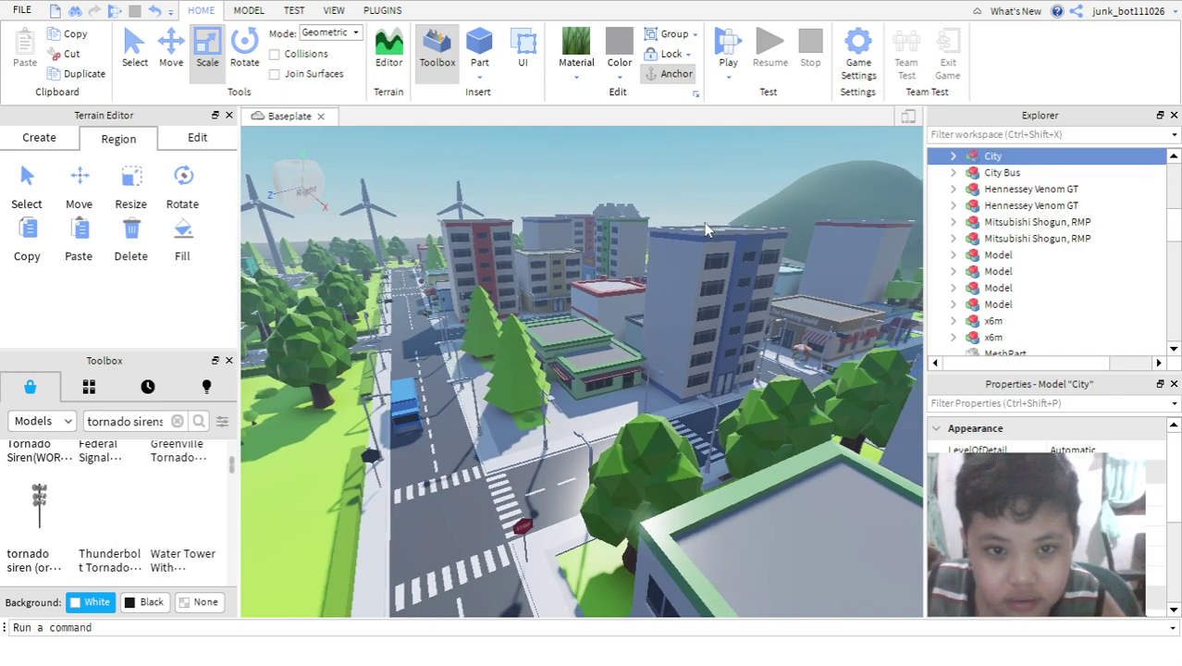
pyautogui.click(706, 221)
pyautogui.scroll(-4, 706, 221)
pyautogui.scroll(-1, 145, 536)
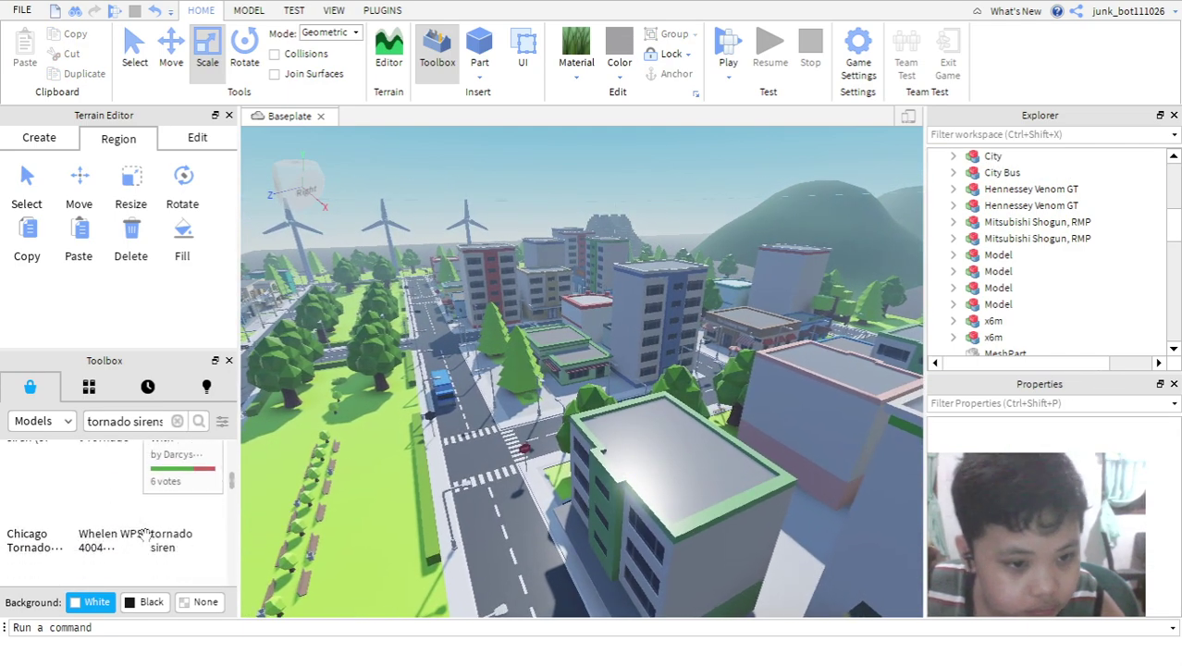
pyautogui.scroll(1, 628, 335)
pyautogui.moveTo(638, 375); pyautogui.dragTo(635, 395, button='right')
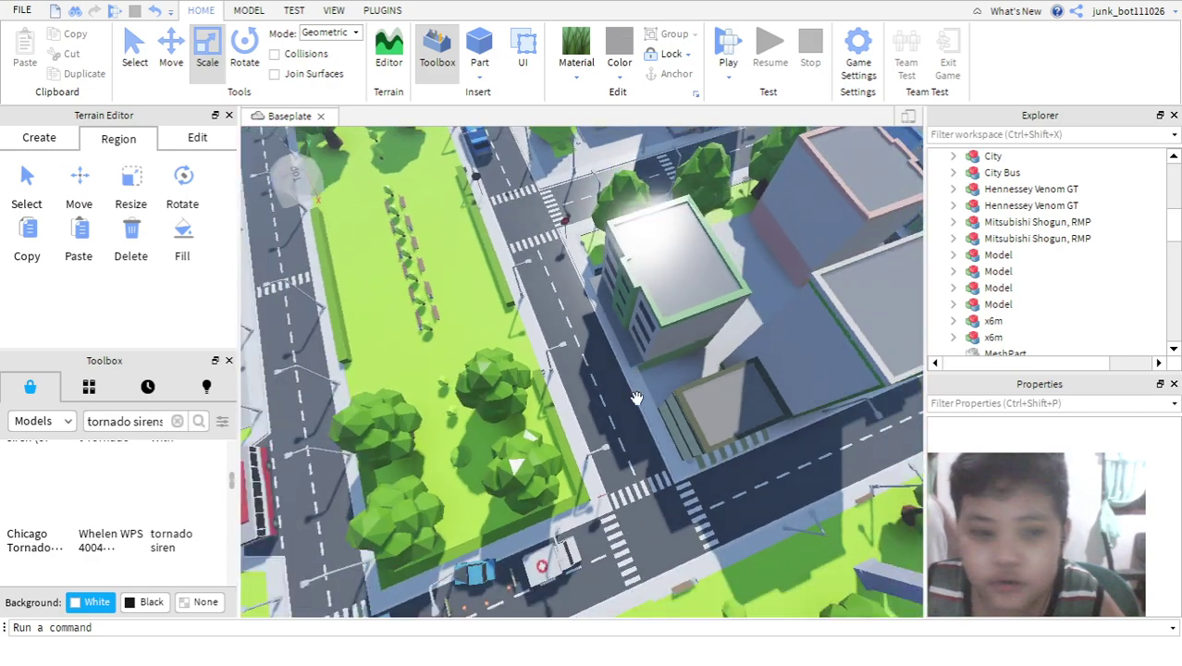
pyautogui.scroll(-3, 636, 389)
pyautogui.scroll(1, 636, 390)
# - Leave full-screen mode, move the overlapping windows aside and maximize the Roblox Studio window
pyautogui.press('F11')
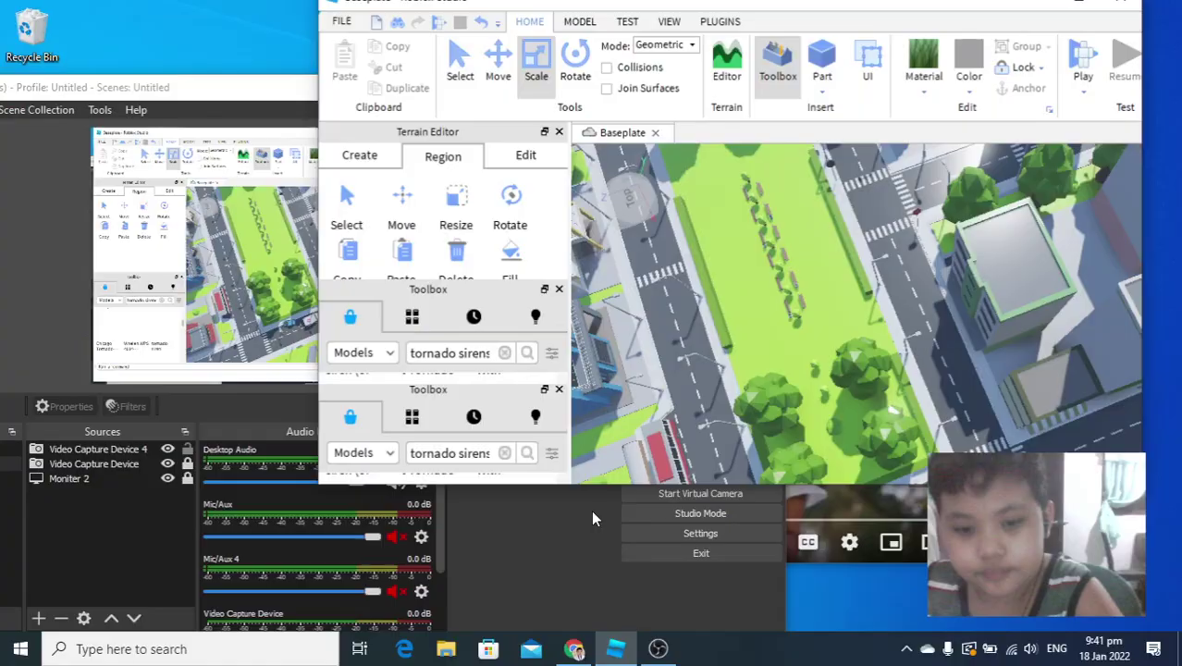
pyautogui.doubleClick(541, 21)
pyautogui.doubleClick(553, 13)
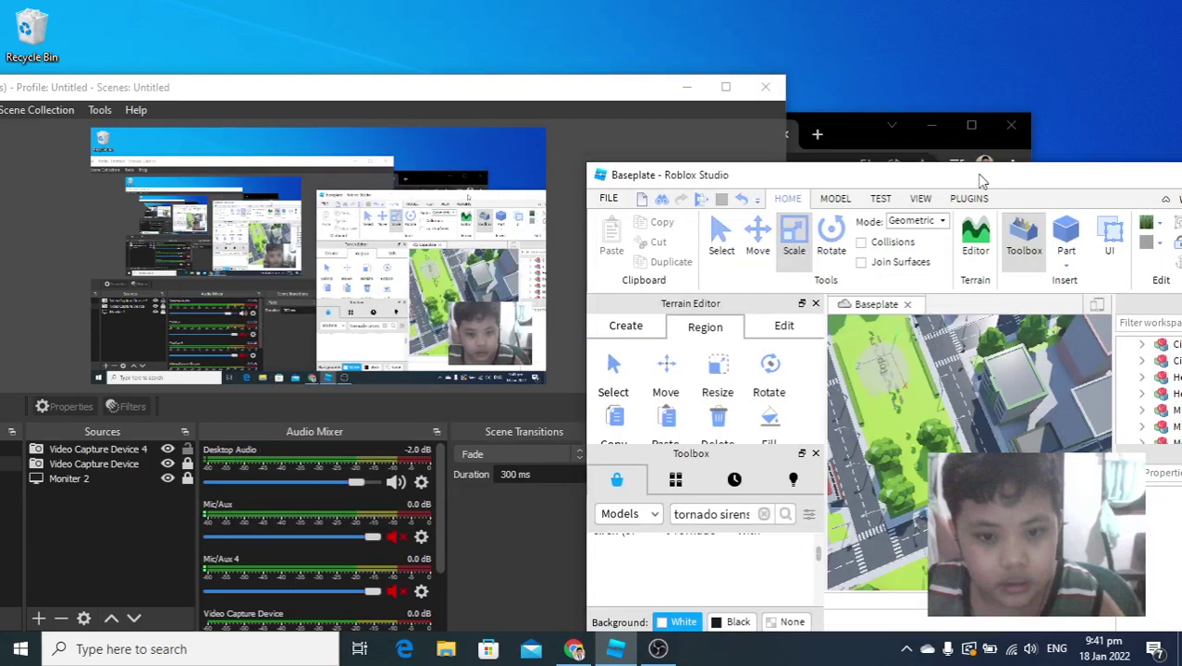
pyautogui.moveTo(500, 31); pyautogui.dragTo(501, 27)
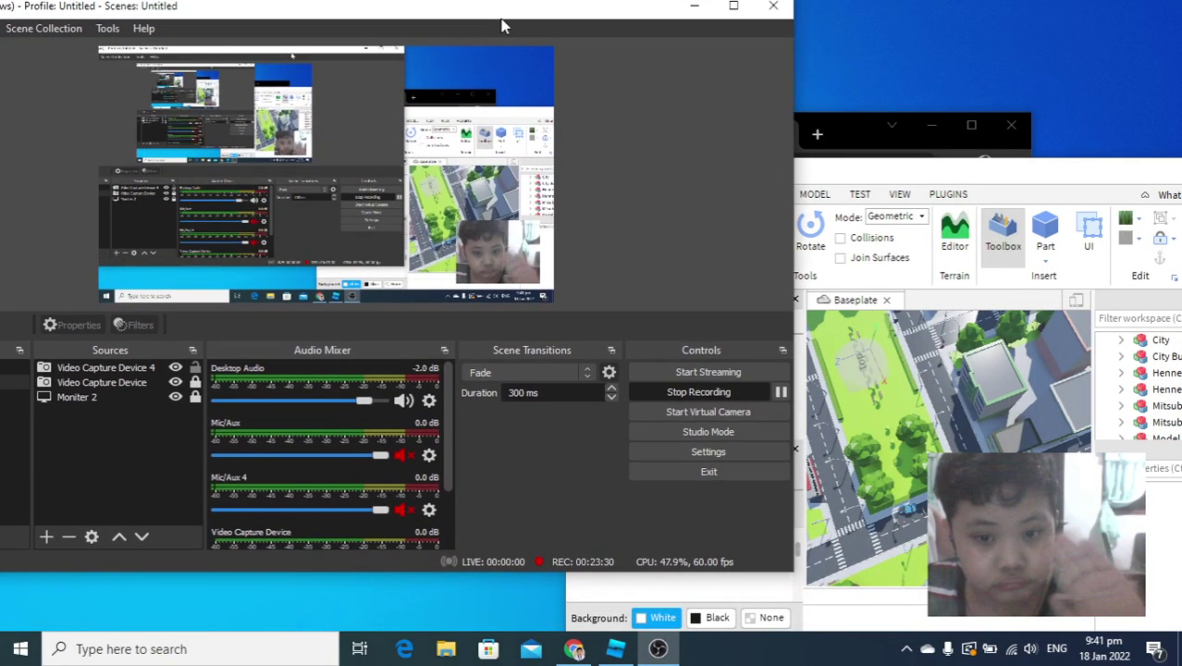
pyautogui.doubleClick(993, 175)
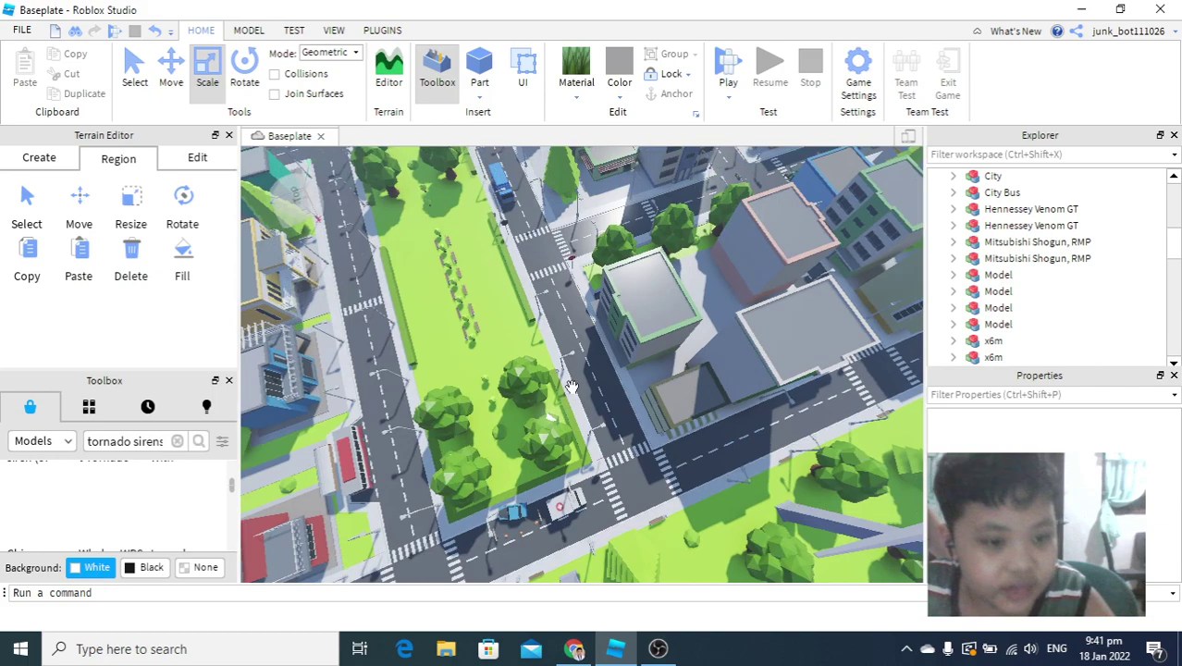
# - Review the tornado siren results, open the Greenville Tornado Siren's details and close them without inserting it
pyautogui.moveTo(571, 387); pyautogui.dragTo(566, 353, button='right')
pyautogui.scroll(4, 103, 499)
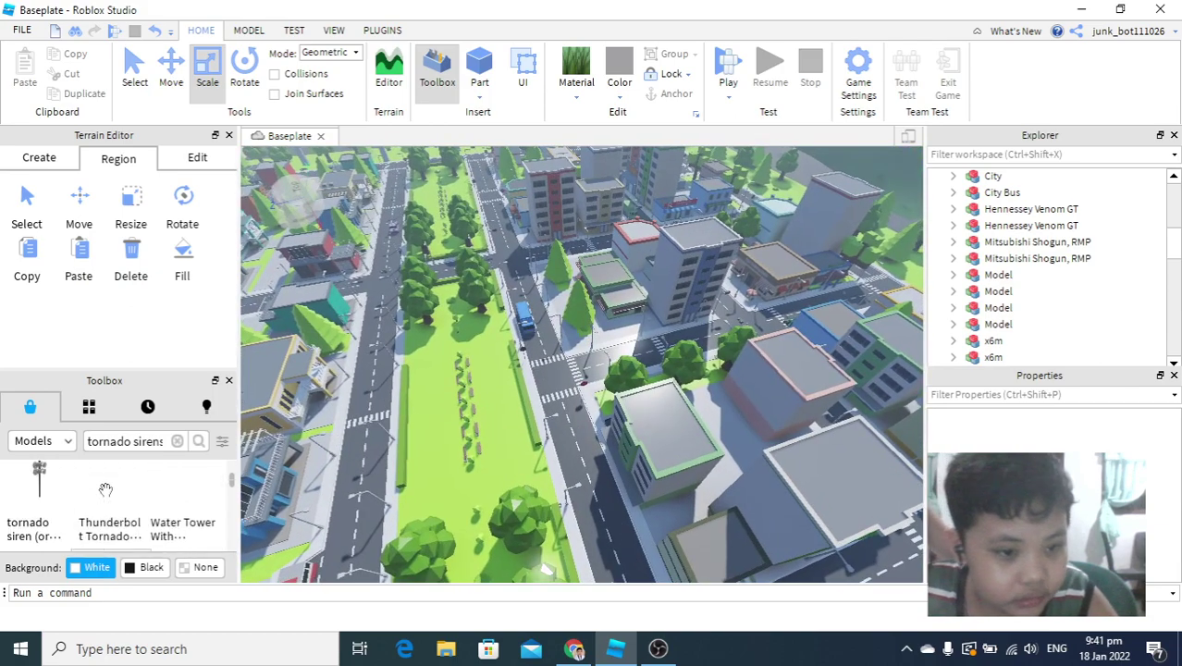
pyautogui.scroll(-2, 117, 506)
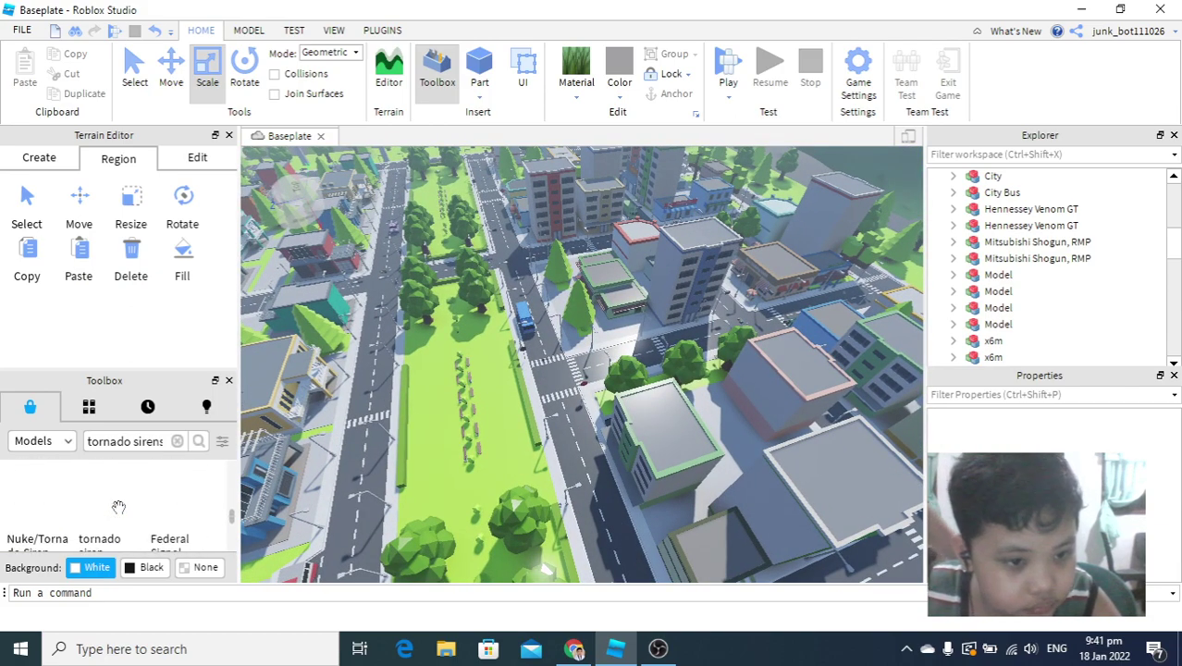
pyautogui.scroll(3, 118, 507)
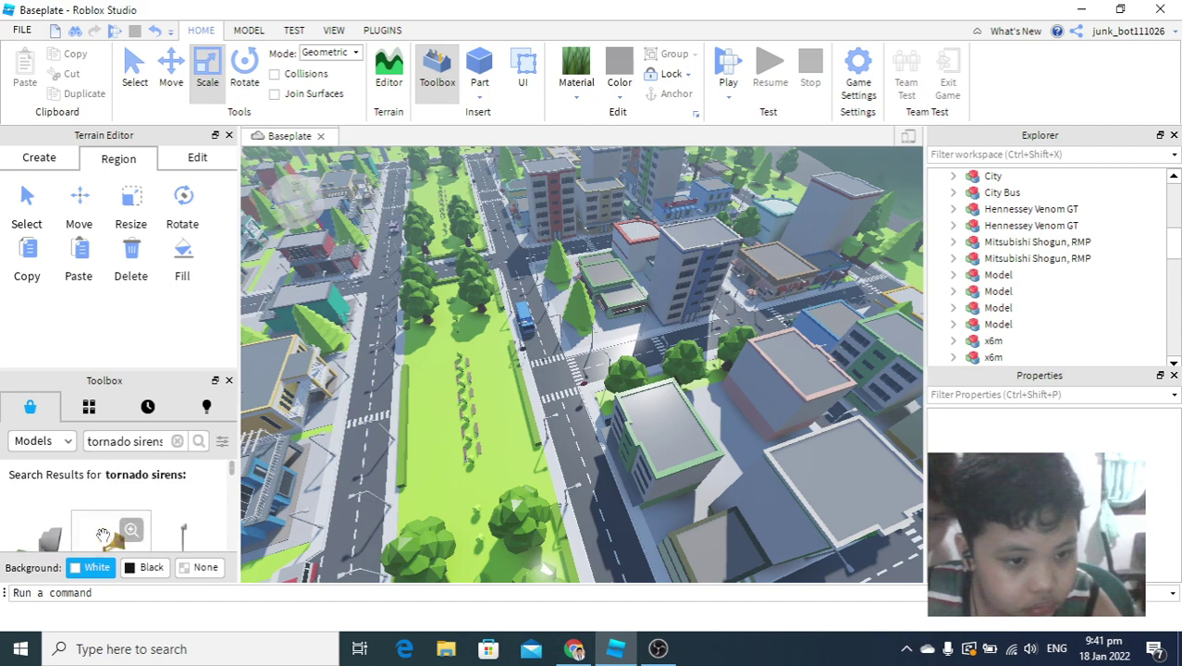
pyautogui.click(180, 532)
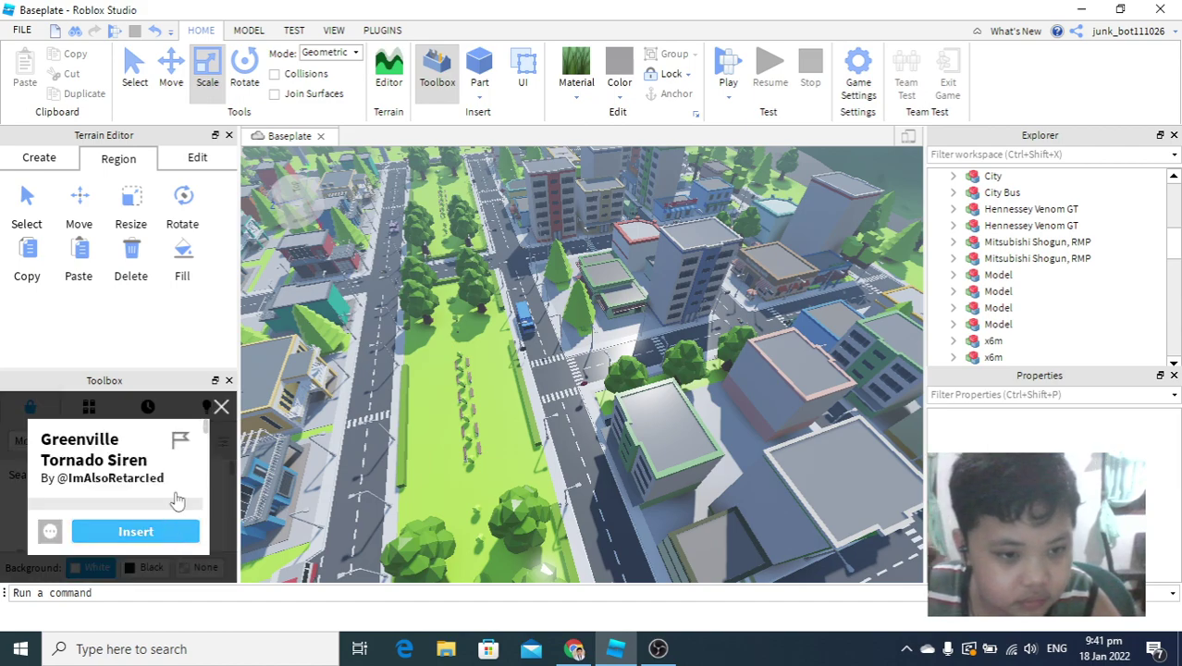
pyautogui.click(221, 408)
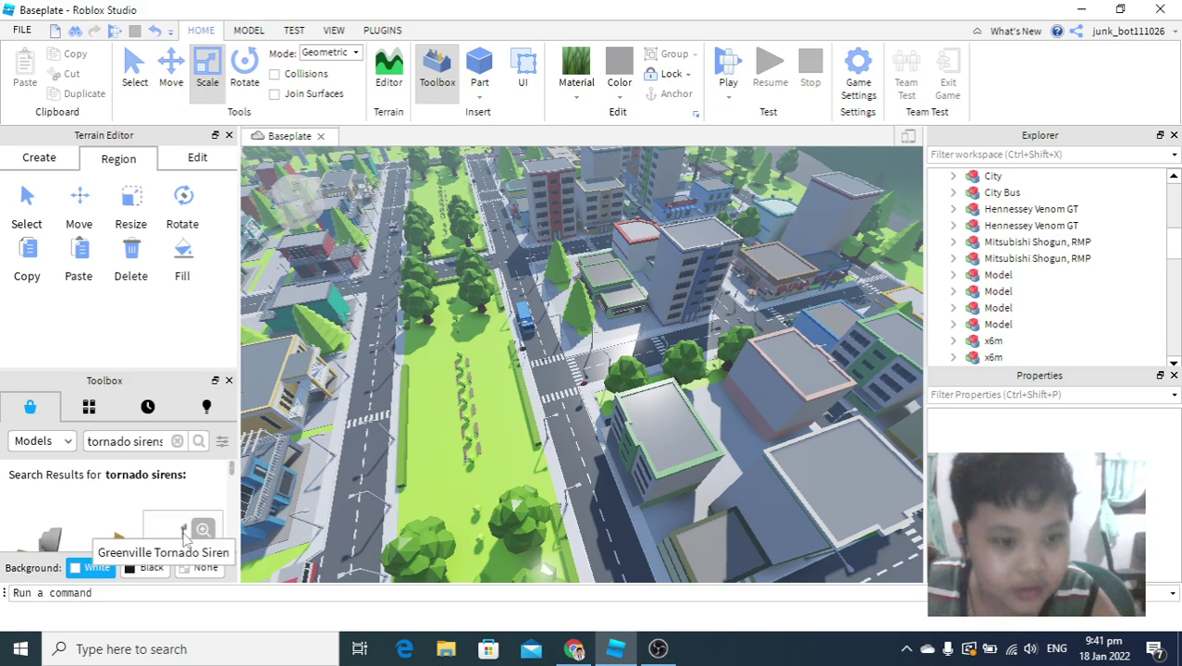
# - Examine the city streets and buildings, and the car display and sign between the hills
pyautogui.moveTo(430, 395); pyautogui.dragTo(433, 405, button='right')
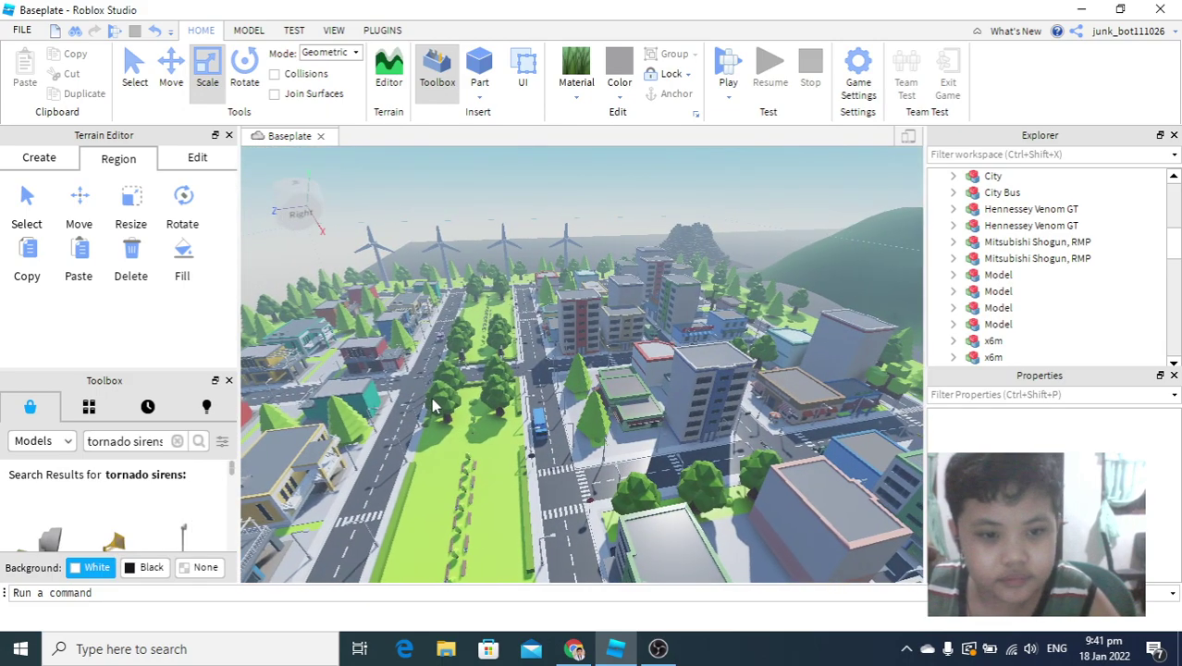
pyautogui.scroll(6, 485, 415)
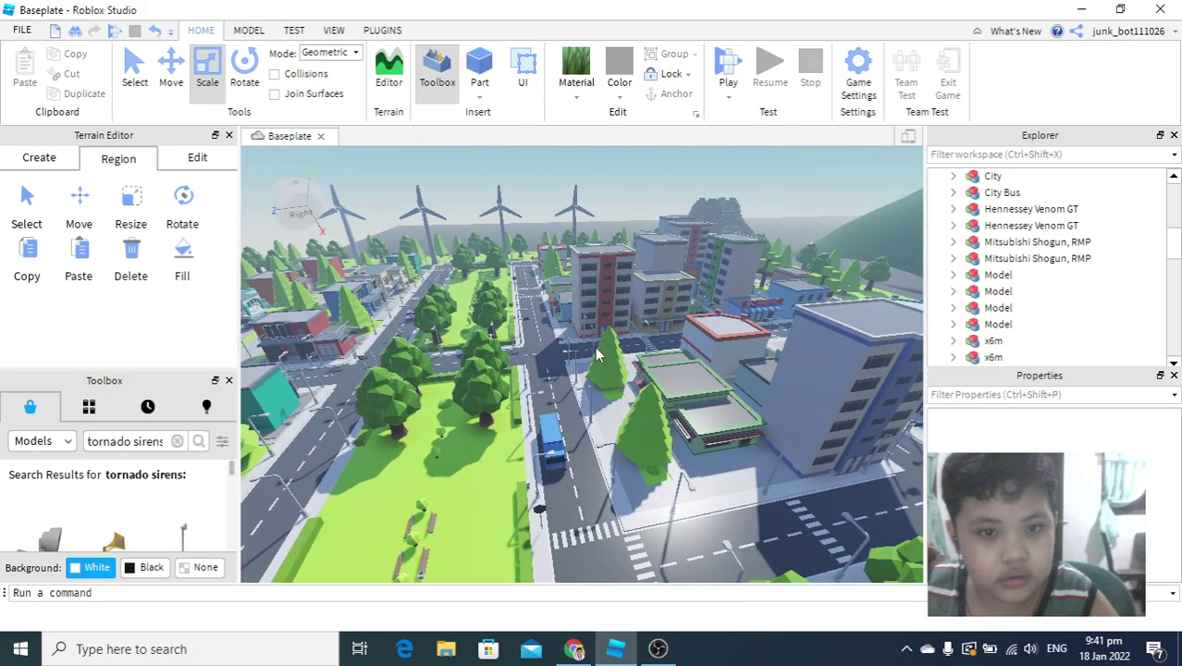
pyautogui.moveTo(598, 348); pyautogui.dragTo(601, 349, button='right')
pyautogui.scroll(2, 598, 349)
pyautogui.moveTo(512, 386); pyautogui.dragTo(552, 386, button='right')
pyautogui.scroll(6, 552, 387)
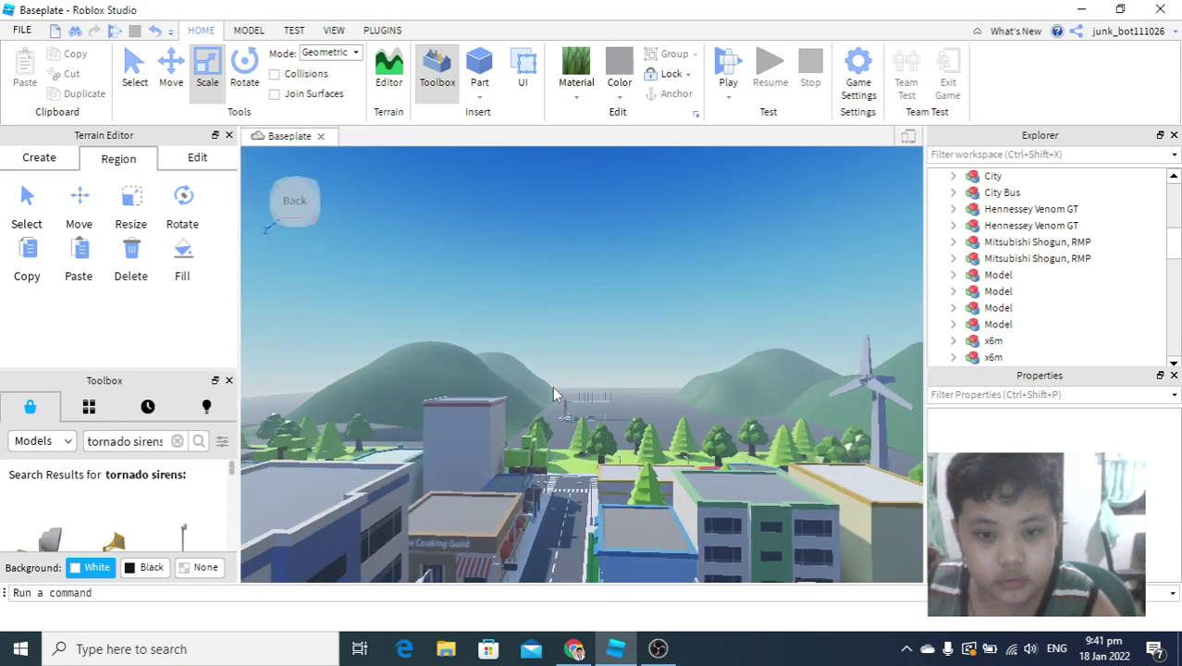
pyautogui.press('w')
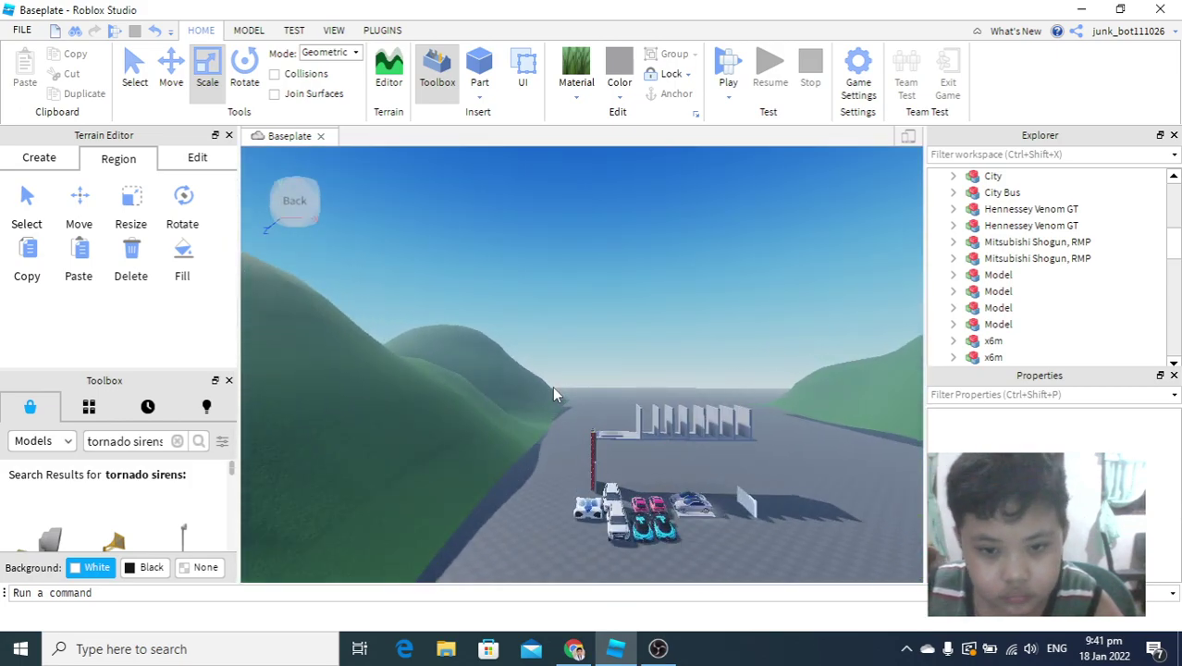
pyautogui.press('w')
# - Inspect the city's grassy edge where it meets the baseplate and select the City model there
pyautogui.moveTo(572, 415); pyautogui.dragTo(517, 412, button='right')
pyautogui.scroll(-4, 567, 411)
pyautogui.scroll(3, 511, 490)
pyautogui.moveTo(511, 490); pyautogui.dragTo(510, 491, button='right')
pyautogui.scroll(3, 510, 491)
pyautogui.scroll(4, 509, 491)
pyautogui.scroll(2, 509, 492)
pyautogui.scroll(-2, 510, 491)
pyautogui.scroll(-4, 510, 491)
pyautogui.scroll(3, 567, 481)
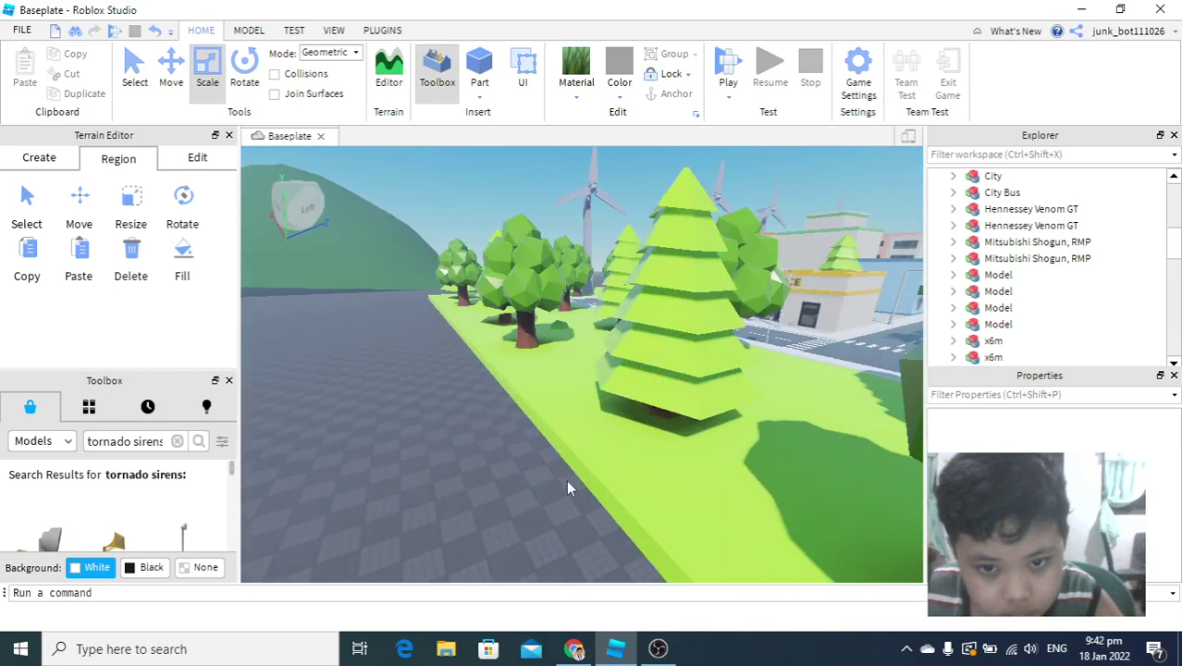
pyautogui.click(581, 477)
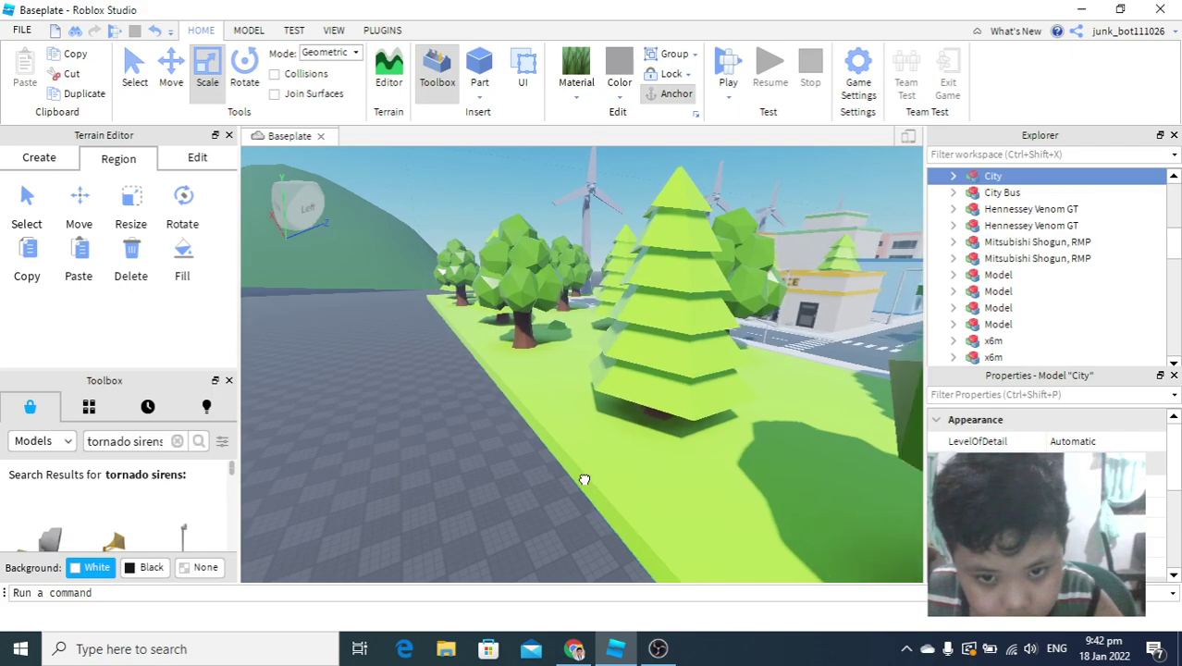
# - Move a Hennessey Venom GT and a 2019 Valor V47k GTS from the car display onto the city's grassy edge
pyautogui.moveTo(584, 488)
pyautogui.mouseDown()
pyautogui.moveTo(569, 517)
pyautogui.moveTo(604, 441)
pyautogui.moveTo(591, 477)
pyautogui.mouseUp()
pyautogui.press('s')
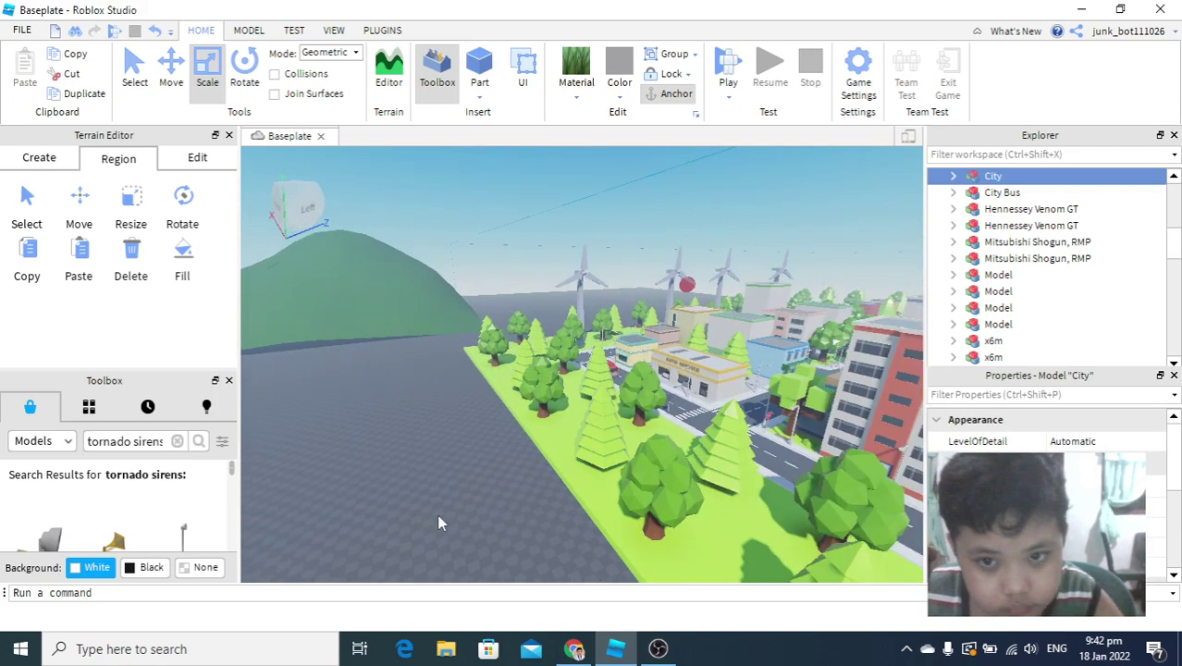
pyautogui.moveTo(428, 463); pyautogui.dragTo(539, 379, button='right')
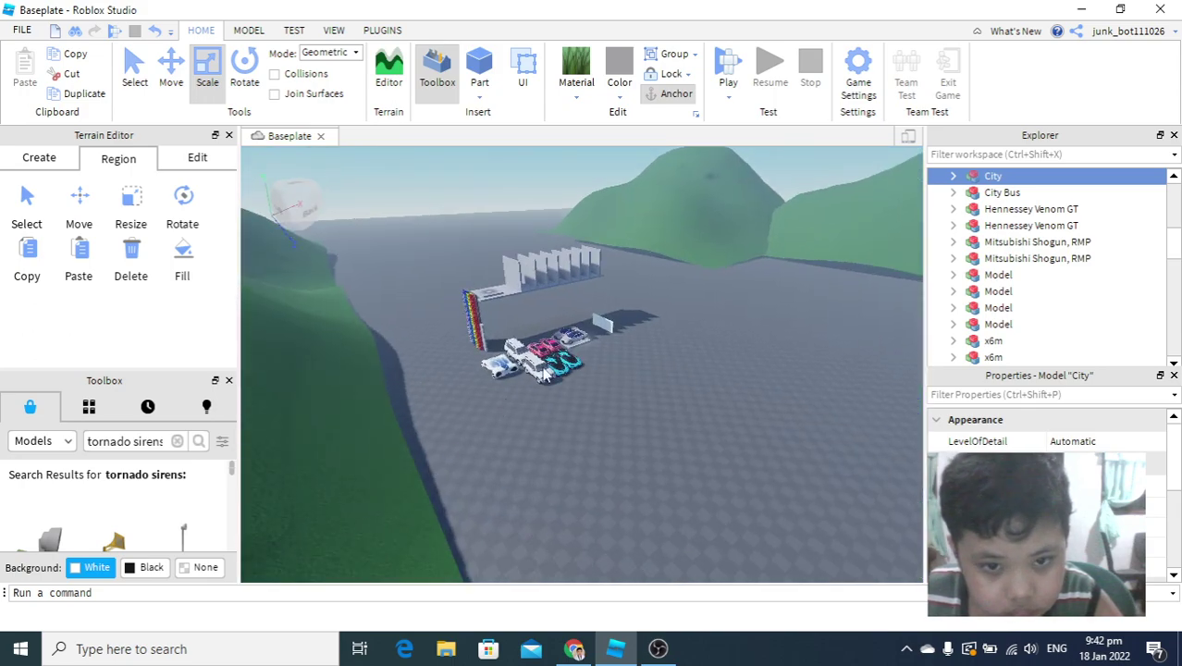
pyautogui.moveTo(574, 423); pyautogui.dragTo(531, 423, button='right')
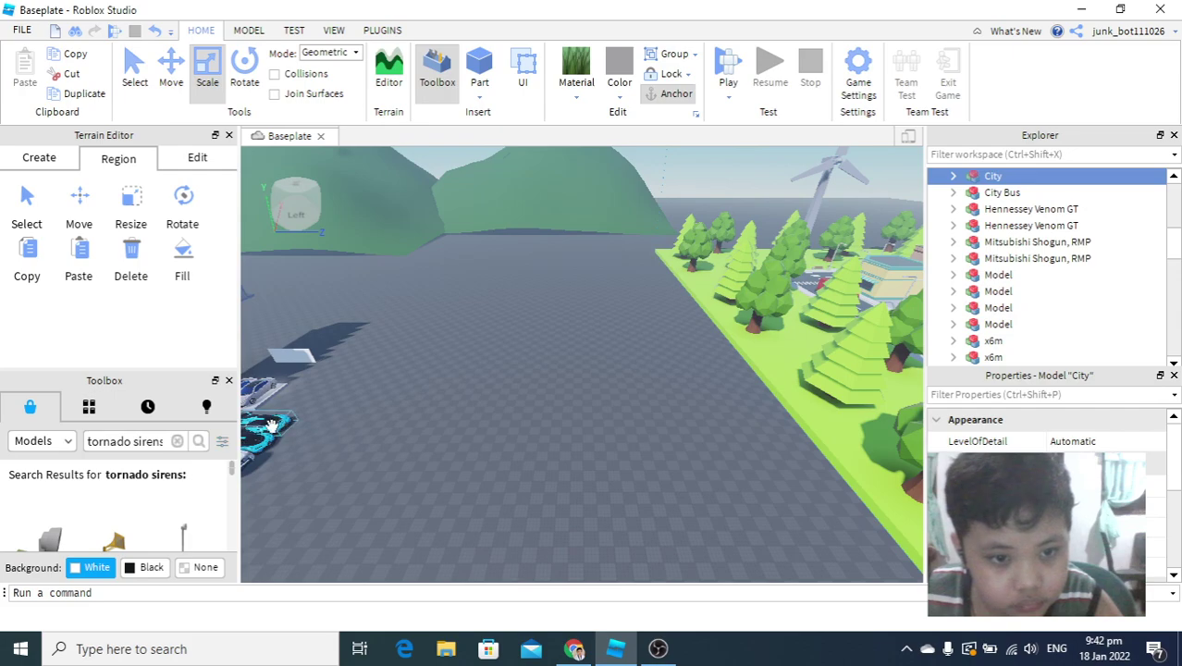
pyautogui.moveTo(275, 425); pyautogui.dragTo(718, 398)
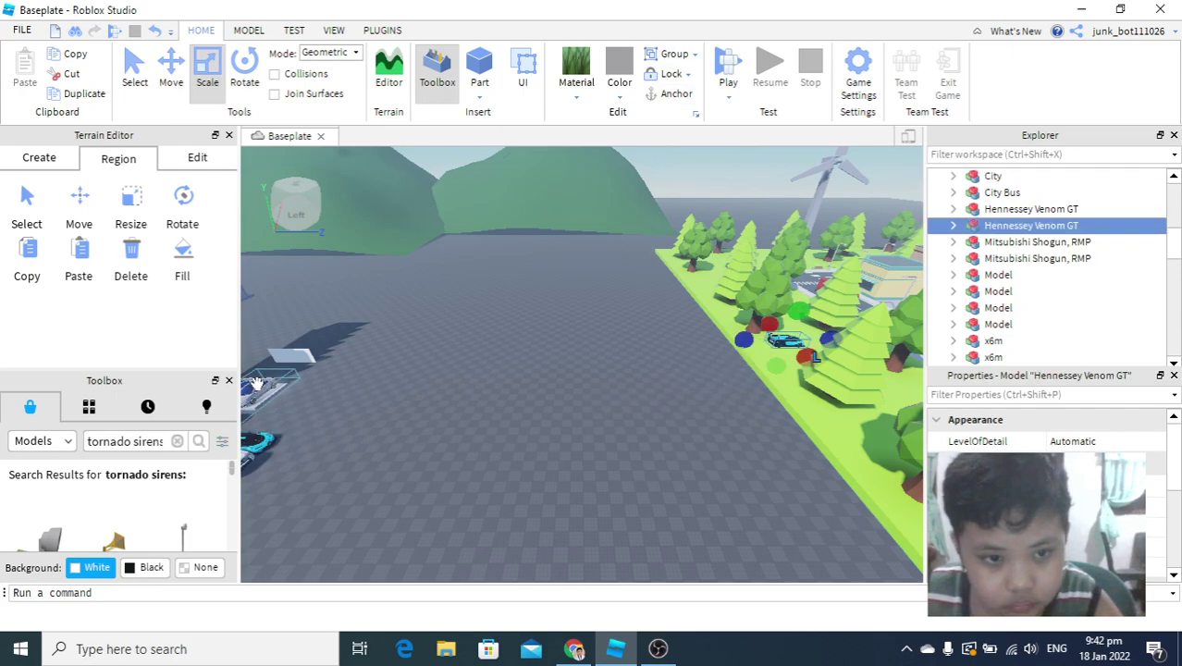
pyautogui.moveTo(258, 382); pyautogui.dragTo(546, 382)
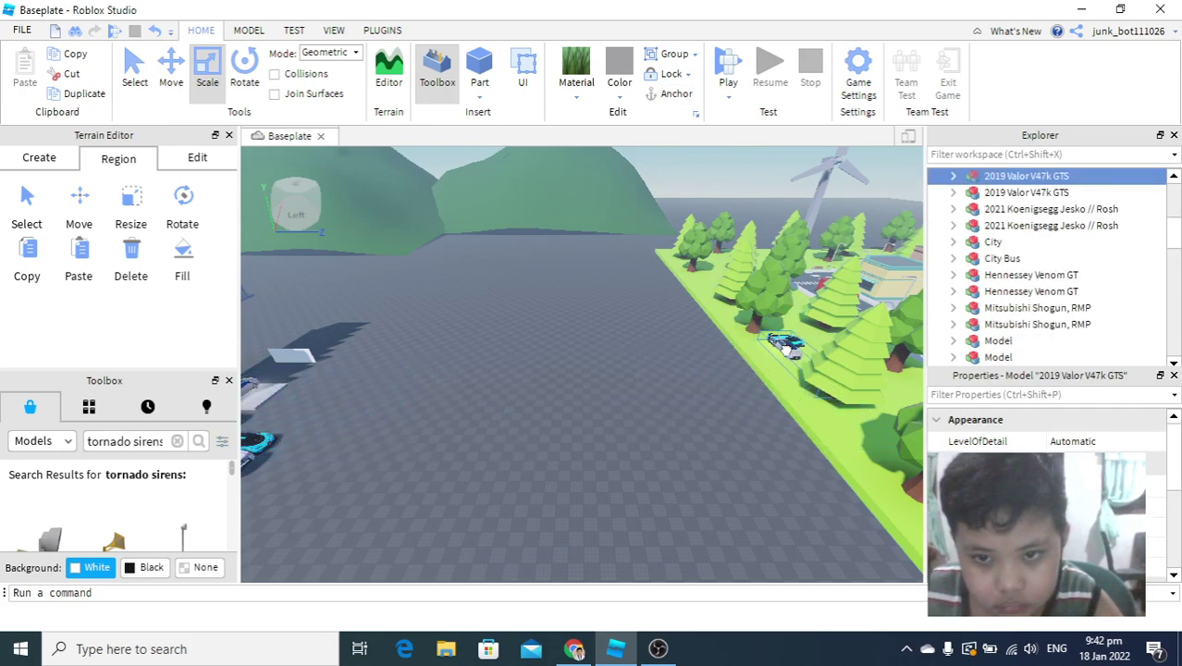
pyautogui.scroll(-3, 798, 375)
pyautogui.moveTo(798, 375); pyautogui.dragTo(797, 374)
# - Move the Hennessey Venom GT from the grass onto the city road beside the Auto Service building
pyautogui.moveTo(573, 393); pyautogui.dragTo(541, 393, button='right')
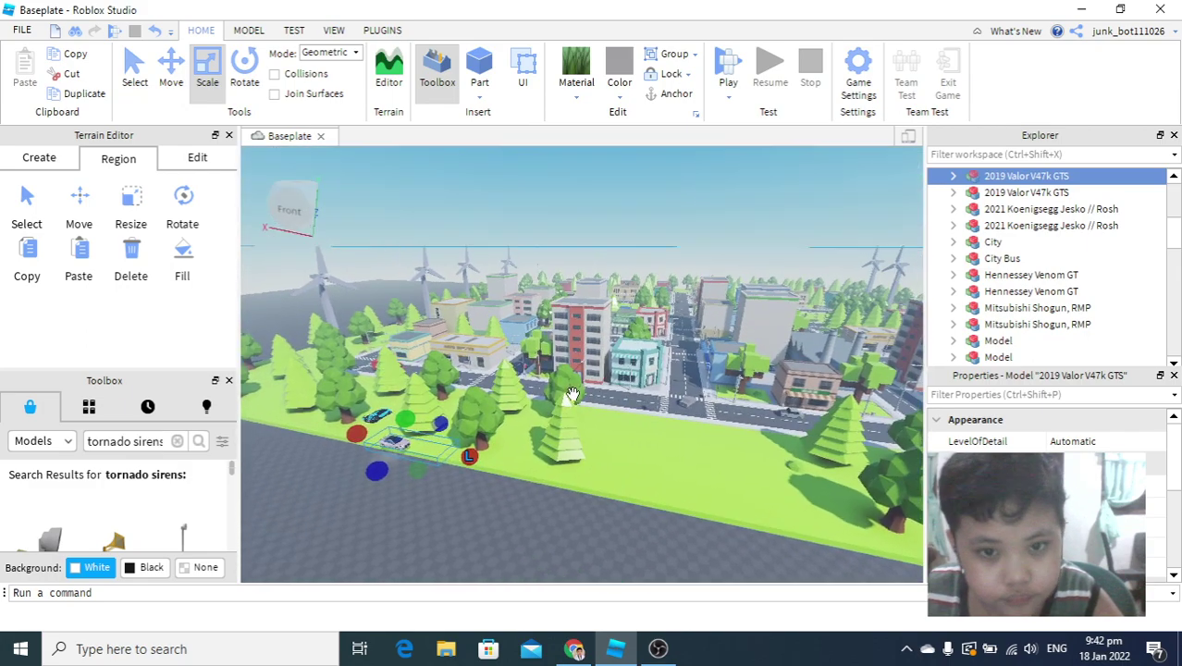
pyautogui.scroll(5, 572, 393)
pyautogui.scroll(-1, 541, 393)
pyautogui.scroll(-2, 541, 393)
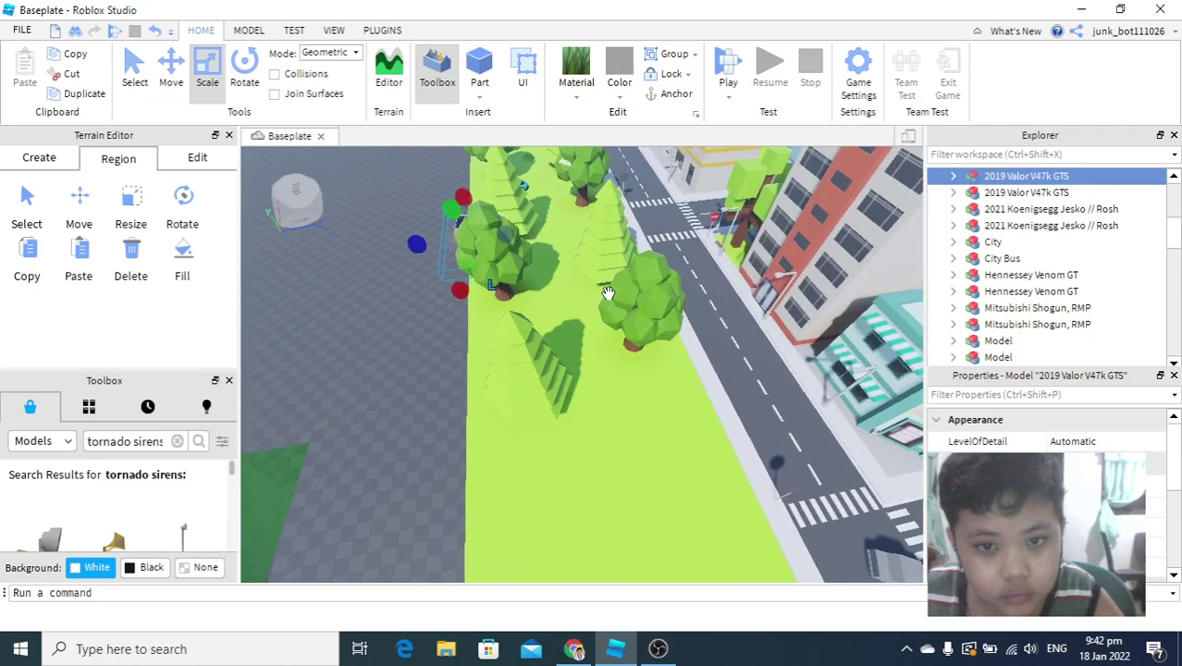
pyautogui.scroll(-2, 608, 292)
pyautogui.moveTo(608, 292); pyautogui.dragTo(608, 392, button='right')
pyautogui.scroll(3, 610, 336)
pyautogui.scroll(3, 608, 392)
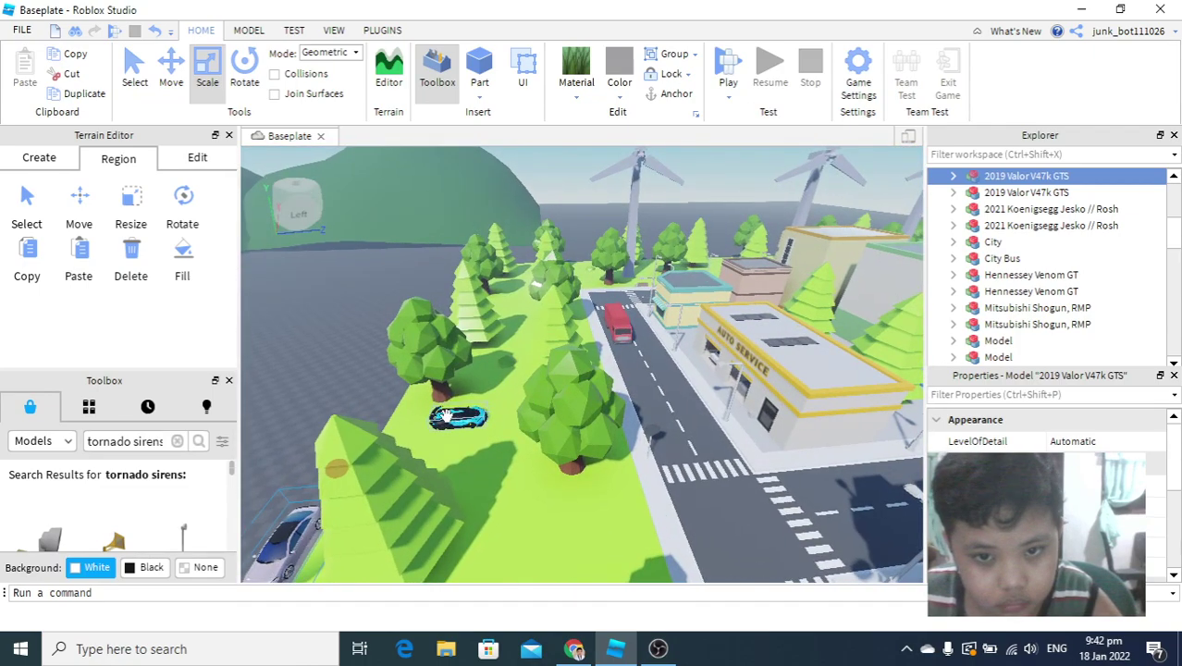
pyautogui.click(777, 499)
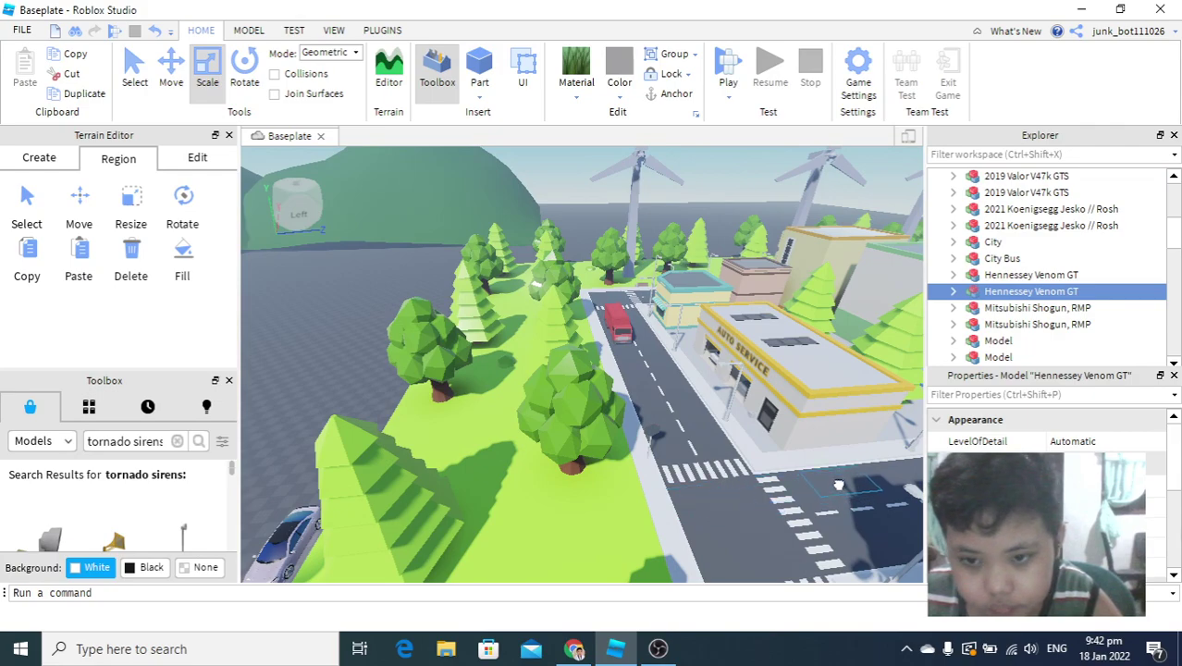
pyautogui.moveTo(853, 461); pyautogui.dragTo(858, 510)
pyautogui.scroll(-2, 857, 511)
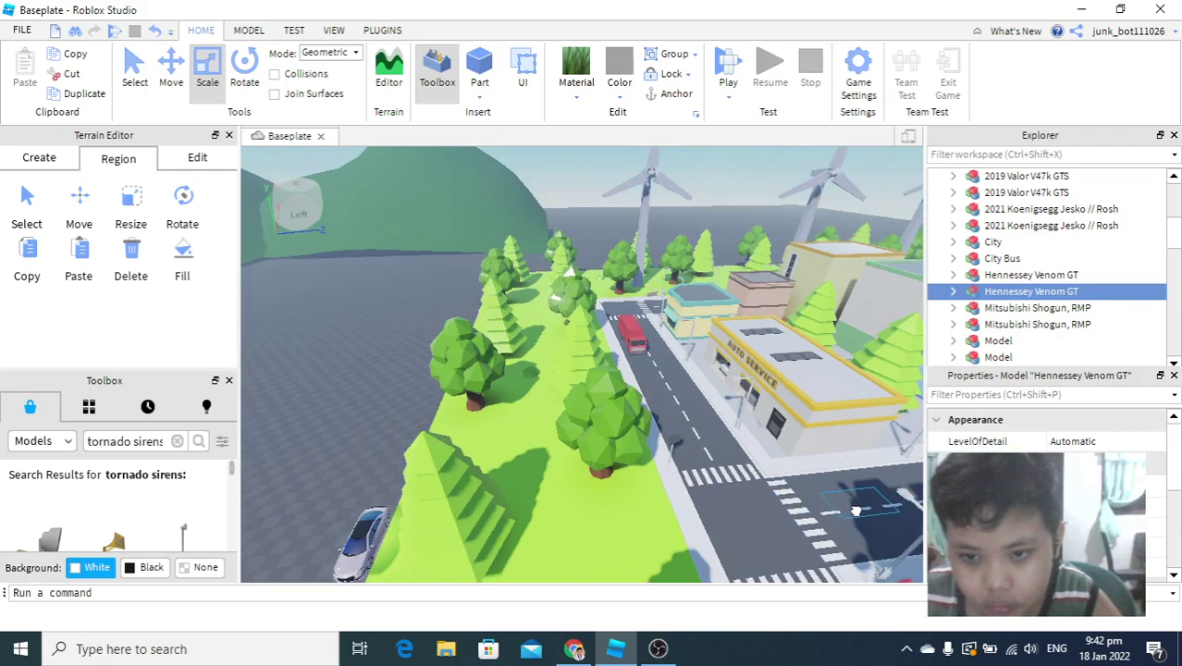
pyautogui.scroll(1, 860, 511)
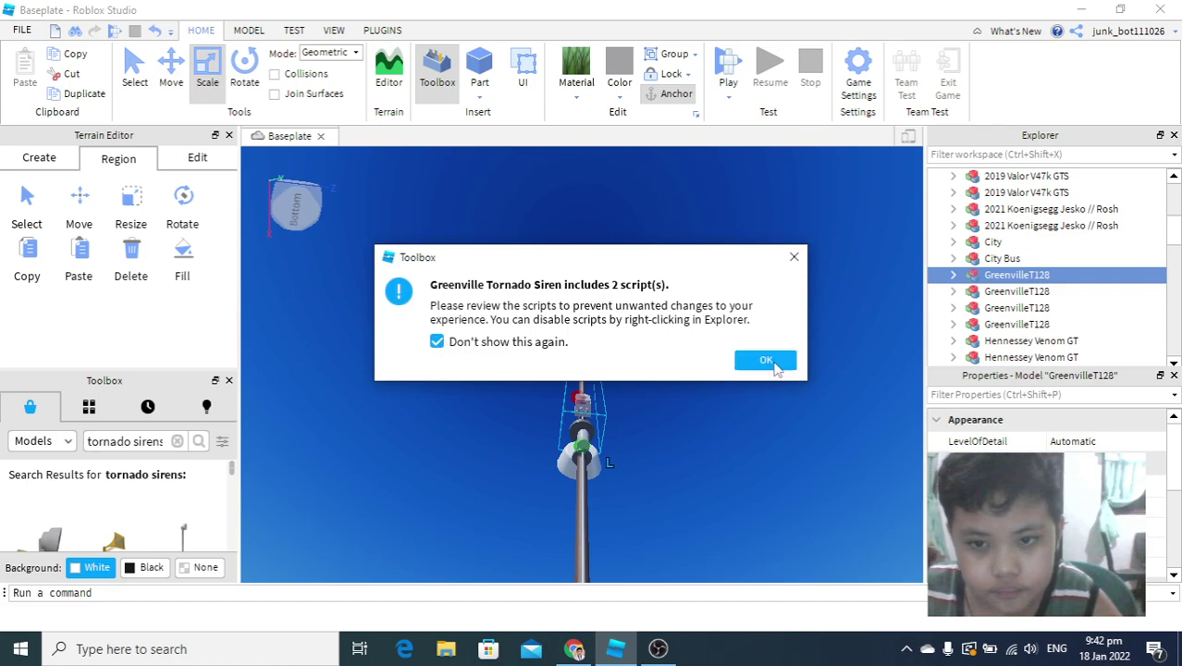
# - Dismiss the Greenville Tornado Siren's script notice and place a GreenvilleT128 siren among the city buildings near the wind turbines
pyautogui.click(794, 262)
pyautogui.click(793, 263)
pyautogui.moveTo(689, 378); pyautogui.dragTo(699, 394, button='right')
pyautogui.scroll(6, 696, 387)
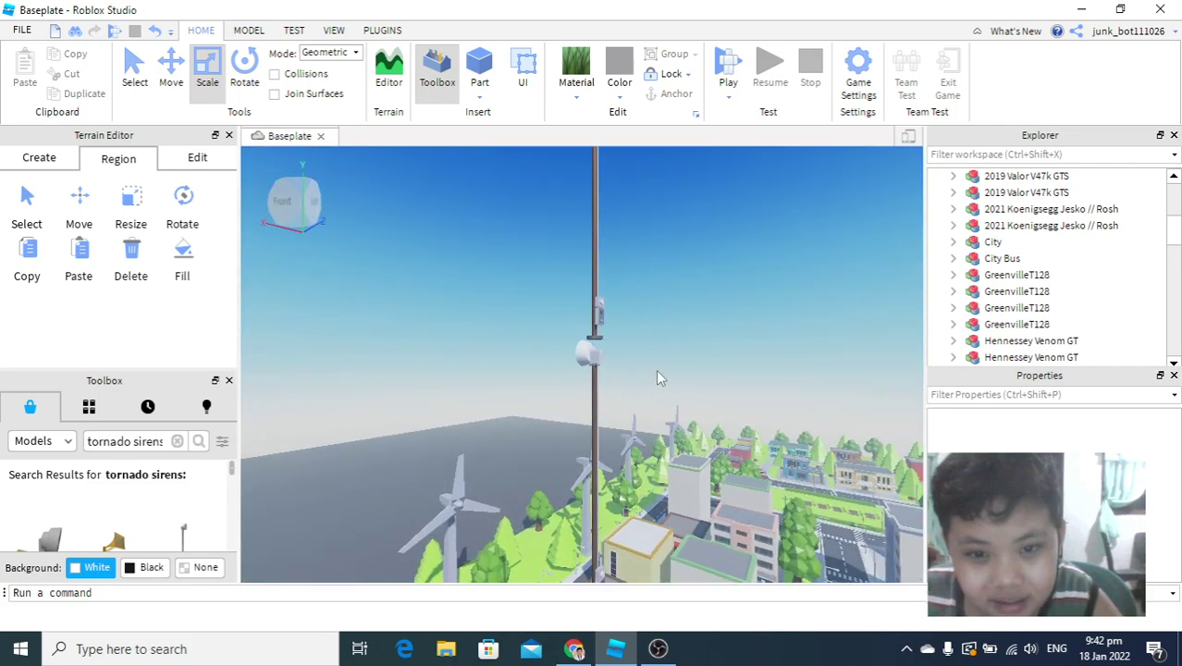
pyautogui.moveTo(564, 388); pyautogui.dragTo(735, 517)
pyautogui.scroll(4, 780, 529)
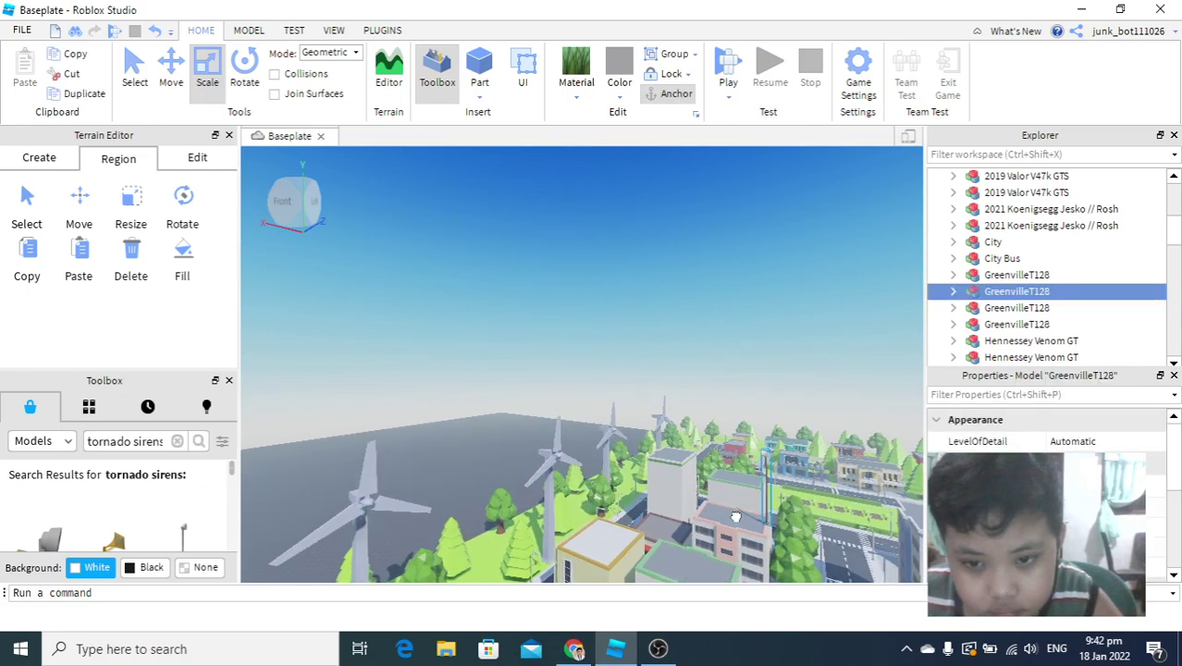
pyautogui.scroll(3, 736, 516)
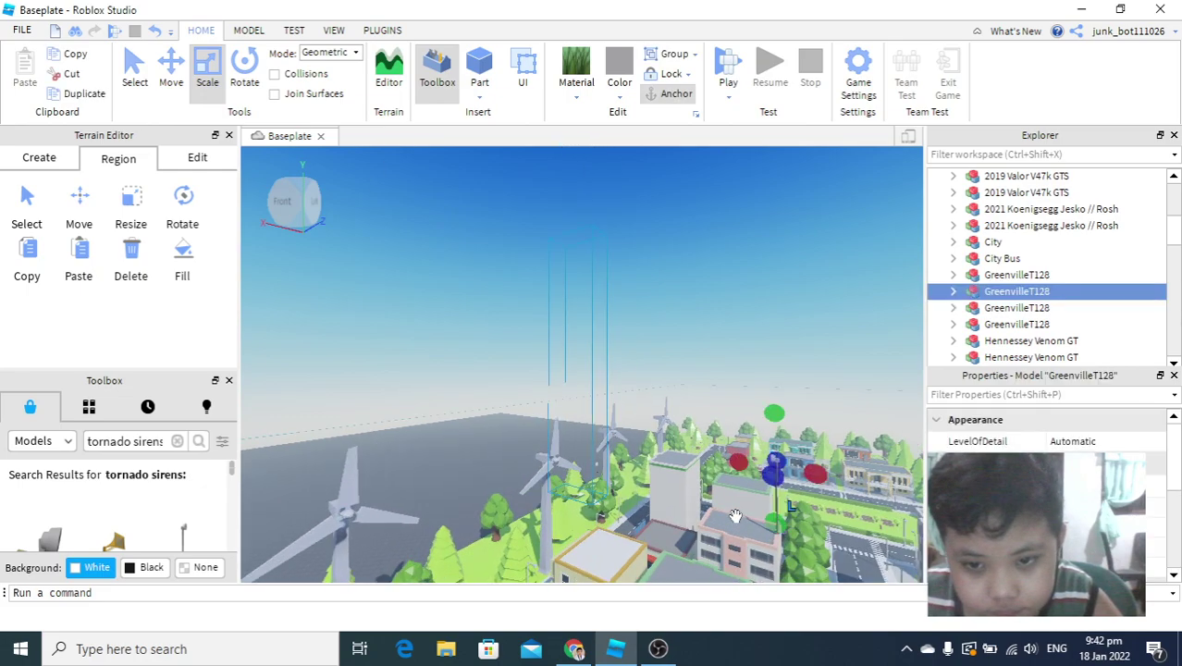
# - Move a SirenGroupModel onto the open baseplate outside the city
pyautogui.click(736, 516)
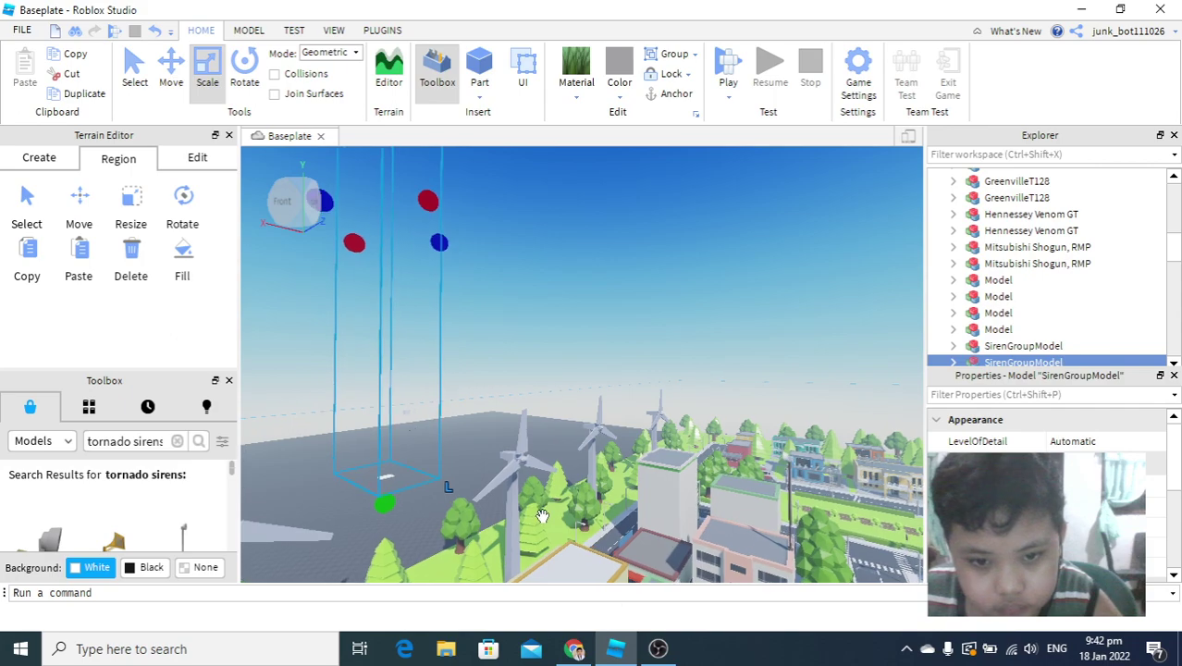
pyautogui.scroll(4, 543, 516)
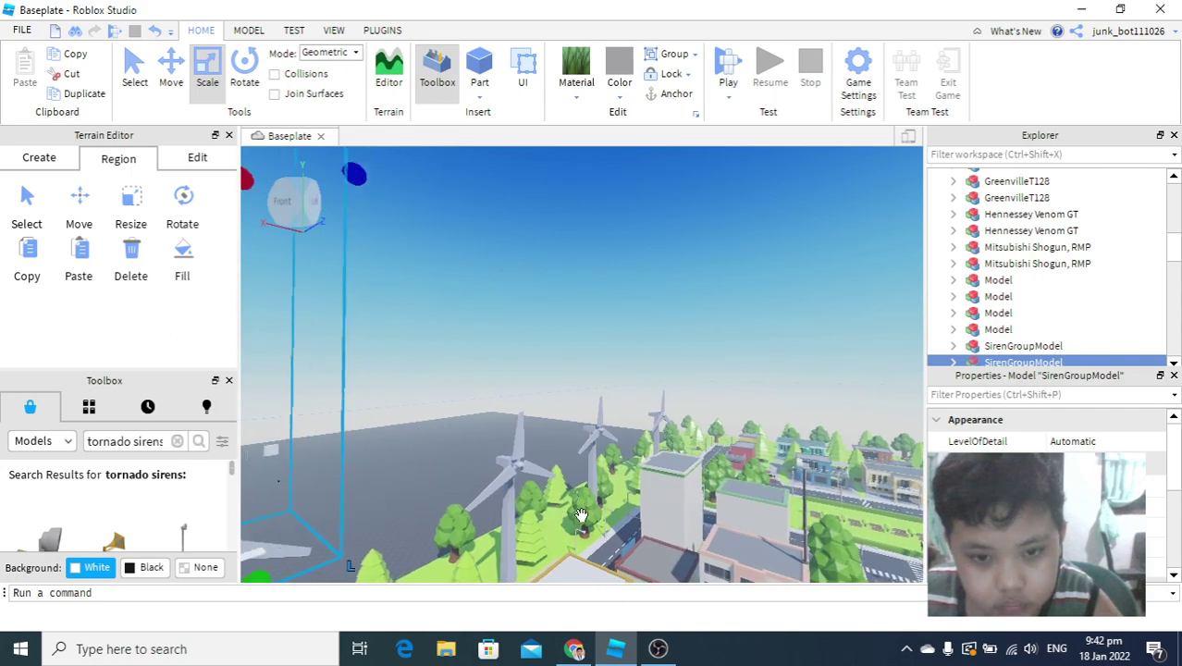
pyautogui.moveTo(478, 437); pyautogui.dragTo(557, 442, button='right')
pyautogui.press('s')
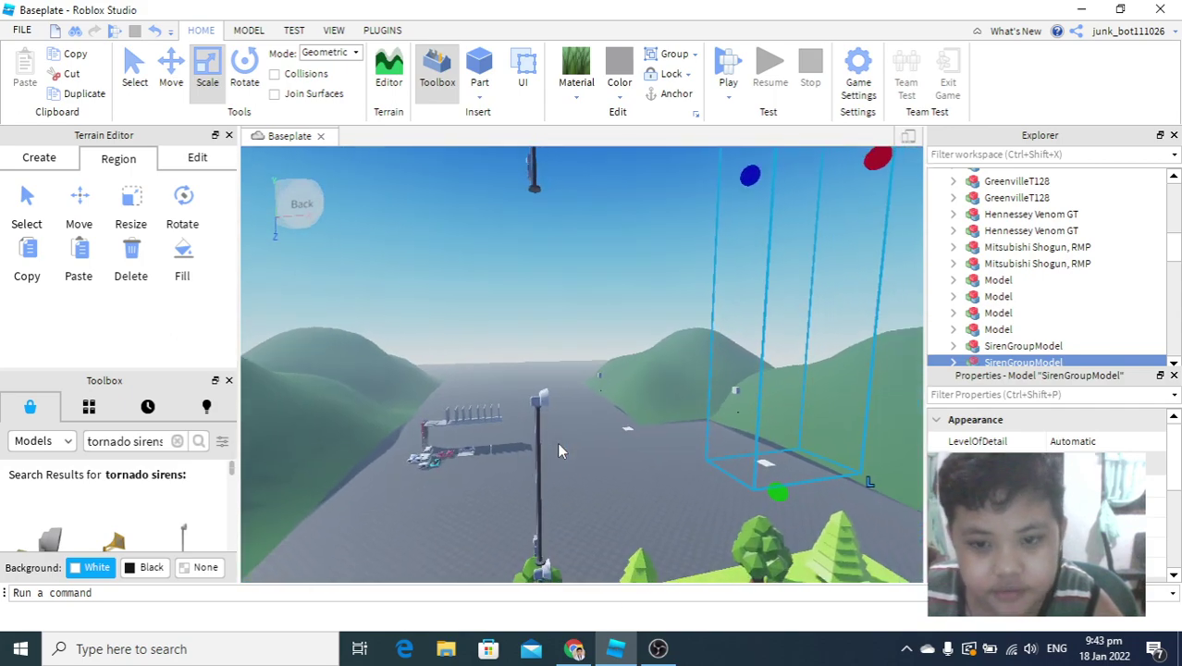
# - Select the bright green MeshPart and try to drag it toward the city
pyautogui.press('d')
pyautogui.click(592, 377)
pyautogui.moveTo(590, 378); pyautogui.dragTo(686, 532)
pyautogui.press('d')
pyautogui.moveTo(522, 322); pyautogui.dragTo(532, 321, button='right')
pyautogui.press('d')
pyautogui.press('w')
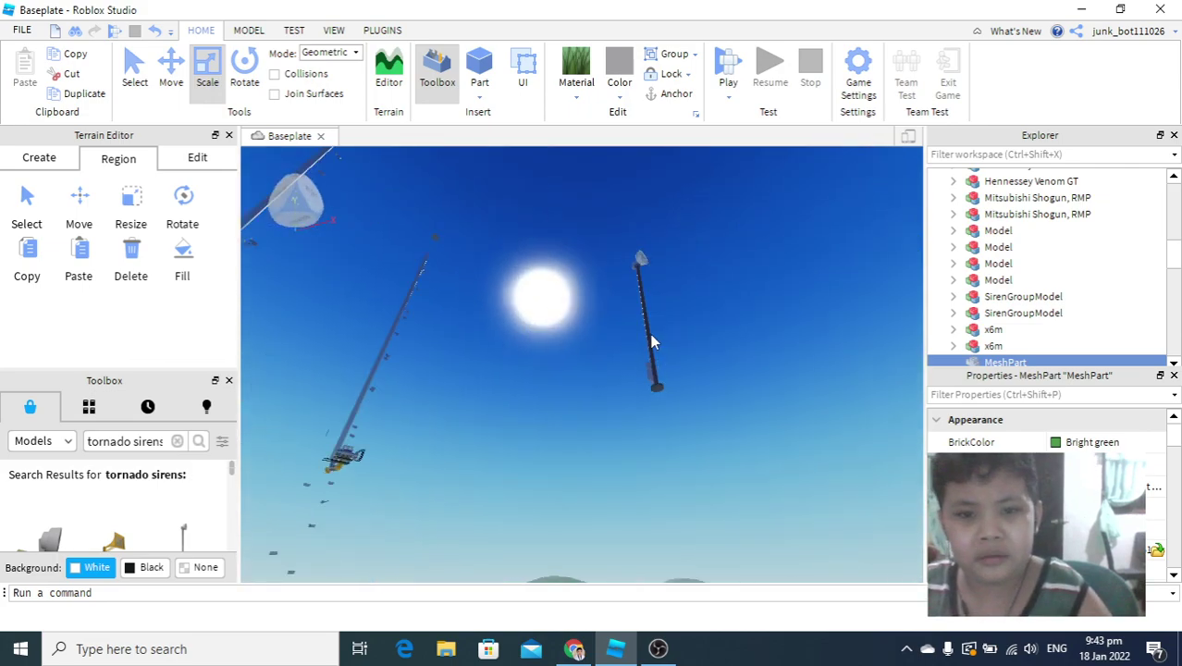
# - Switch to the selection tool and select the GreenvilleT128 siren standing apart from the taller siren towers
pyautogui.click(649, 333)
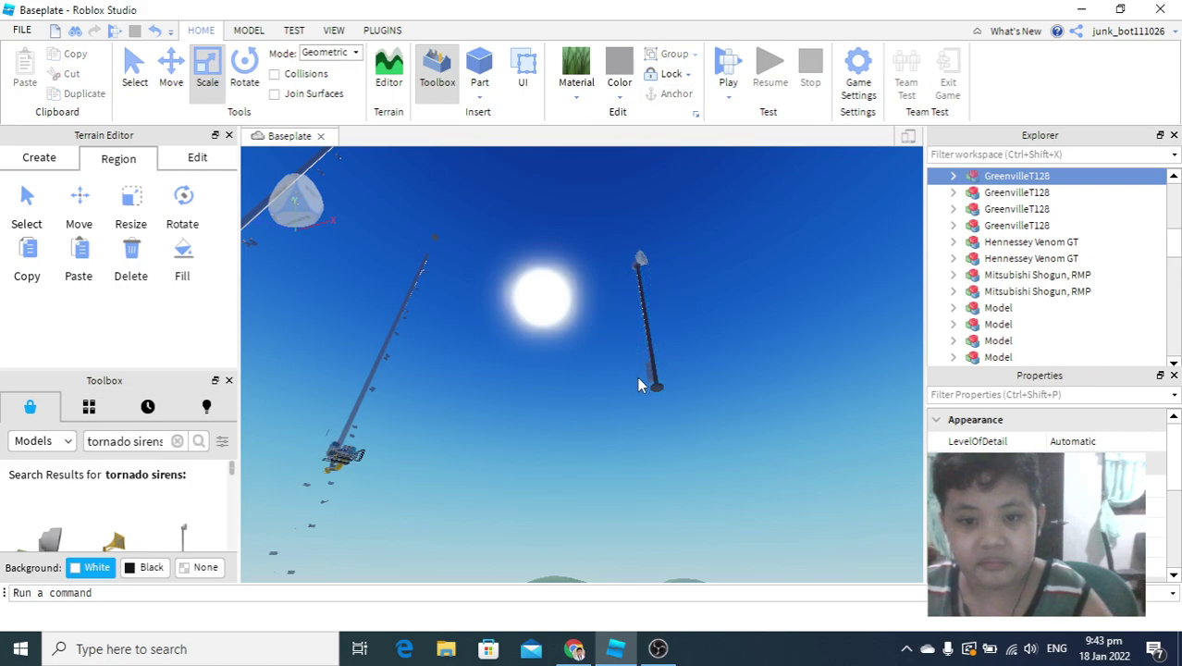
pyautogui.click(638, 385)
pyautogui.click(14, 215)
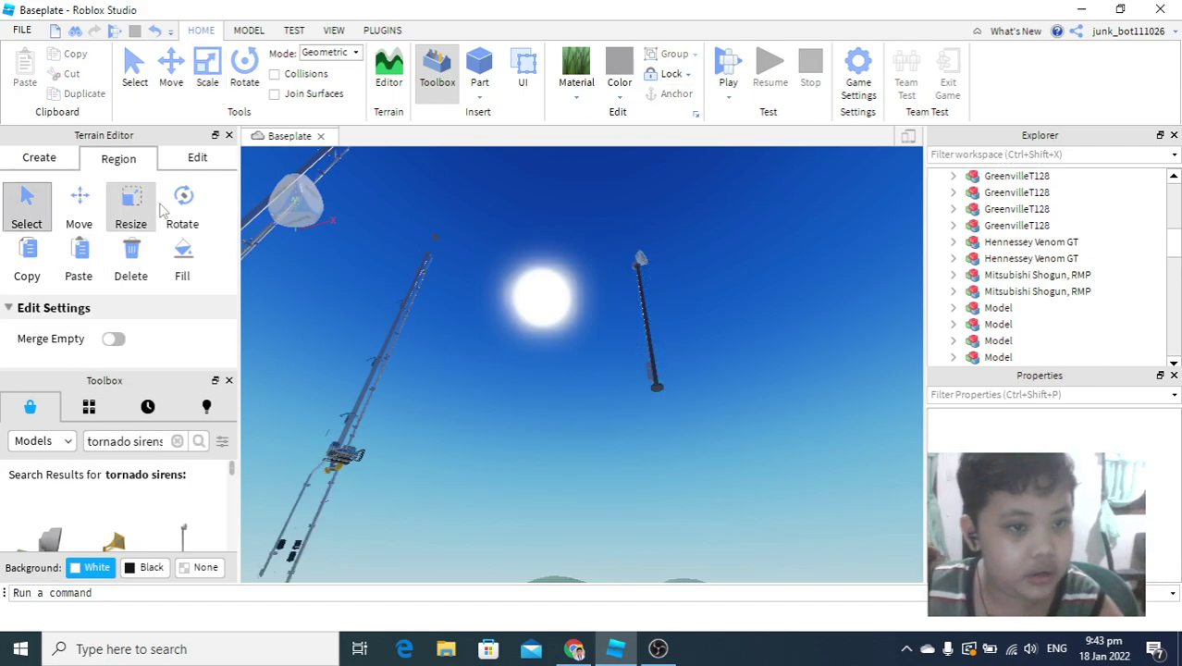
pyautogui.click(643, 308)
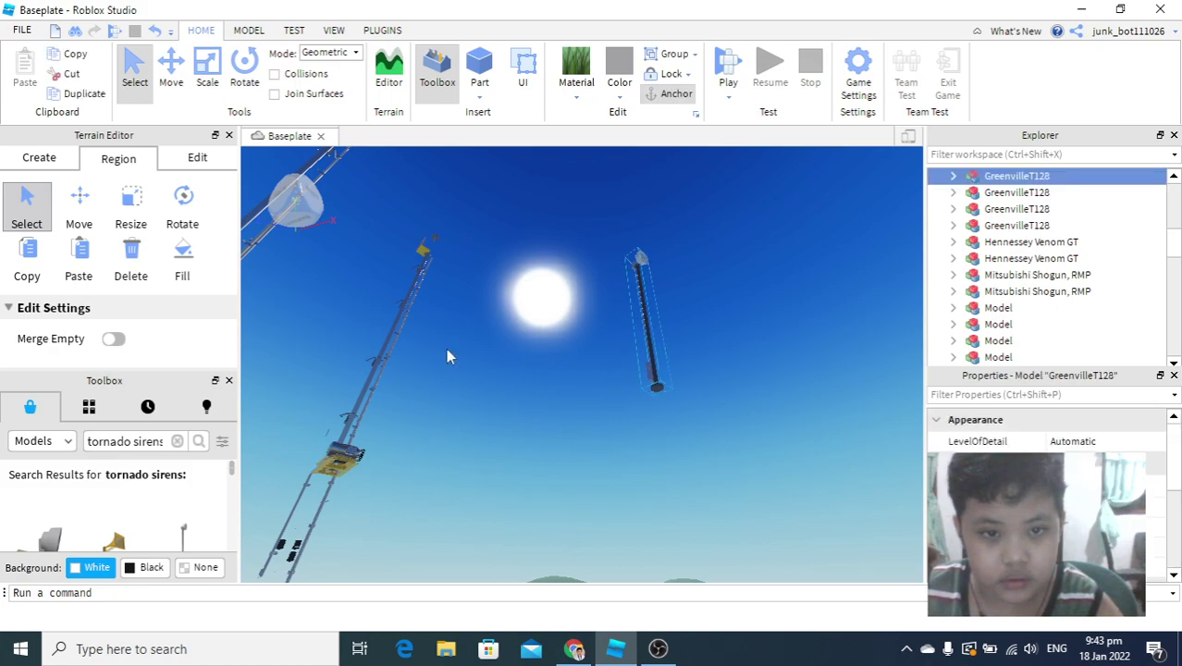
pyautogui.click(408, 400)
# - Pick the GreenvilleT128 siren near the Auto Service crossing and shift it along the roadside grass
pyautogui.moveTo(672, 425); pyautogui.dragTo(680, 181, button='right')
pyautogui.click(628, 311)
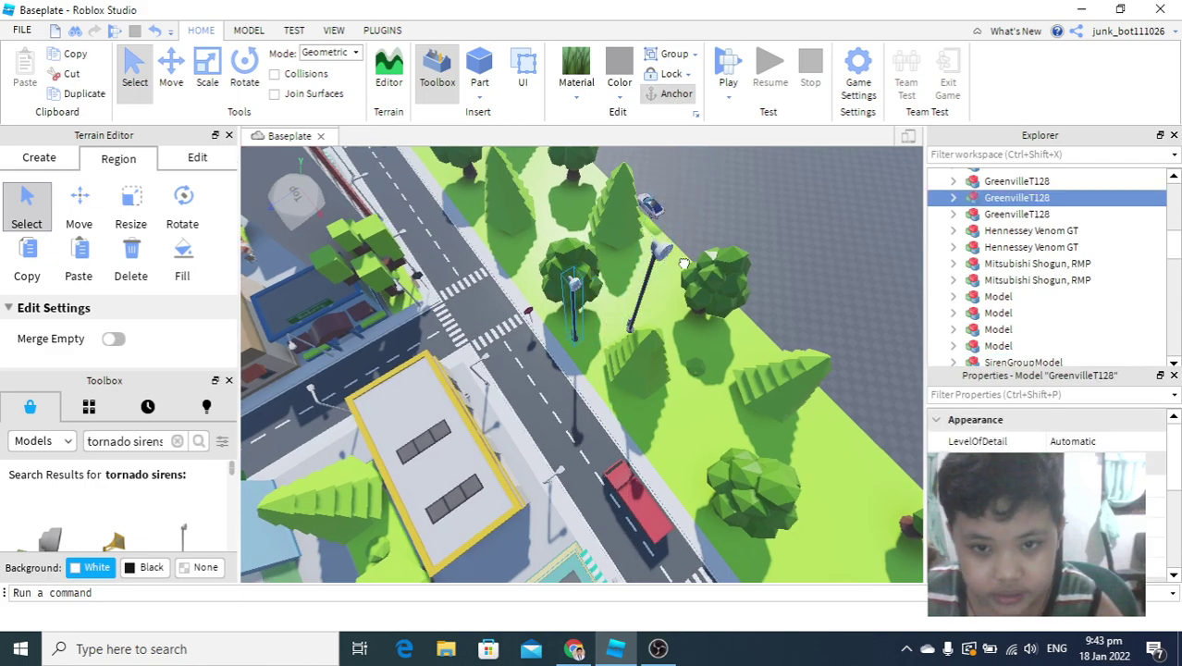
pyautogui.moveTo(646, 265)
pyautogui.mouseDown()
pyautogui.moveTo(571, 268)
pyautogui.moveTo(649, 271)
pyautogui.moveTo(640, 266)
pyautogui.mouseUp()
# - Select the City model and try to shift it slightly across the baseplate with the Move tool
pyautogui.moveTo(690, 307); pyautogui.dragTo(613, 464, button='right')
pyautogui.scroll(-2, 687, 205)
pyautogui.scroll(5, 634, 306)
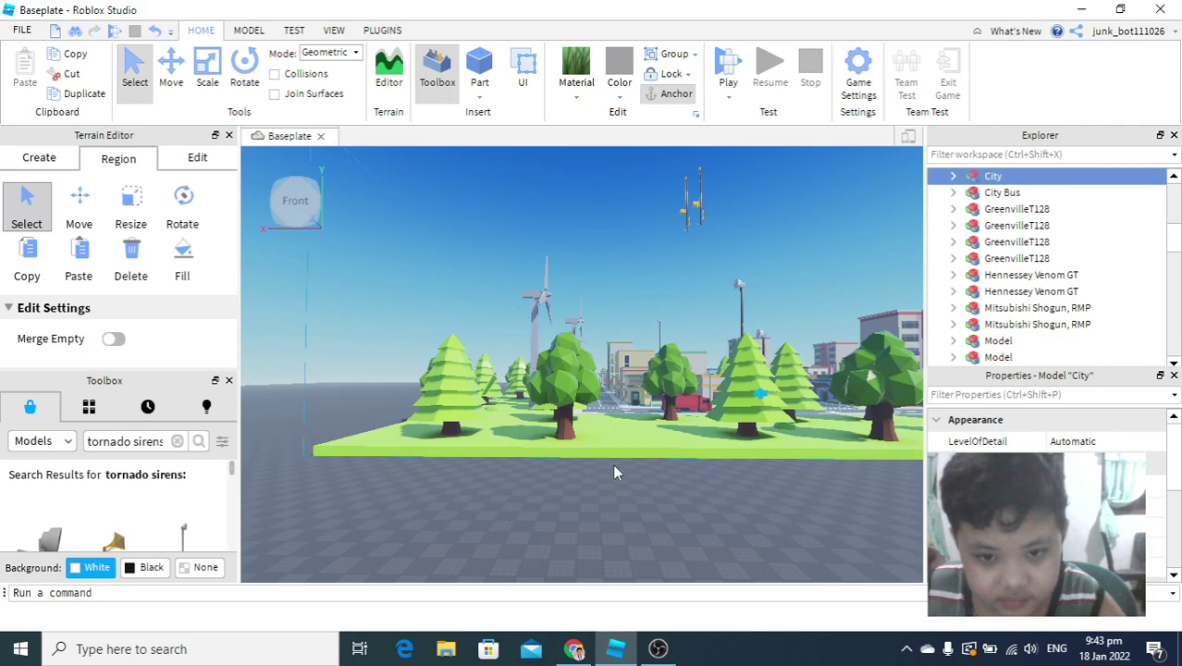
pyautogui.moveTo(617, 458); pyautogui.dragTo(614, 474, button='middle')
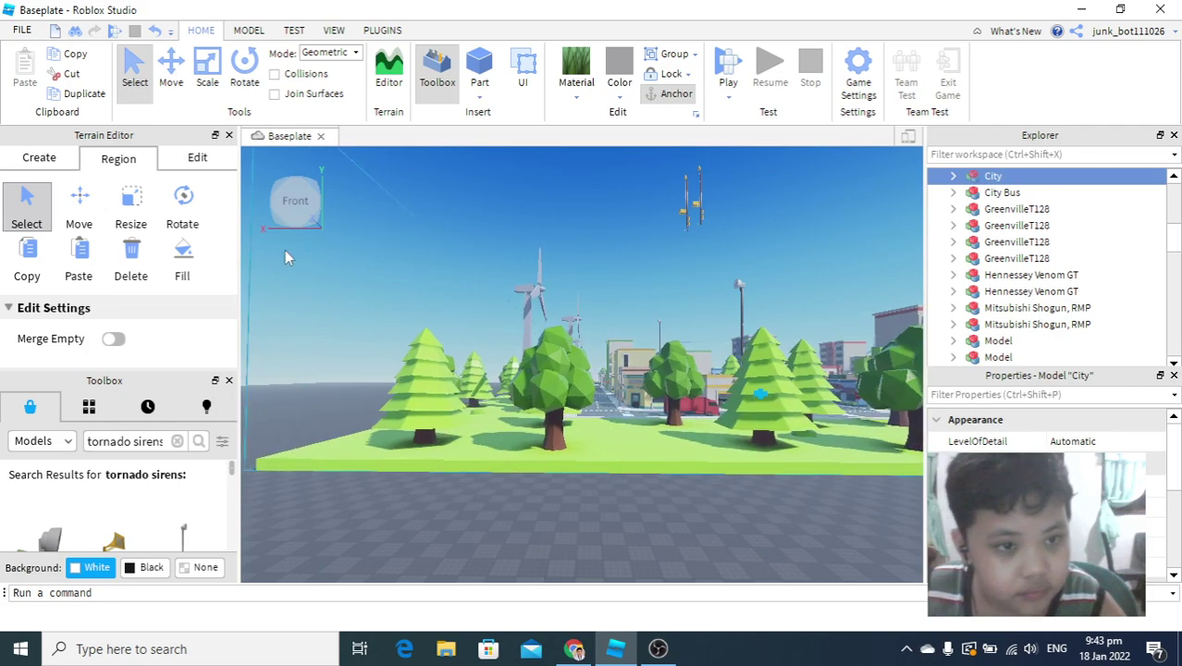
pyautogui.click(83, 206)
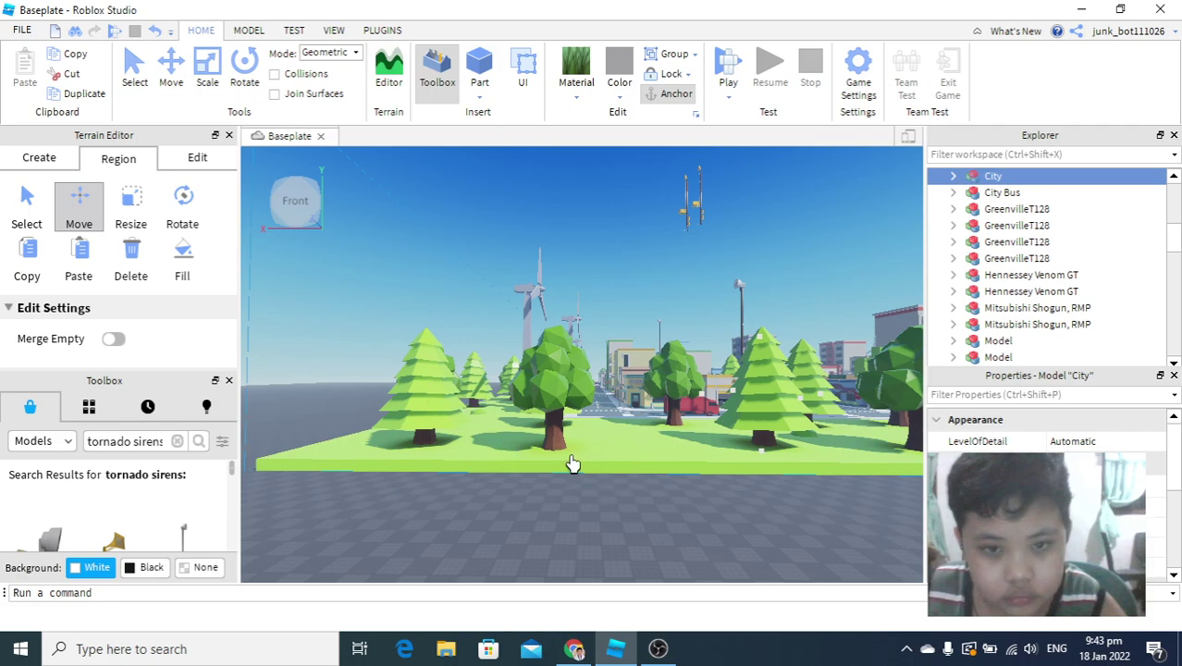
pyautogui.doubleClick(75, 214)
pyautogui.moveTo(408, 286); pyautogui.dragTo(412, 290, button='right')
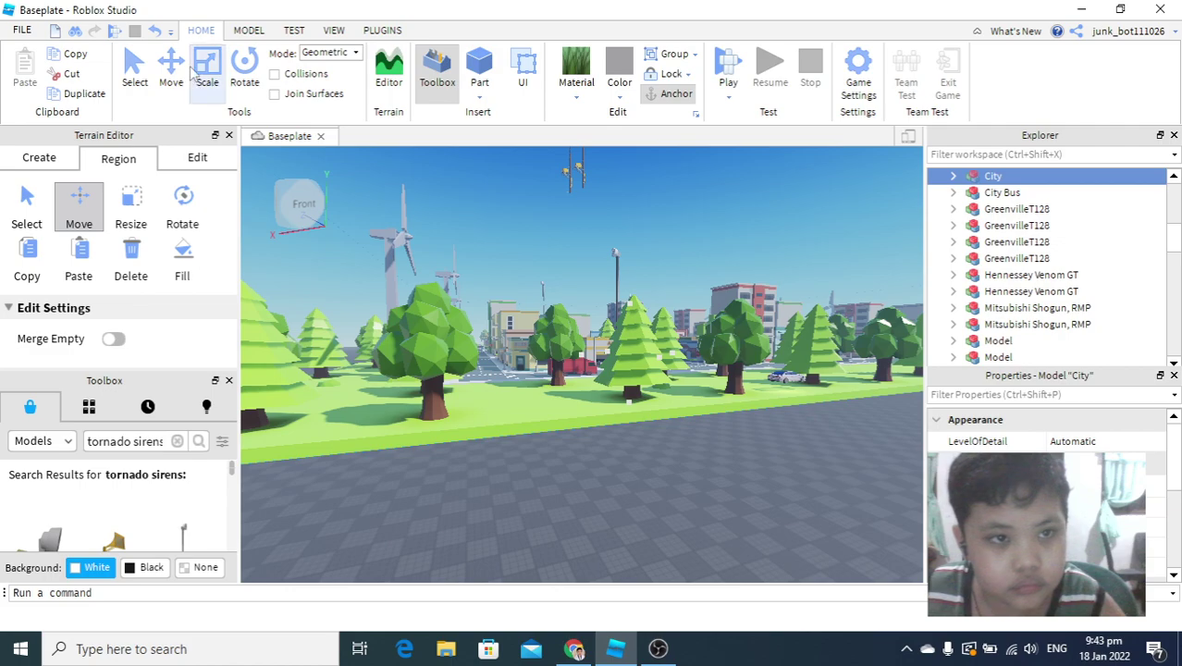
pyautogui.moveTo(652, 408); pyautogui.dragTo(675, 418)
# - Examine the city and the car display between the hills, selecting the 2019 Valor V47k GTS on the way
pyautogui.moveTo(639, 447); pyautogui.dragTo(636, 445, button='right')
pyautogui.scroll(1, 637, 444)
pyautogui.moveTo(550, 298); pyautogui.dragTo(550, 298, button='right')
pyautogui.scroll(4, 550, 297)
pyautogui.moveTo(648, 406); pyautogui.dragTo(646, 405, button='right')
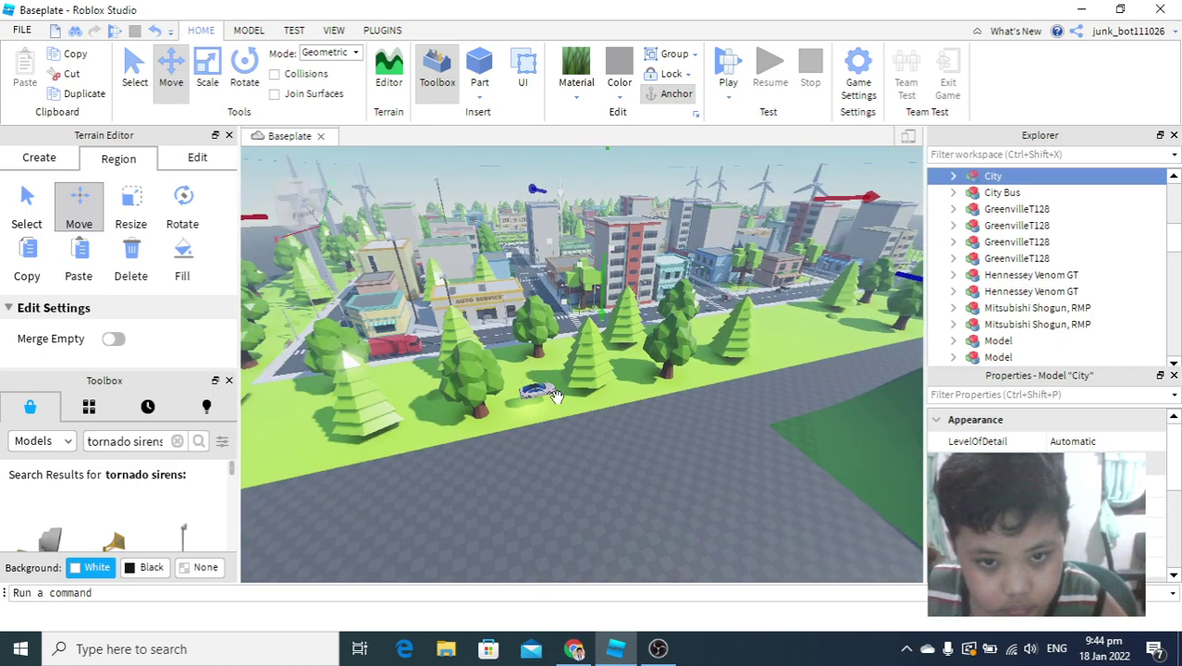
pyautogui.moveTo(649, 446); pyautogui.dragTo(604, 424, button='right')
pyautogui.scroll(-4, 605, 427)
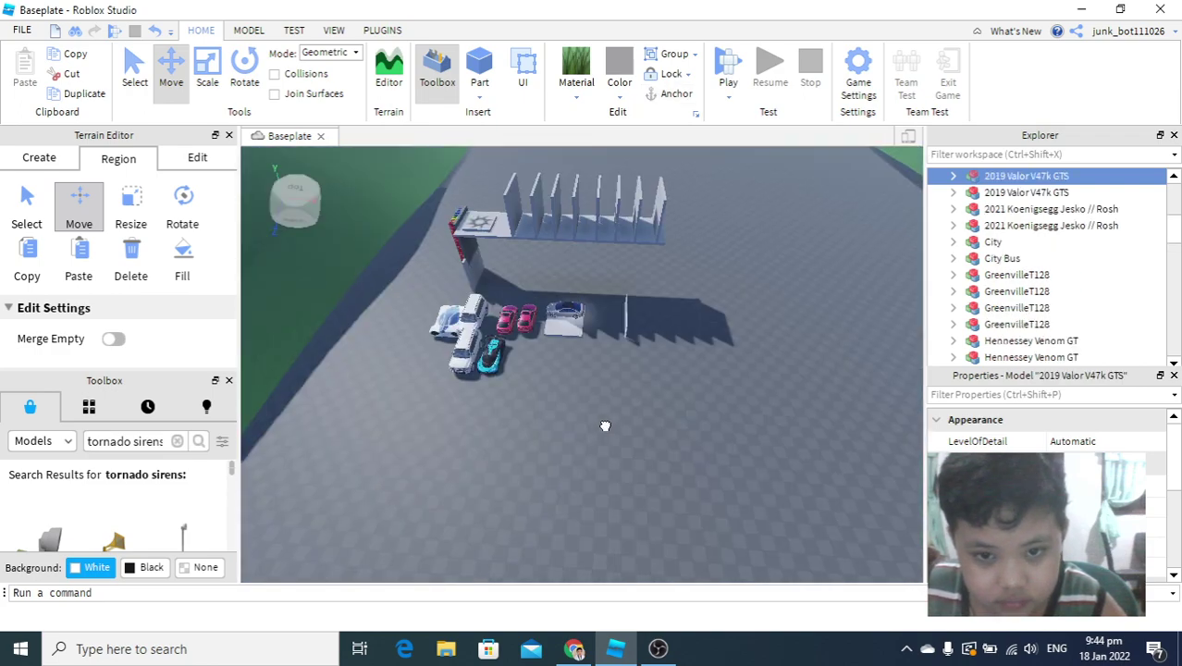
pyautogui.moveTo(561, 312); pyautogui.dragTo(580, 387, button='right')
pyautogui.scroll(5, 577, 387)
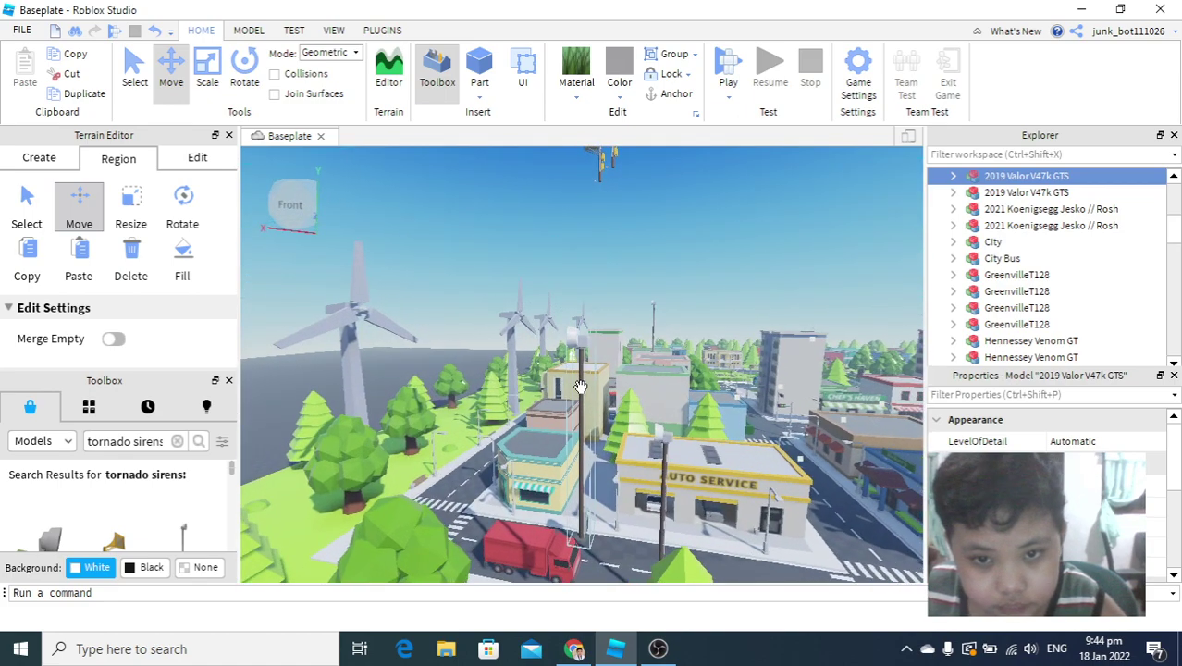
# - Move the GreenvilleT128 siren beside the red truck across the city toward the houses beyond the park
pyautogui.click(580, 387)
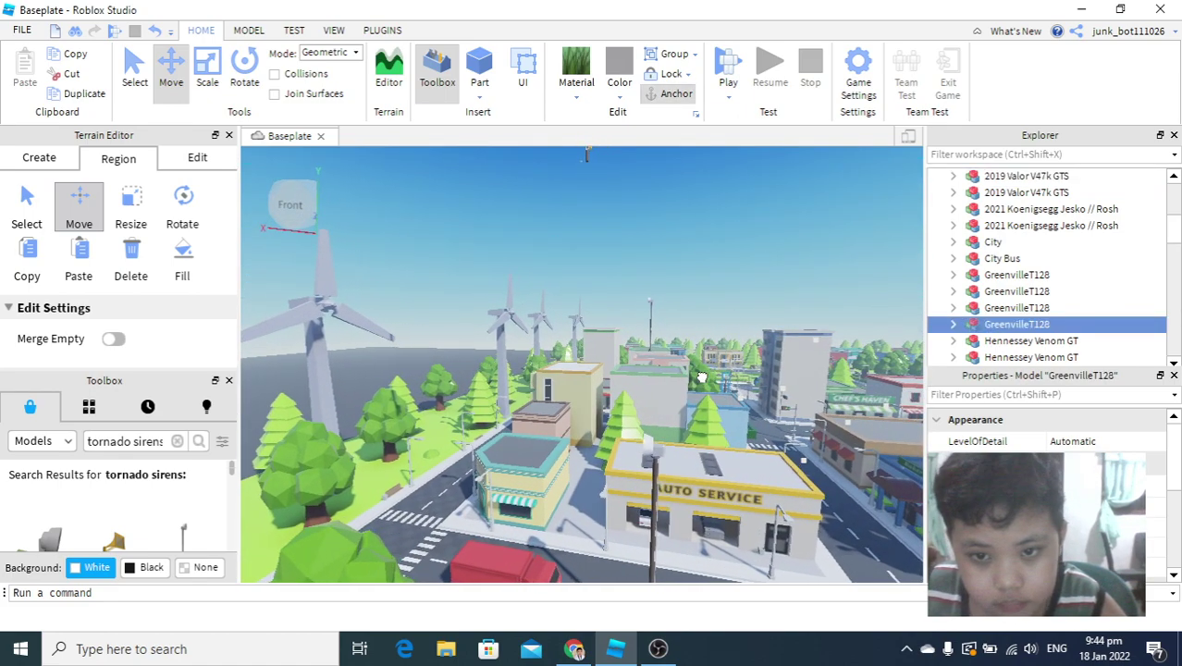
pyautogui.scroll(5, 701, 377)
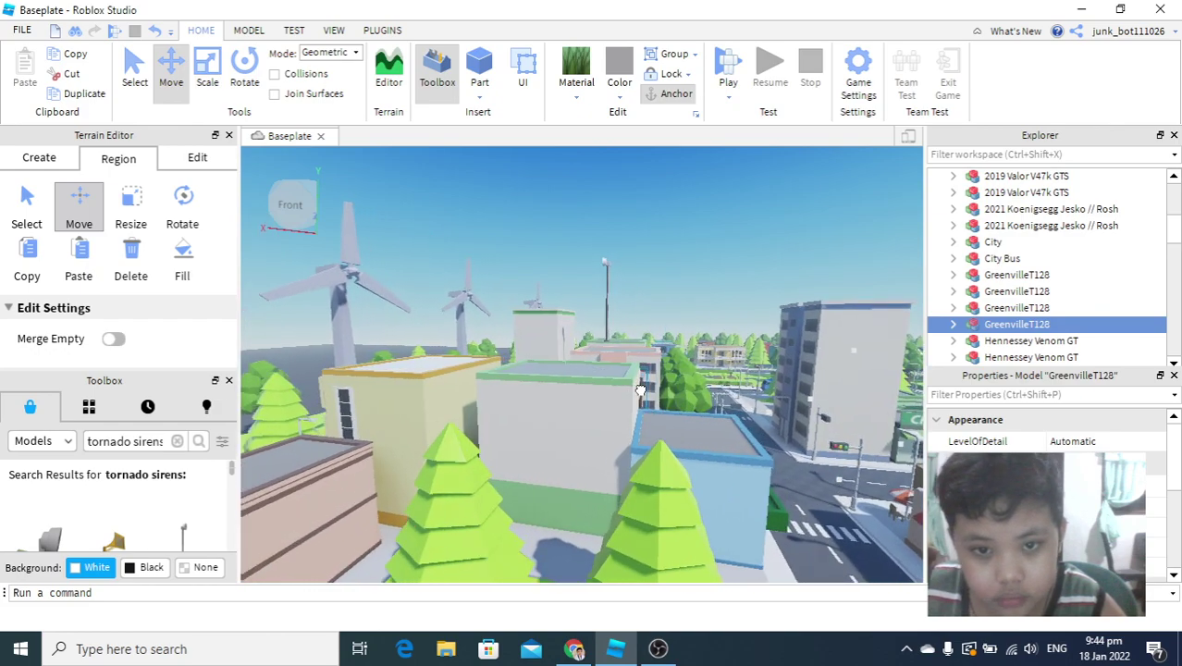
pyautogui.scroll(8, 640, 390)
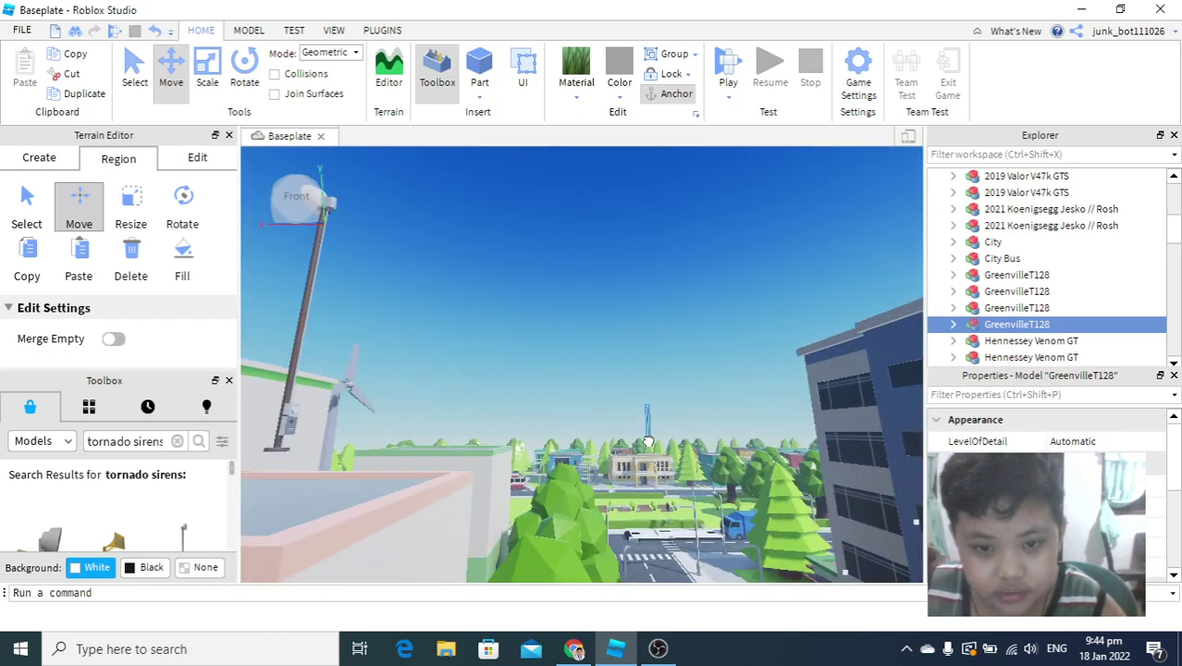
pyautogui.scroll(3, 647, 441)
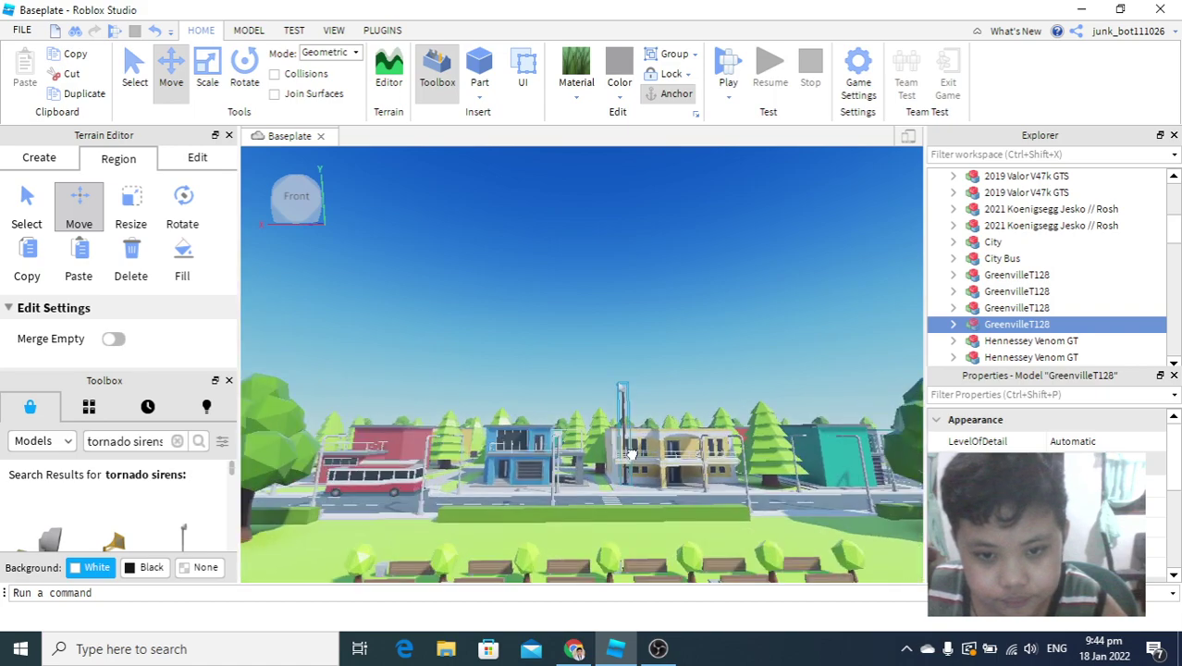
pyautogui.scroll(4, 629, 457)
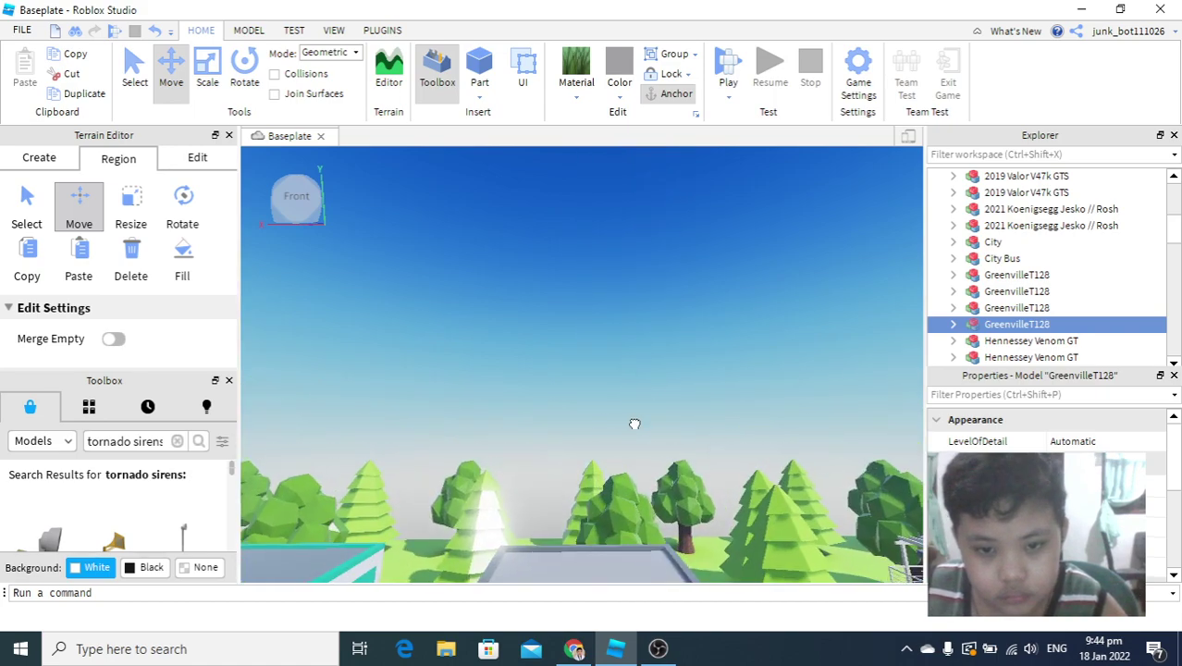
pyautogui.moveTo(668, 467); pyautogui.dragTo(663, 454, button='right')
pyautogui.moveTo(662, 454); pyautogui.dragTo(451, 365)
pyautogui.scroll(-3, 452, 365)
pyautogui.scroll(-6, 452, 365)
# - Place a GreenvilleT128 siren on the pink-trimmed rooftop in the building block beside the park
pyautogui.moveTo(511, 355); pyautogui.dragTo(569, 248, button='right')
pyautogui.scroll(1, 629, 216)
pyautogui.click(623, 212)
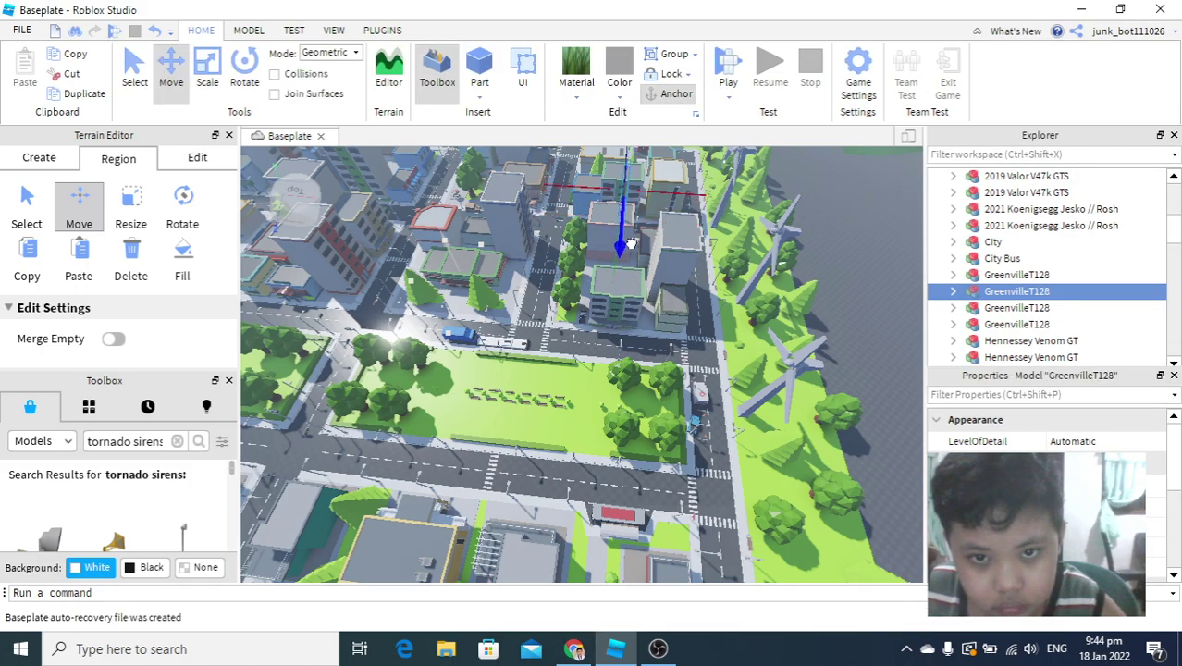
pyautogui.moveTo(644, 339); pyautogui.dragTo(648, 364, button='right')
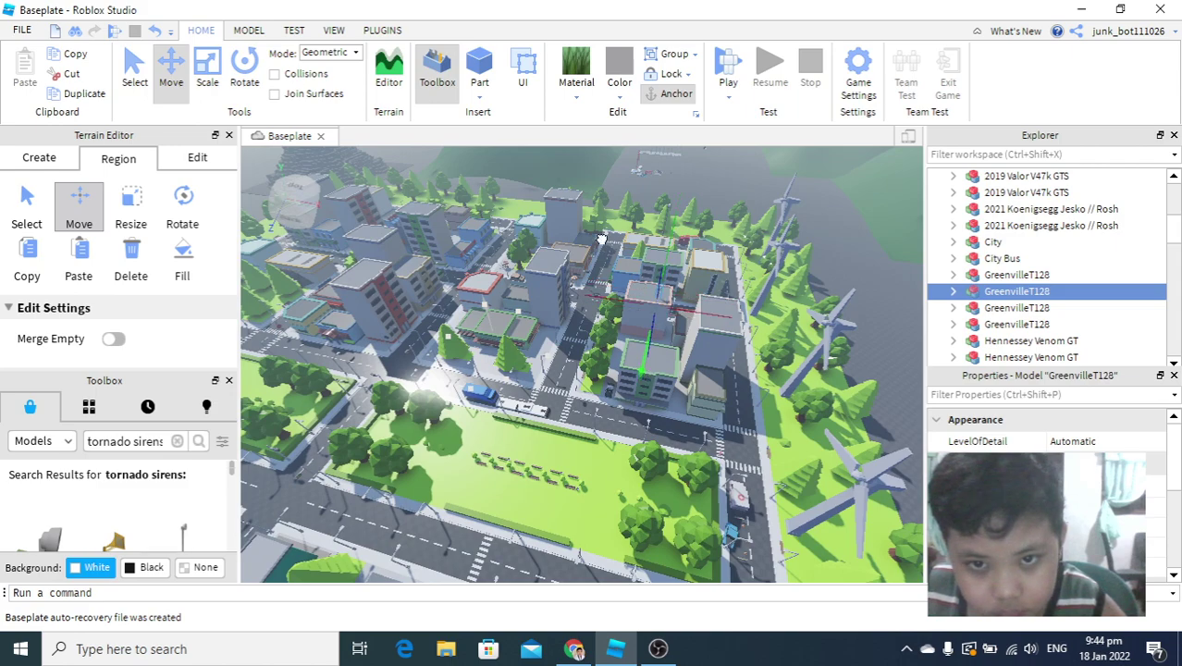
pyautogui.moveTo(680, 239); pyautogui.dragTo(713, 242, button='right')
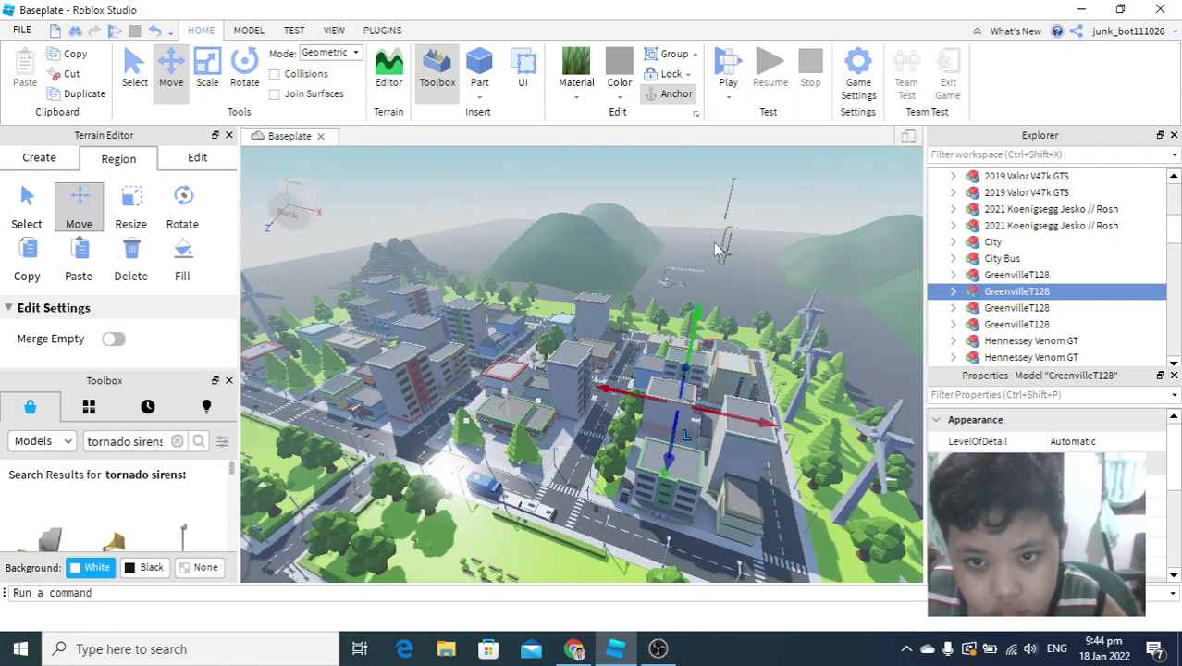
# - Move a floating SirenGroupModel siren down to the wall of the pink-trimmed building behind the green-trimmed rooftop
pyautogui.click(728, 245)
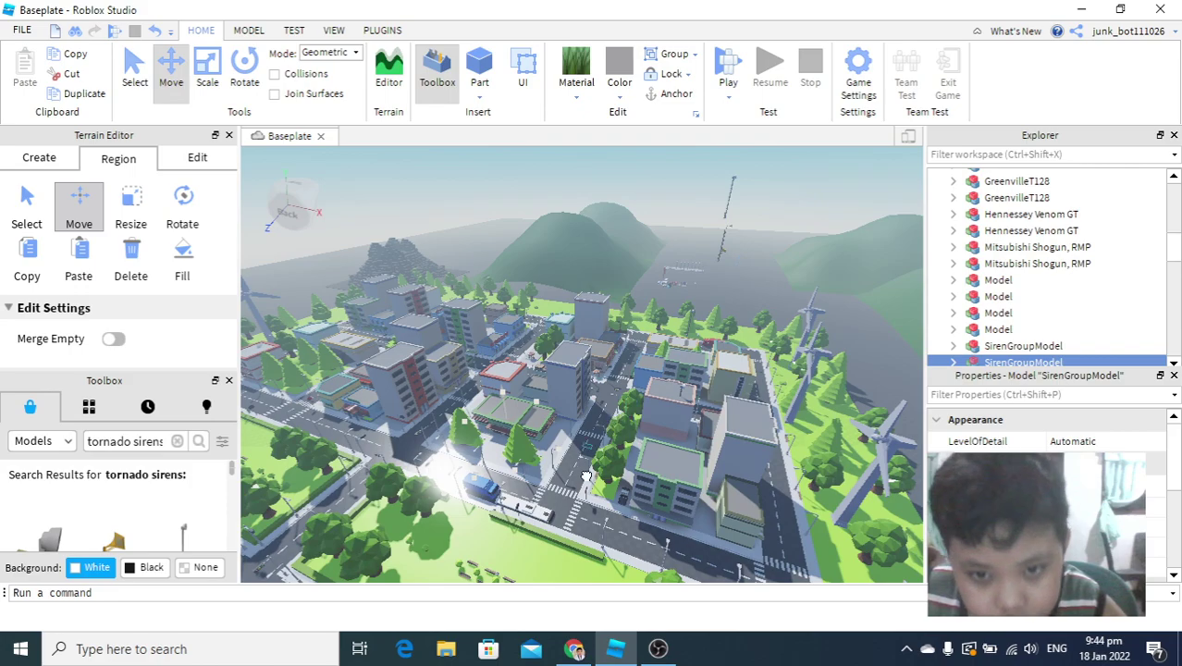
pyautogui.scroll(6, 603, 470)
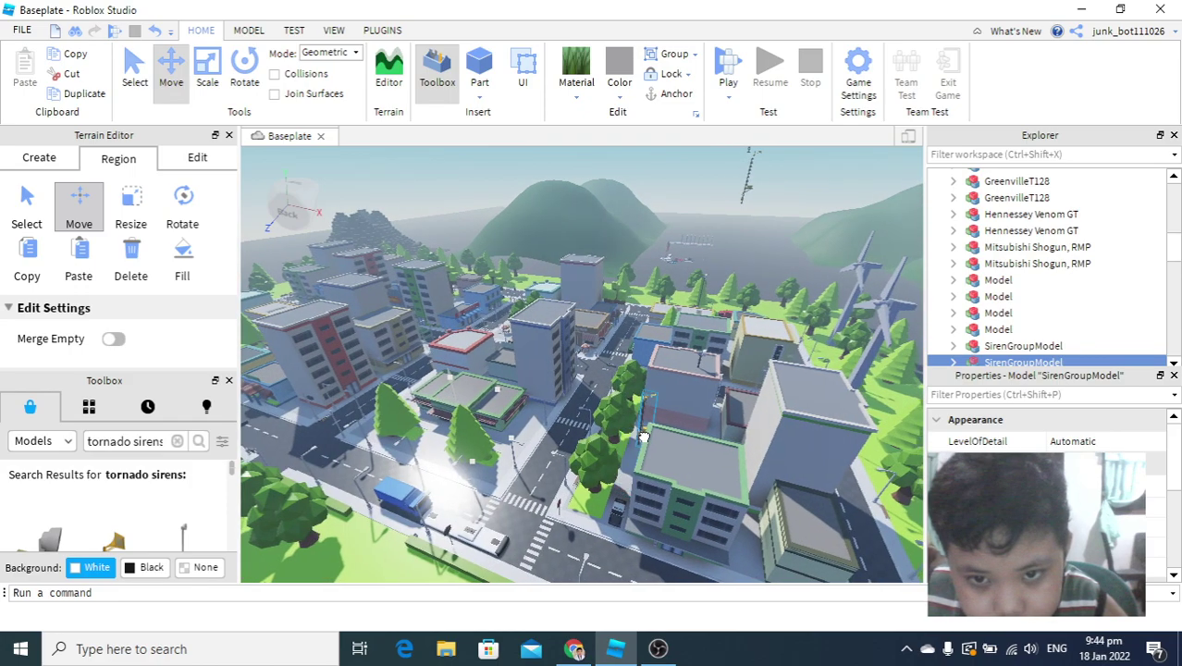
pyautogui.scroll(3, 653, 422)
pyautogui.moveTo(665, 320); pyautogui.dragTo(655, 398)
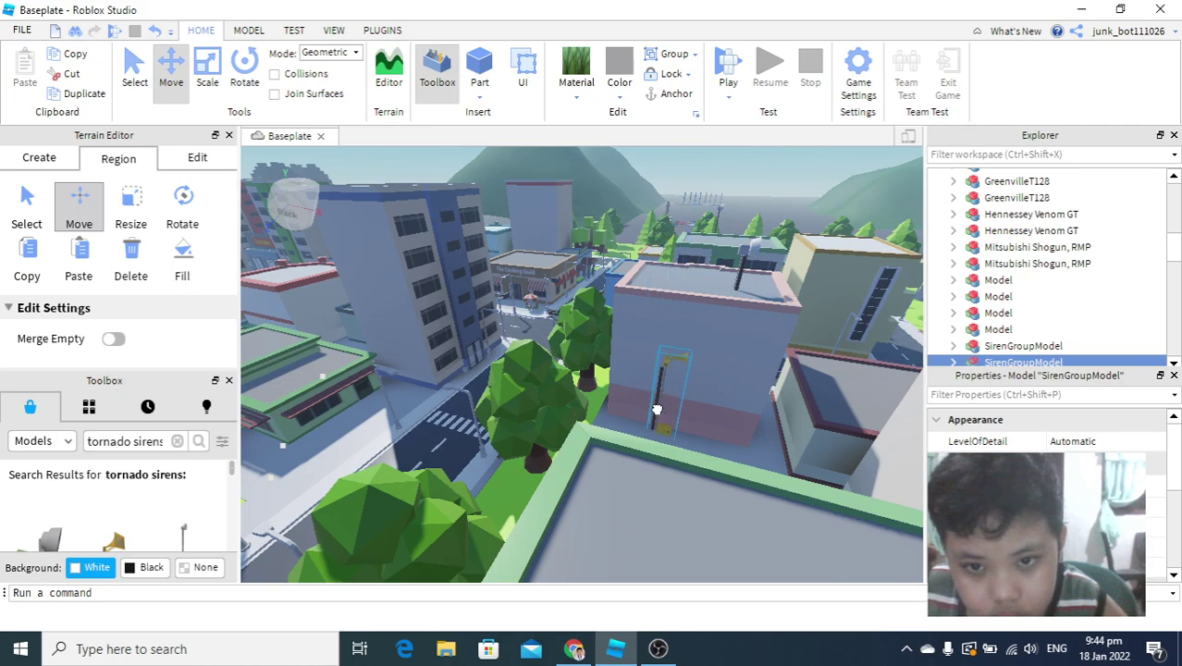
pyautogui.scroll(-3, 664, 370)
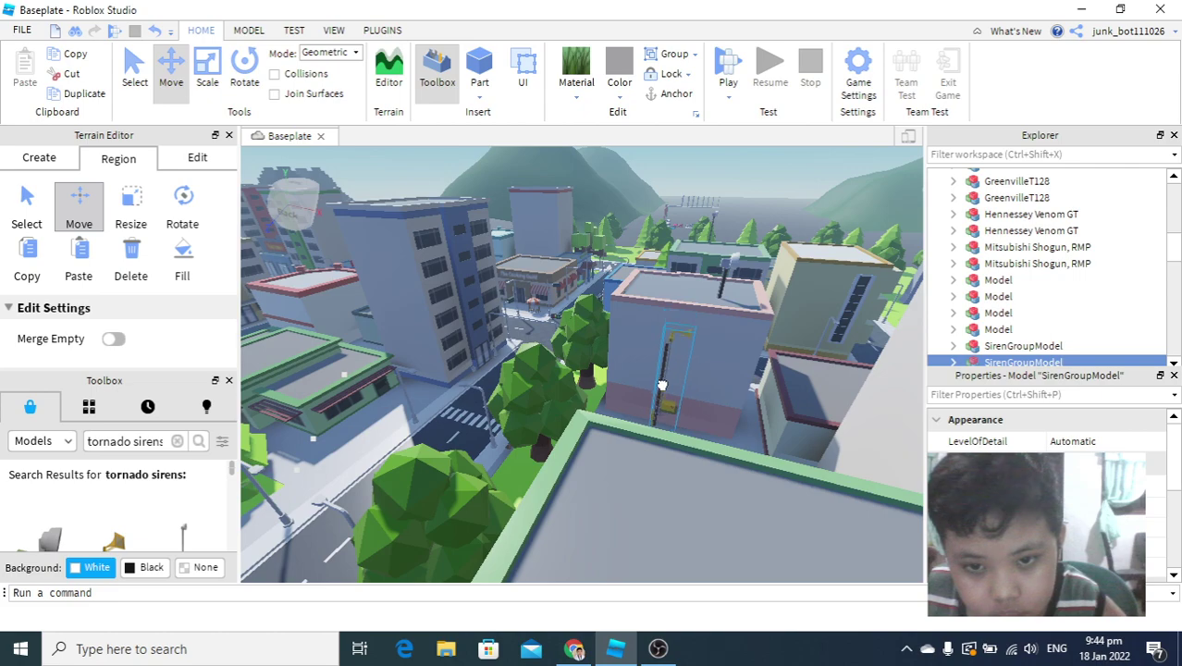
pyautogui.scroll(-5, 661, 385)
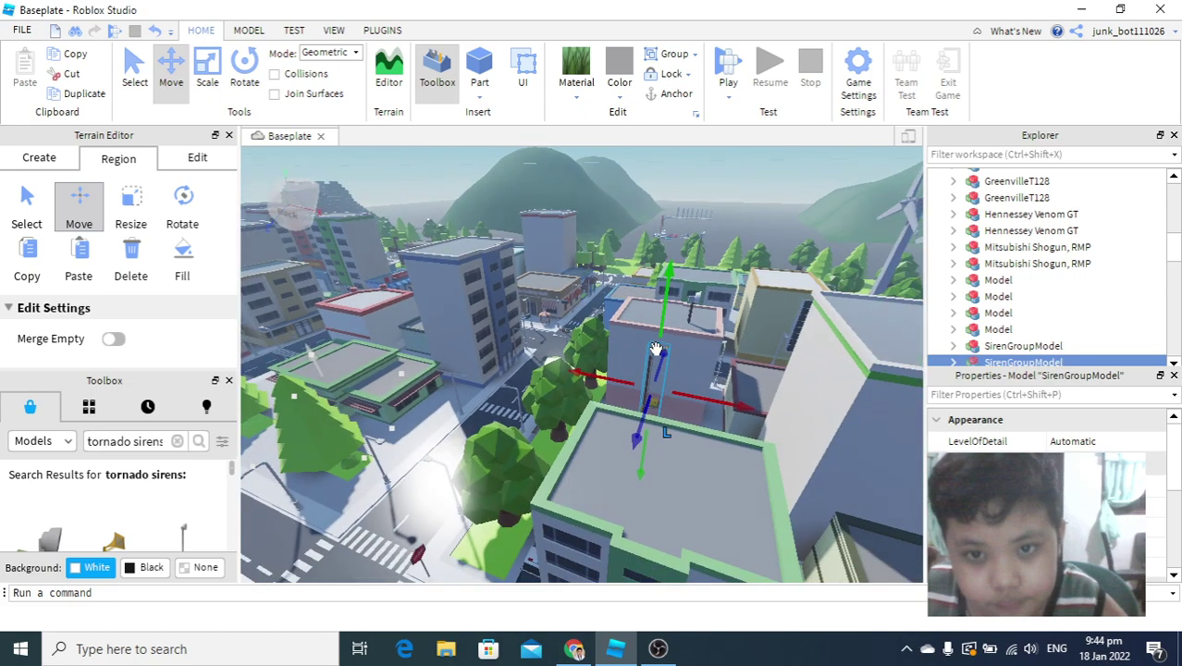
pyautogui.scroll(-2, 656, 348)
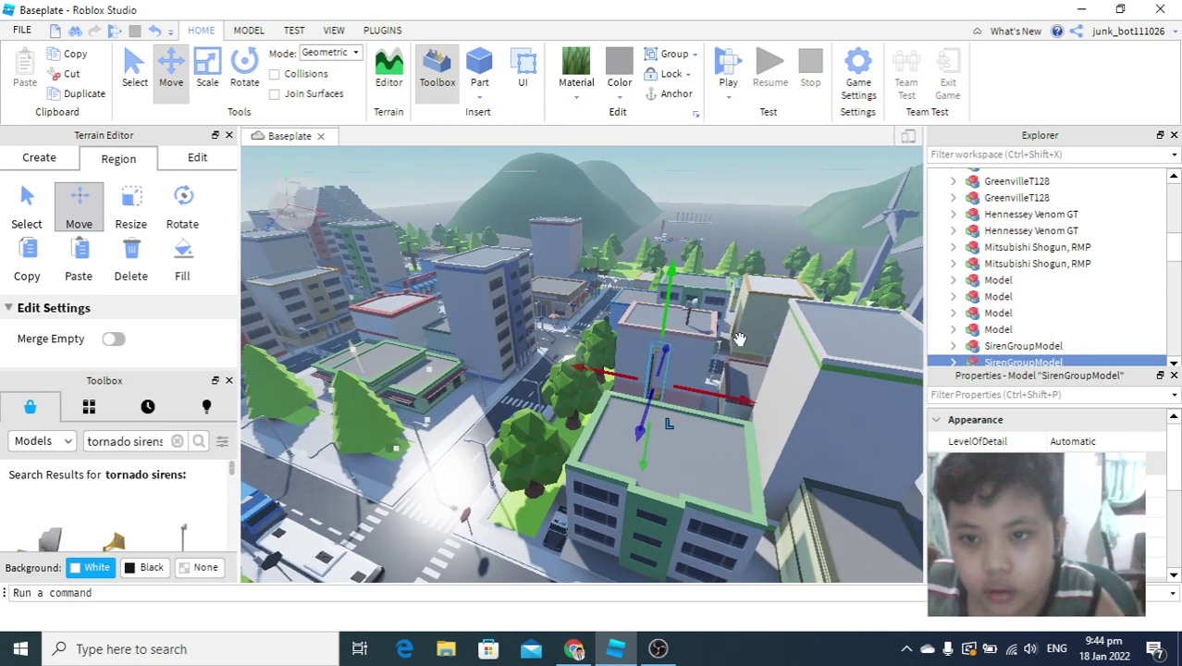
# - Move the other SirenGroupModel siren floating above the city onto the baseplate beyond the wind turbines
pyautogui.moveTo(740, 339); pyautogui.dragTo(637, 205, button='right')
pyautogui.moveTo(338, 257); pyautogui.dragTo(327, 282, button='right')
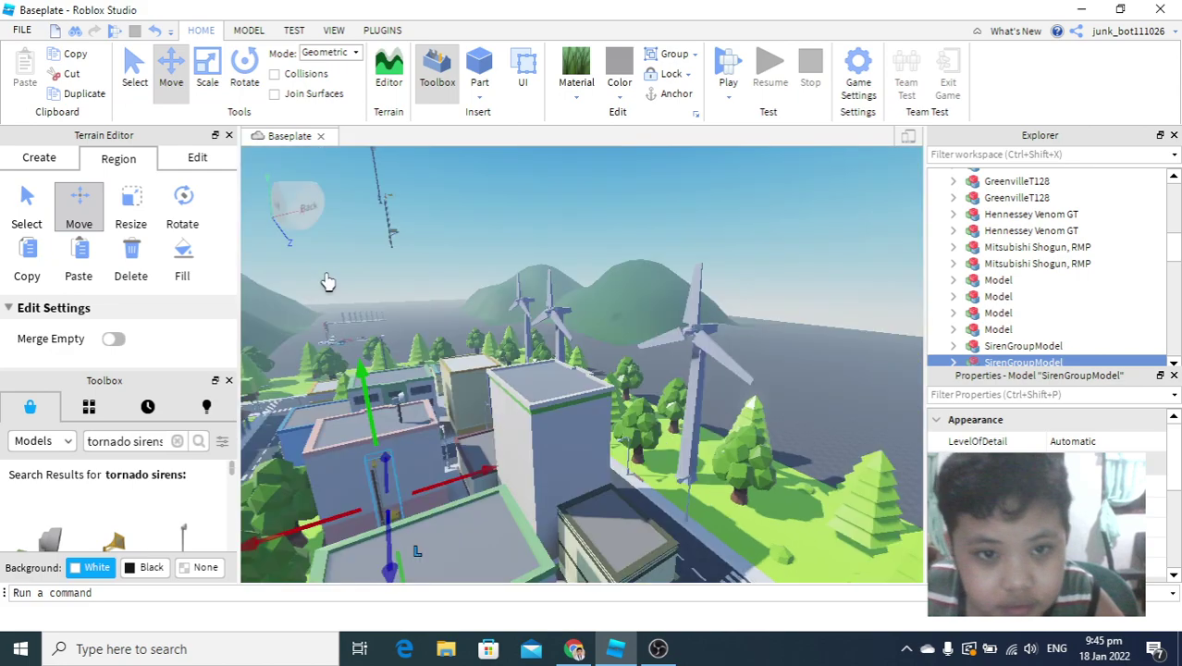
pyautogui.click(390, 231)
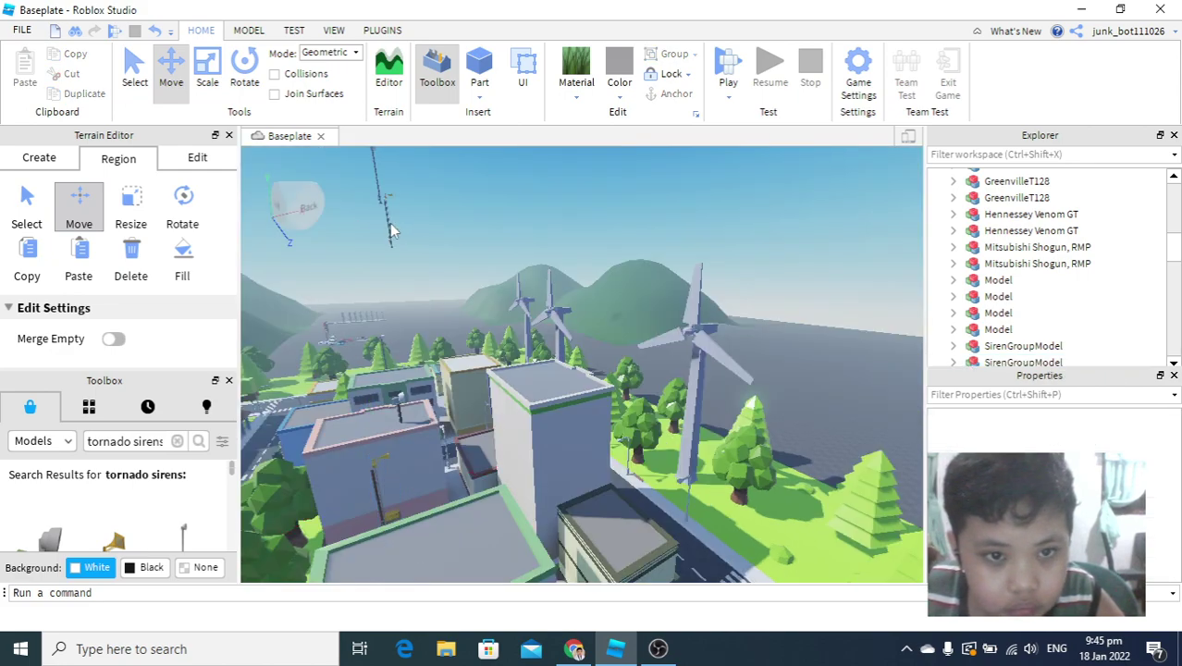
pyautogui.click(389, 230)
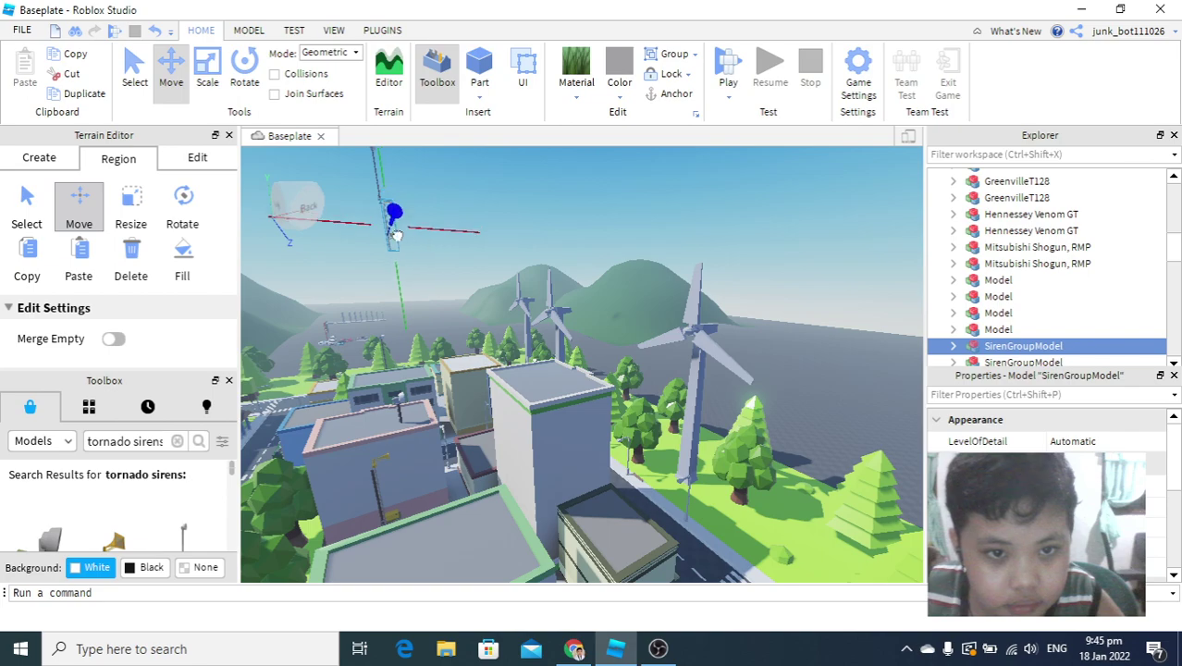
pyautogui.click(398, 251)
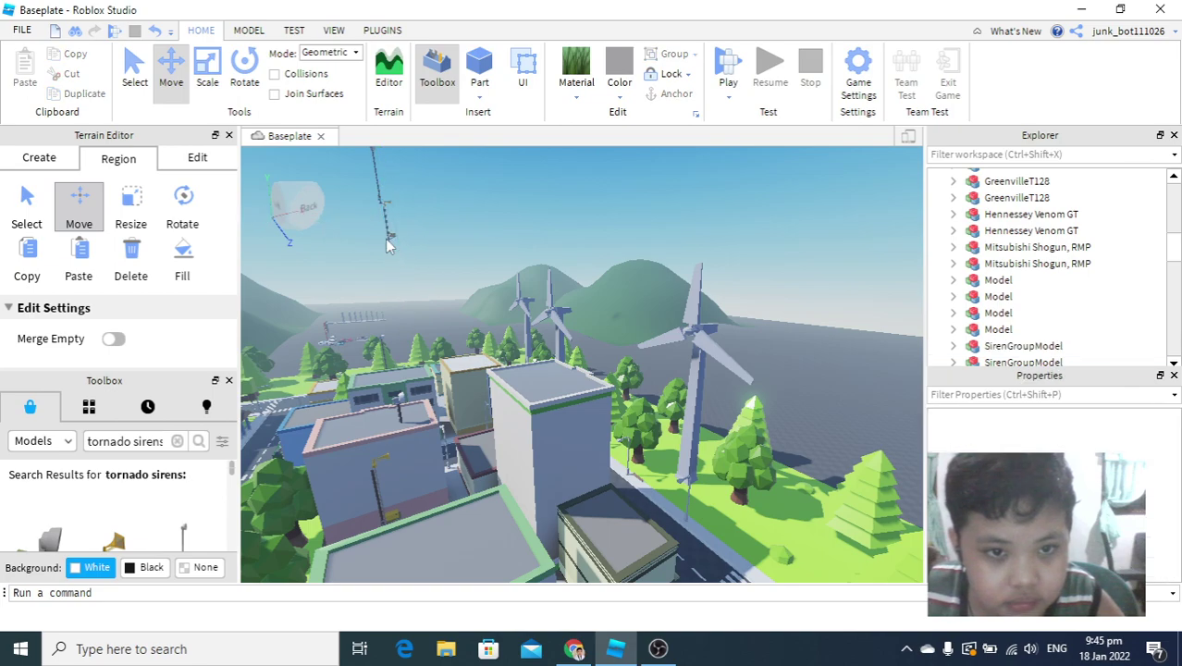
pyautogui.click(389, 239)
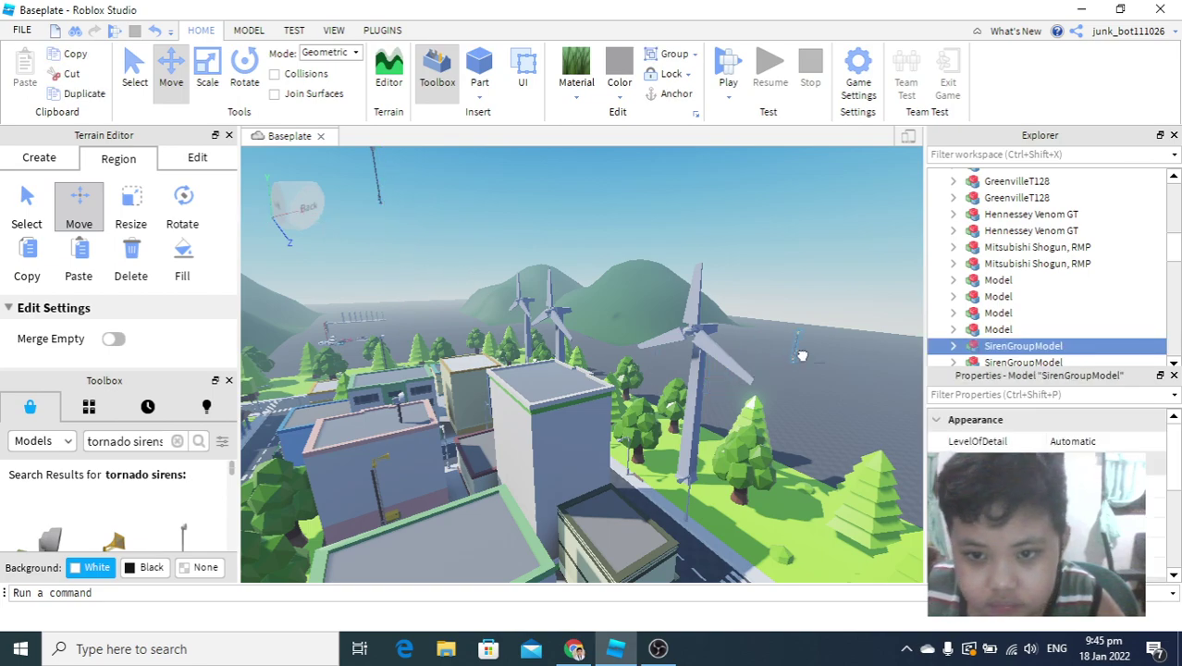
pyautogui.moveTo(803, 355); pyautogui.dragTo(809, 351)
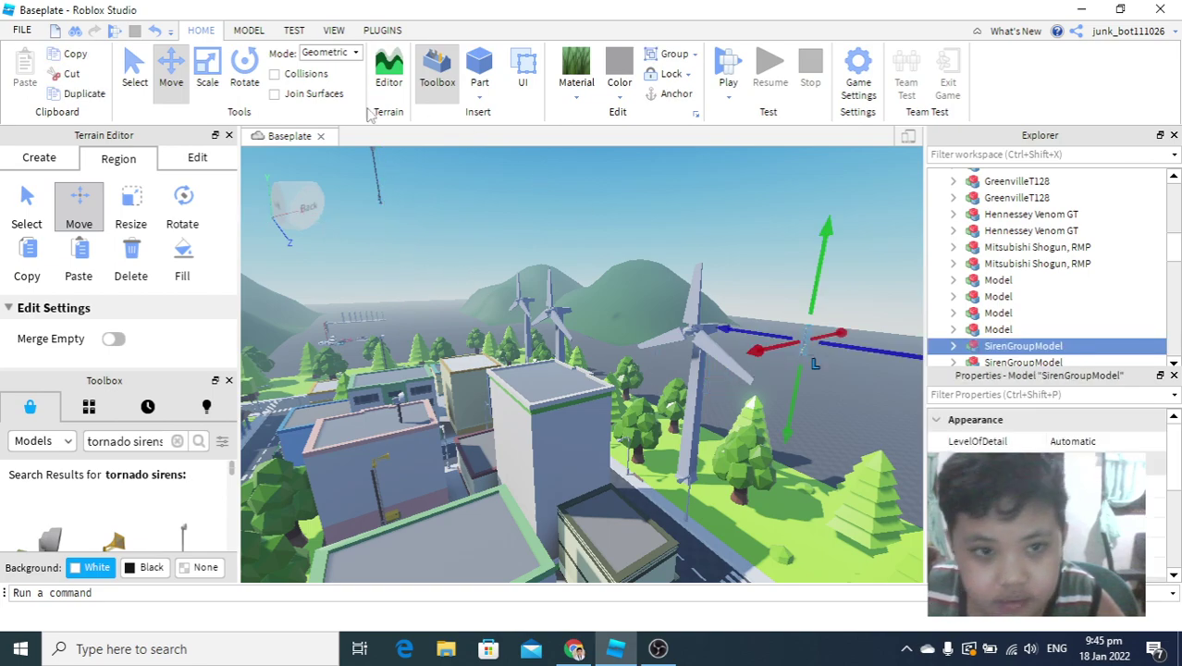
# - Move the tall floating GreenvilleT128 siren over toward the wind turbines and lower it
pyautogui.click(376, 183)
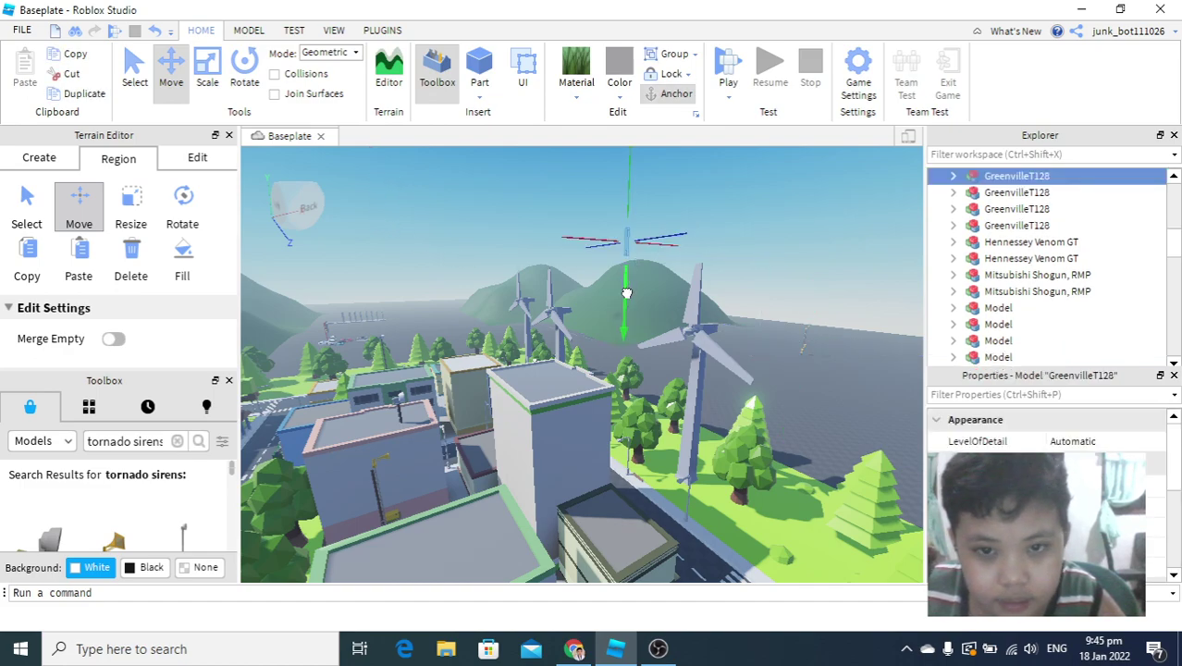
pyautogui.moveTo(640, 302); pyautogui.dragTo(626, 330)
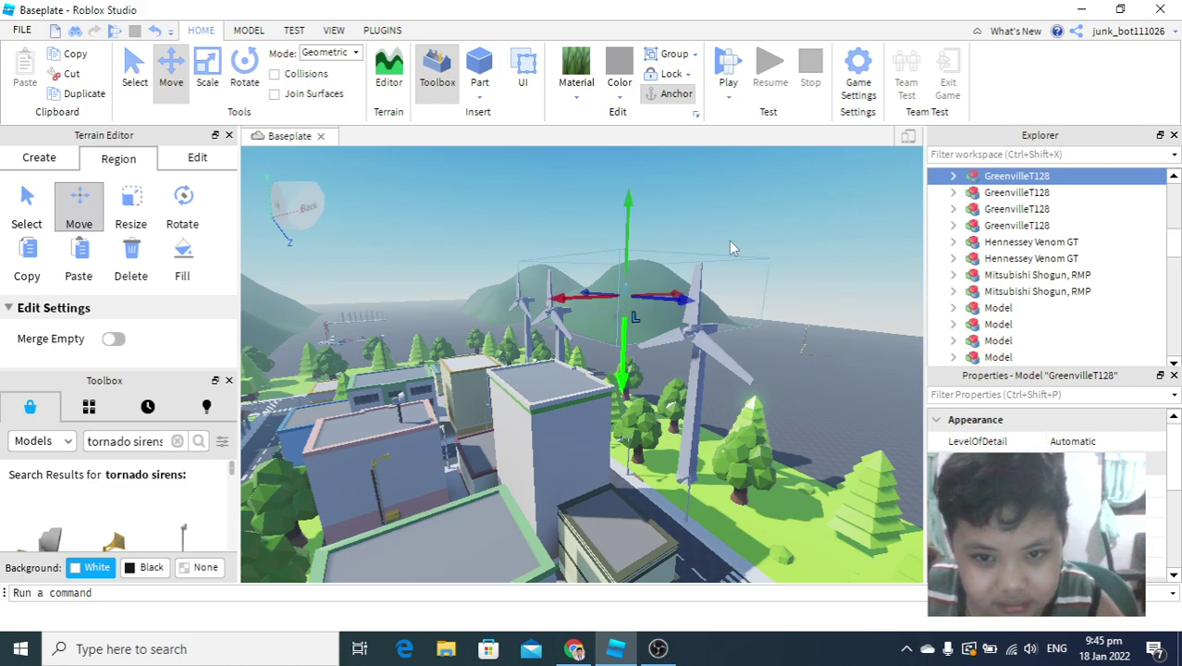
# - Insert the 508 SIREN model from the tornado sirens results and place it on the tall blue building's roof
pyautogui.moveTo(730, 240); pyautogui.dragTo(236, 247, button='right')
pyautogui.press('w')
pyautogui.press('w')
pyautogui.press('w')
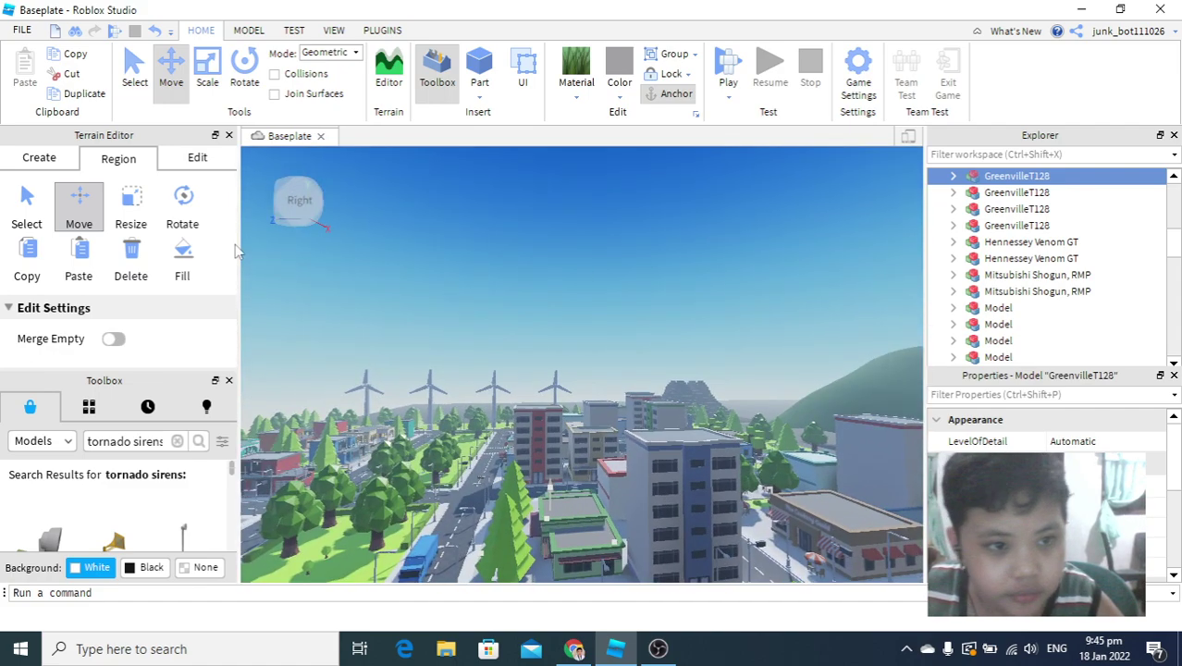
pyautogui.scroll(-3, 132, 483)
pyautogui.scroll(5, 129, 490)
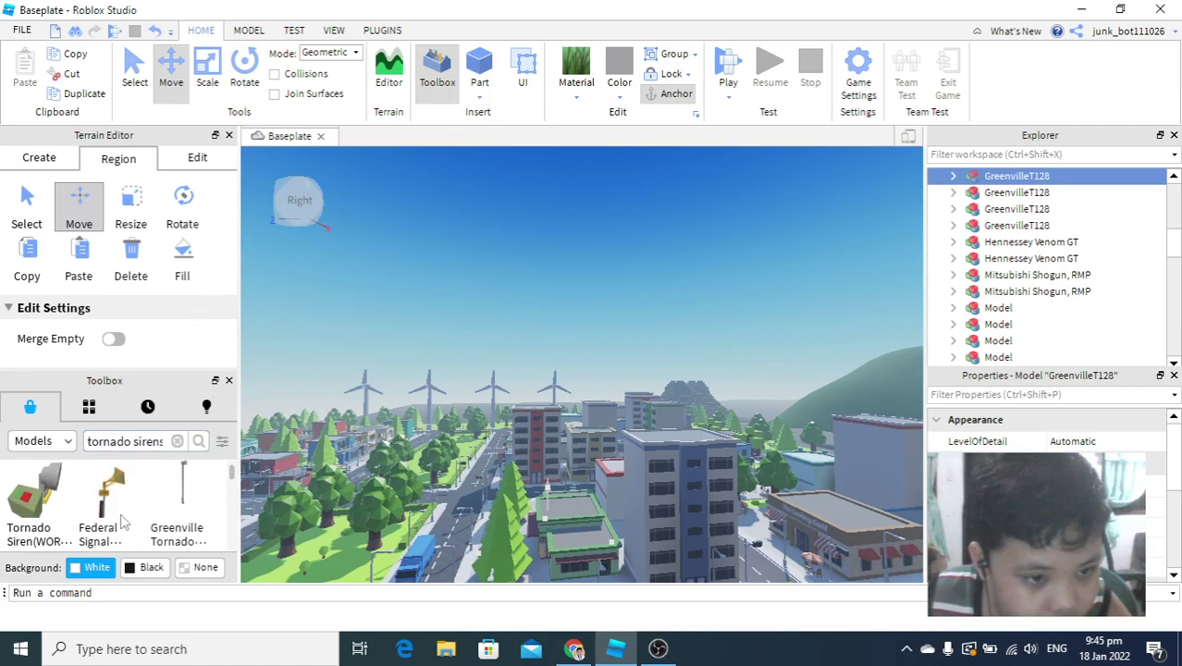
pyautogui.press('w')
pyautogui.press('d')
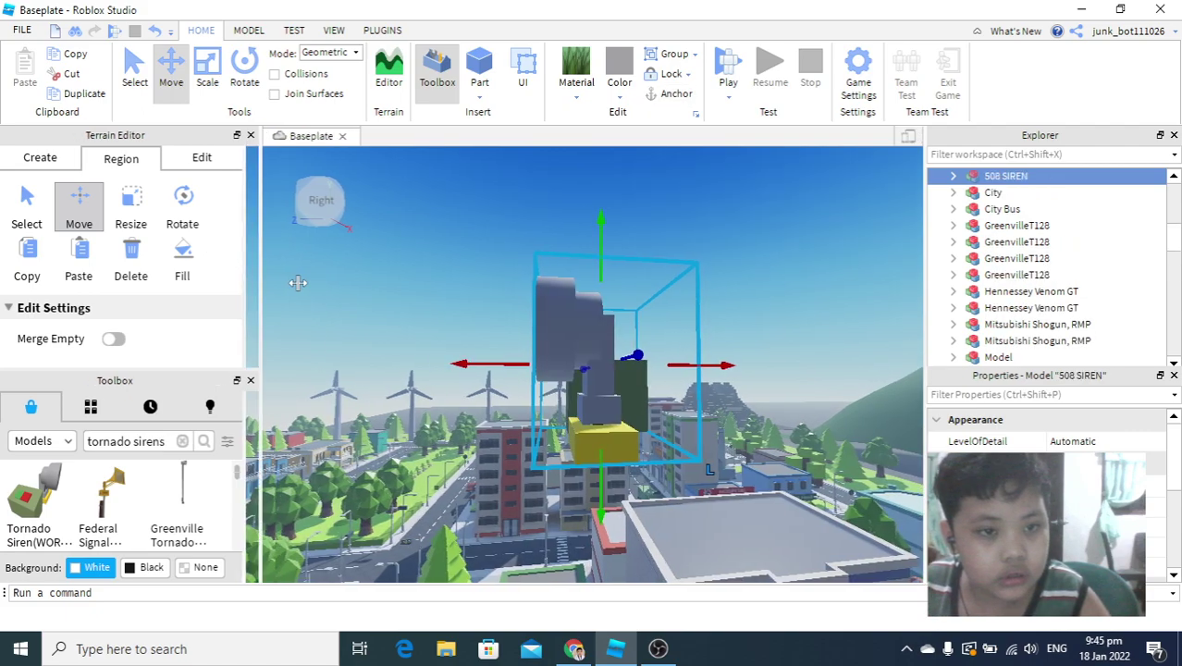
pyautogui.moveTo(576, 380); pyautogui.dragTo(635, 488)
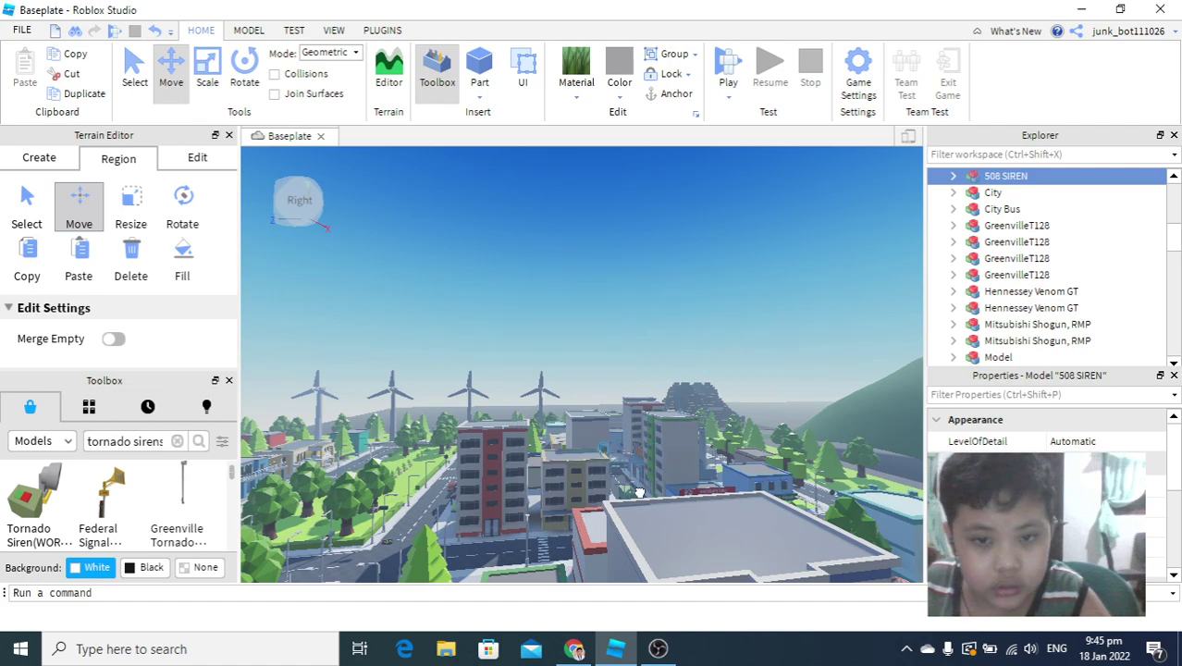
# - Select the City model and drag it to a slightly different spot on the baseplate
pyautogui.moveTo(706, 484)
pyautogui.mouseDown(button='right')
pyautogui.moveTo(735, 524)
pyautogui.moveTo(720, 483)
pyautogui.moveTo(731, 491)
pyautogui.moveTo(647, 427)
pyautogui.moveTo(704, 482)
pyautogui.mouseUp(button='right')
pyautogui.scroll(2, 645, 422)
pyautogui.scroll(-6, 644, 413)
pyautogui.scroll(-5, 678, 390)
pyautogui.moveTo(715, 448); pyautogui.dragTo(637, 358, button='right')
pyautogui.scroll(-6, 637, 358)
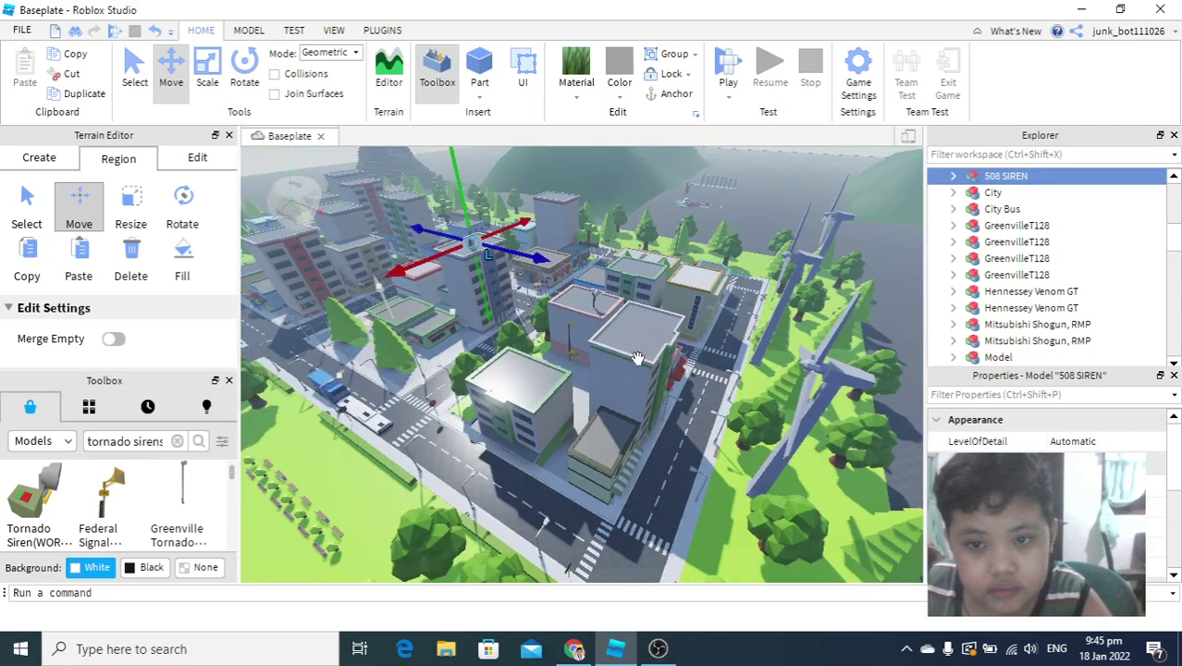
pyautogui.moveTo(582, 416); pyautogui.dragTo(792, 320, button='right')
pyautogui.moveTo(759, 305); pyautogui.dragTo(686, 372)
pyautogui.scroll(-3, 685, 372)
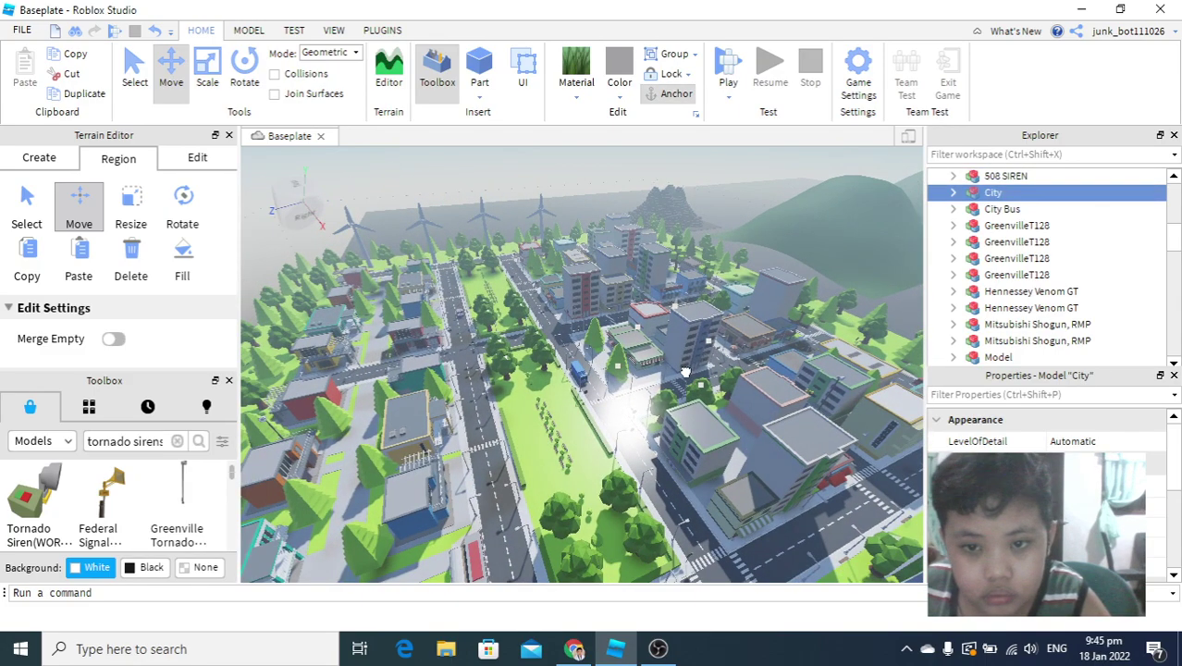
pyautogui.press('s')
pyautogui.moveTo(660, 317); pyautogui.dragTo(611, 321)
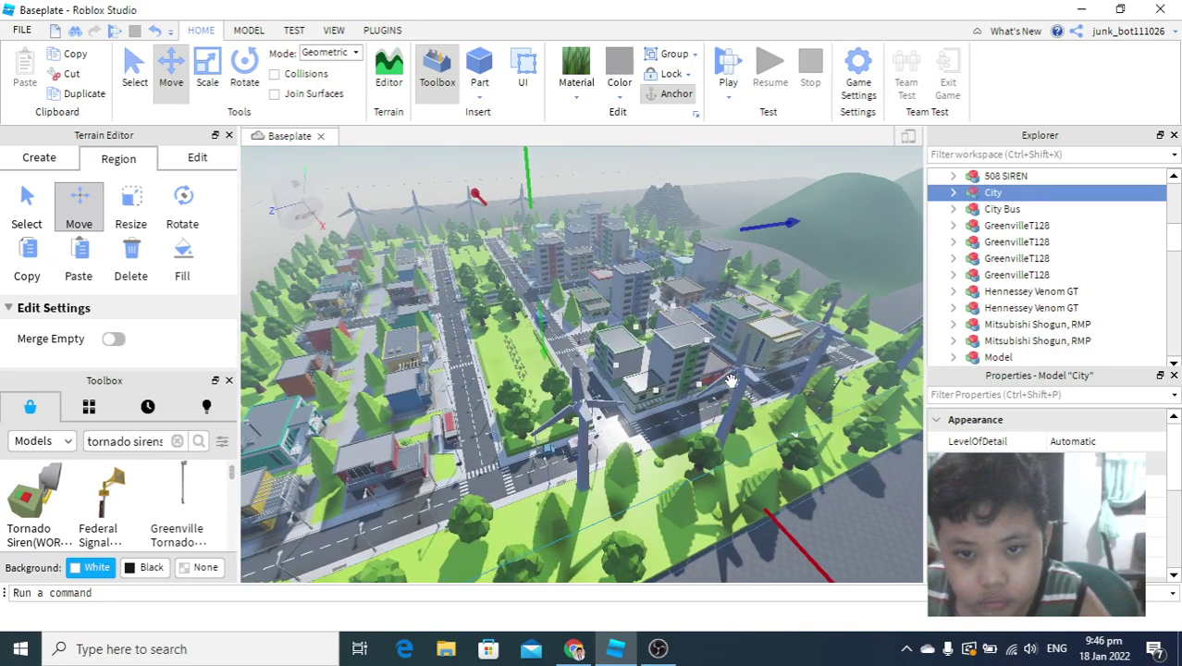
# - Examine the city's streets, rooftops and outer edges from several angles, with the car display between the hills
pyautogui.press('w')
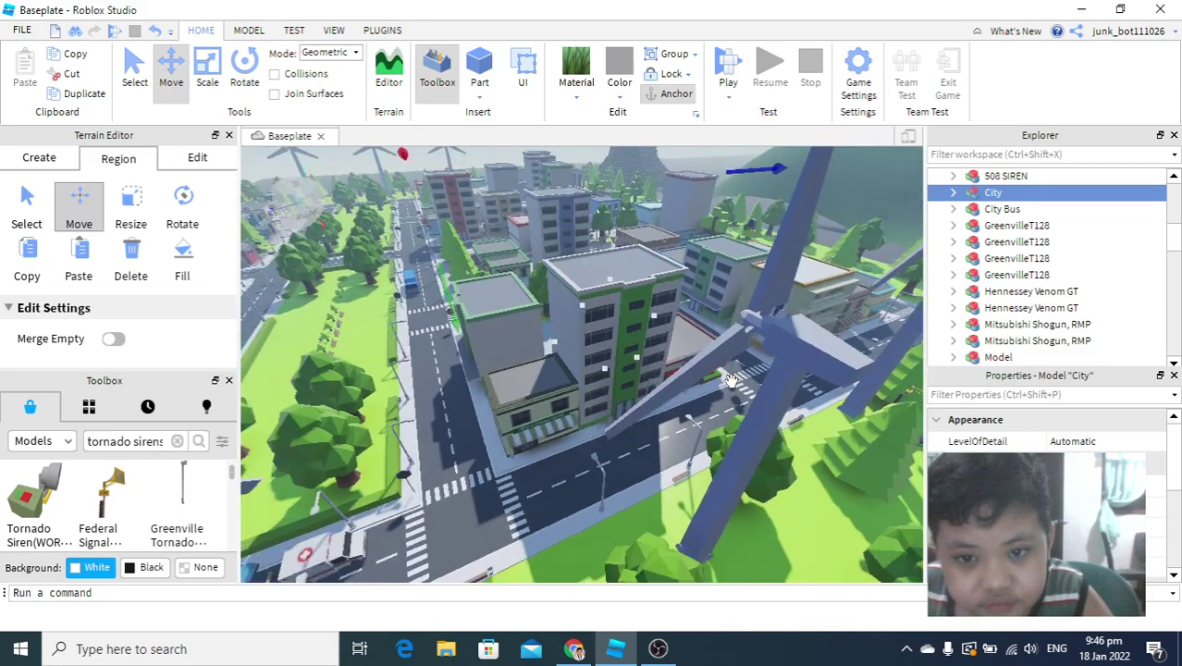
pyautogui.press('s')
pyautogui.moveTo(665, 421); pyautogui.dragTo(667, 427, button='right')
pyautogui.moveTo(701, 525); pyautogui.dragTo(684, 407, button='right')
pyautogui.press('w')
pyautogui.press('s')
pyautogui.scroll(-8, 685, 407)
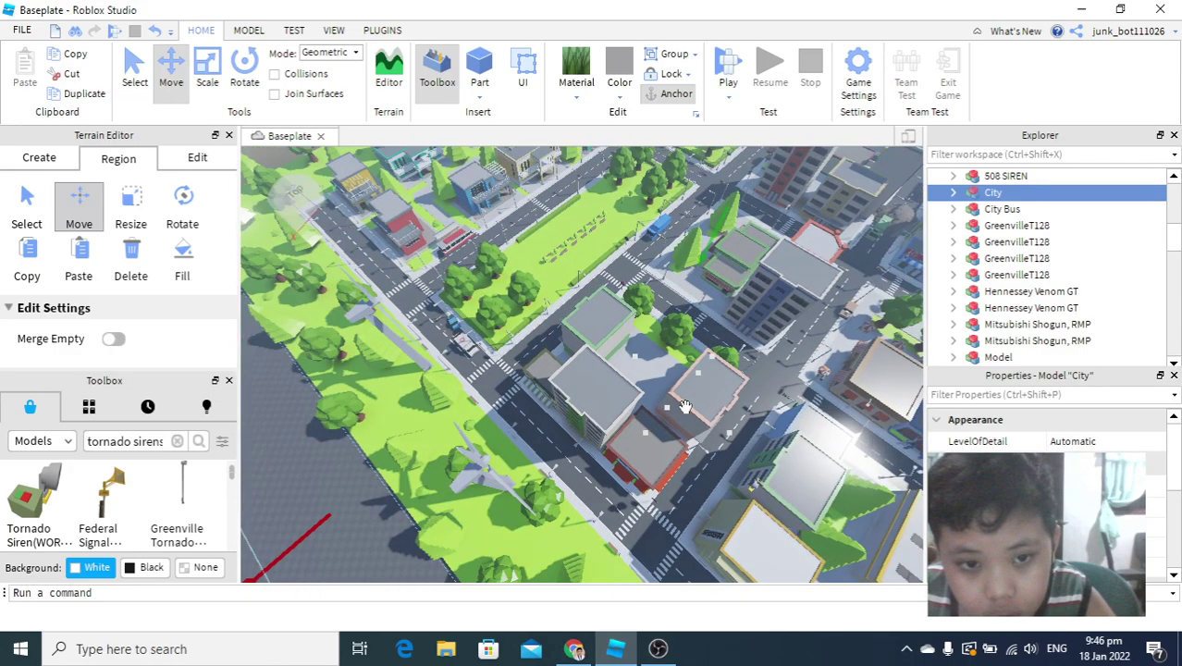
pyautogui.moveTo(685, 407); pyautogui.dragTo(685, 407, button='right')
pyautogui.scroll(6, 684, 407)
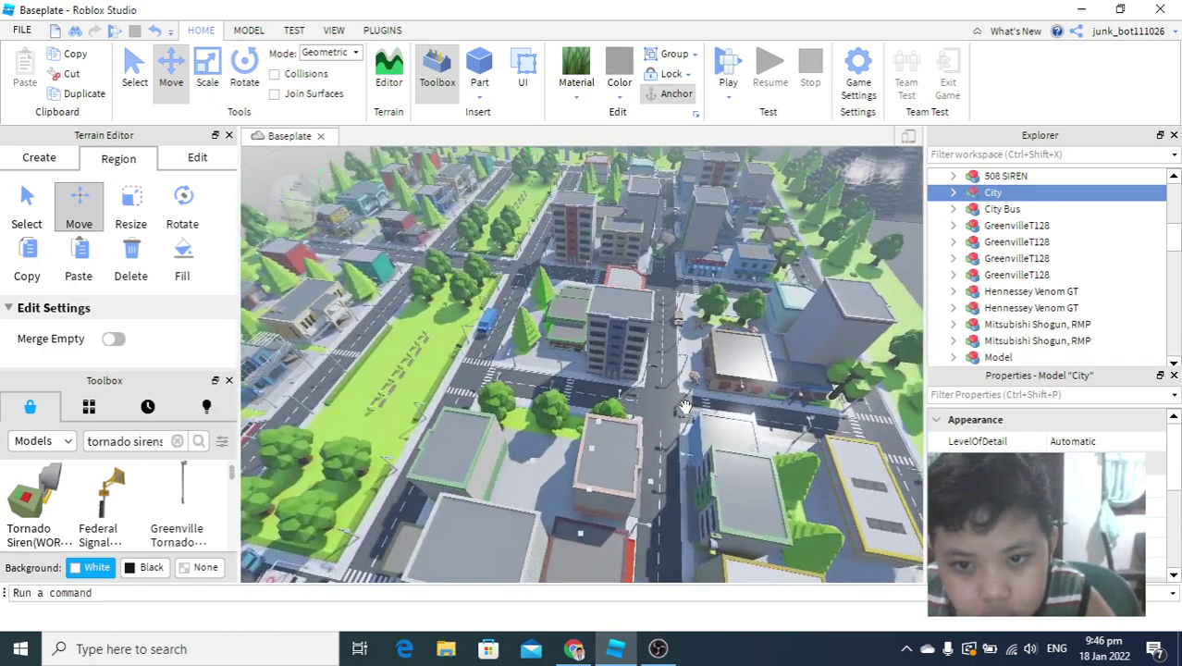
pyautogui.moveTo(665, 347); pyautogui.dragTo(711, 364, button='middle')
pyautogui.moveTo(711, 364); pyautogui.dragTo(691, 356, button='right')
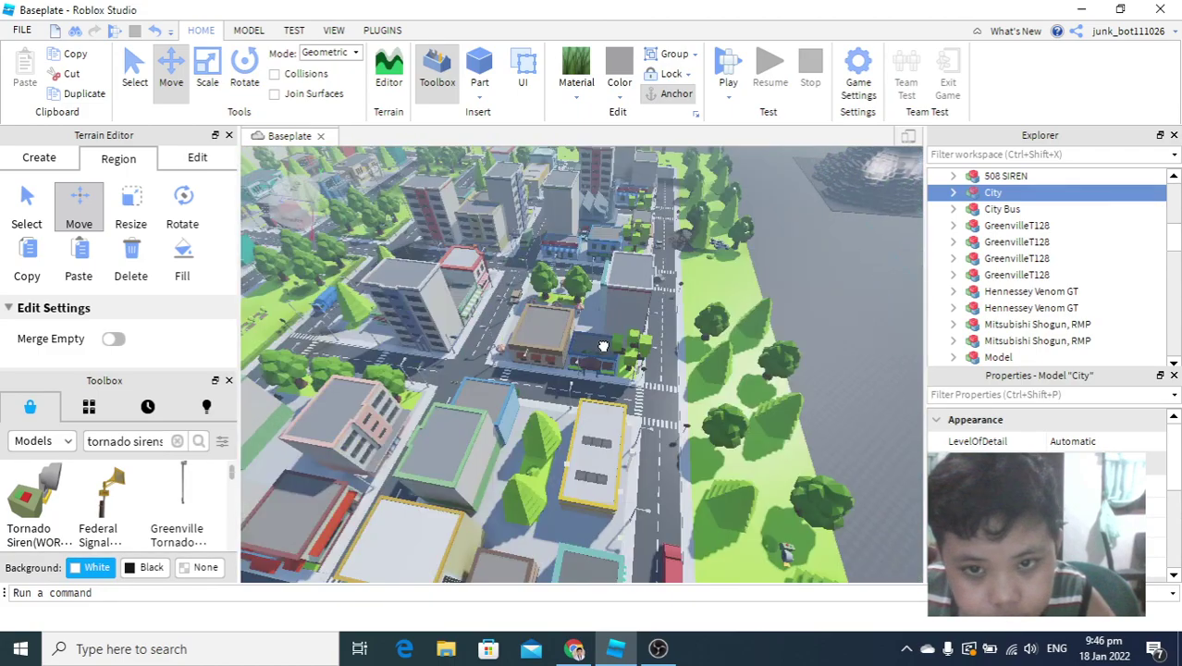
pyautogui.scroll(-8, 603, 346)
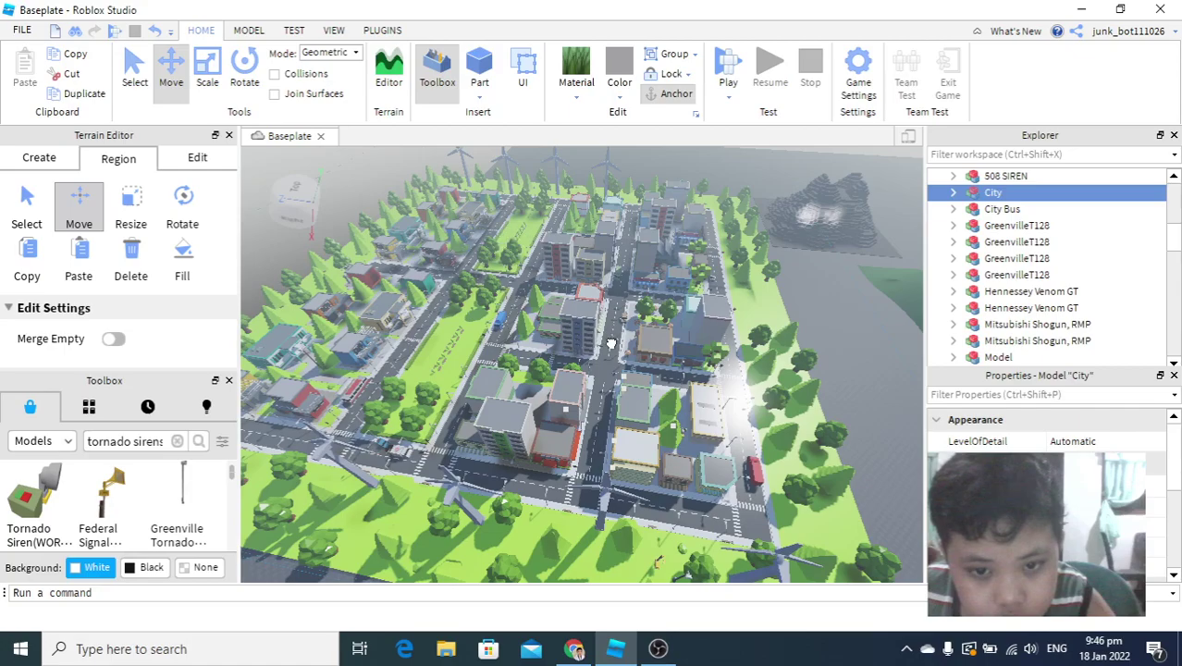
pyautogui.scroll(-5, 612, 344)
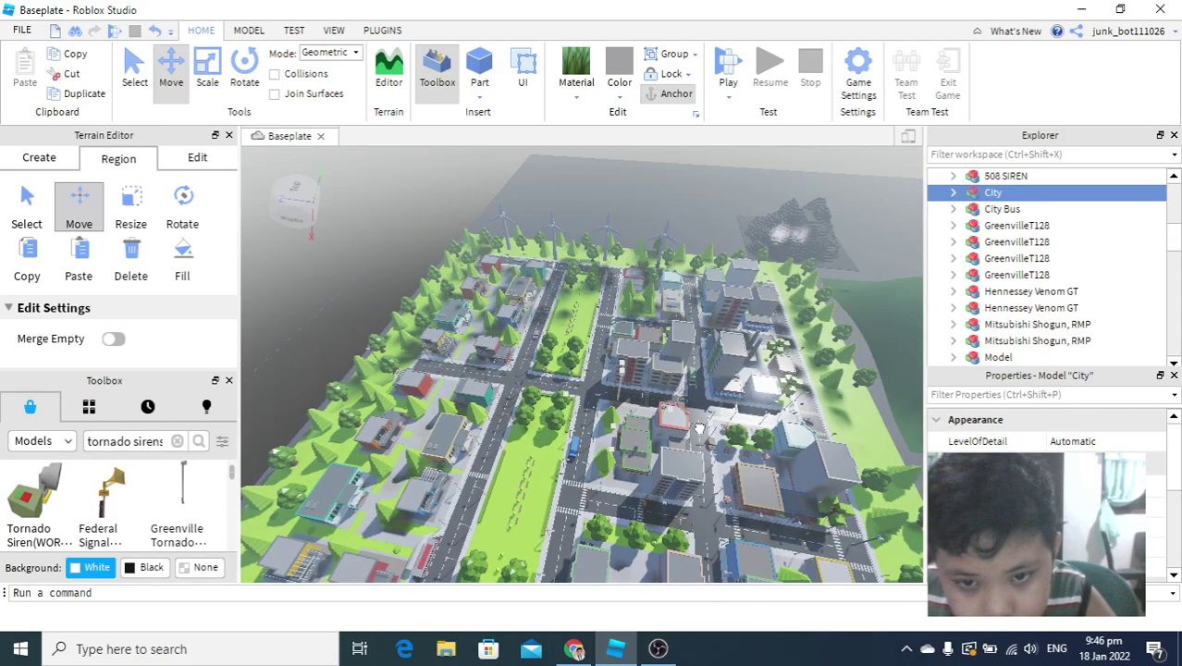
pyautogui.scroll(4, 706, 437)
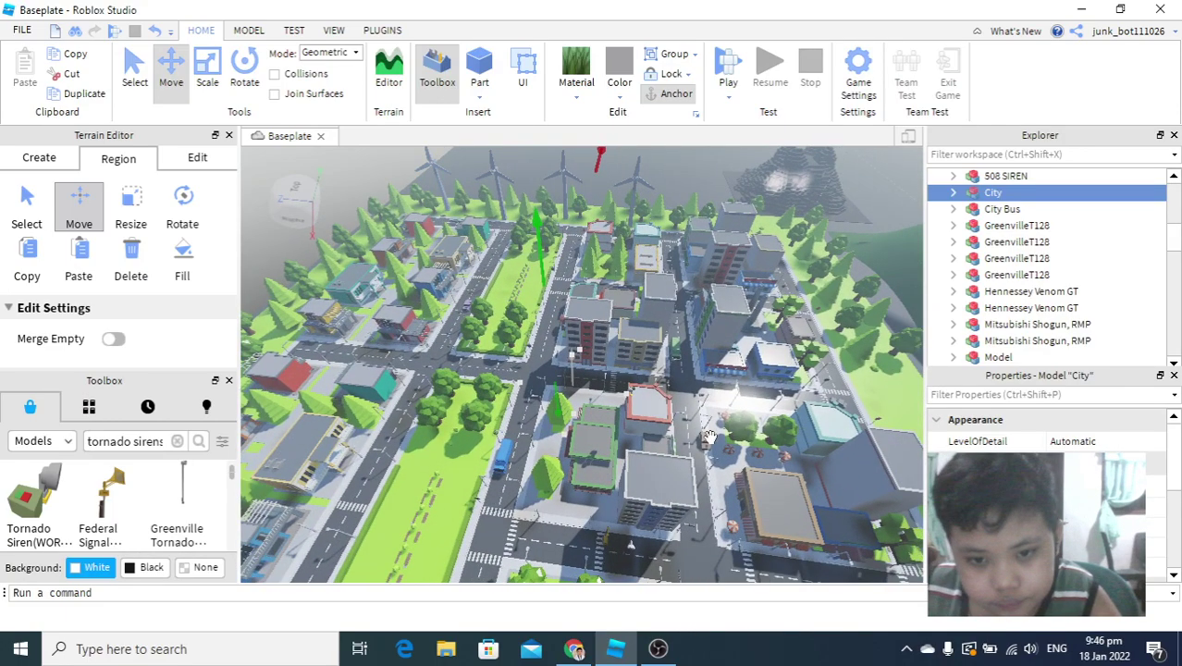
pyautogui.moveTo(706, 436); pyautogui.dragTo(550, 428, button='right')
pyautogui.rightClick(550, 427)
pyautogui.click(505, 499)
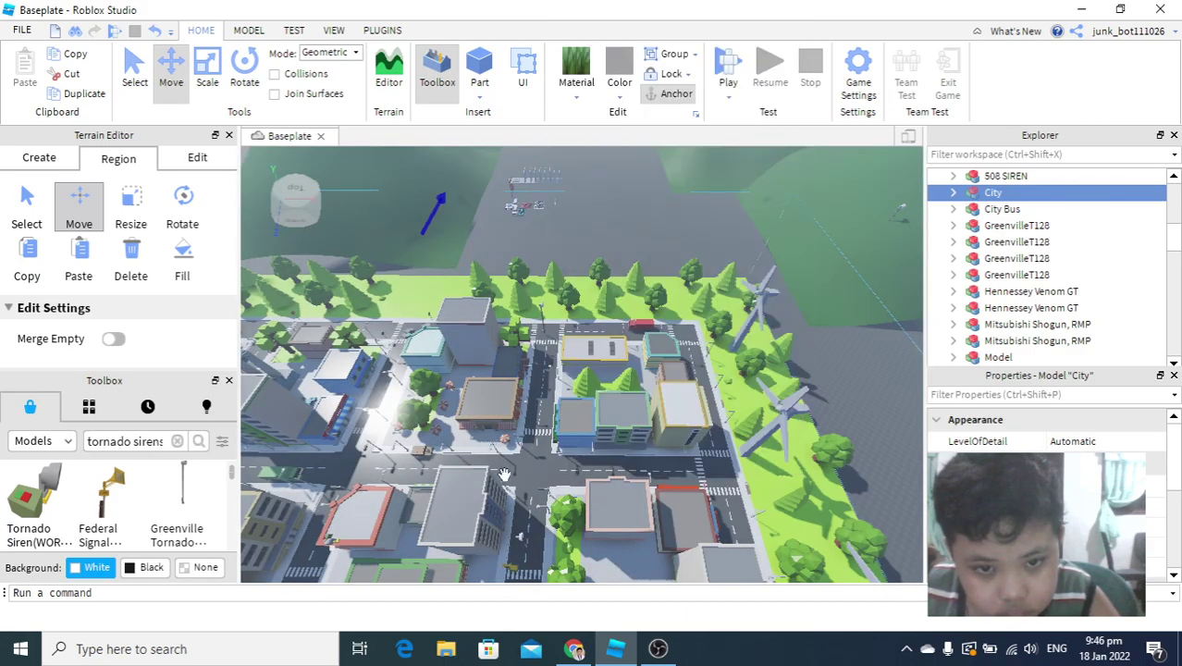
pyautogui.scroll(-2, 505, 499)
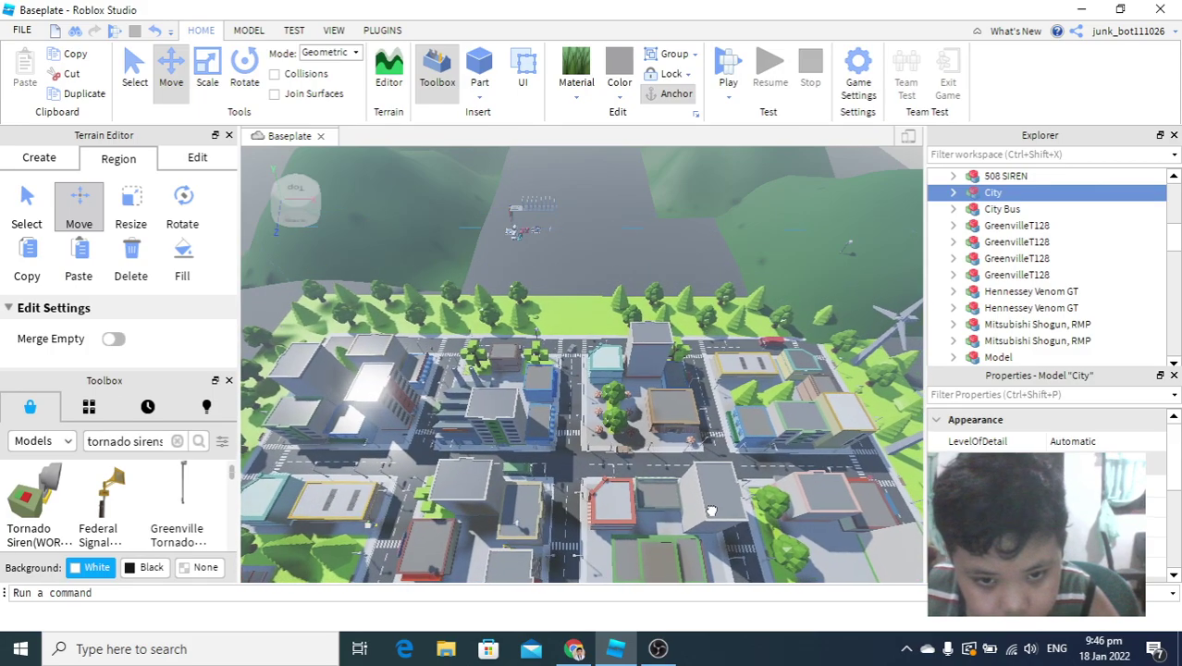
pyautogui.scroll(4, 676, 512)
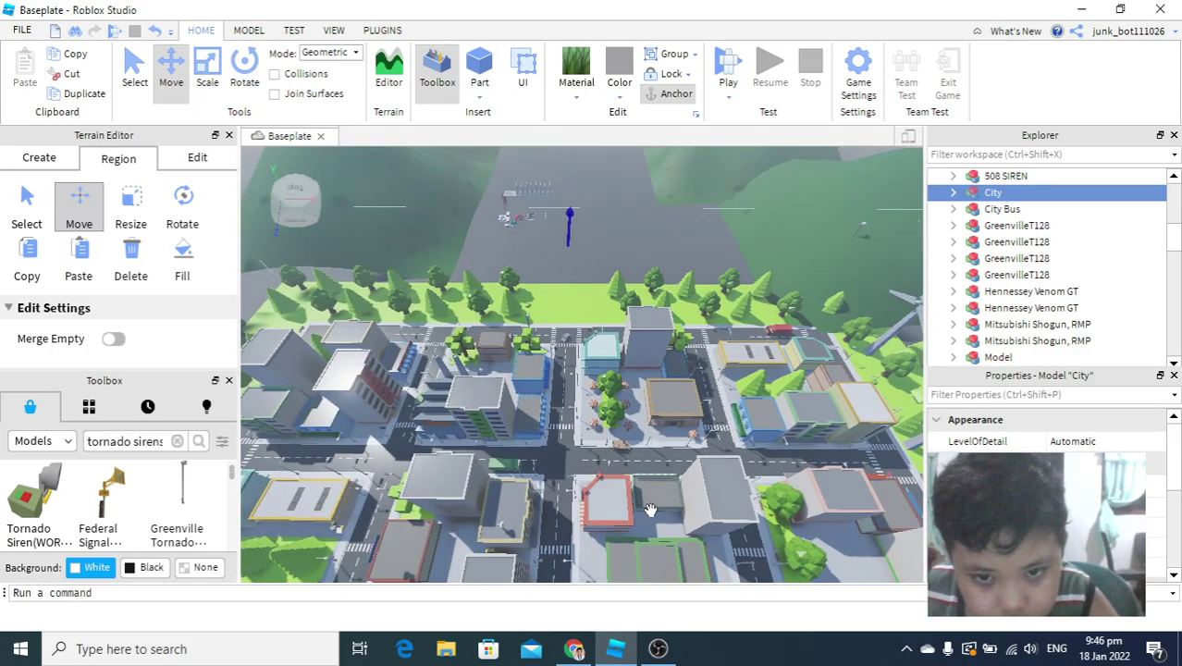
pyautogui.scroll(5, 651, 510)
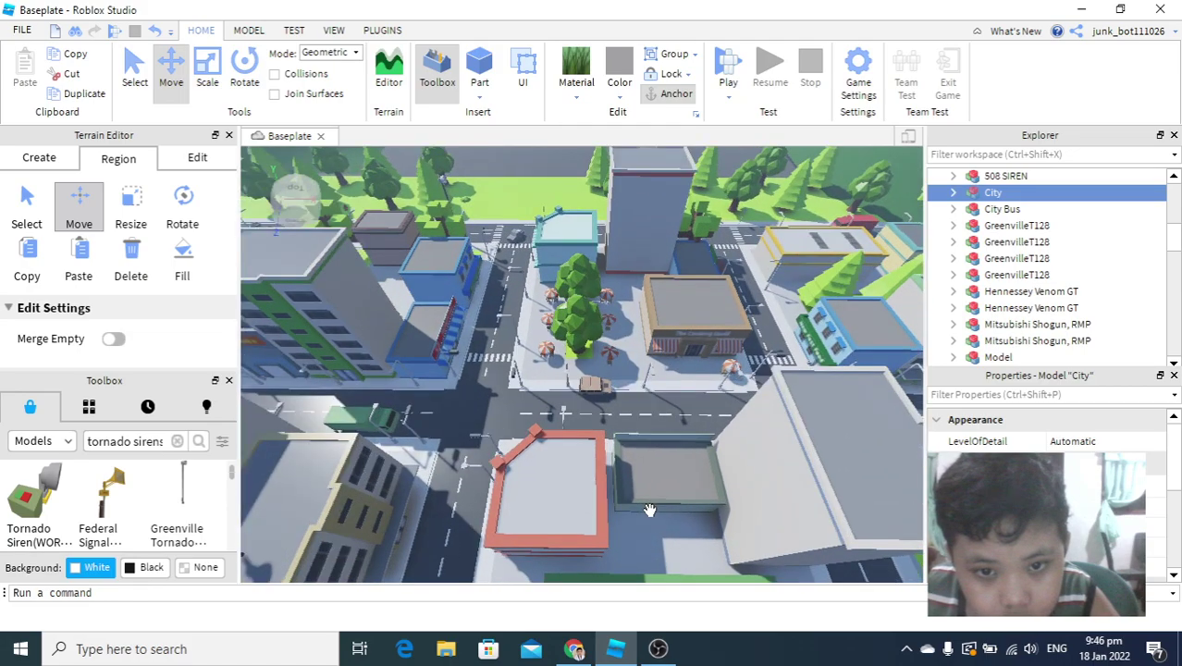
# - Shift the City model slightly sideways on the baseplate in front of the hills
pyautogui.scroll(3, 650, 509)
pyautogui.moveTo(651, 510); pyautogui.dragTo(557, 328, button='right')
pyautogui.scroll(2, 651, 511)
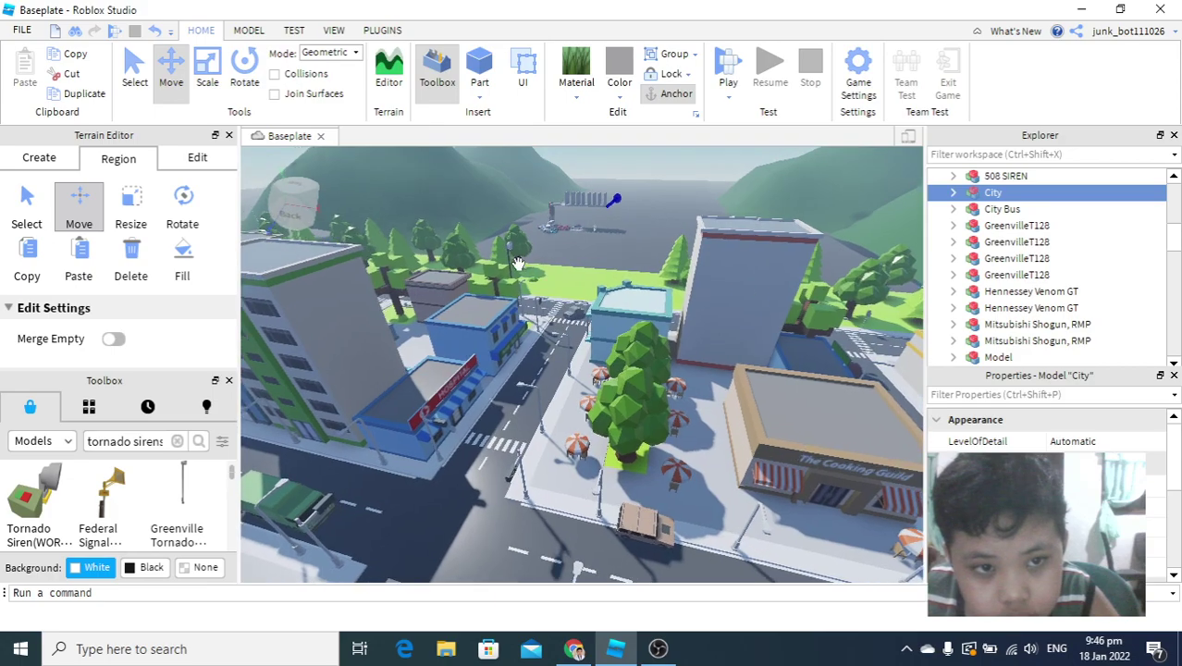
pyautogui.scroll(-4, 521, 261)
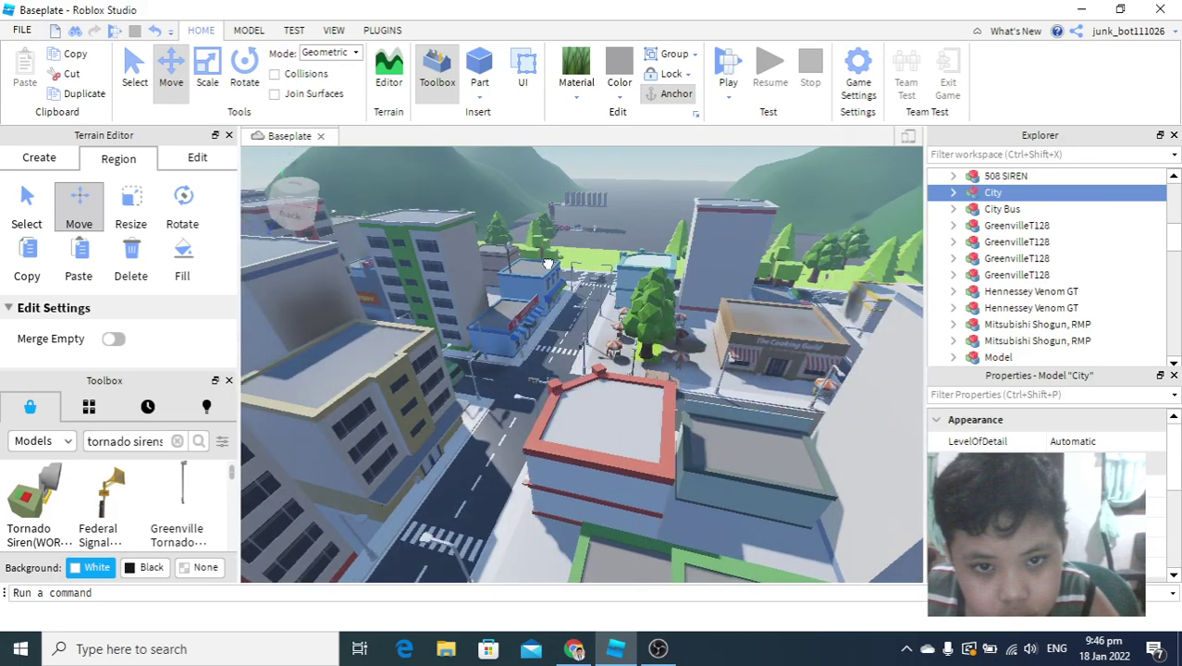
pyautogui.scroll(-2, 546, 345)
pyautogui.scroll(3, 546, 346)
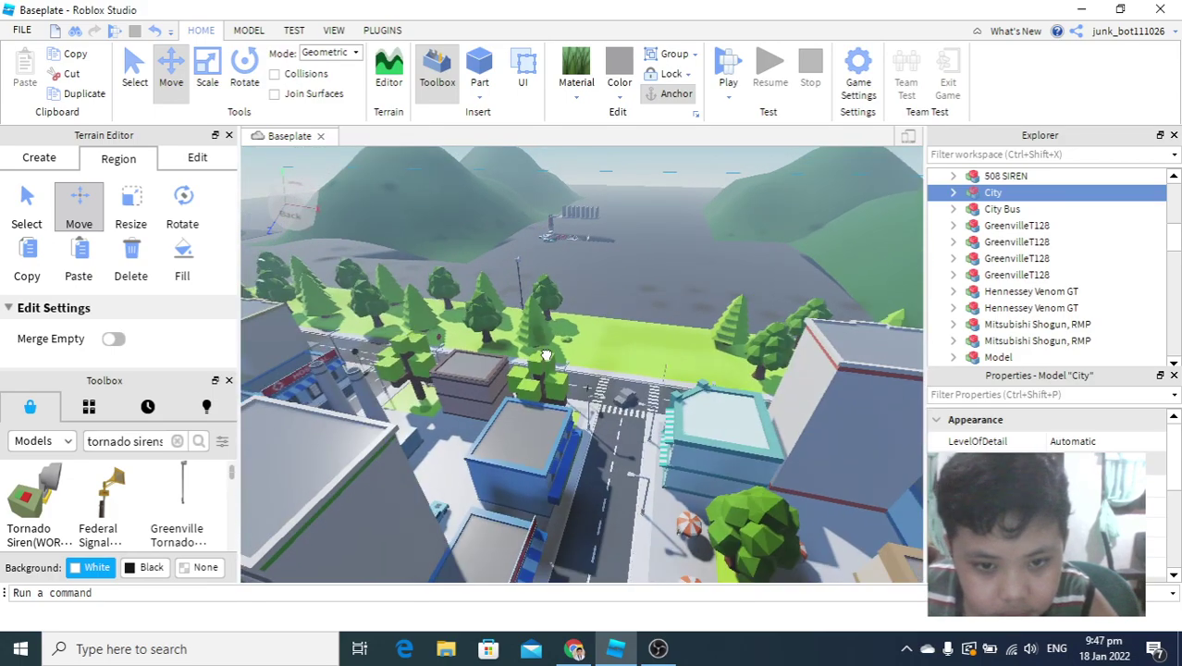
pyautogui.scroll(-4, 548, 359)
pyautogui.moveTo(549, 371); pyautogui.dragTo(563, 330, button='right')
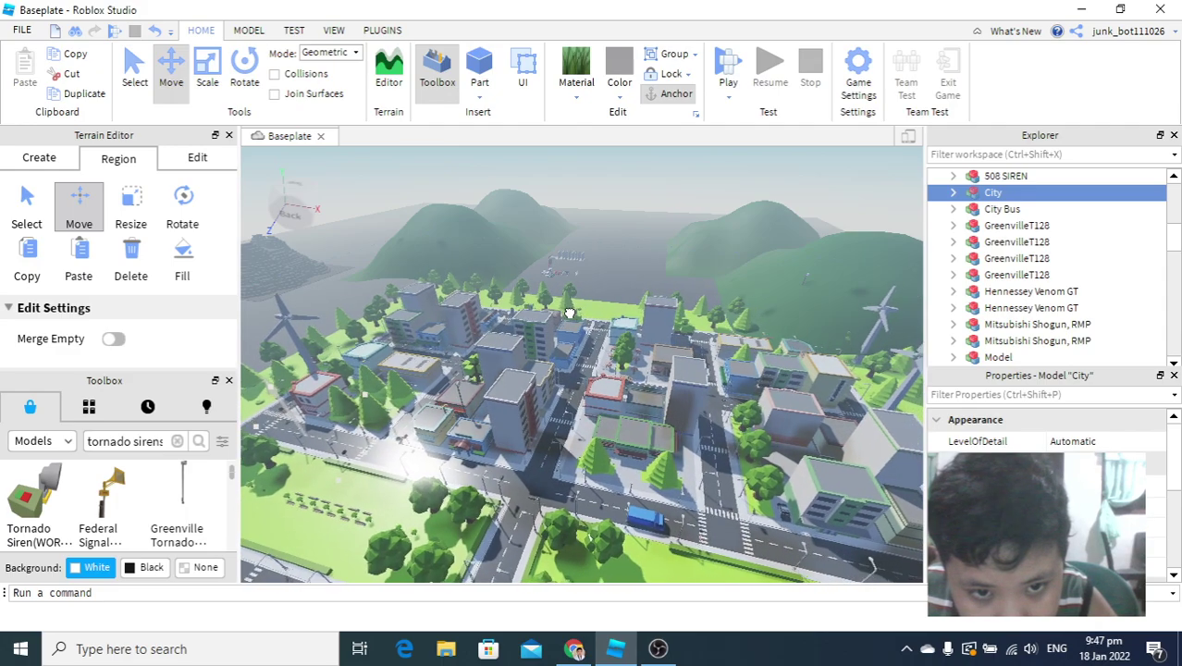
pyautogui.moveTo(567, 313); pyautogui.dragTo(562, 313)
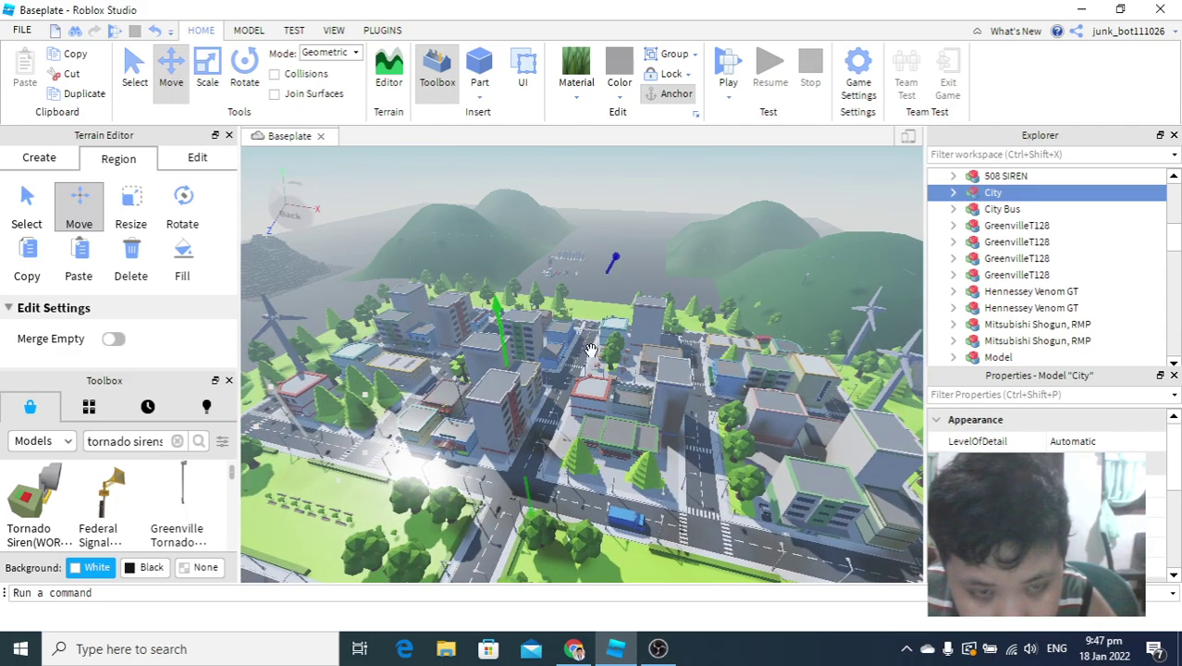
# - Select the hill mesh closest to the city's wind turbine side and move it slightly
pyautogui.scroll(10, 592, 350)
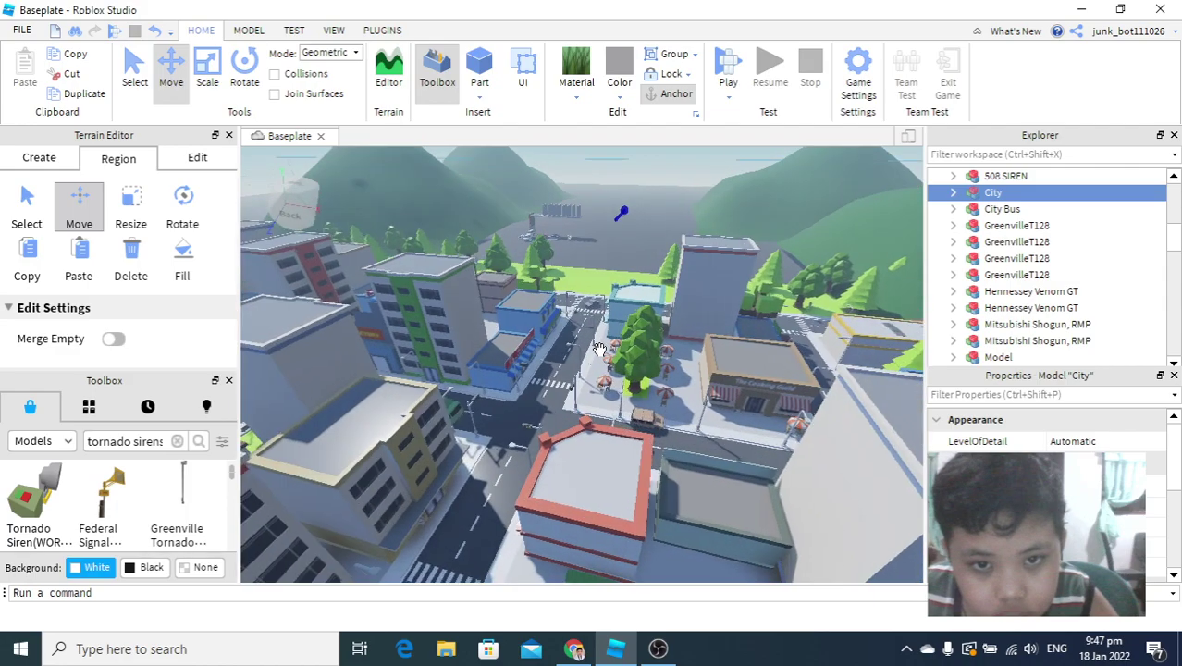
pyautogui.scroll(5, 599, 350)
pyautogui.scroll(-4, 599, 350)
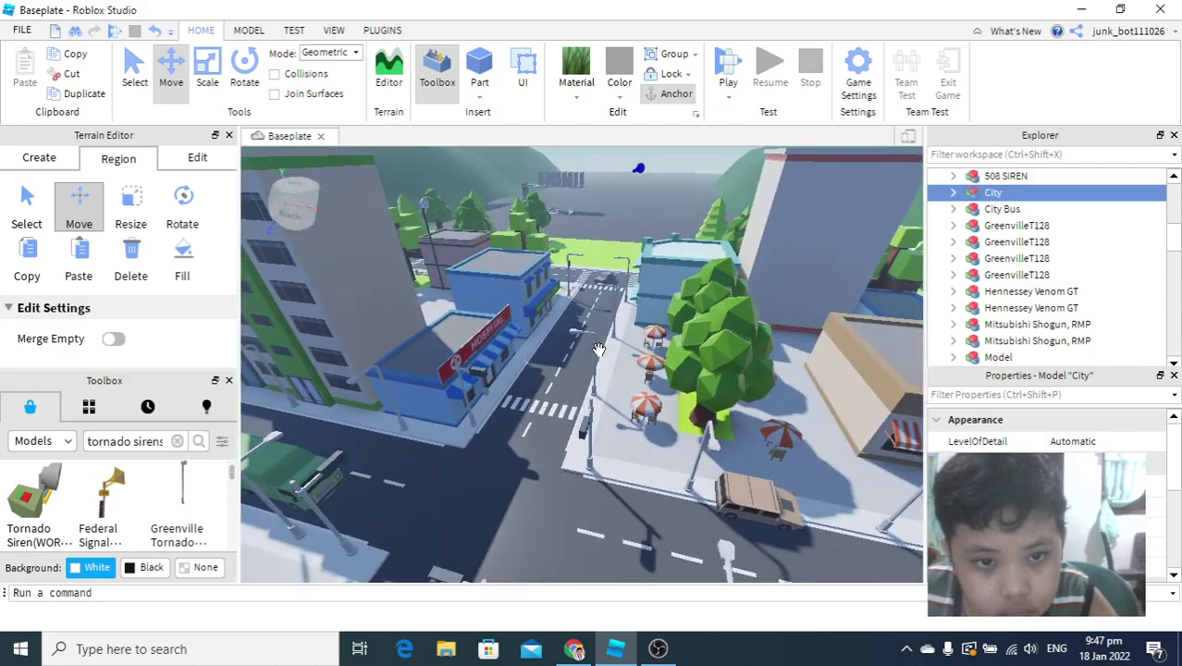
pyautogui.scroll(-10, 599, 350)
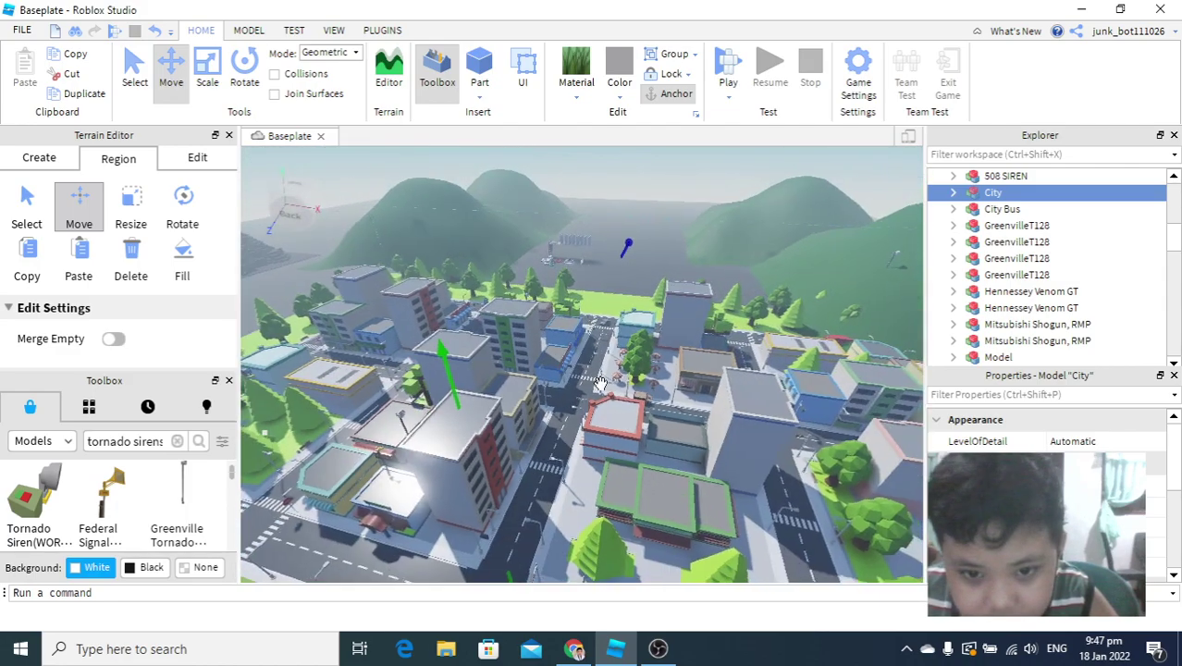
pyautogui.scroll(-5, 609, 435)
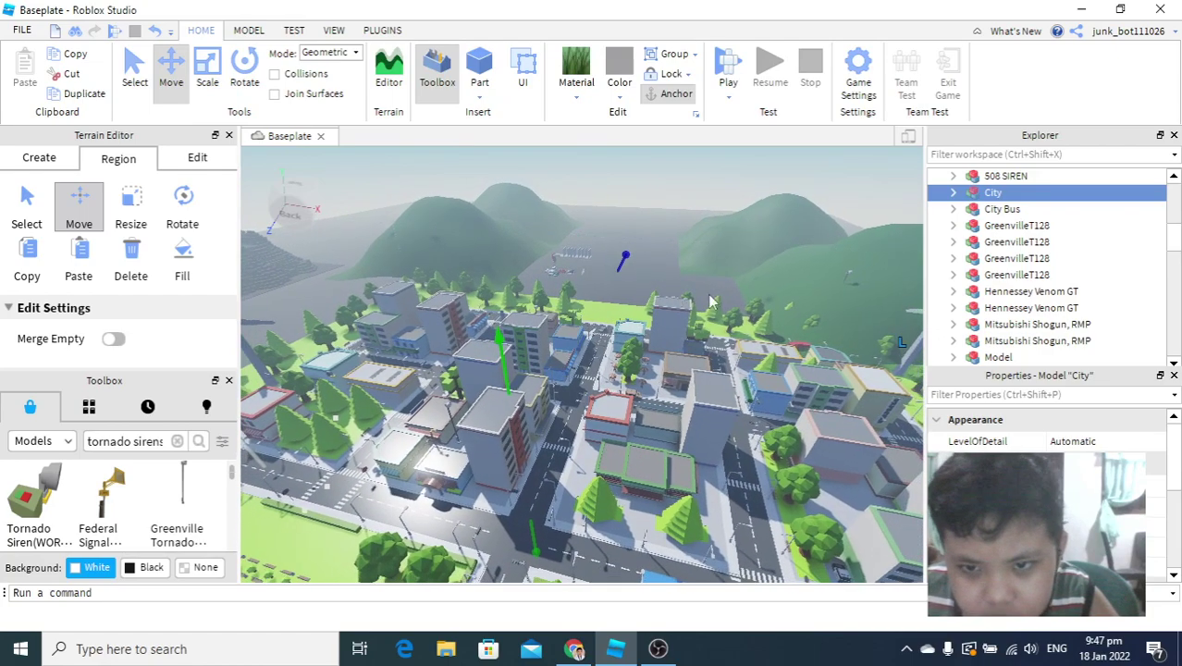
pyautogui.click(735, 269)
pyautogui.moveTo(735, 269); pyautogui.dragTo(706, 243)
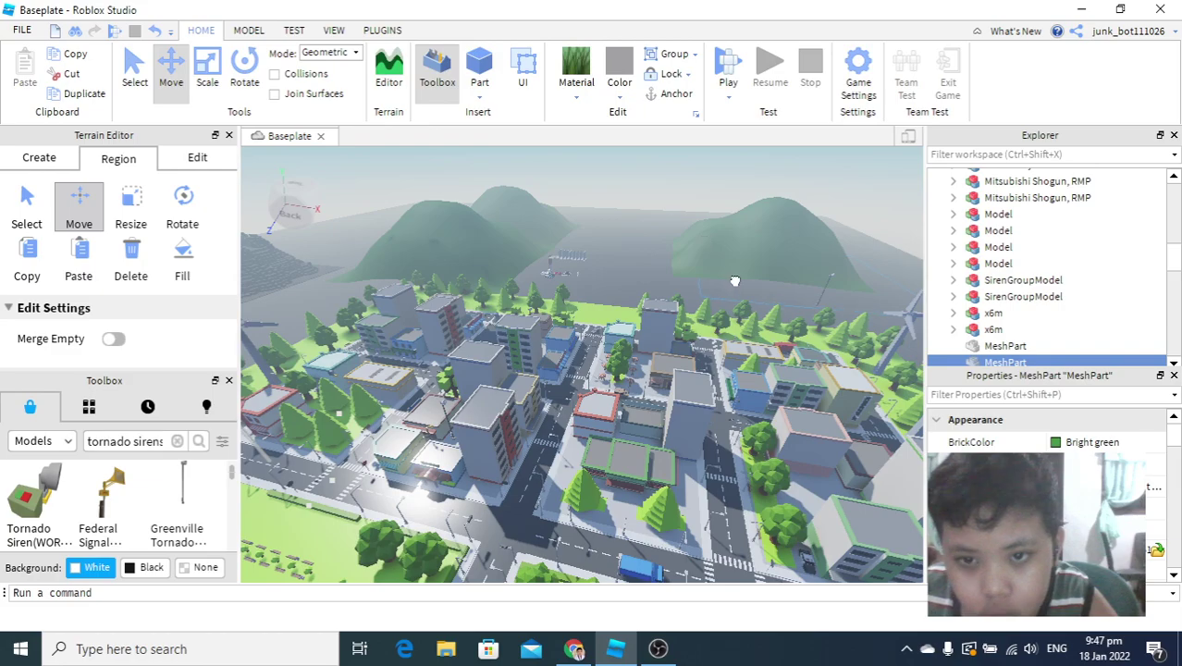
pyautogui.moveTo(735, 280); pyautogui.dragTo(752, 283)
pyautogui.moveTo(696, 252); pyautogui.dragTo(630, 251, button='right')
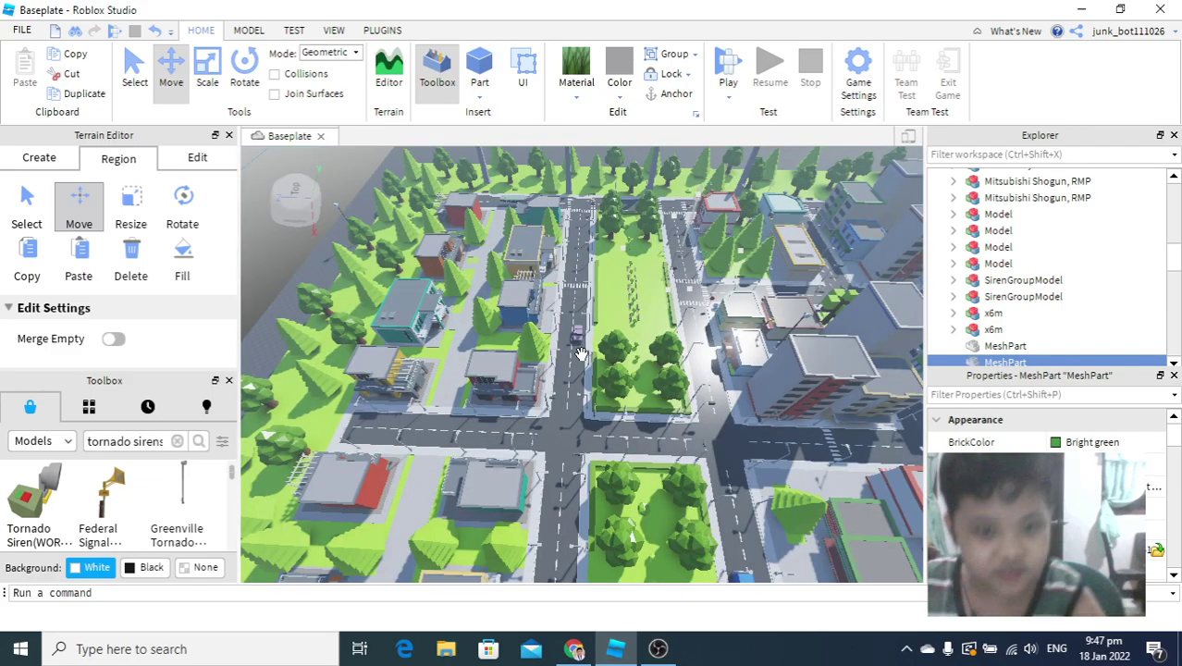
# - Examine the city's park, streets and houses, the car display between the hills, and the city's tree-lined edge at baseplate level
pyautogui.scroll(3, 581, 355)
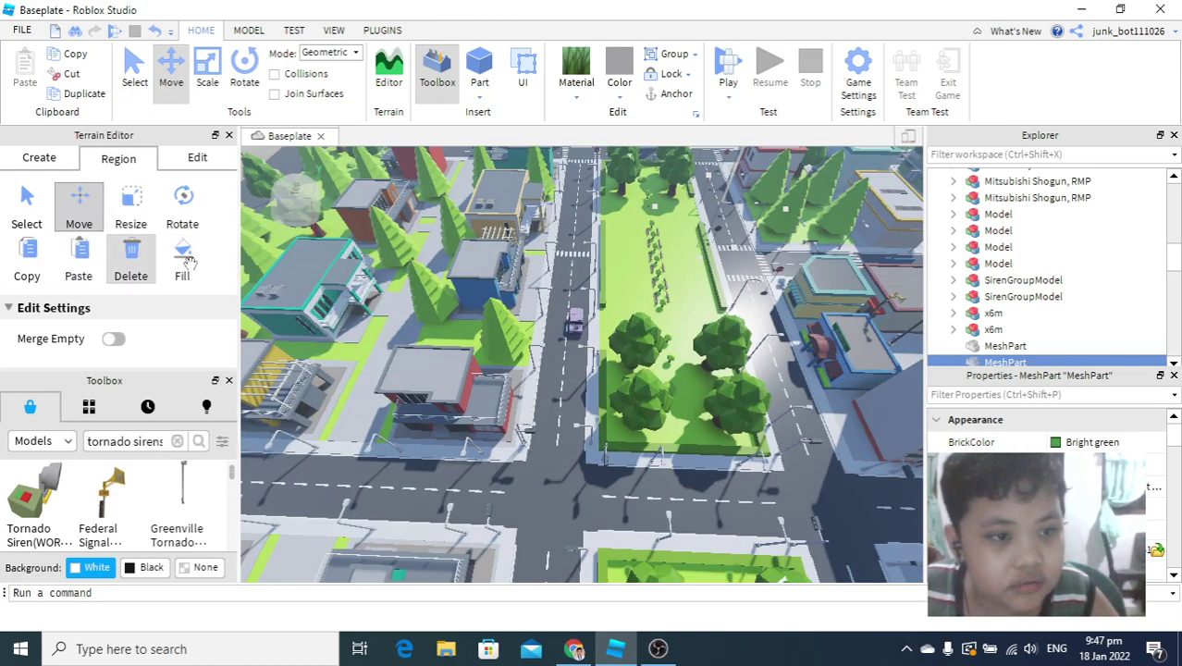
pyautogui.click(27, 209)
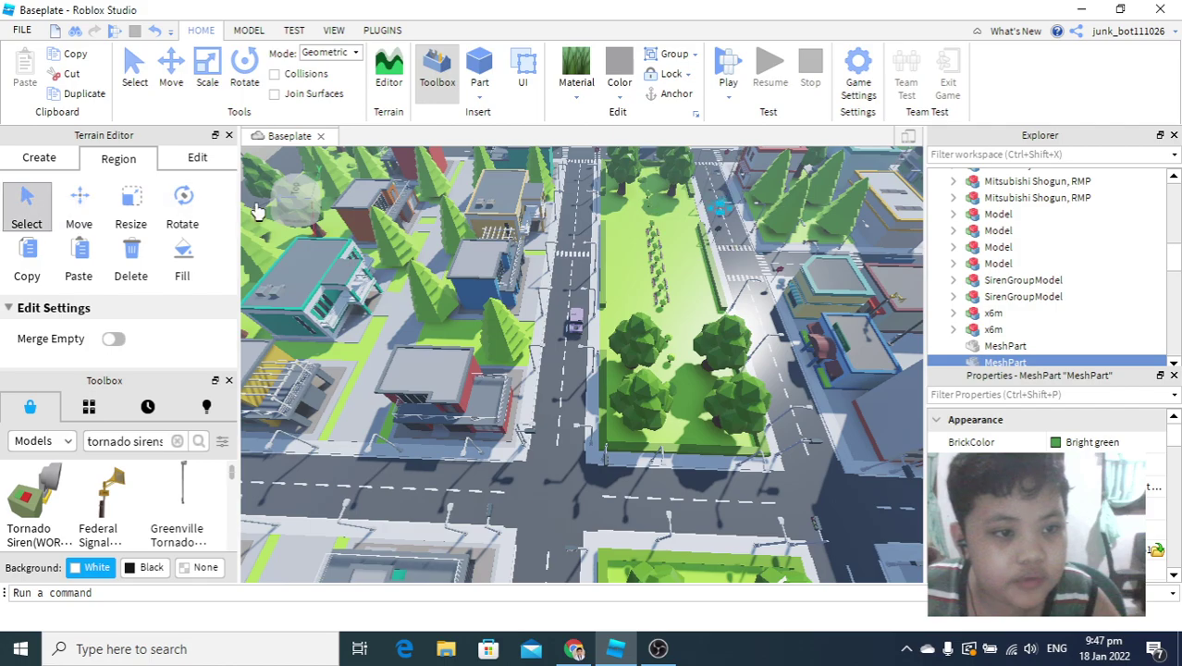
pyautogui.moveTo(680, 229); pyautogui.dragTo(678, 233, button='right')
pyautogui.scroll(3, 529, 250)
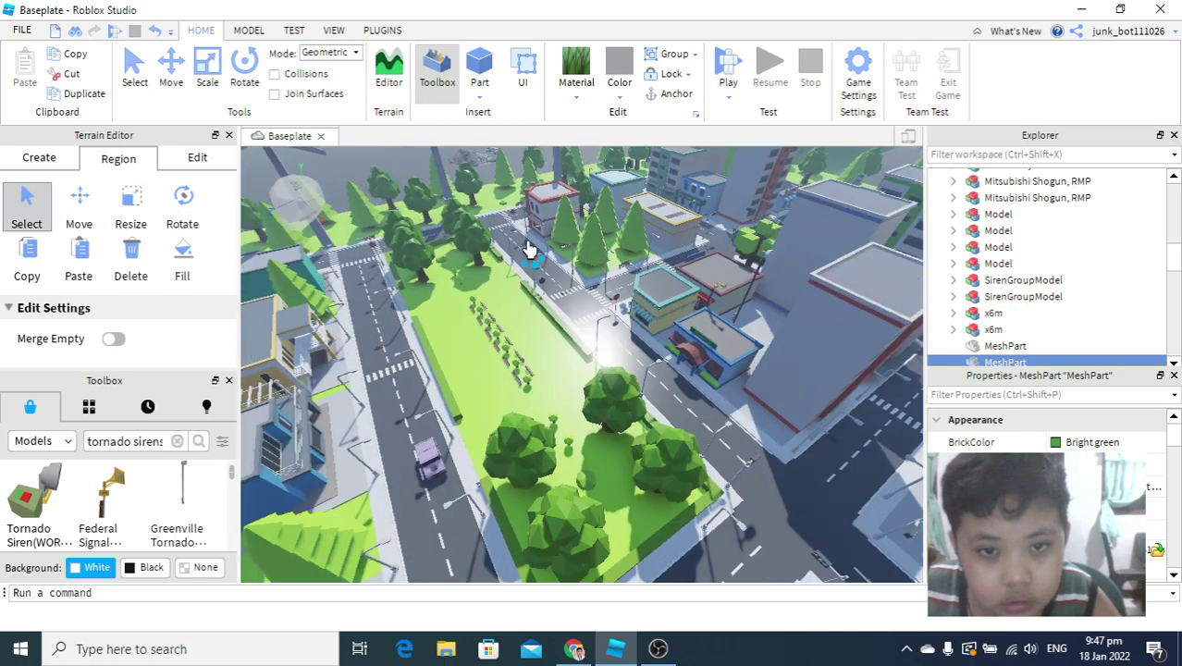
pyautogui.scroll(10, 569, 298)
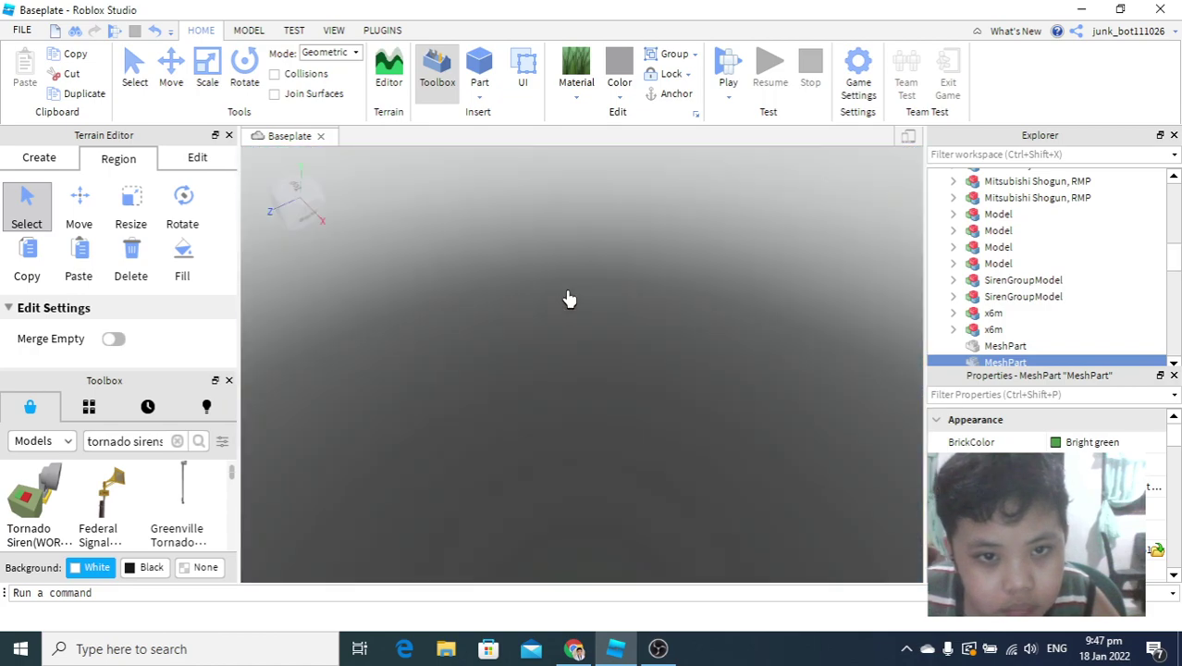
pyautogui.moveTo(569, 298)
pyautogui.mouseDown(button='right')
pyautogui.moveTo(615, 306)
pyautogui.moveTo(568, 297)
pyautogui.mouseUp(button='right')
pyautogui.scroll(-8, 569, 299)
pyautogui.scroll(-6, 568, 297)
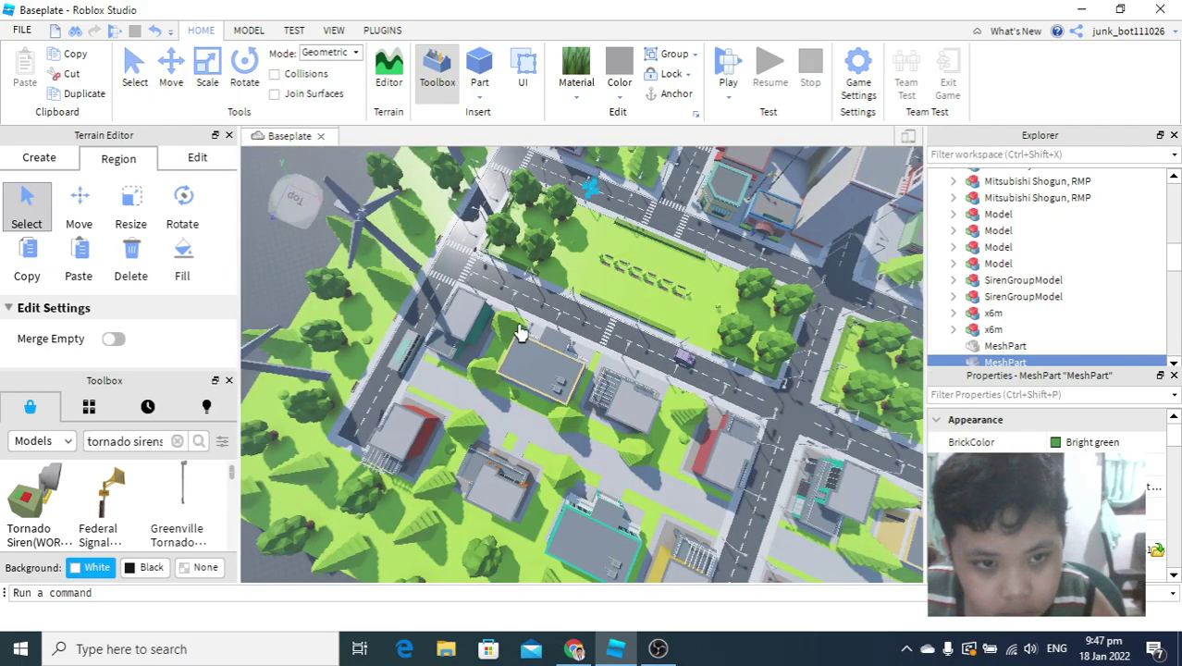
pyautogui.moveTo(436, 413); pyautogui.dragTo(436, 416, button='right')
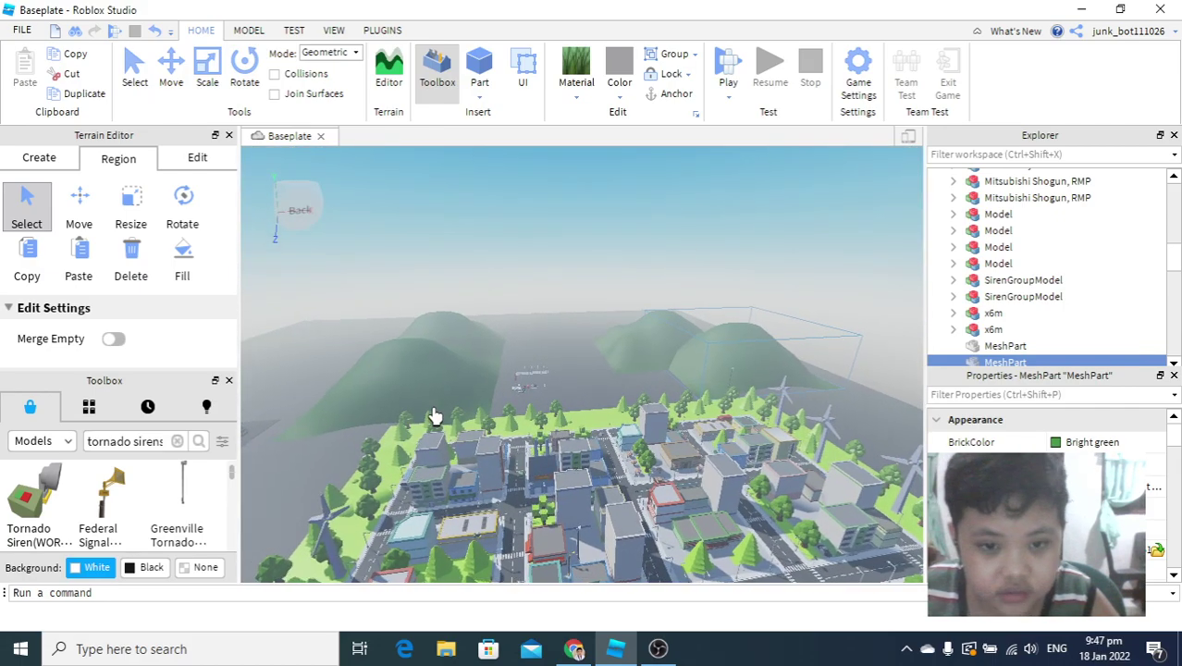
pyautogui.scroll(4, 436, 417)
pyautogui.scroll(10, 532, 416)
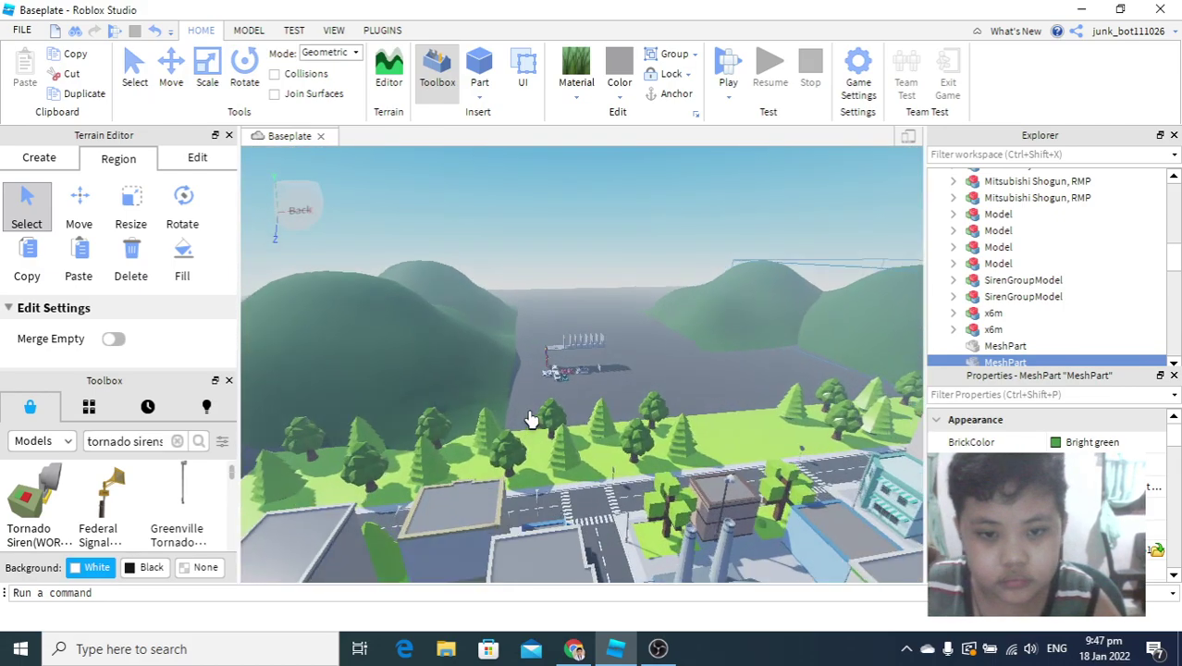
pyautogui.moveTo(535, 411); pyautogui.dragTo(549, 383, button='right')
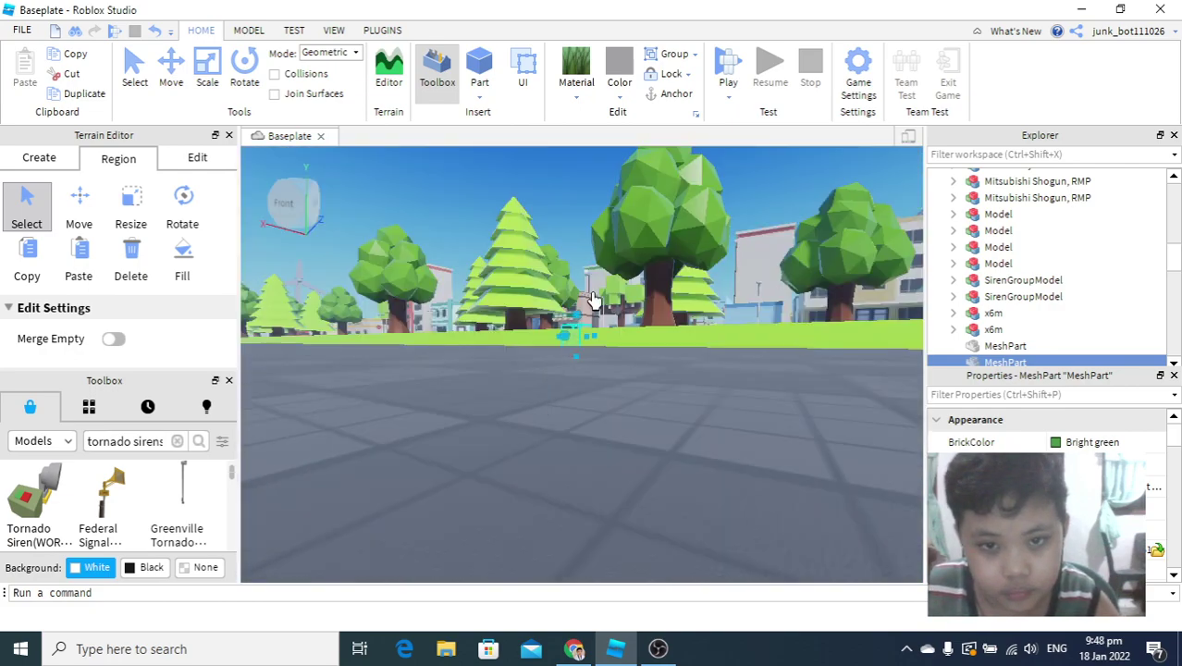
pyautogui.moveTo(706, 265); pyautogui.dragTo(706, 267, button='right')
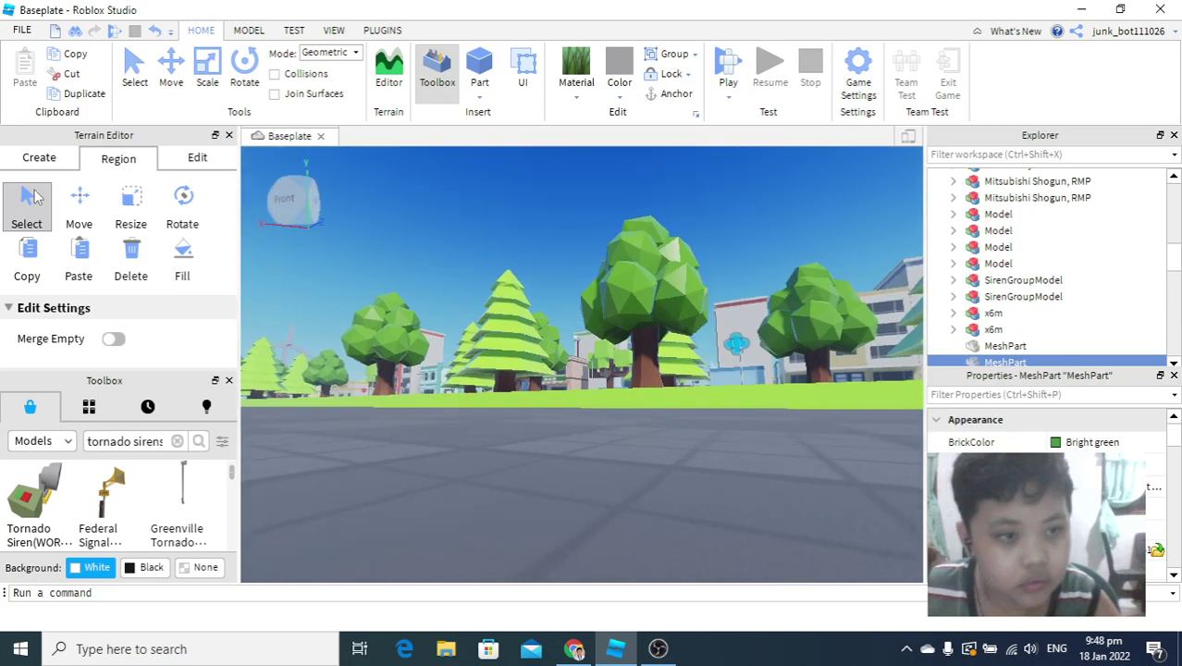
# - Select the City model at its tree-lined edge and adjust its position slightly
pyautogui.click(78, 208)
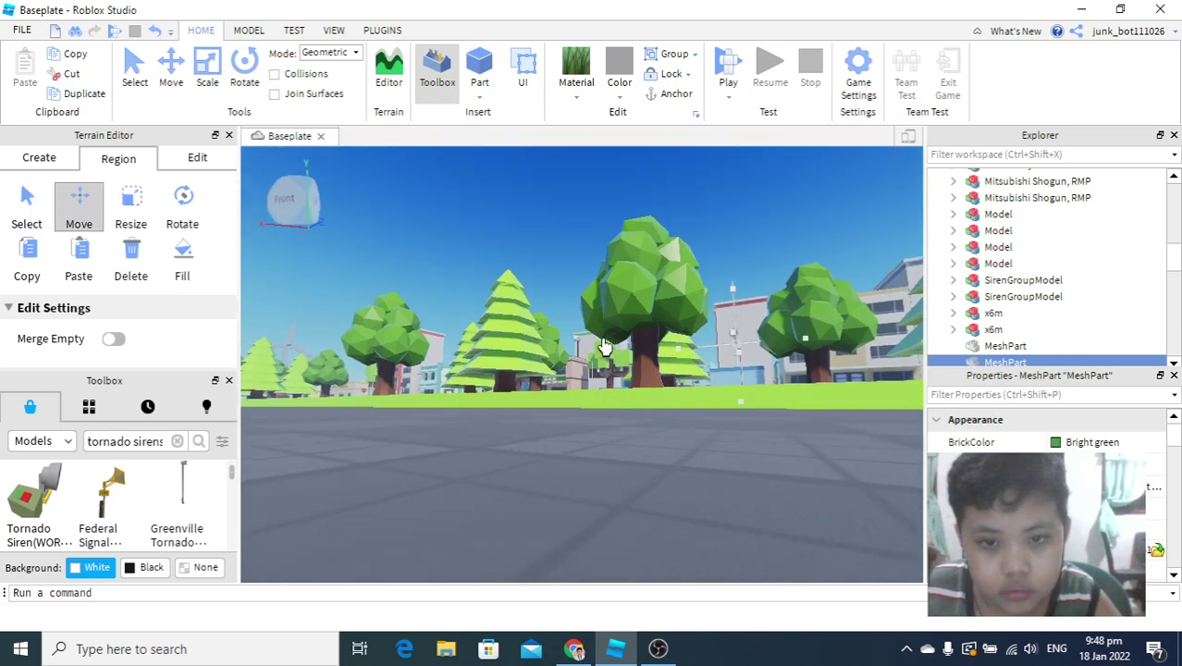
pyautogui.moveTo(648, 310); pyautogui.dragTo(649, 277, button='right')
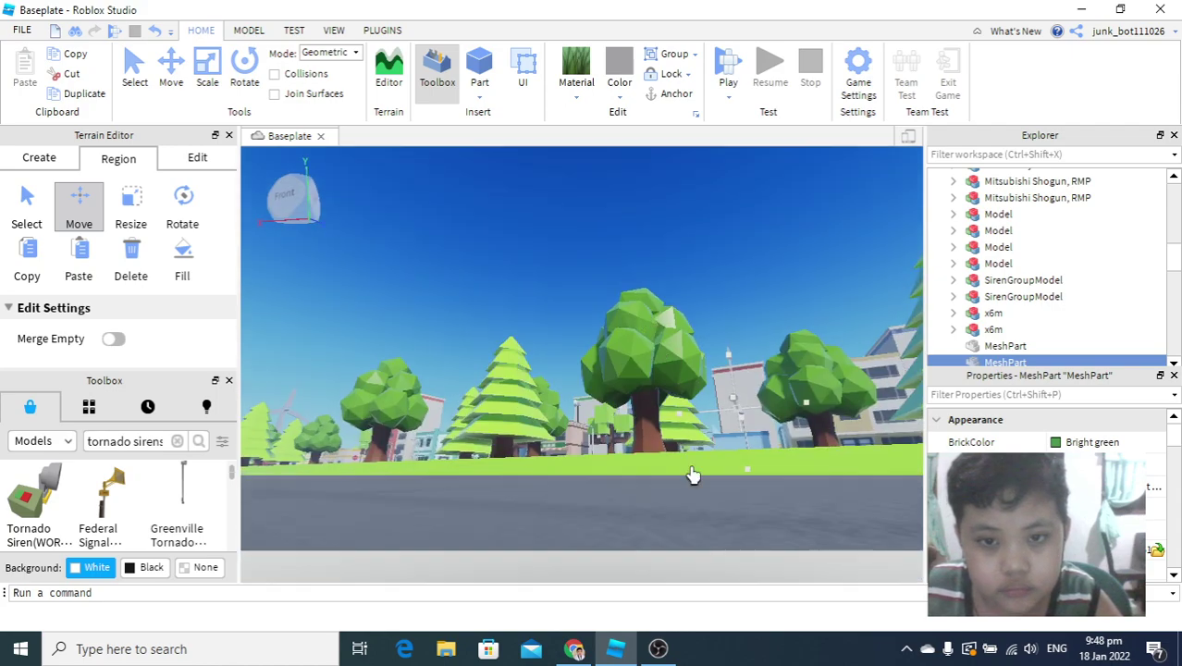
pyautogui.moveTo(703, 467); pyautogui.dragTo(710, 508, button='right')
pyautogui.moveTo(375, 300); pyautogui.dragTo(388, 276, button='right')
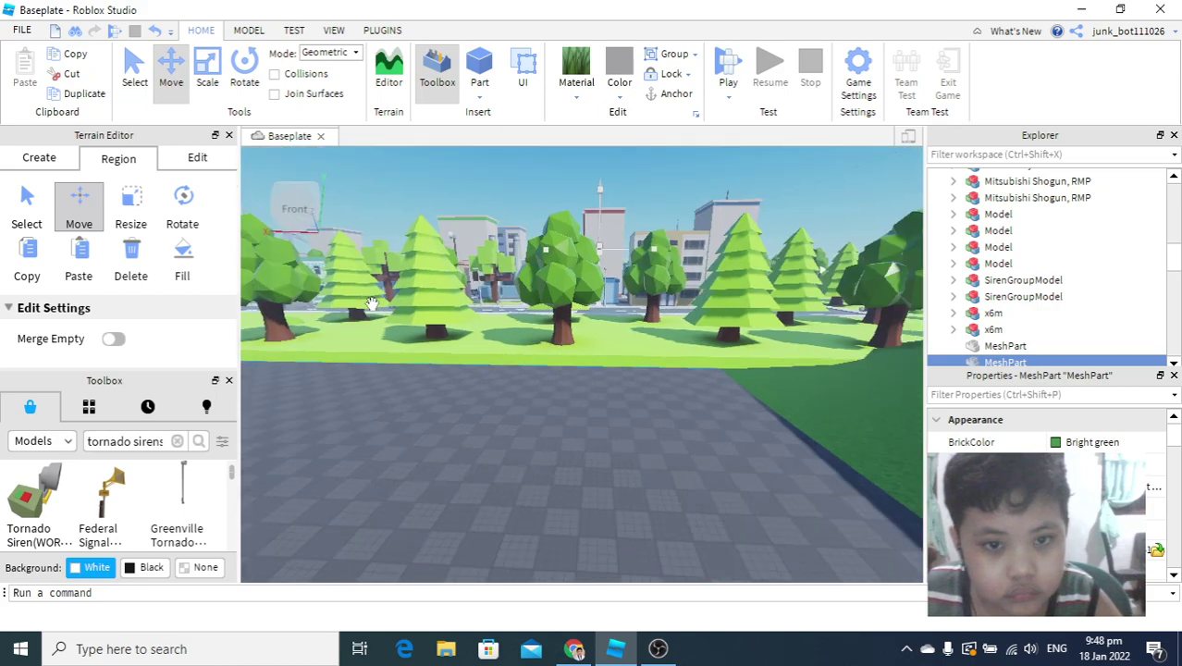
pyautogui.scroll(3, 379, 302)
pyautogui.click(507, 348)
pyautogui.moveTo(482, 360); pyautogui.dragTo(502, 362)
# - Examine the underside of the city, then its buildings, streets and wind turbines from the outer side
pyautogui.scroll(8, 591, 345)
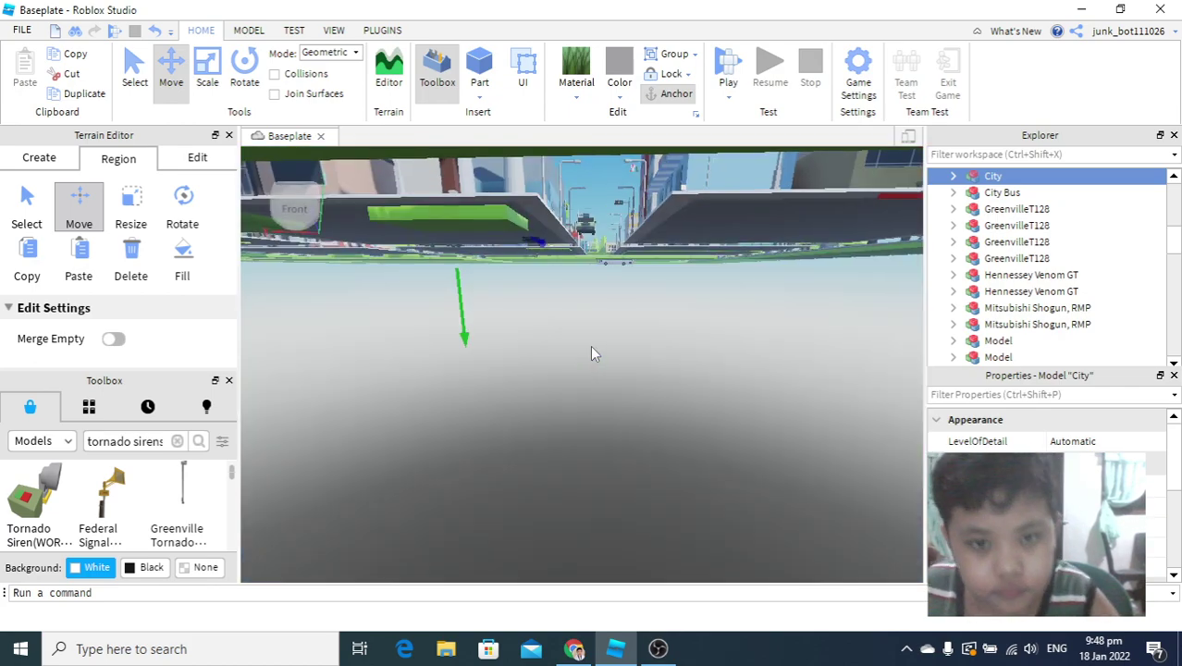
pyautogui.scroll(-3, 591, 345)
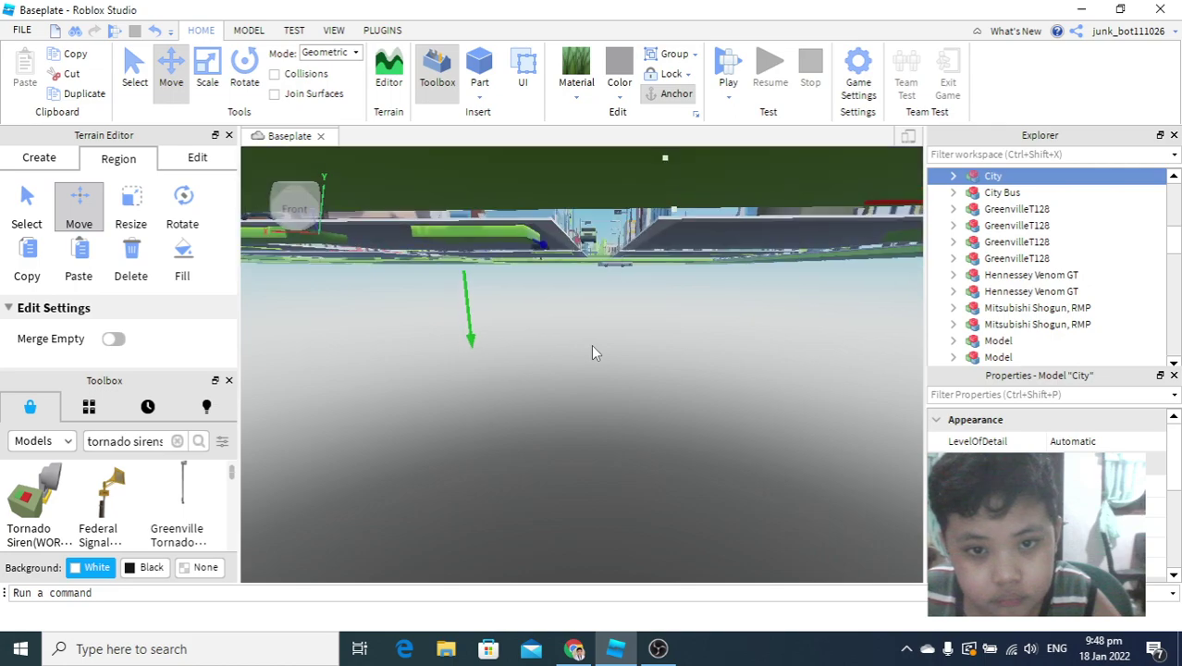
pyautogui.moveTo(530, 250); pyautogui.dragTo(662, 528, button='right')
pyautogui.scroll(5, 657, 398)
pyautogui.press('w')
pyautogui.scroll(-5, 662, 528)
pyautogui.scroll(-10, 663, 528)
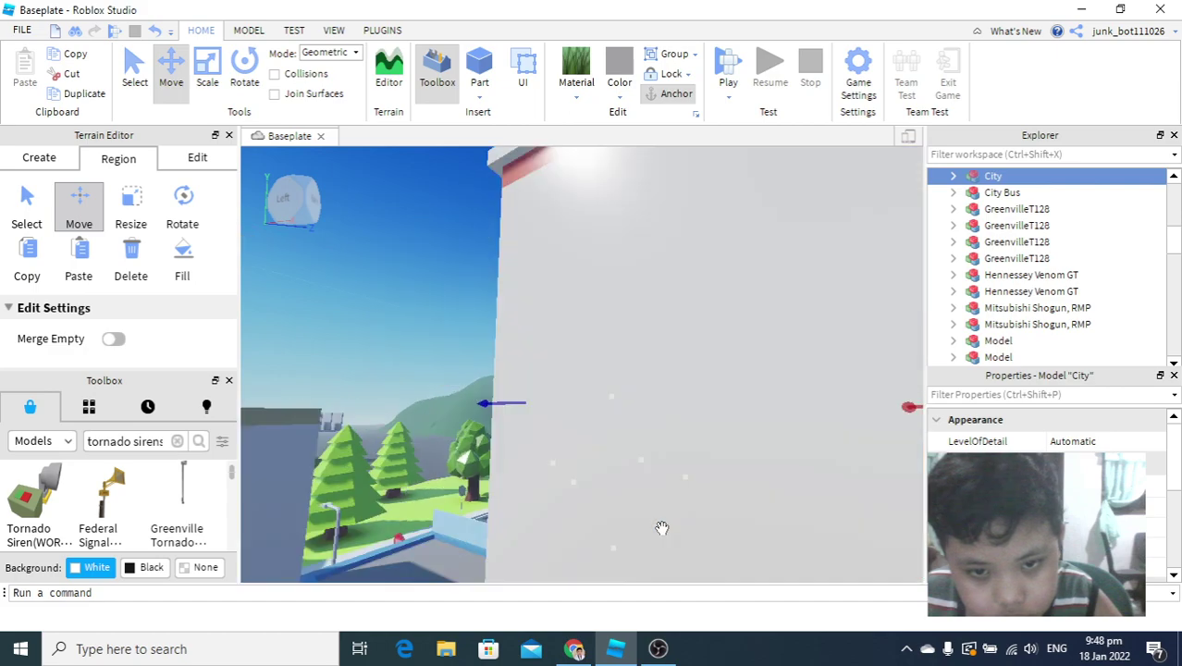
pyautogui.moveTo(661, 528); pyautogui.dragTo(504, 507, button='right')
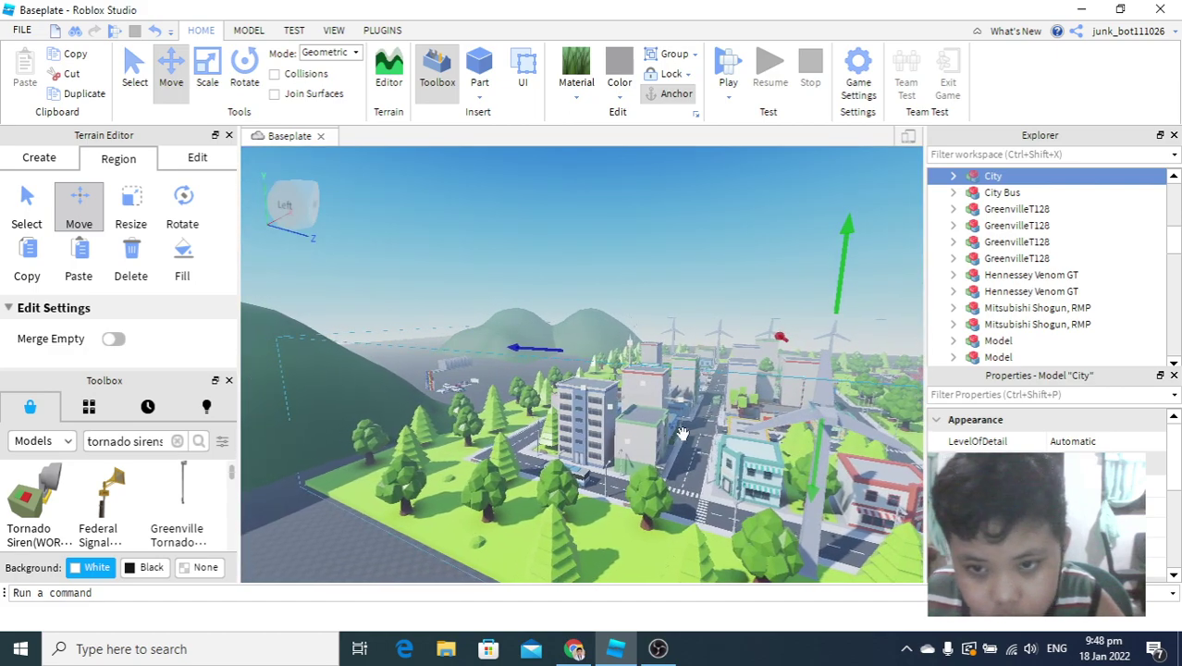
pyautogui.scroll(7, 719, 440)
pyautogui.scroll(-3, 719, 440)
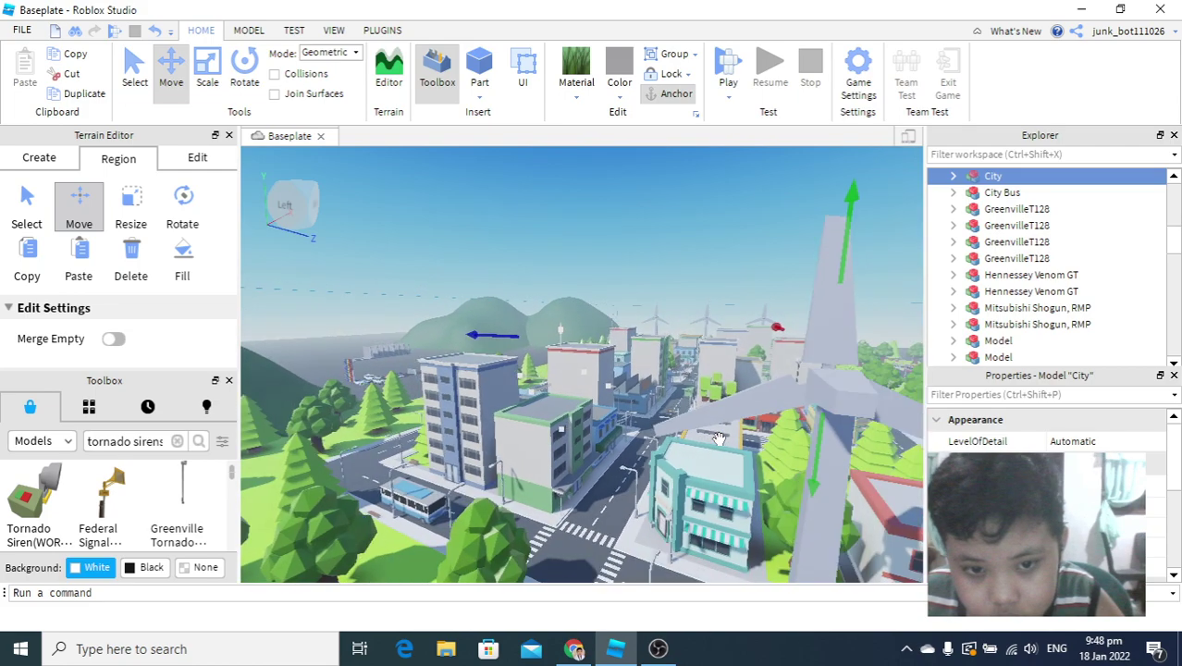
pyautogui.scroll(-5, 810, 461)
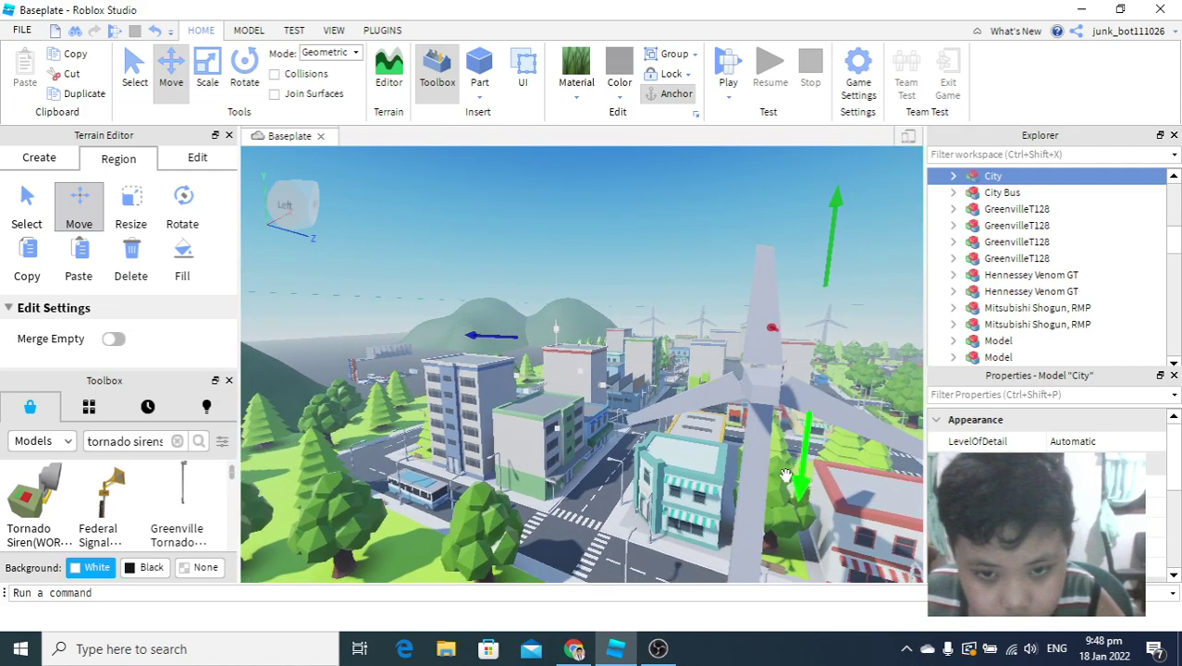
# - Lower the City model slightly, keeping its grass and roads just above the baseplate
pyautogui.moveTo(431, 506); pyautogui.dragTo(468, 468, button='right')
pyautogui.scroll(4, 407, 540)
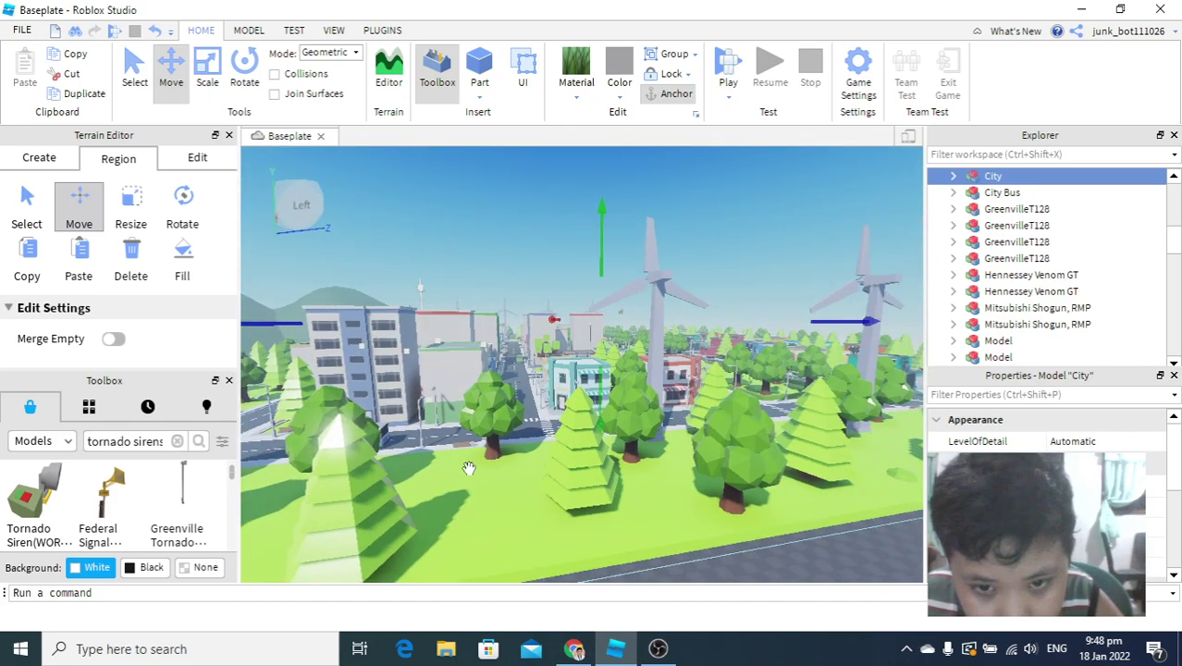
pyautogui.moveTo(601, 396); pyautogui.dragTo(609, 396)
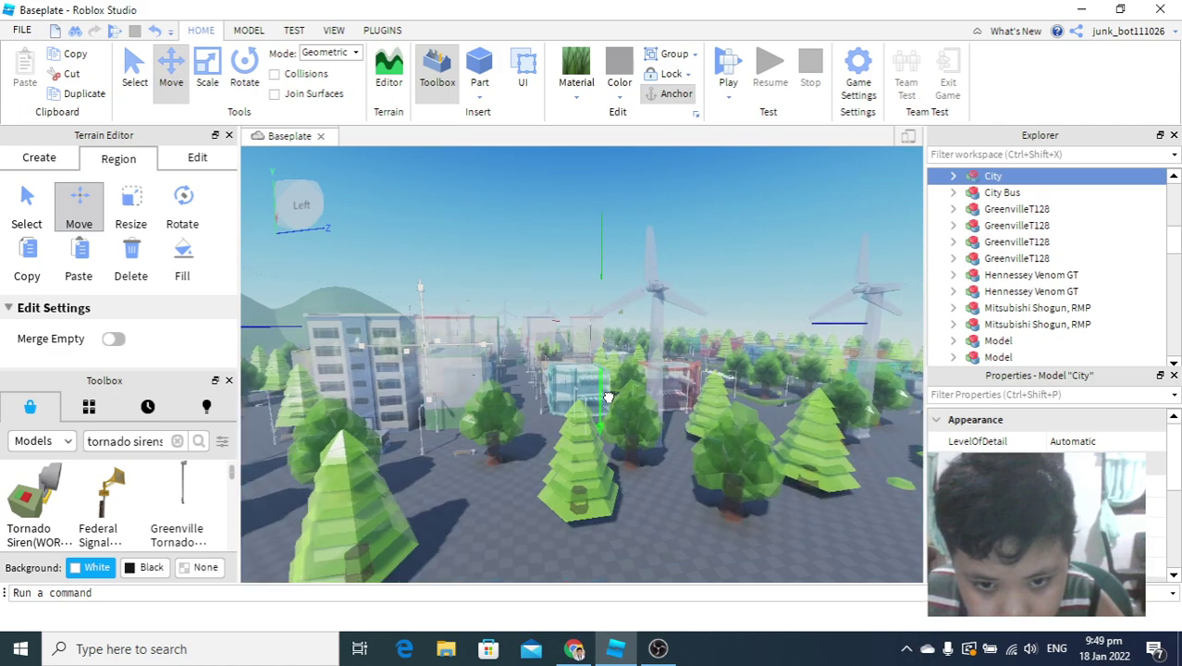
pyautogui.rightClick(609, 400)
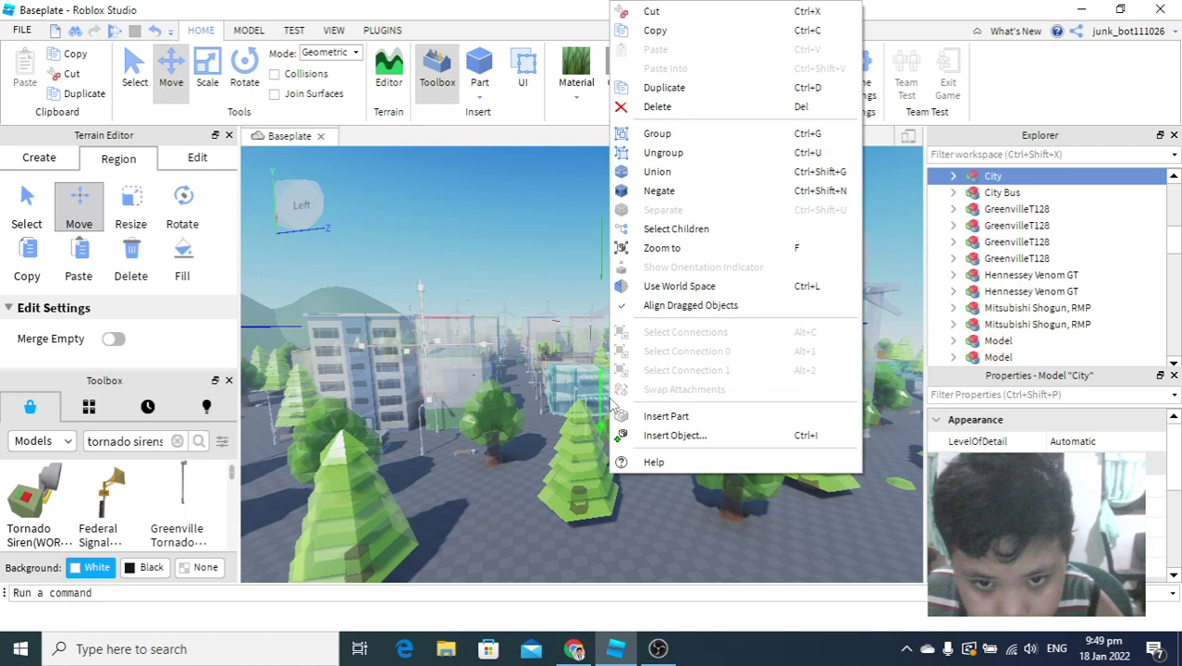
pyautogui.click(594, 400)
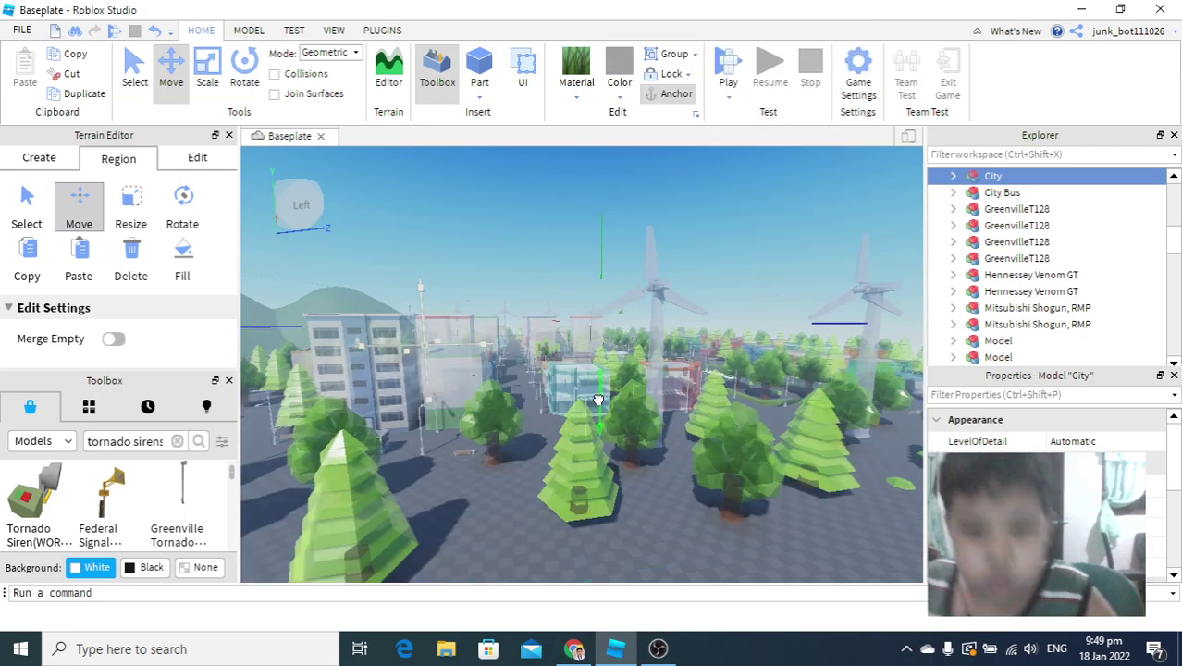
pyautogui.moveTo(598, 397); pyautogui.dragTo(597, 395)
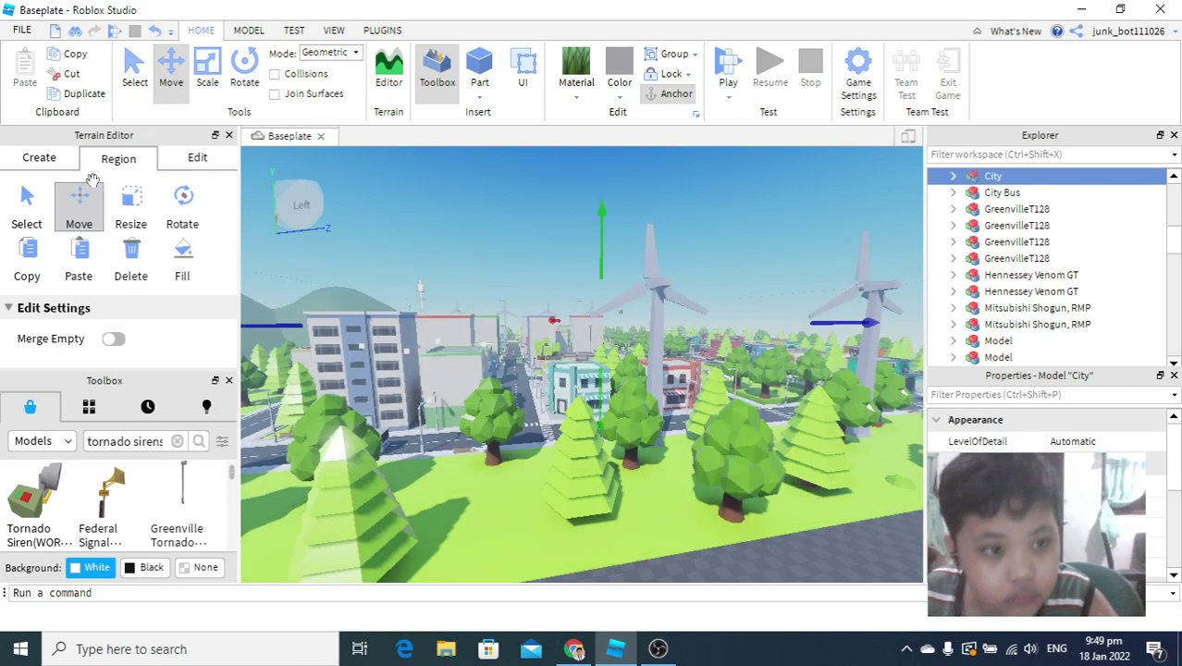
pyautogui.click(18, 222)
pyautogui.click(70, 218)
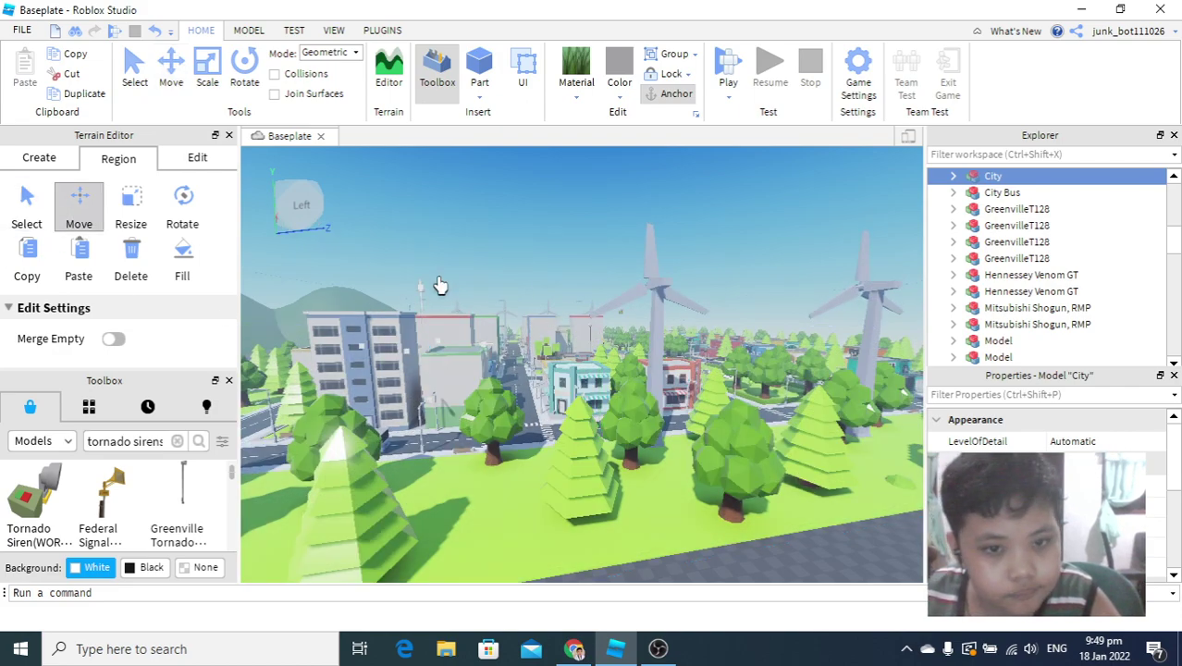
# - Examine the city's main street, building rooftops and the sirens standing between the buildings
pyautogui.scroll(1, 373, 257)
pyautogui.scroll(6, 509, 326)
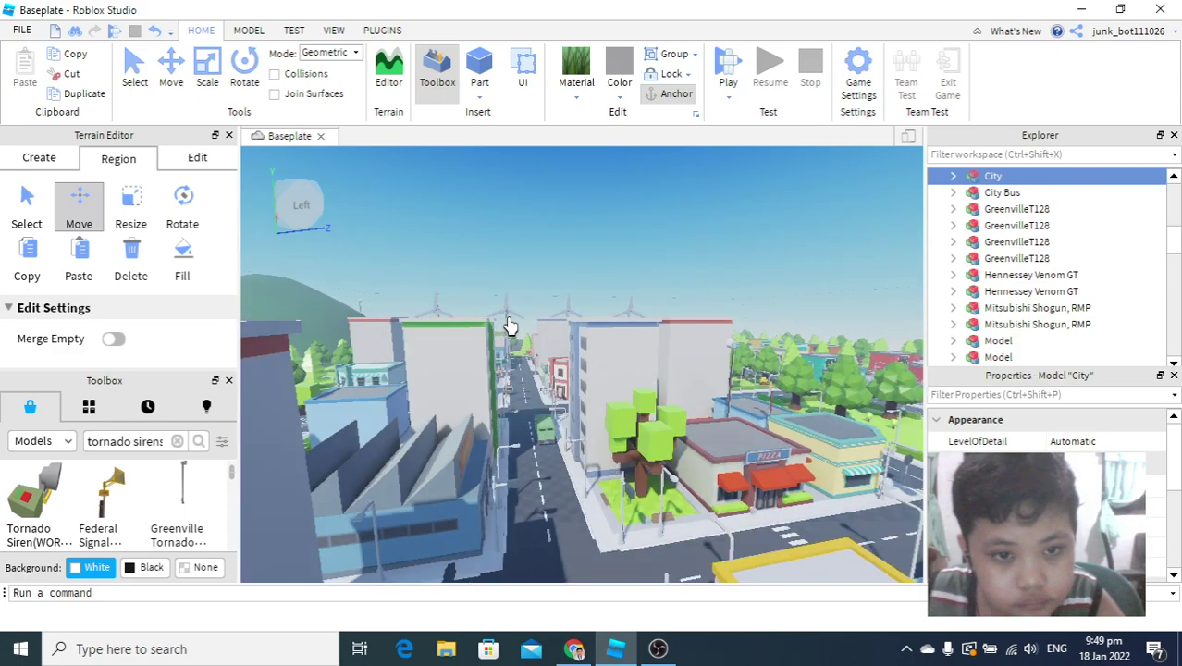
pyautogui.scroll(-3, 509, 326)
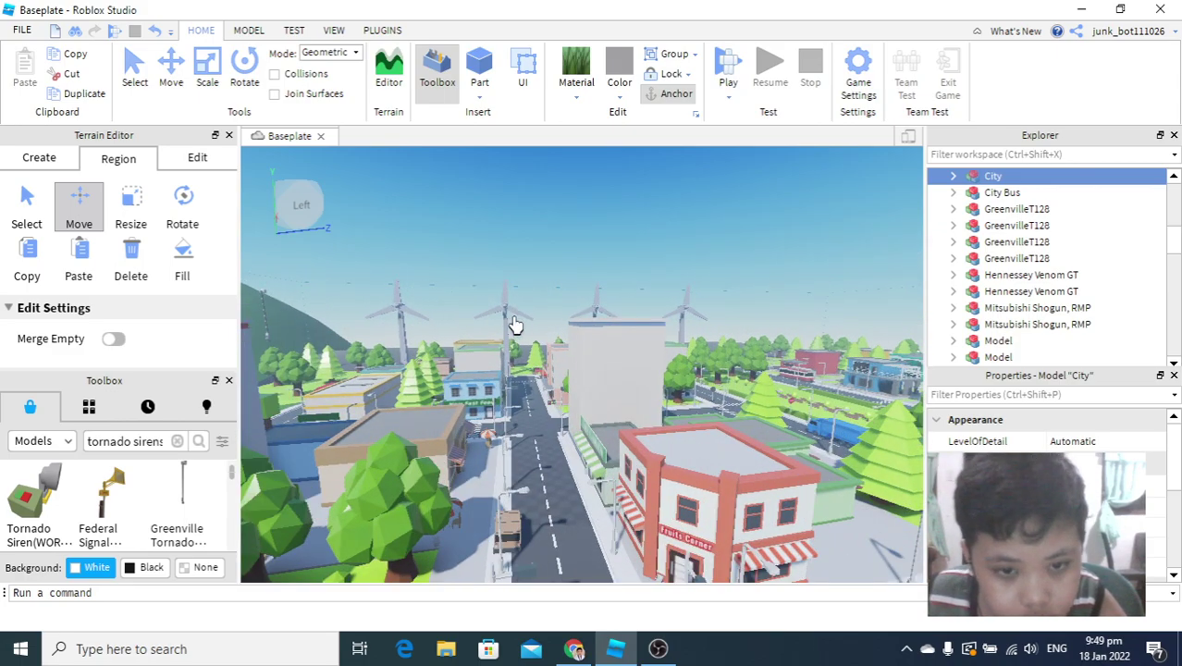
pyautogui.scroll(-2, 536, 291)
pyautogui.moveTo(536, 293); pyautogui.dragTo(536, 293, button='right')
pyautogui.scroll(-6, 537, 292)
pyautogui.scroll(5, 536, 292)
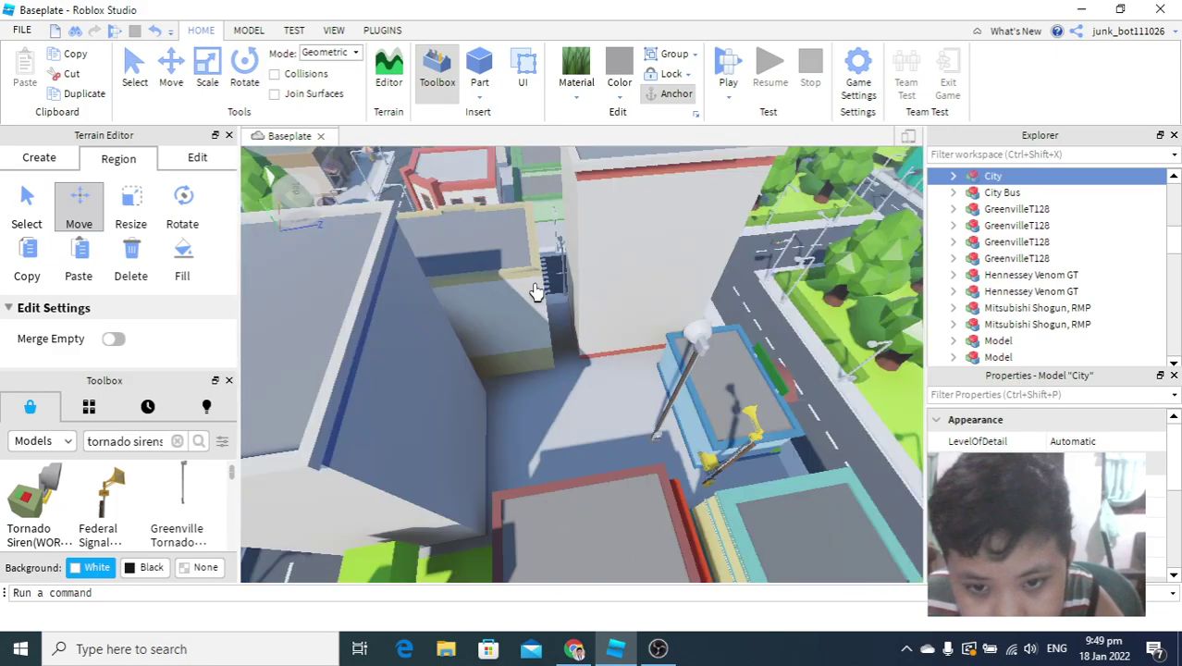
# - Move the GreenvilleT128 siren pole standing between the downtown buildings out to the wind turbine side of the city
pyautogui.scroll(5, 537, 293)
pyautogui.moveTo(536, 293)
pyautogui.mouseDown(button='right')
pyautogui.moveTo(572, 284)
pyautogui.moveTo(537, 291)
pyautogui.mouseUp(button='right')
pyautogui.scroll(4, 540, 288)
pyautogui.scroll(10, 536, 291)
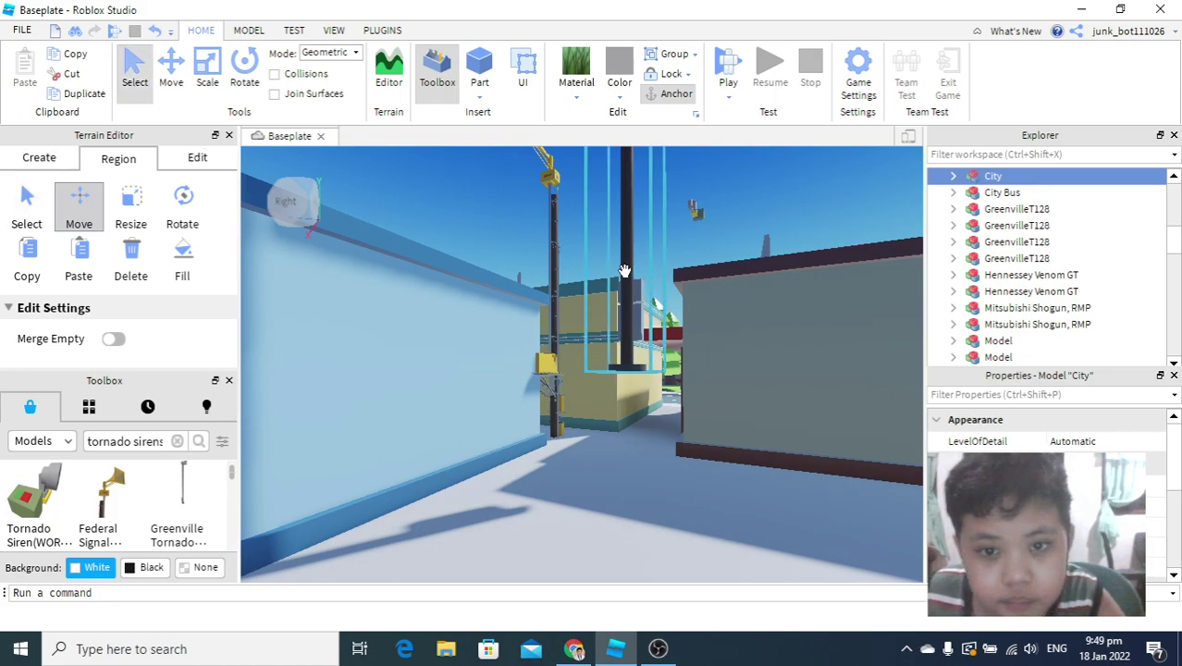
pyautogui.moveTo(621, 289); pyautogui.dragTo(551, 269)
pyautogui.scroll(2, 372, 313)
pyautogui.scroll(2, 527, 258)
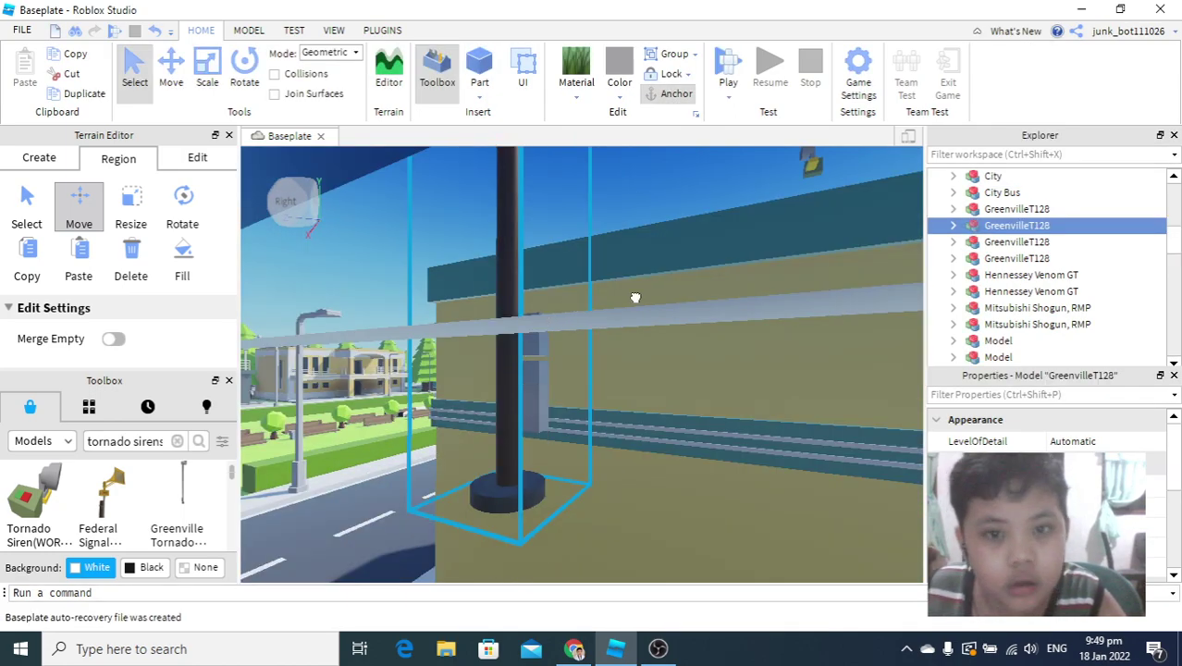
pyautogui.scroll(-10, 634, 296)
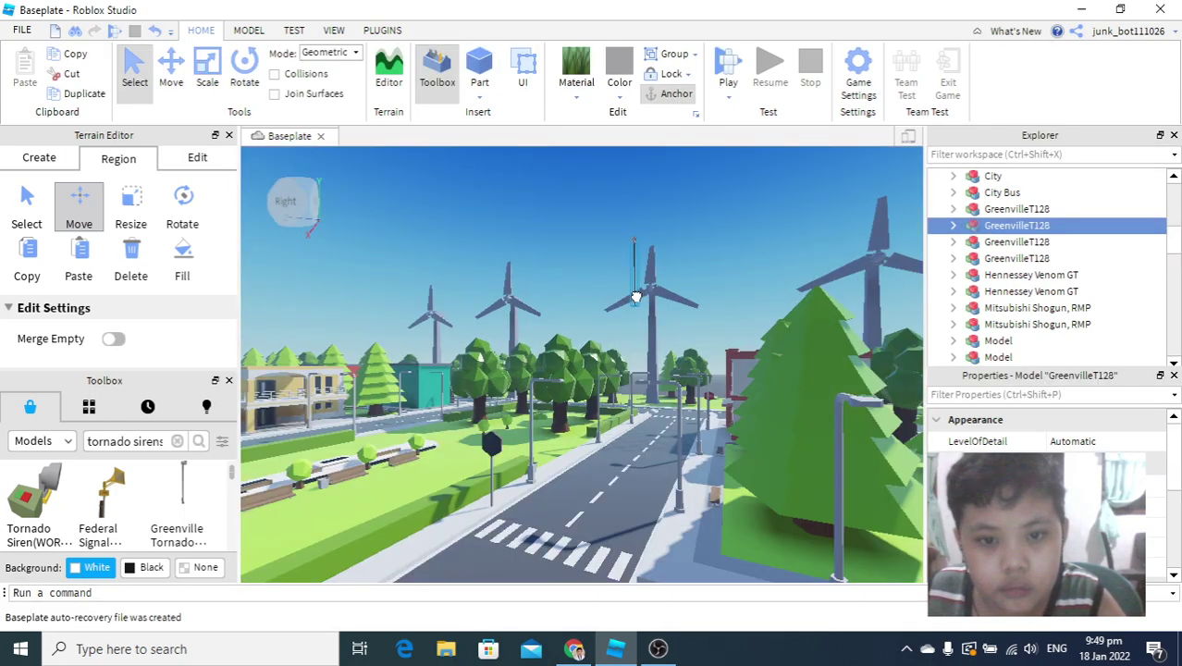
pyautogui.scroll(5, 634, 296)
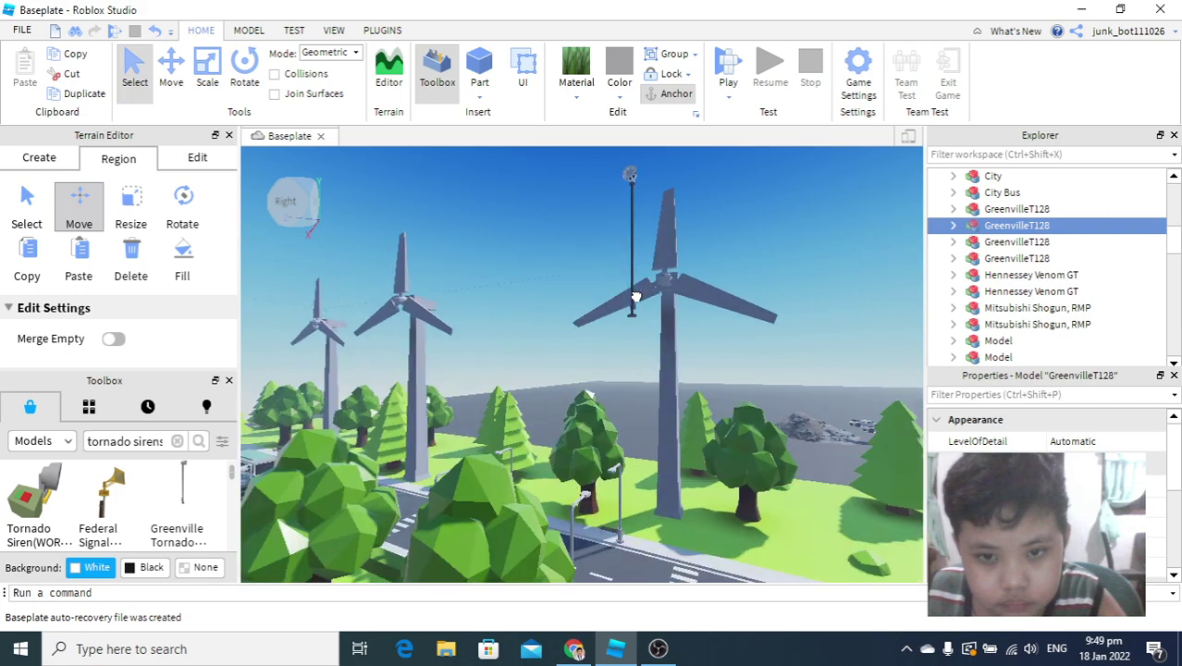
pyautogui.click(629, 286)
pyautogui.moveTo(629, 286); pyautogui.dragTo(804, 504)
# - Move the GreenvilleT128 siren beyond the city's edge onto the grass beside the round tree
pyautogui.moveTo(587, 297); pyautogui.dragTo(667, 357, button='right')
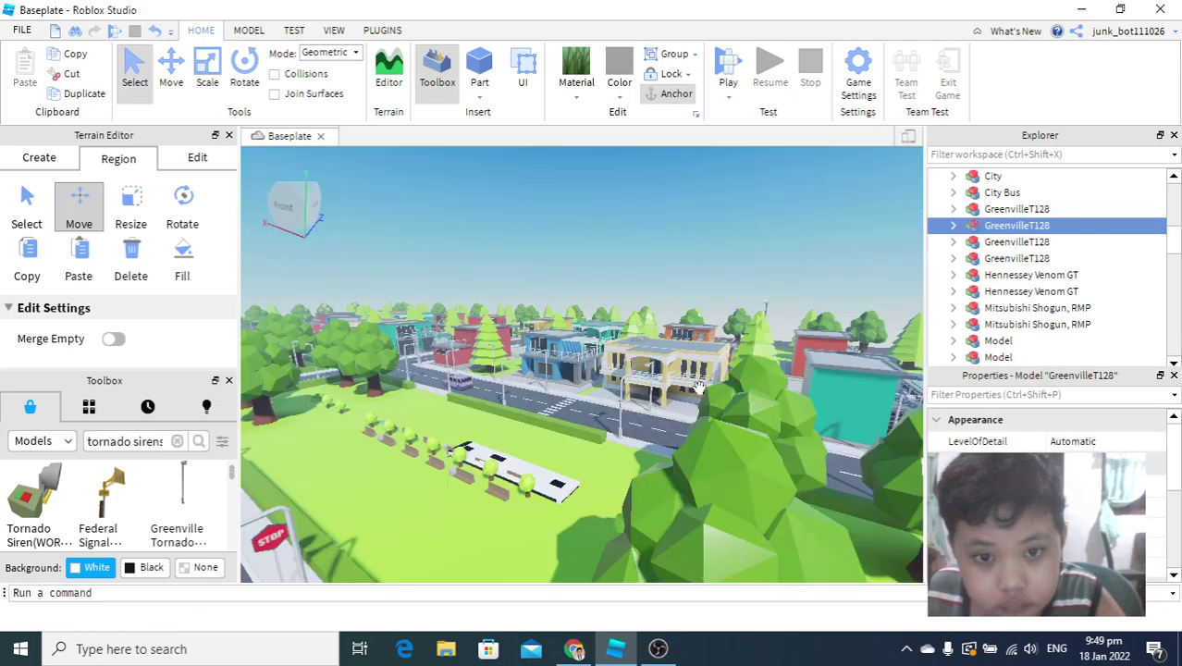
pyautogui.scroll(10, 760, 278)
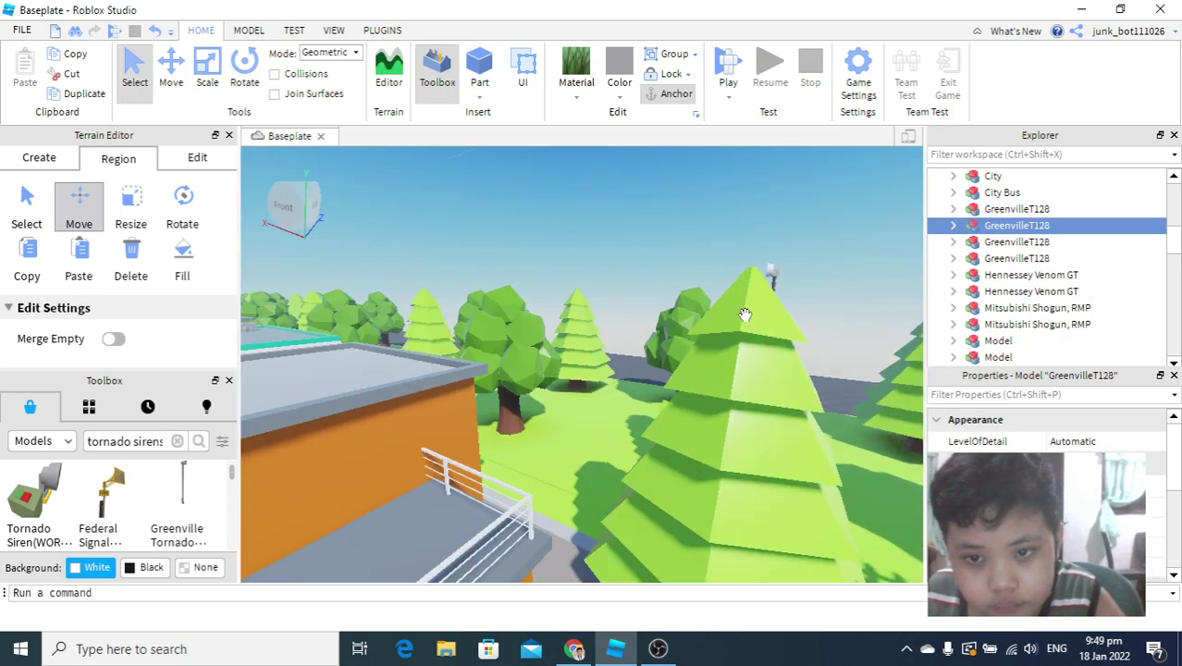
pyautogui.scroll(5, 744, 315)
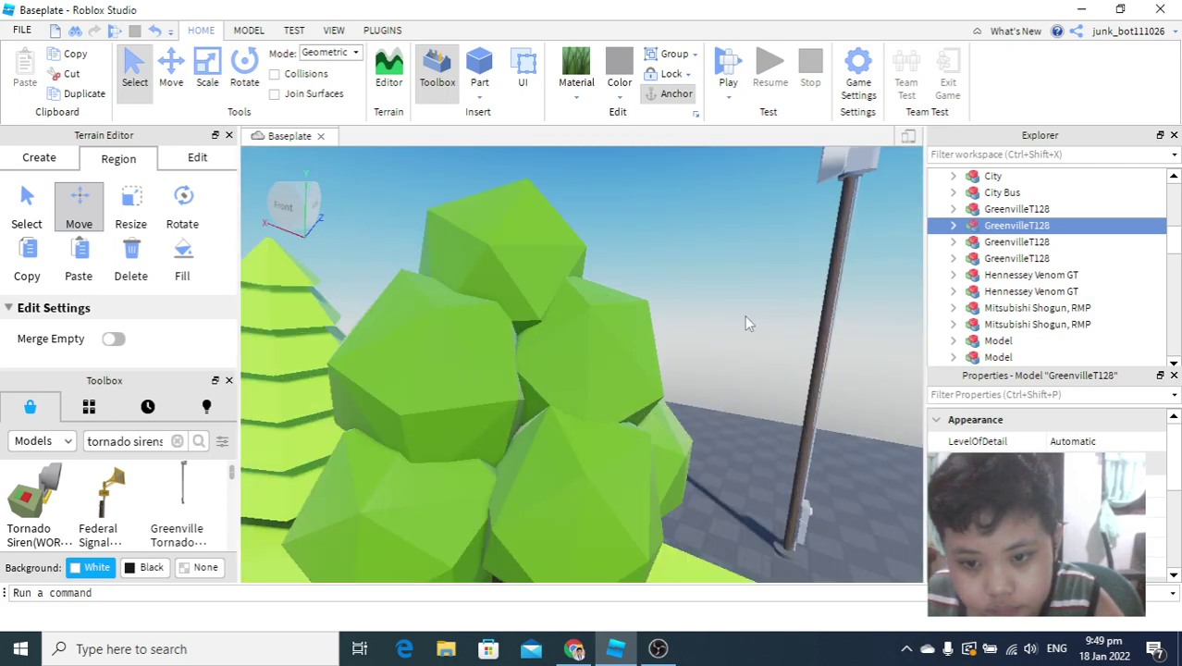
pyautogui.moveTo(812, 438); pyautogui.dragTo(715, 566)
pyautogui.scroll(-5, 729, 502)
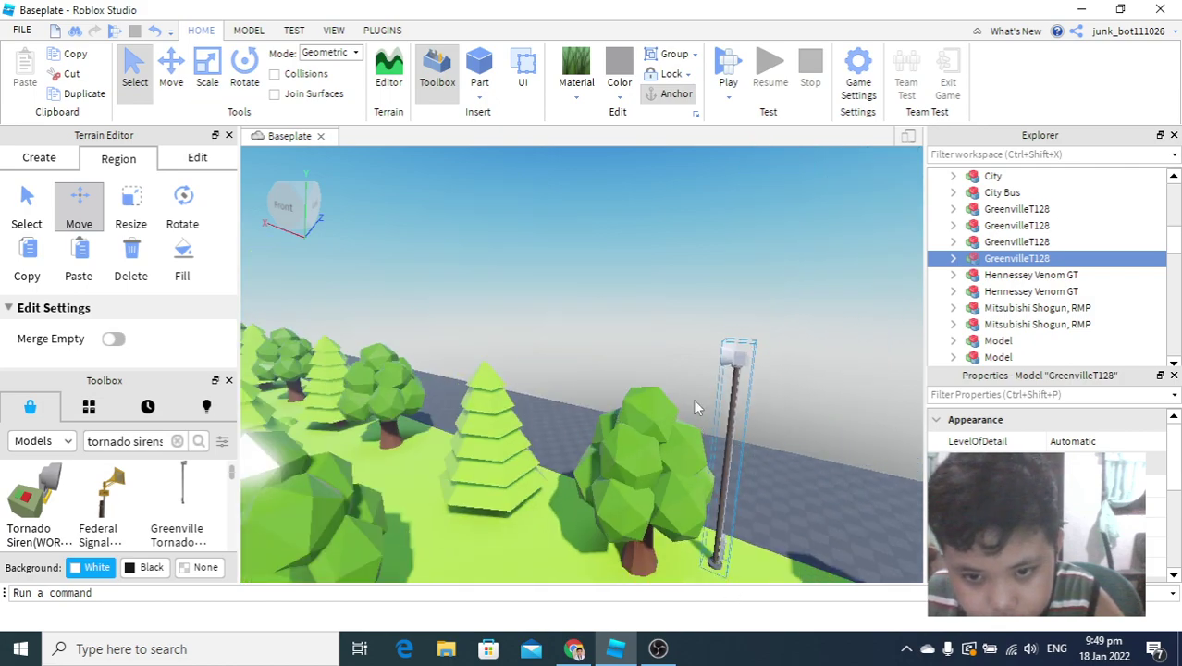
# - Select the GreenvilleT128 siren floating above the trees on the city's opposite edge and move it over the large green hill
pyautogui.moveTo(695, 401); pyautogui.dragTo(518, 357, button='right')
pyautogui.scroll(8, 689, 359)
pyautogui.scroll(10, 697, 278)
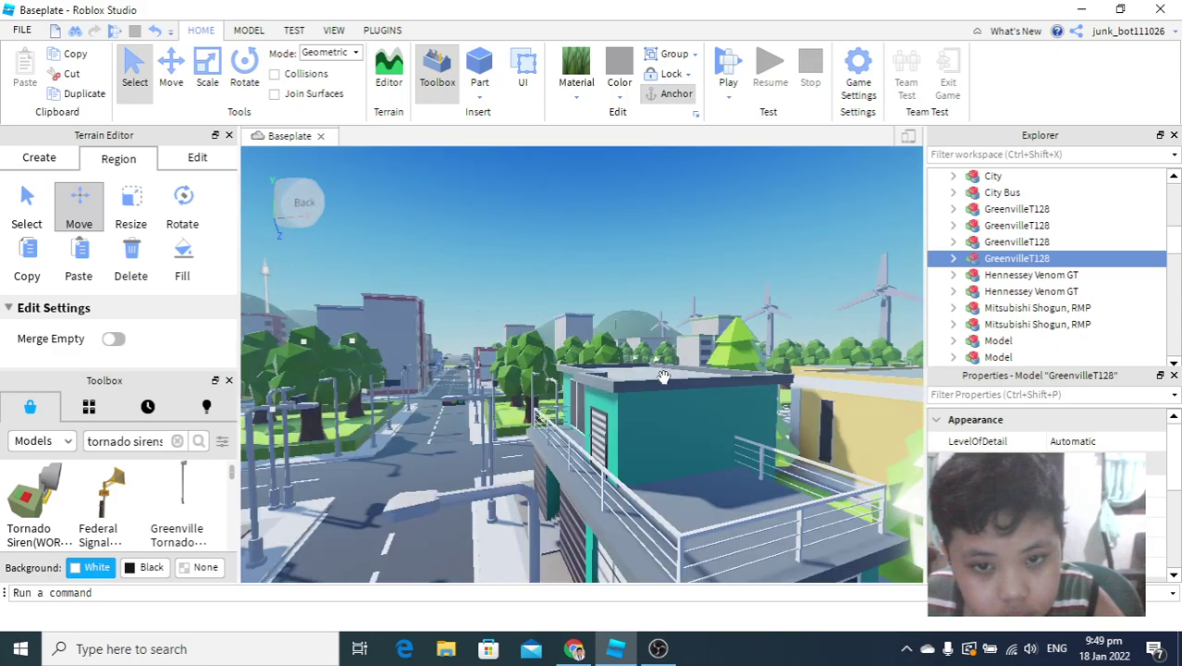
pyautogui.scroll(12, 582, 326)
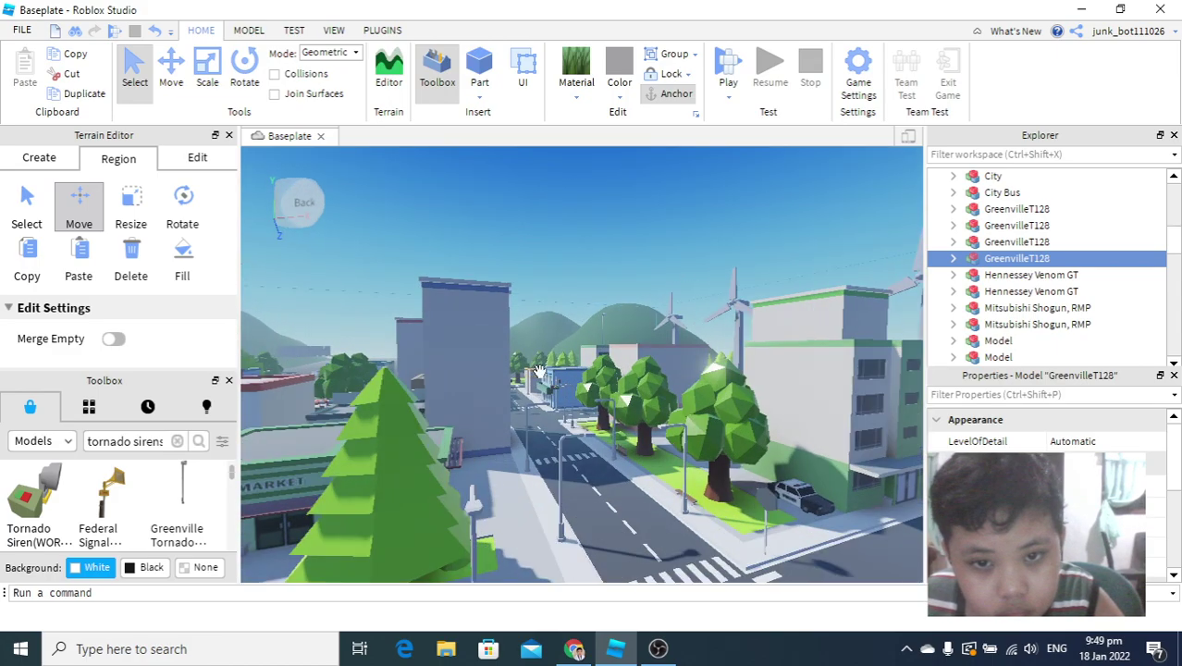
pyautogui.press('w')
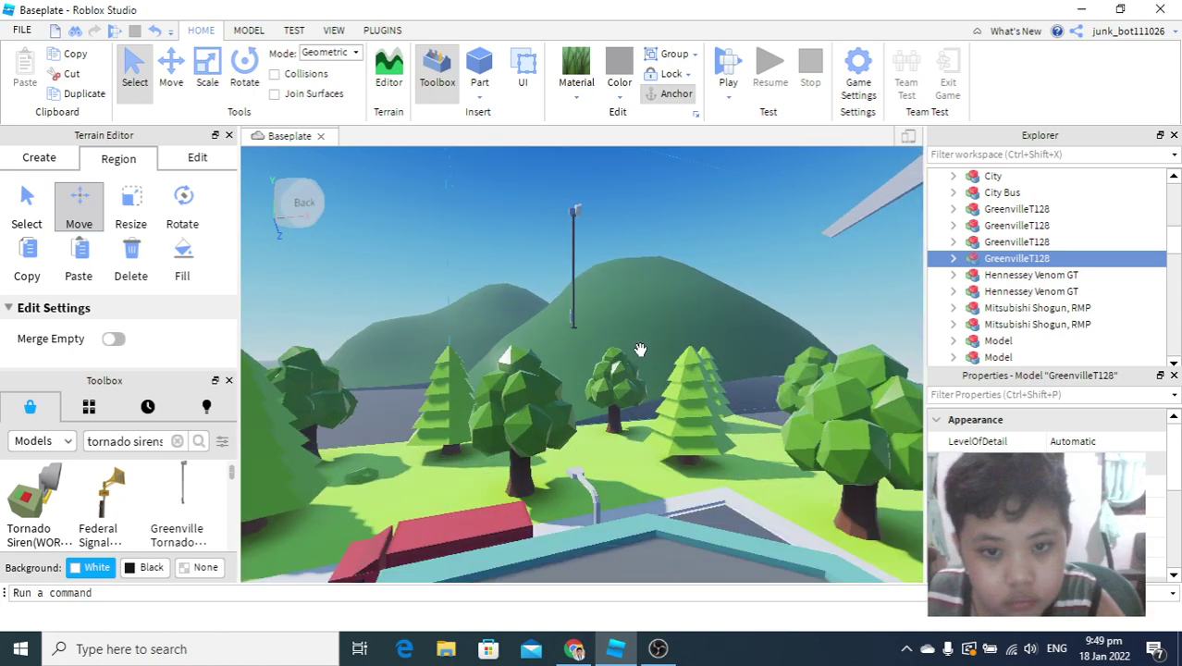
pyautogui.moveTo(641, 349); pyautogui.dragTo(634, 352, button='right')
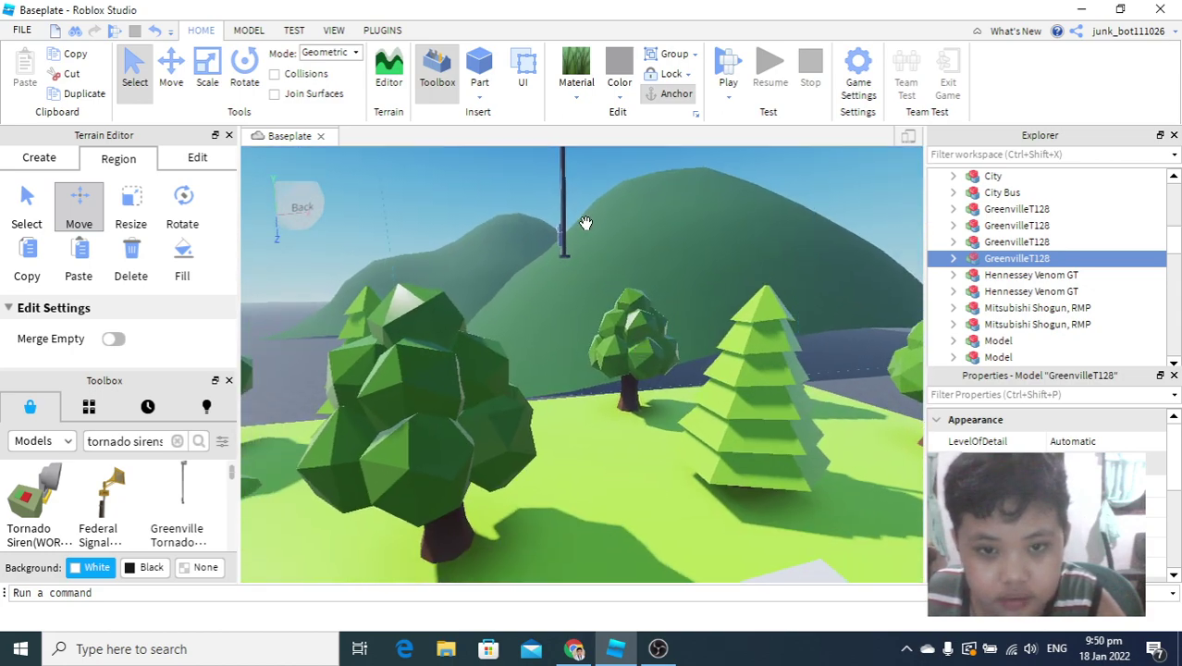
pyautogui.click(564, 211)
pyautogui.moveTo(563, 211); pyautogui.dragTo(628, 239)
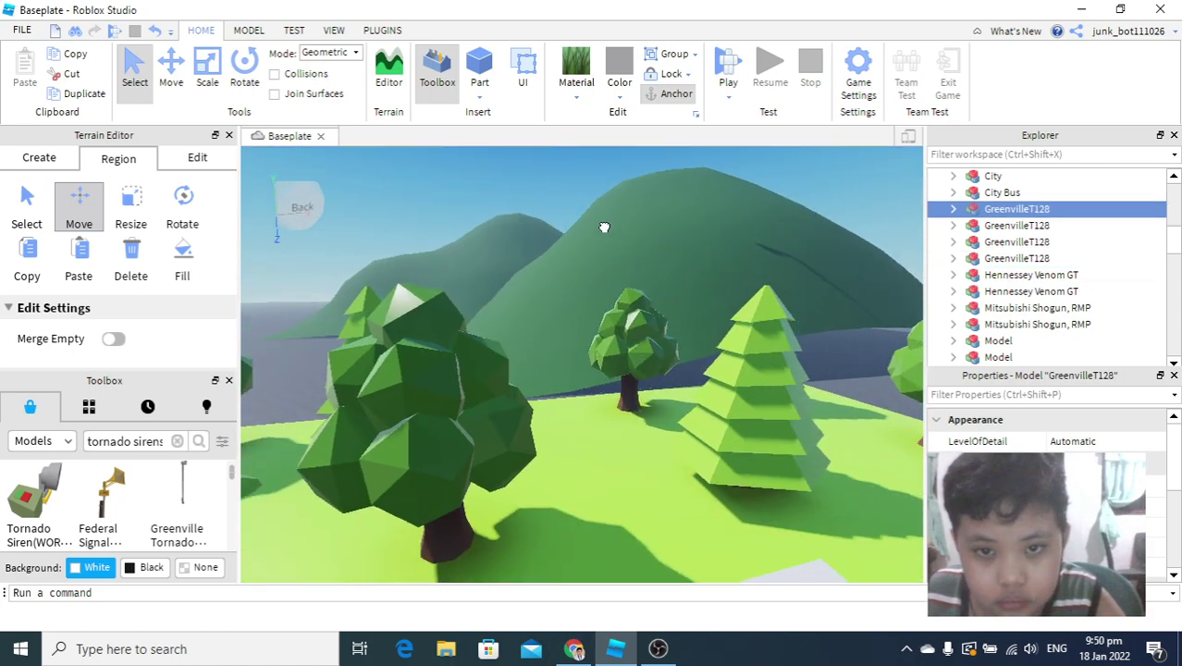
pyautogui.moveTo(479, 354); pyautogui.dragTo(553, 330)
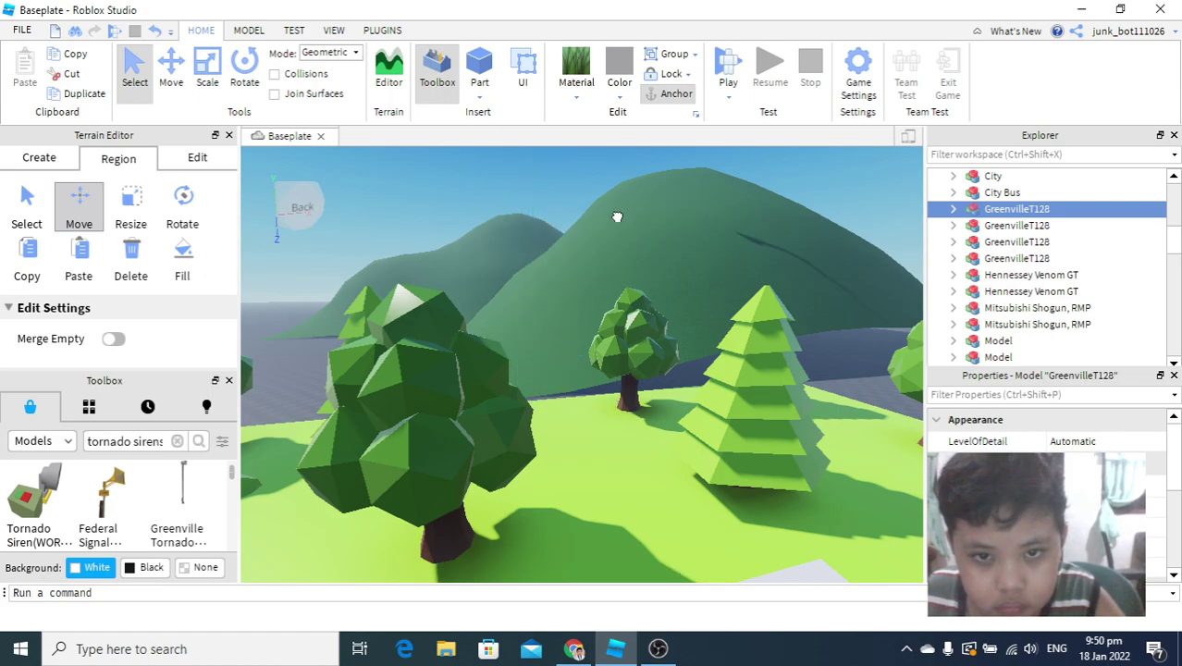
# - Set the floating GreenvilleT128 siren down on the large hill's upper slope, near its peak
pyautogui.scroll(-3, 689, 183)
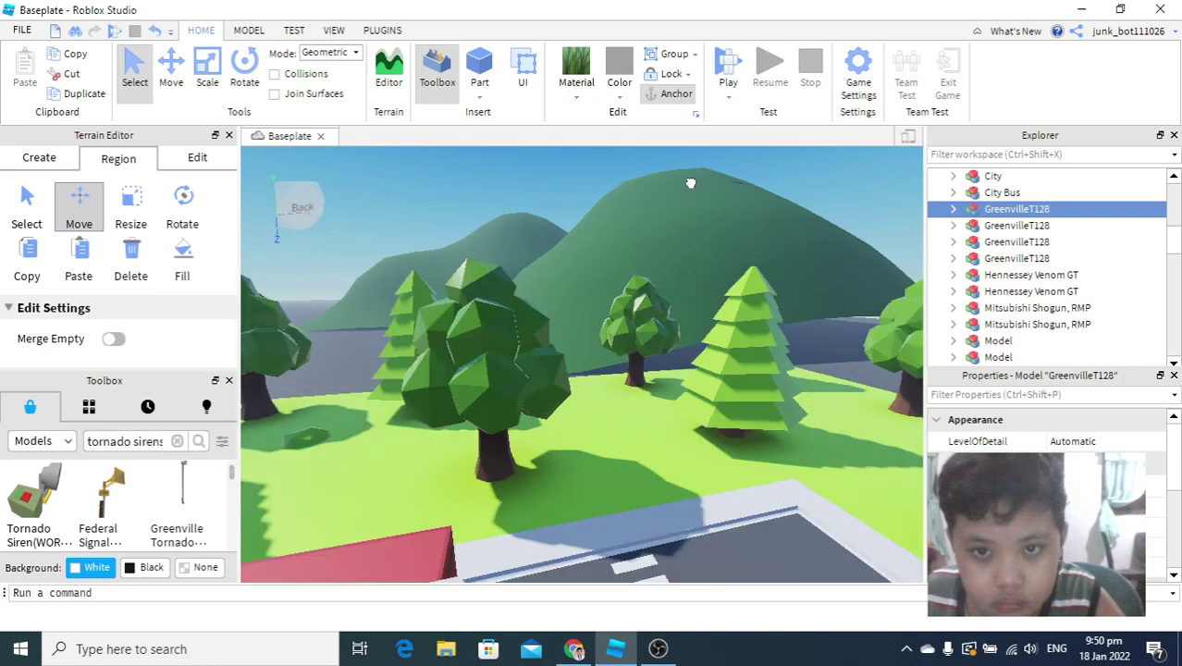
pyautogui.scroll(-4, 691, 183)
pyautogui.scroll(6, 691, 185)
pyautogui.scroll(1, 623, 211)
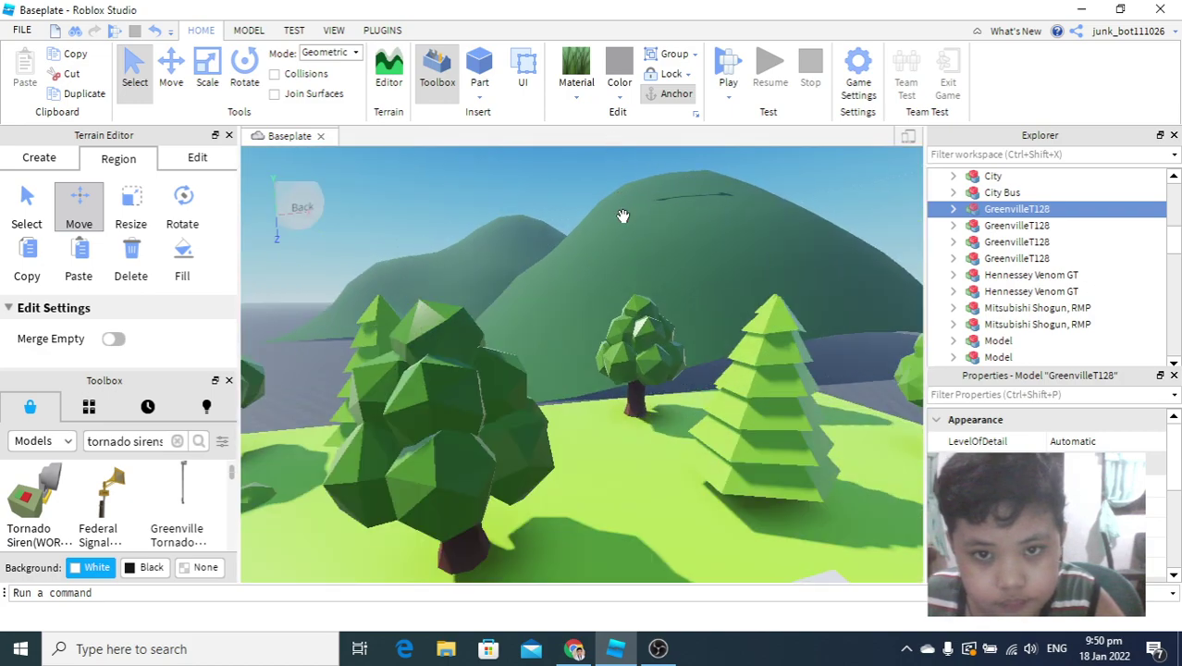
pyautogui.scroll(3, 625, 194)
pyautogui.moveTo(652, 265); pyautogui.dragTo(673, 272, button='right')
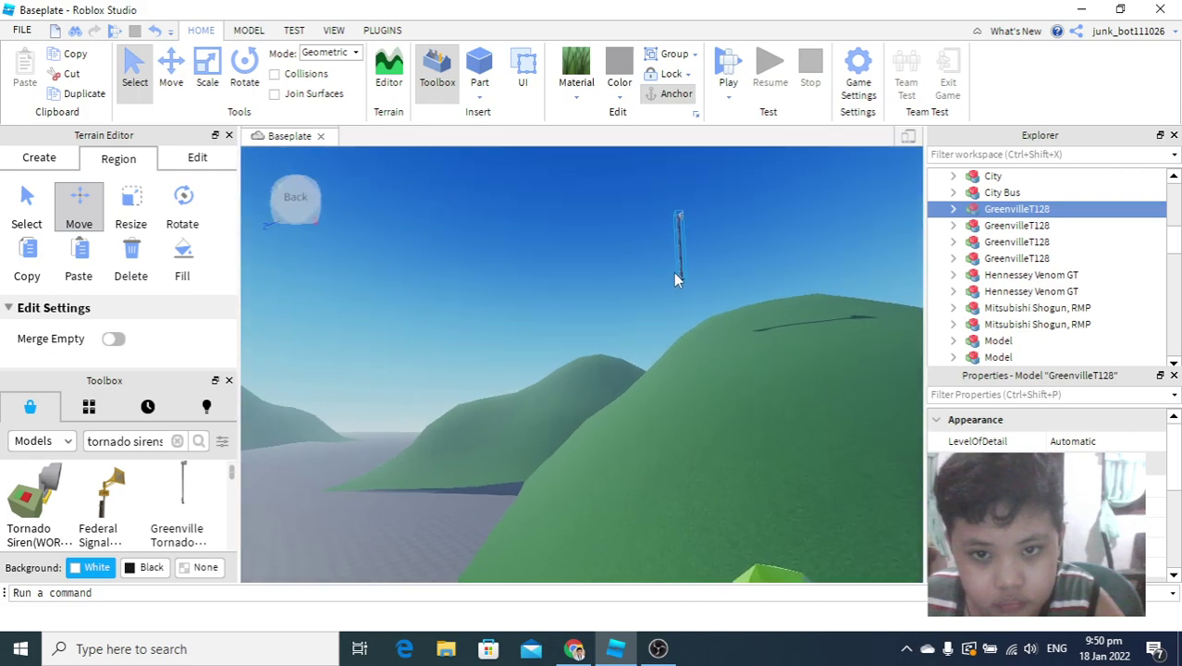
pyautogui.click(685, 264)
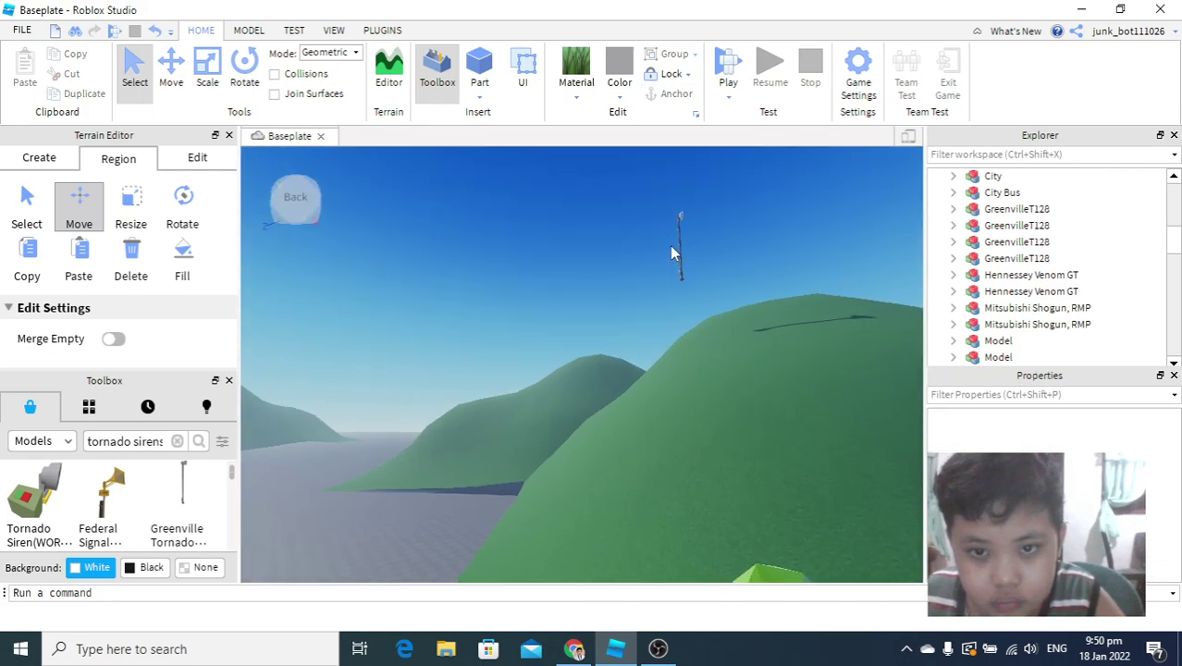
pyautogui.click(683, 273)
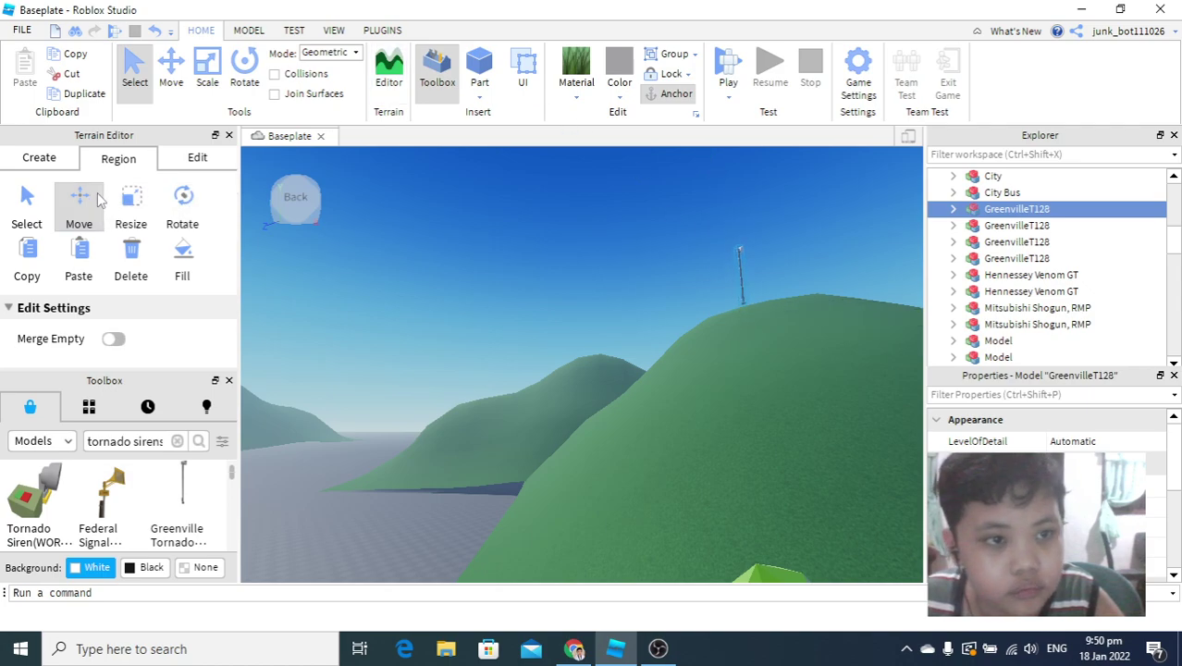
# - Lower the hilltop GreenvilleT128 siren vertically so that the lower part of its pole sinks into the hill
pyautogui.click(171, 69)
pyautogui.moveTo(746, 339); pyautogui.dragTo(749, 372)
pyautogui.click(135, 69)
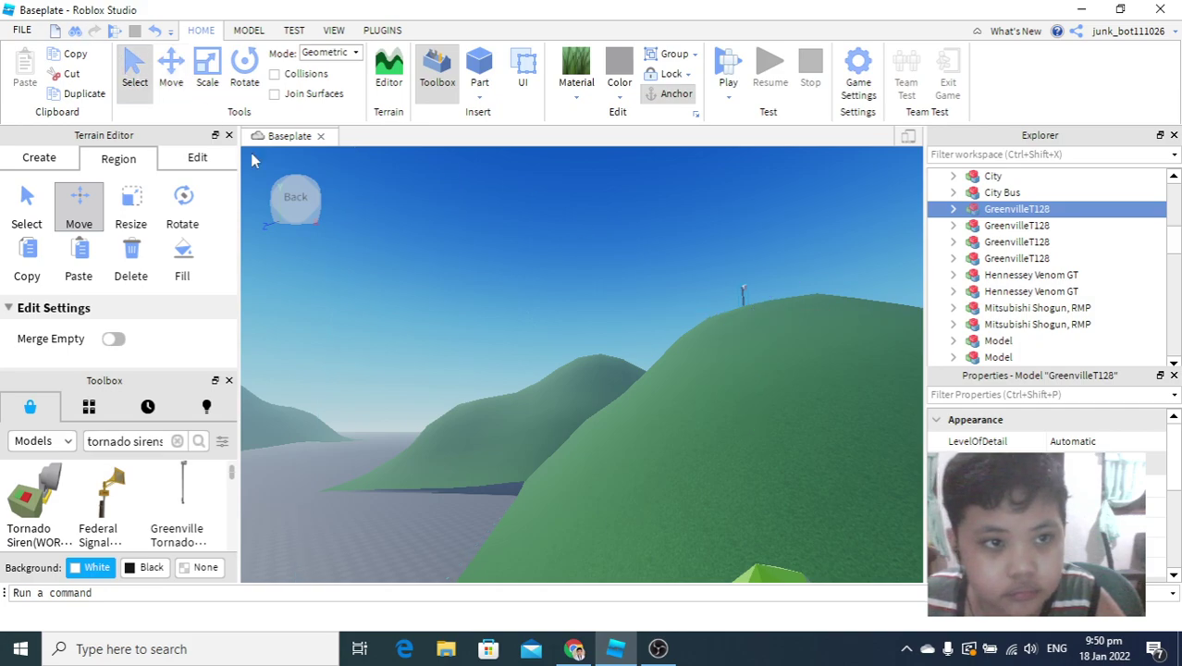
# - Examine the city's streets, shops, apartment blocks and rooftops, and its overall extent on the baseplate
pyautogui.moveTo(377, 245); pyautogui.dragTo(376, 245, button='right')
pyautogui.click(507, 262)
pyautogui.scroll(6, 607, 283)
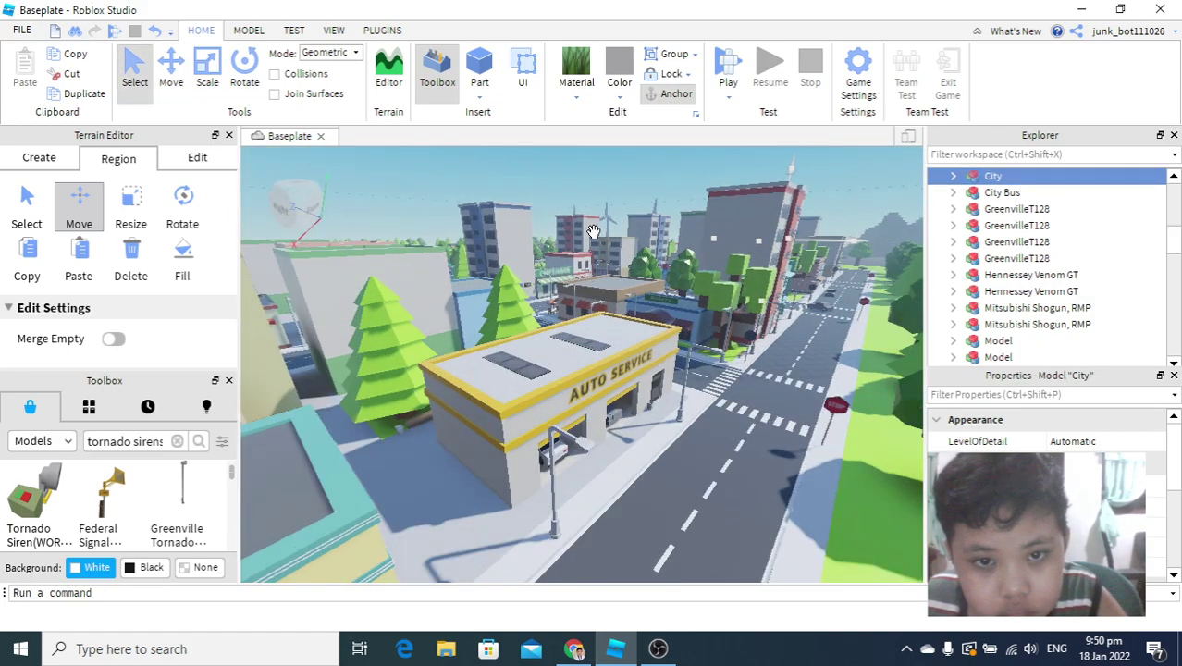
pyautogui.scroll(5, 462, 265)
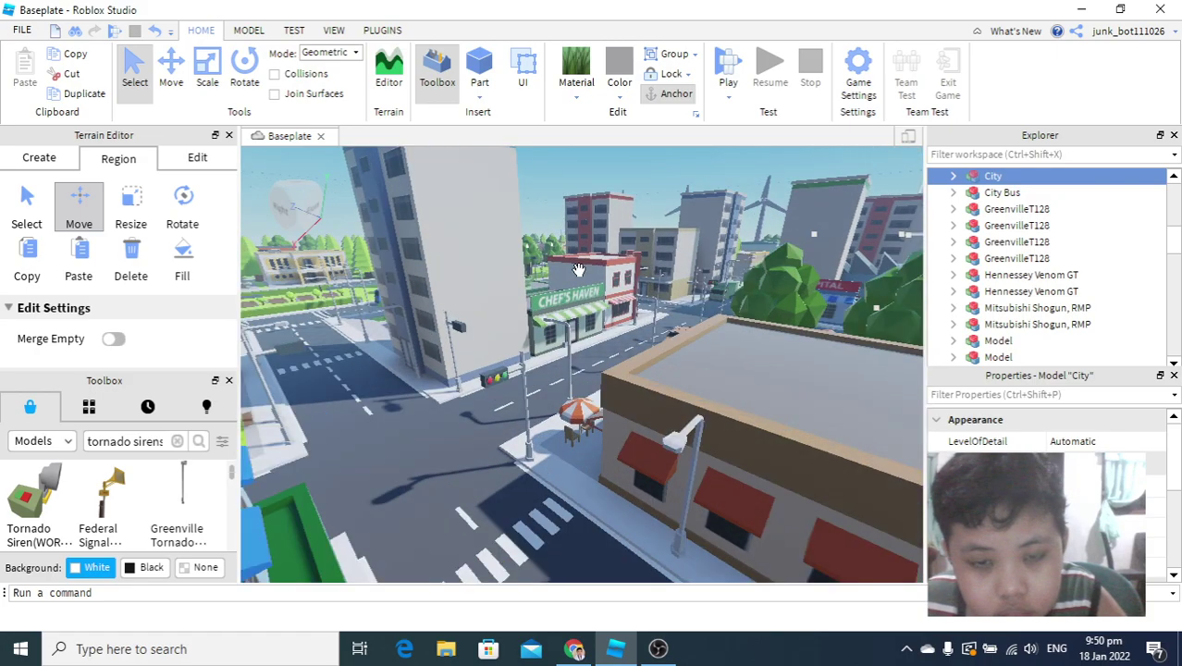
pyautogui.scroll(5, 566, 271)
pyautogui.scroll(2, 550, 232)
pyautogui.scroll(-7, 553, 230)
pyautogui.scroll(9, 611, 227)
pyautogui.scroll(8, 703, 190)
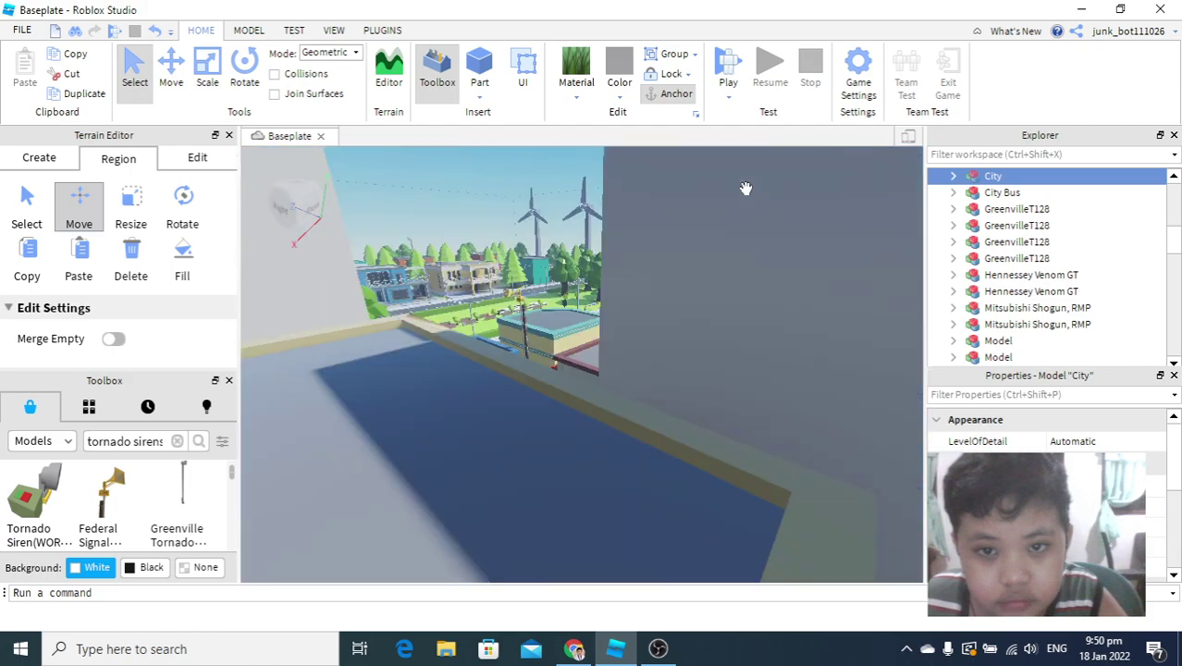
pyautogui.scroll(-6, 668, 203)
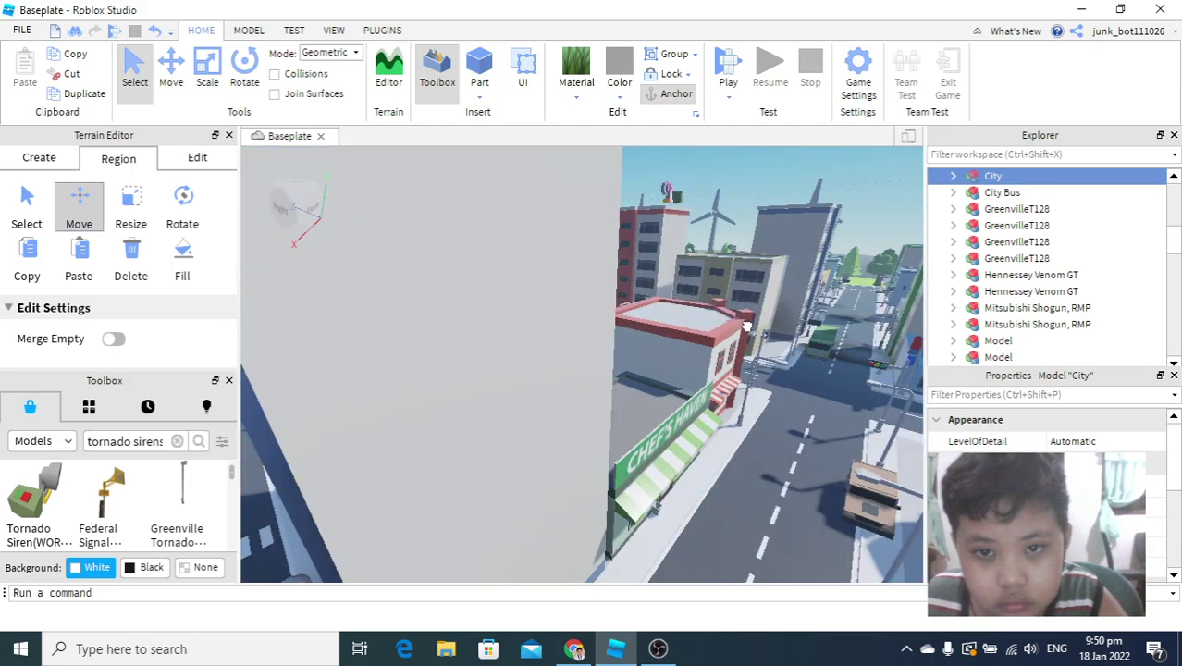
pyautogui.scroll(-8, 746, 323)
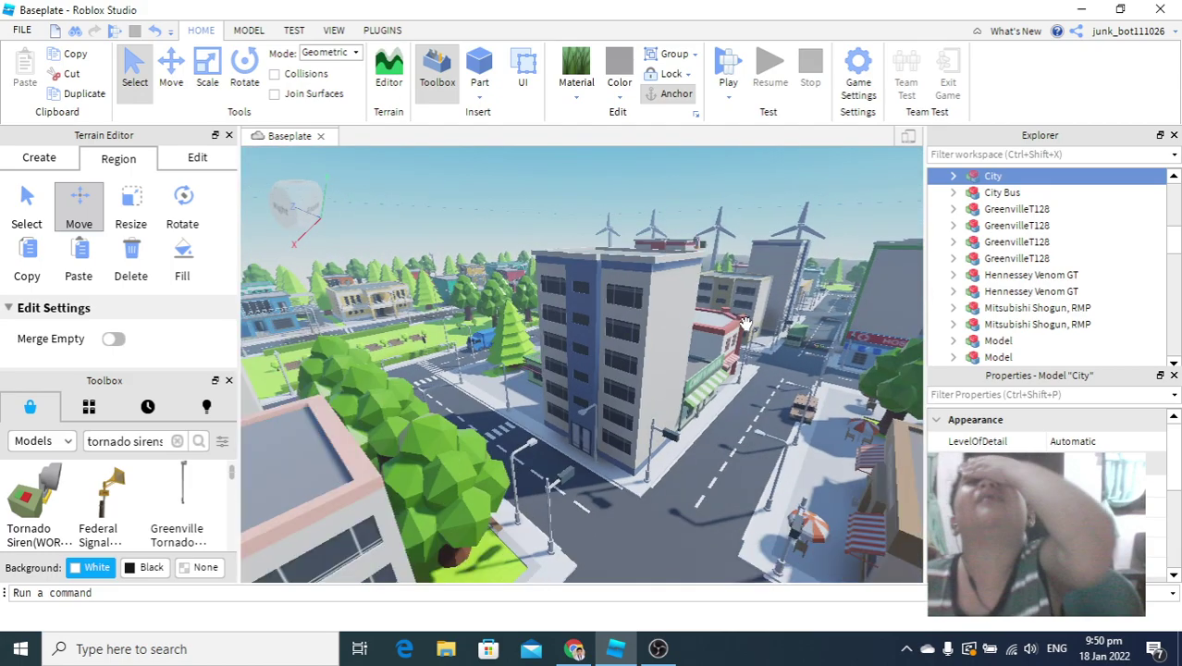
pyautogui.scroll(-8, 746, 324)
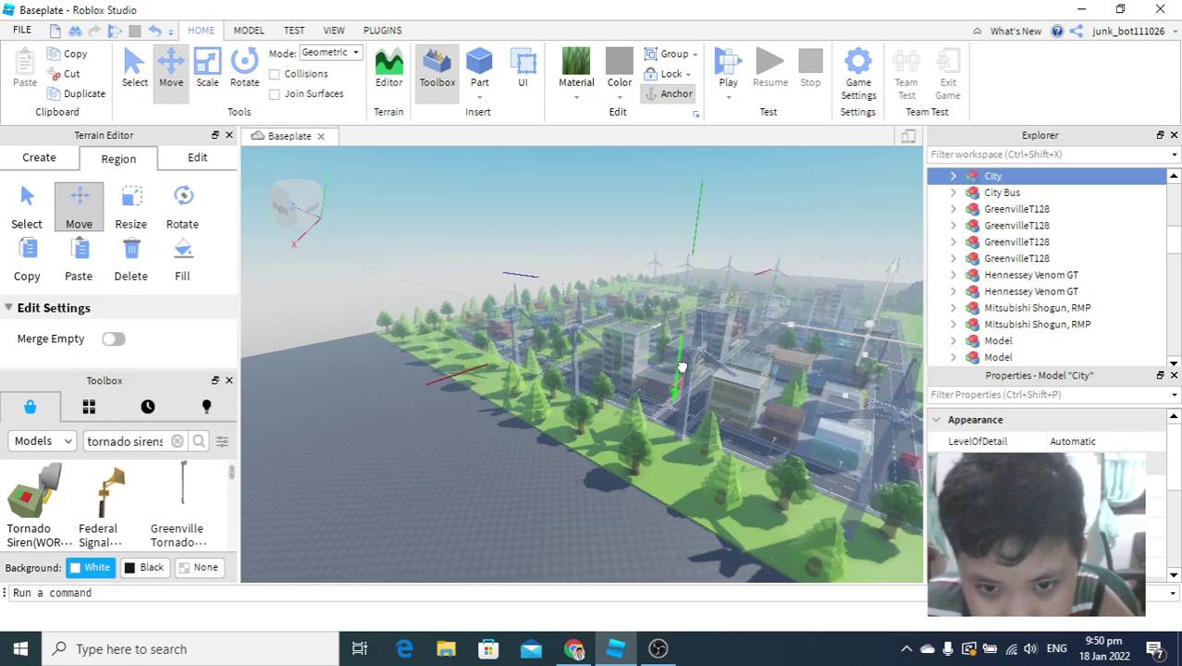
pyautogui.scroll(6, 733, 365)
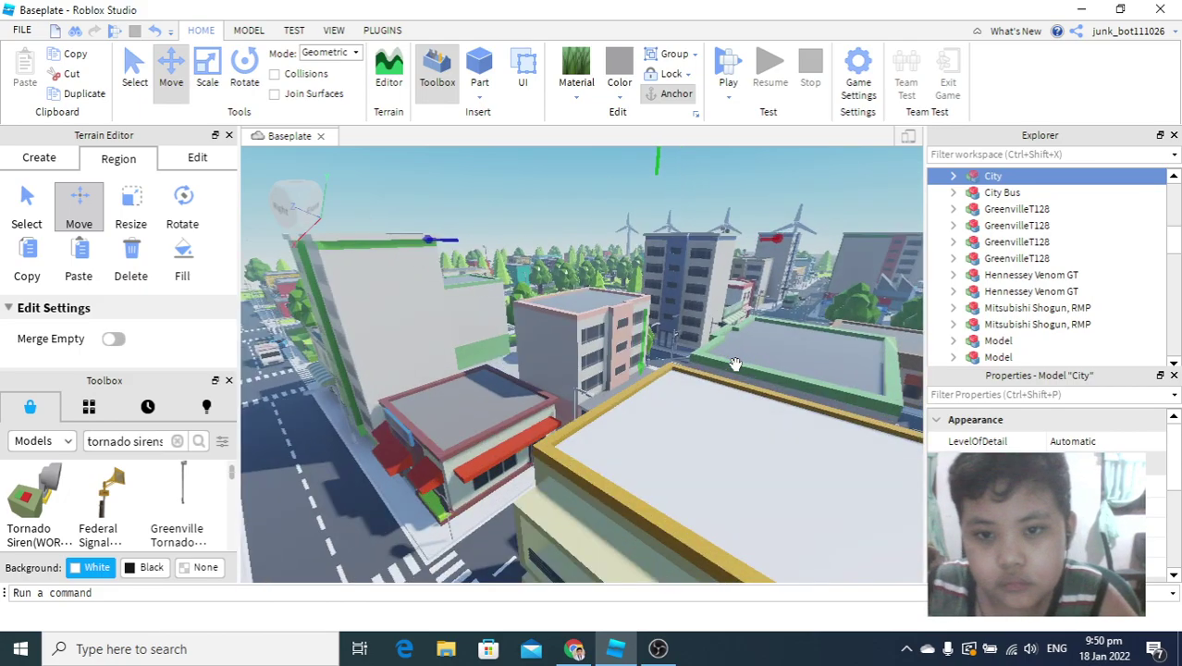
pyautogui.scroll(7, 720, 248)
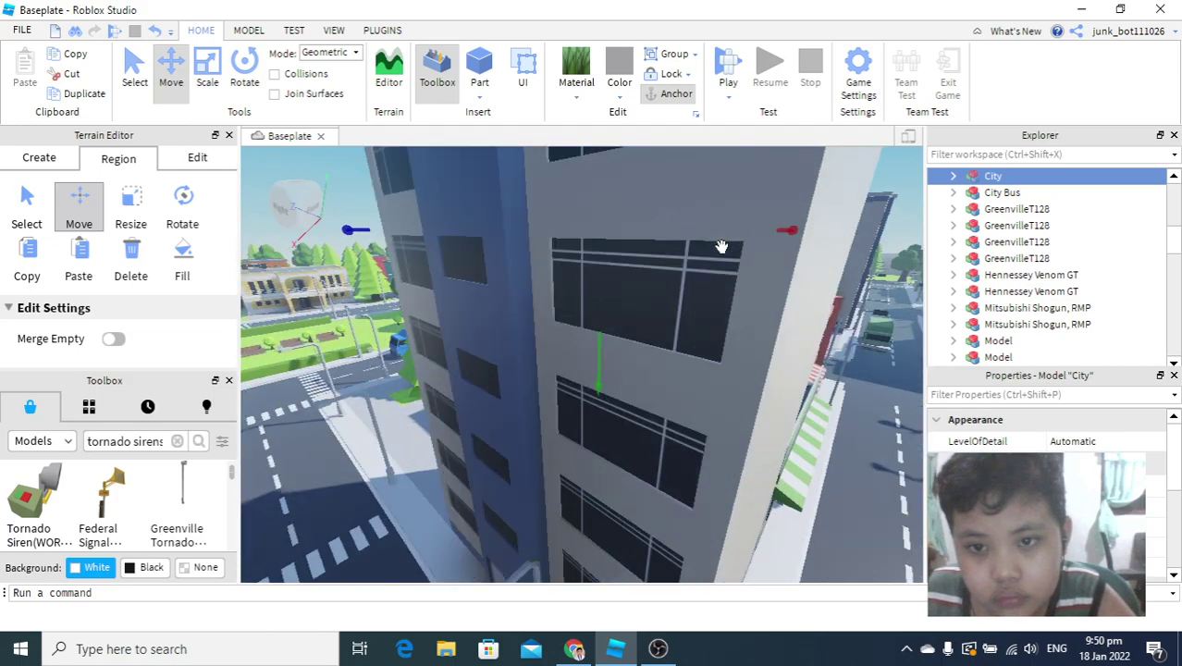
pyautogui.scroll(-3, 720, 235)
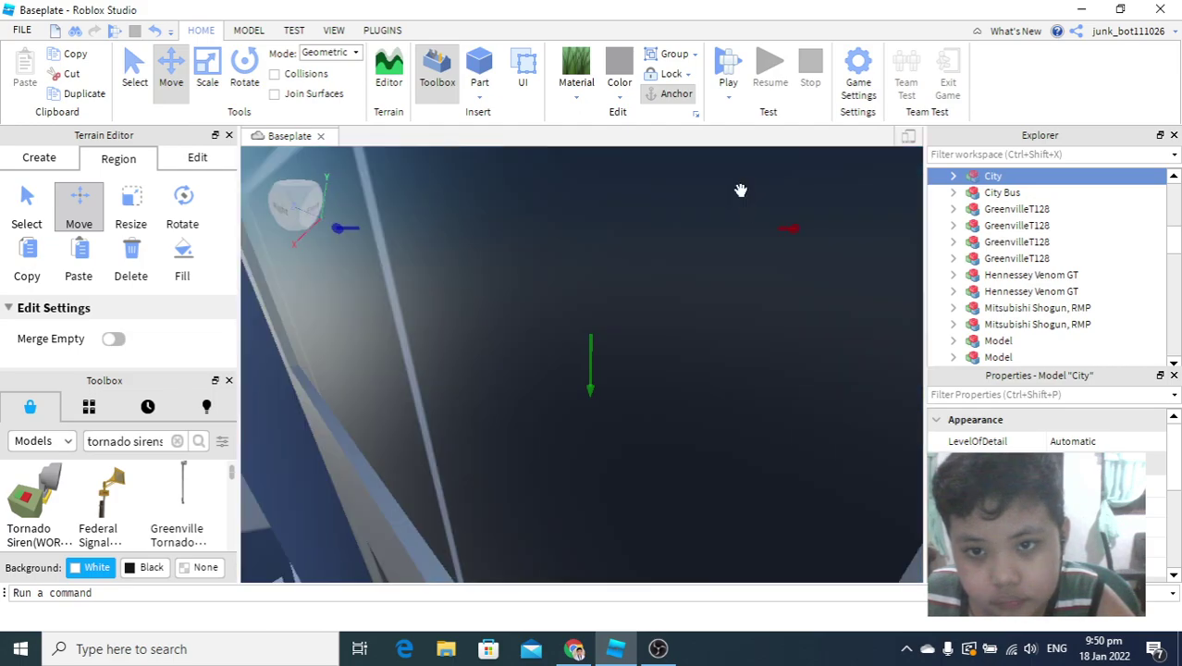
# - Move the floating 508 SIREN down past the green-edged rooftop and stand it on the street beside the pine trees
pyautogui.scroll(2, 746, 204)
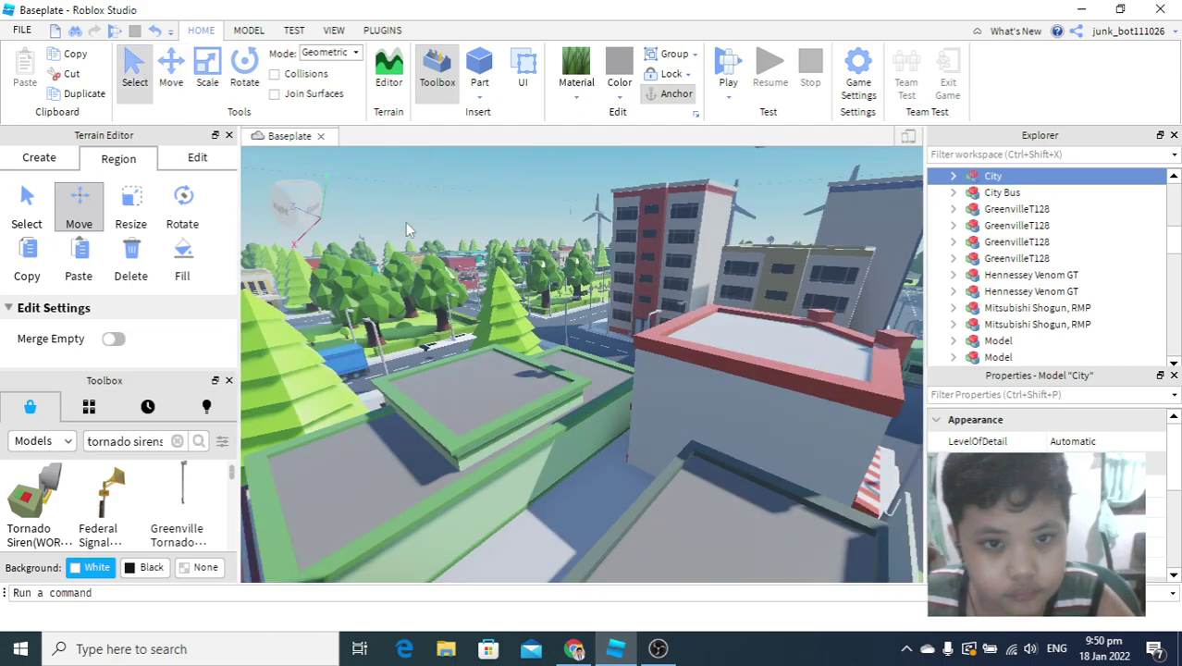
pyautogui.moveTo(420, 195); pyautogui.dragTo(422, 192, button='right')
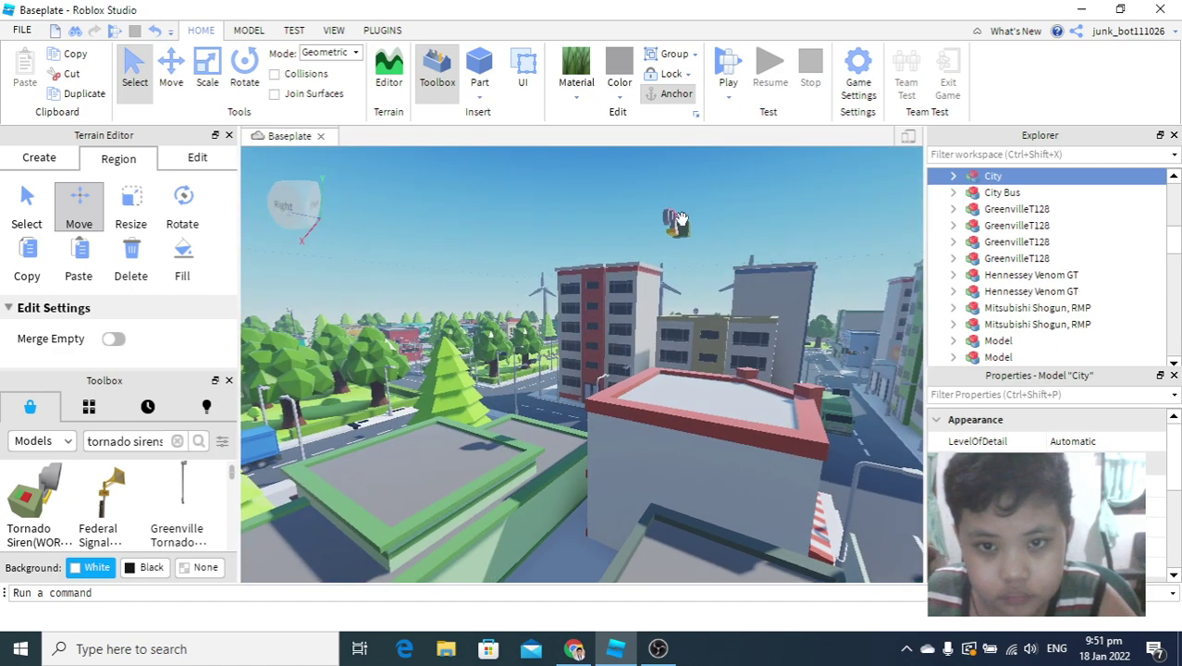
pyautogui.moveTo(680, 225); pyautogui.dragTo(682, 229)
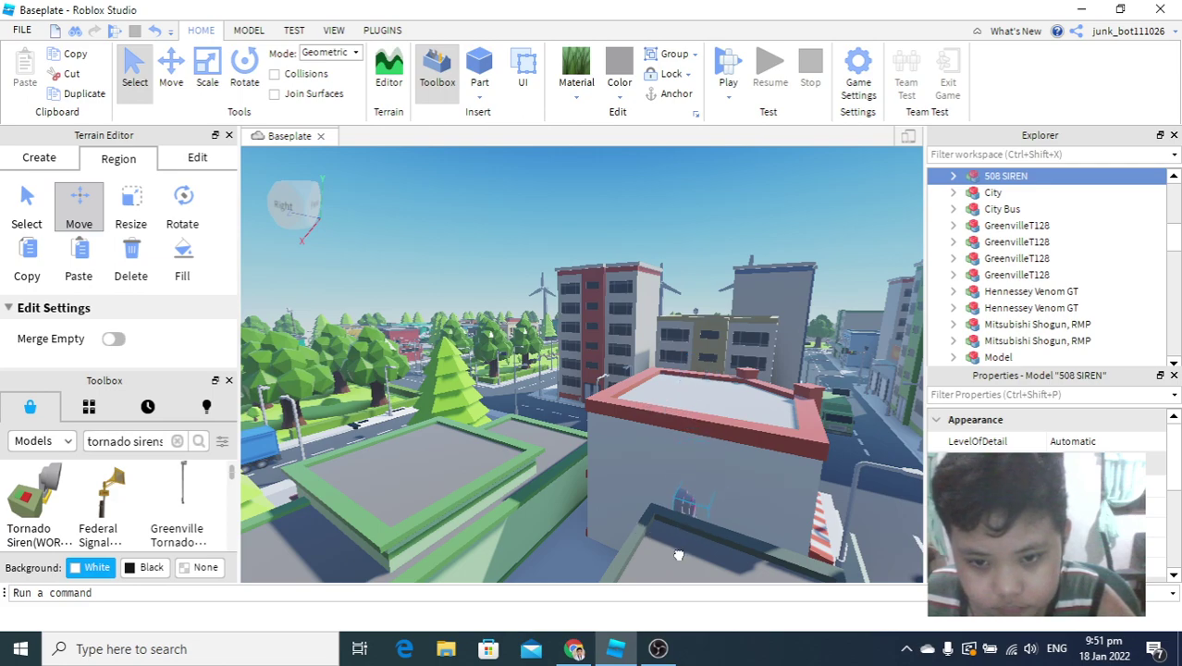
pyautogui.moveTo(522, 487); pyautogui.dragTo(472, 456)
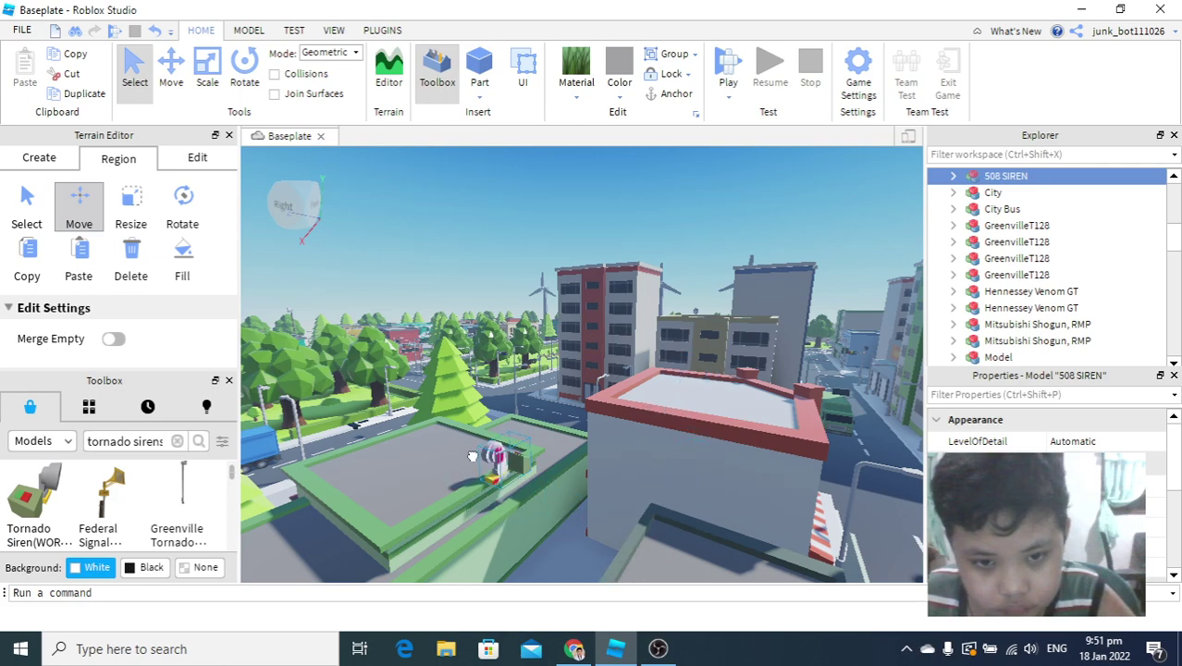
pyautogui.scroll(-8, 639, 460)
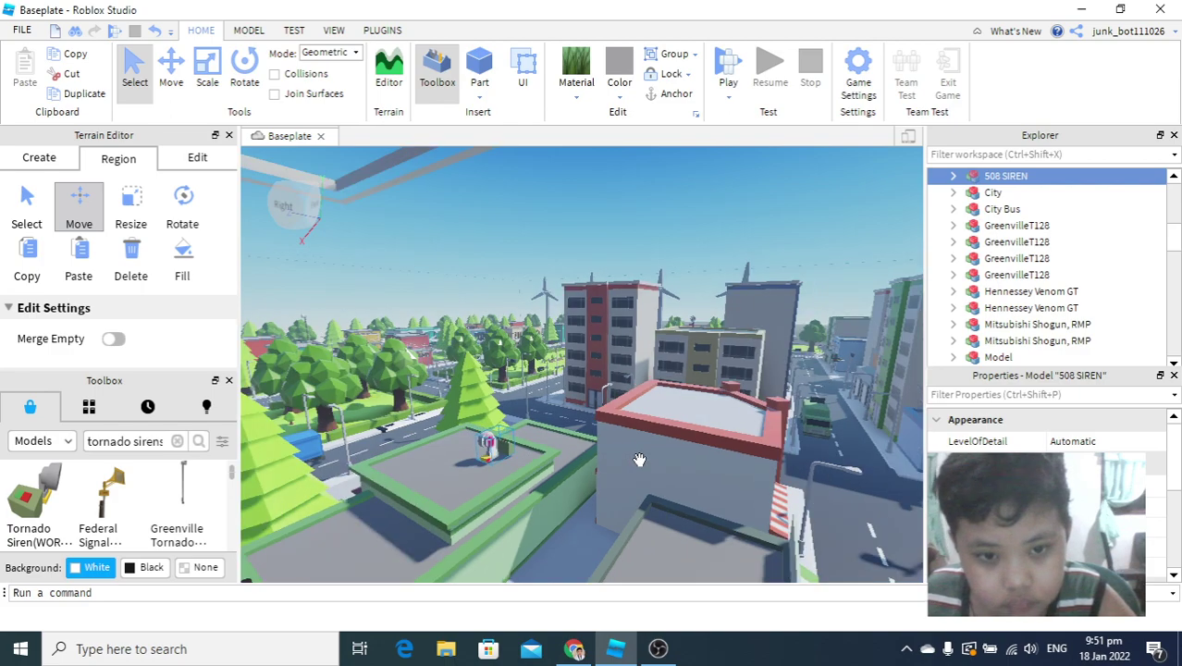
pyautogui.scroll(3, 638, 459)
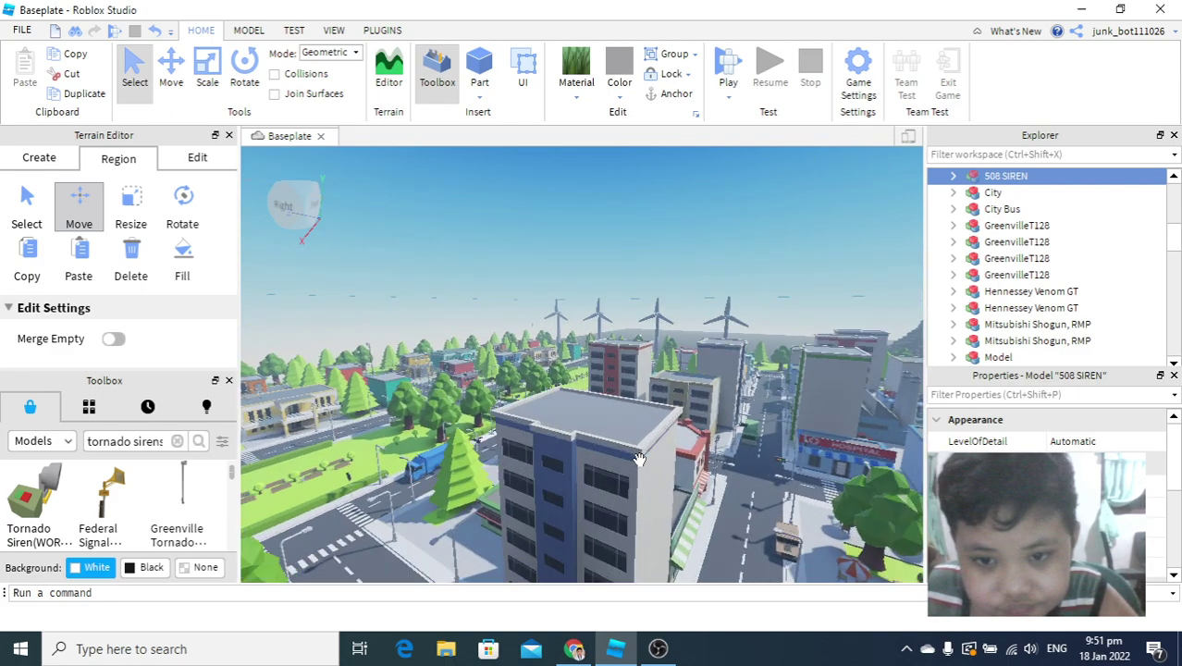
pyautogui.scroll(12, 687, 328)
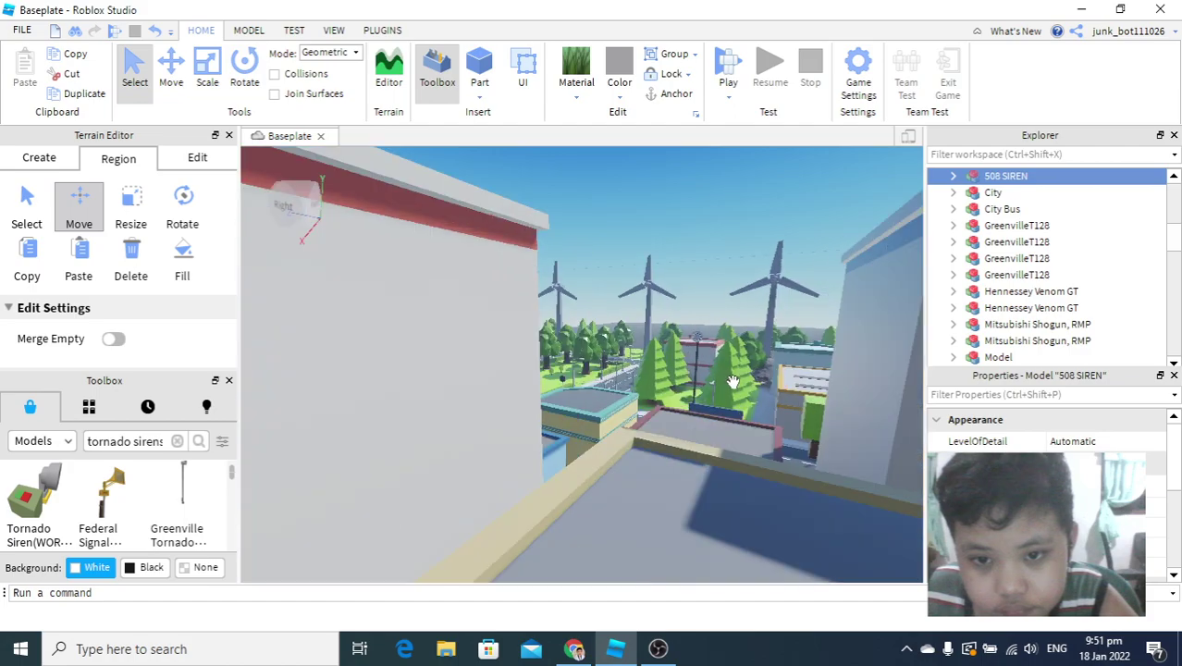
pyautogui.scroll(2, 733, 387)
pyautogui.scroll(2, 731, 397)
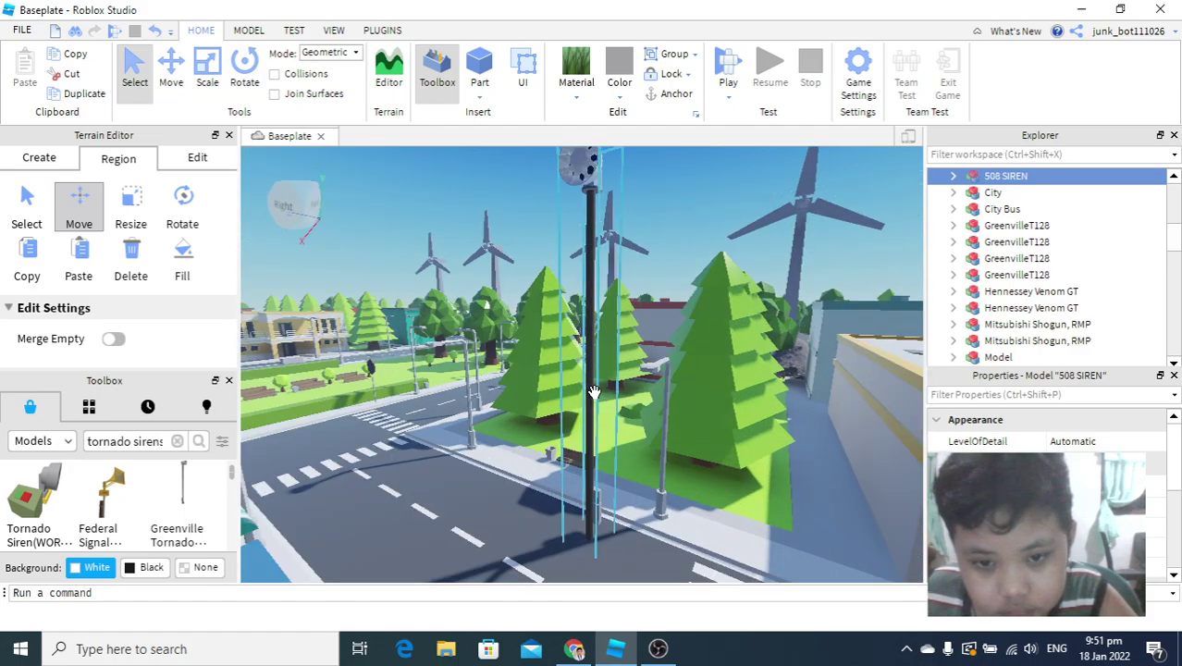
pyautogui.click(678, 379)
pyautogui.moveTo(678, 380); pyautogui.dragTo(672, 405)
pyautogui.scroll(-6, 671, 406)
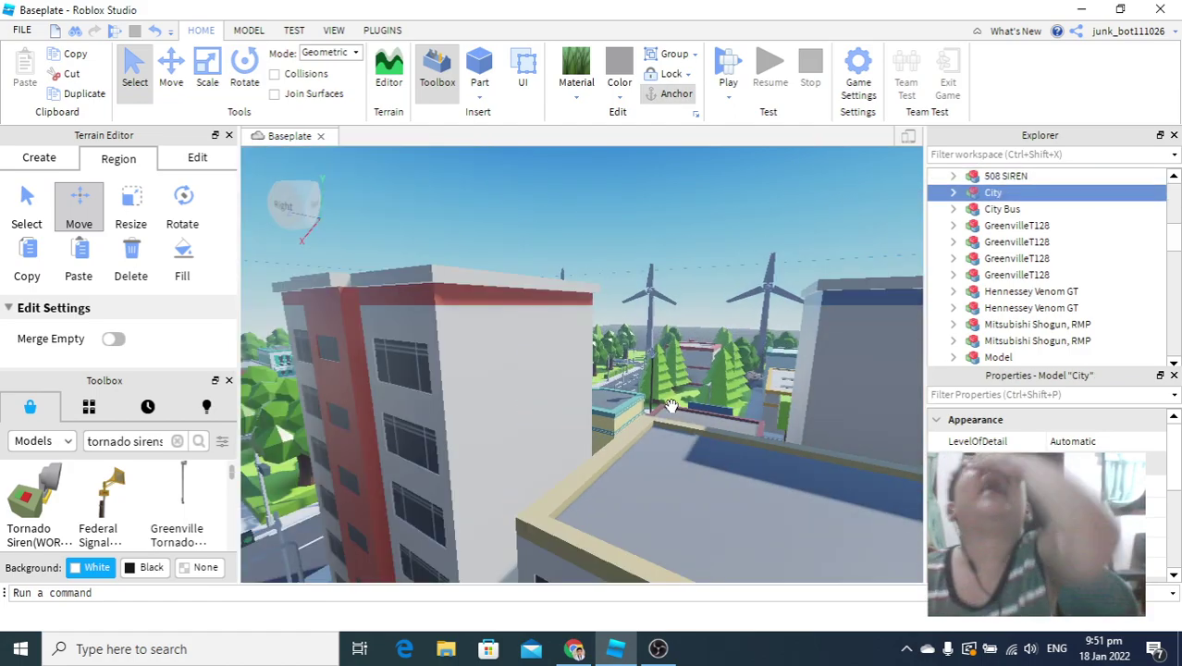
# - Adjust the City model's vertical position slightly relative to the baseplate
pyautogui.scroll(-5, 671, 407)
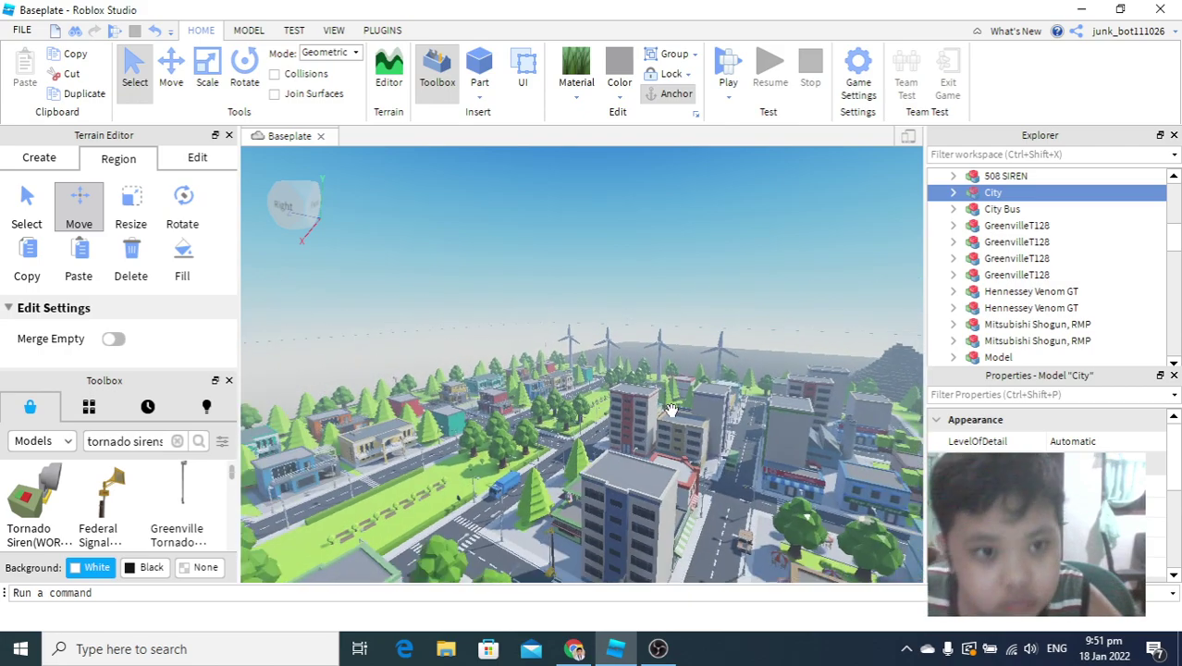
pyautogui.scroll(-5, 674, 415)
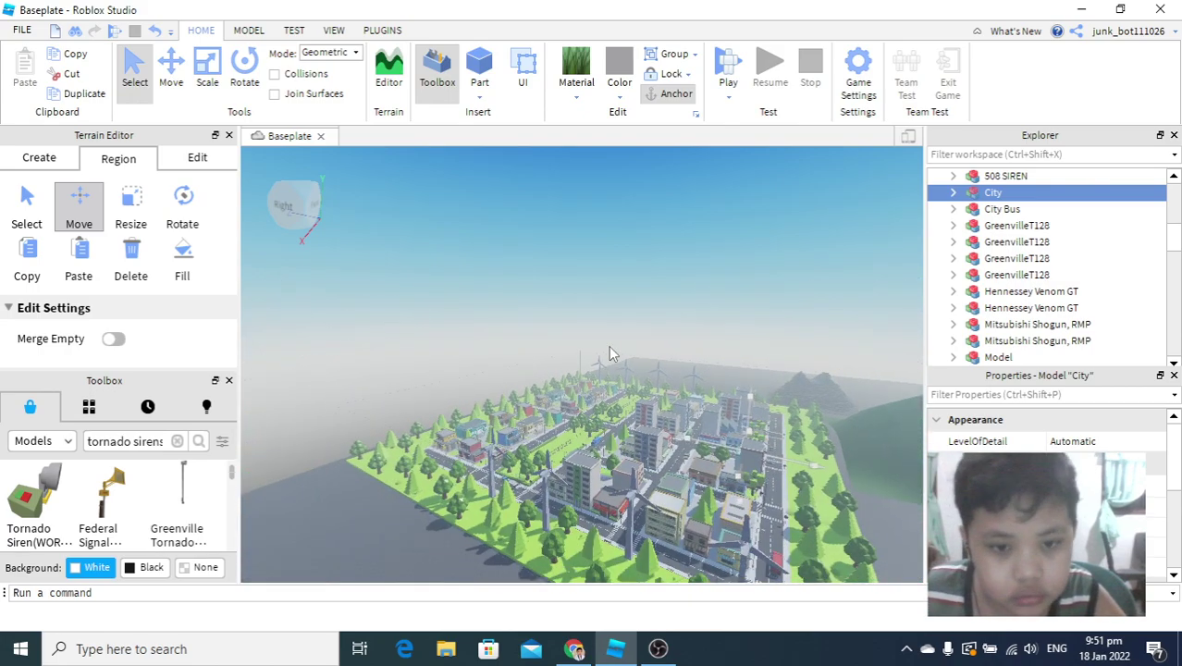
pyautogui.scroll(5, 507, 435)
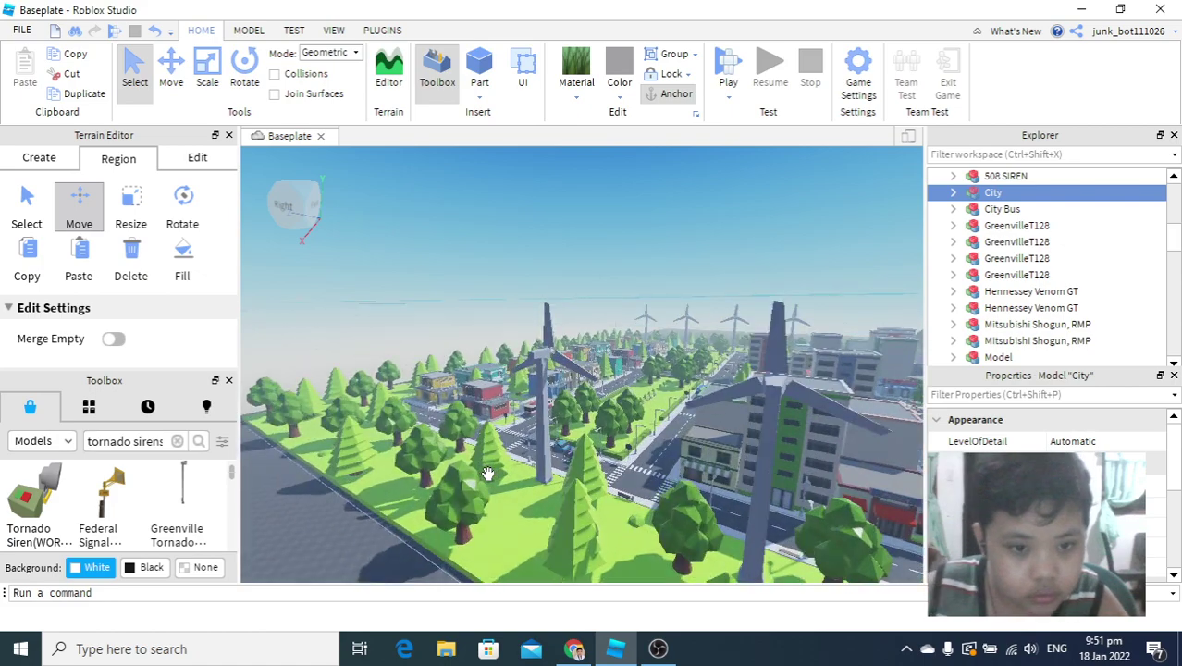
pyautogui.scroll(2, 487, 474)
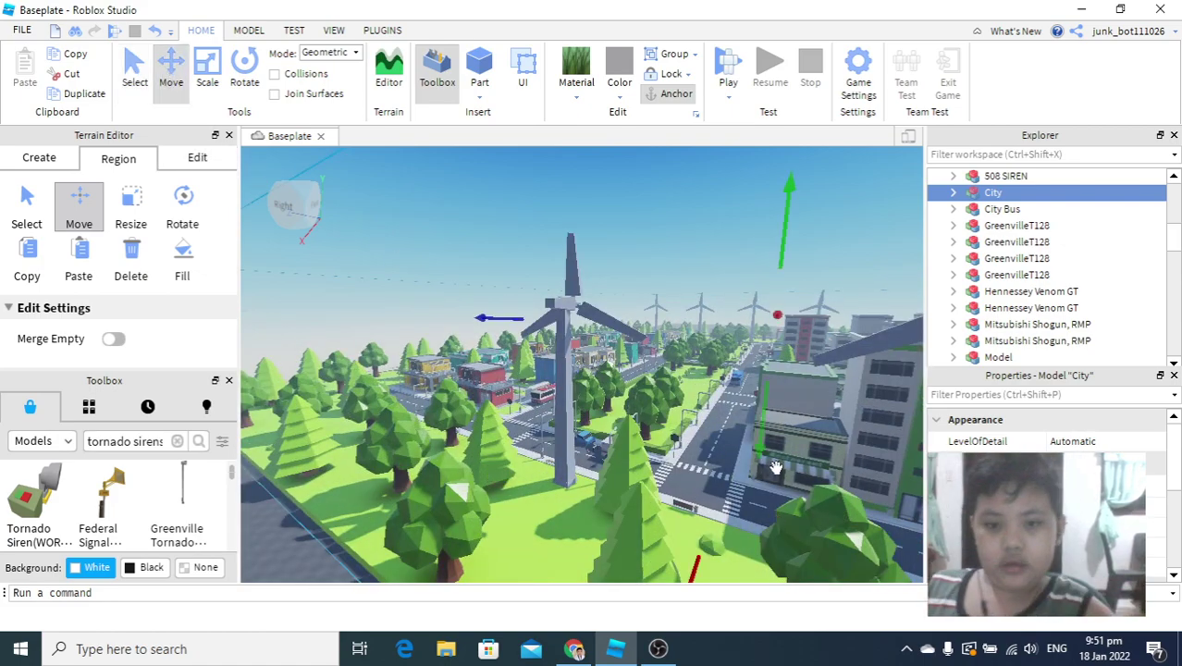
pyautogui.moveTo(770, 446); pyautogui.dragTo(741, 486)
pyautogui.moveTo(756, 445); pyautogui.dragTo(760, 438)
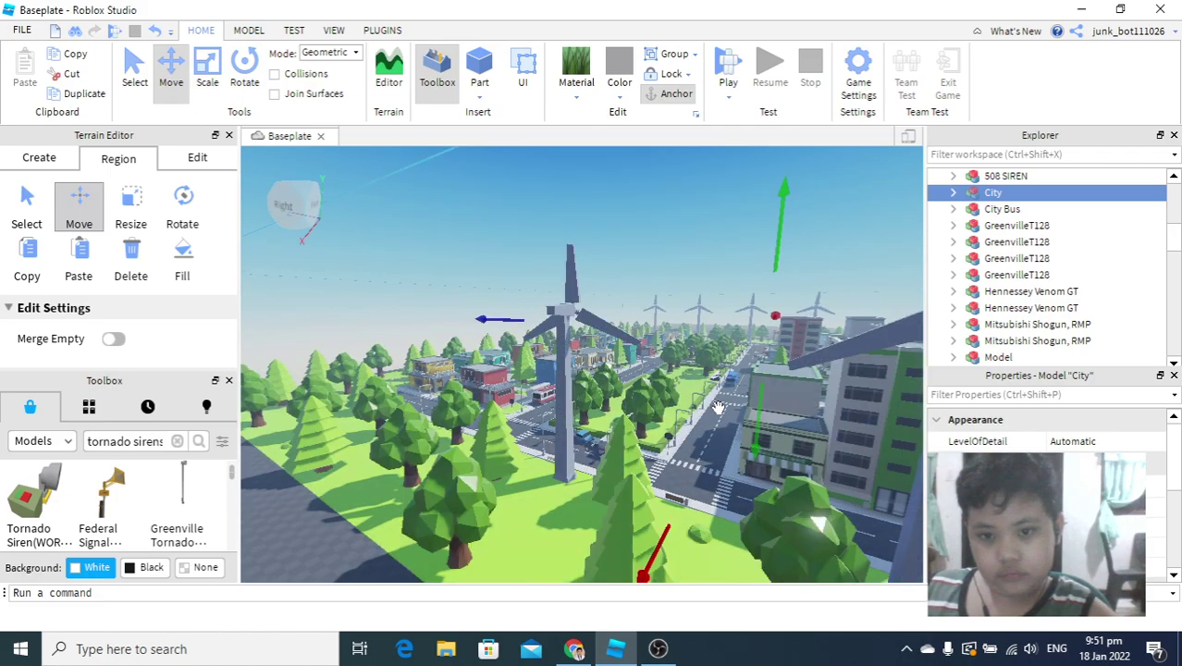
# - Switch to object selection and select the 508 SIREN near the supermarket at the street corner
pyautogui.scroll(3, 715, 370)
pyautogui.scroll(5, 714, 368)
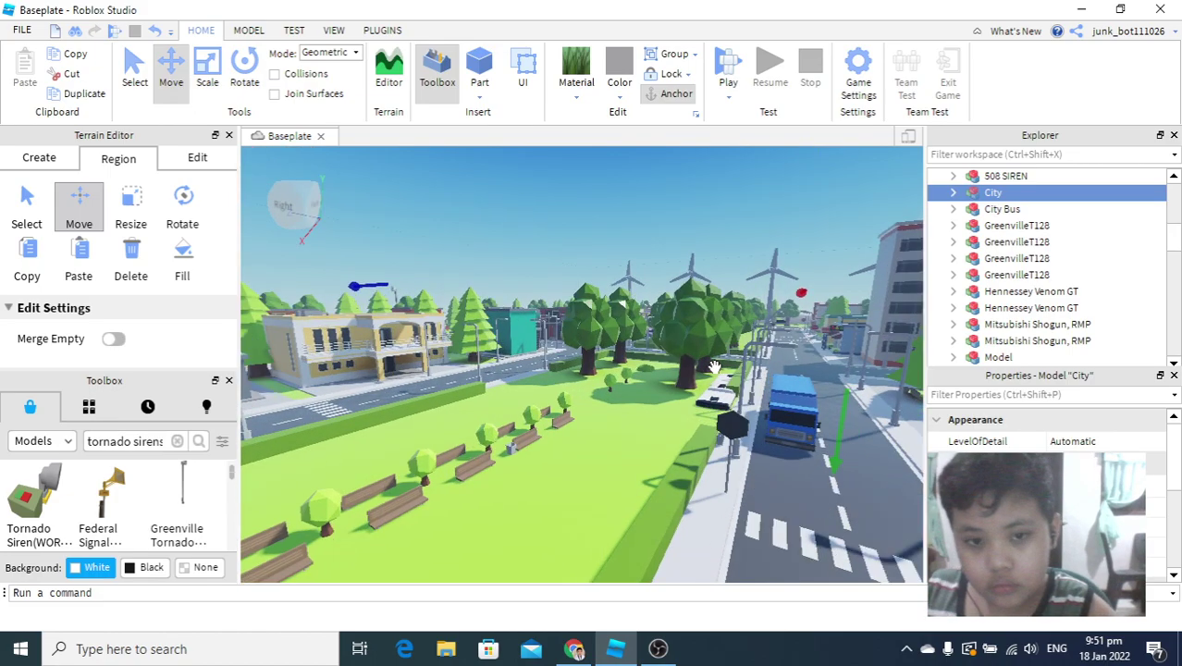
pyautogui.click(134, 69)
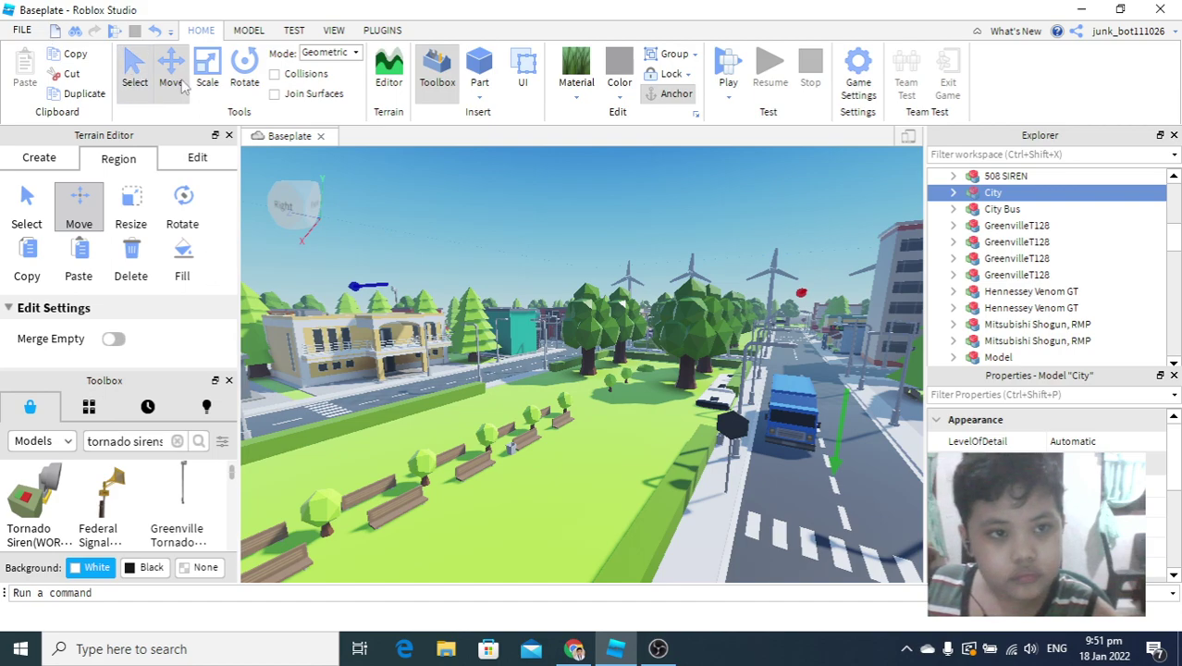
pyautogui.moveTo(611, 176); pyautogui.dragTo(611, 177, button='right')
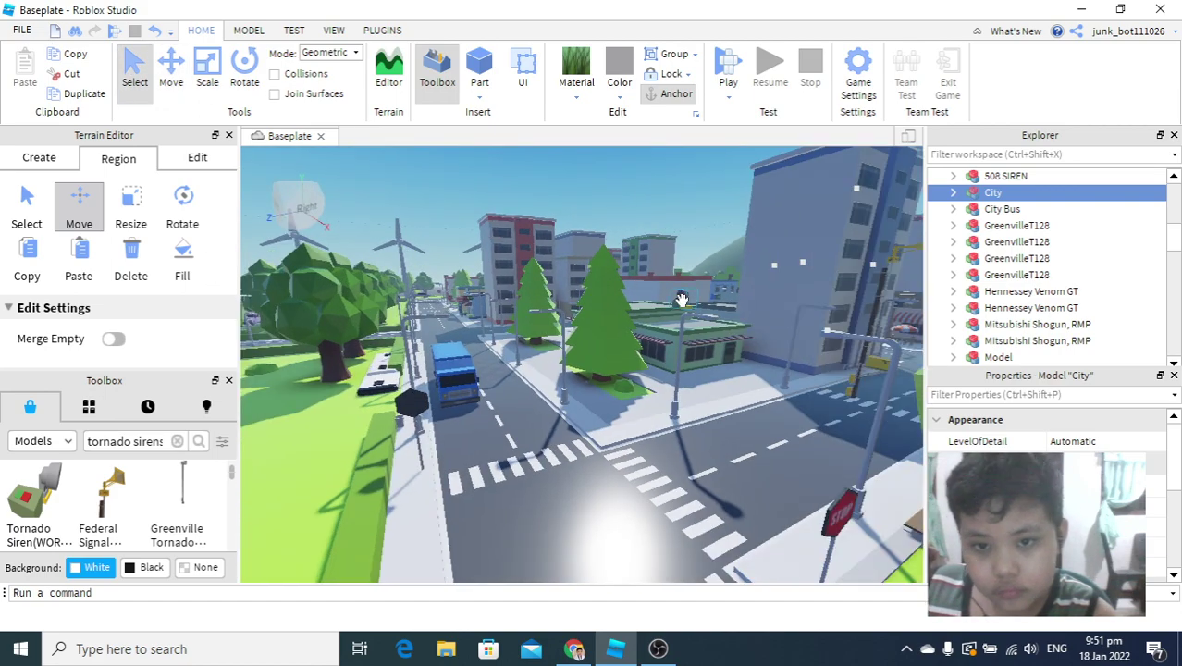
pyautogui.click(701, 329)
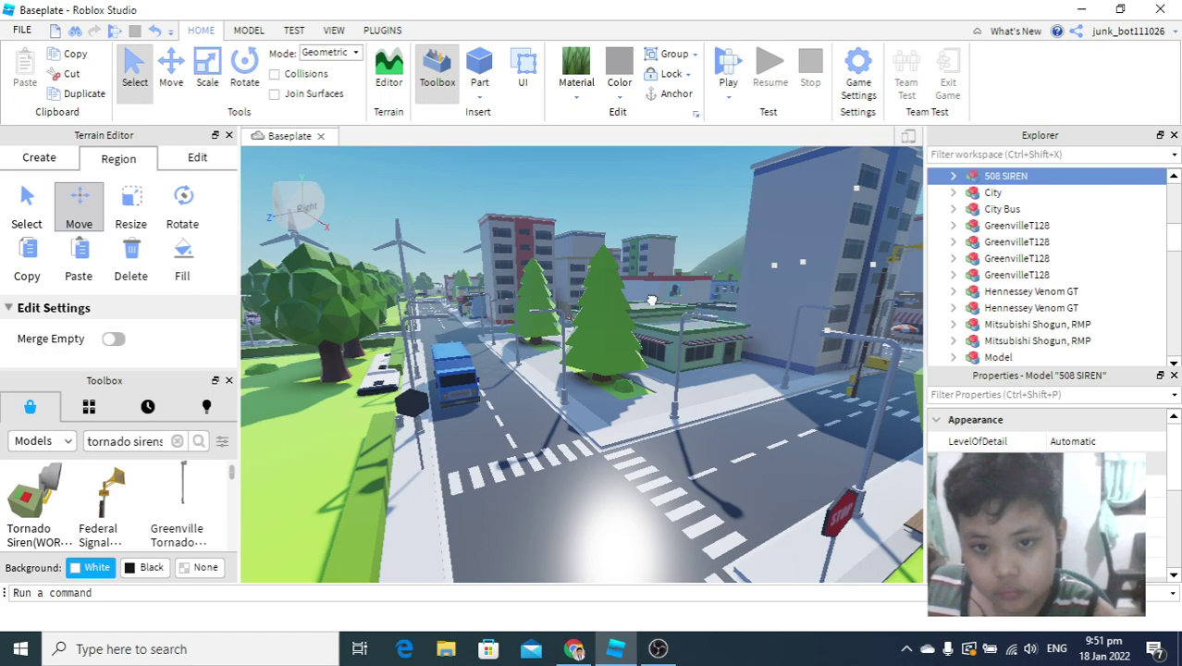
pyautogui.scroll(5, 641, 372)
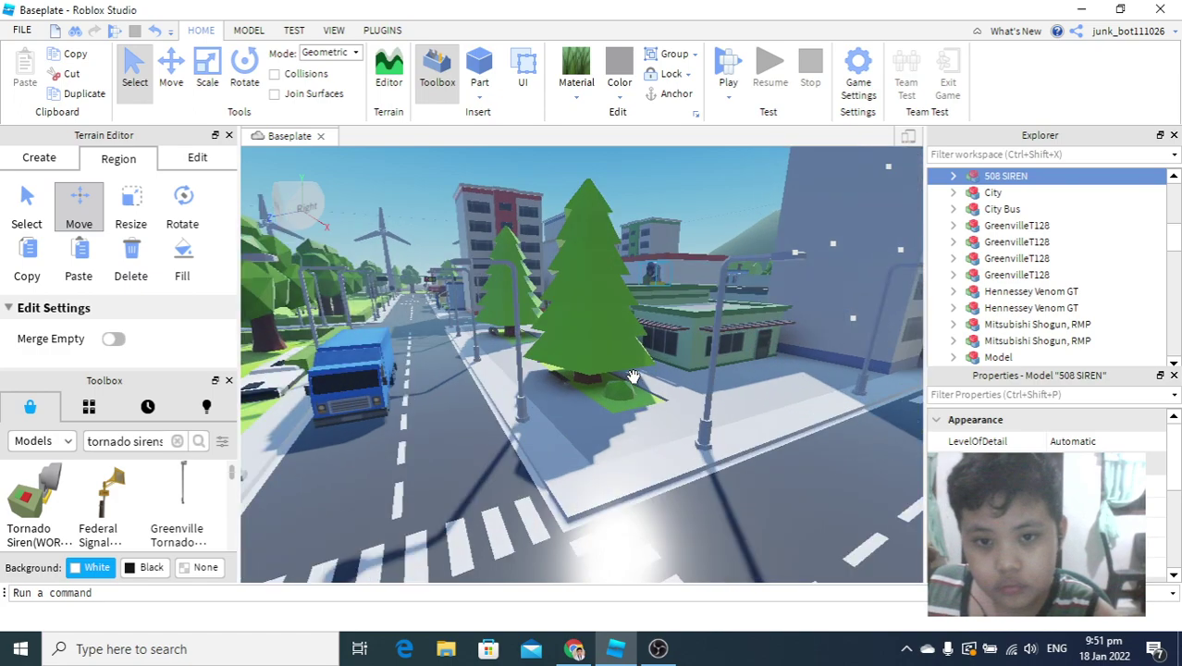
pyautogui.scroll(-4, 667, 349)
pyautogui.scroll(-2, 1002, 196)
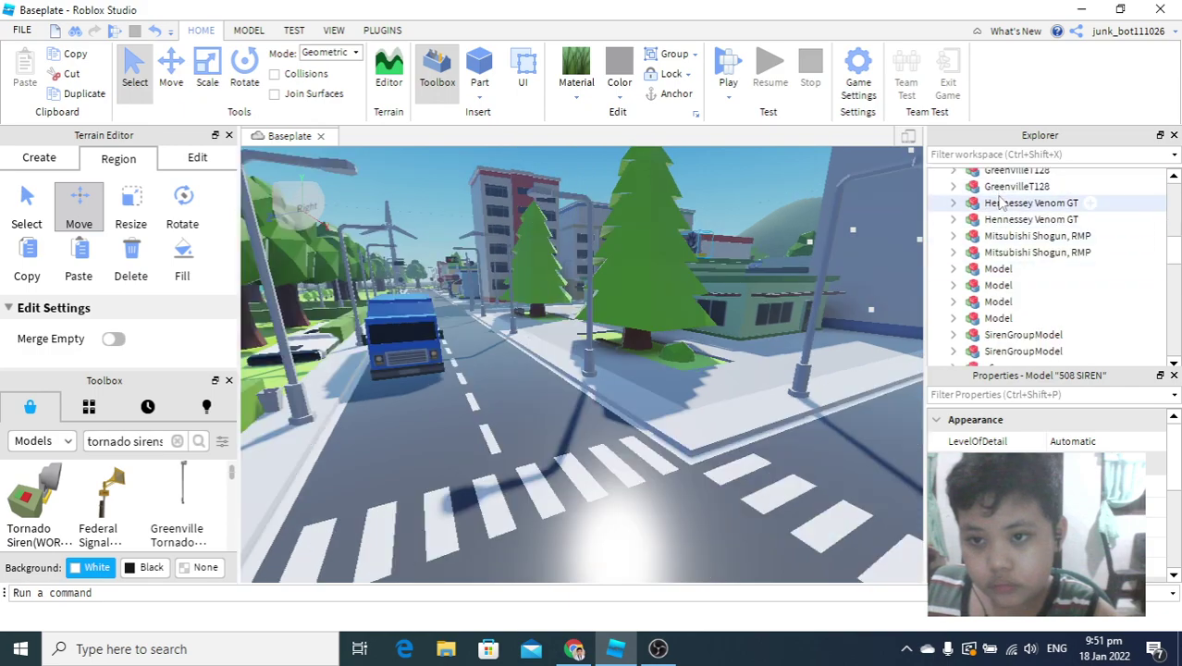
pyautogui.click(1001, 200)
pyautogui.click(999, 187)
pyautogui.scroll(1, 999, 190)
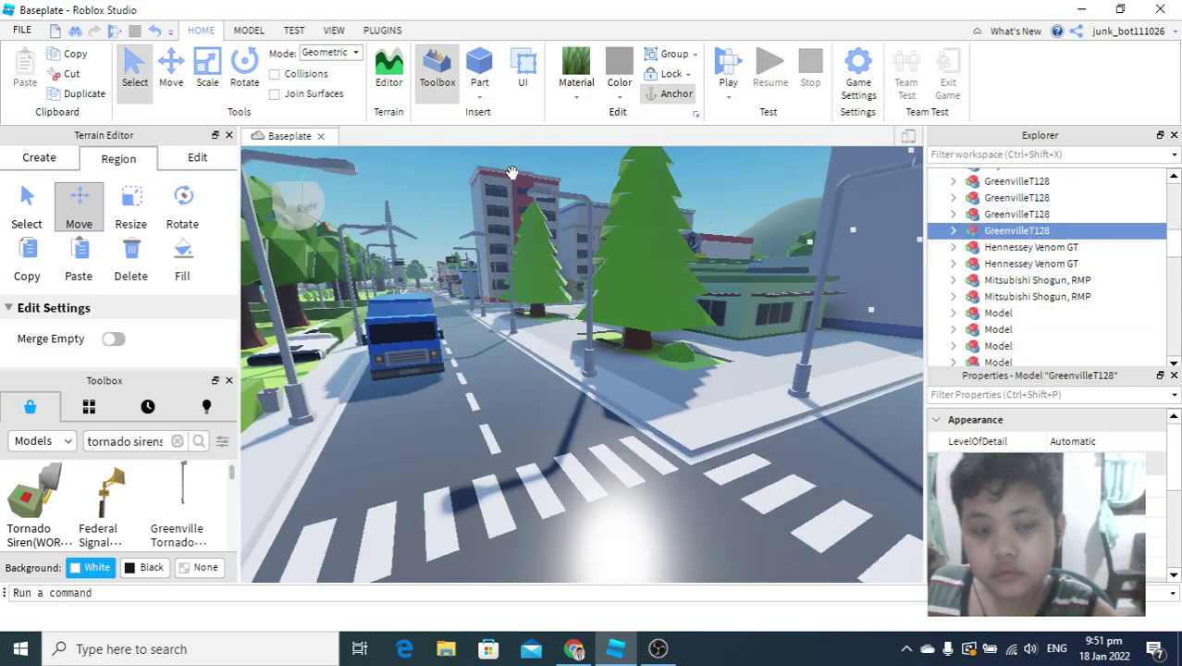
pyautogui.click(417, 176)
# - Move the GreenvilleT128 siren from the sidewalk into the open courtyard behind the red-edged building near the factory
pyautogui.moveTo(417, 175); pyautogui.dragTo(433, 189, button='right')
pyautogui.scroll(8, 548, 260)
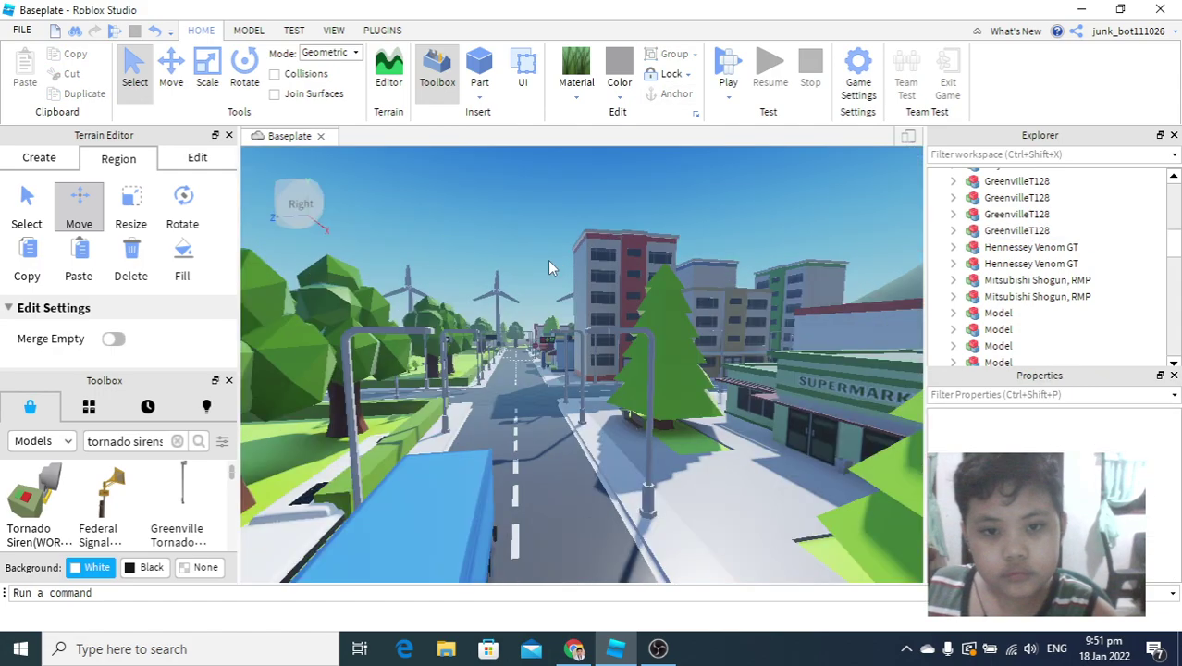
pyautogui.scroll(5, 548, 260)
pyautogui.moveTo(548, 260); pyautogui.dragTo(666, 428, button='right')
pyautogui.scroll(8, 743, 301)
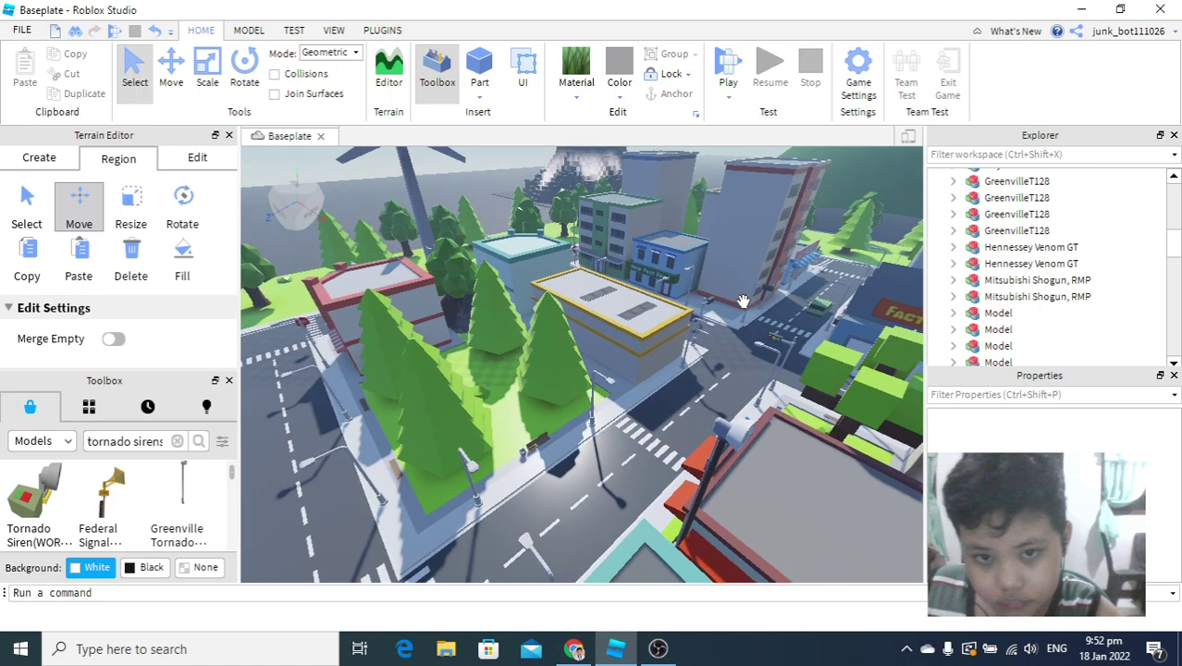
pyautogui.moveTo(743, 300); pyautogui.dragTo(751, 310, button='right')
pyautogui.click(550, 370)
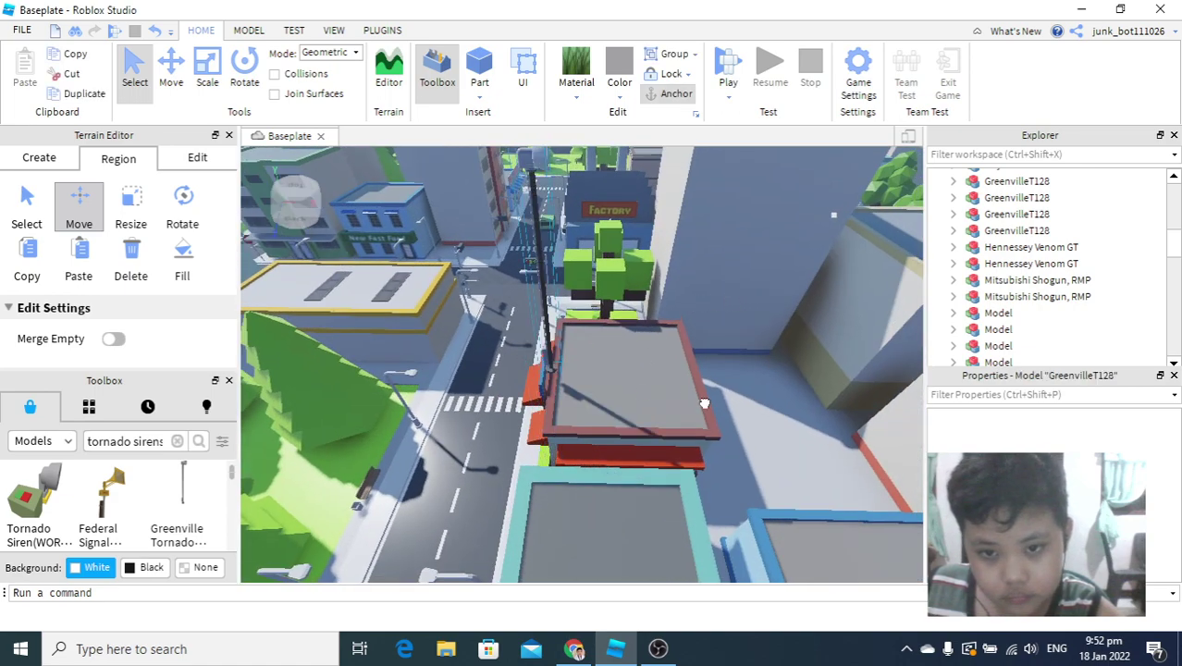
# - Examine the city layout from above, including the siren positions, park blocks, streets and the crosswalk with the yellow siren boxes
pyautogui.scroll(-3, 569, 350)
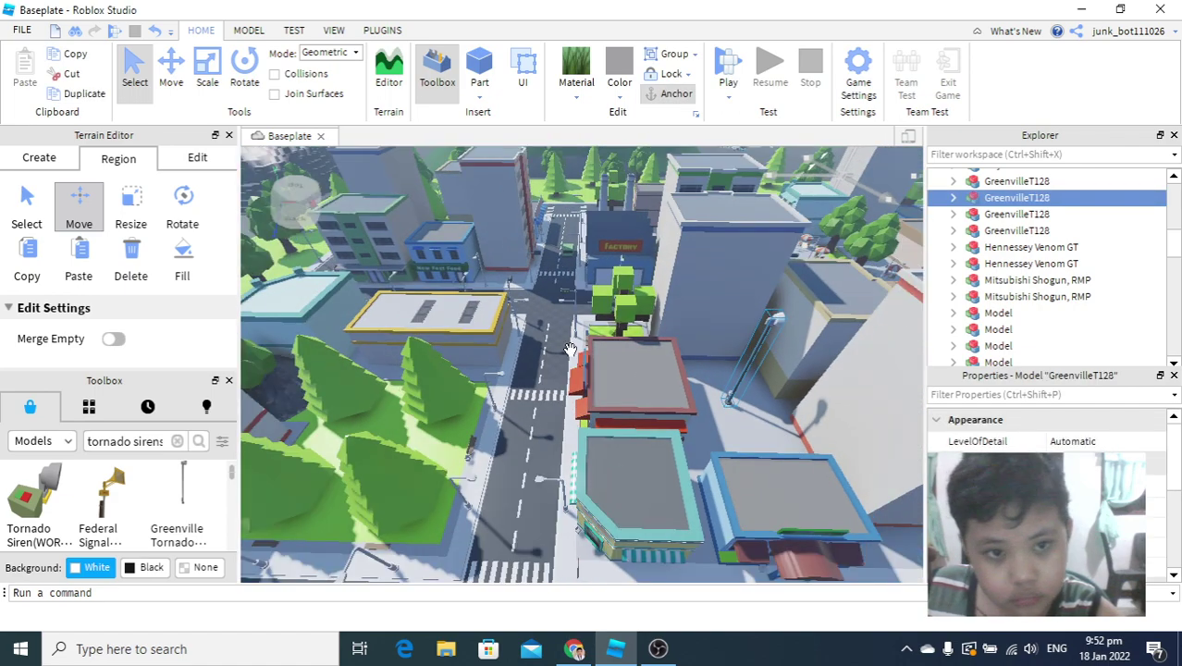
pyautogui.scroll(-5, 569, 349)
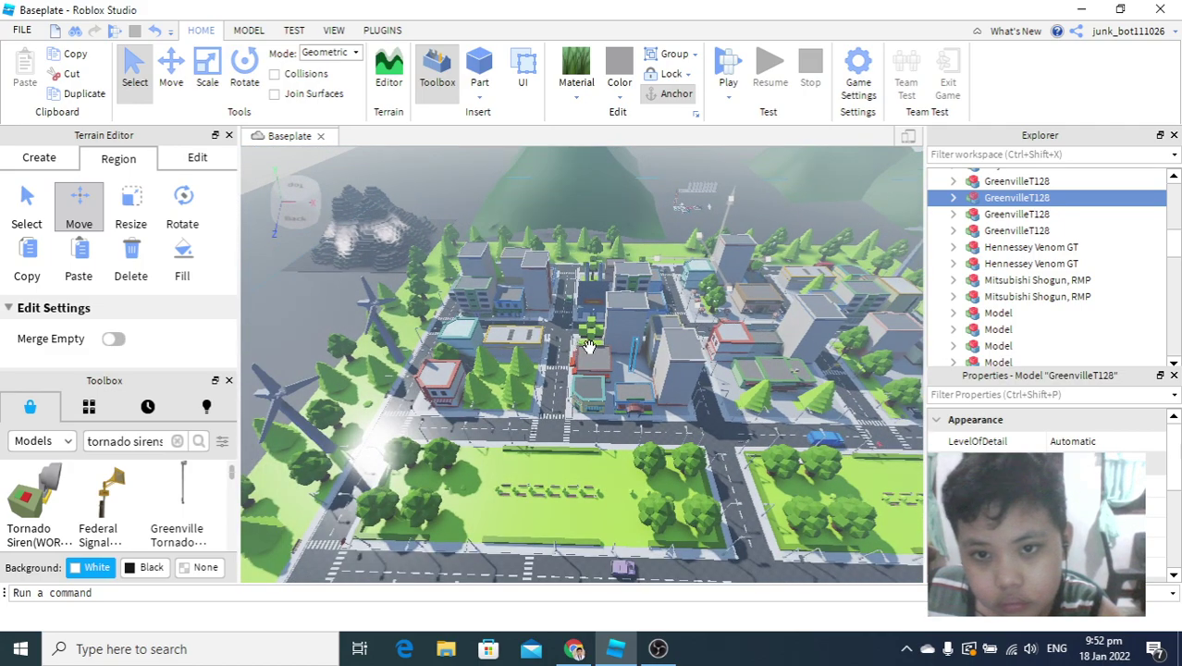
pyautogui.scroll(5, 583, 347)
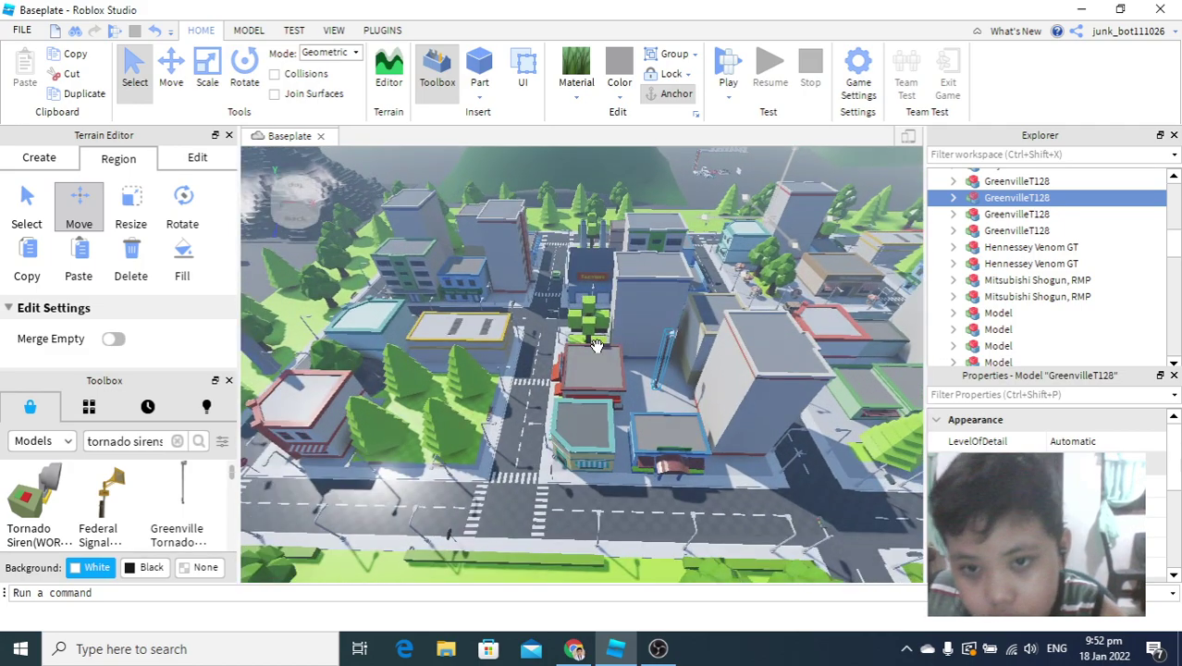
pyautogui.scroll(-5, 596, 345)
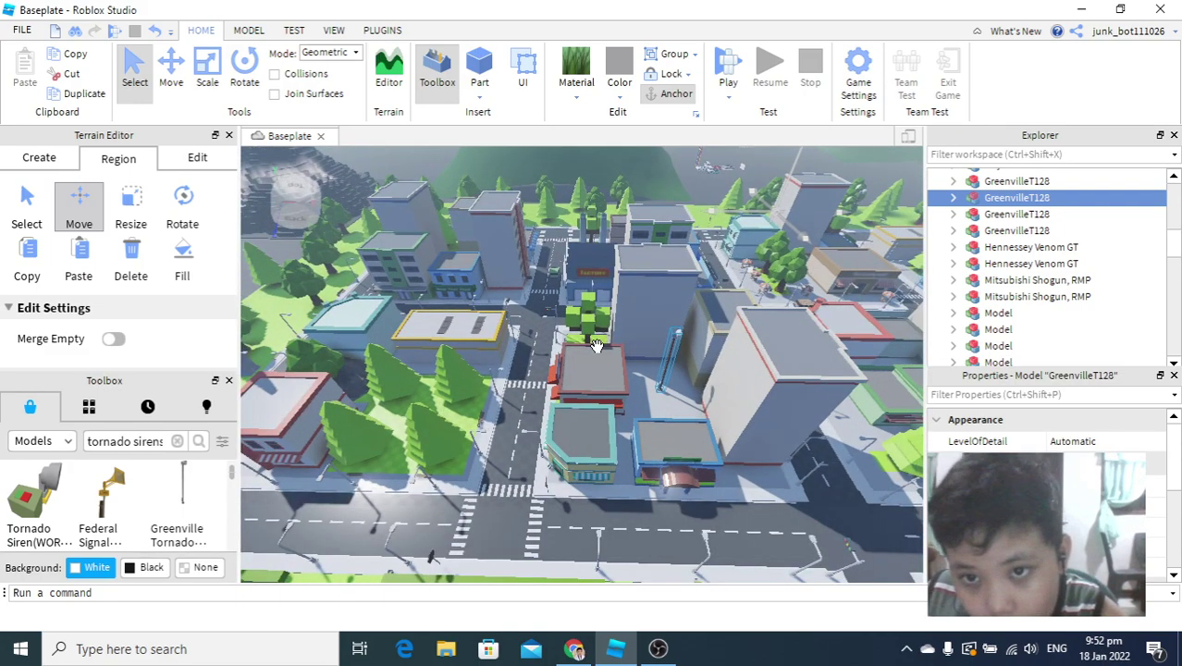
pyautogui.scroll(-5, 596, 345)
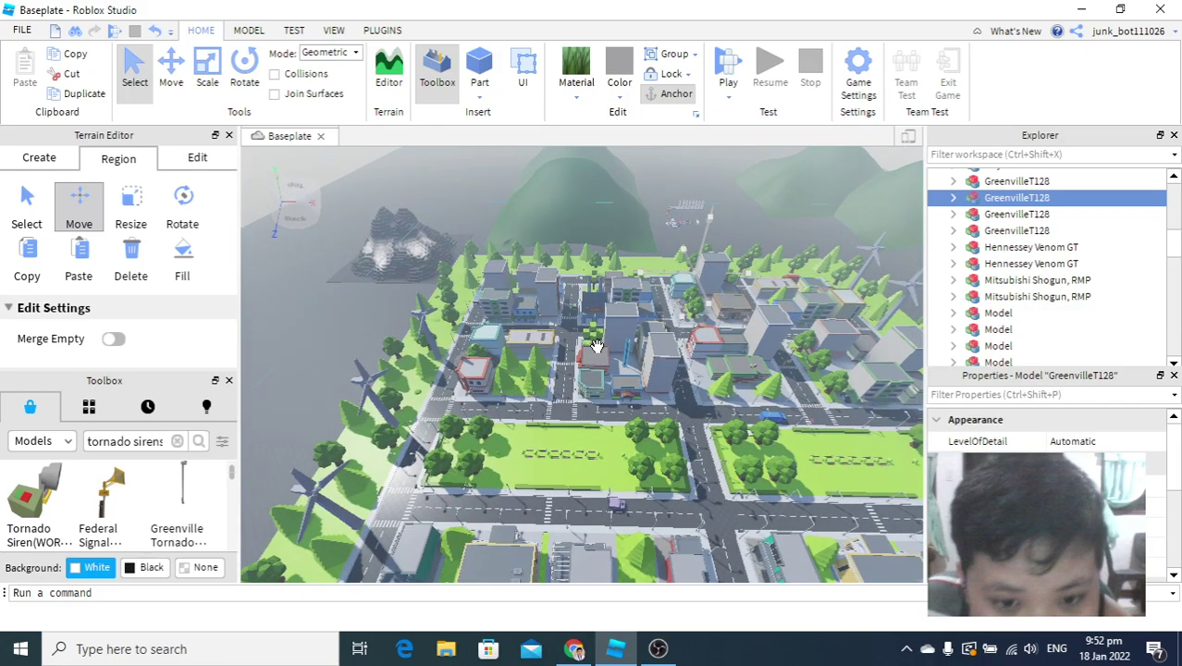
pyautogui.scroll(-5, 596, 345)
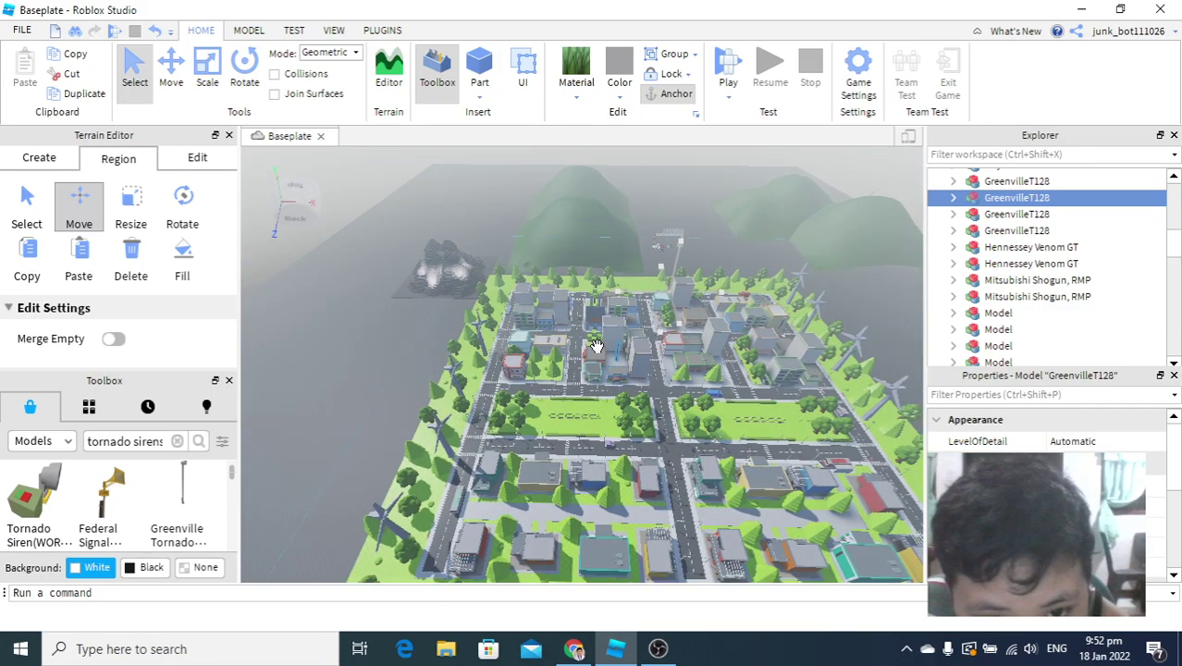
pyautogui.scroll(-2, 596, 345)
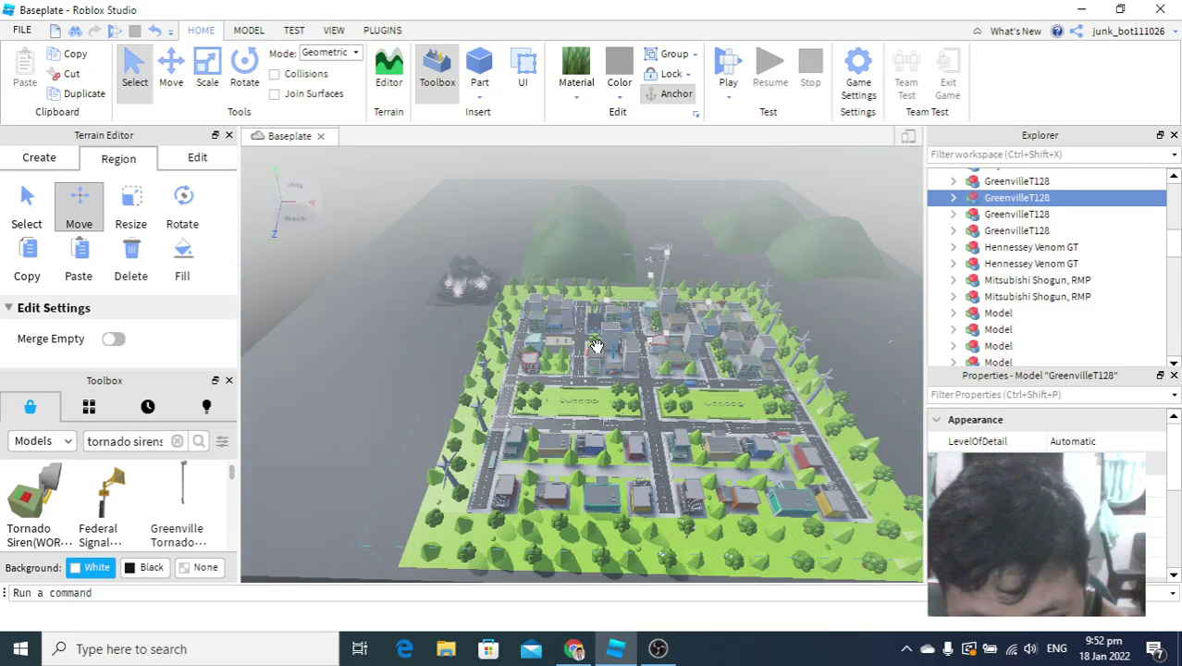
pyautogui.scroll(4, 597, 345)
pyautogui.scroll(2, 645, 305)
pyautogui.scroll(1, 766, 251)
pyautogui.moveTo(767, 248); pyautogui.dragTo(779, 256, button='right')
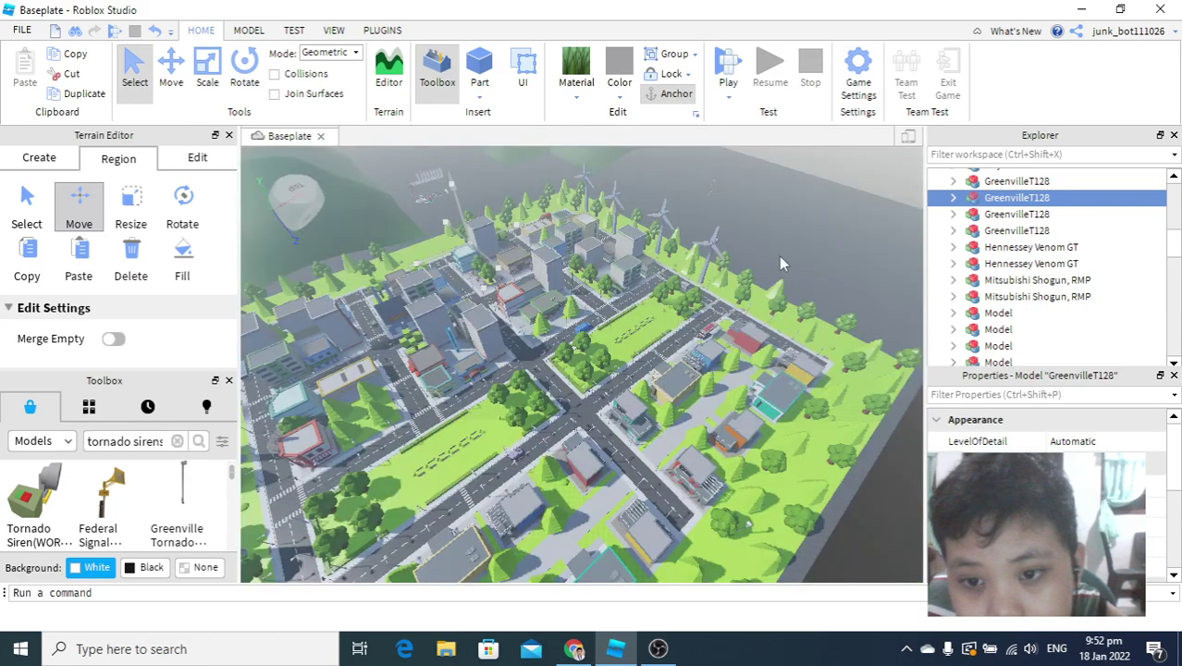
pyautogui.scroll(1, 779, 256)
pyautogui.scroll(2, 726, 291)
pyautogui.scroll(3, 726, 291)
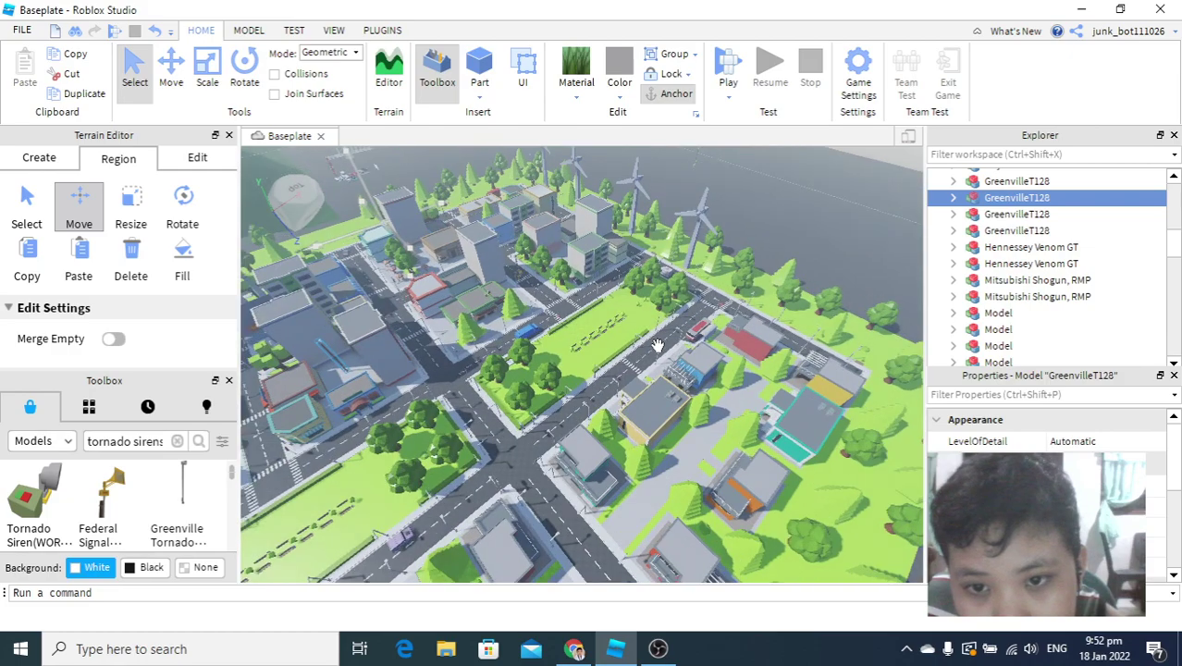
pyautogui.scroll(5, 671, 390)
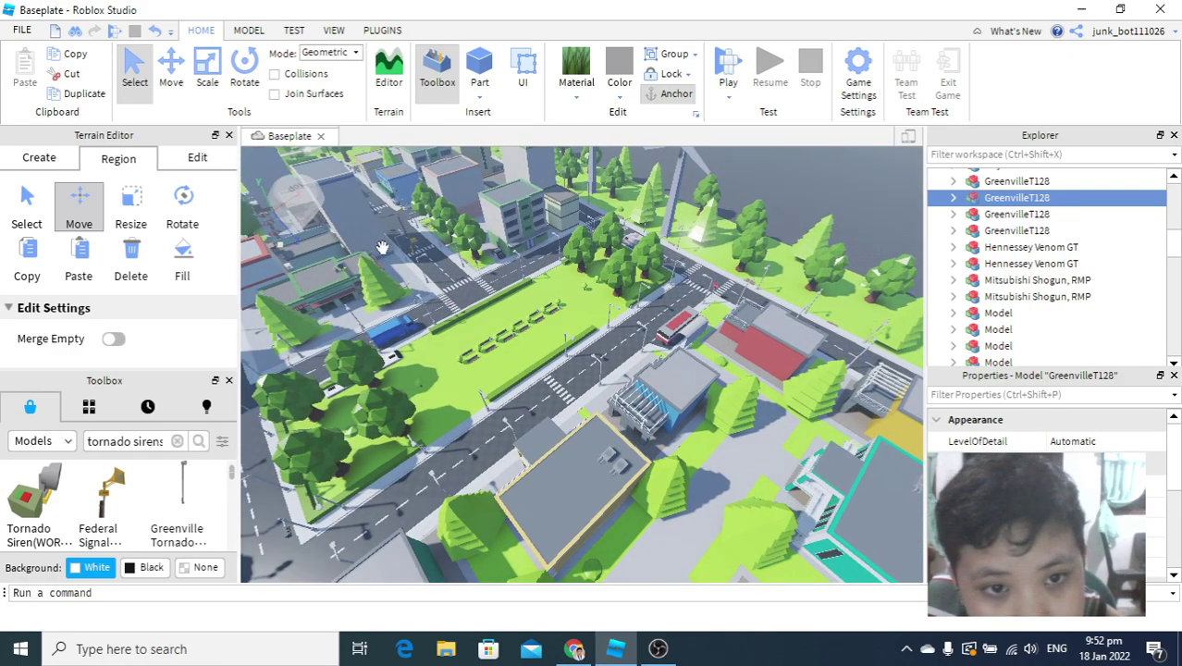
pyautogui.scroll(10, 382, 248)
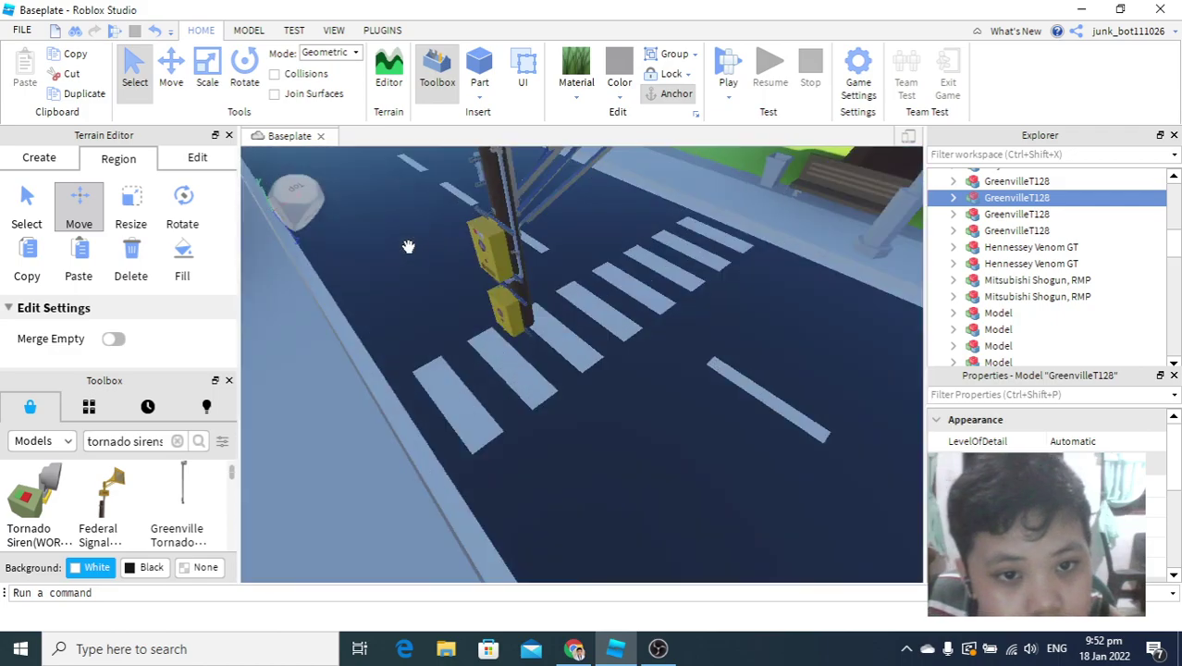
# - Move the SirenGroupModel with the yellow boxes off the street crosswalk and out toward the far side of the city
pyautogui.scroll(-12, 408, 247)
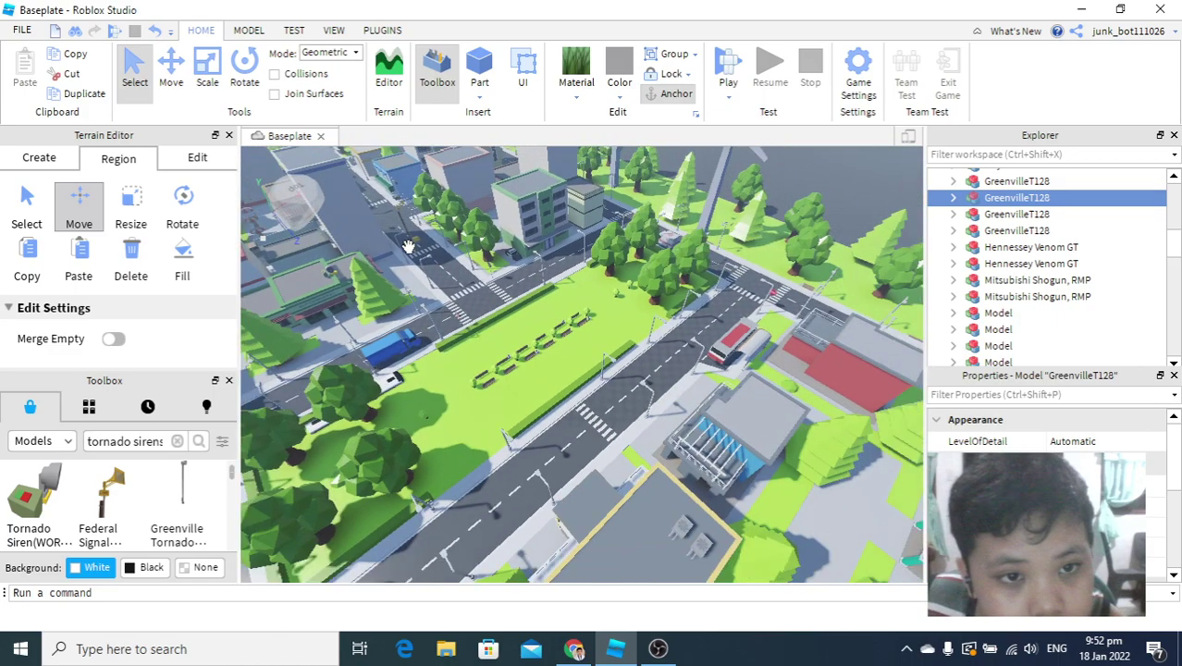
pyautogui.scroll(-3, 408, 247)
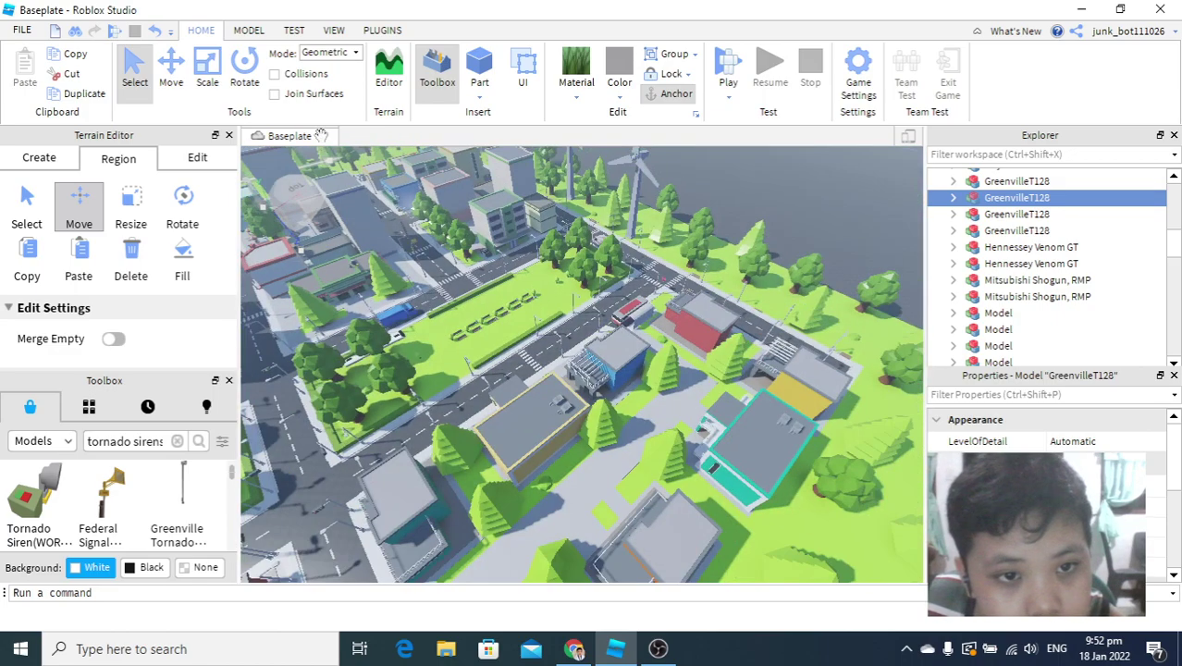
pyautogui.scroll(8, 361, 185)
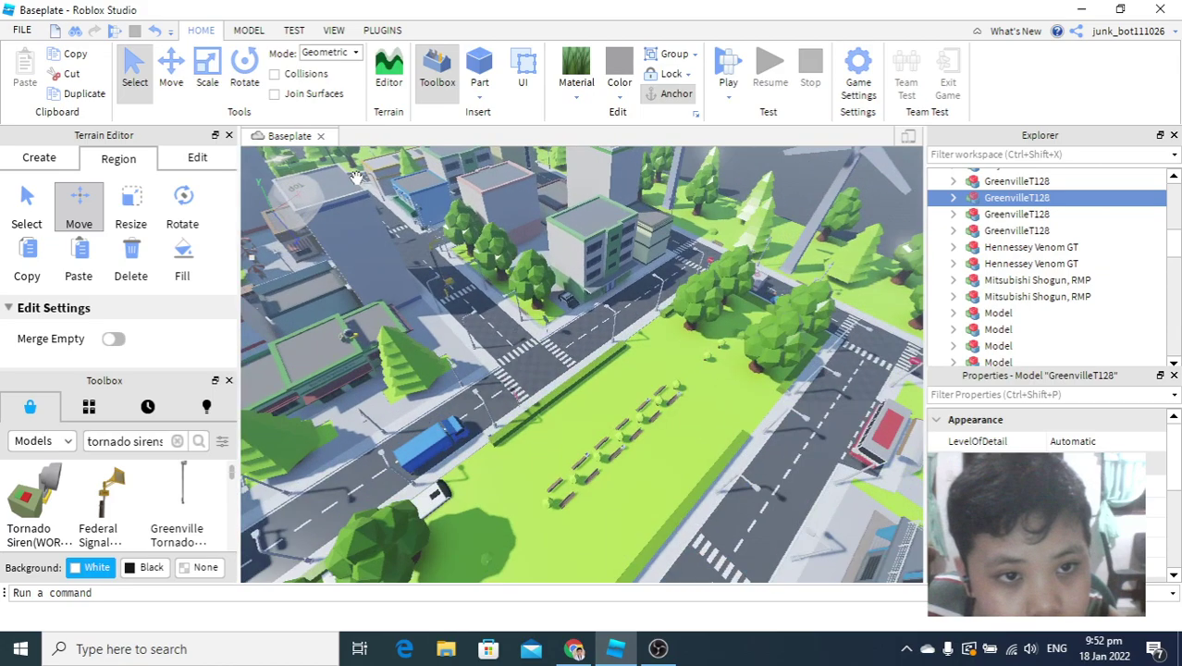
pyautogui.scroll(6, 357, 177)
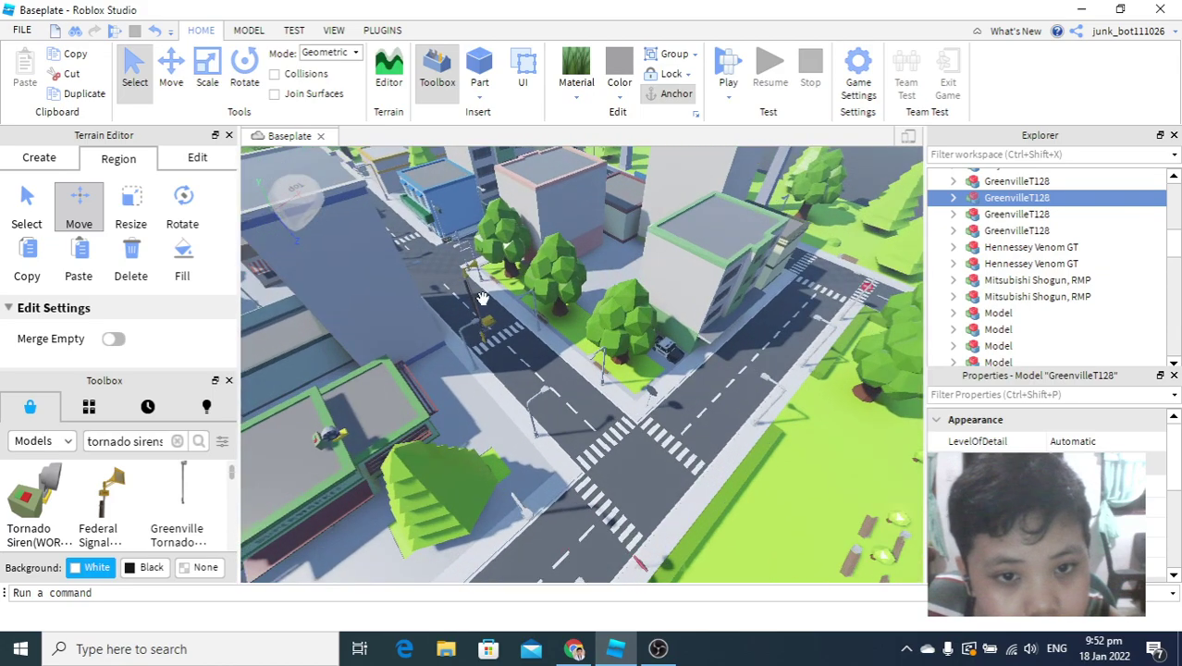
pyautogui.moveTo(467, 282); pyautogui.dragTo(510, 284)
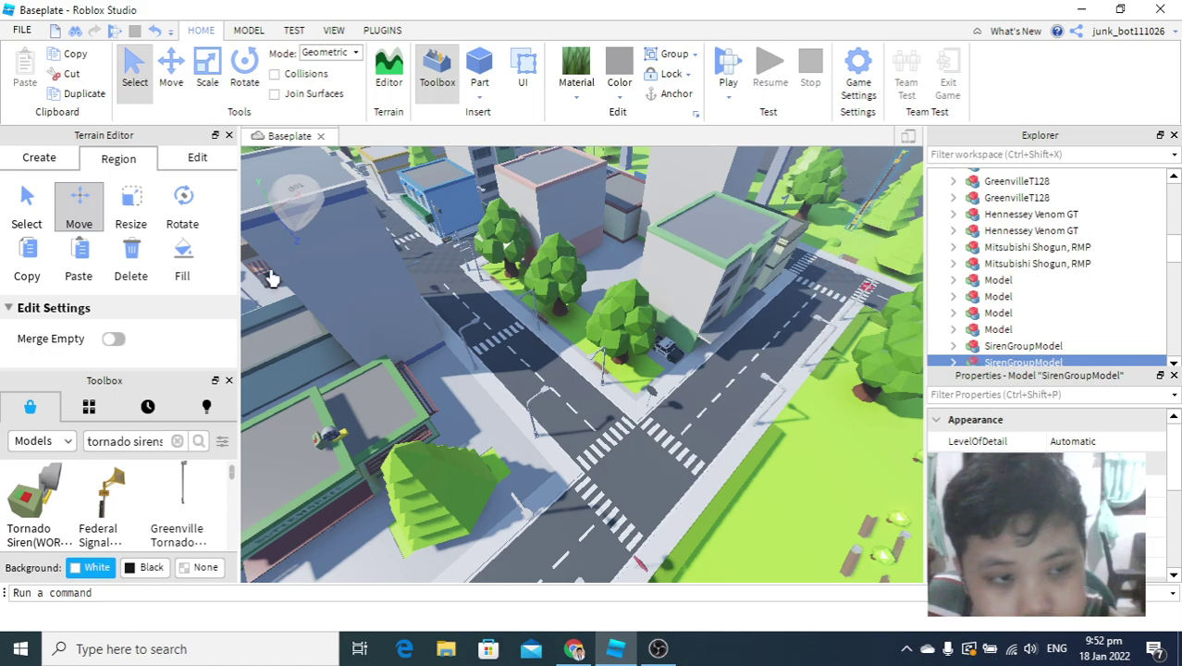
# - Examine the streets, shops and building blocks around the siren locations, from rooftop height down to street level
pyautogui.moveTo(681, 308); pyautogui.dragTo(540, 283, button='right')
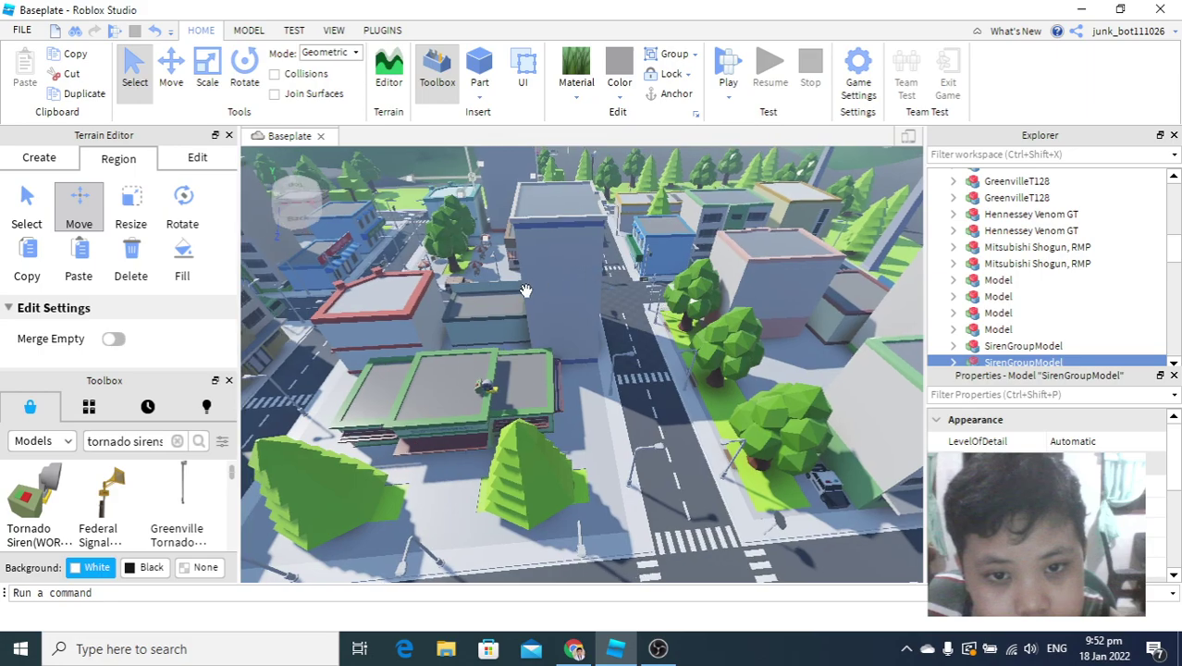
pyautogui.scroll(8, 485, 254)
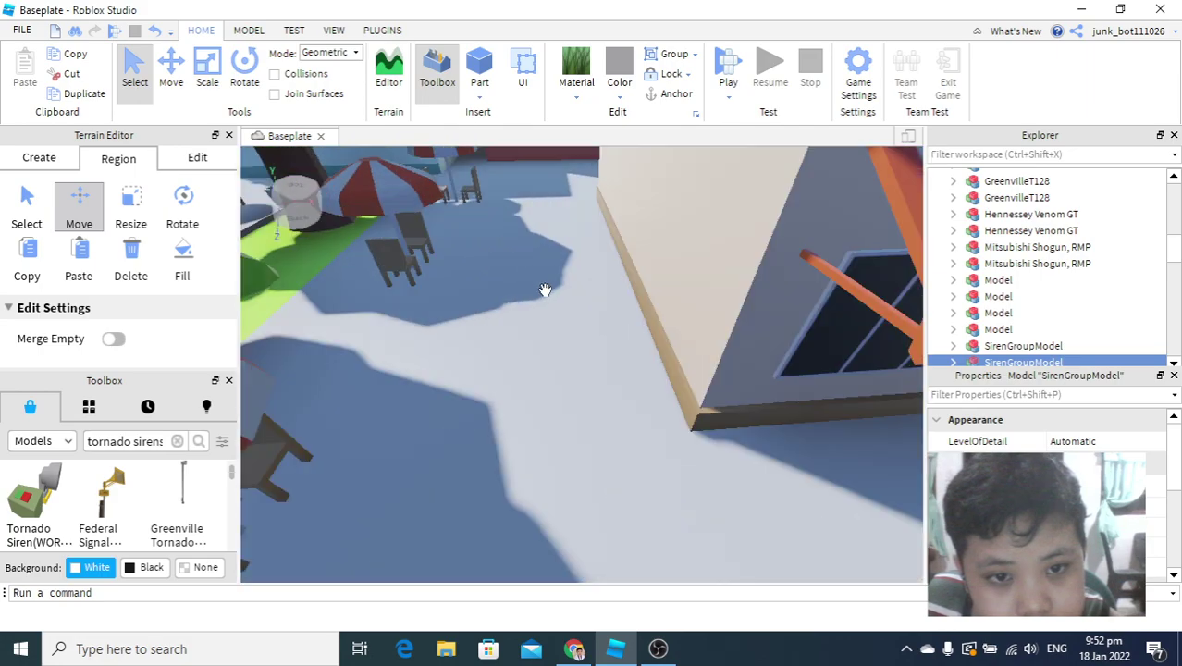
pyautogui.scroll(-5, 615, 387)
pyautogui.scroll(-5, 614, 387)
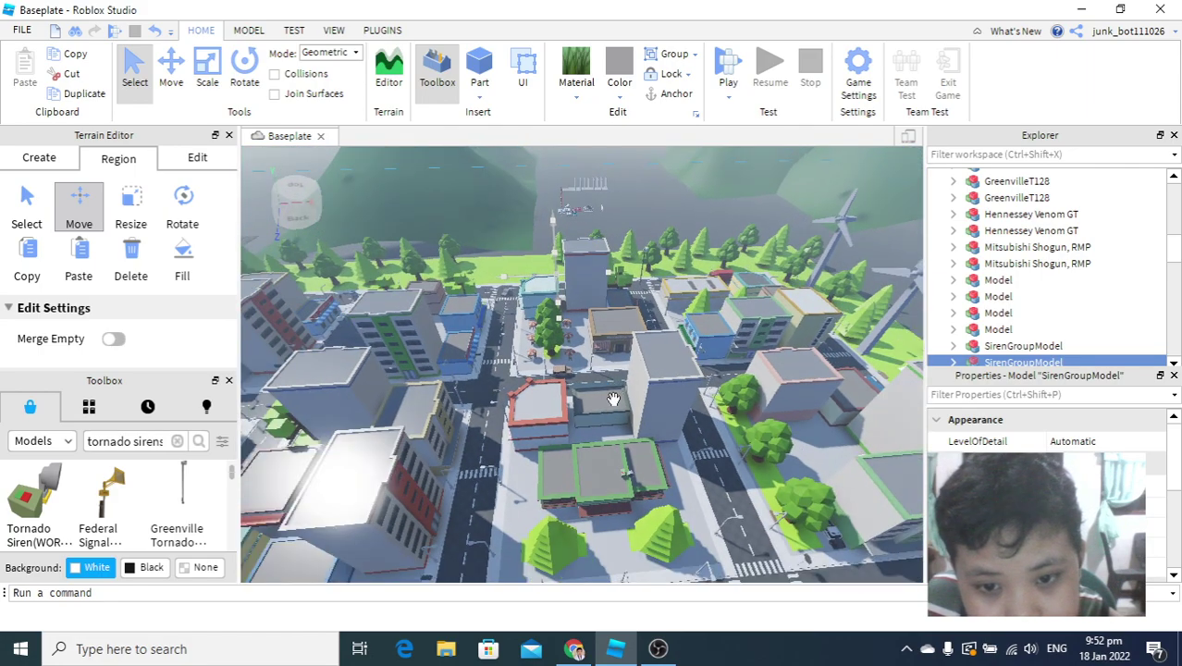
pyautogui.scroll(5, 627, 400)
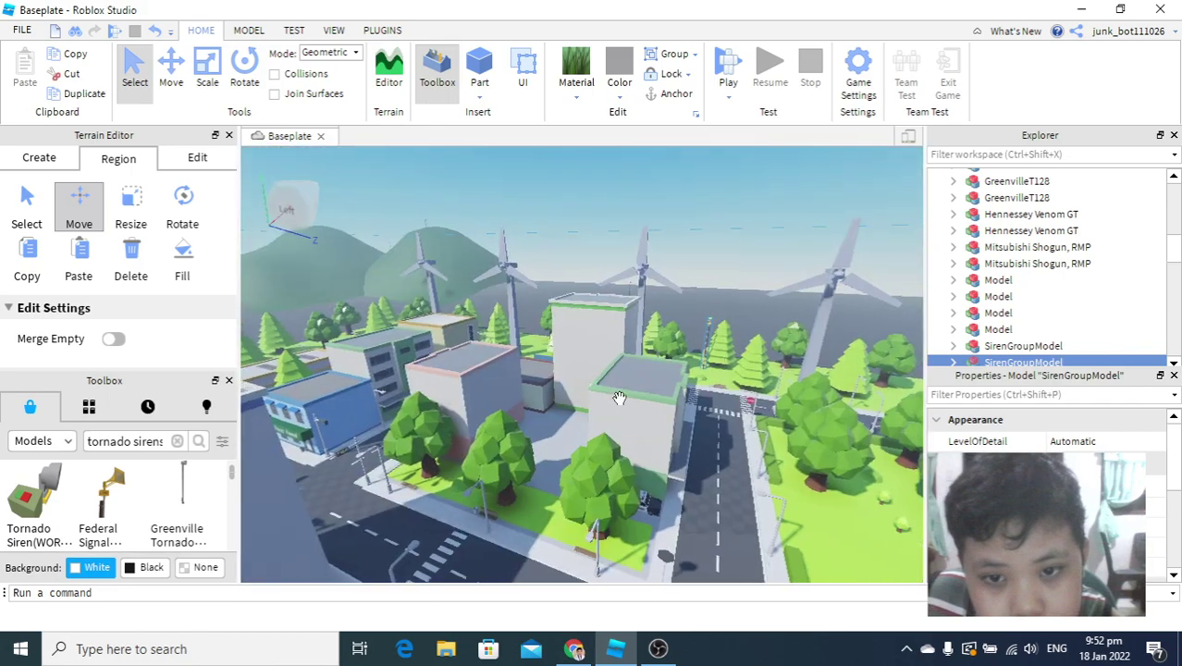
pyautogui.scroll(2, 620, 398)
pyautogui.scroll(-3, 620, 398)
pyautogui.scroll(5, 622, 398)
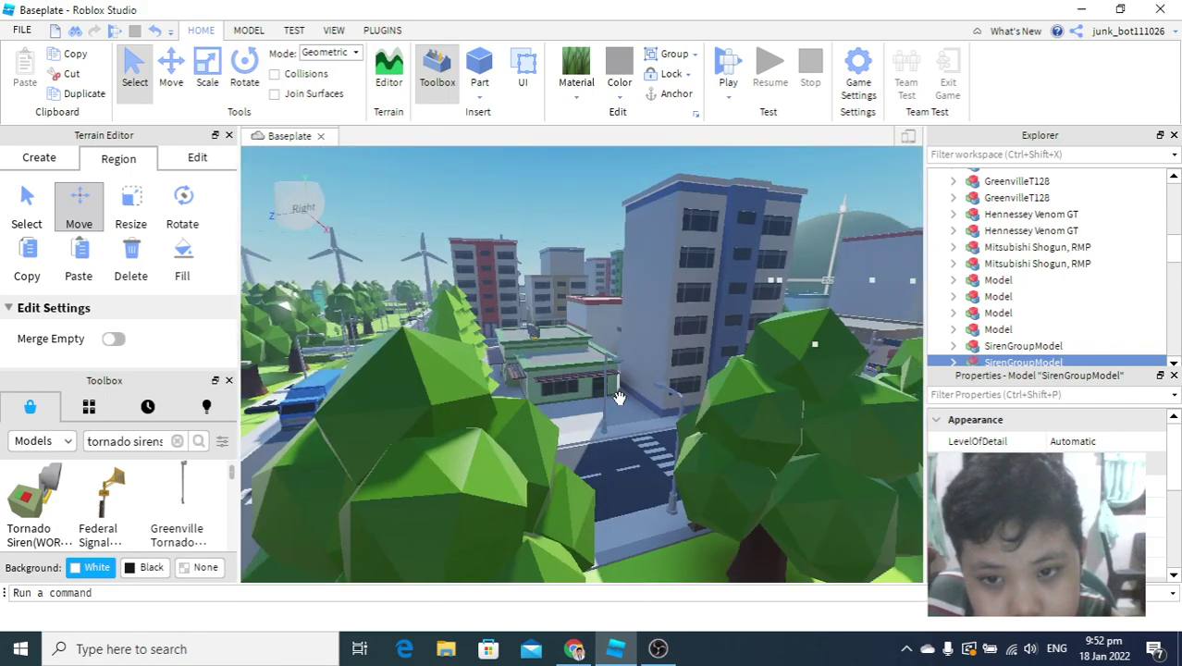
pyautogui.scroll(6, 622, 397)
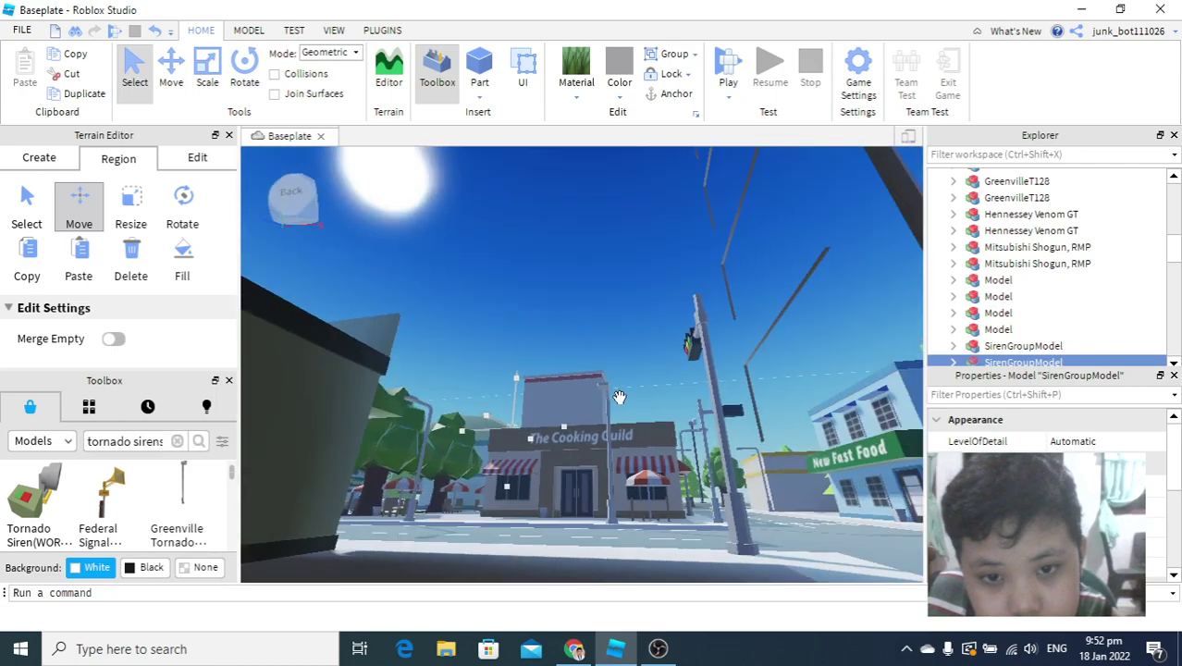
pyautogui.moveTo(620, 397); pyautogui.dragTo(619, 394, button='right')
pyautogui.scroll(6, 620, 398)
pyautogui.scroll(6, 635, 246)
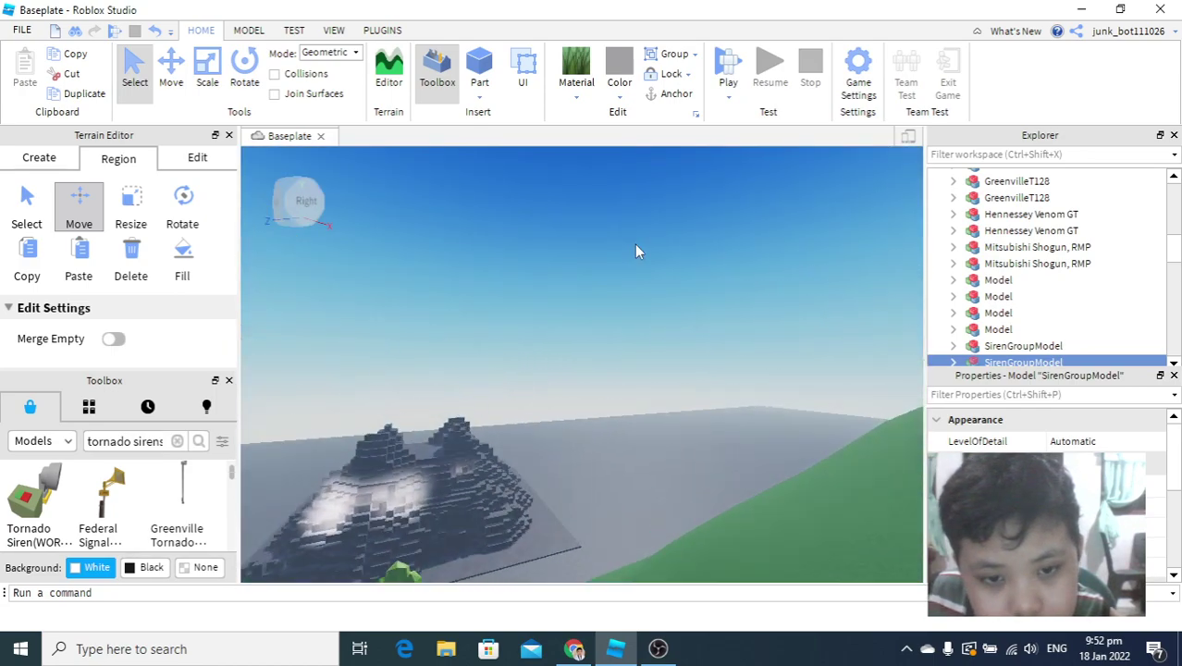
# - Examine the whole city from above, including the factory block, tree strip, park and wind turbines
pyautogui.scroll(-2, 627, 362)
pyautogui.moveTo(628, 362); pyautogui.dragTo(681, 351, button='right')
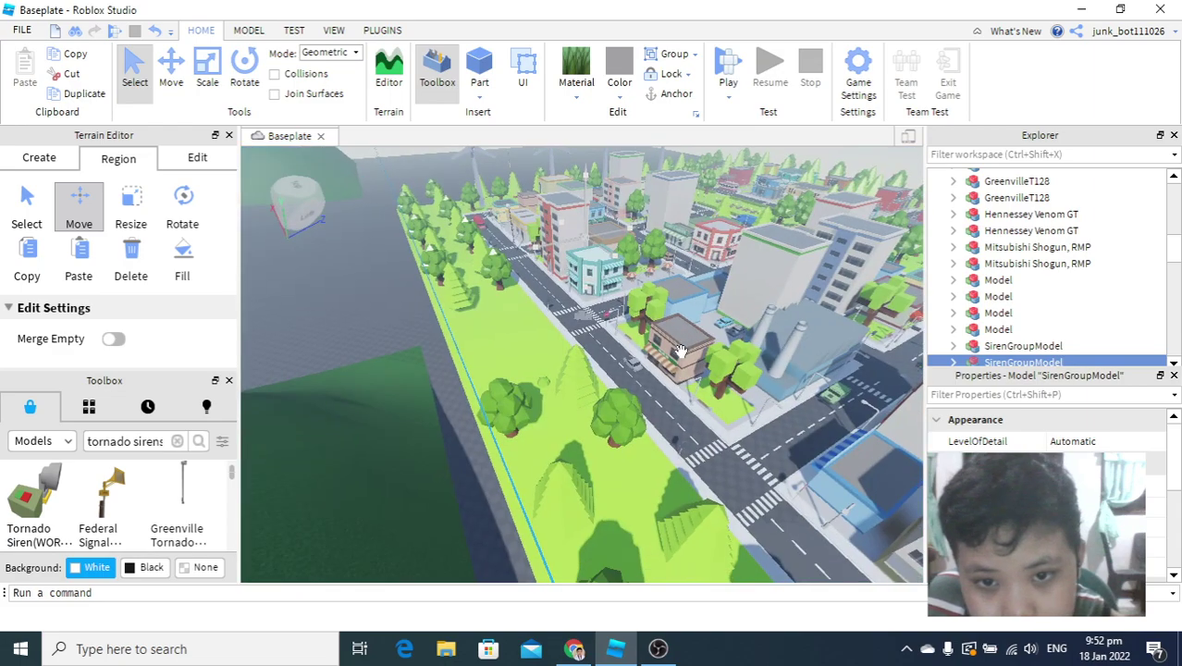
pyautogui.rightClick(680, 352)
pyautogui.press('Escape')
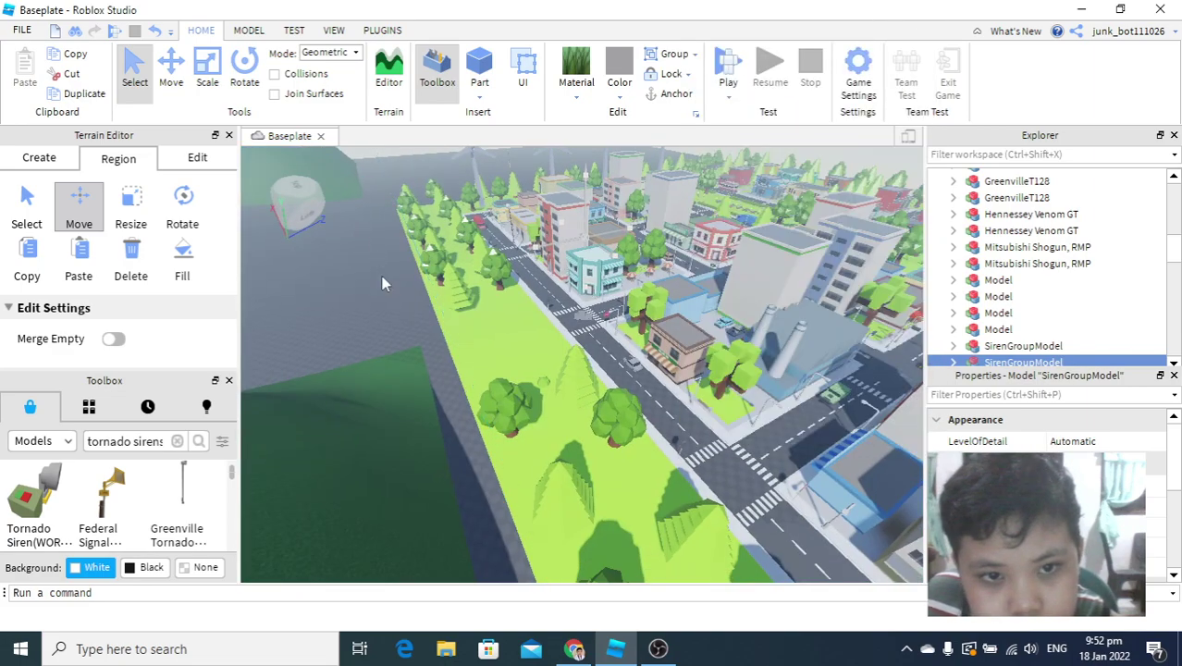
pyautogui.scroll(-3, 385, 284)
pyautogui.scroll(-3, 652, 349)
pyautogui.scroll(4, 798, 234)
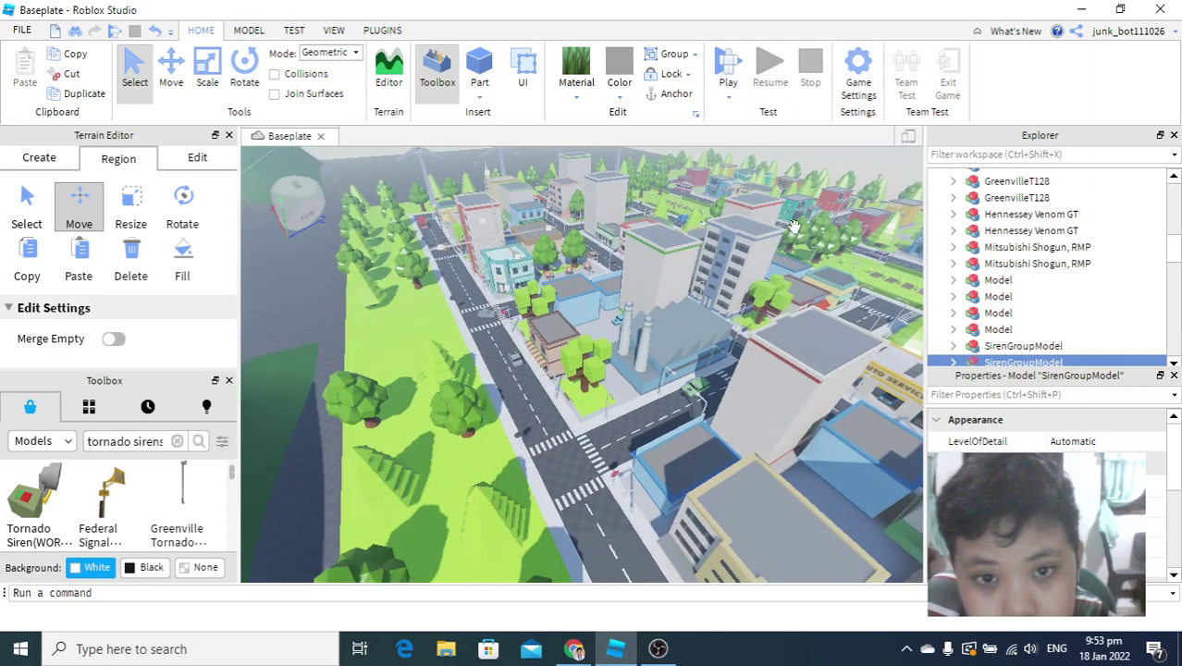
pyautogui.scroll(6, 758, 189)
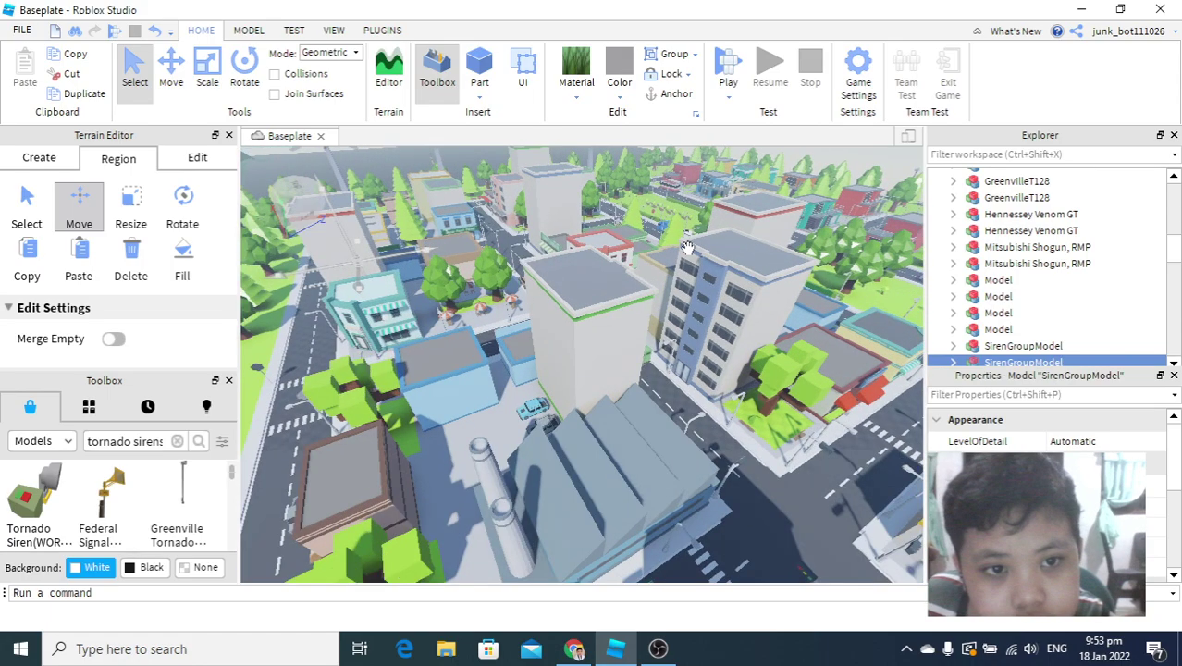
pyautogui.scroll(3, 688, 248)
pyautogui.scroll(3, 691, 212)
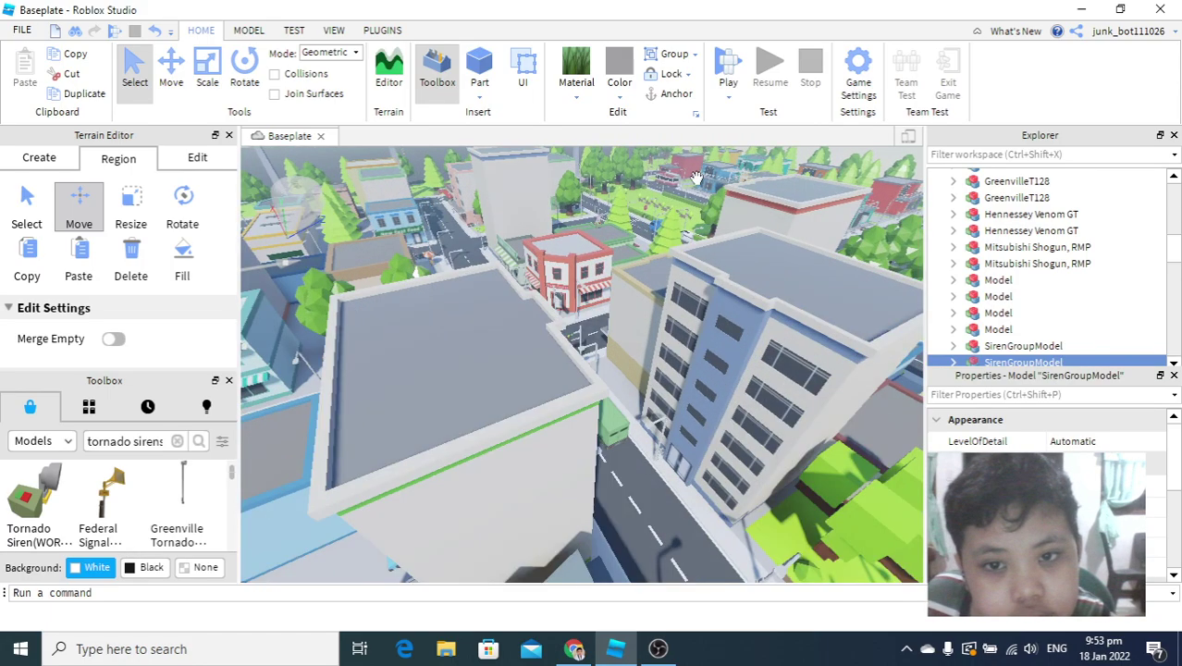
pyautogui.scroll(-10, 715, 188)
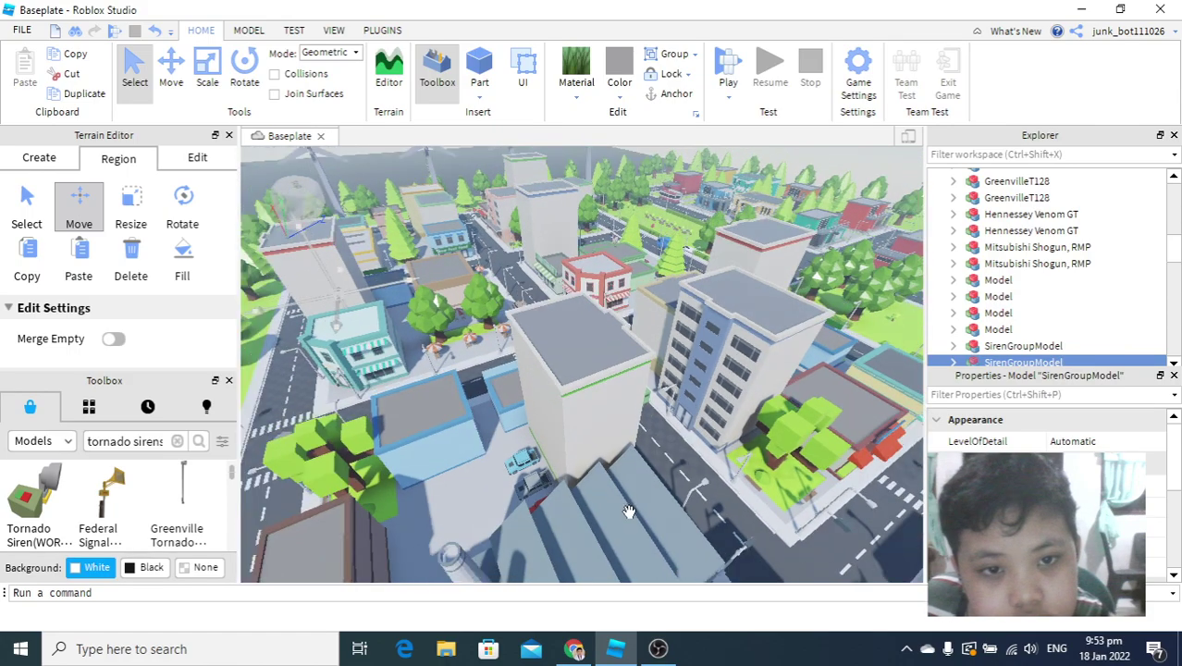
pyautogui.scroll(-2, 622, 521)
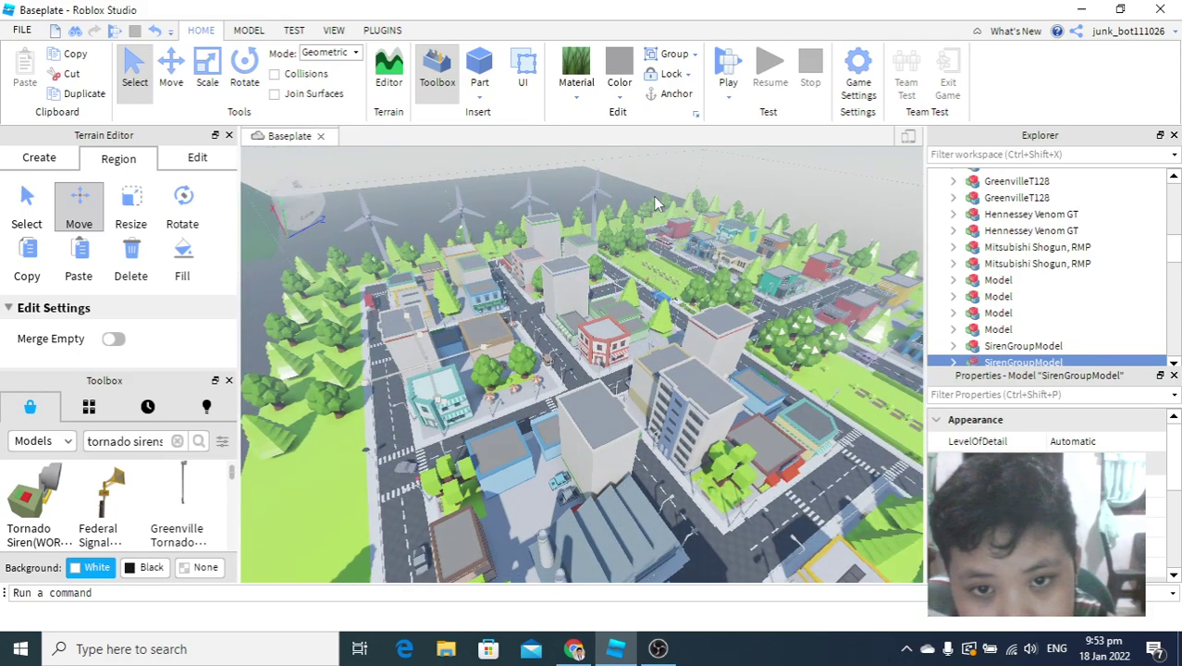
pyautogui.moveTo(707, 182); pyautogui.dragTo(707, 182, button='right')
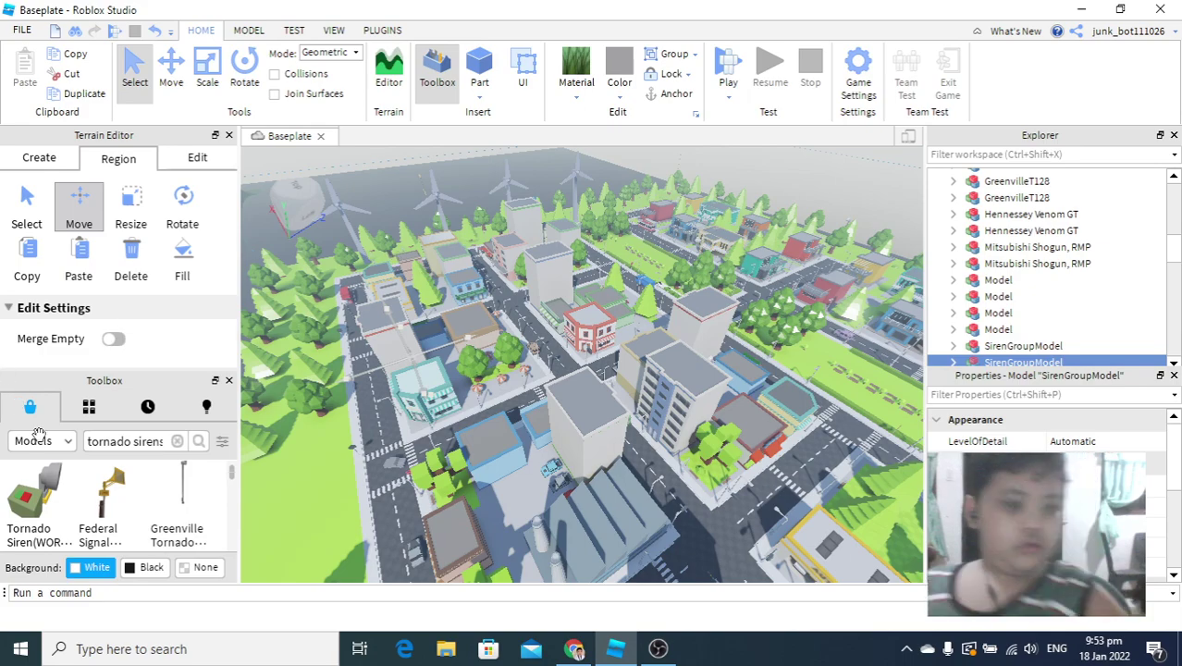
# - Search the Toolbox models for "city" and insert the New York City School Bus into the map
pyautogui.click(177, 441)
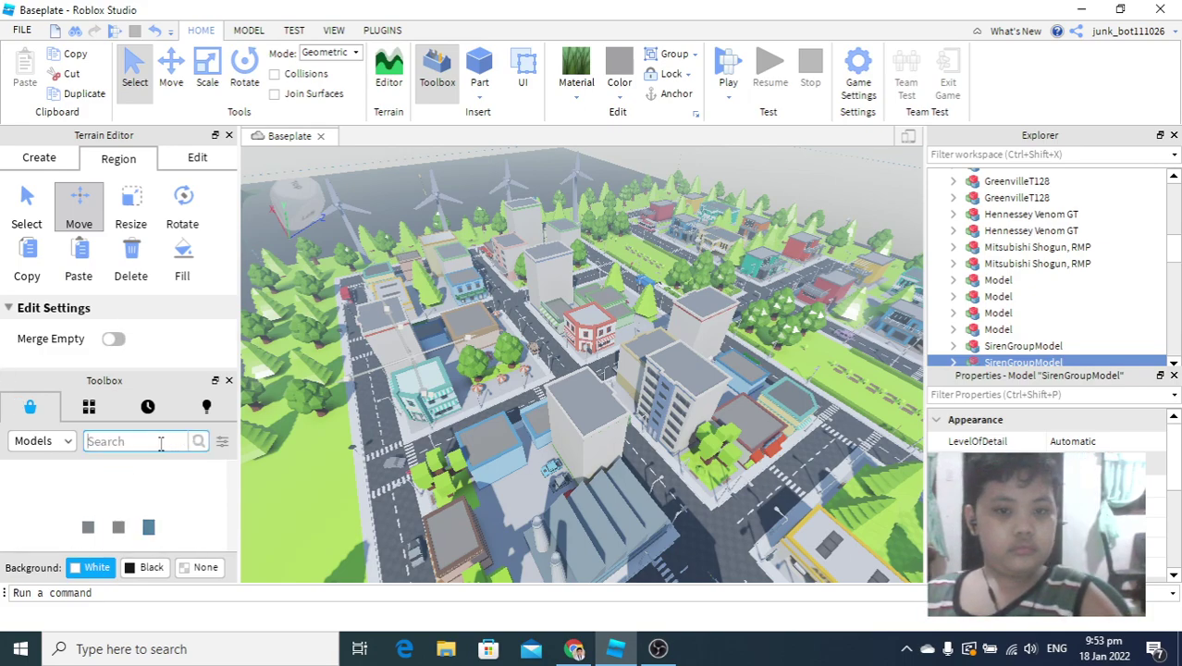
pyautogui.write('cit')
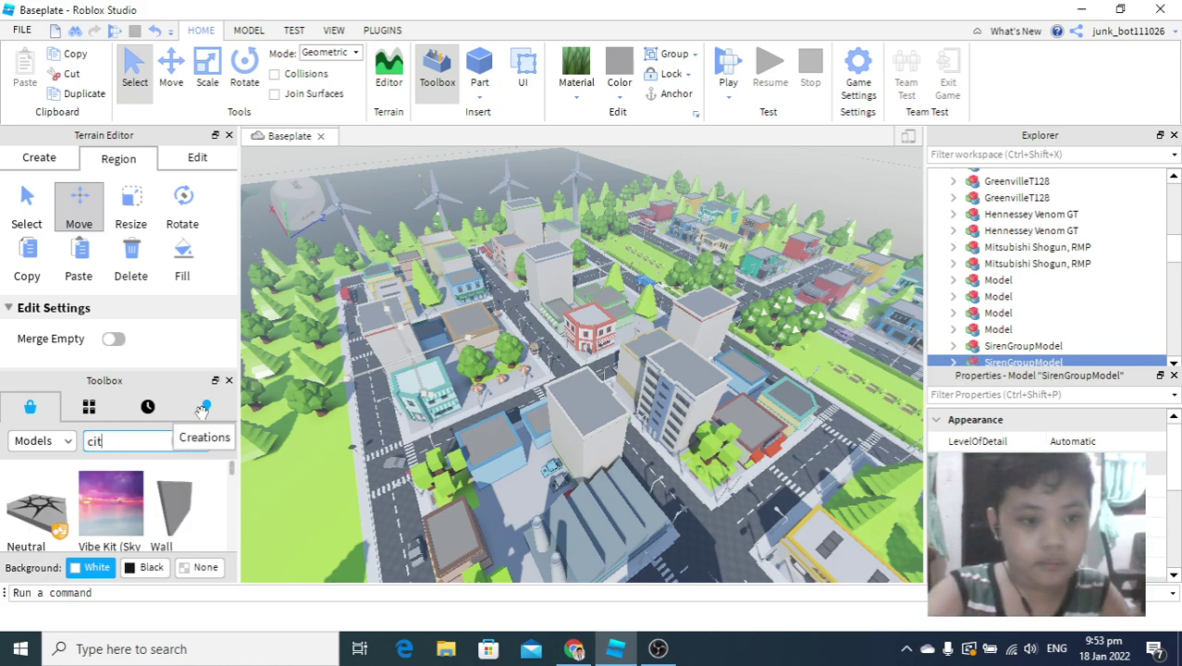
pyautogui.write('y')
pyautogui.press('Return')
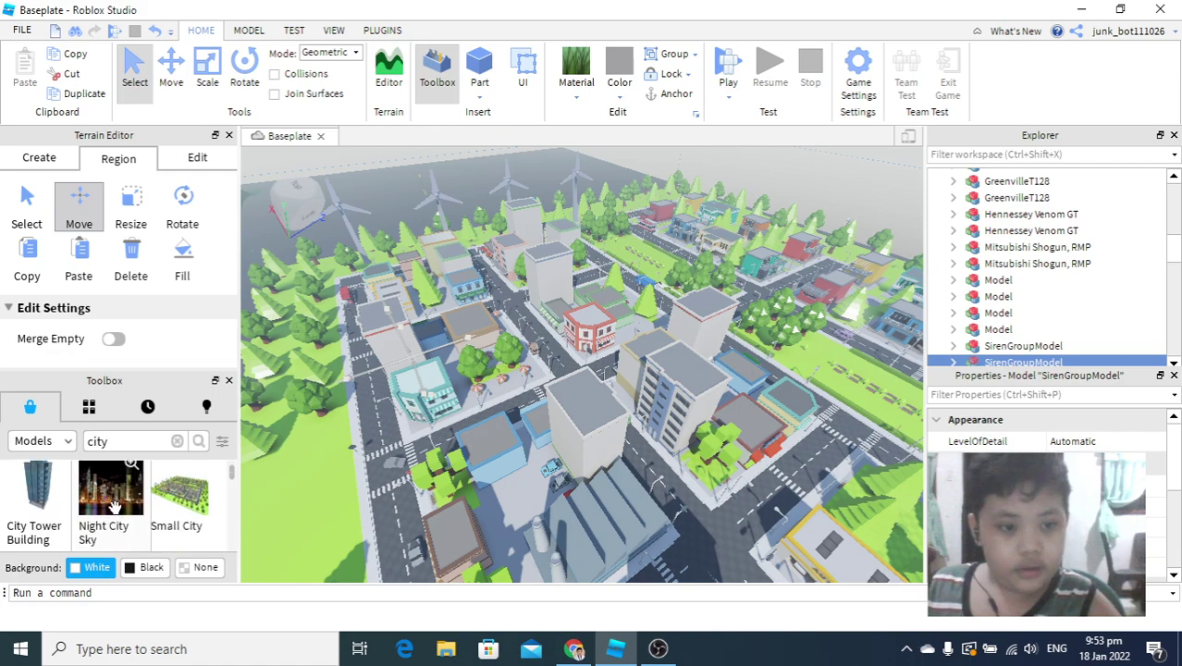
pyautogui.scroll(-6, 111, 507)
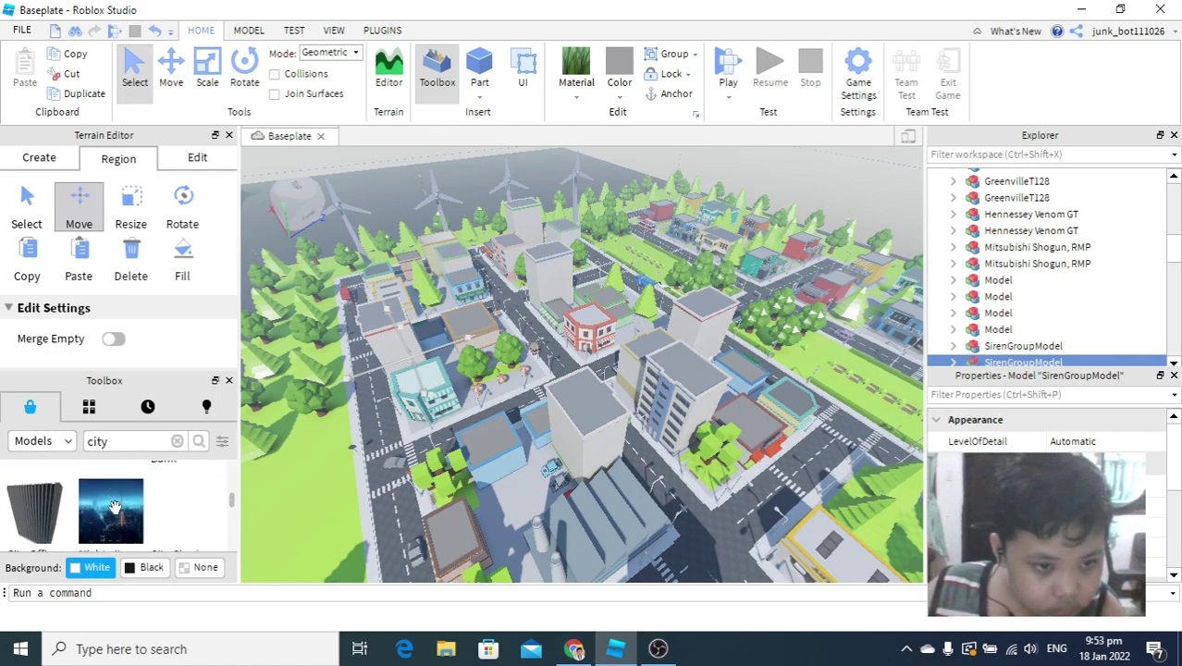
pyautogui.scroll(-3, 115, 507)
pyautogui.scroll(3, 115, 507)
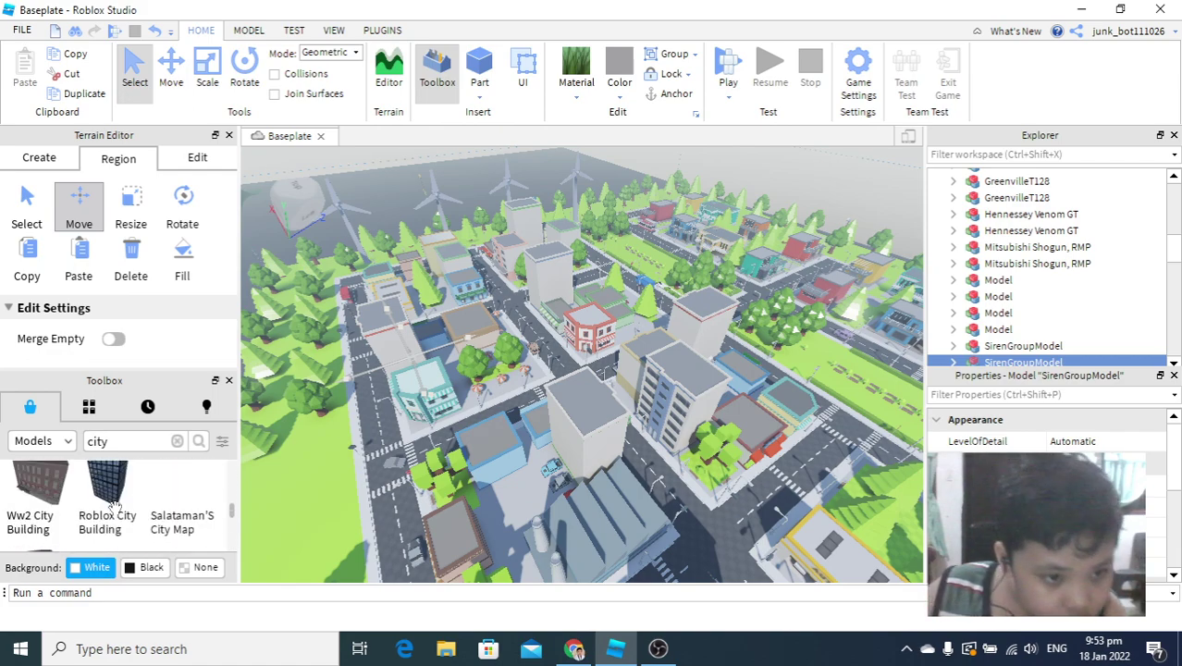
pyautogui.scroll(-4, 111, 507)
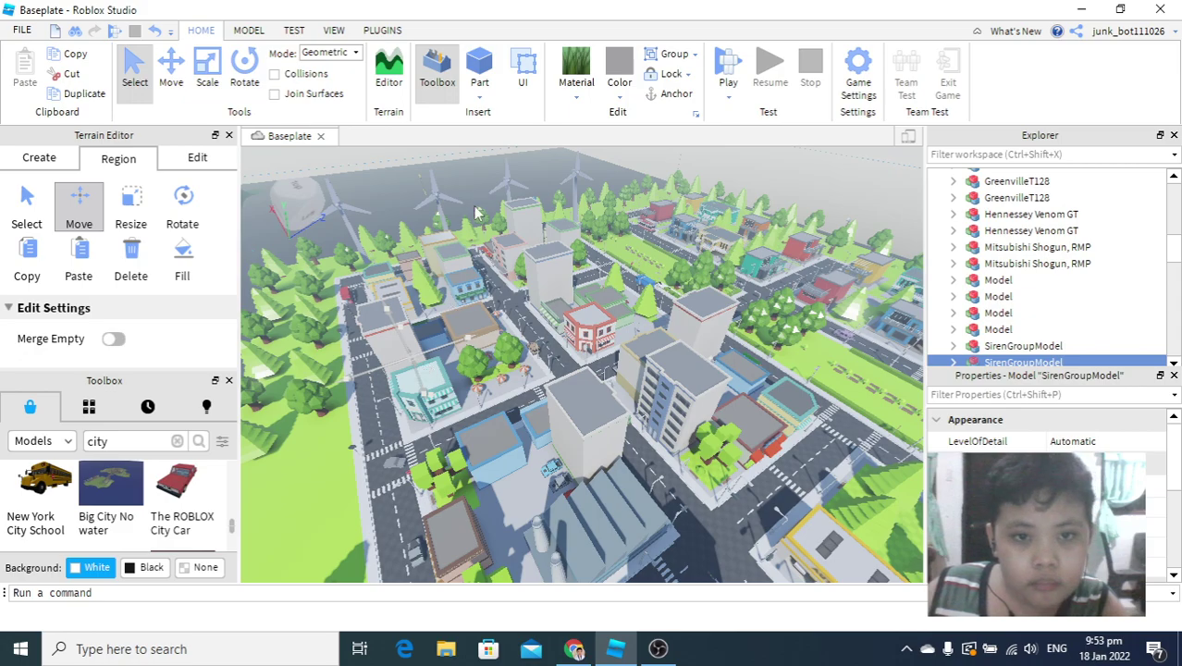
pyautogui.moveTo(471, 185); pyautogui.dragTo(478, 198, button='right')
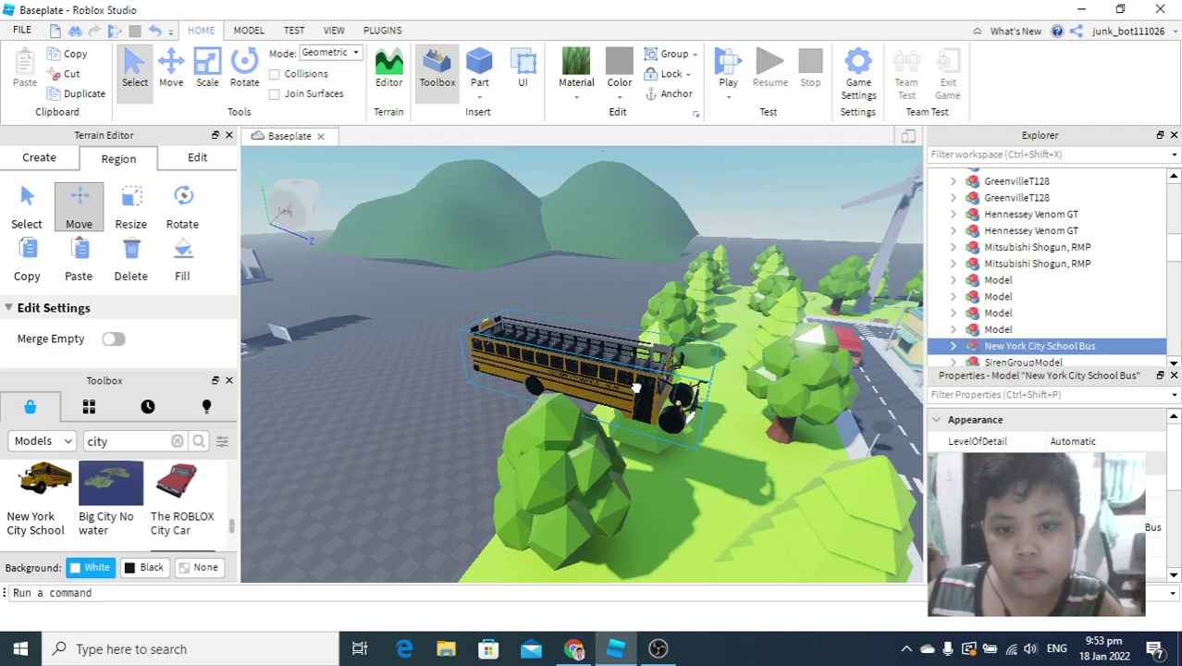
# - Move the New York City School Bus over the tree strip onto the road at the crosswalk intersection
pyautogui.moveTo(636, 388); pyautogui.dragTo(917, 486)
pyautogui.scroll(-4, 787, 447)
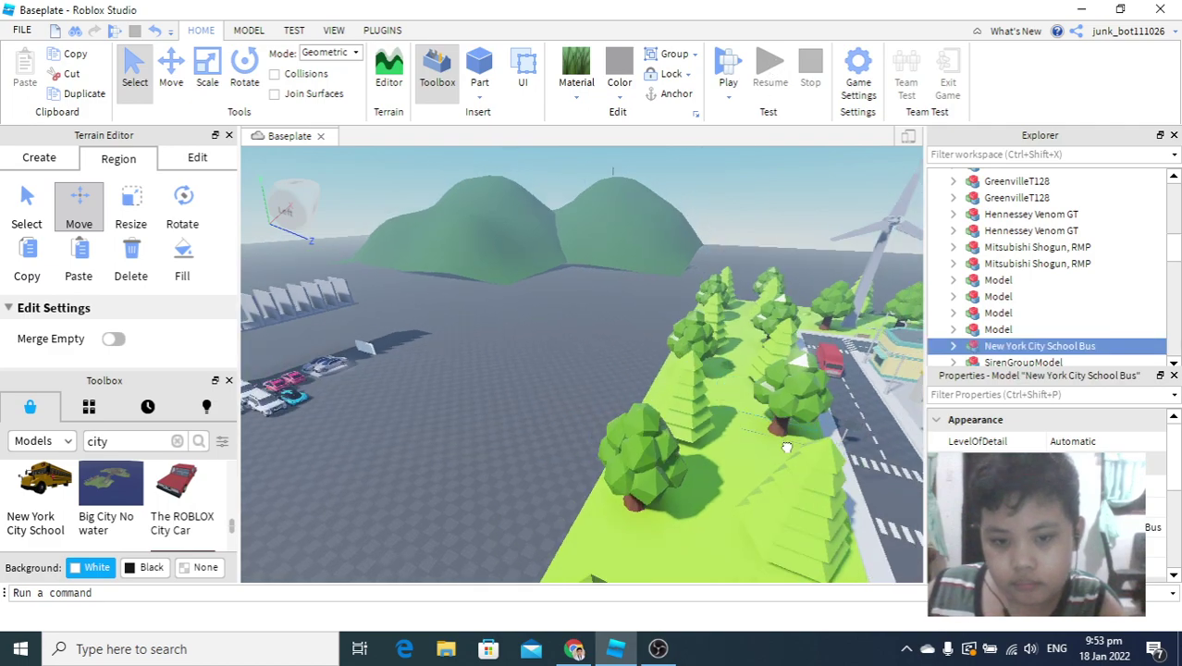
pyautogui.scroll(-1, 787, 448)
pyautogui.scroll(-1, 917, 486)
pyautogui.moveTo(608, 361)
pyautogui.mouseDown(button='right')
pyautogui.moveTo(514, 358)
pyautogui.moveTo(605, 359)
pyautogui.mouseUp(button='right')
pyautogui.scroll(3, 638, 354)
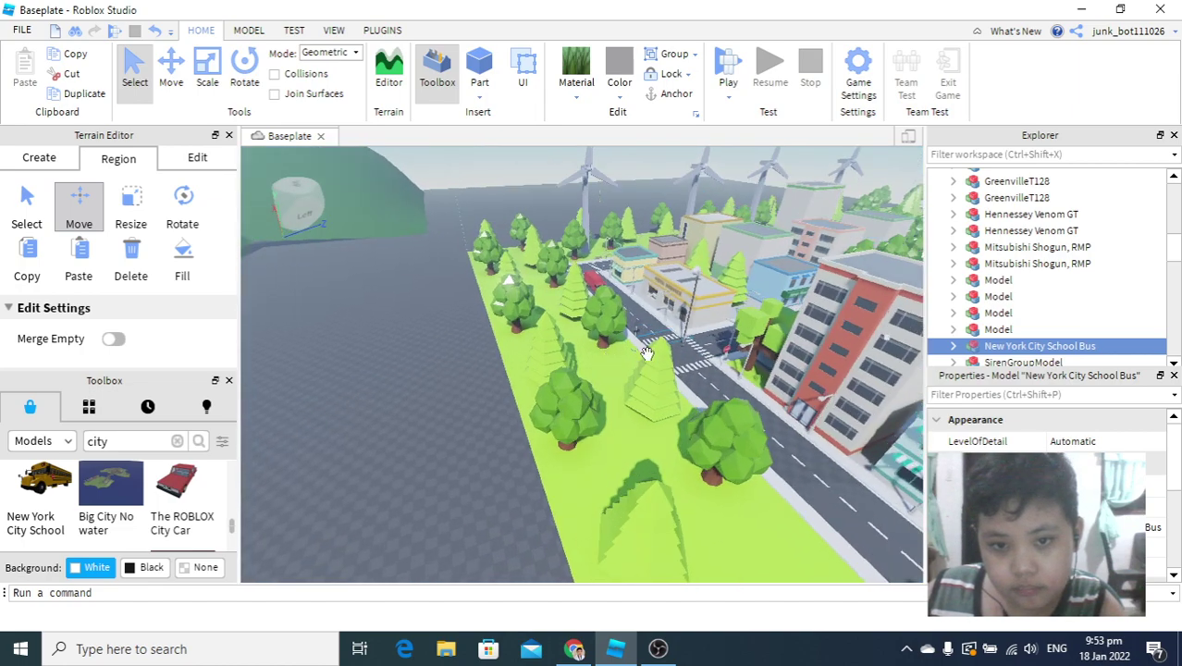
# - Shift the school bus through the intersection into the side street beside the Auto Service building
pyautogui.scroll(8, 646, 355)
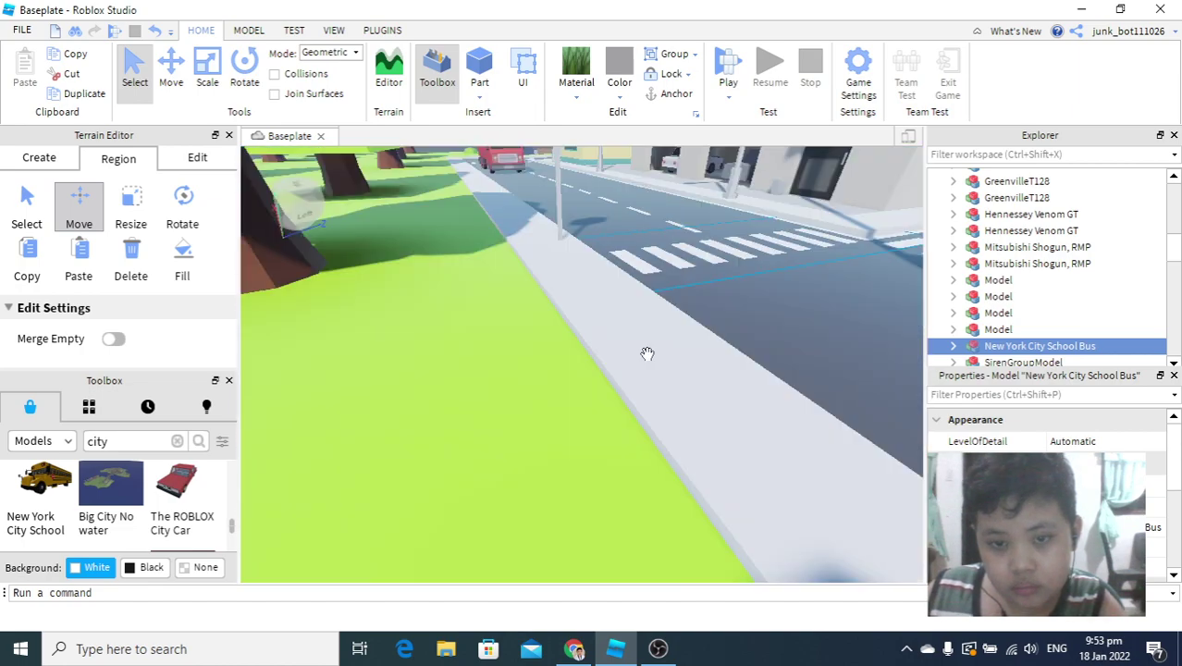
pyautogui.moveTo(647, 355); pyautogui.dragTo(641, 313, button='right')
pyautogui.scroll(8, 647, 354)
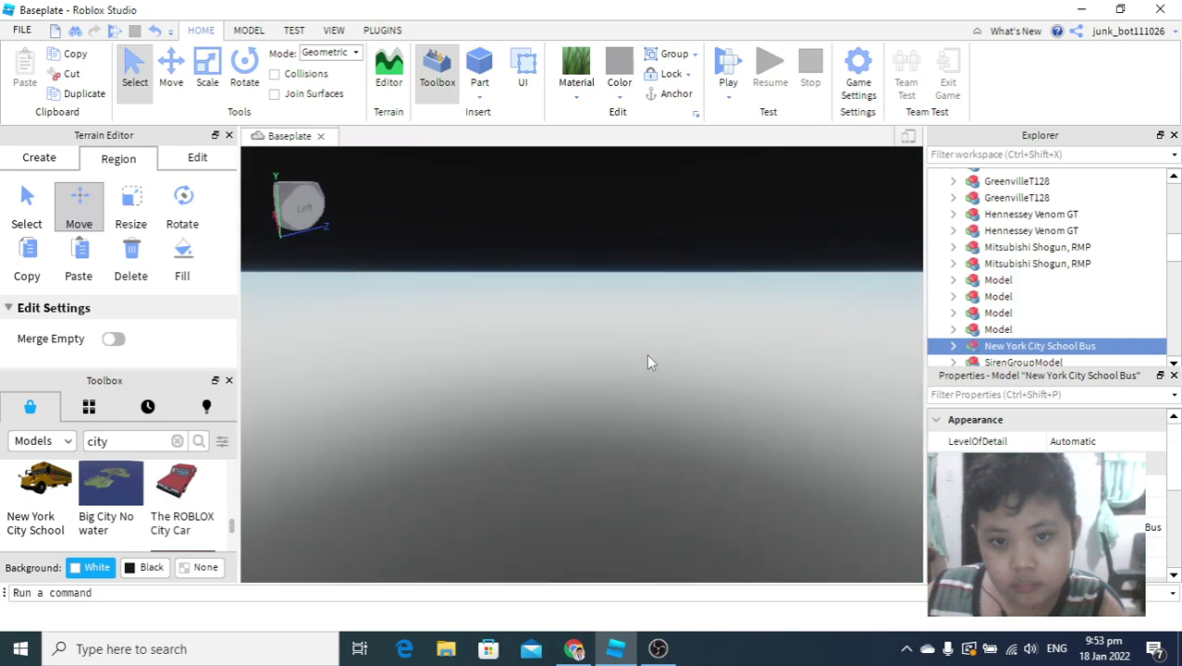
pyautogui.scroll(-4, 647, 356)
pyautogui.moveTo(670, 266); pyautogui.dragTo(611, 380)
pyautogui.scroll(4, 670, 193)
pyautogui.scroll(-10, 612, 381)
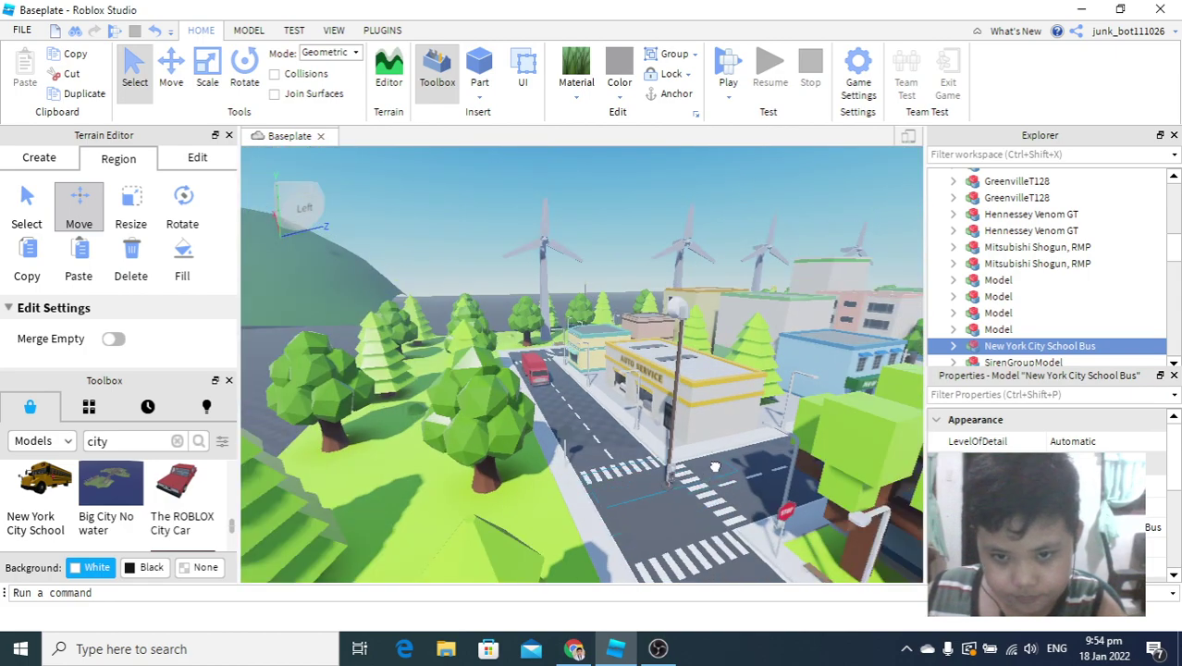
pyautogui.moveTo(751, 445); pyautogui.dragTo(778, 478)
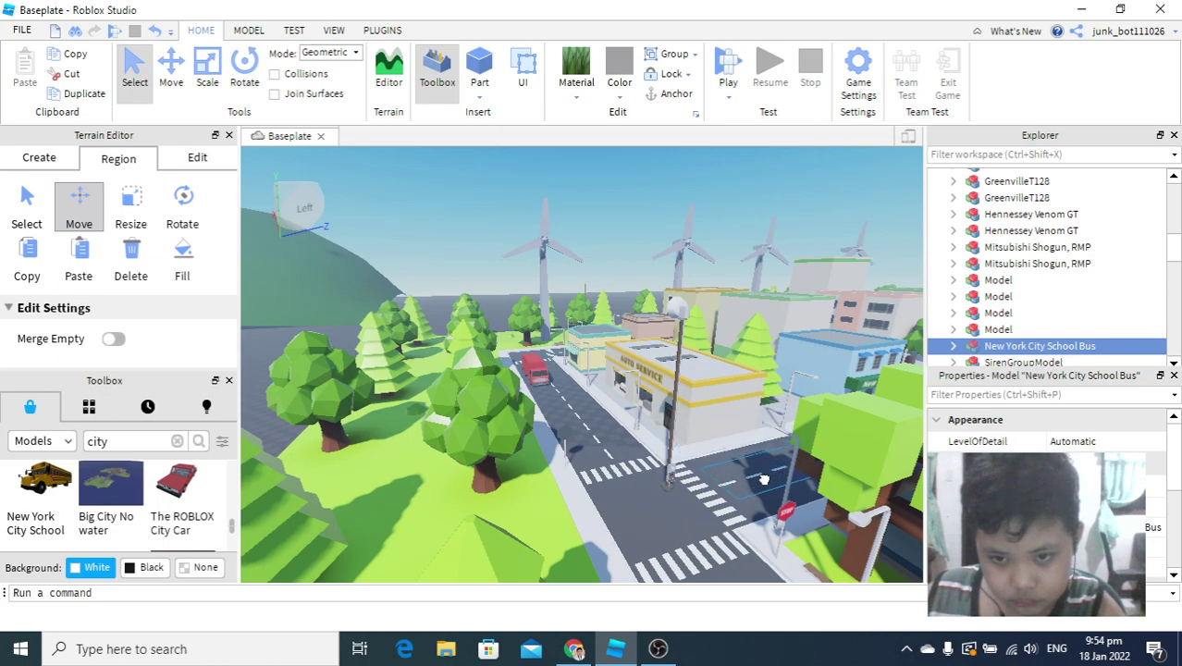
# - Move the school bus onto the baseplate outside the tree strip, and the GreenvilleT128 siren from the intersection to beyond the trees
pyautogui.moveTo(718, 407); pyautogui.dragTo(231, 419)
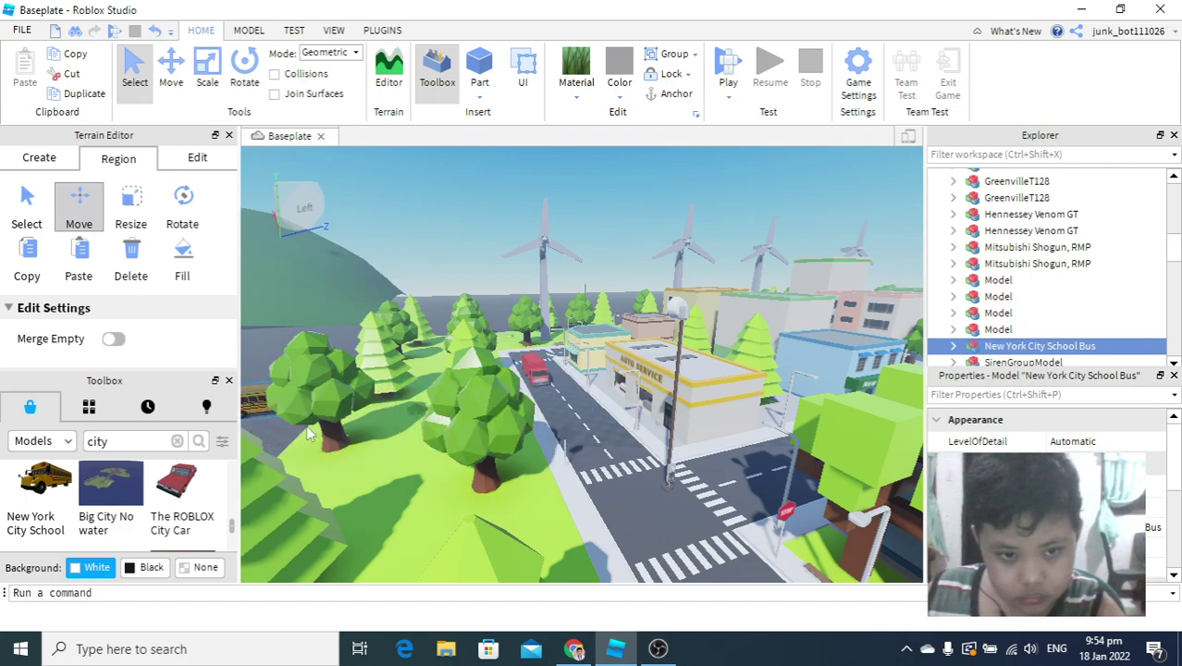
pyautogui.click(677, 383)
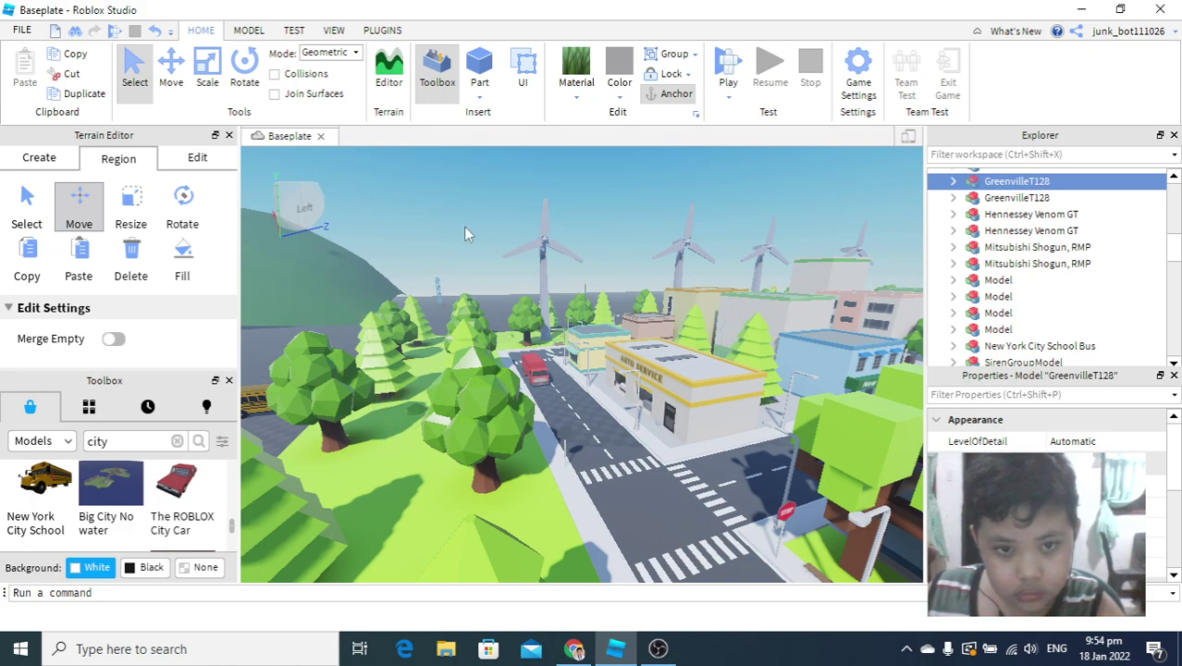
pyautogui.moveTo(479, 239); pyautogui.dragTo(456, 227, button='right')
pyautogui.moveTo(437, 266); pyautogui.dragTo(574, 359, button='right')
pyautogui.scroll(10, 552, 358)
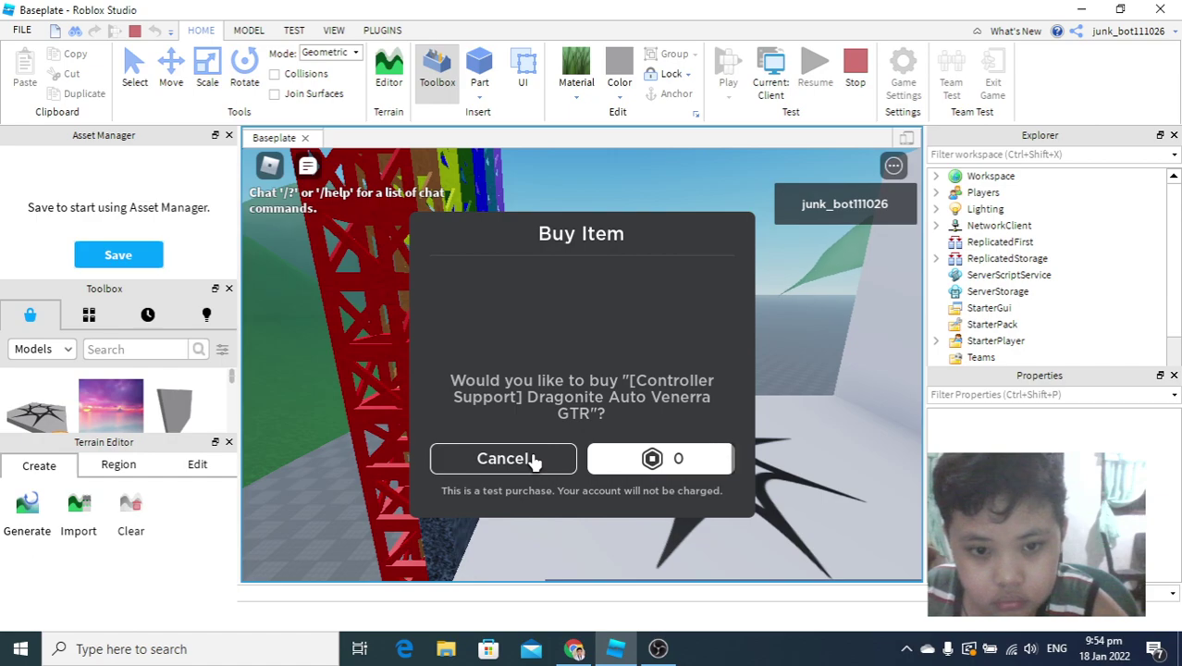
# - Decline the test purchase of the Dragonite Auto Venerra GTR item and get out of the black and cyan car in the playtest
pyautogui.click(502, 459)
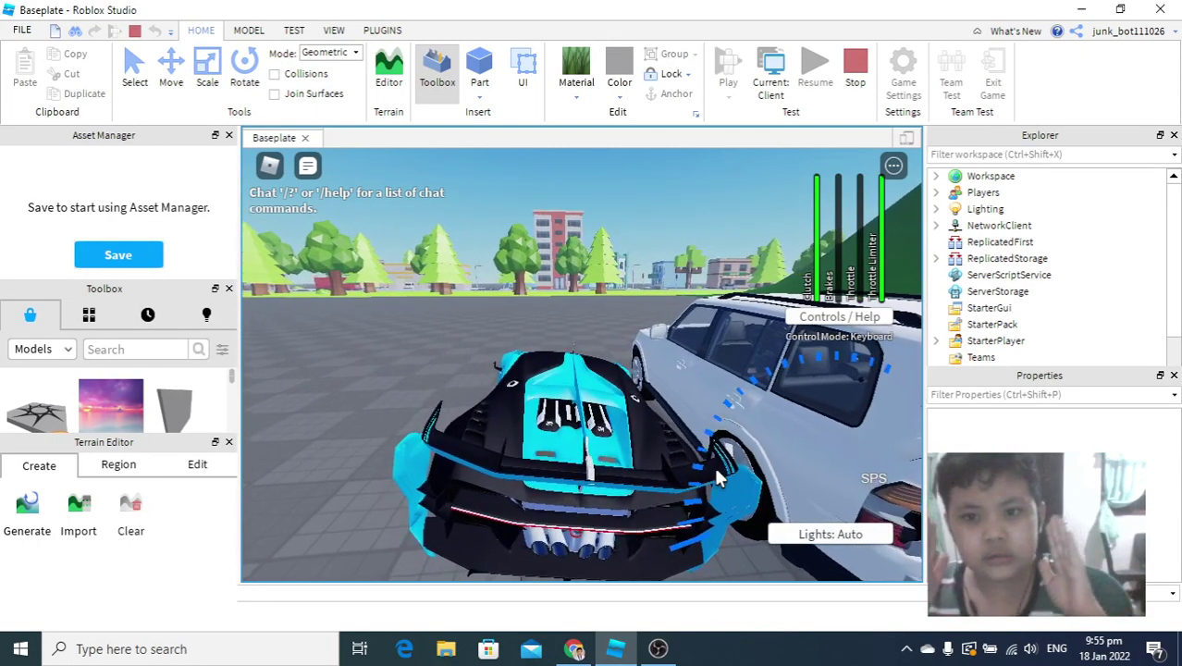
pyautogui.press('space')
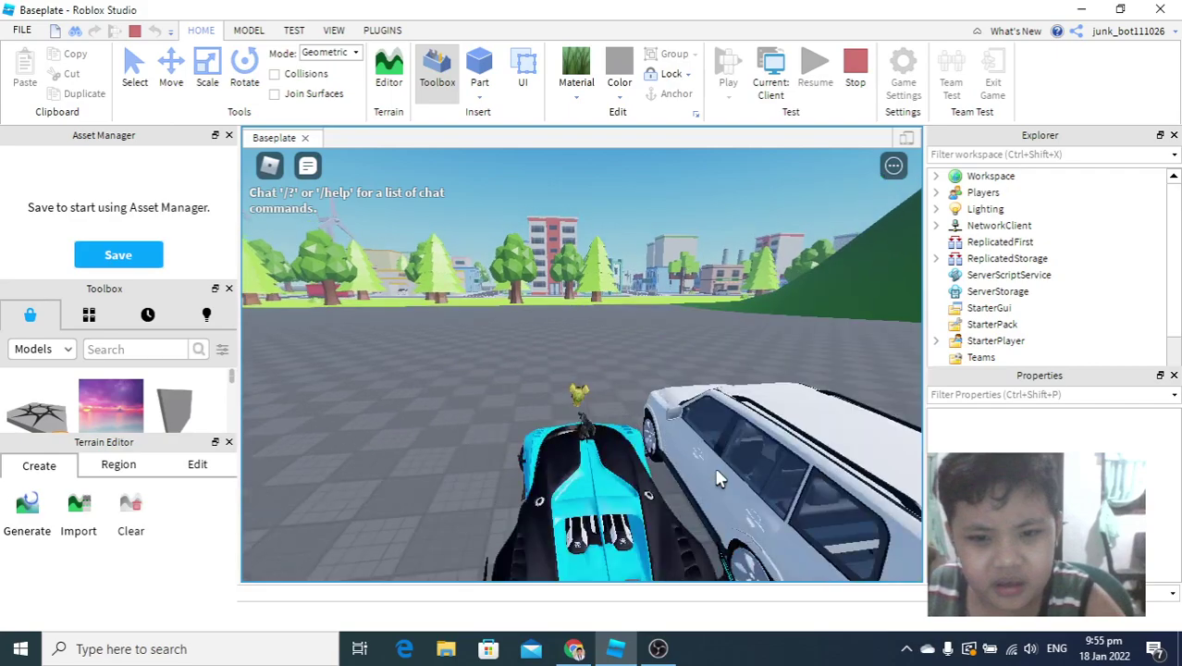
pyautogui.press('s')
# - Test-drive the pink car across the baseplate and through the tree strip to the crosswalk intersection at the Auto Service building
pyautogui.moveTo(675, 399); pyautogui.dragTo(586, 389, button='right')
pyautogui.press('w')
pyautogui.press('s')
pyautogui.press('w')
pyautogui.moveTo(676, 397); pyautogui.dragTo(676, 397, button='right')
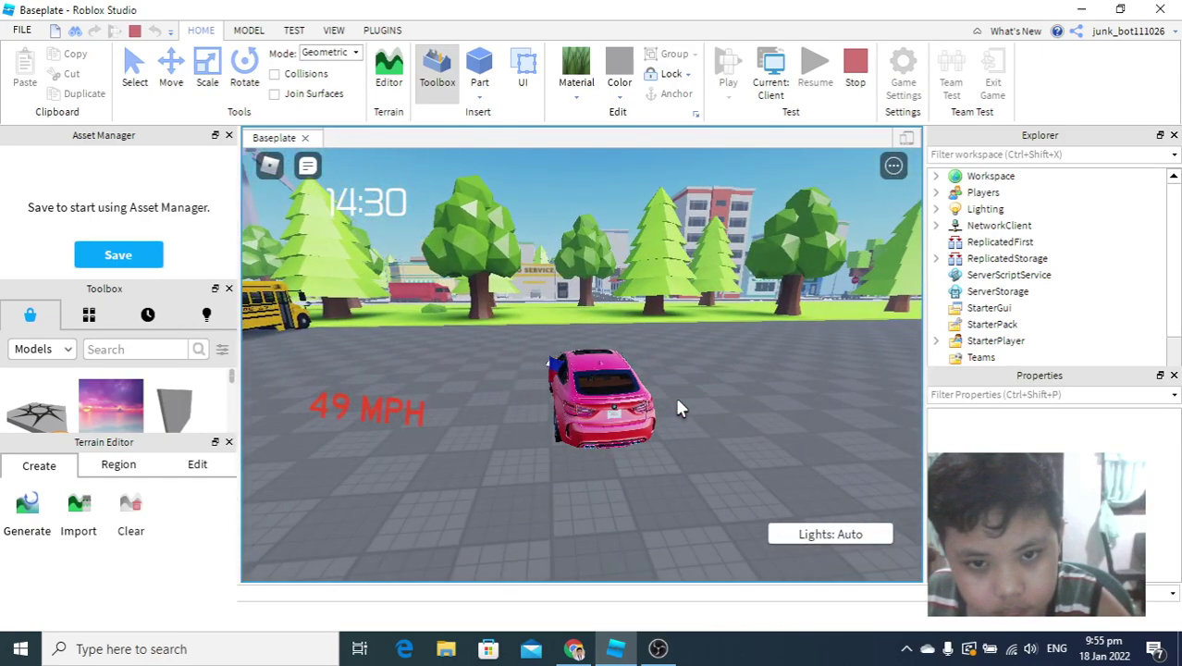
pyautogui.press('d')
pyautogui.press('d')
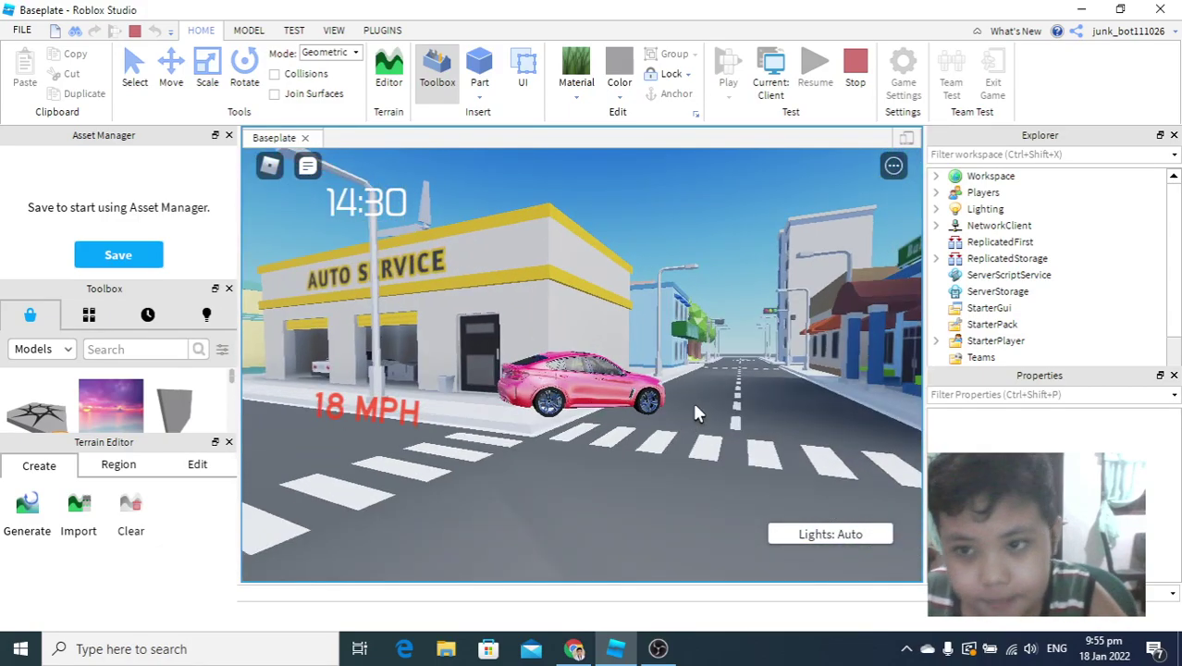
# - Drive the pink car to the New Fast Food building, stop to check the view from inside, and drive on along the street
pyautogui.press('a')
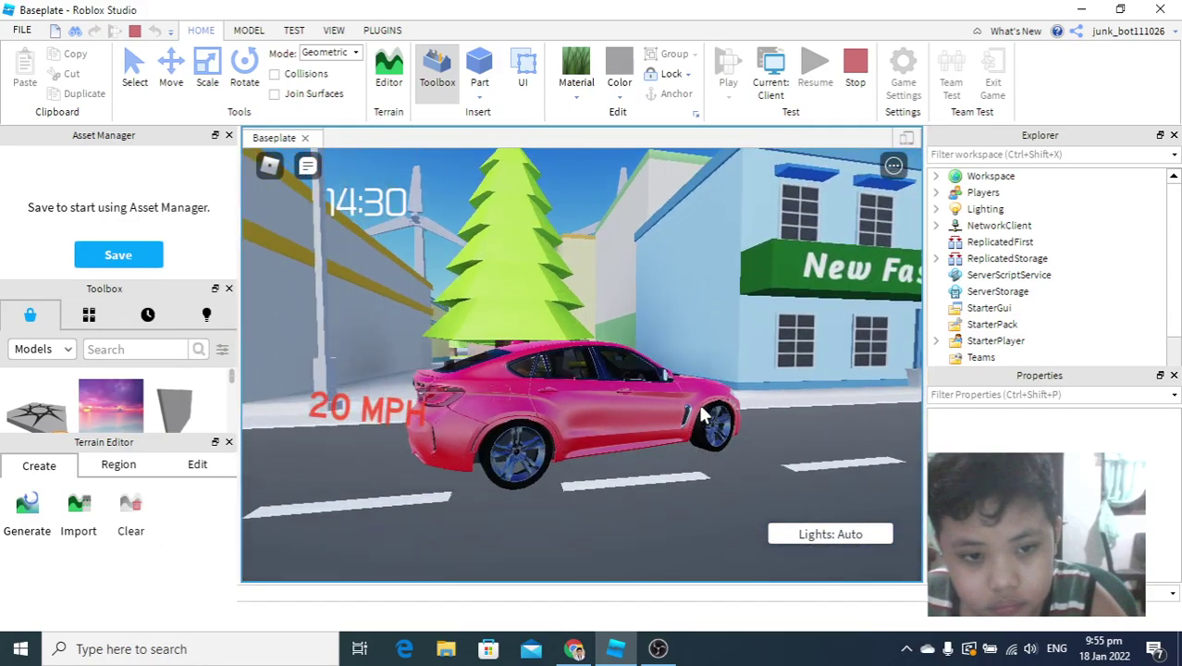
pyautogui.press('s')
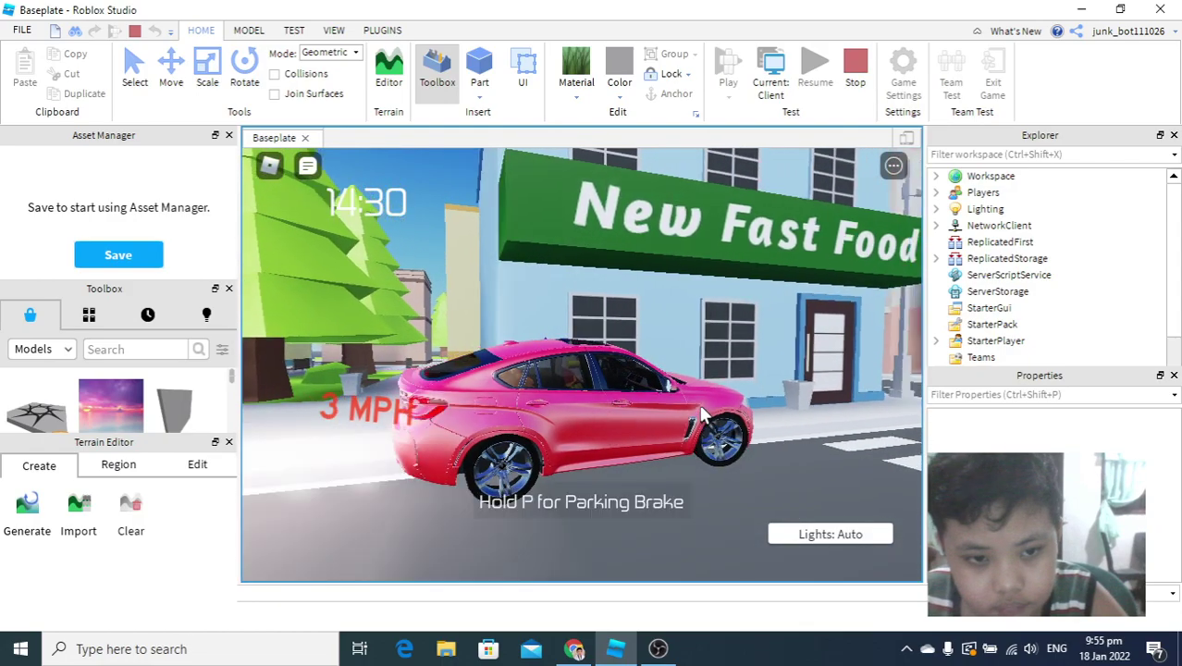
pyautogui.moveTo(700, 407); pyautogui.dragTo(695, 405, button='right')
pyautogui.scroll(8, 694, 406)
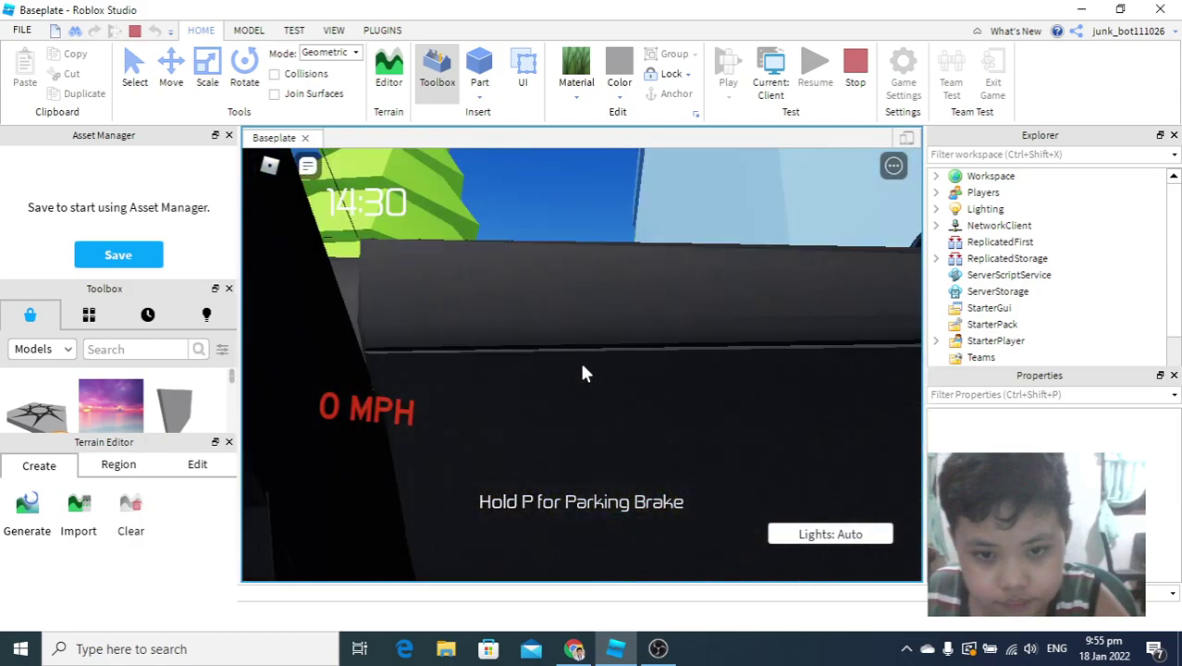
pyautogui.press('w')
pyautogui.scroll(-5, 583, 373)
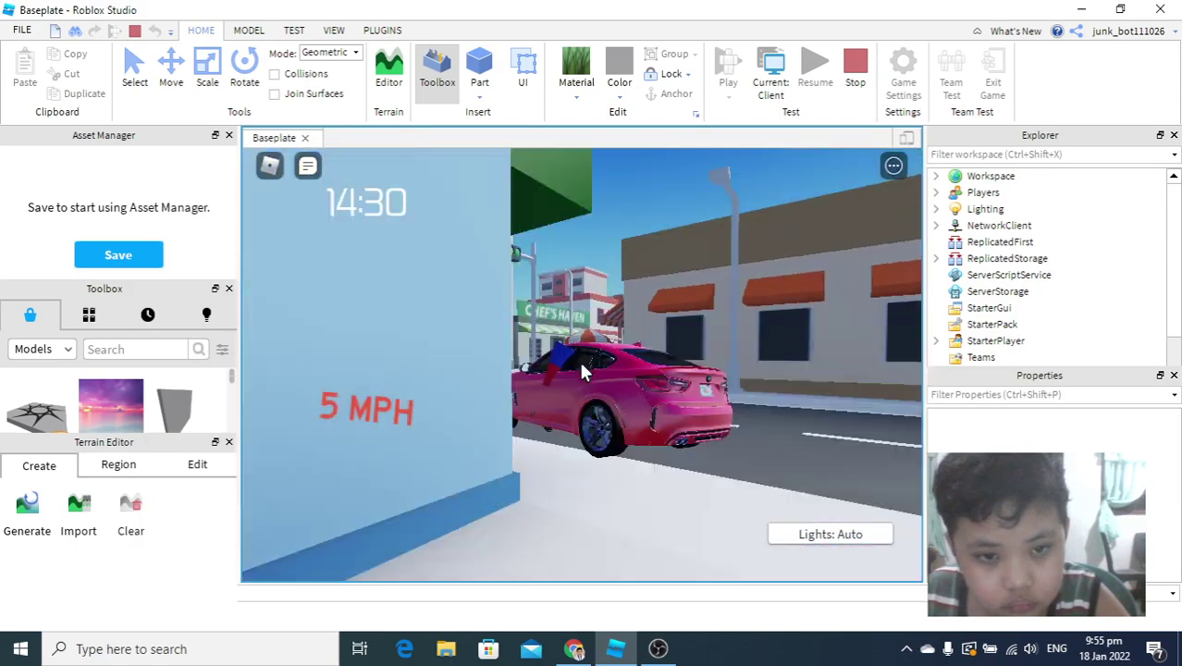